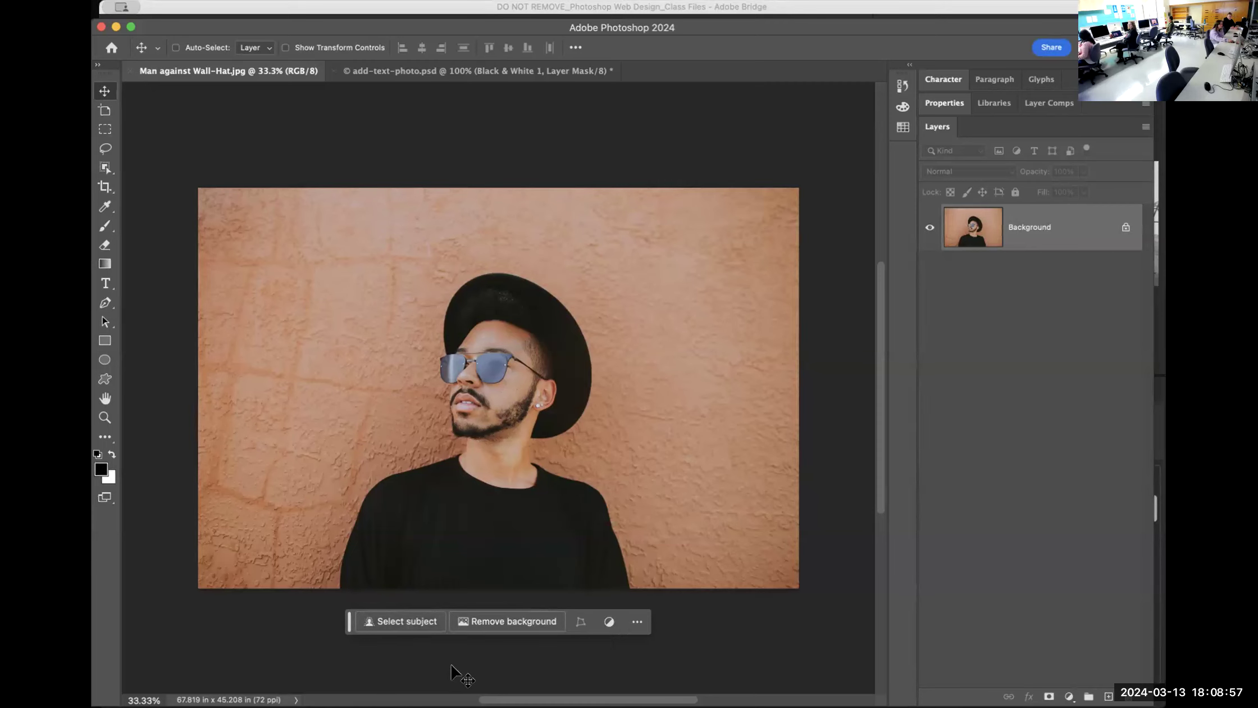
# Try isolating the man from the wall with a subject-selection mask and with Remove Background, undoing each attempt
pyautogui.click(406, 622)
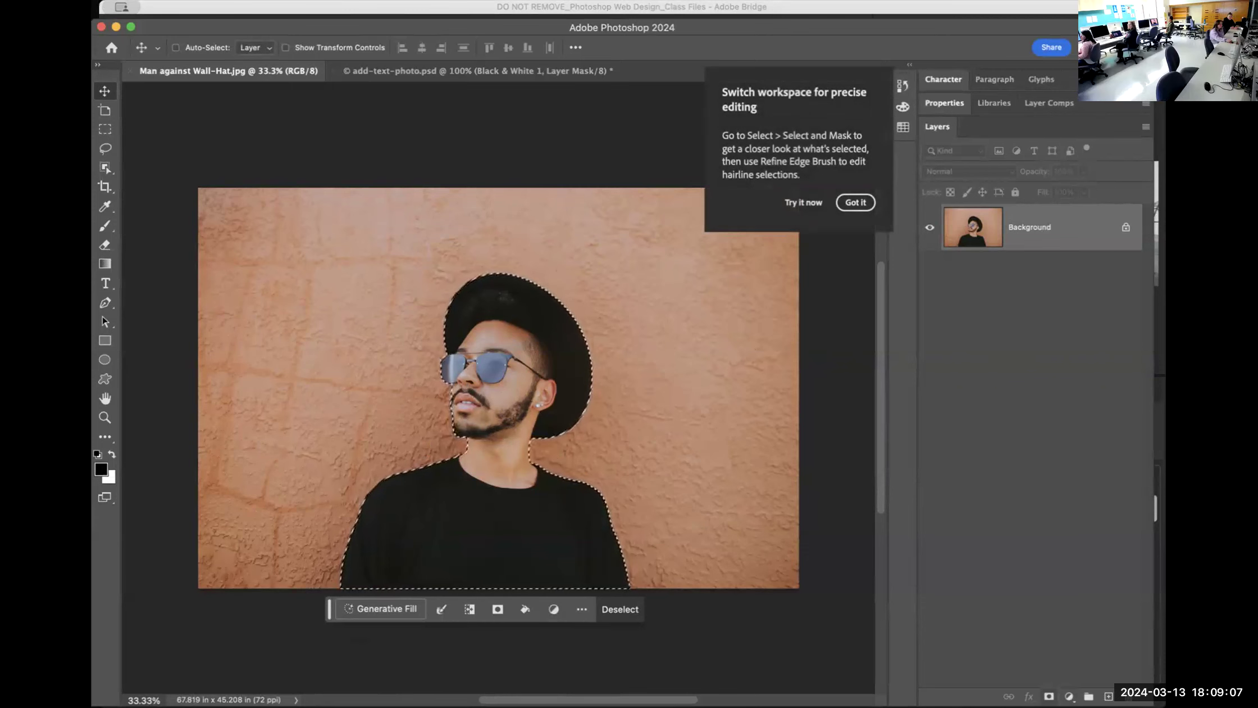
pyautogui.click(1049, 696)
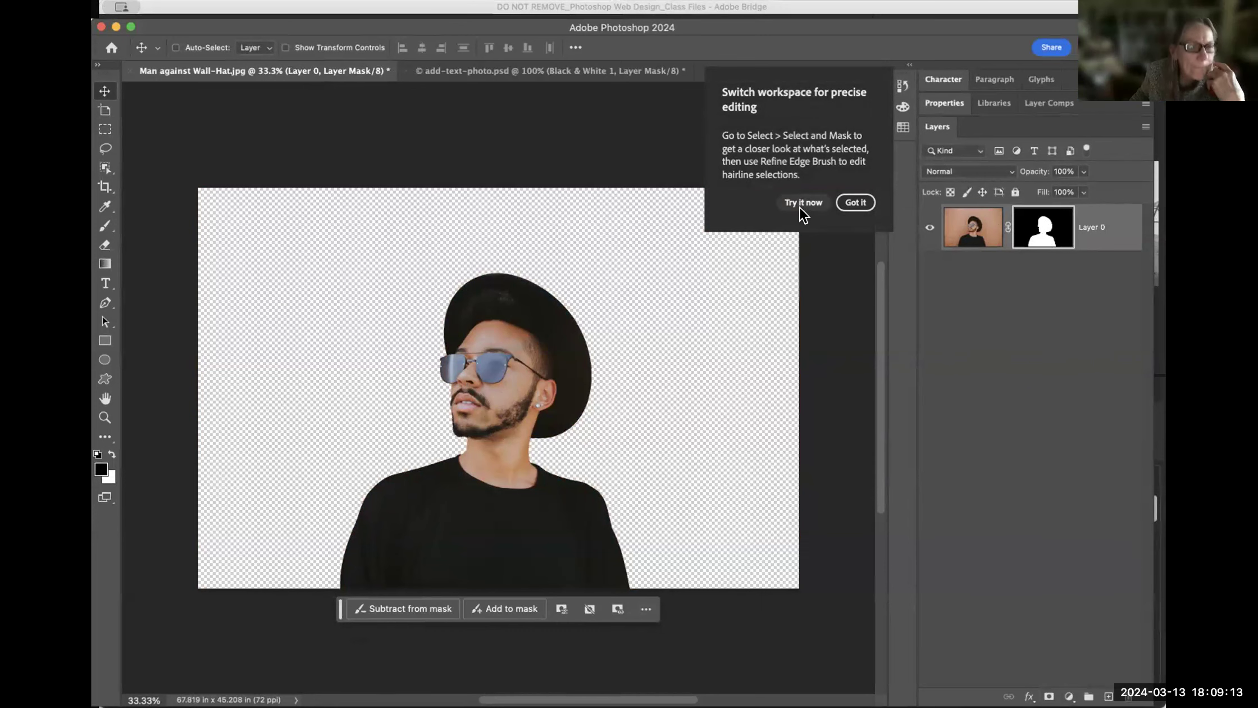
pyautogui.click(855, 203)
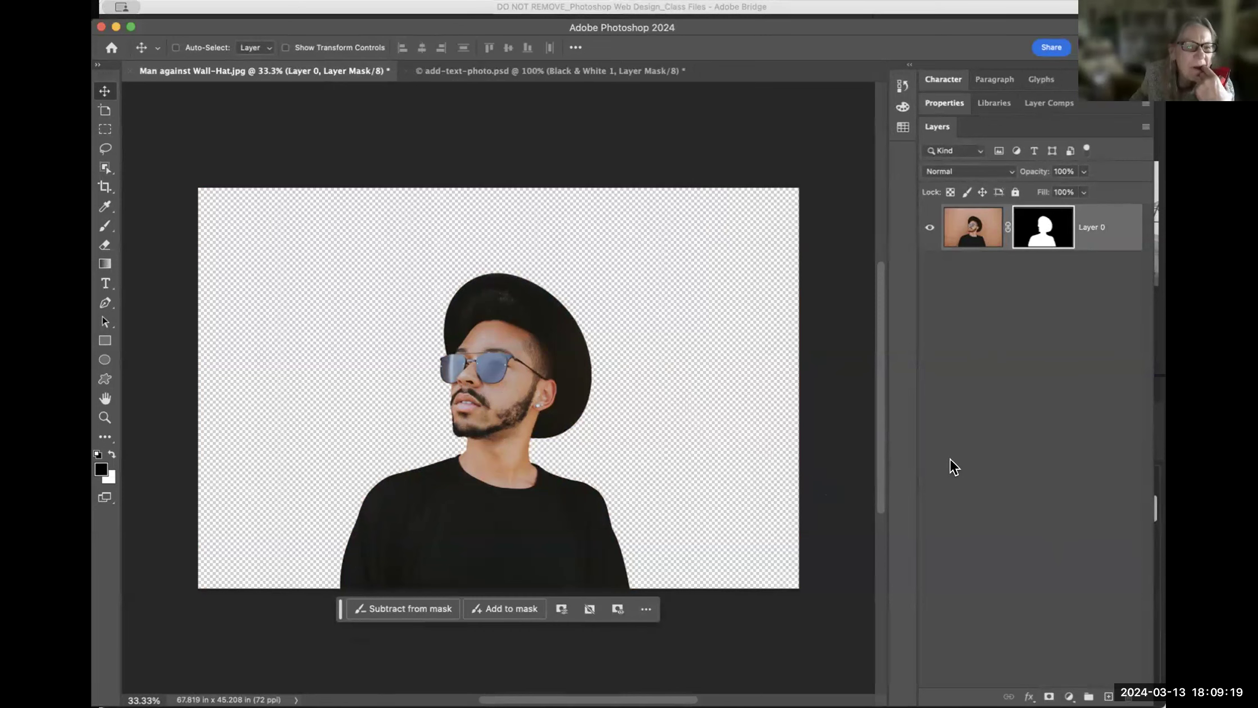
pyautogui.press('super+z')
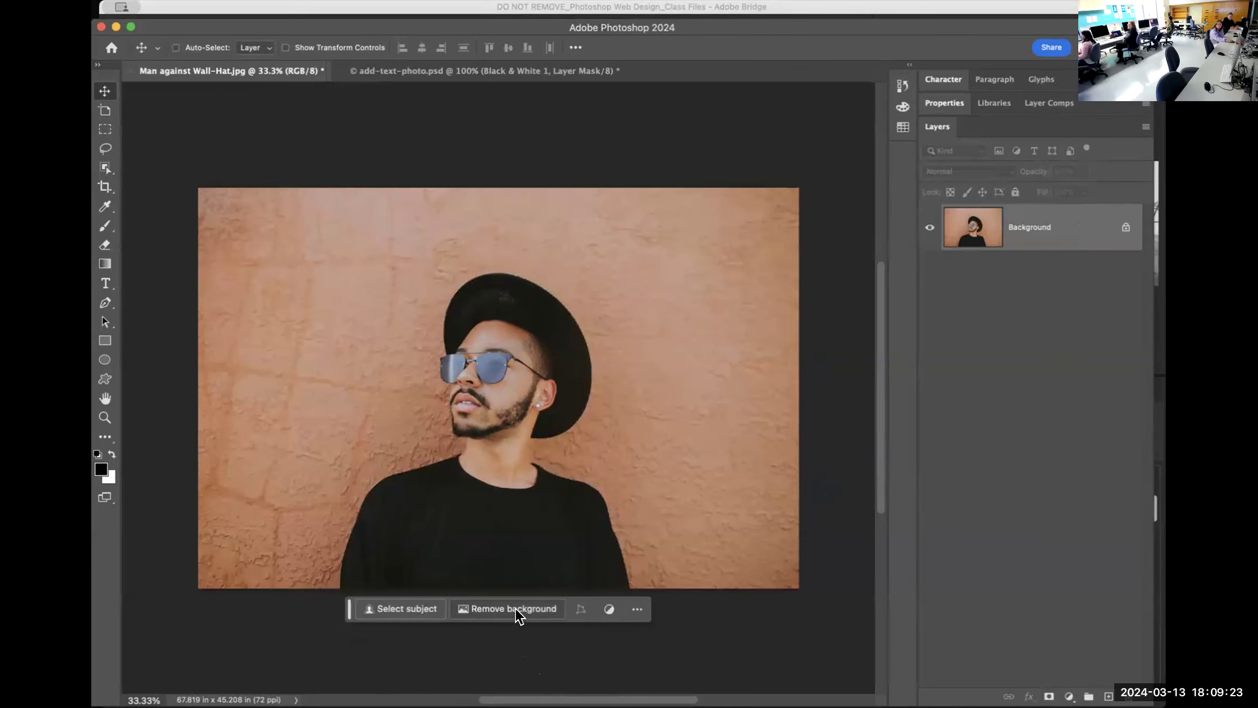
pyautogui.click(517, 608)
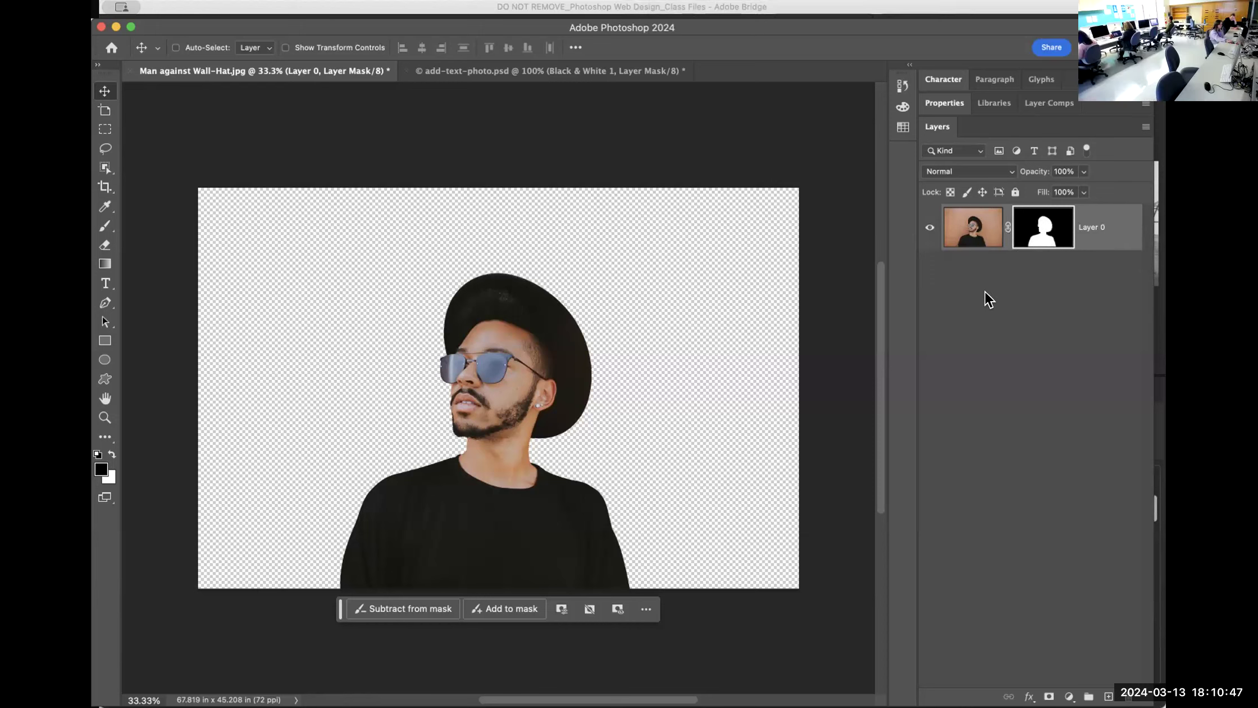
pyautogui.press('super+z')
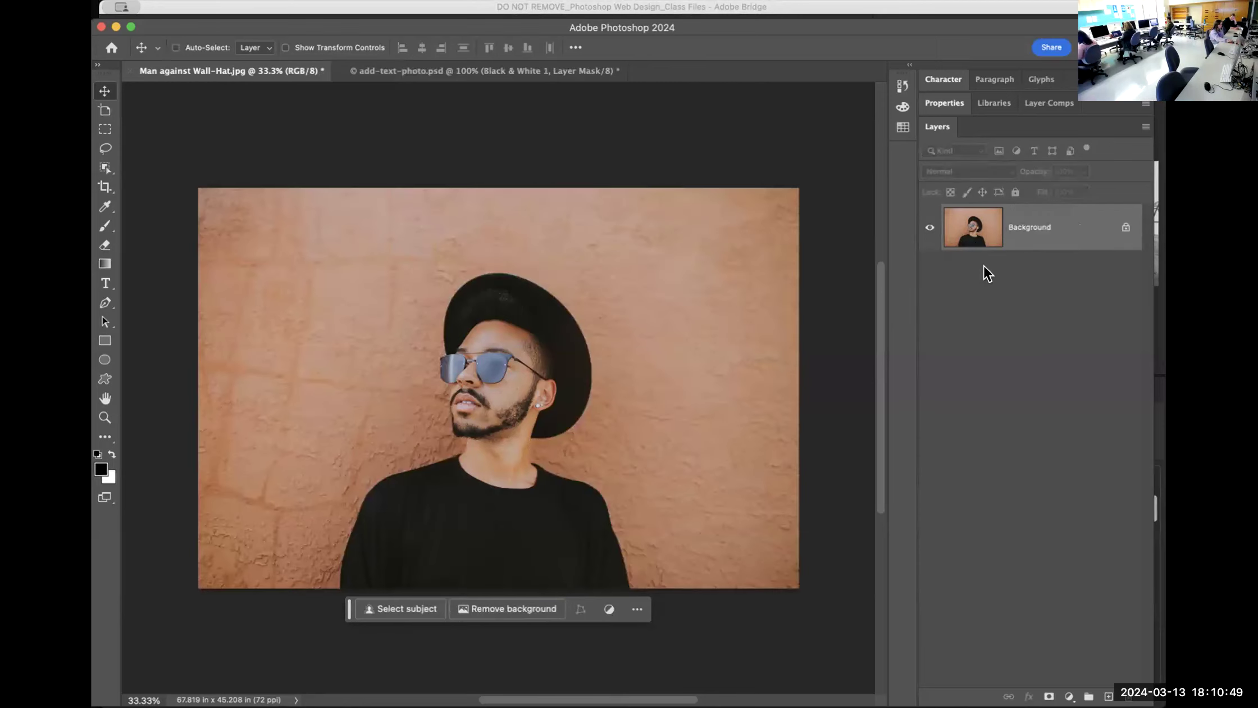
# Select the man in Man against Wall-Hat.jpg and copy him into add-text-photo.psd as a new layer
pyautogui.click(385, 607)
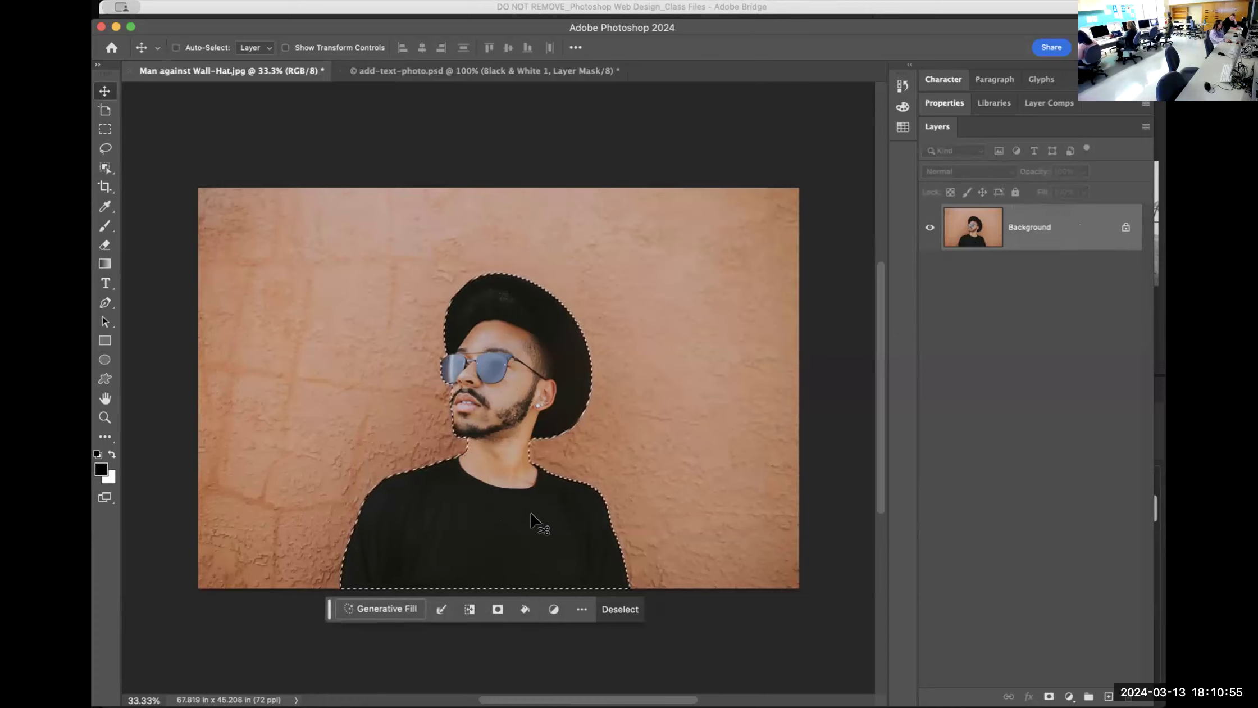
pyautogui.click(493, 70)
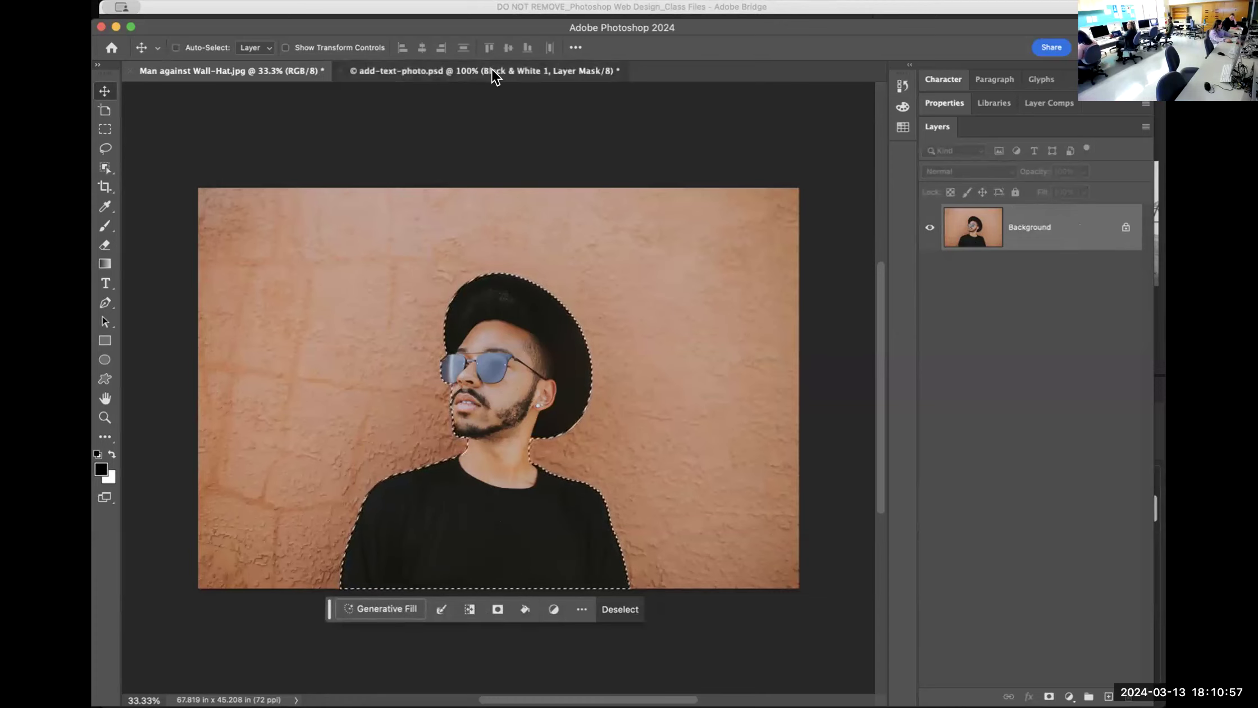
pyautogui.press('super+z')
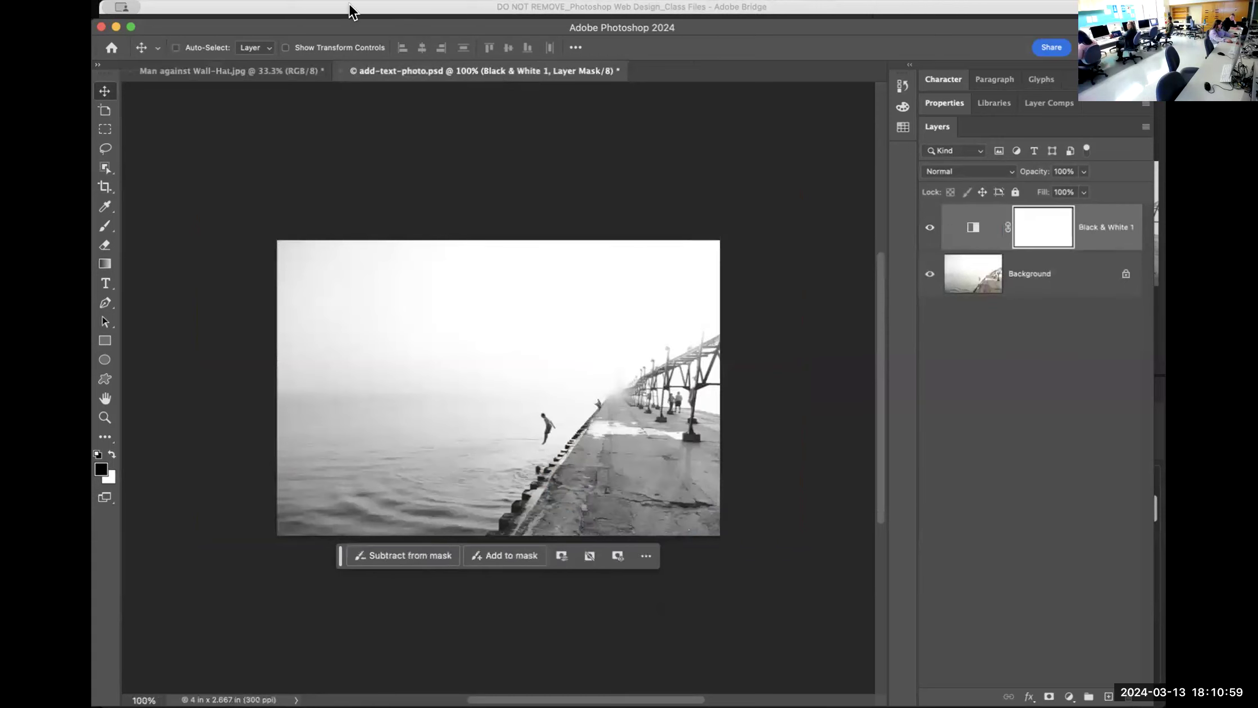
pyautogui.click(268, 75)
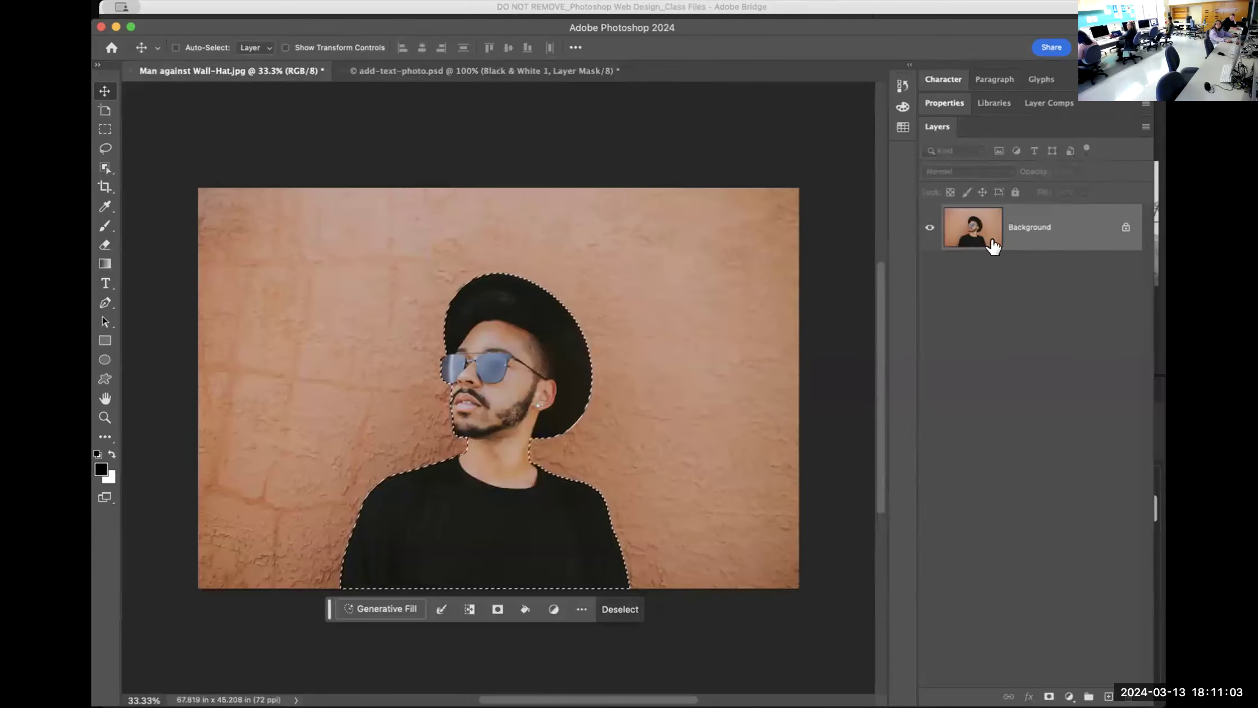
pyautogui.click(527, 71)
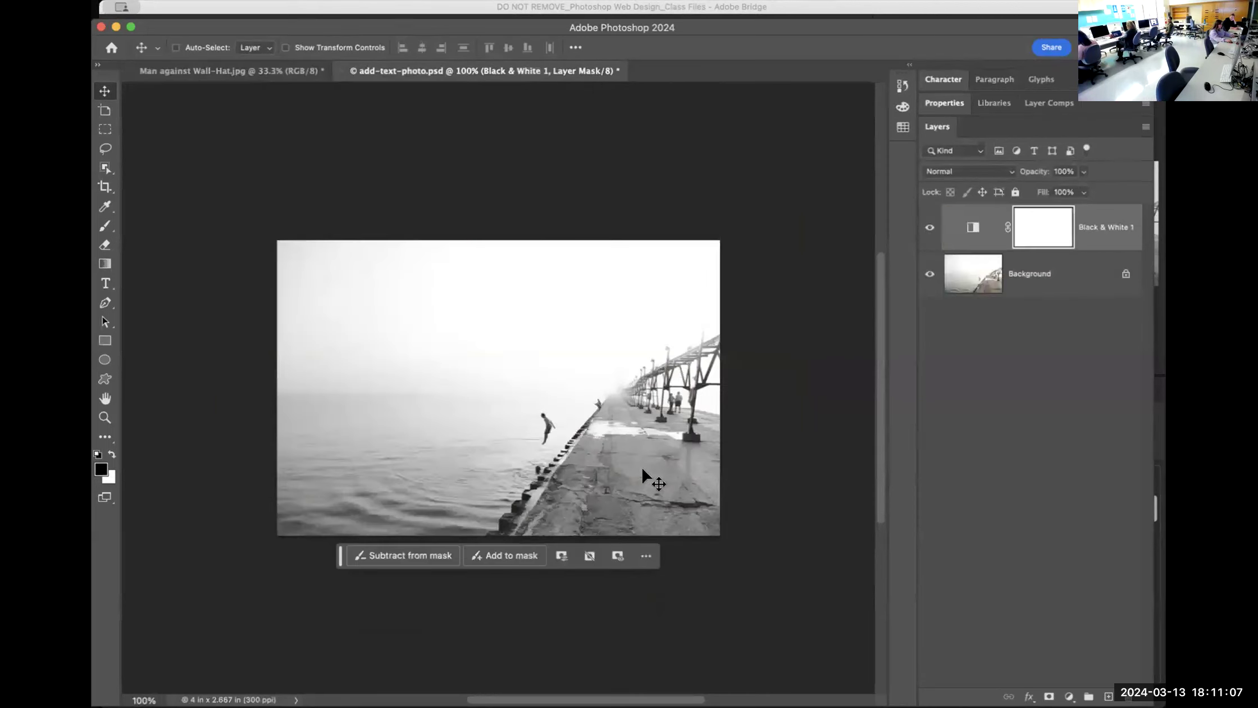
pyautogui.moveTo(614, 482); pyautogui.dragTo(658, 479)
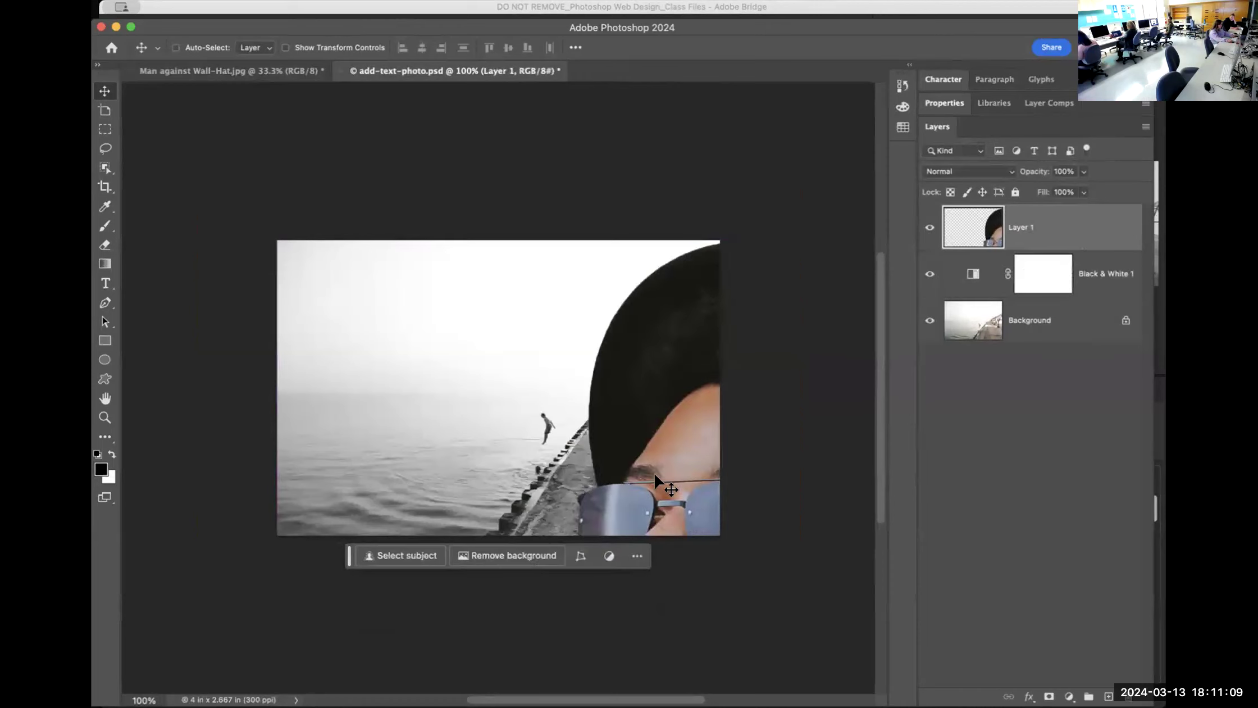
# Try repositioning the pasted man over the pier photo, and undo both the move and the paste
pyautogui.moveTo(646, 419); pyautogui.dragTo(460, 336)
pyautogui.moveTo(507, 431); pyautogui.dragTo(503, 299)
pyautogui.moveTo(495, 411); pyautogui.dragTo(494, 392)
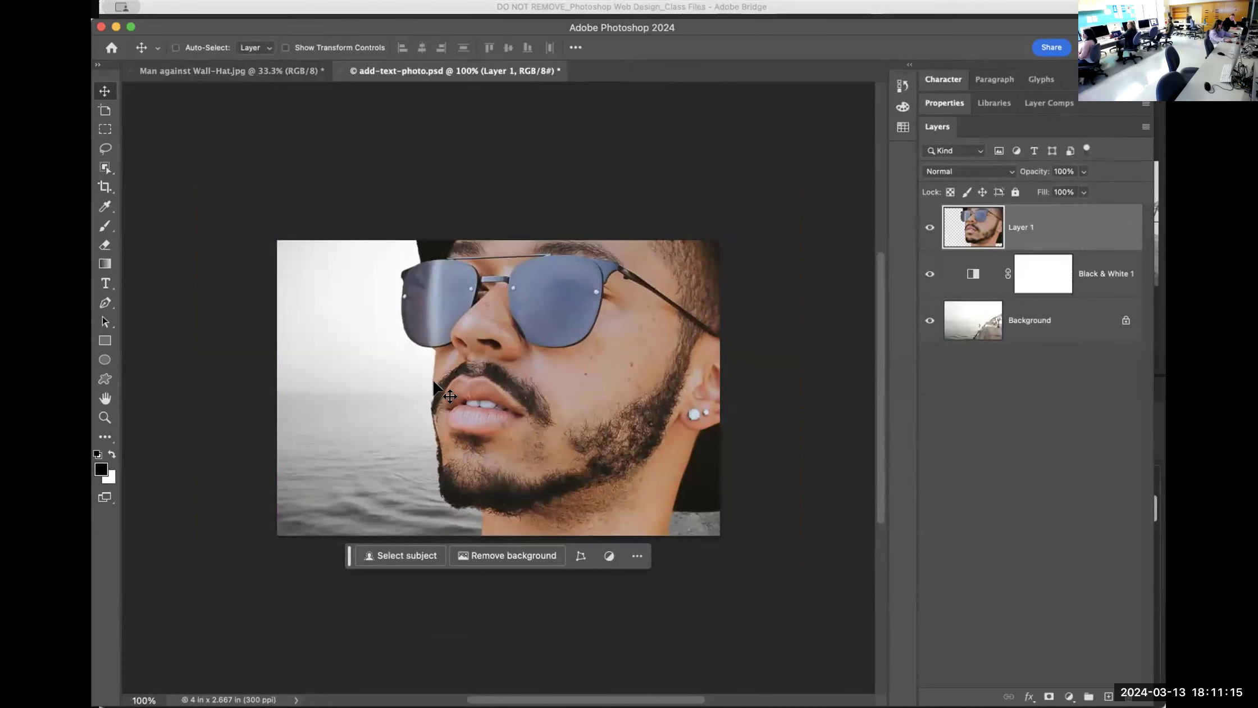
pyautogui.scroll(3, 428, 398)
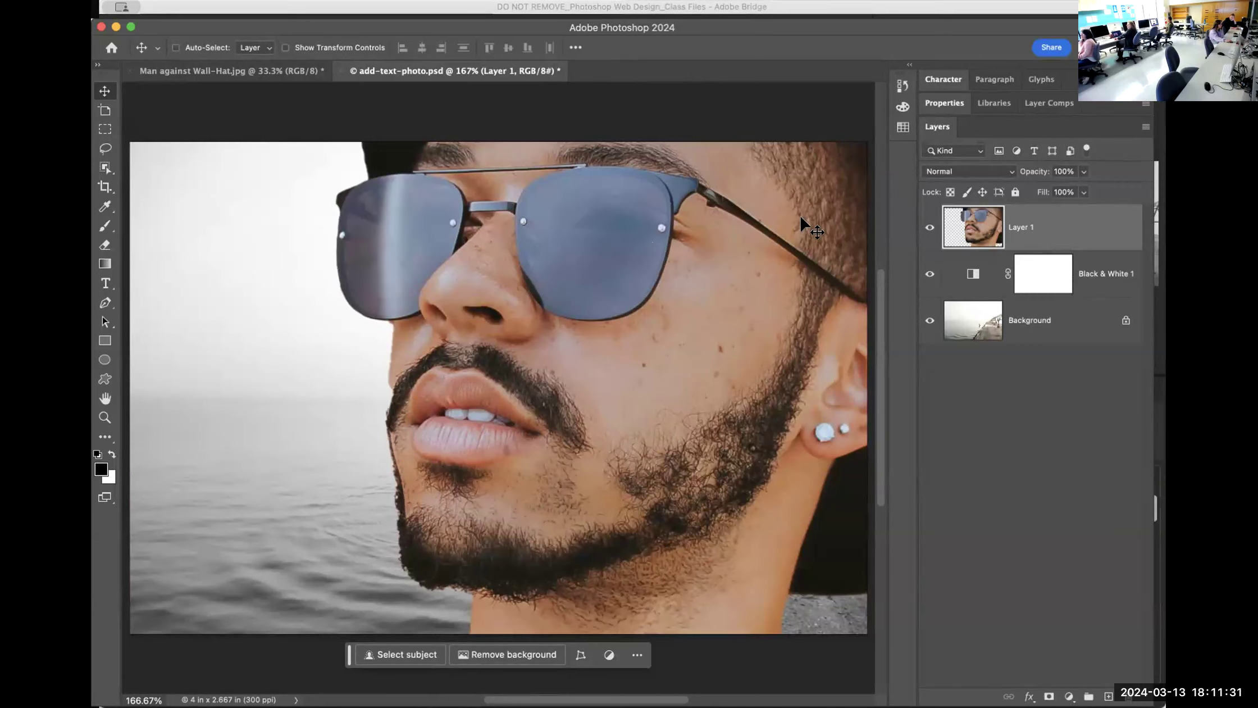
pyautogui.press('super+z')
pyautogui.press('super+z')
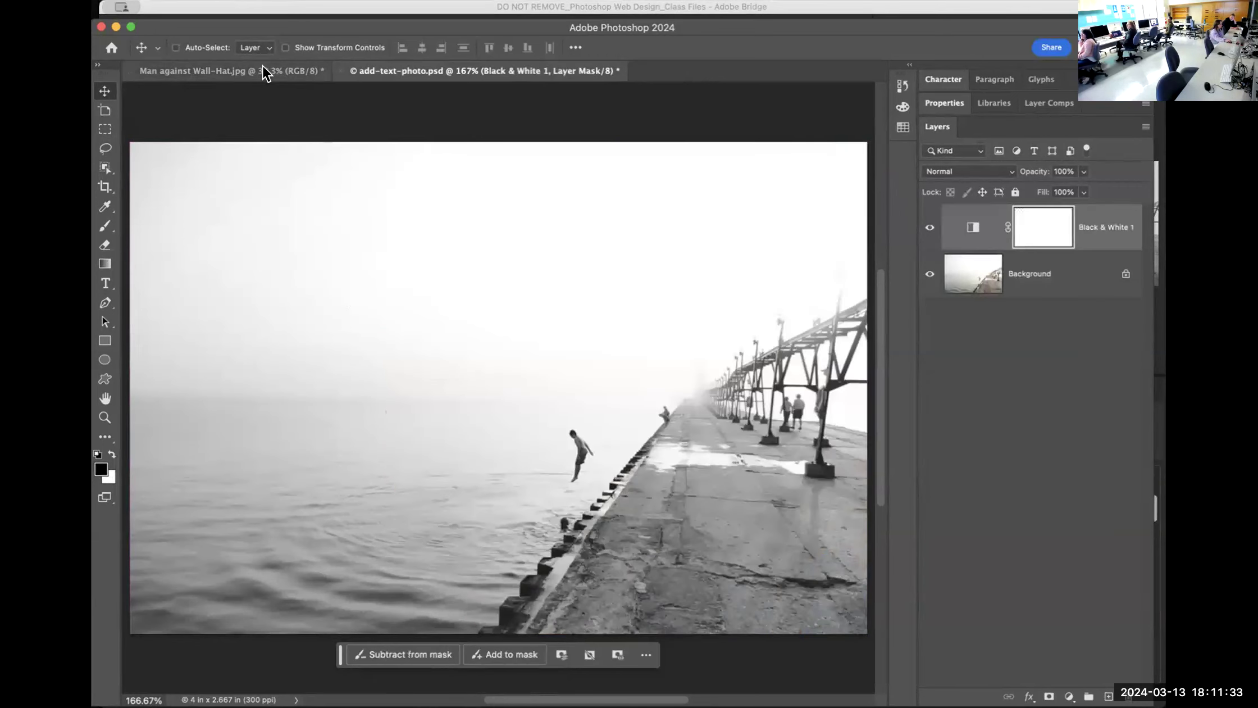
# Mask out the background in Man against Wall-Hat.jpg and load the layer mask as a selection
pyautogui.click(336, 70)
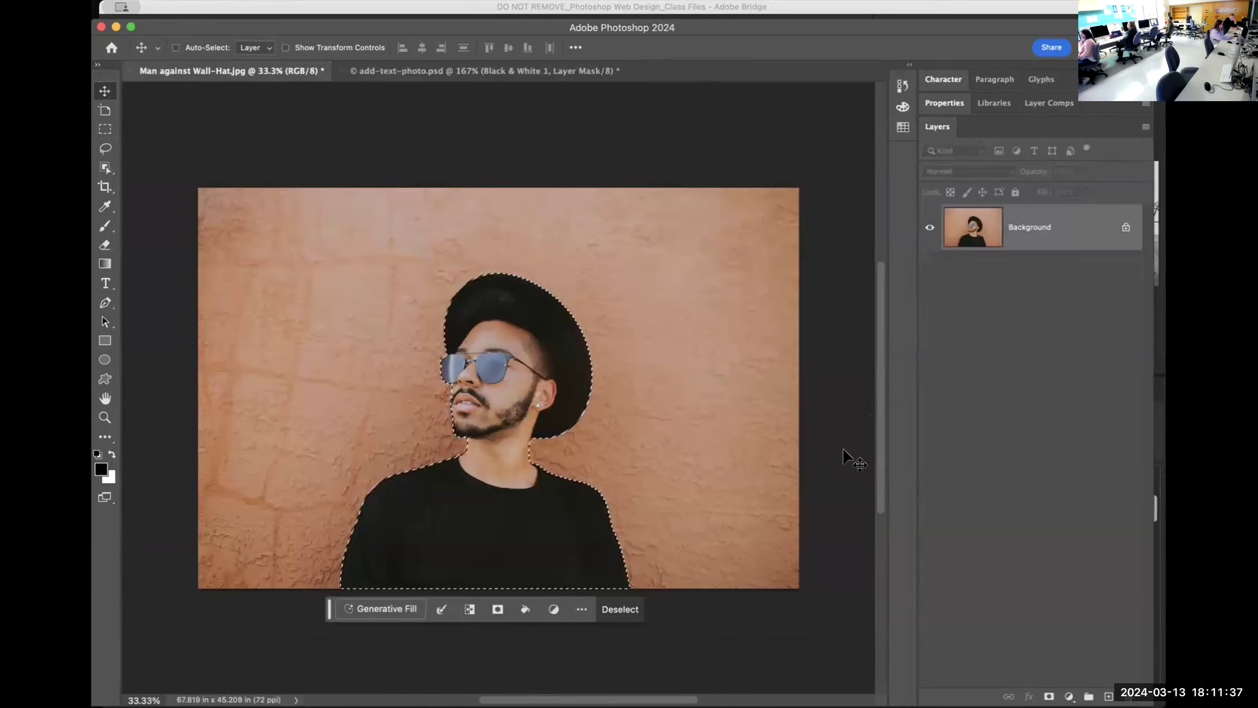
pyautogui.click(616, 609)
pyautogui.click(500, 608)
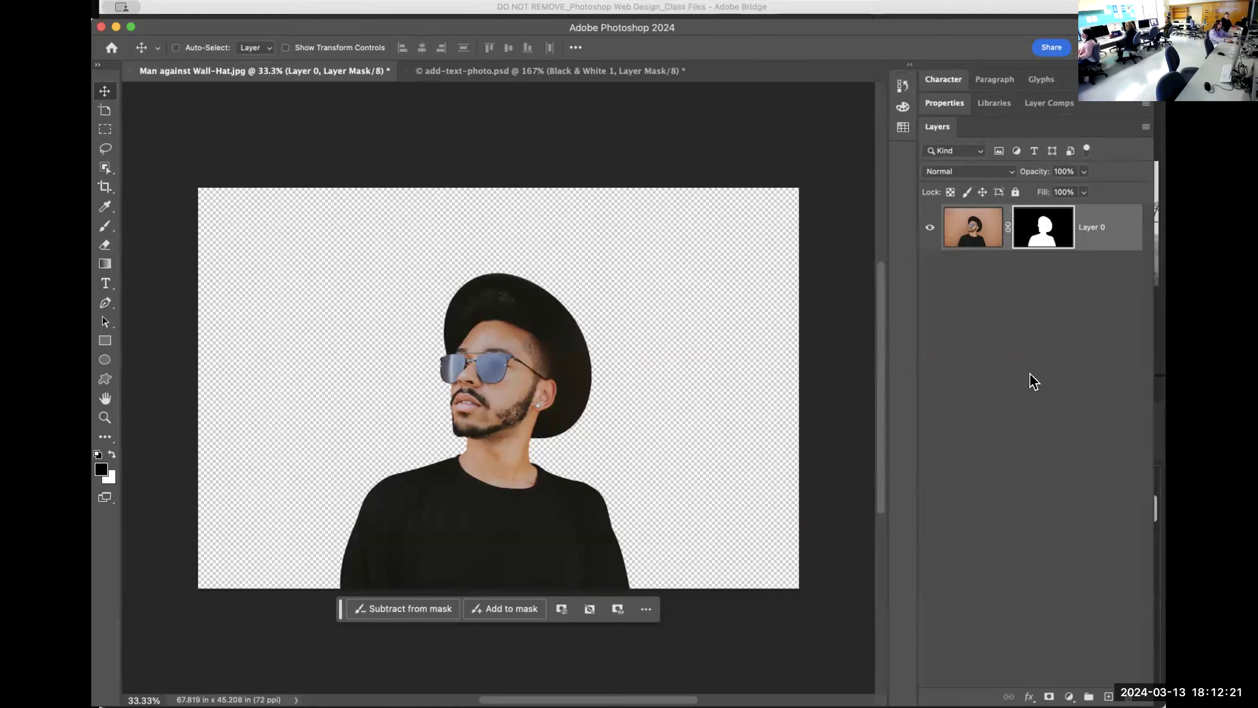
pyautogui.keyDown('super'); pyautogui.click(1044, 227); pyautogui.keyUp('super')
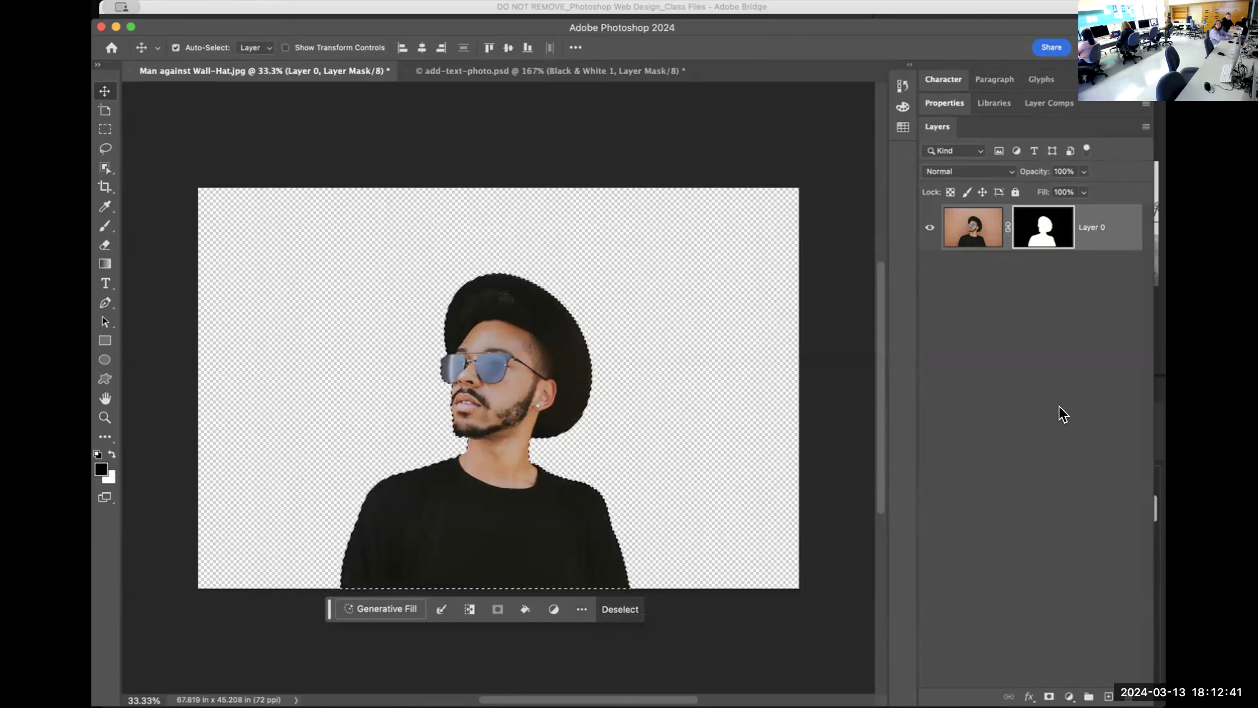
# Try pasting and moving the selected content in add-text-photo.psd with the mask active, and undo the changes
pyautogui.click(500, 70)
pyautogui.moveTo(677, 167); pyautogui.dragTo(688, 175)
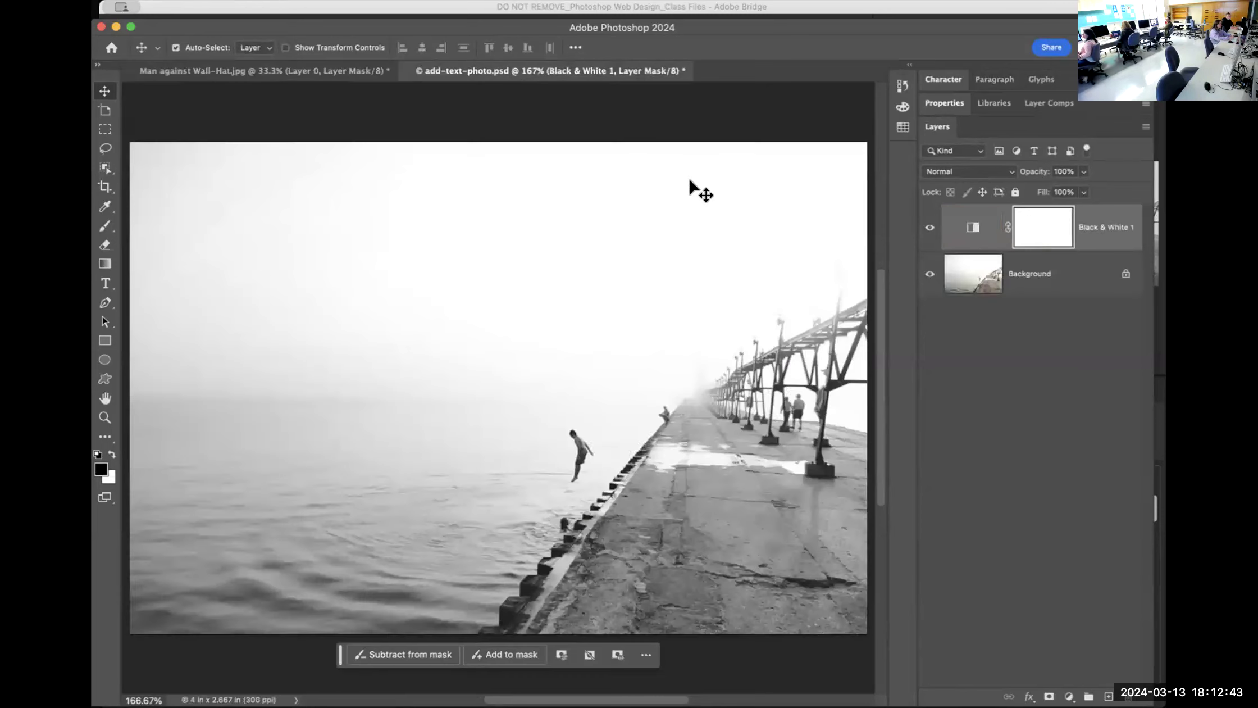
pyautogui.moveTo(758, 276); pyautogui.dragTo(530, 104)
pyautogui.moveTo(649, 402); pyautogui.dragTo(493, 449)
pyautogui.press('super+z')
pyautogui.press('super+z')
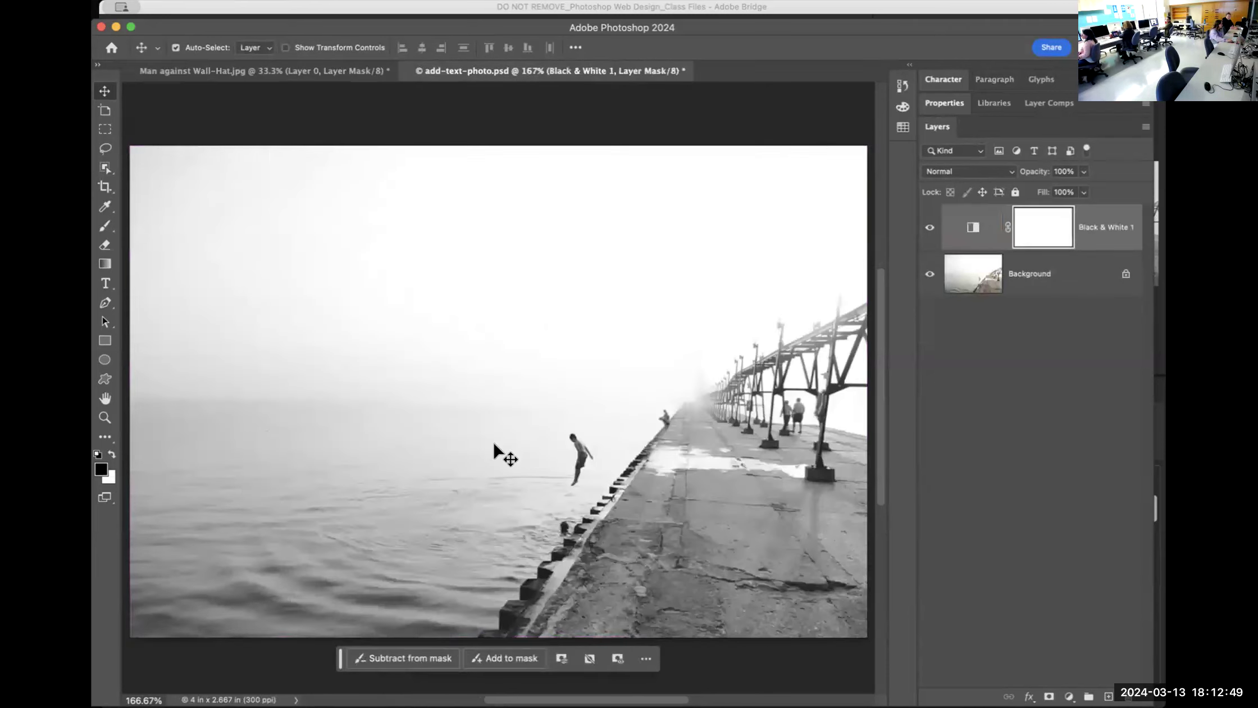
# Copy the selected man from the image of Layer 0 rather than its mask and paste him into add-text-photo.psd
pyautogui.click(289, 71)
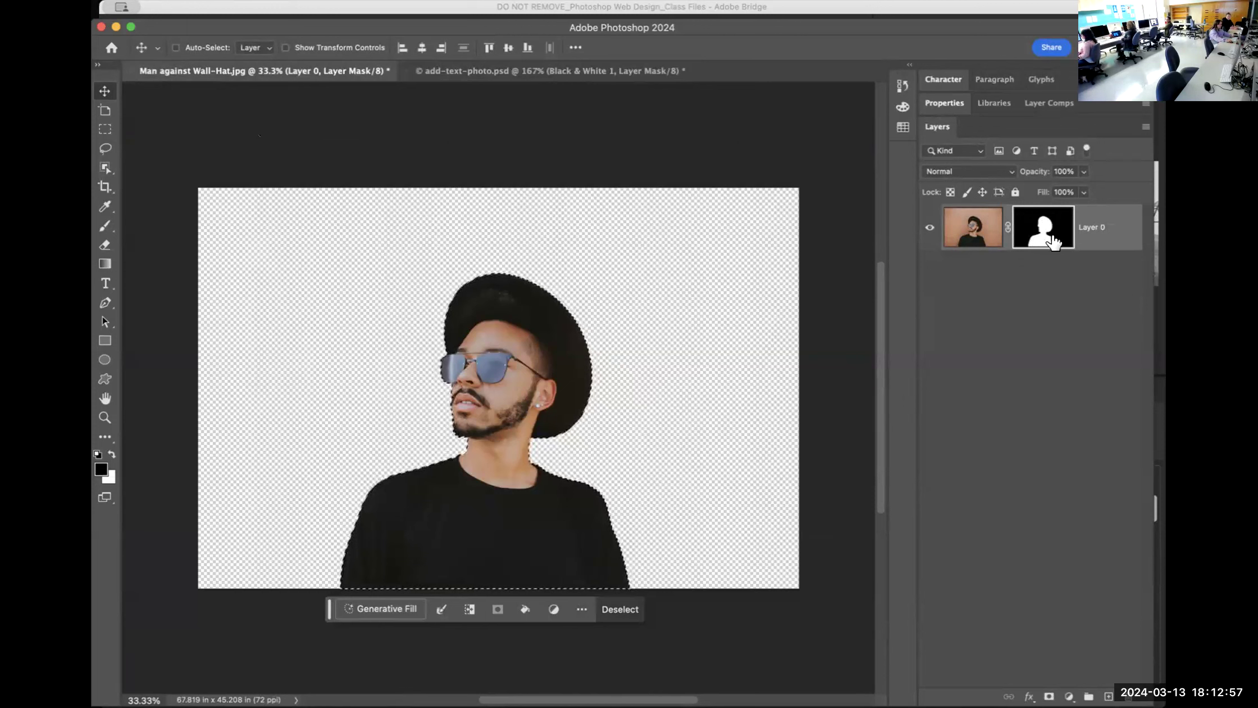
pyautogui.click(968, 233)
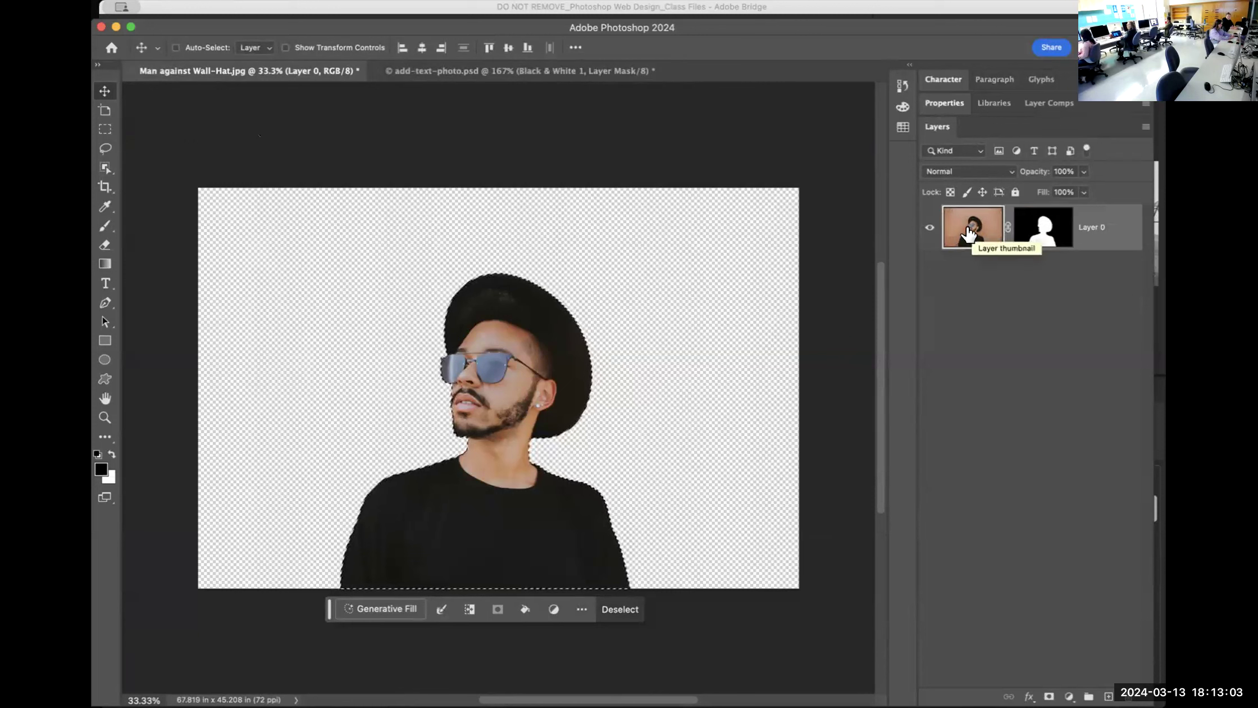
pyautogui.press('super+c')
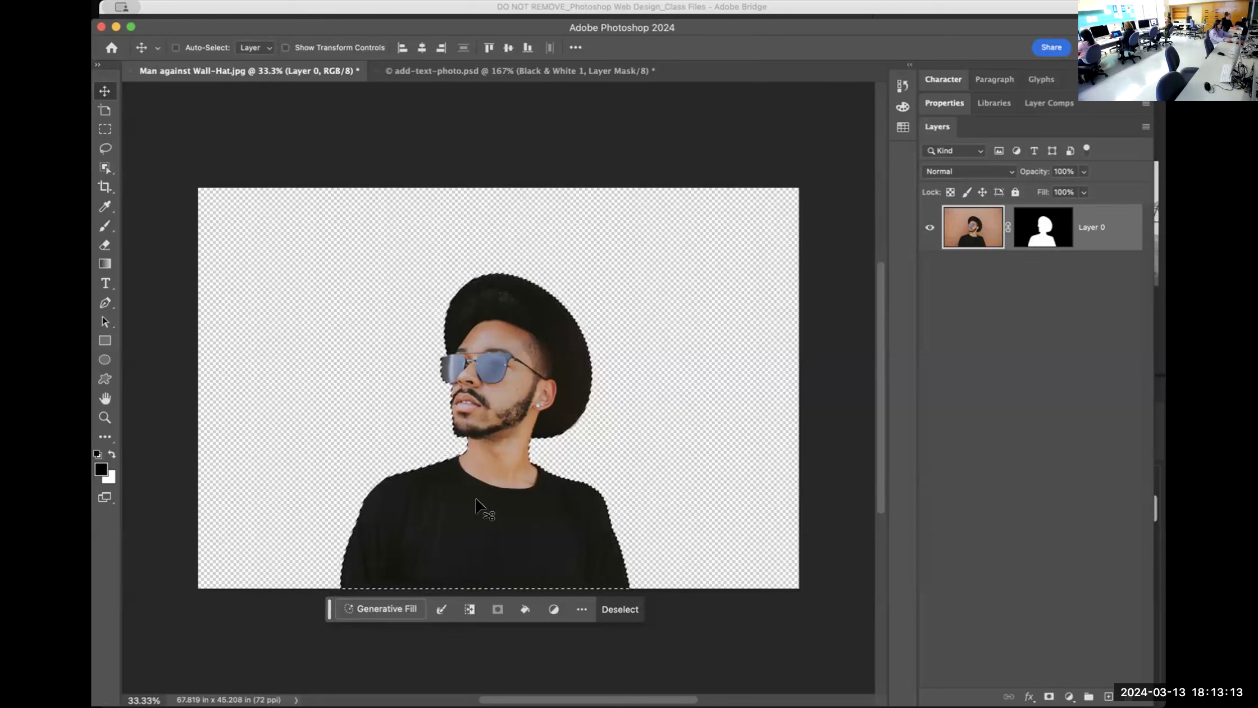
pyautogui.click(511, 67)
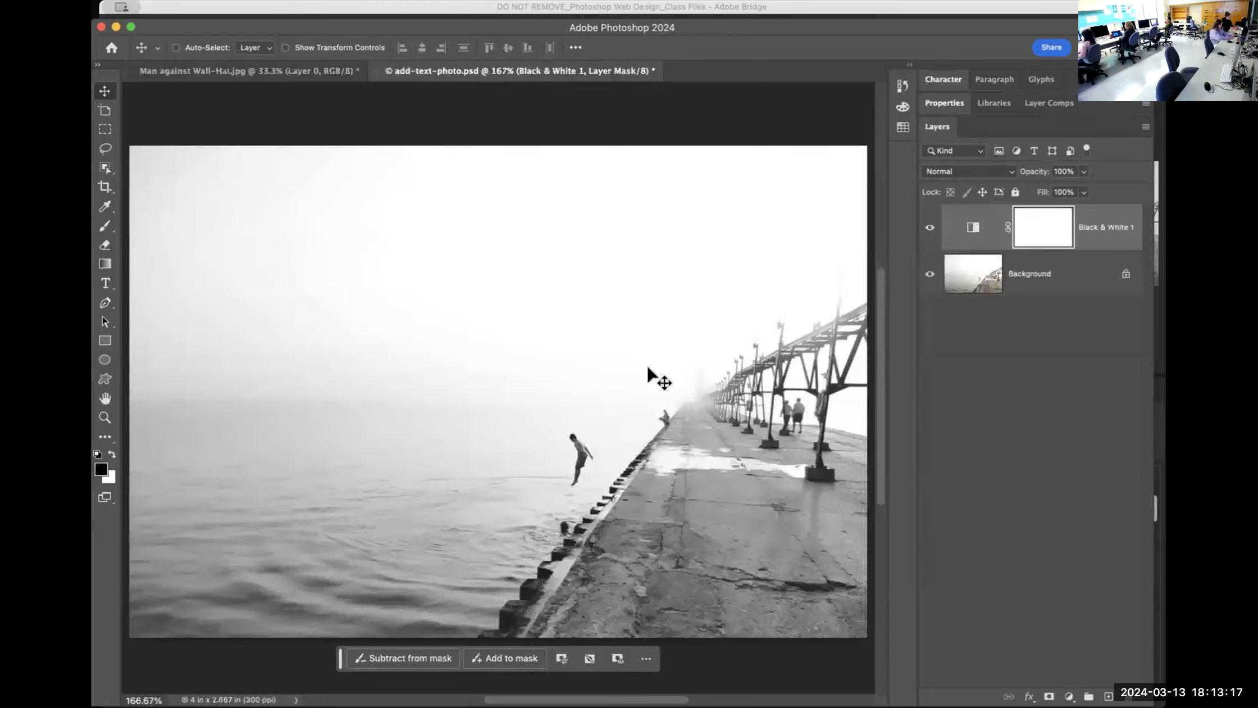
pyautogui.press('super+v')
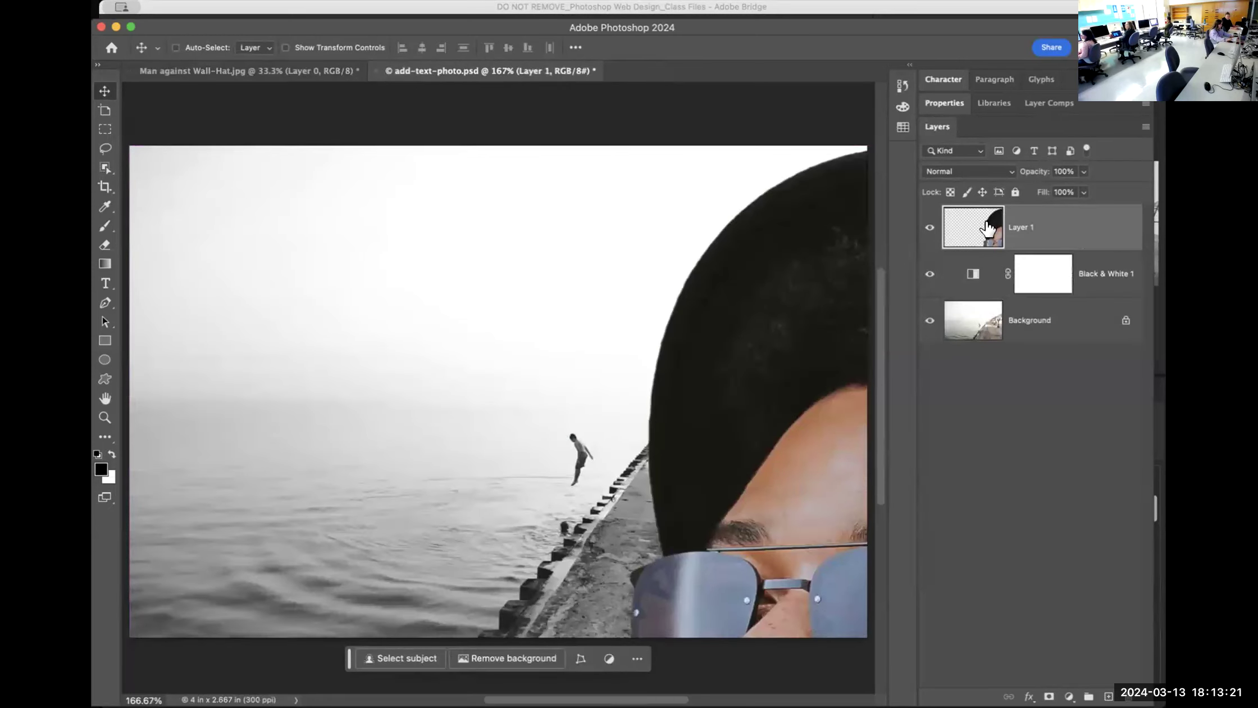
# Move the pasted man so his face fills most of the pier photo, leaving a strip of sea along the left edge
pyautogui.moveTo(772, 426); pyautogui.dragTo(645, 285)
pyautogui.moveTo(637, 410); pyautogui.dragTo(584, 334)
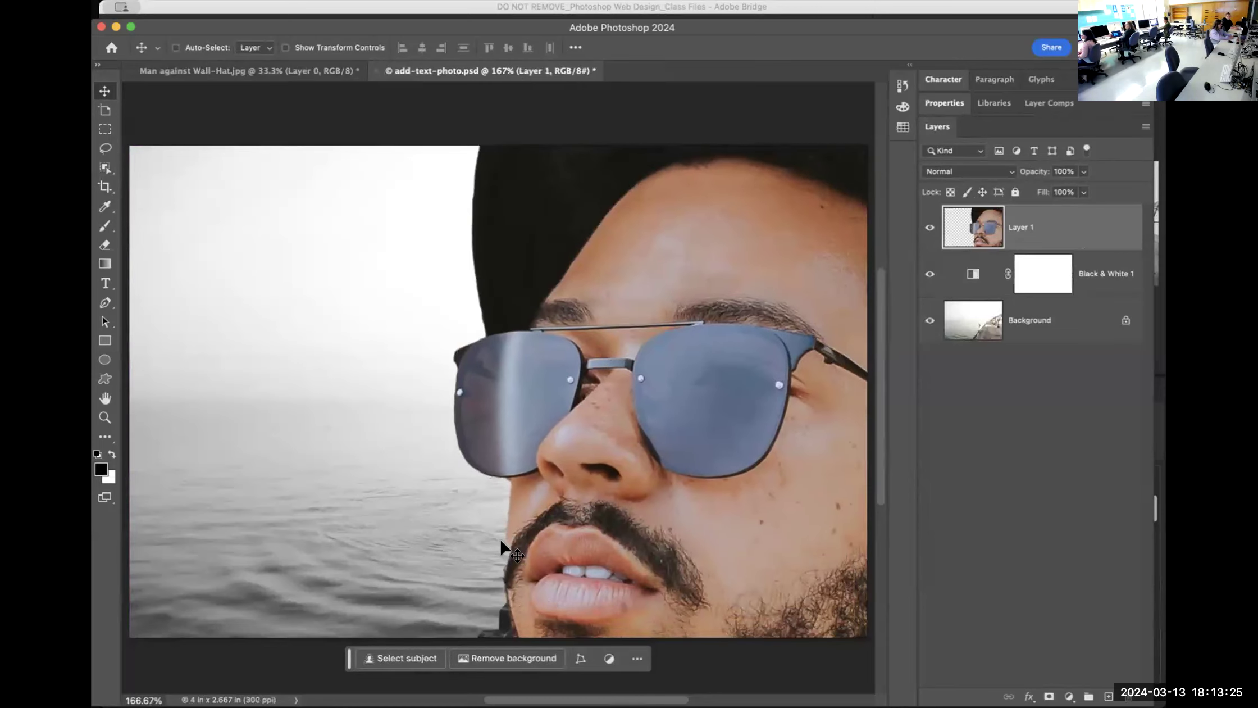
pyautogui.press('super+t')
pyautogui.moveTo(520, 516); pyautogui.dragTo(326, 298)
pyautogui.moveTo(540, 442); pyautogui.dragTo(546, 568)
pyautogui.moveTo(650, 298); pyautogui.dragTo(496, 448)
pyautogui.moveTo(569, 360); pyautogui.dragTo(559, 347)
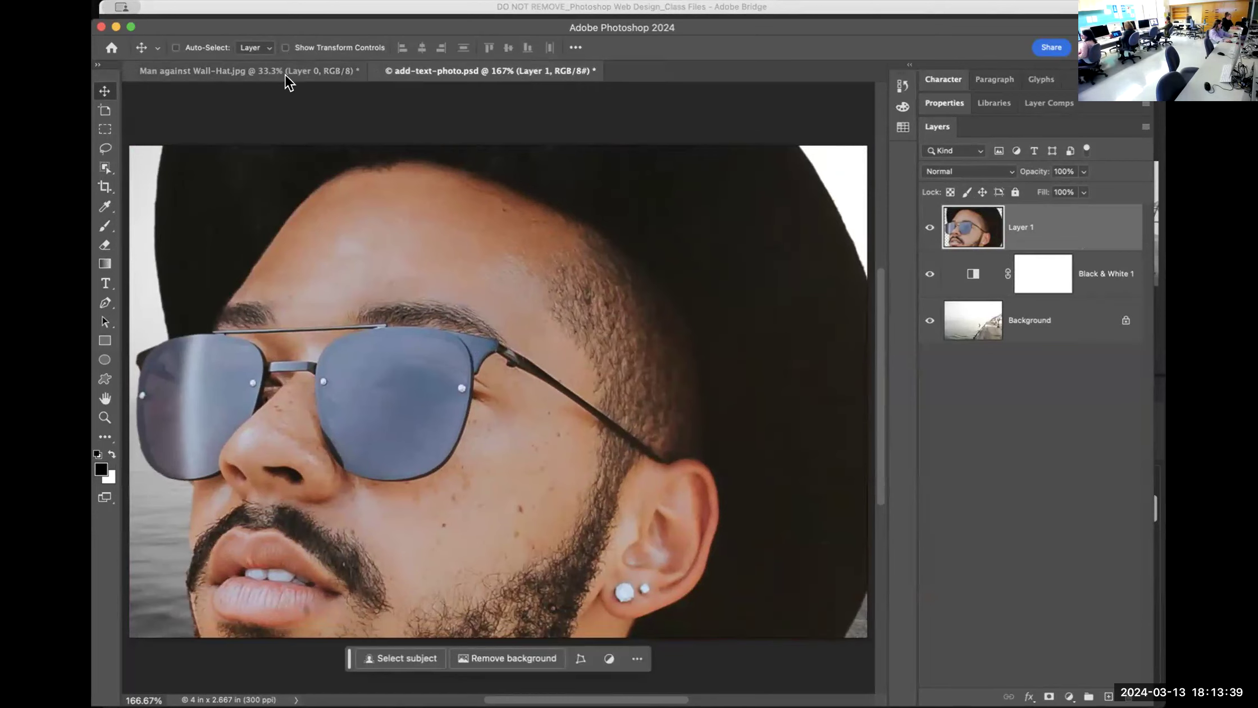
pyautogui.moveTo(465, 398); pyautogui.dragTo(599, 396)
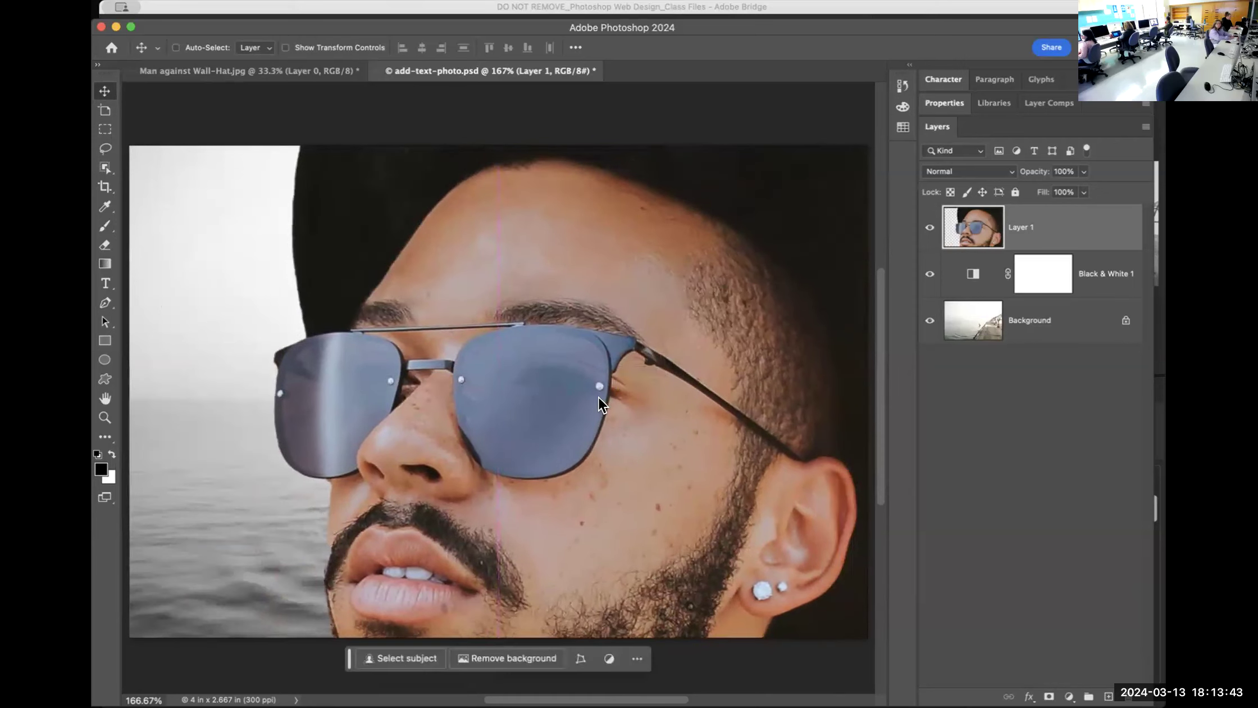
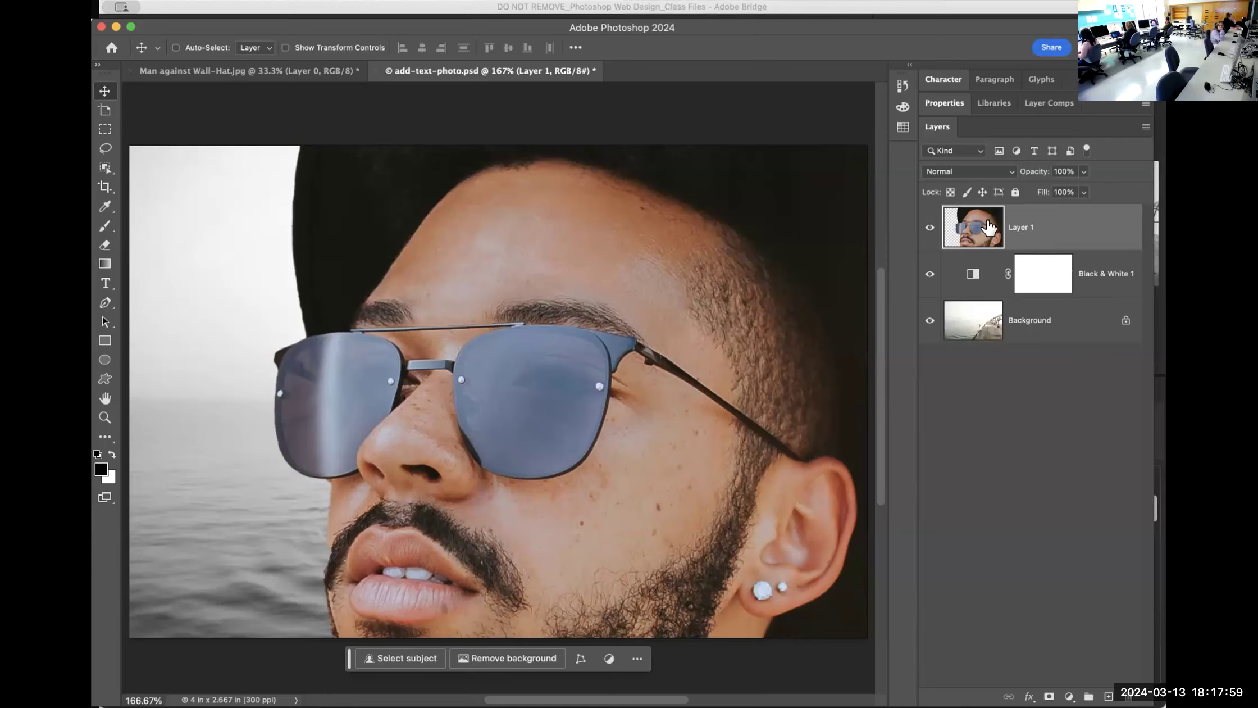
# Rename the pasted man's layer as Original
pyautogui.doubleClick(1019, 226)
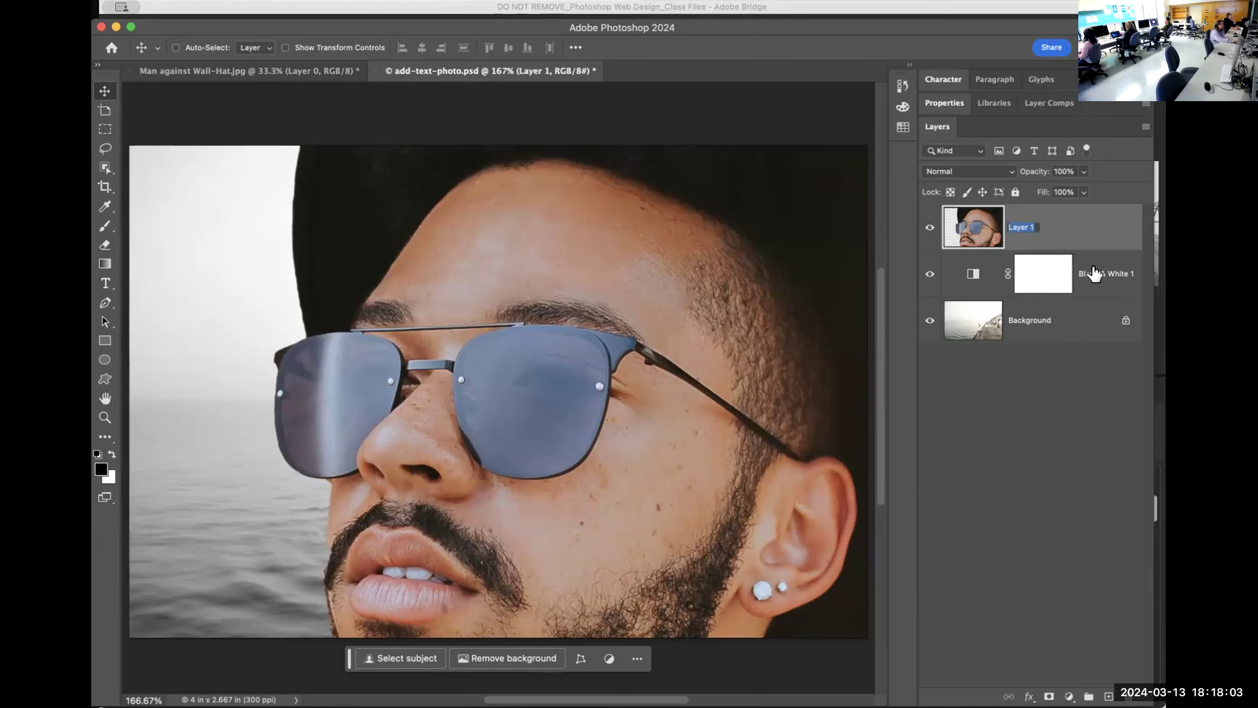
pyautogui.write('Original')
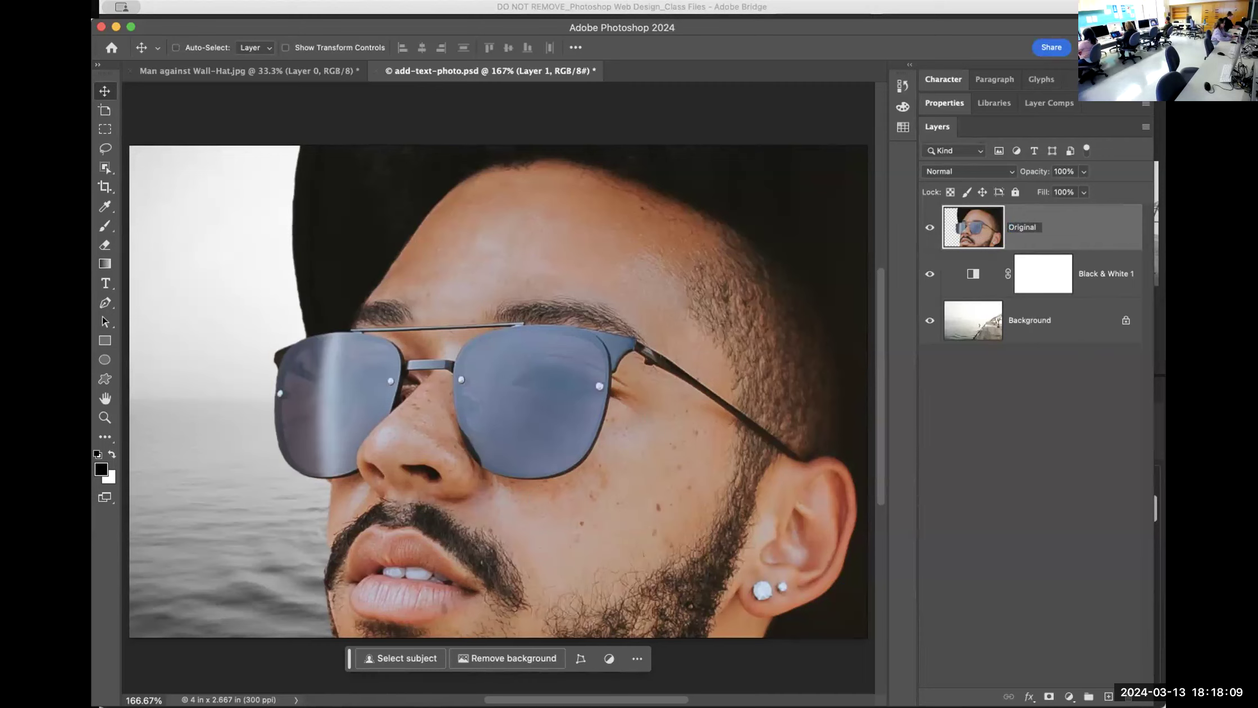
pyautogui.click(1052, 219)
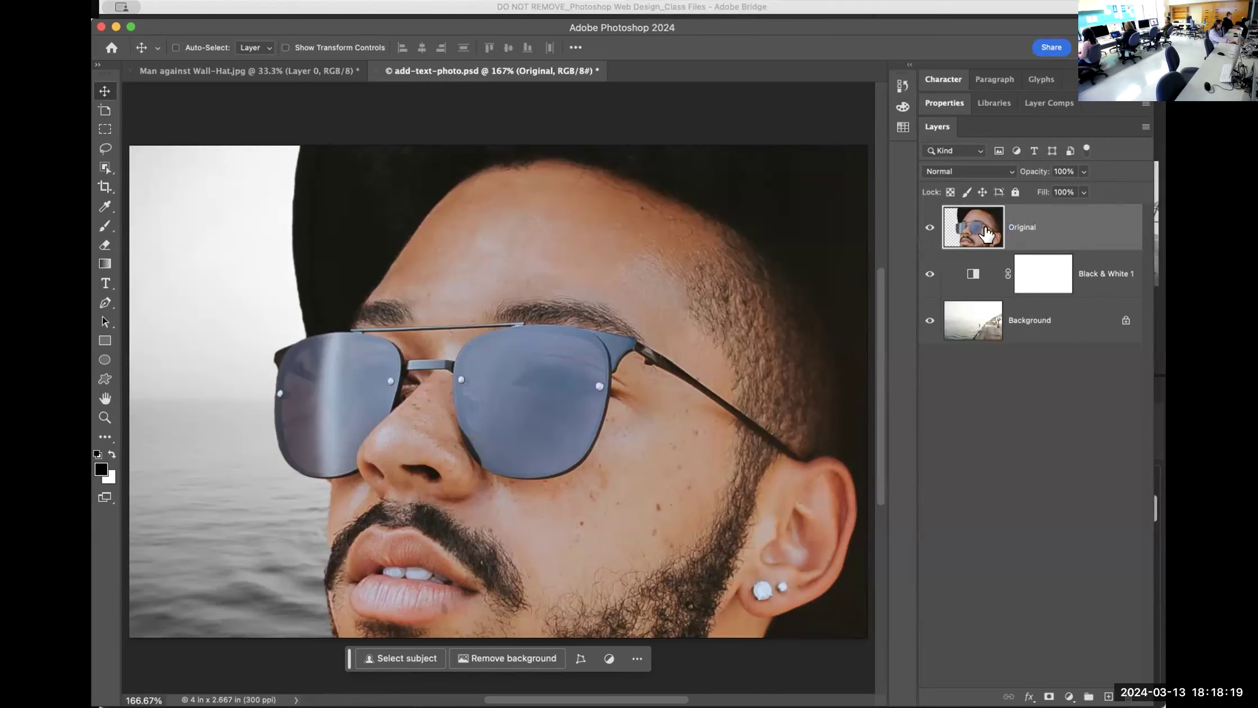
# Duplicate the Original layer and undo the duplication
pyautogui.press('super')
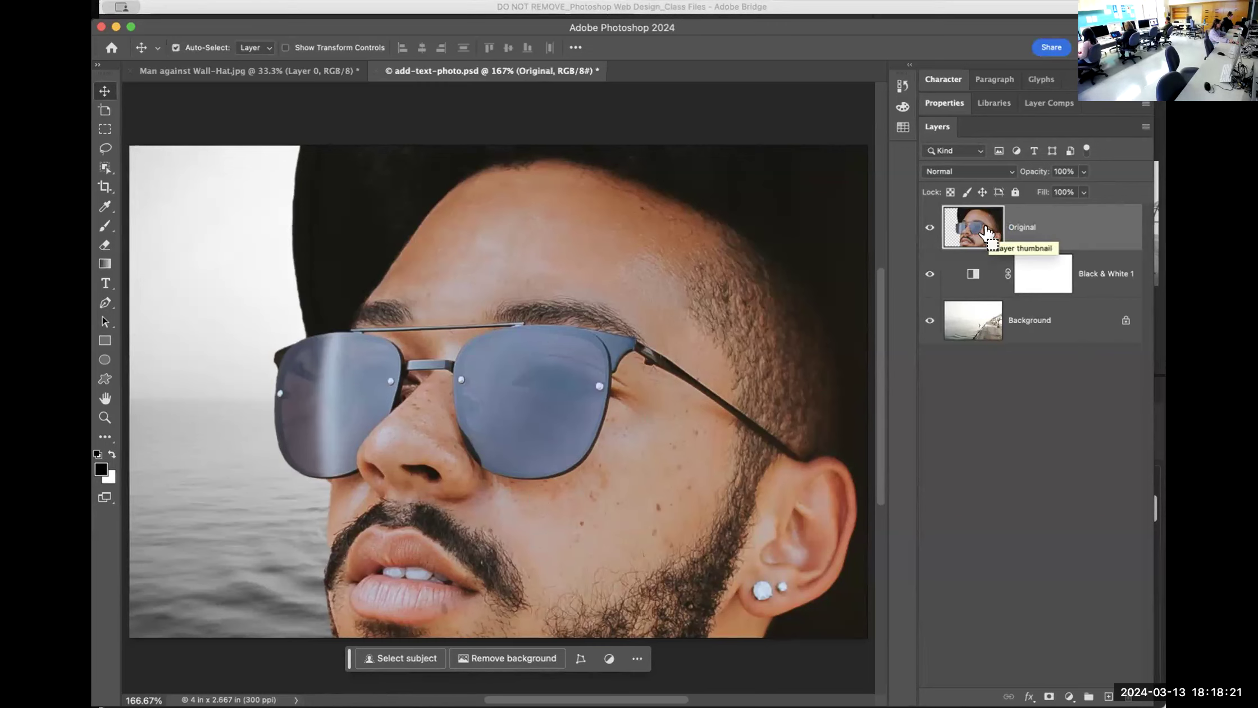
pyautogui.press('super+j')
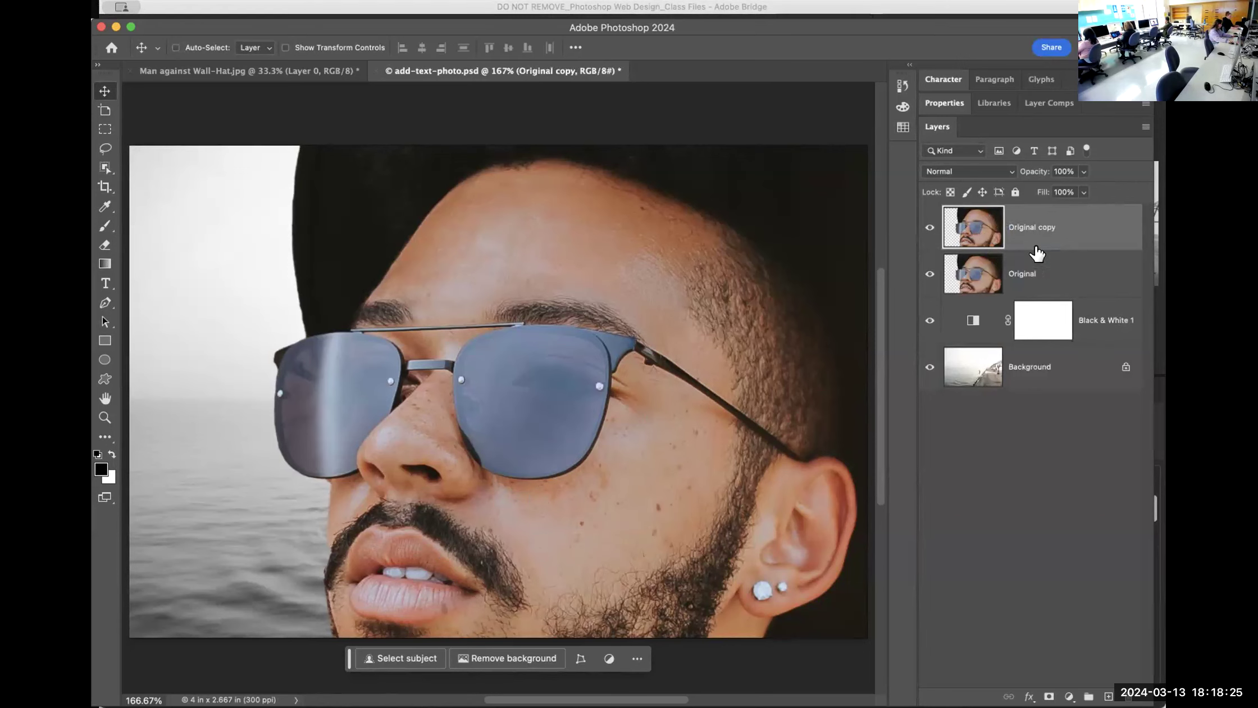
pyautogui.press('super+z')
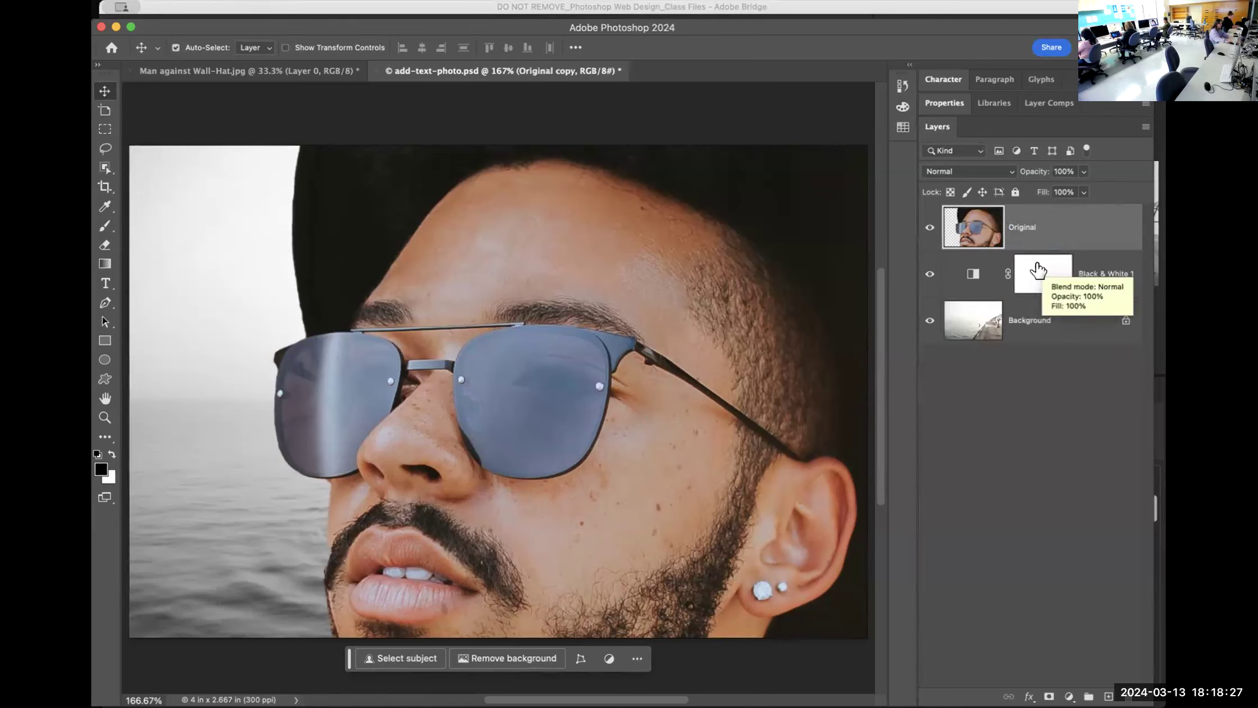
# Duplicate the Original layer as Original copy within add-text-photo.psd and delete the copy
pyautogui.rightClick(1021, 219)
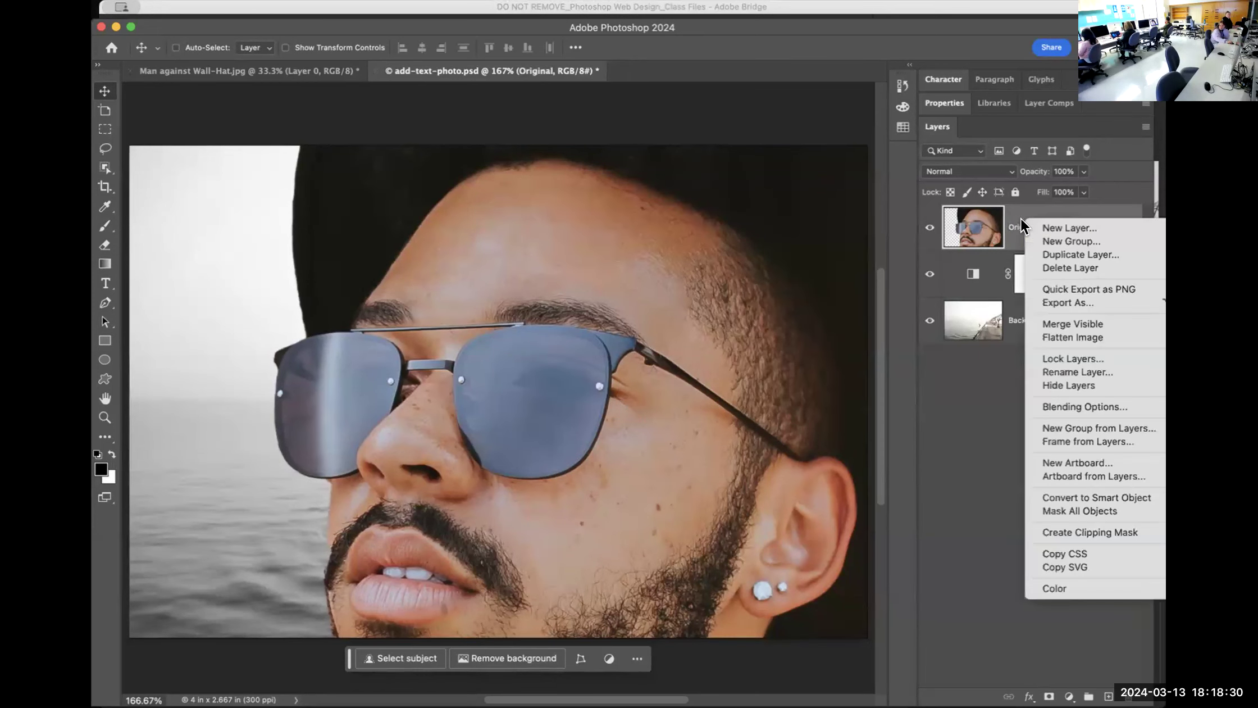
pyautogui.click(1052, 256)
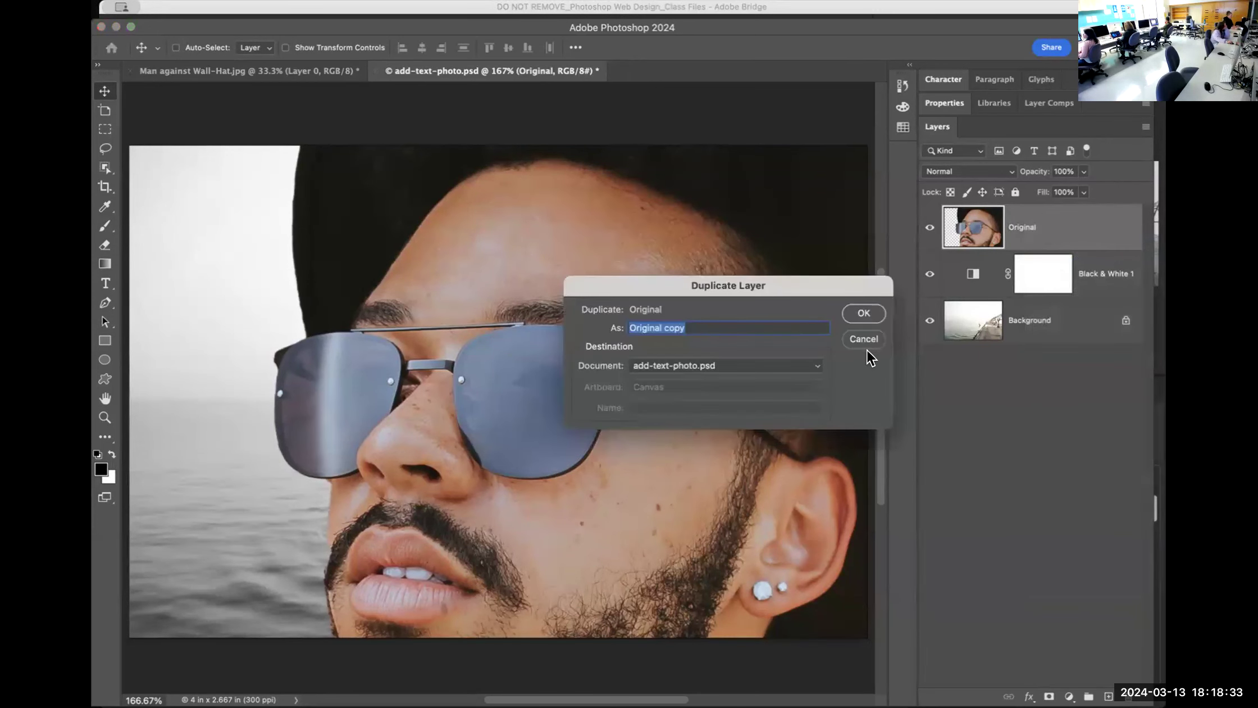
pyautogui.click(860, 313)
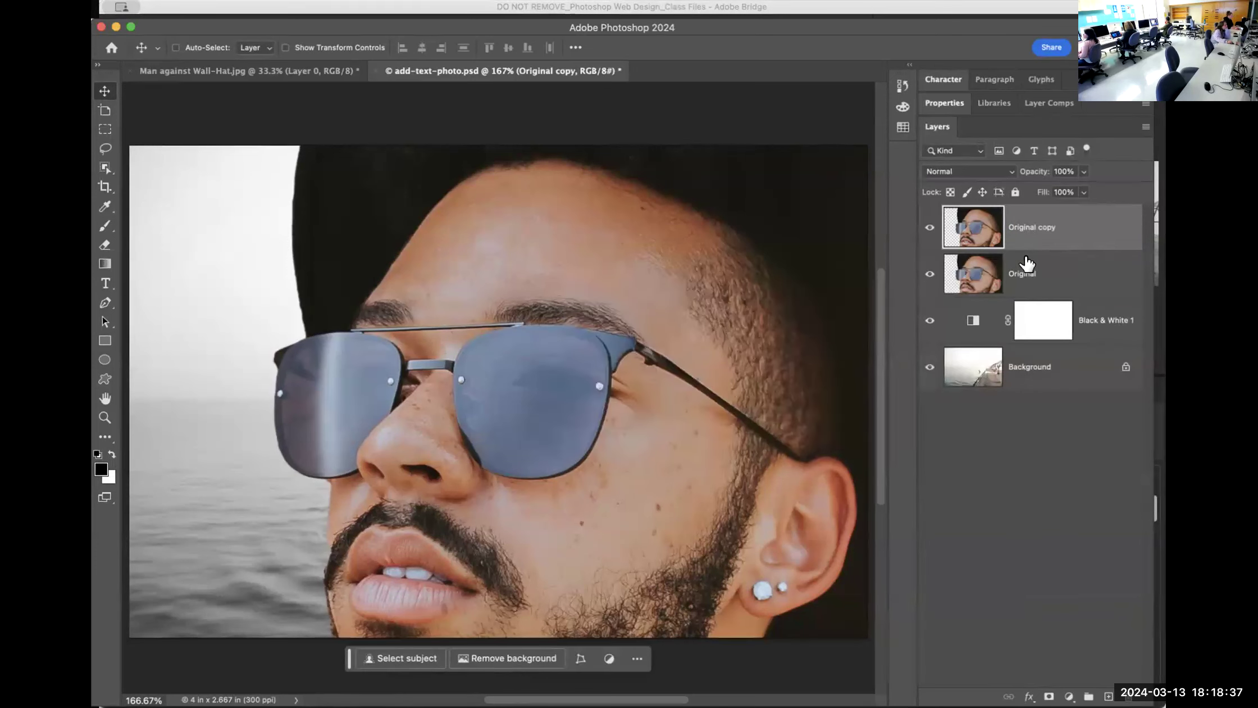
pyautogui.press('Delete')
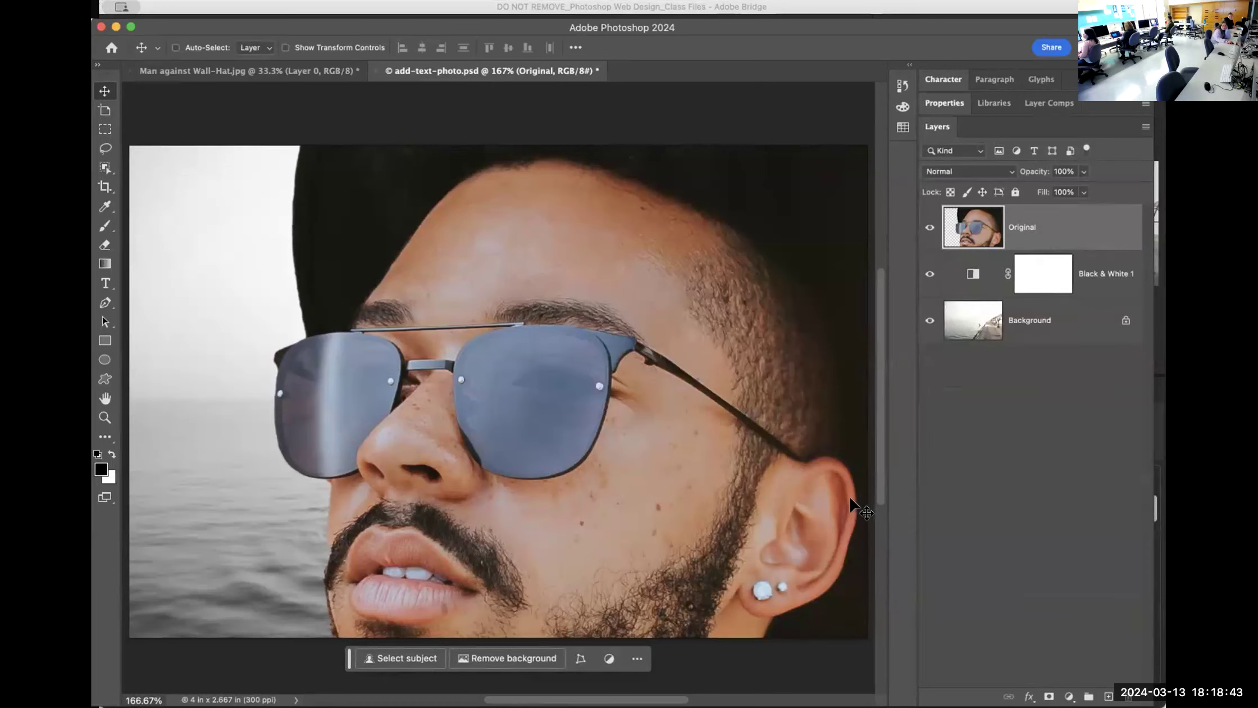
# Paste the copied man onto a new layer above Original and undo the paste
pyautogui.press('super')
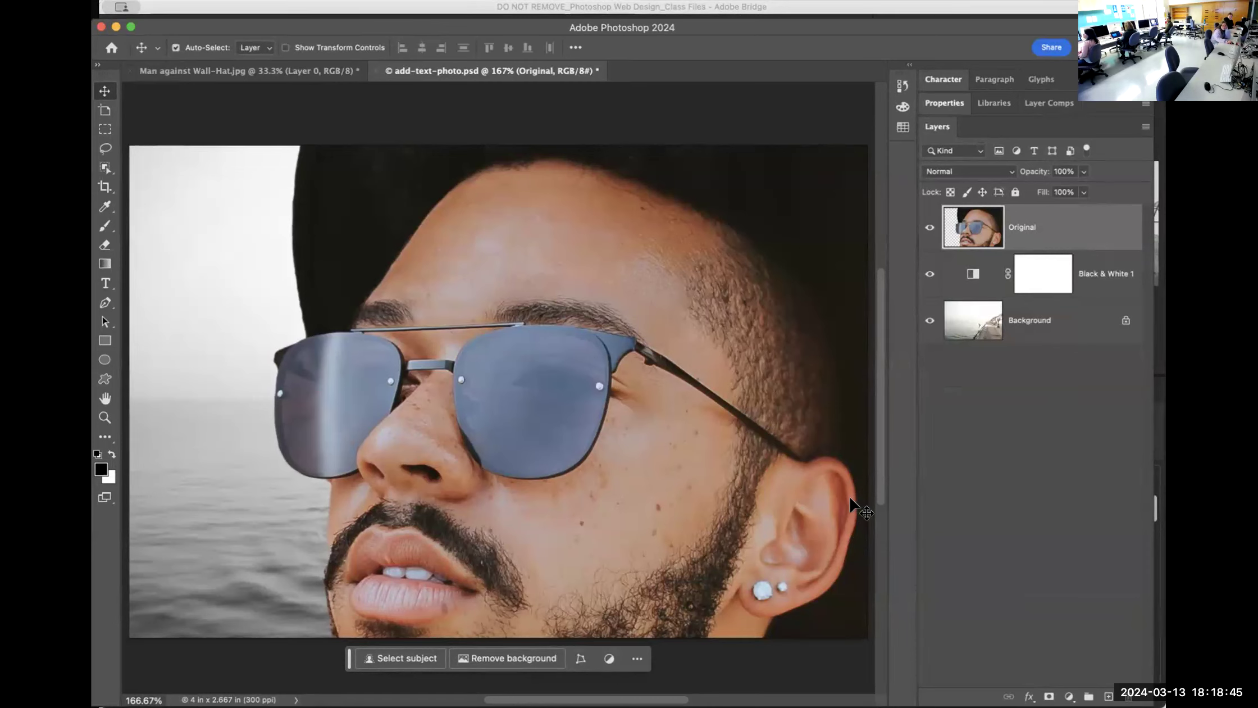
pyautogui.press('super+v')
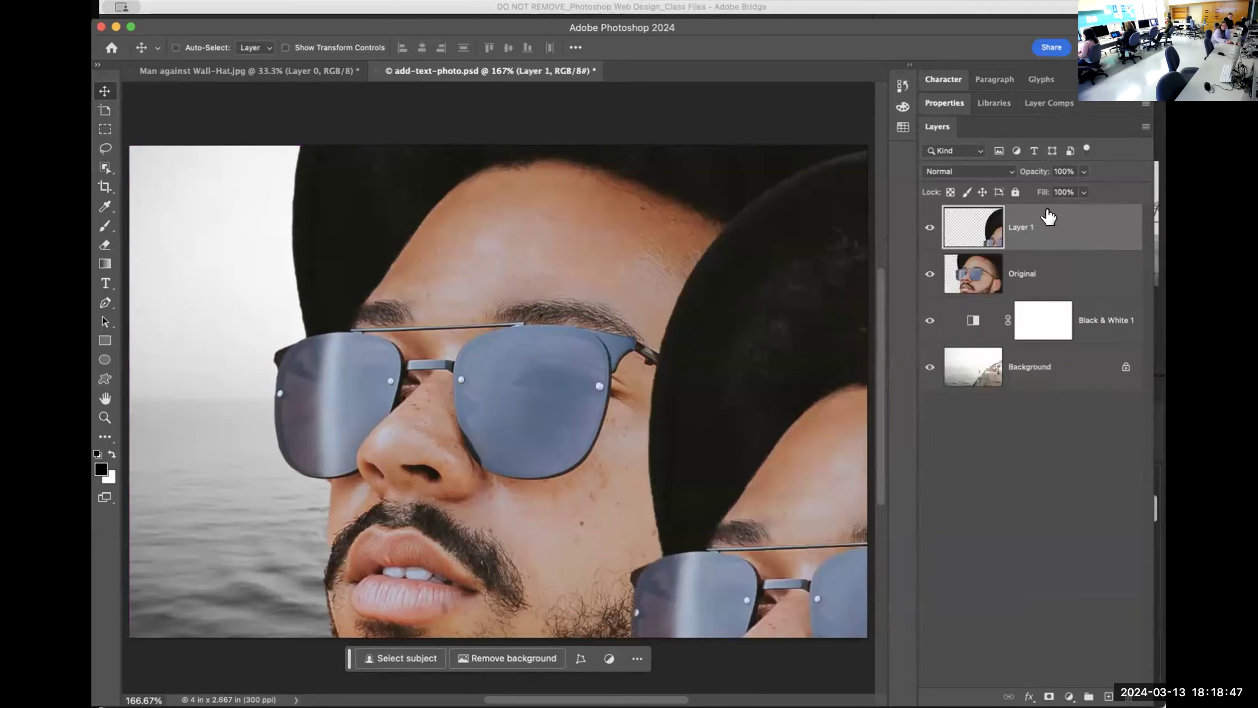
pyautogui.press('super+z')
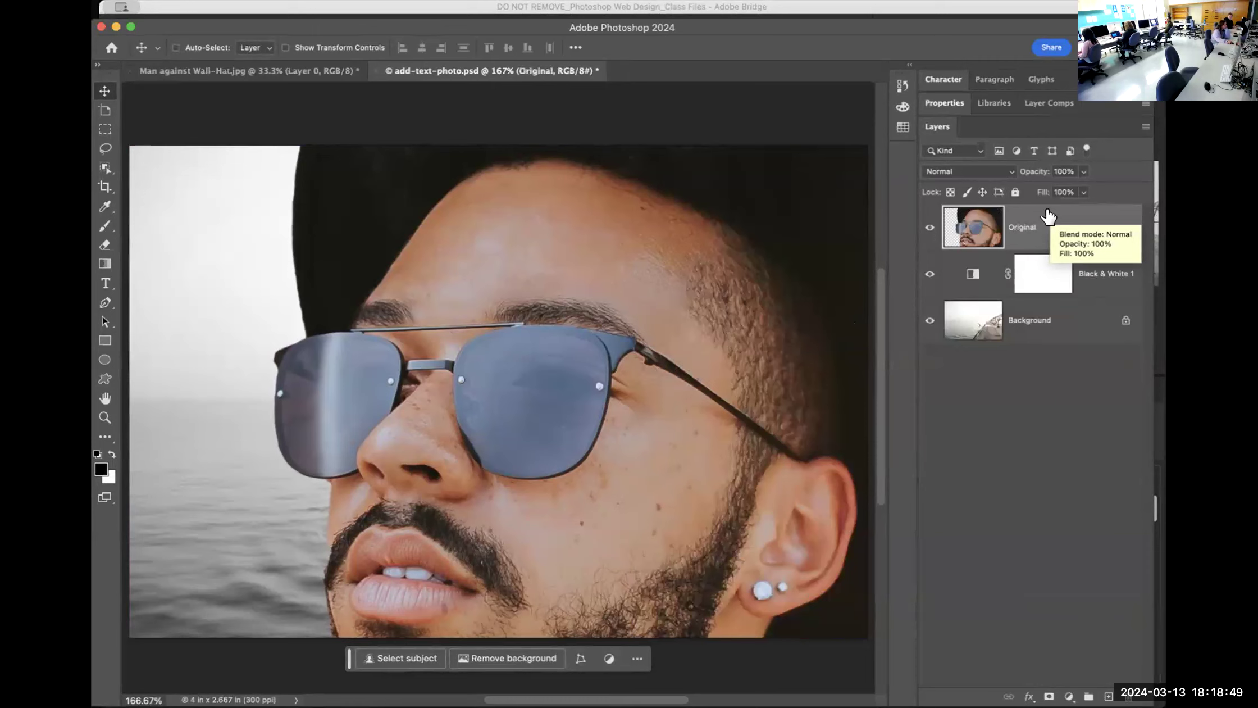
# Duplicate the Original layer
pyautogui.rightClick(1045, 233)
pyautogui.click(1009, 222)
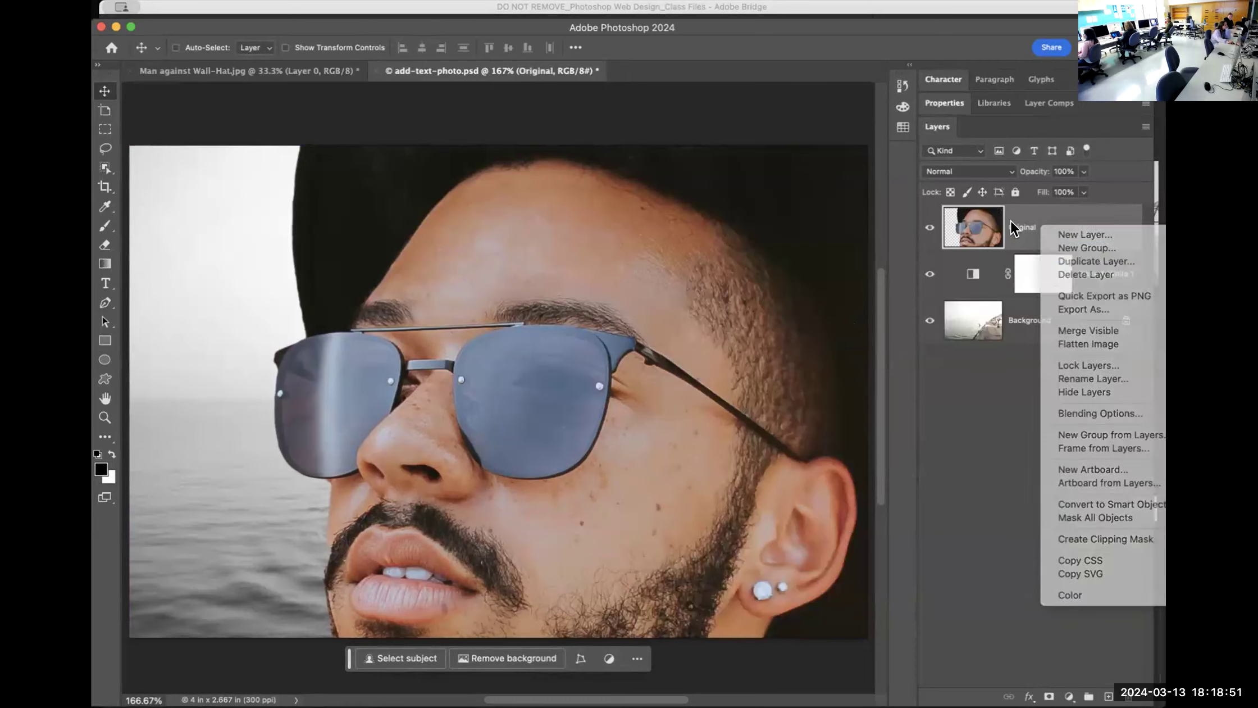
pyautogui.press('super+j')
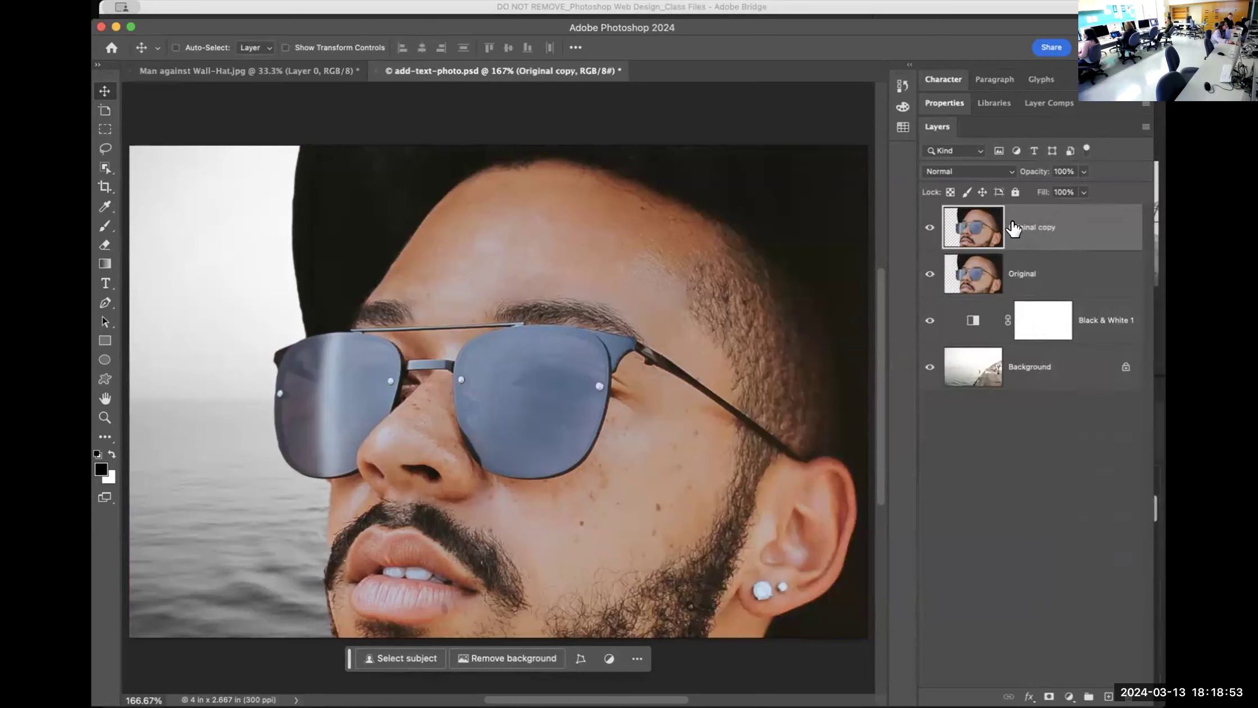
# Rename the duplicated layer as Downsize -resize and hide the Original layer
pyautogui.doubleClick(1030, 230)
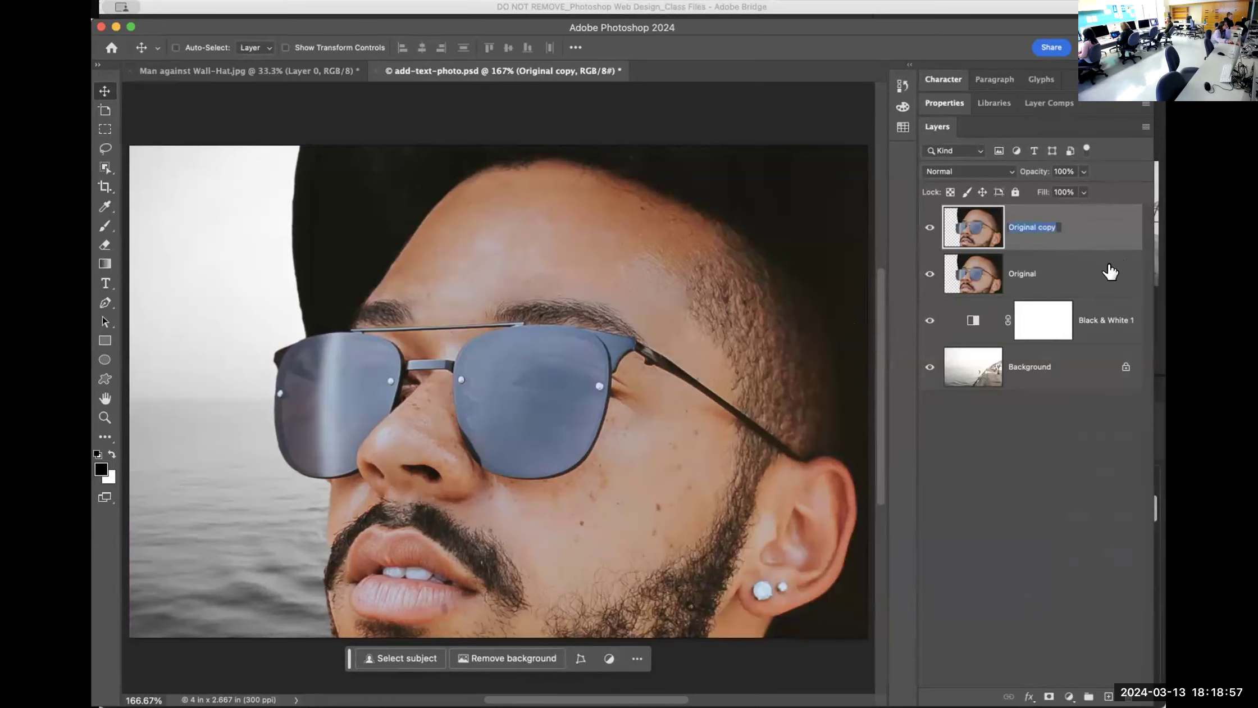
pyautogui.write('DOens')
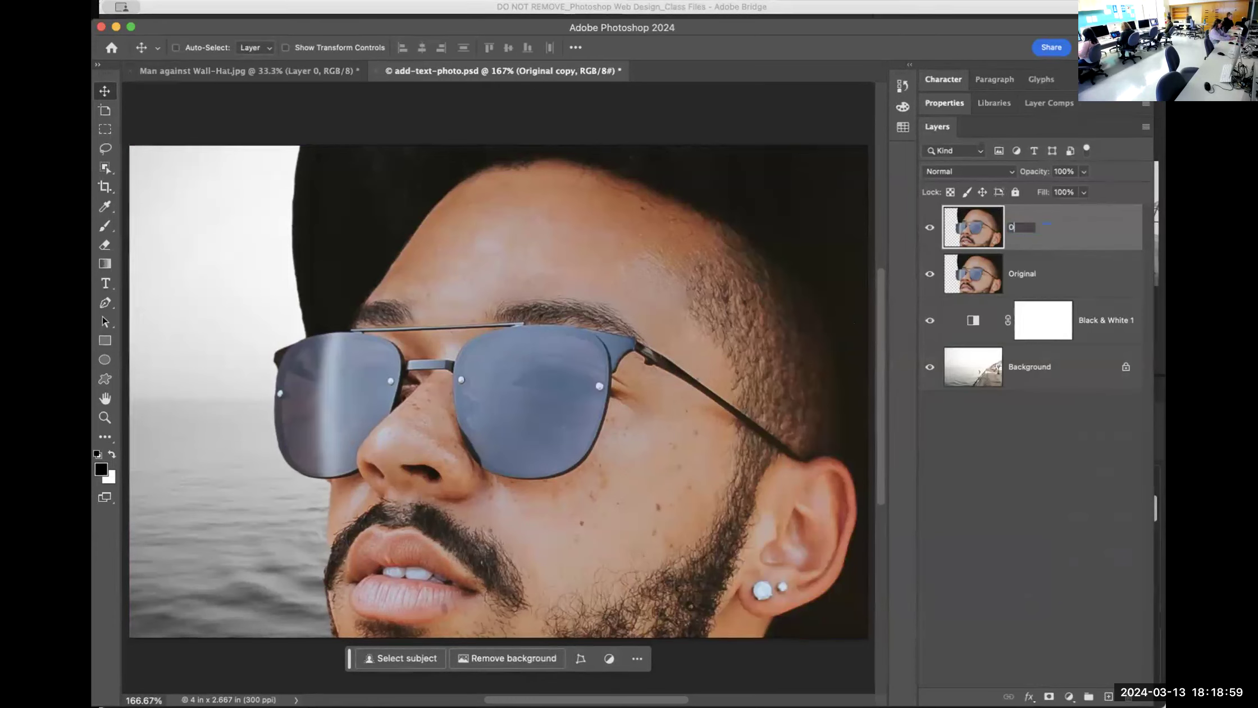
pyautogui.write('ize')
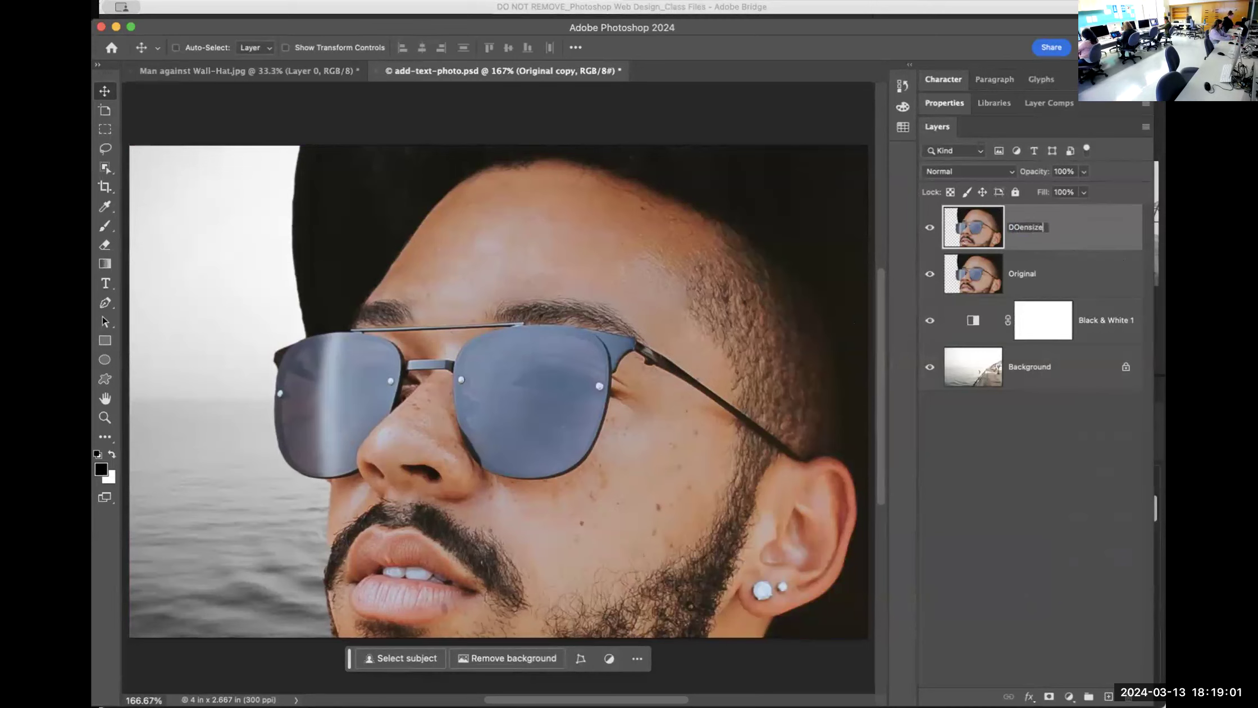
pyautogui.press('BackSpace')
pyautogui.press('BackSpace')
pyautogui.press('BackSpace')
pyautogui.press('BackSpace')
pyautogui.write('s')
pyautogui.press('Return')
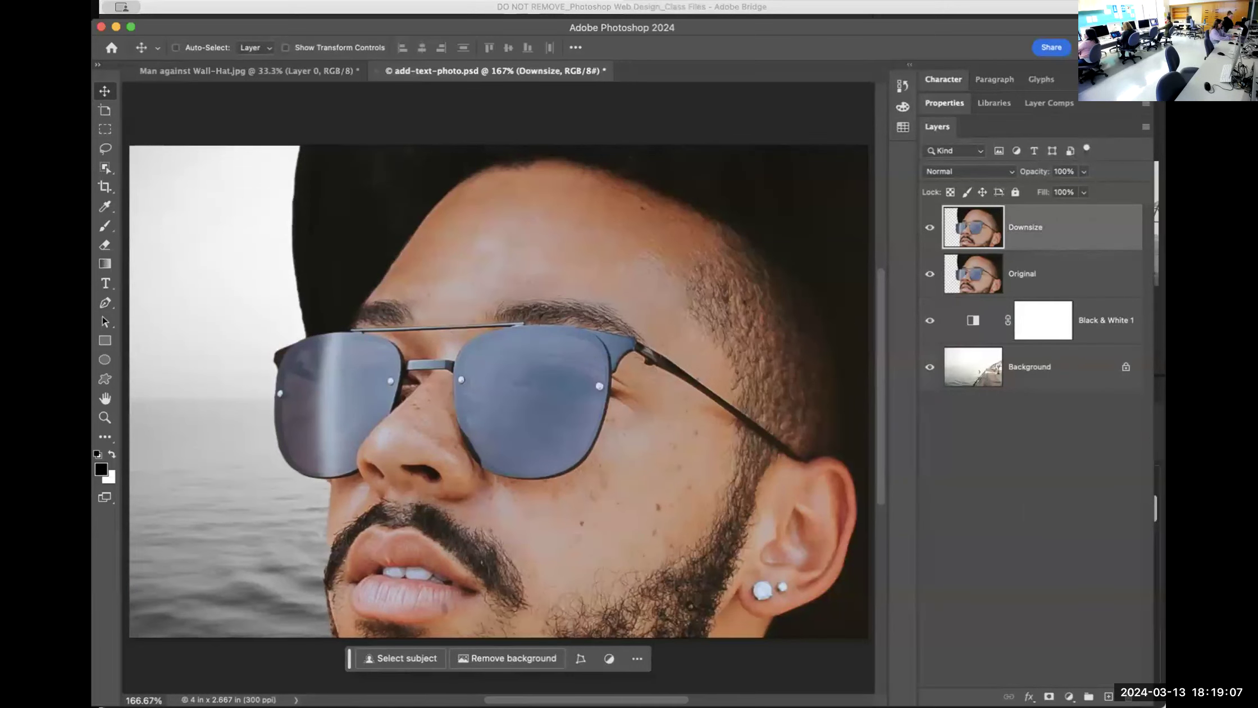
pyautogui.click(1043, 225)
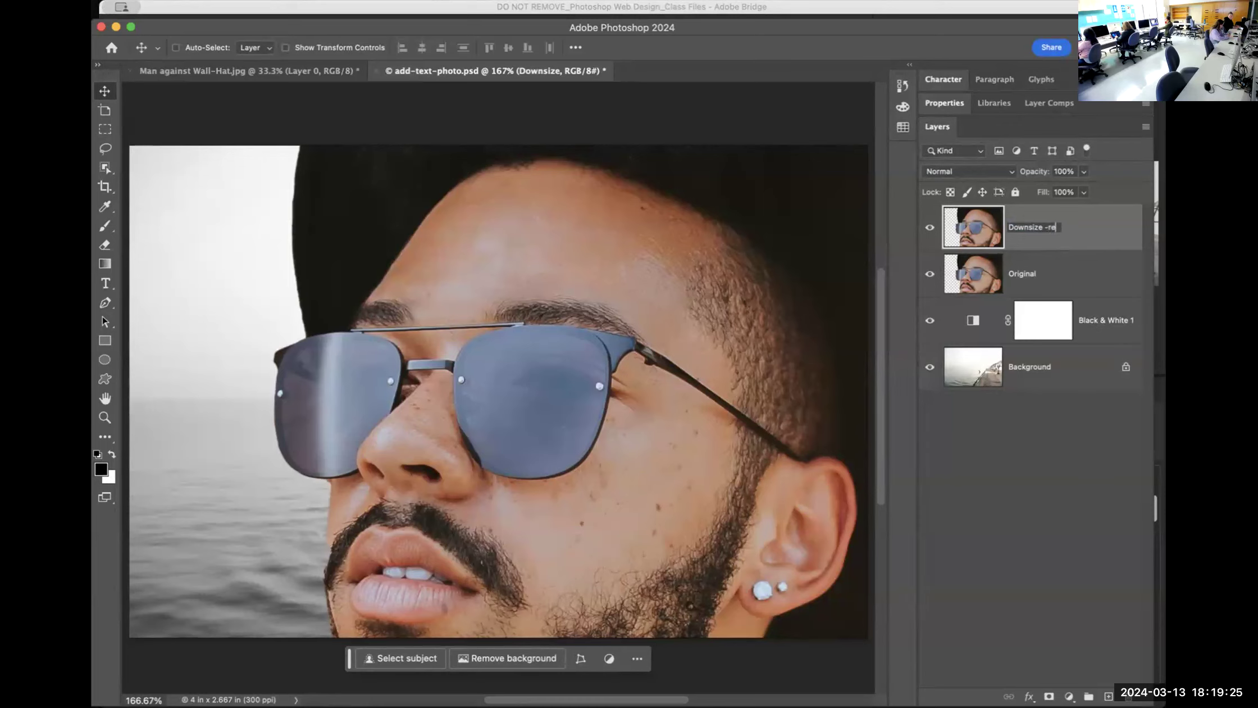
pyautogui.press('Return')
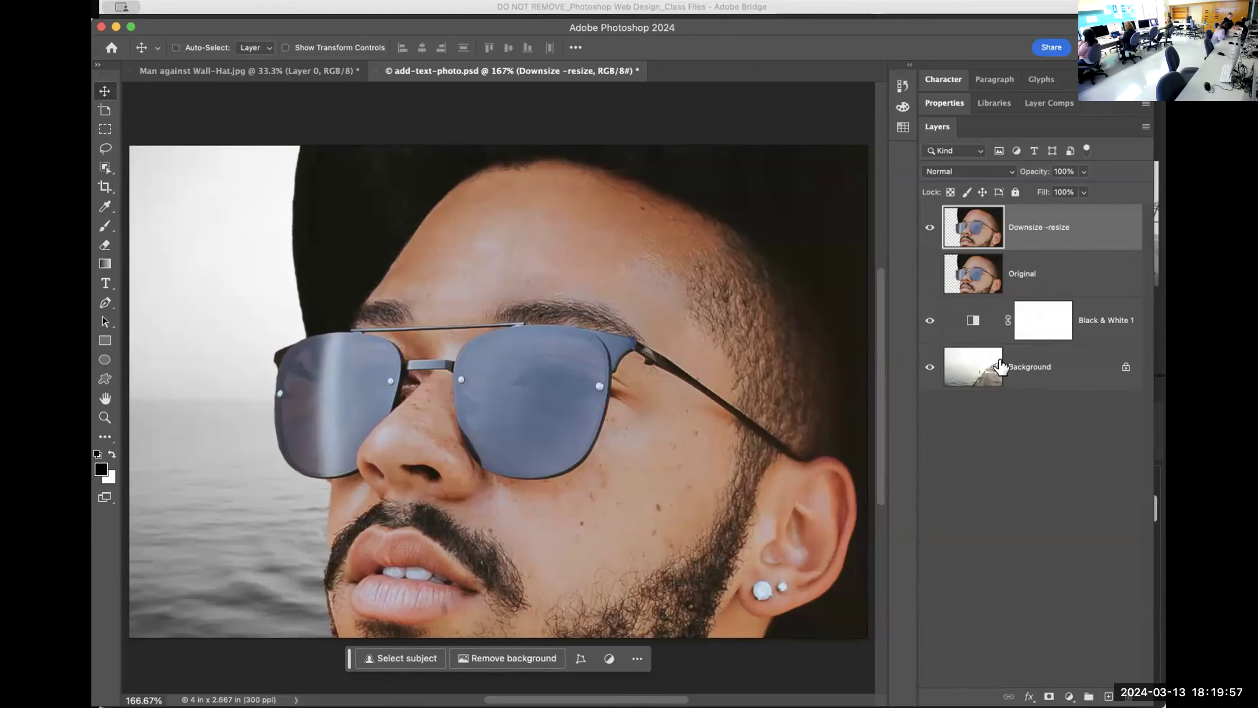
# Unlock the Background layer and move the hidden Original layer beneath it in the layer stack
pyautogui.click(1122, 369)
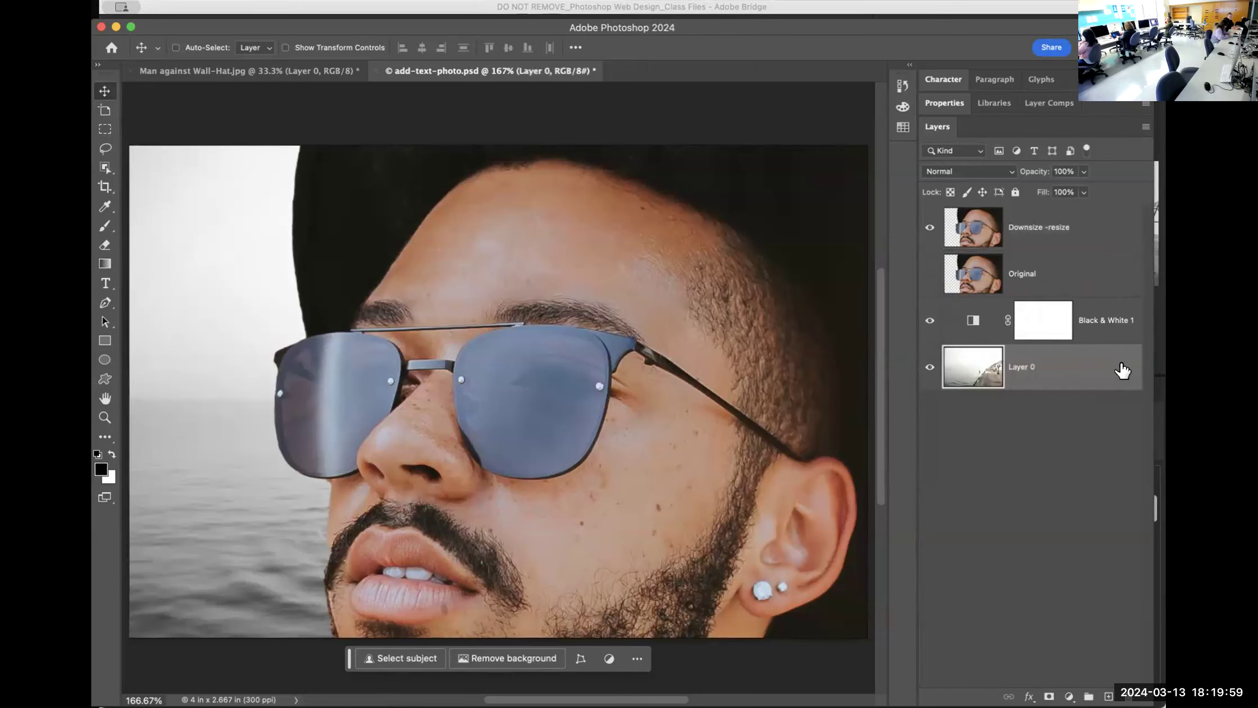
pyautogui.moveTo(1054, 279); pyautogui.dragTo(1047, 389)
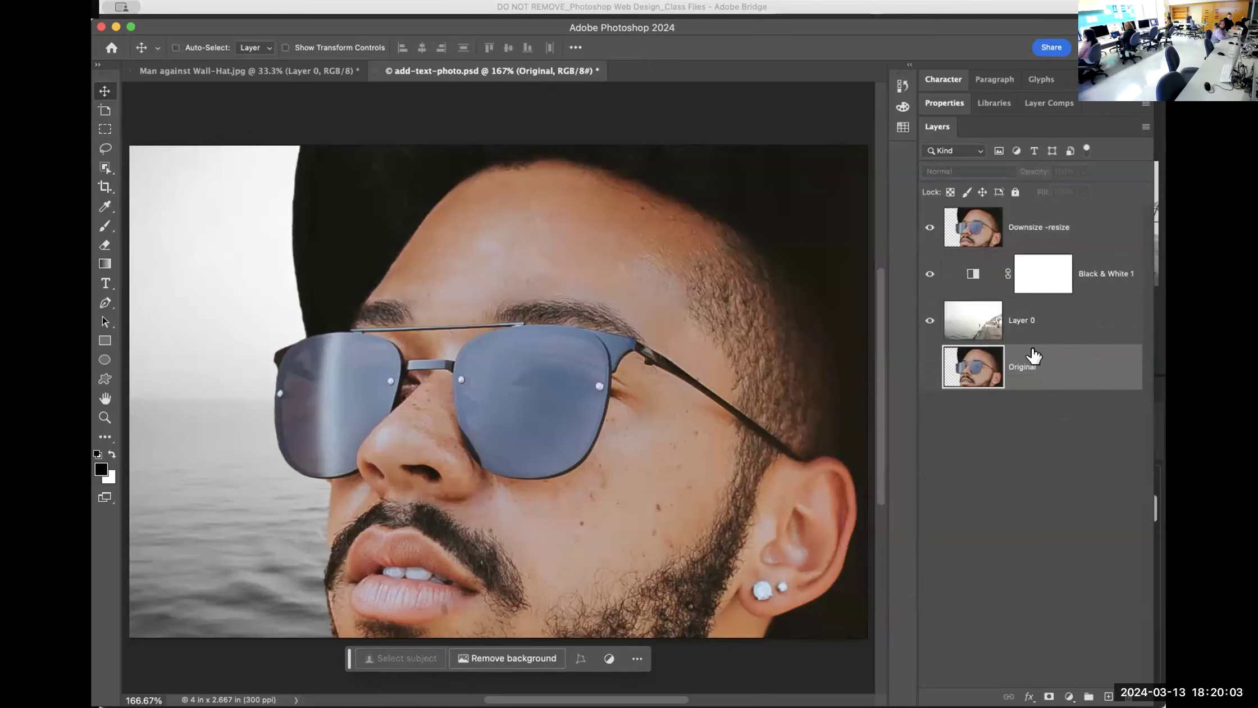
# Move the Original layer back directly below Downsize -resize and lock Layer 0
pyautogui.click(1033, 325)
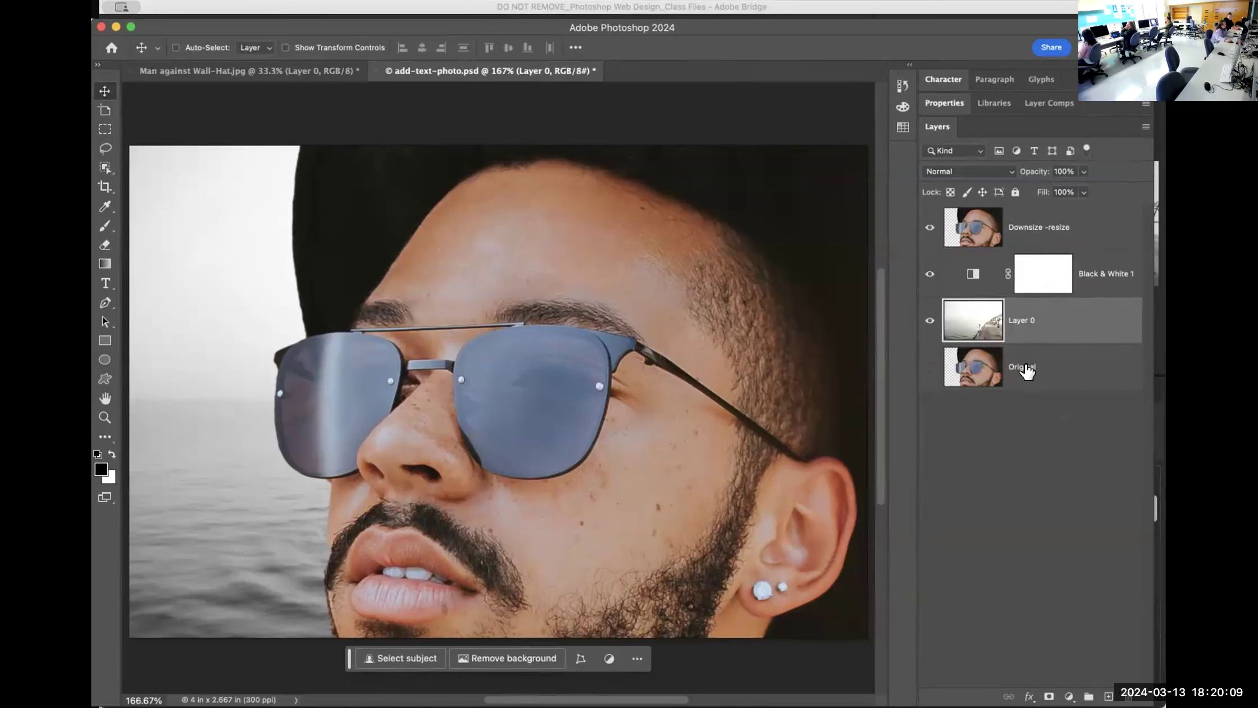
pyautogui.moveTo(1026, 371); pyautogui.dragTo(989, 253)
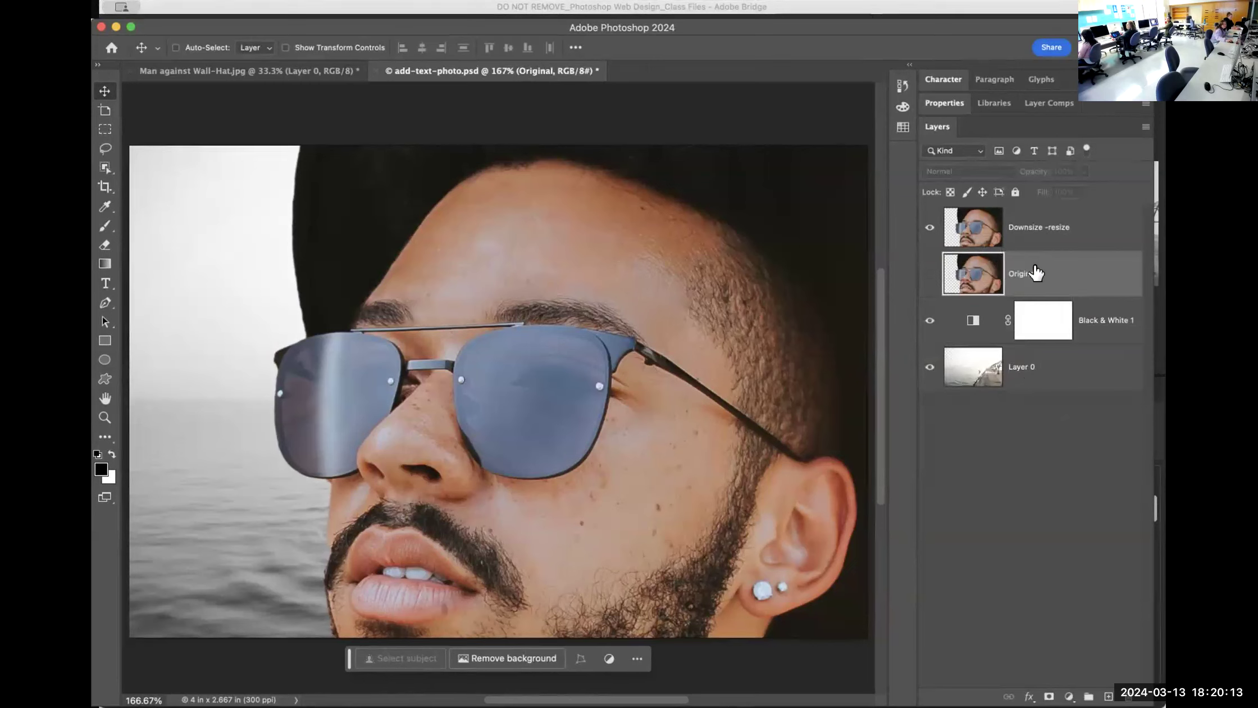
pyautogui.click(1118, 368)
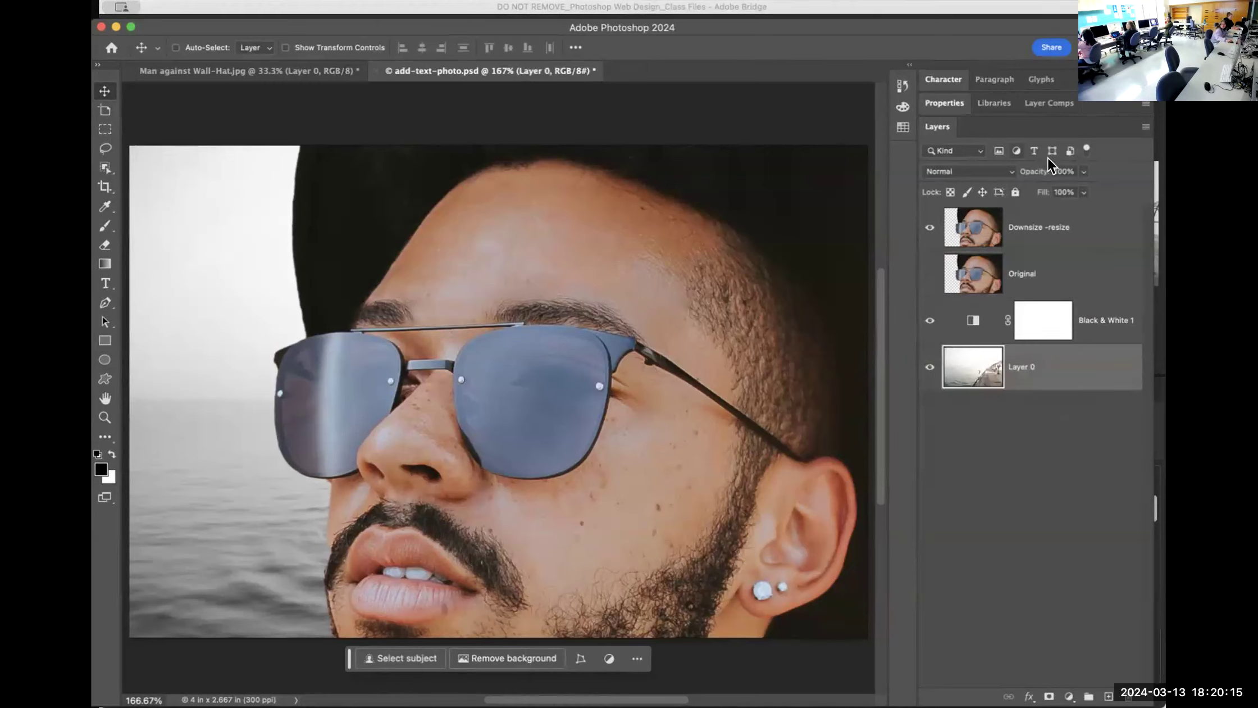
pyautogui.click(1014, 192)
# Place the Original layer beneath the locked Layer 0, then unlock Layer 0 and make Downsize -resize the active layer
pyautogui.moveTo(1047, 272); pyautogui.dragTo(1066, 394)
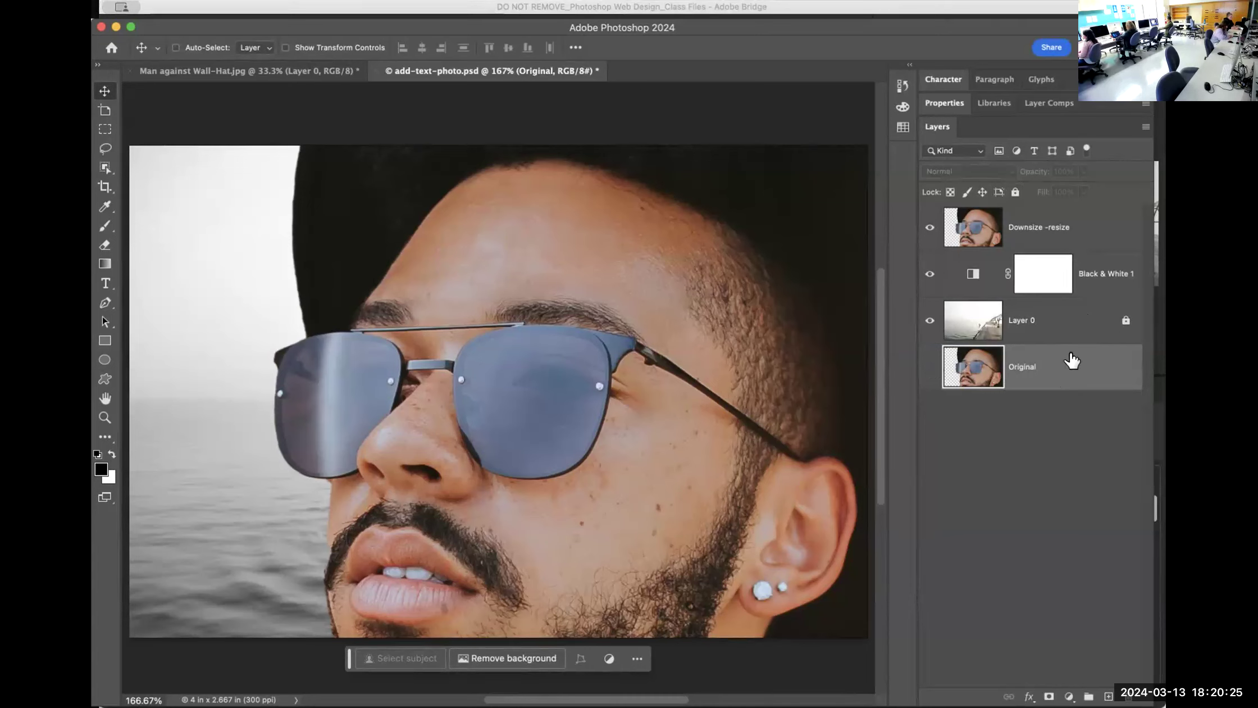
pyautogui.doubleClick(1122, 324)
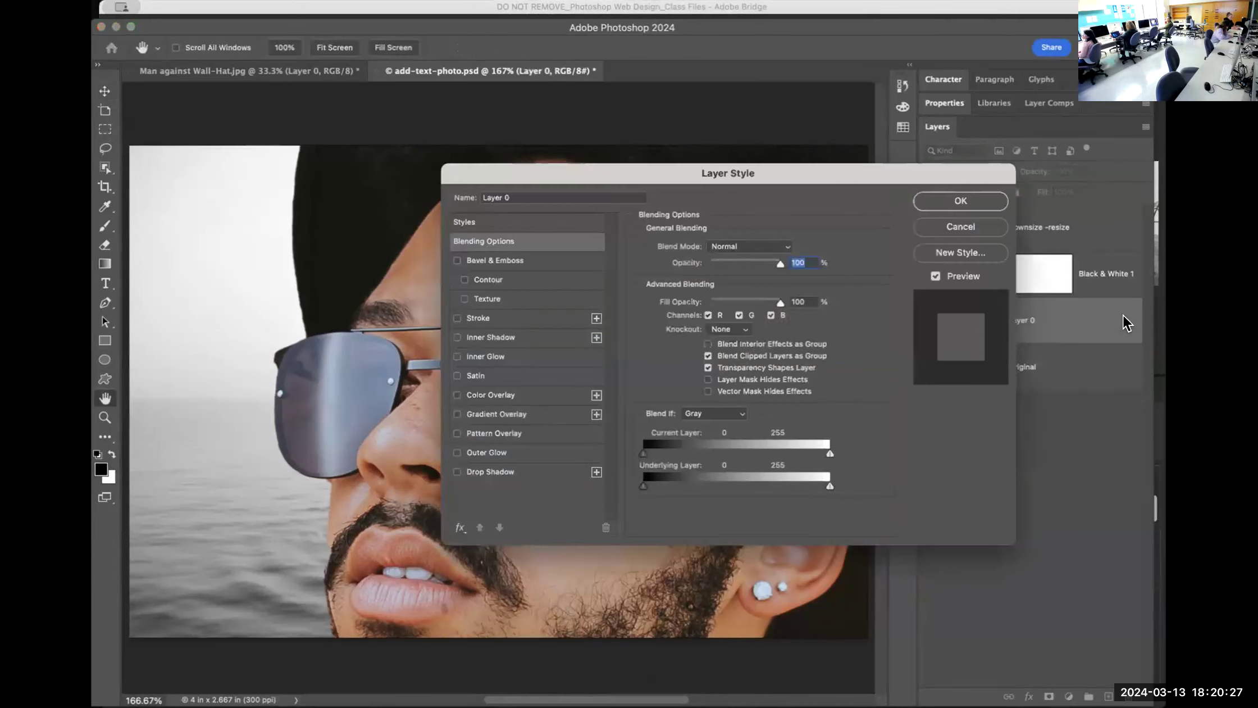
pyautogui.click(953, 222)
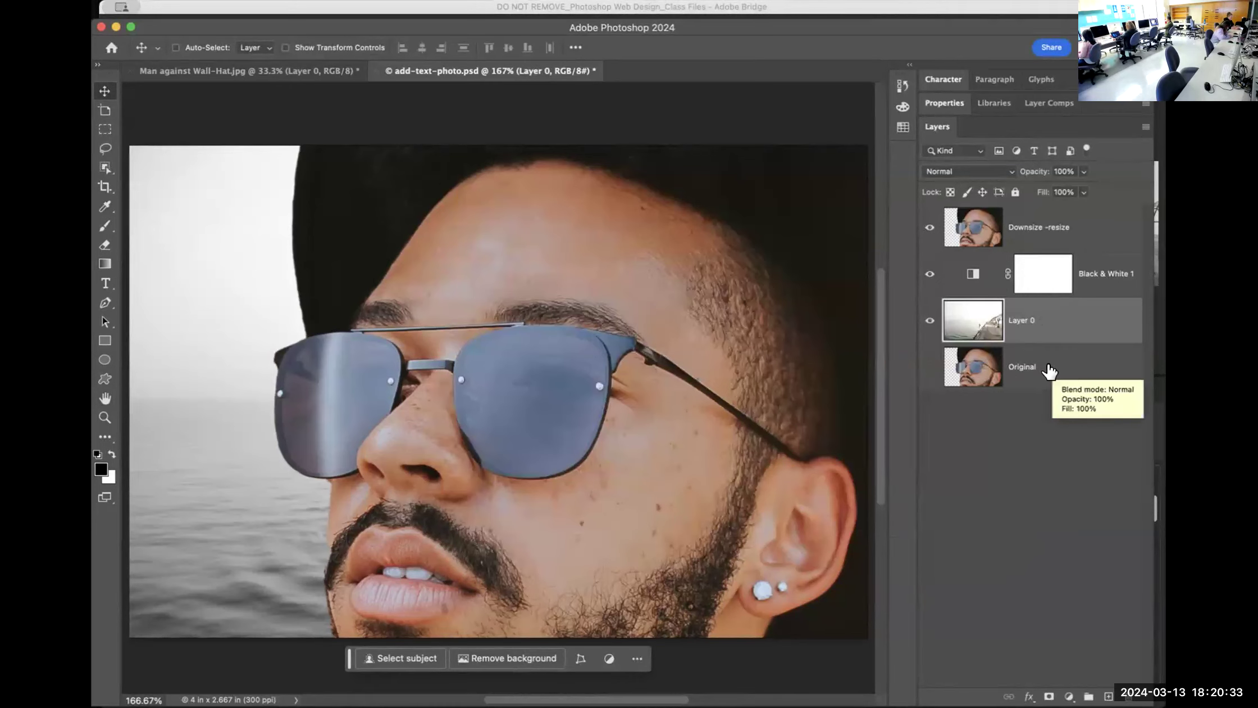
pyautogui.click(1062, 227)
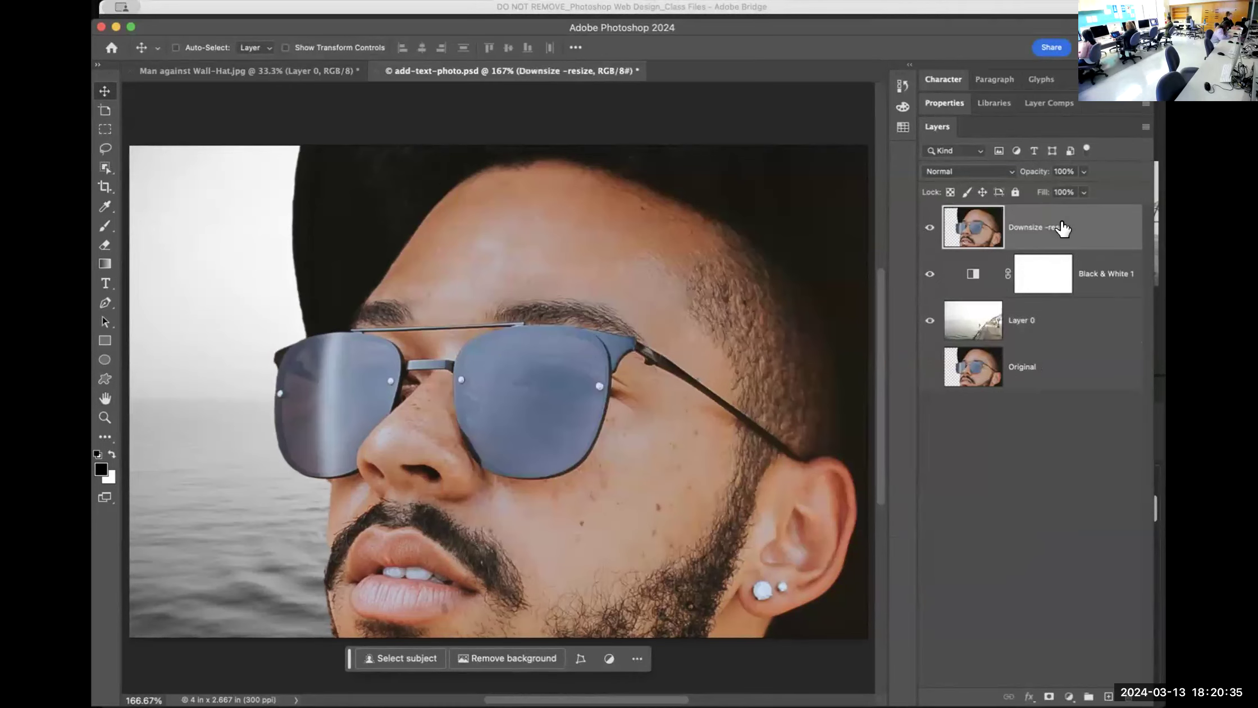
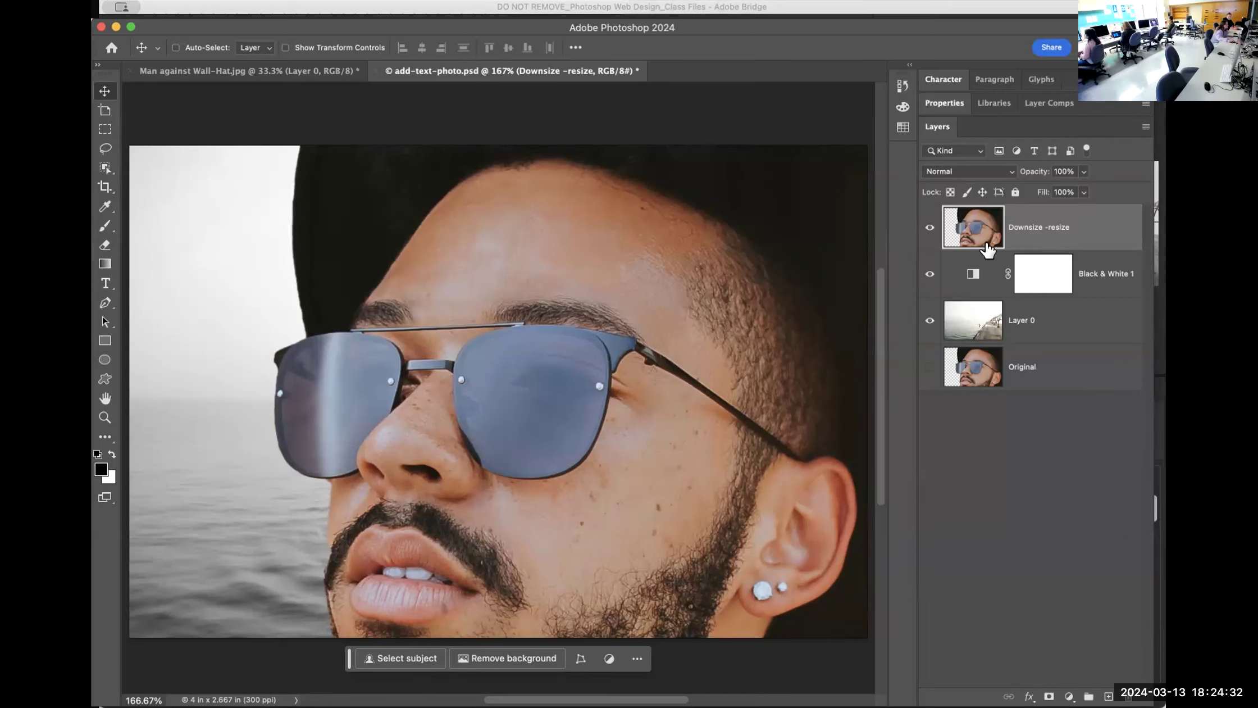
# Apply the layer mask of Layer 0 in Man against Wall-Hat.jpg, undo it and return to add-text-photo.psd
pyautogui.click(278, 71)
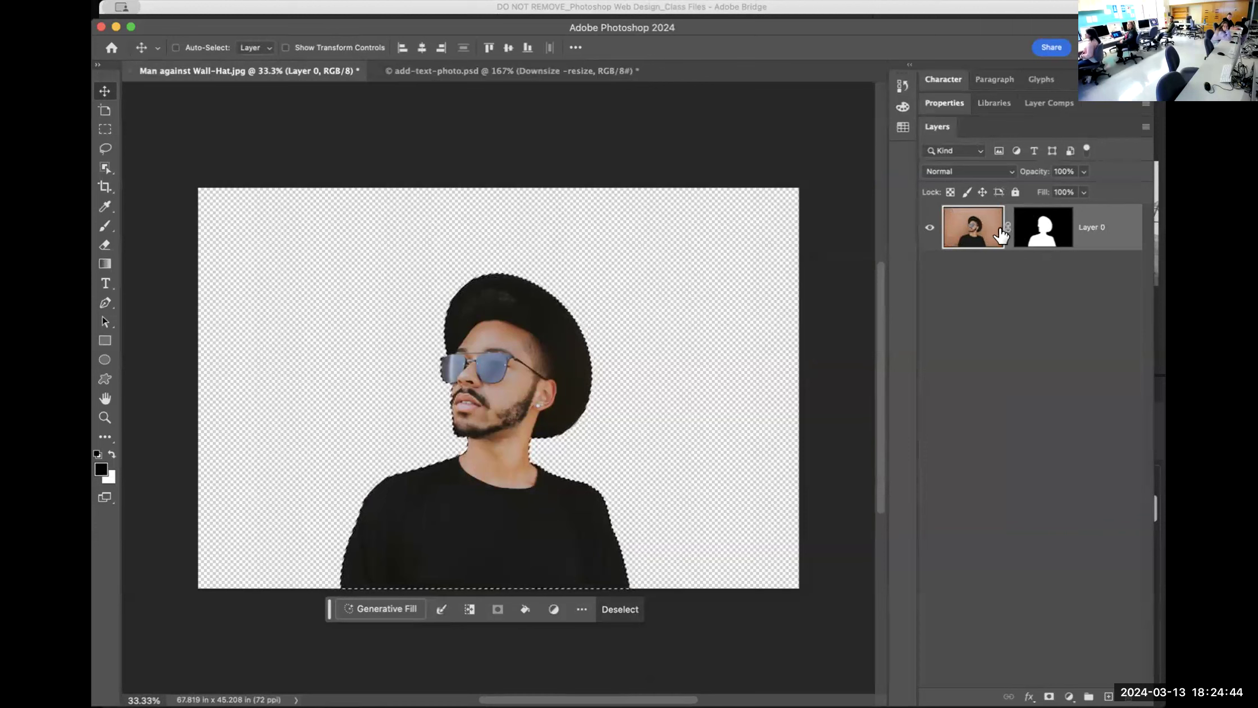
pyautogui.click(1041, 228)
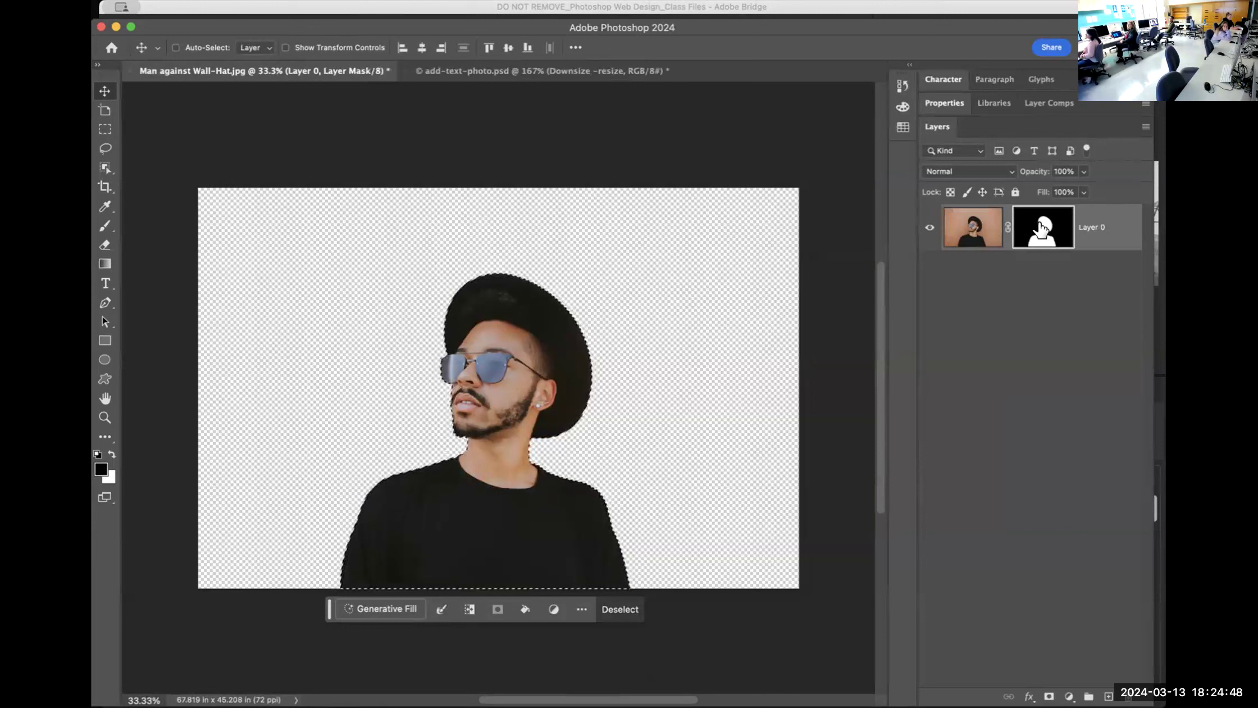
pyautogui.rightClick(1041, 225)
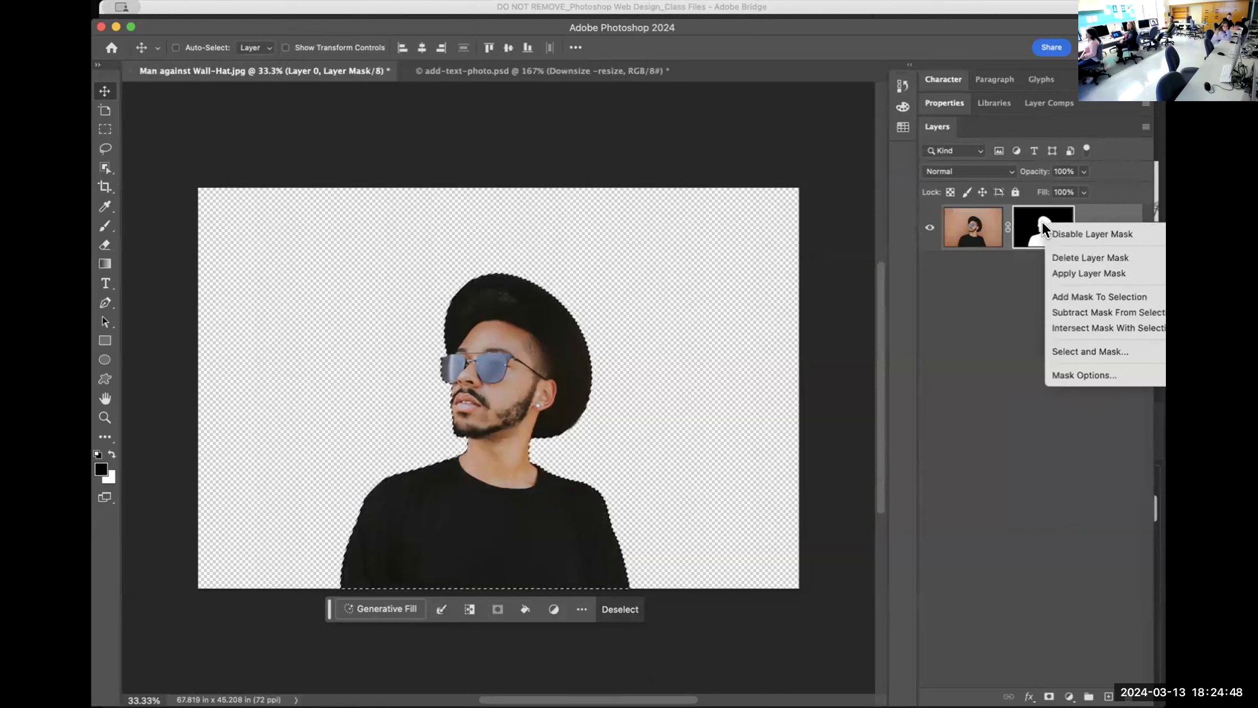
pyautogui.click(1066, 272)
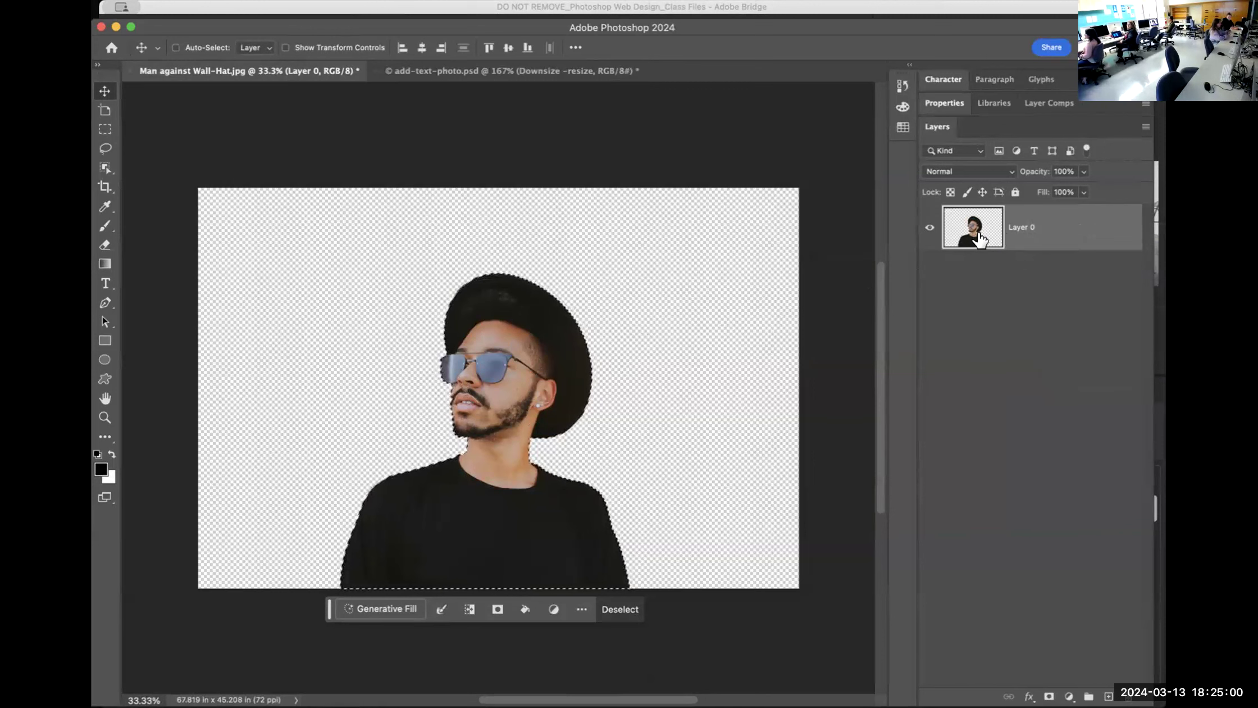
pyautogui.press('super+z')
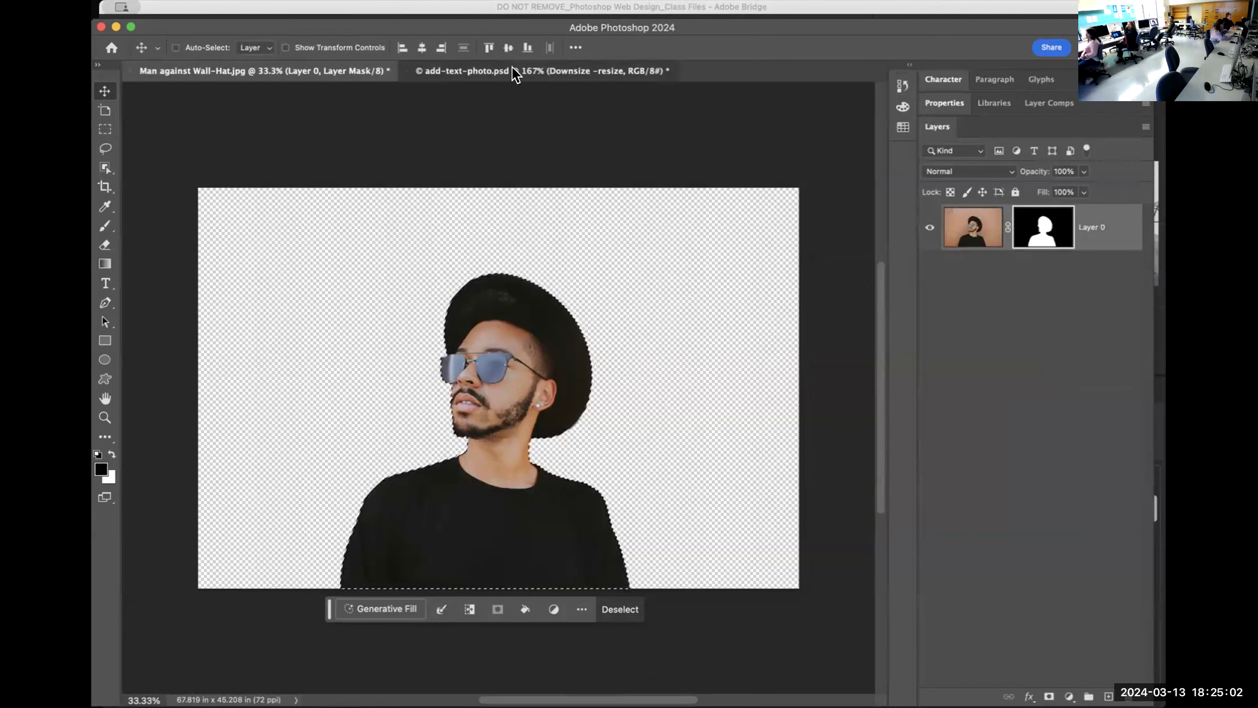
pyautogui.click(512, 70)
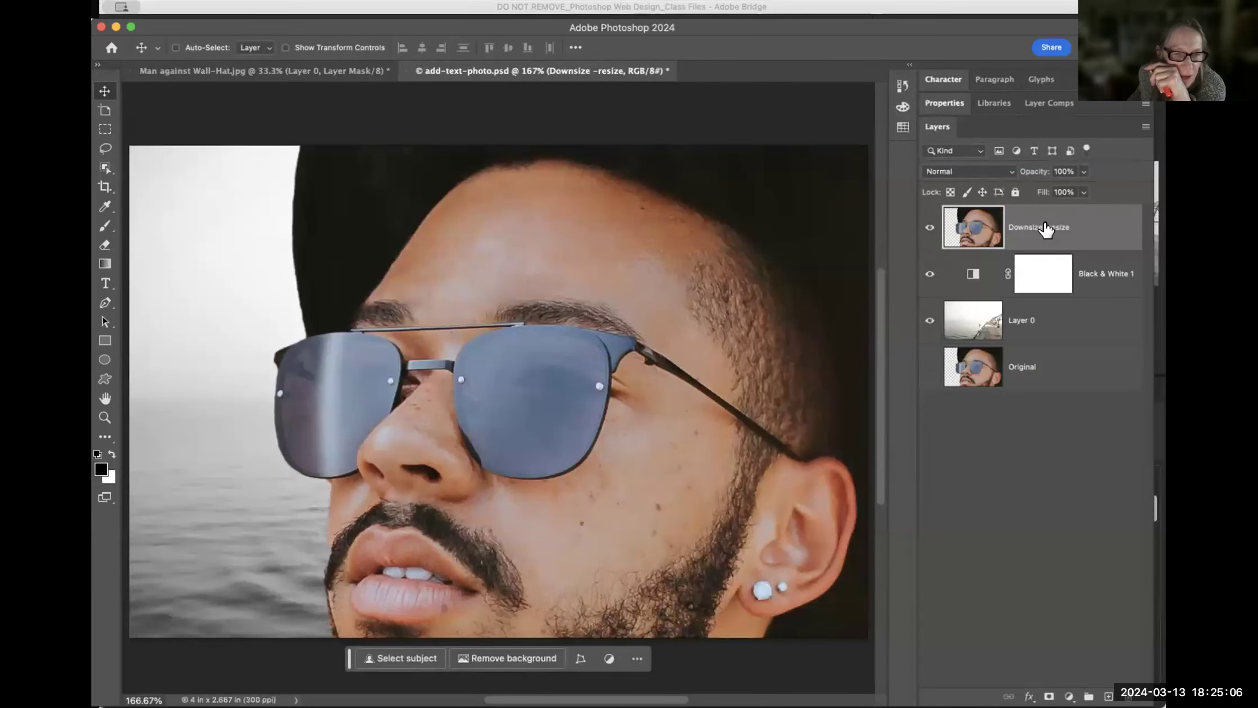
# Switch to Man against Wall-Hat.jpg, apply the mask of Layer 0 and deselect the man
pyautogui.click(299, 75)
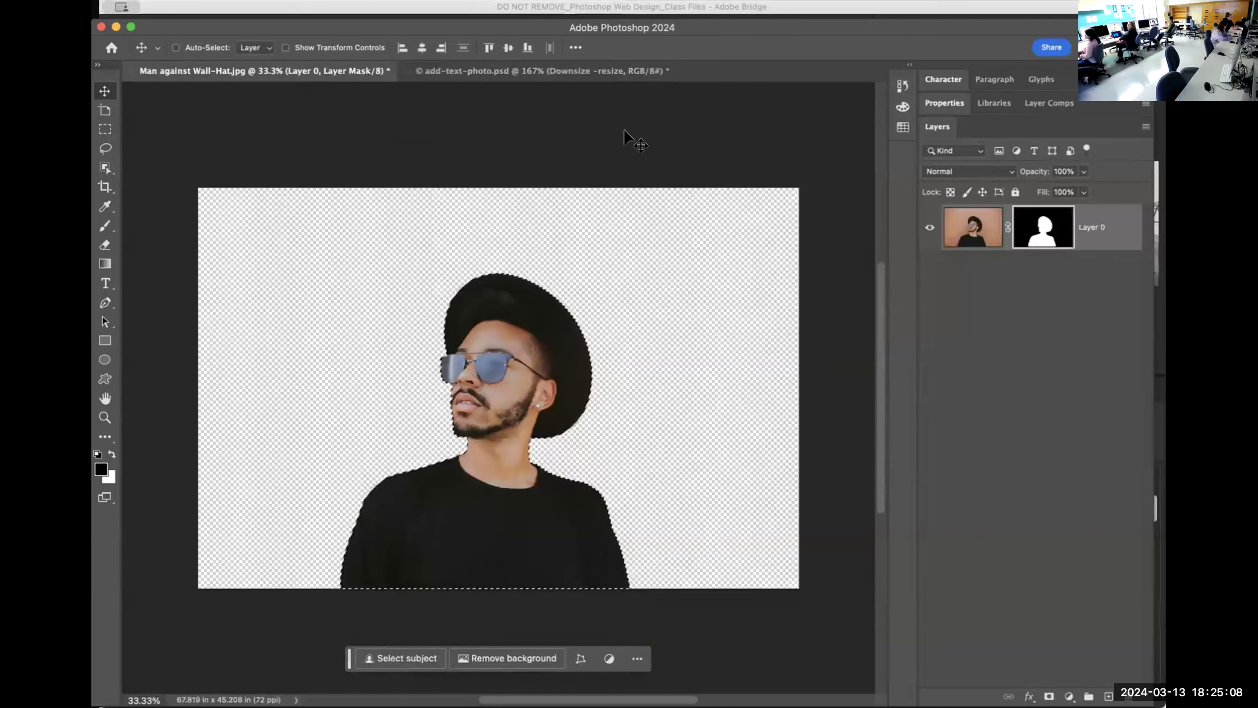
pyautogui.rightClick(1040, 225)
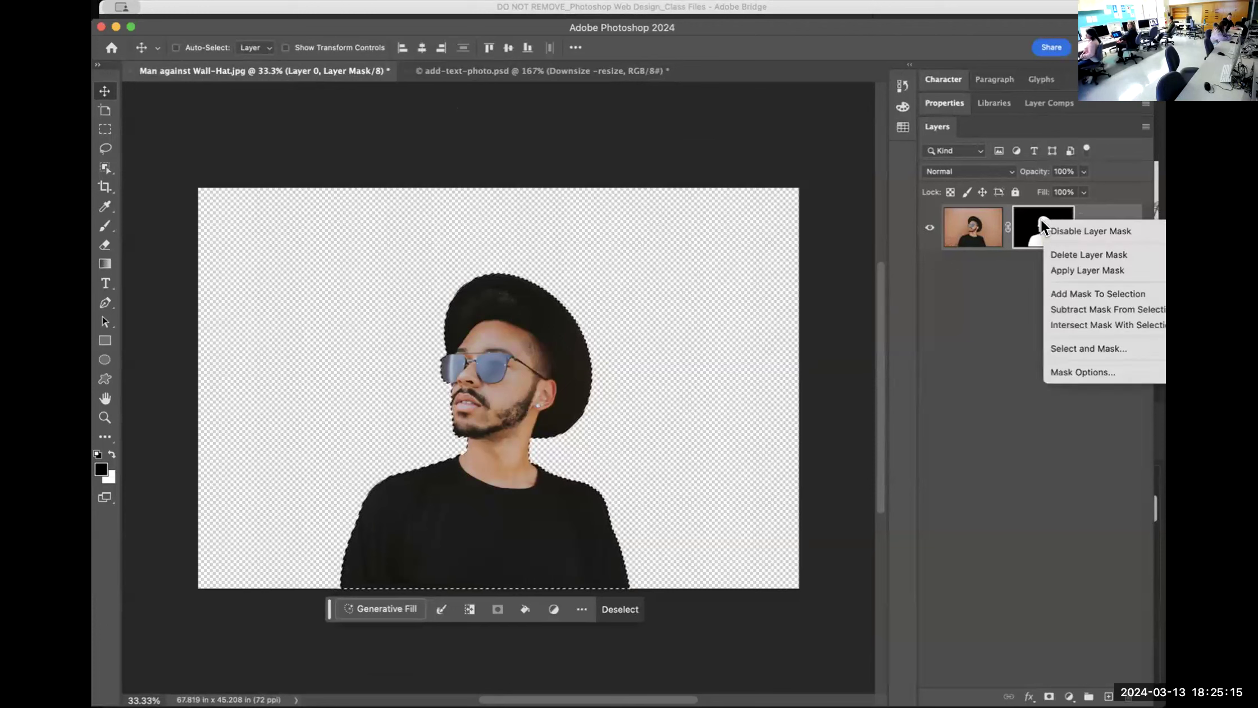
pyautogui.click(1065, 269)
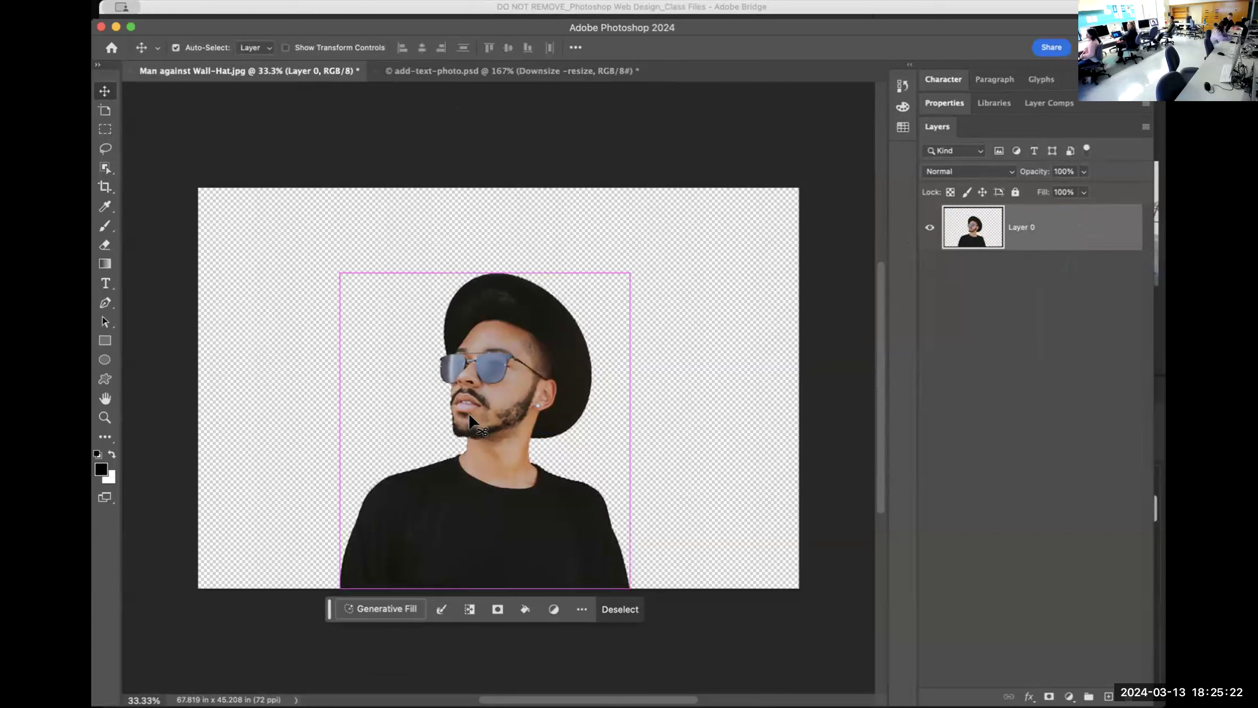
pyautogui.press('super+d')
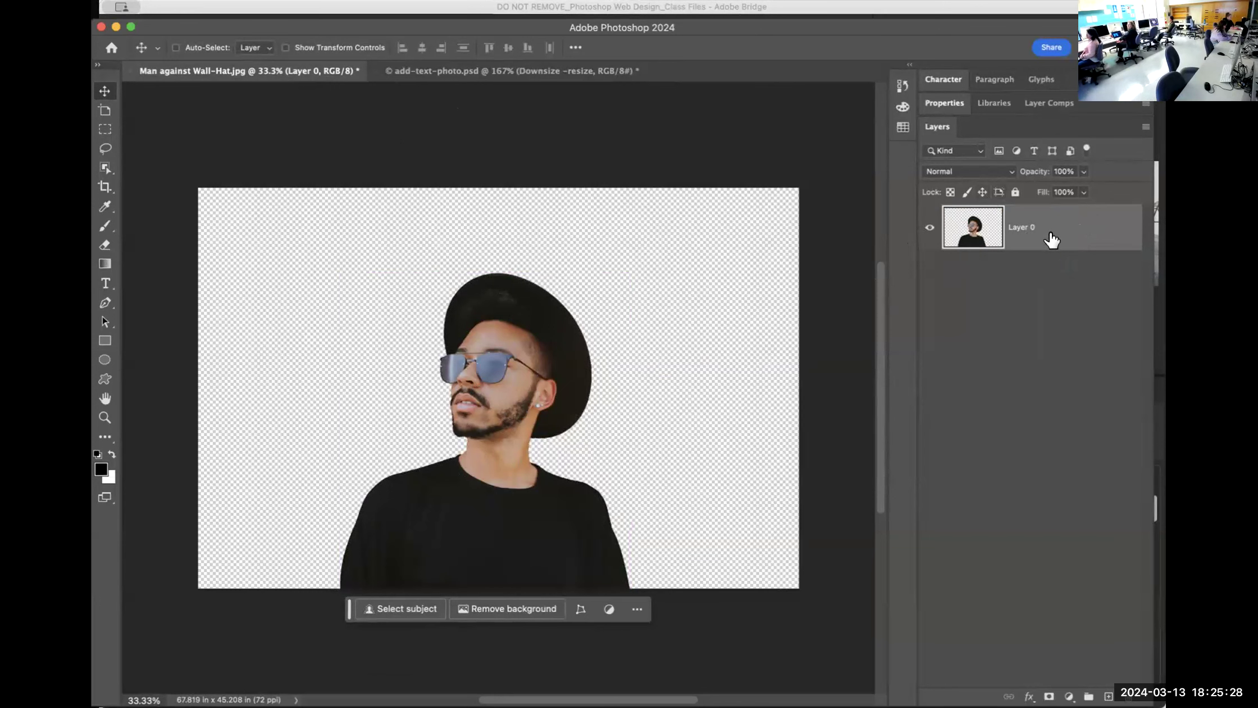
# Undo the deselection and the applied mask of Layer 0 in Man against Wall-Hat.jpg, and return to add-text-photo.psd
pyautogui.press('super+z')
pyautogui.press('super+z')
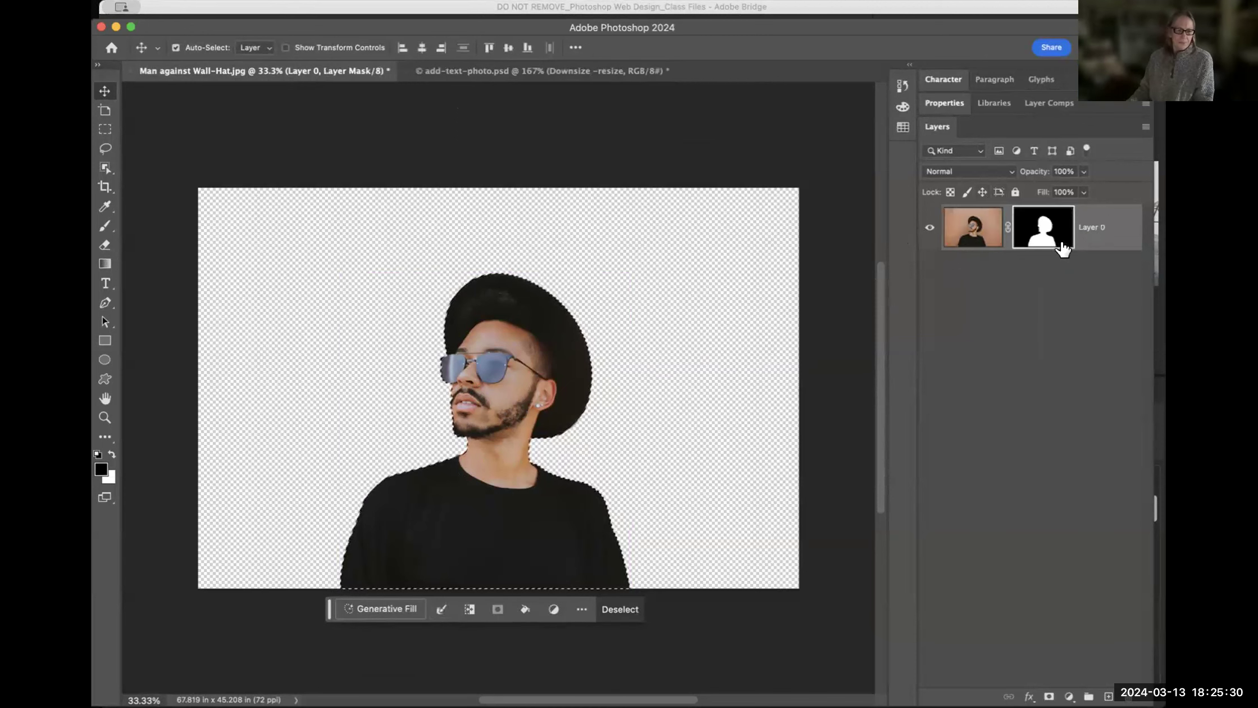
pyautogui.click(569, 70)
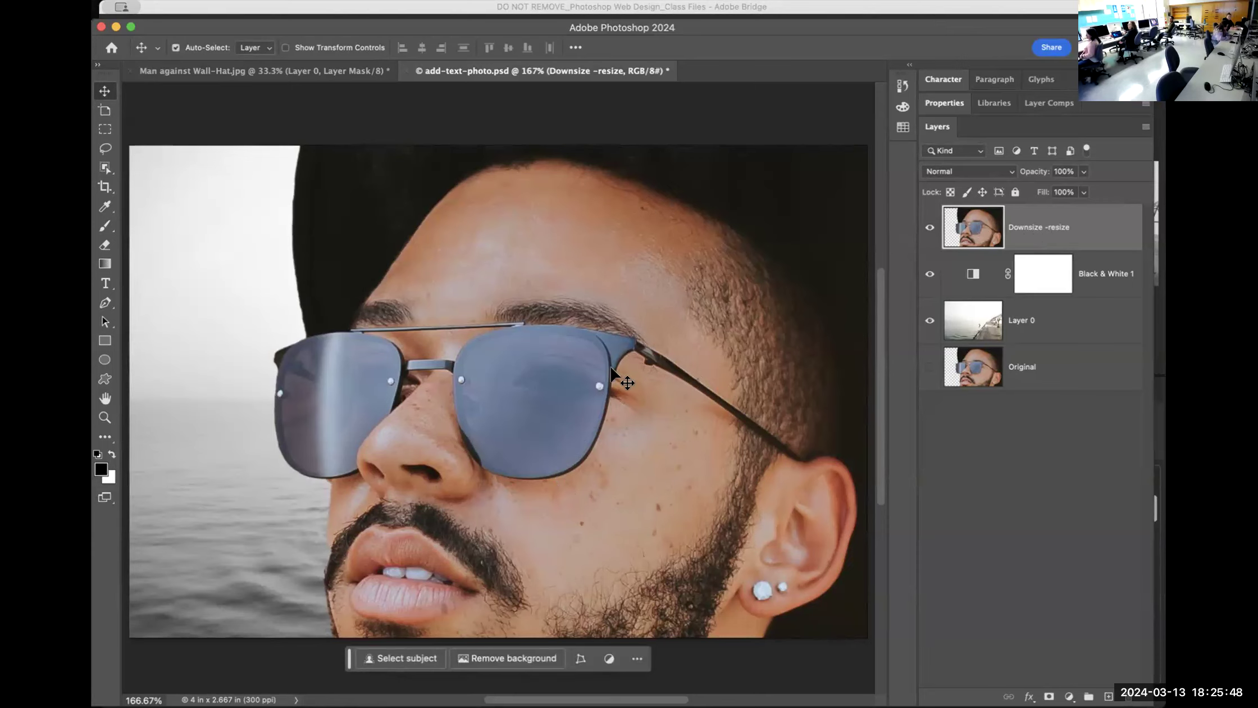
pyautogui.press('super+minus')
pyautogui.press('super+minus')
pyautogui.press('super+minus')
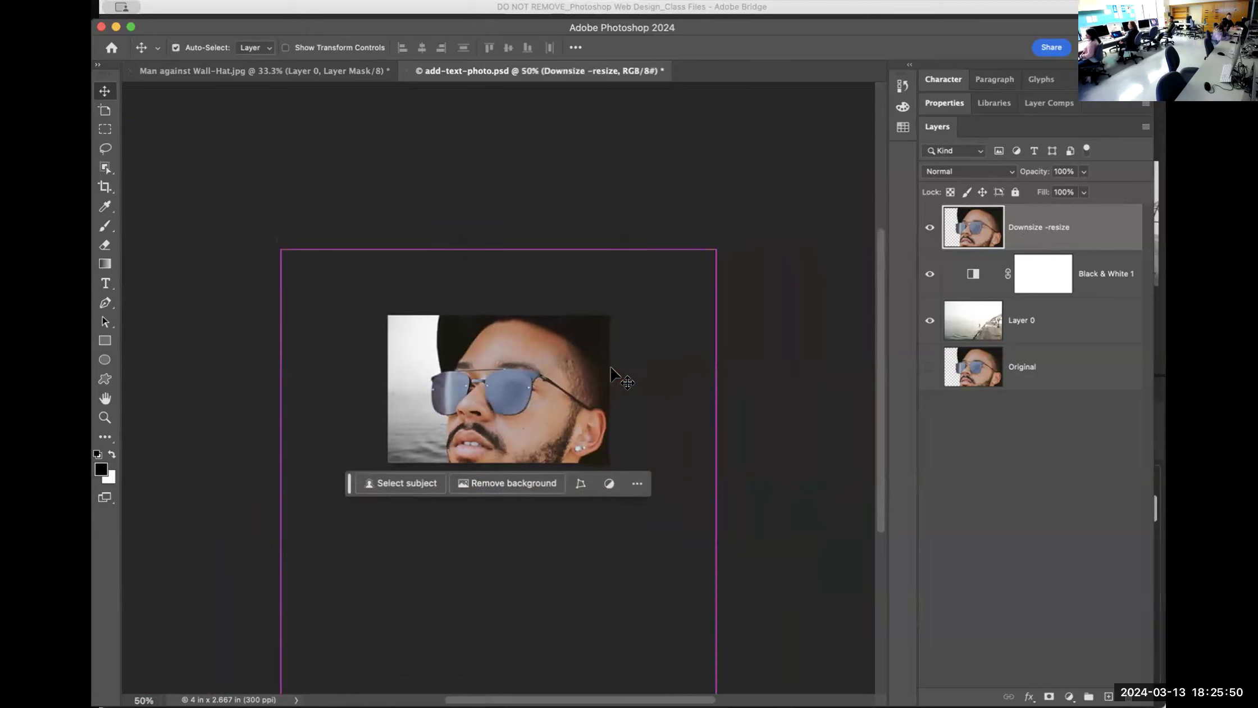
pyautogui.rightClick(627, 407)
pyautogui.click(618, 359)
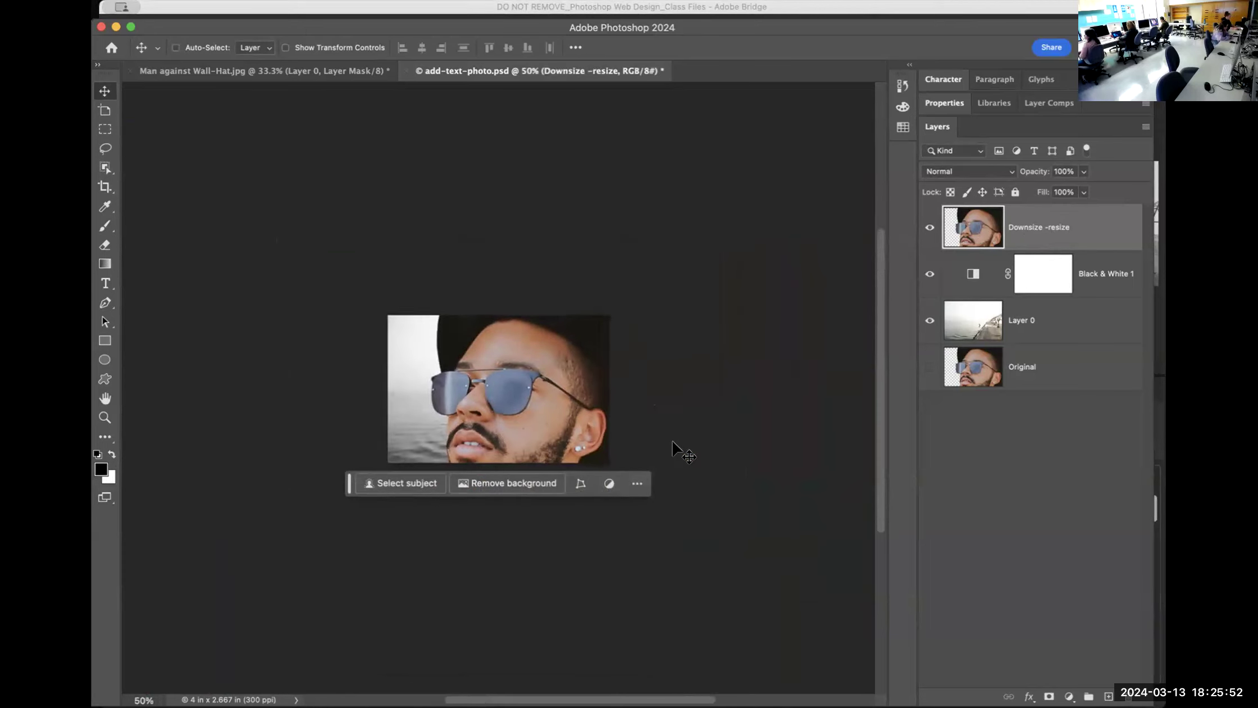
pyautogui.press('space')
pyautogui.moveTo(663, 453); pyautogui.dragTo(657, 338)
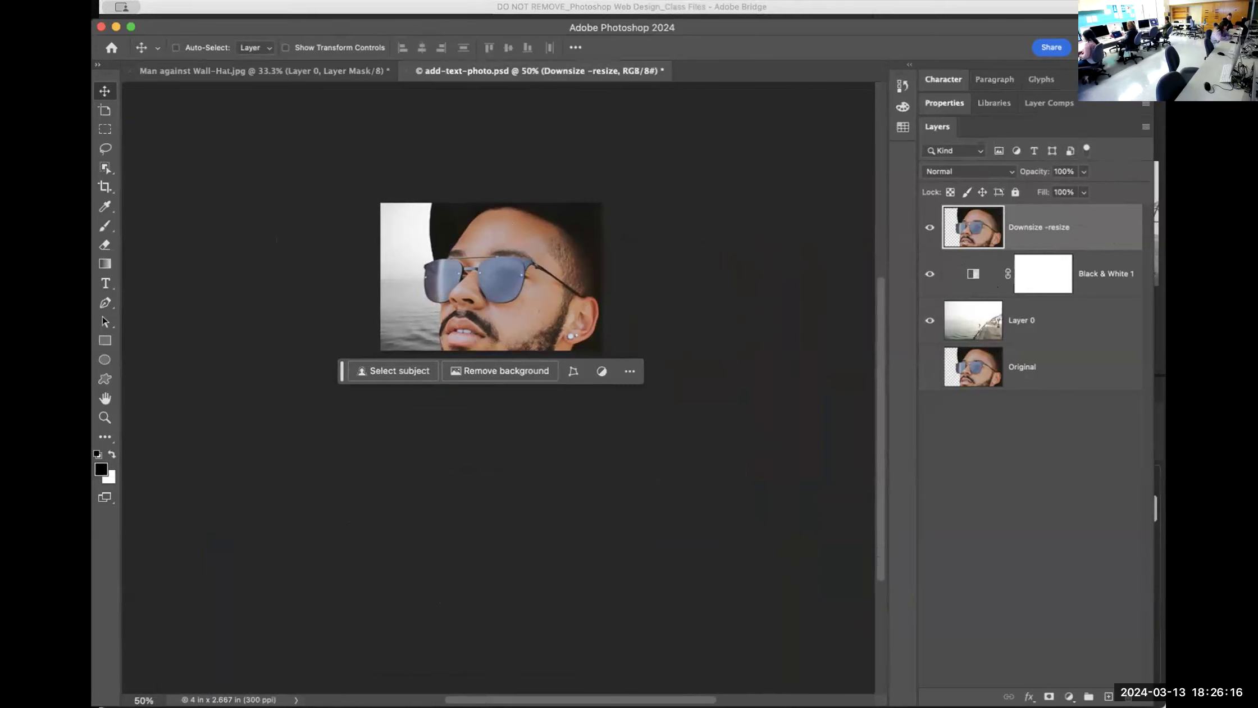
pyautogui.click(259, 1)
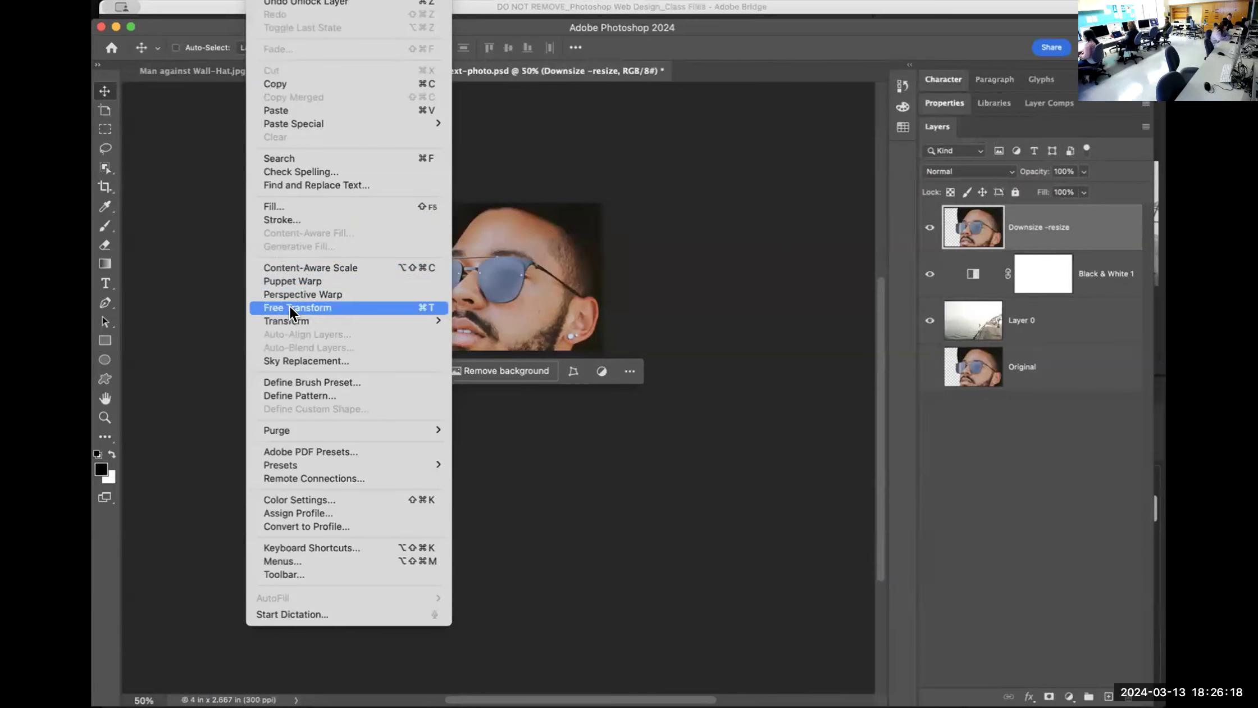
pyautogui.click(397, 307)
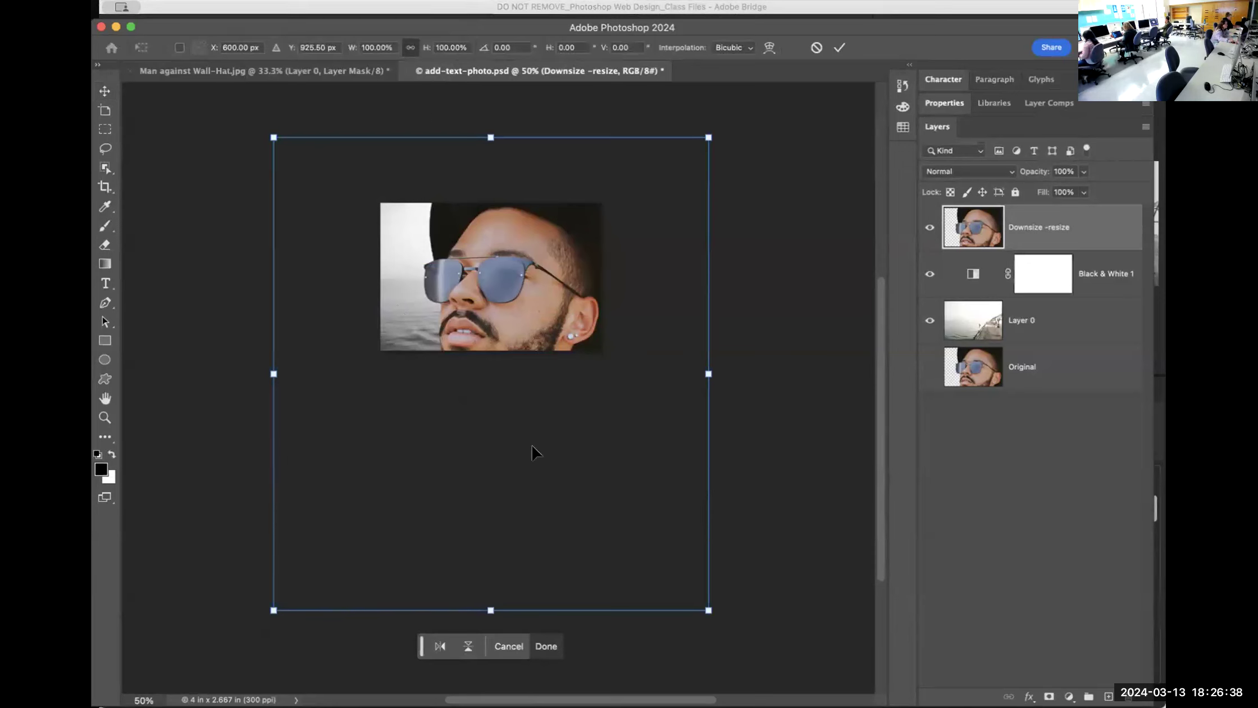
pyautogui.press('Return')
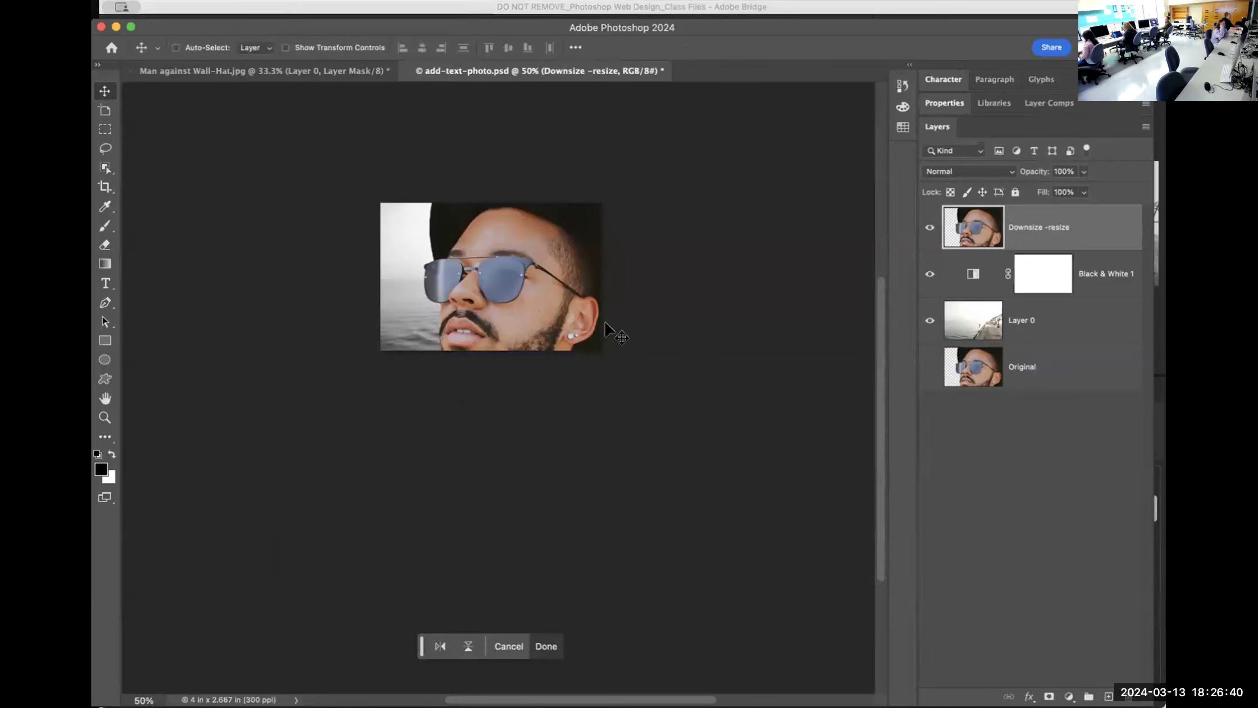
pyautogui.press('super+0')
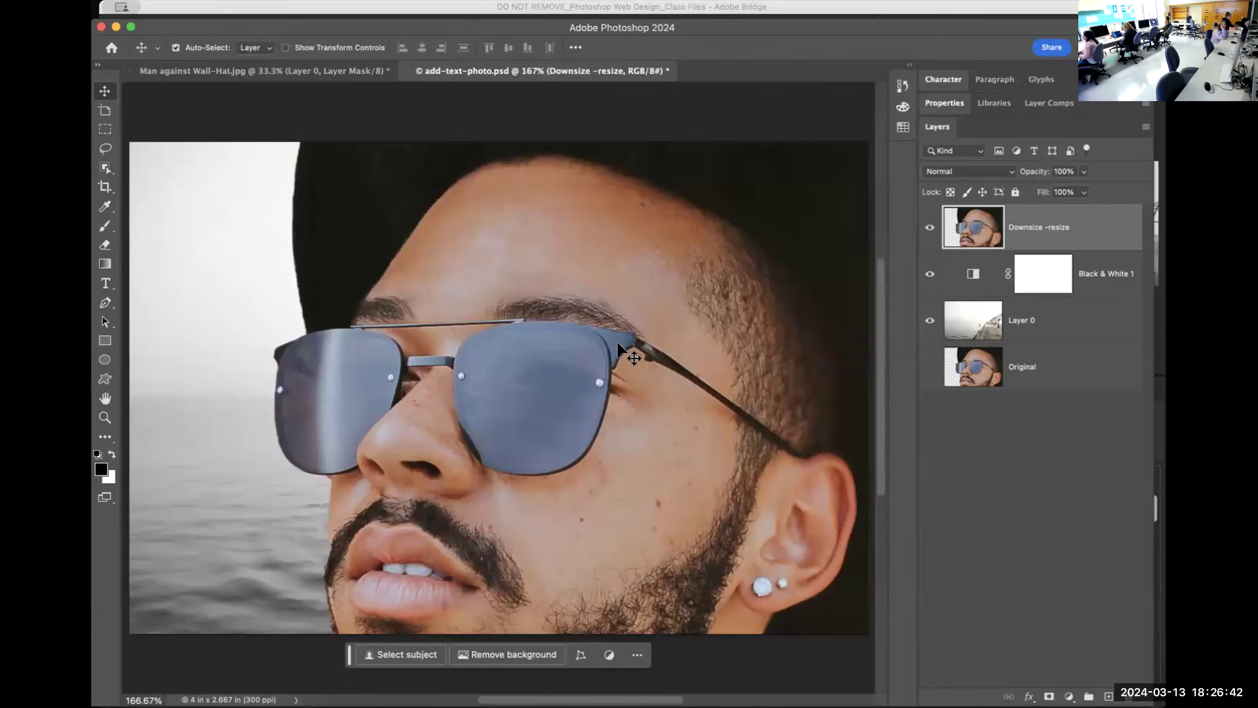
# Free-transform the Downsize -resize layer, scaling the man proportionally to about 71% and moving him up so his face fills the canvas
pyautogui.press('super+t')
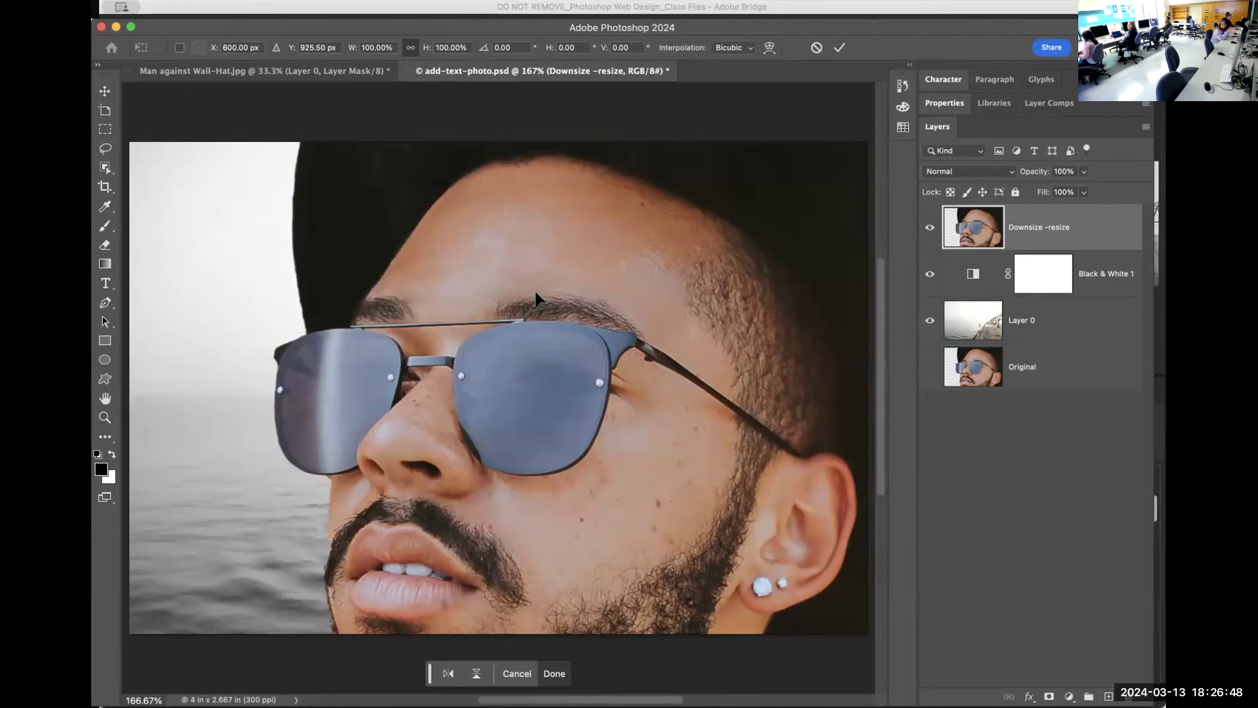
pyautogui.press('super+minus')
pyautogui.press('super+minus')
pyautogui.press('super+minus')
pyautogui.press('super+minus')
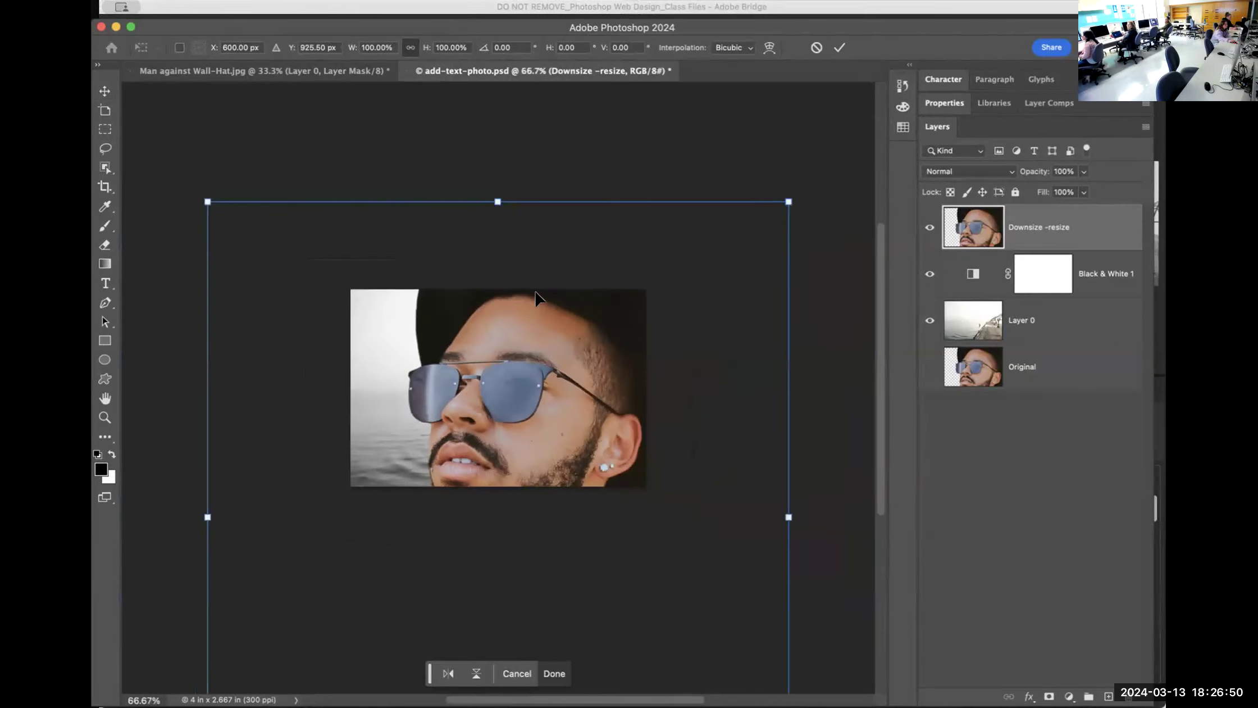
pyautogui.press('super+equal')
pyautogui.press('super+equal')
pyautogui.press('super+equal')
pyautogui.press('super+equal')
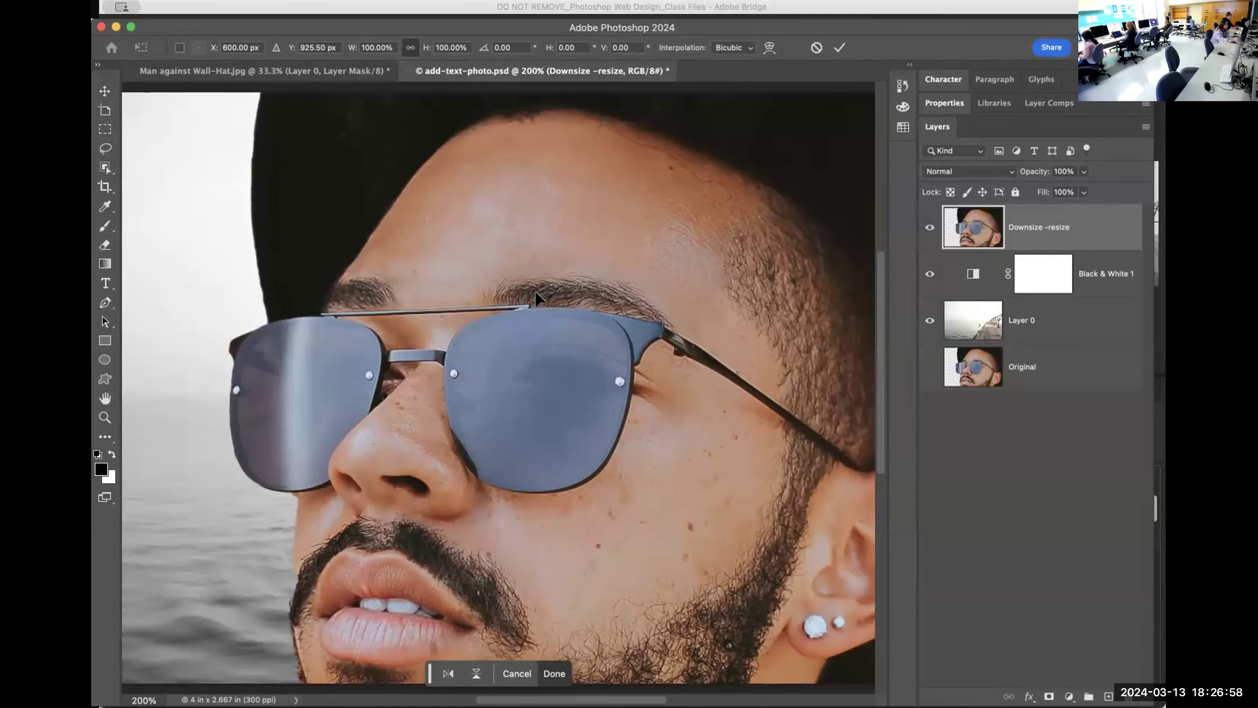
pyautogui.press('super+minus')
pyautogui.press('super+minus')
pyautogui.press('super+minus')
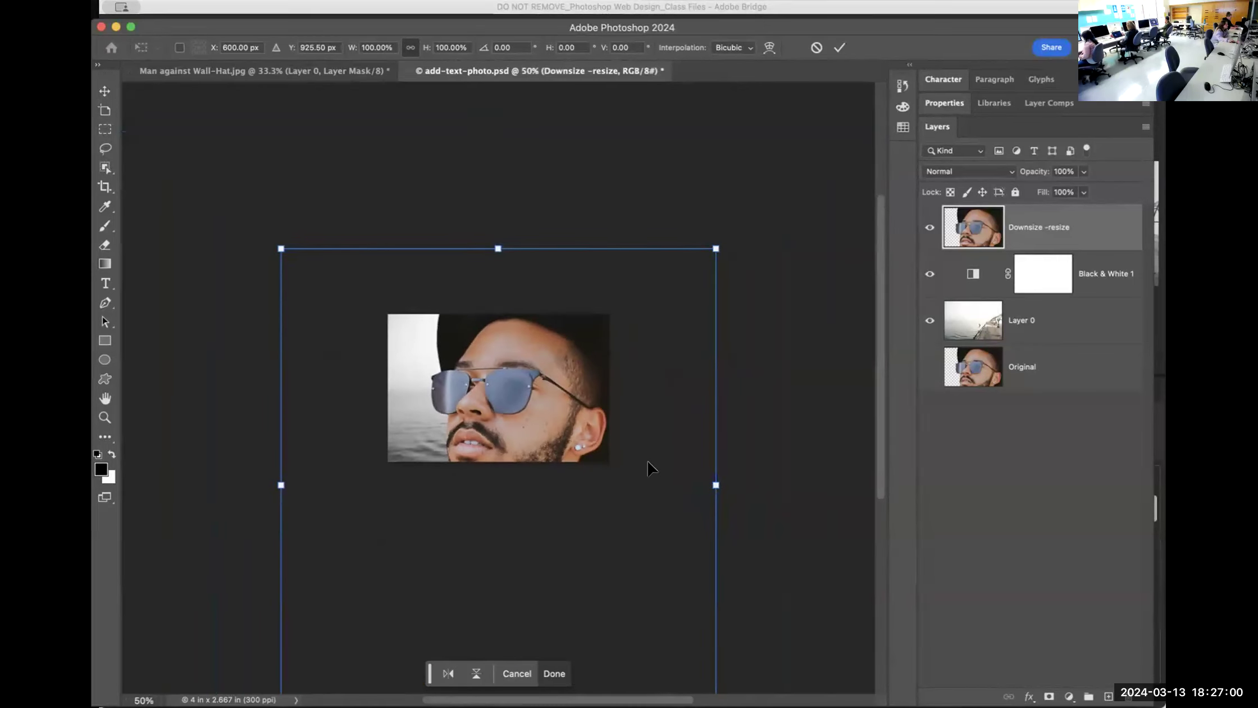
pyautogui.press('space')
pyautogui.moveTo(640, 458); pyautogui.dragTo(633, 334)
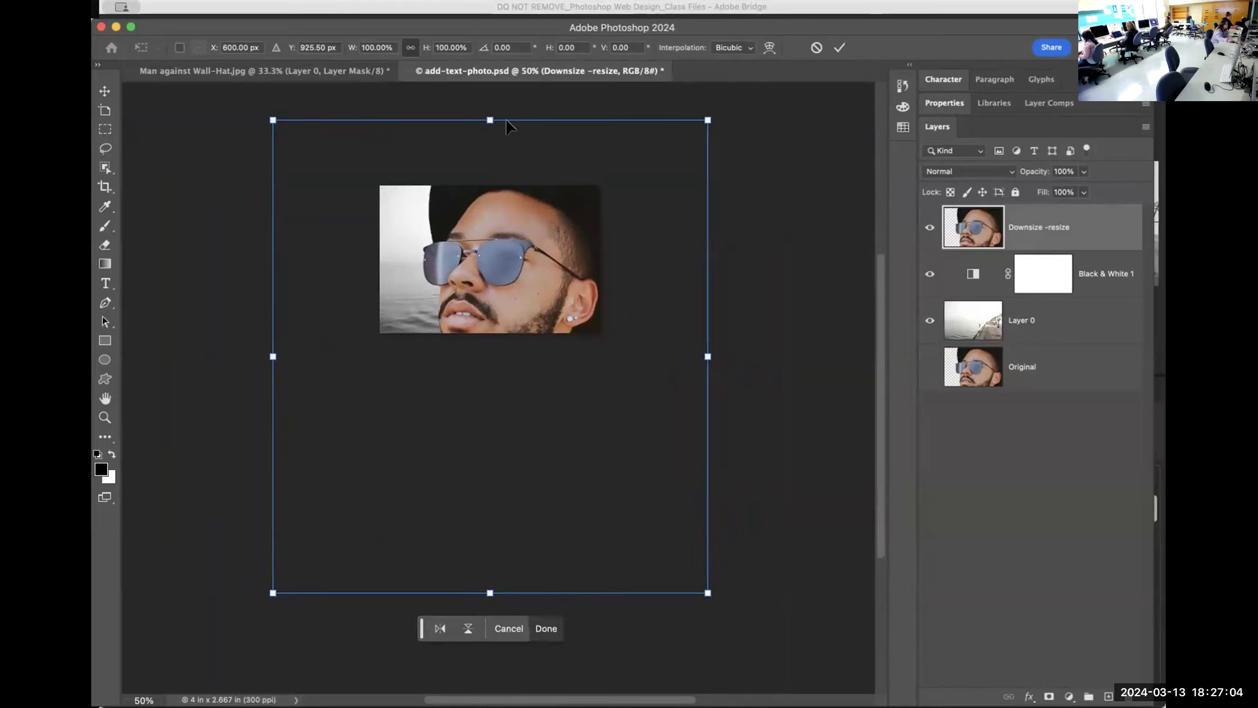
pyautogui.moveTo(485, 118); pyautogui.dragTo(498, 220)
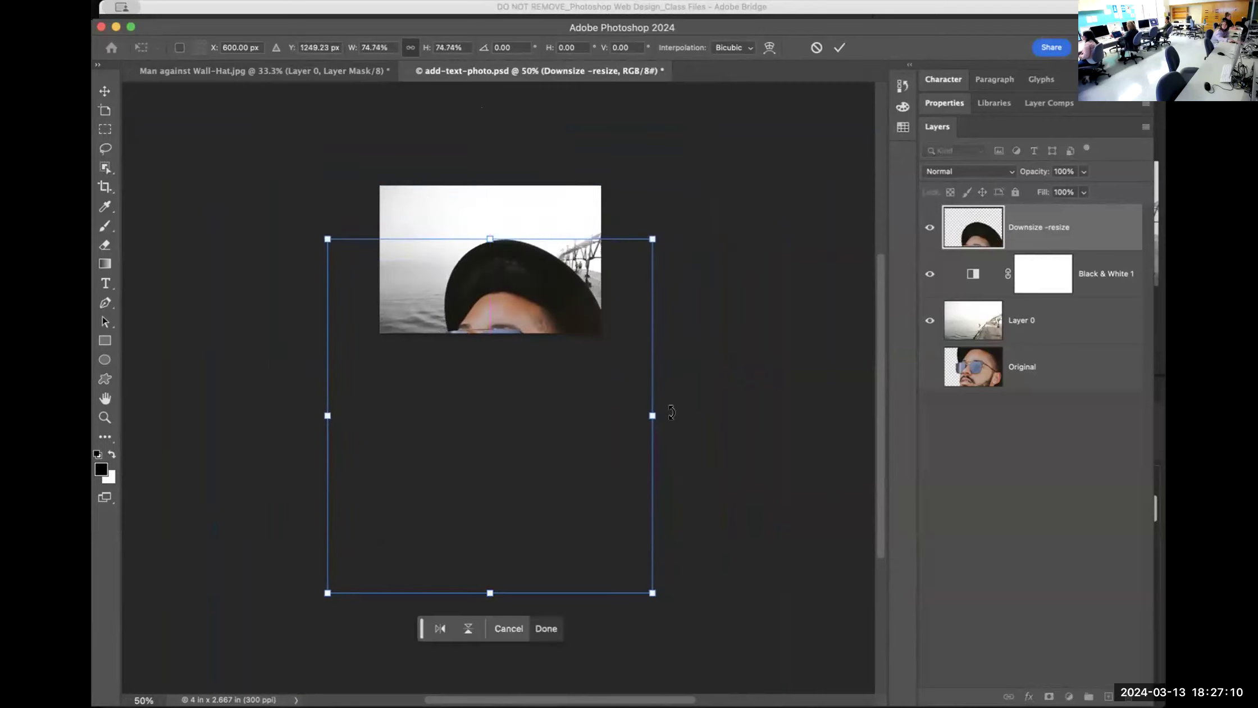
pyautogui.moveTo(647, 416); pyautogui.dragTo(579, 412)
pyautogui.moveTo(554, 406); pyautogui.dragTo(654, 414)
pyautogui.moveTo(495, 595); pyautogui.dragTo(493, 570)
pyautogui.moveTo(486, 301); pyautogui.dragTo(483, 230)
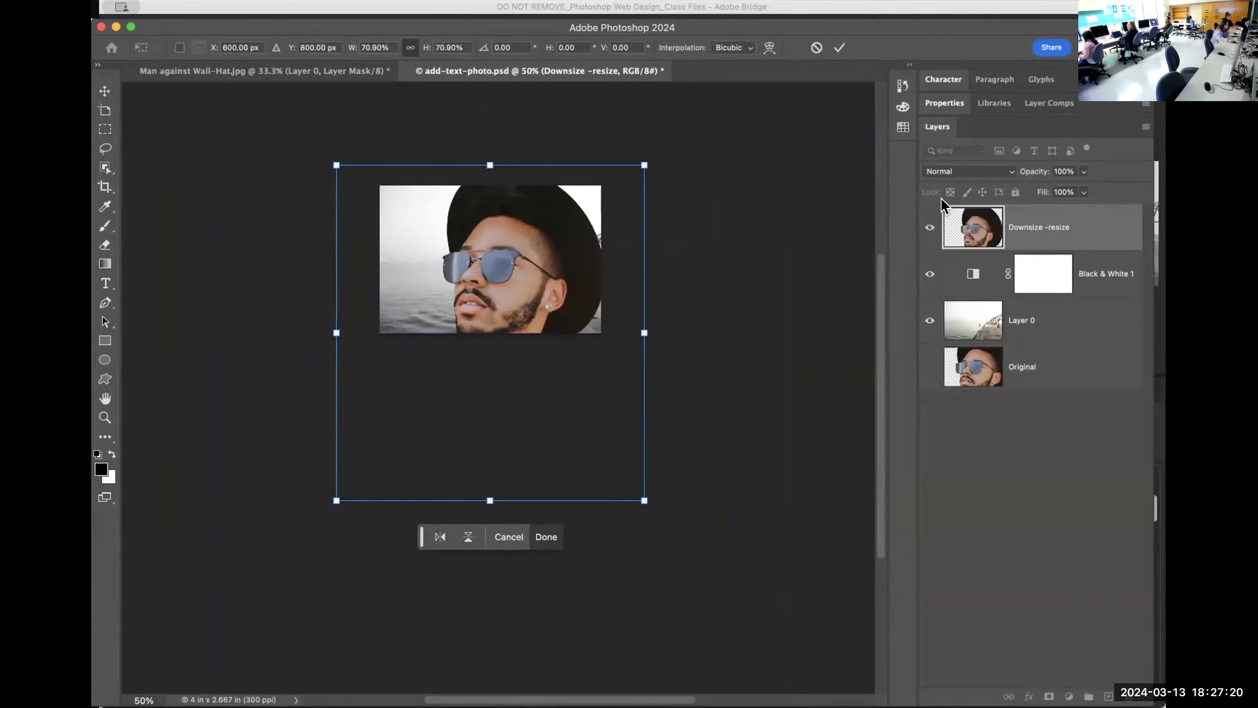
# Scale the man down further to about 23.6% and place him in the lower-left corner of the pier photo
pyautogui.click(944, 104)
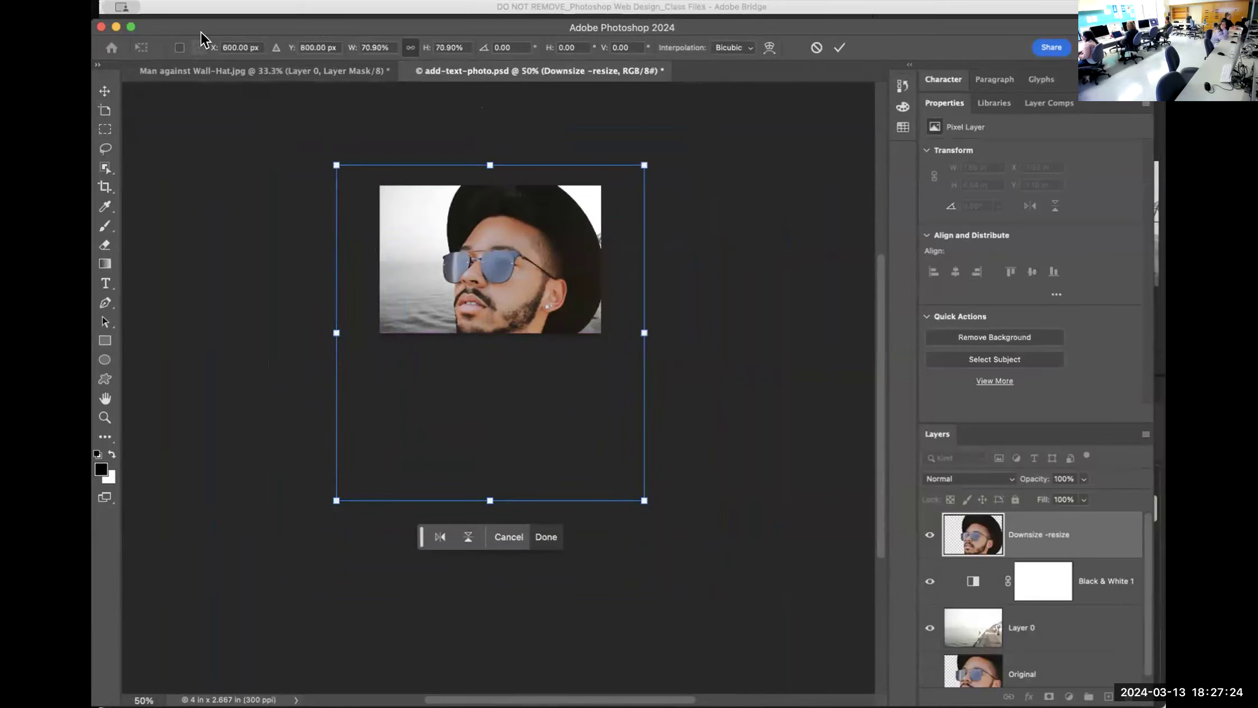
pyautogui.moveTo(336, 500); pyautogui.dragTo(442, 279)
pyautogui.moveTo(553, 303); pyautogui.dragTo(441, 319)
pyautogui.moveTo(535, 185); pyautogui.dragTo(519, 184)
pyautogui.click(474, 296)
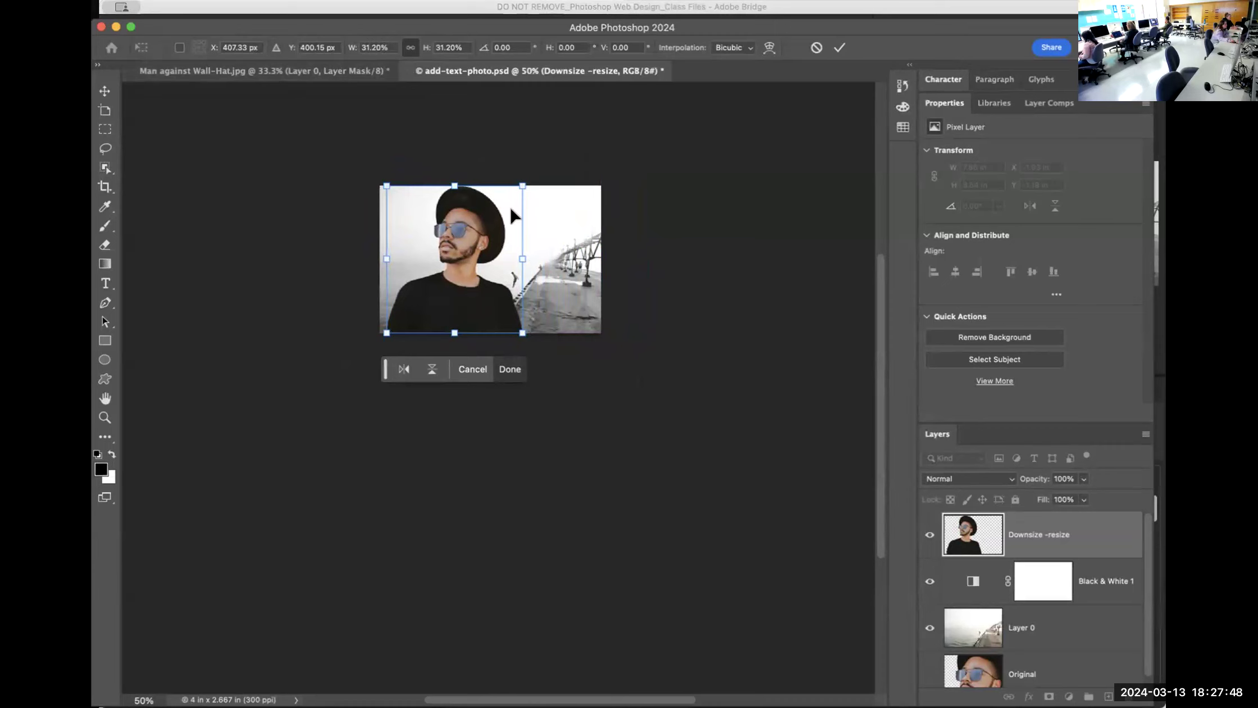
pyautogui.moveTo(518, 186); pyautogui.dragTo(486, 221)
pyautogui.moveTo(452, 267); pyautogui.dragTo(445, 267)
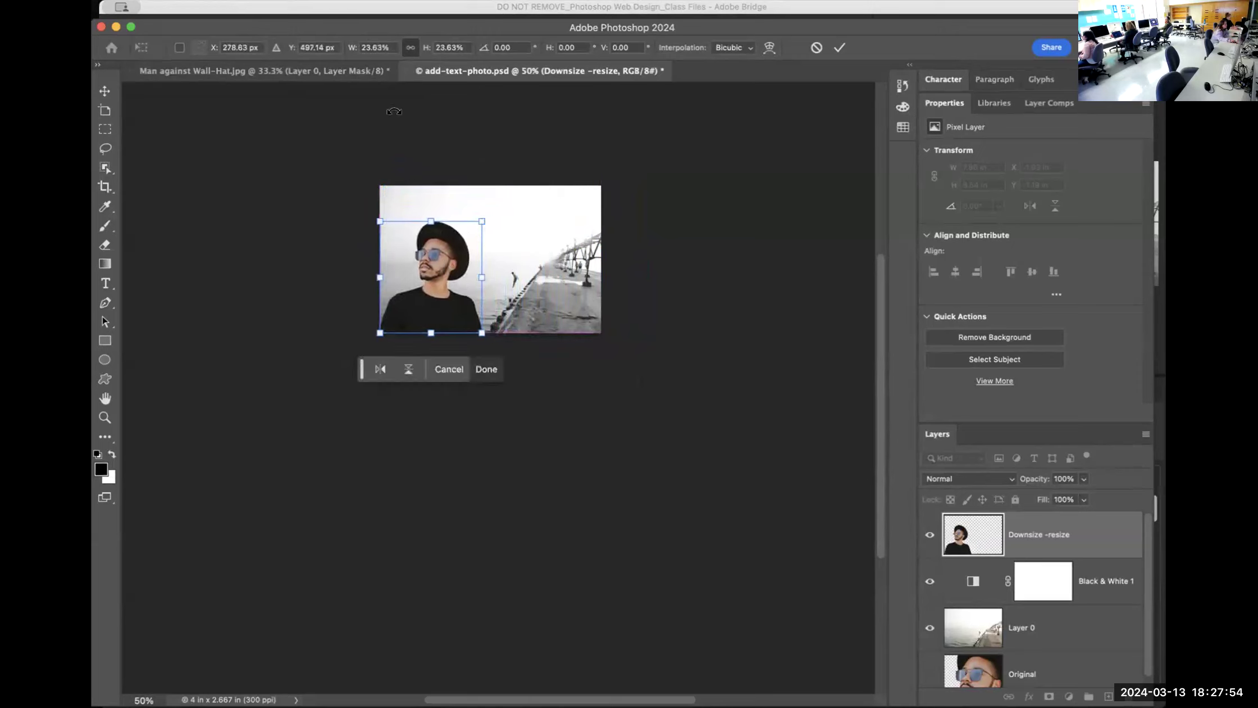
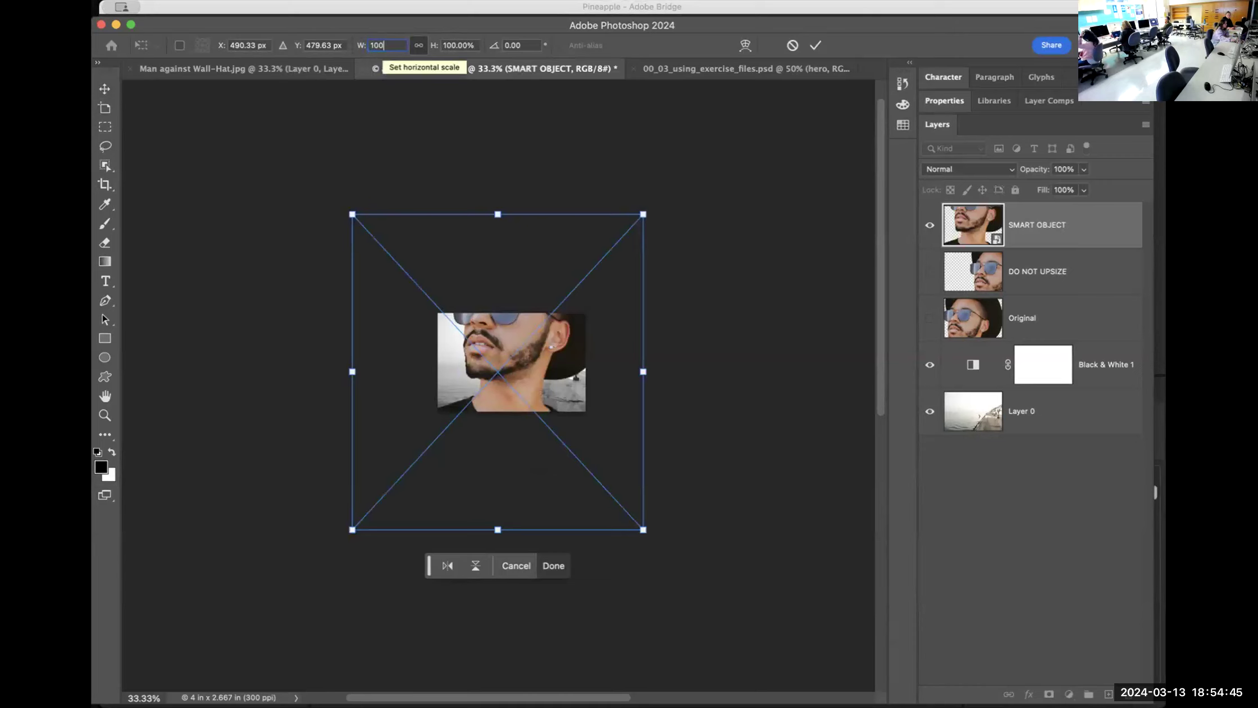
# Set the SMART OBJECT layer's scale to 100% in width and height and apply the transform
pyautogui.press('Tab')
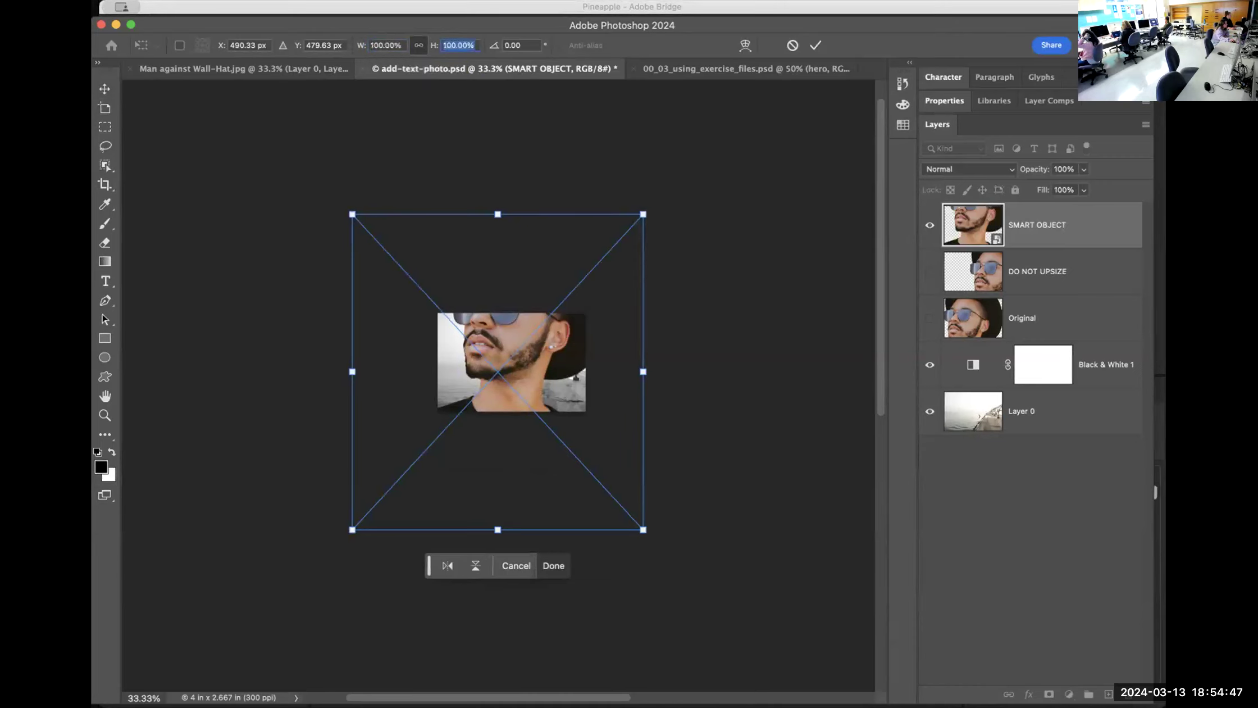
pyautogui.press('Return')
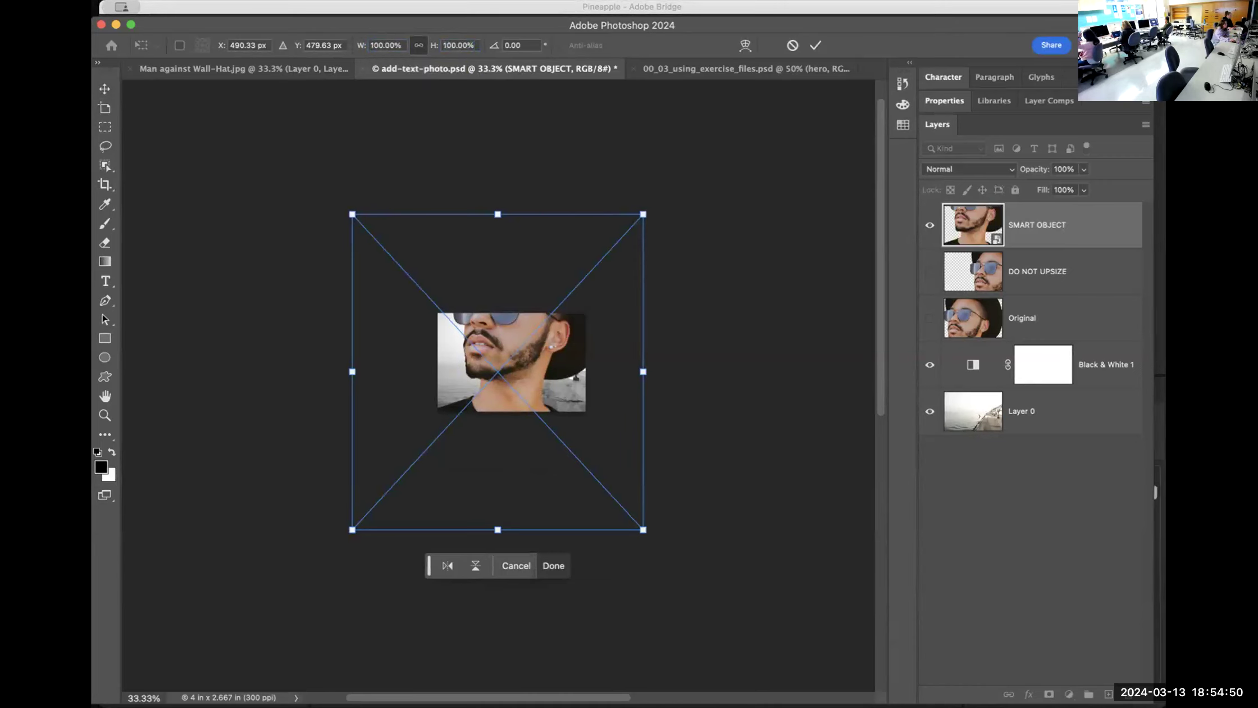
pyautogui.click(554, 566)
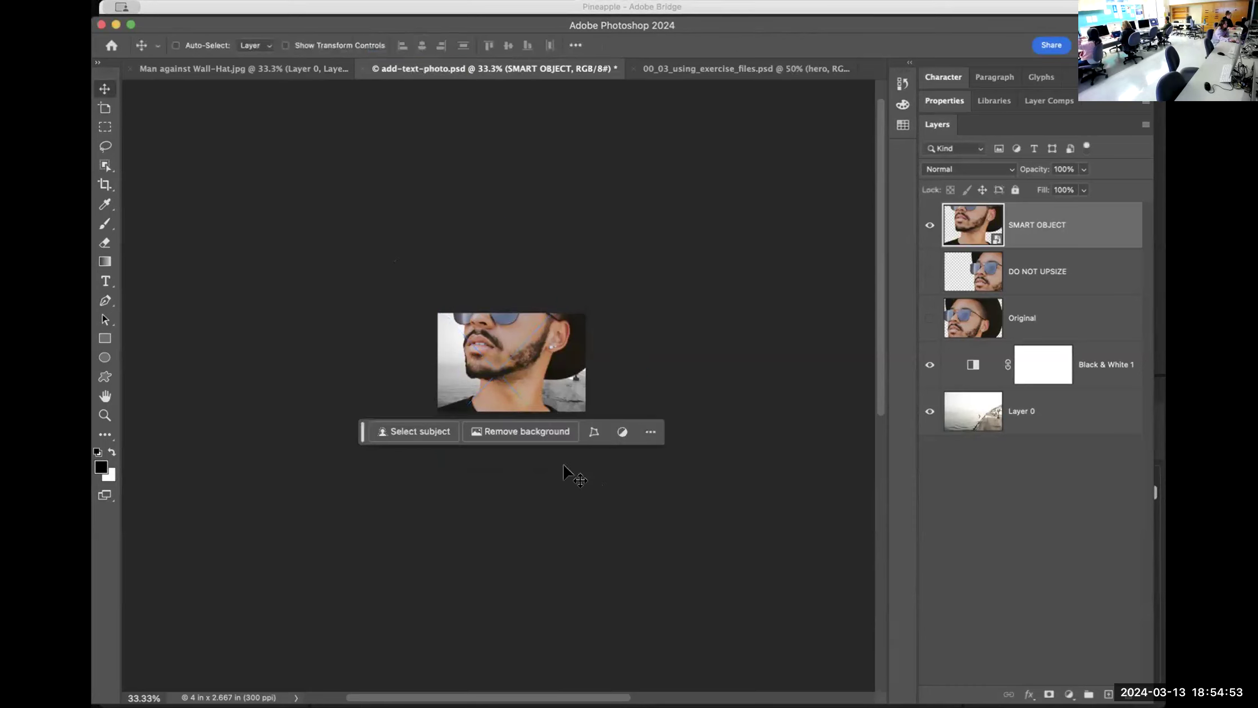
# Move the SMART OBJECT layer down and to the right so the face and sunglasses sit in the photo's right half
pyautogui.rightClick(497, 347)
pyautogui.click(697, 312)
pyautogui.moveTo(521, 340)
pyautogui.mouseDown()
pyautogui.moveTo(533, 382)
pyautogui.moveTo(551, 384)
pyautogui.moveTo(533, 359)
pyautogui.mouseUp()
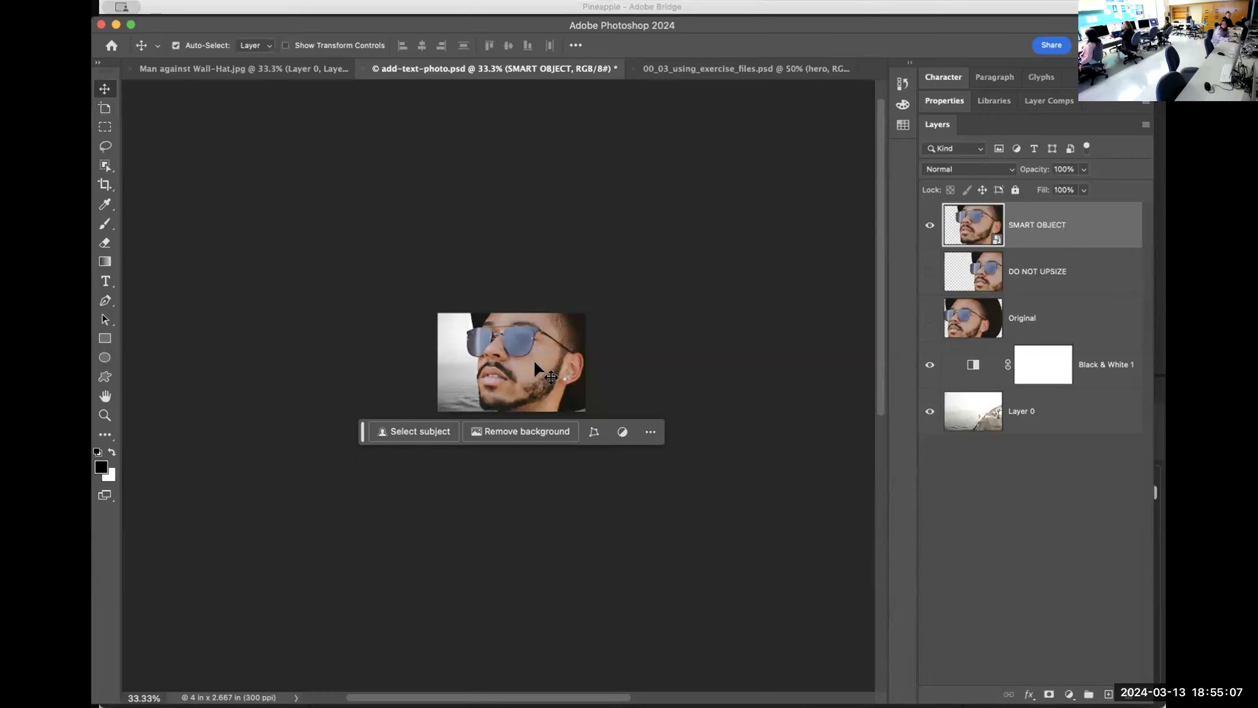
pyautogui.press('super+1')
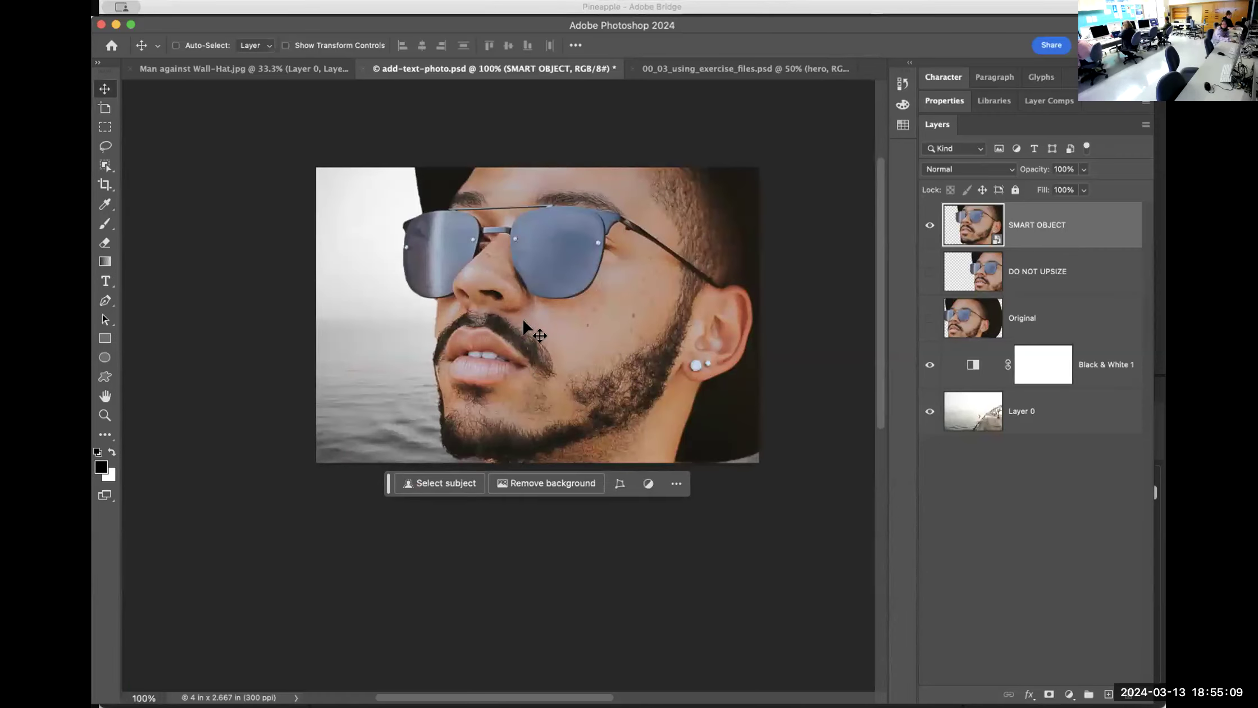
pyautogui.moveTo(505, 353); pyautogui.dragTo(601, 351)
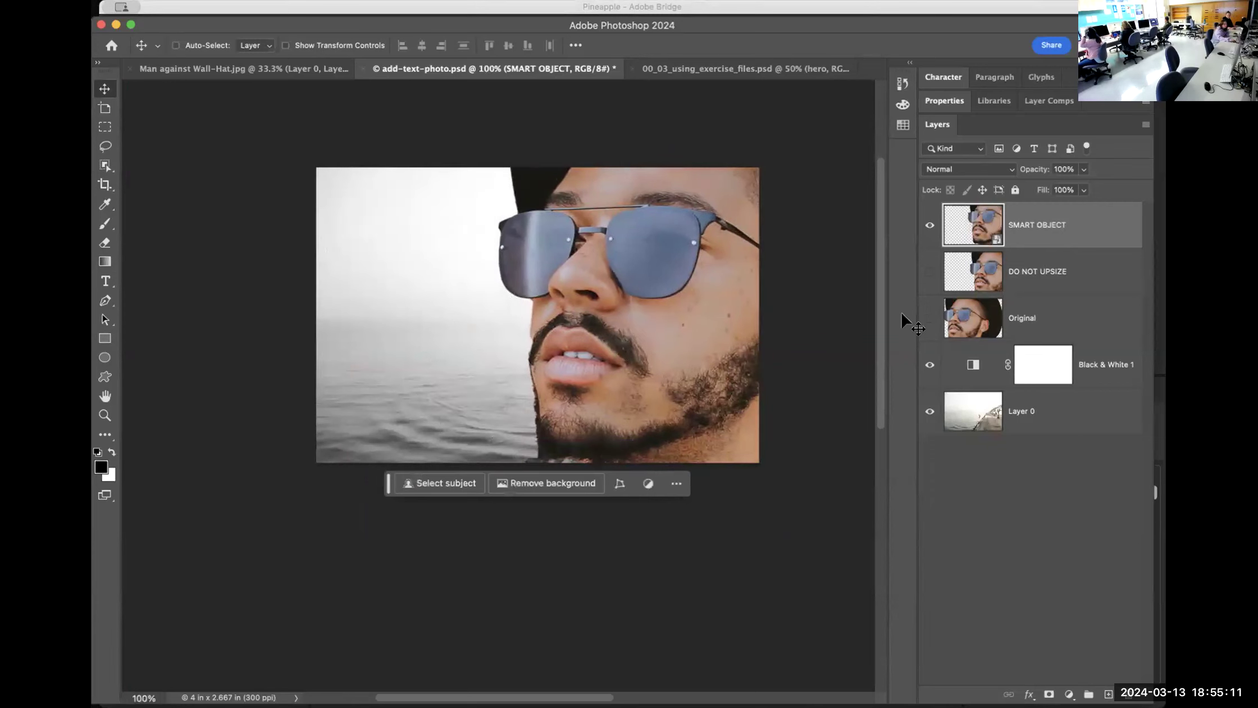
# Show the Original layer and reposition it and the SMART OBJECT layer so the two faces sit side by side at matching height
pyautogui.click(930, 319)
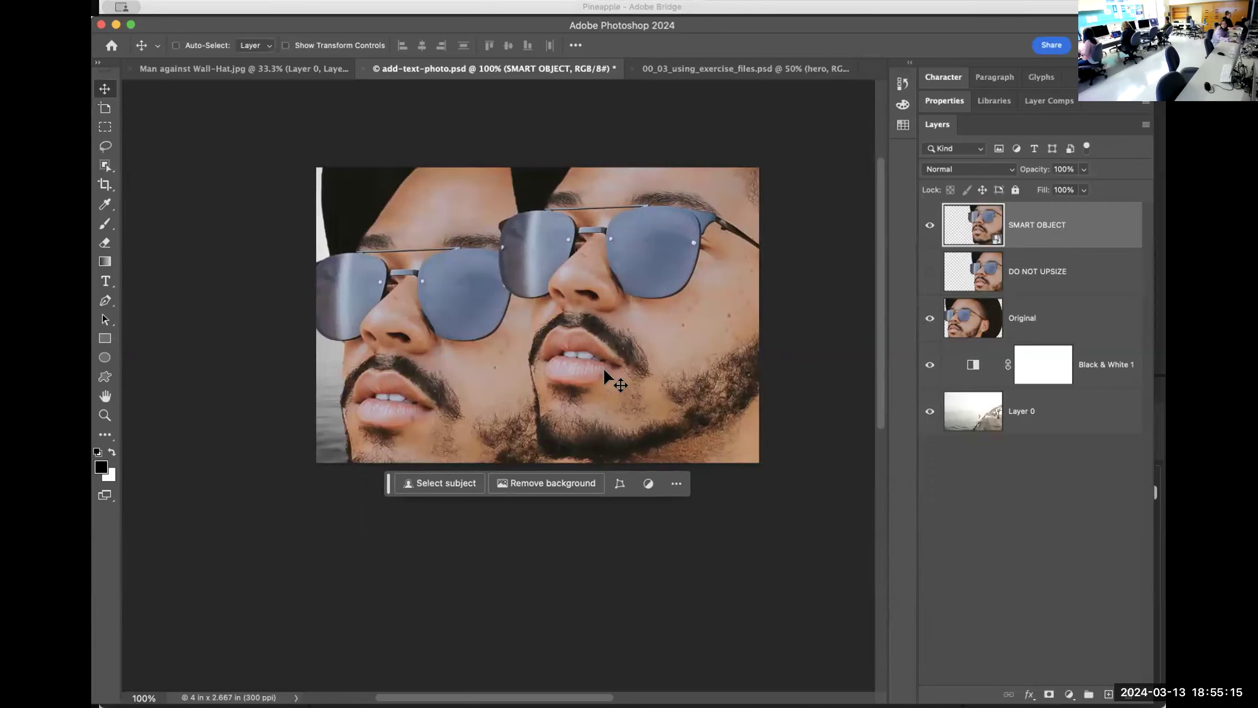
pyautogui.press('super+plus')
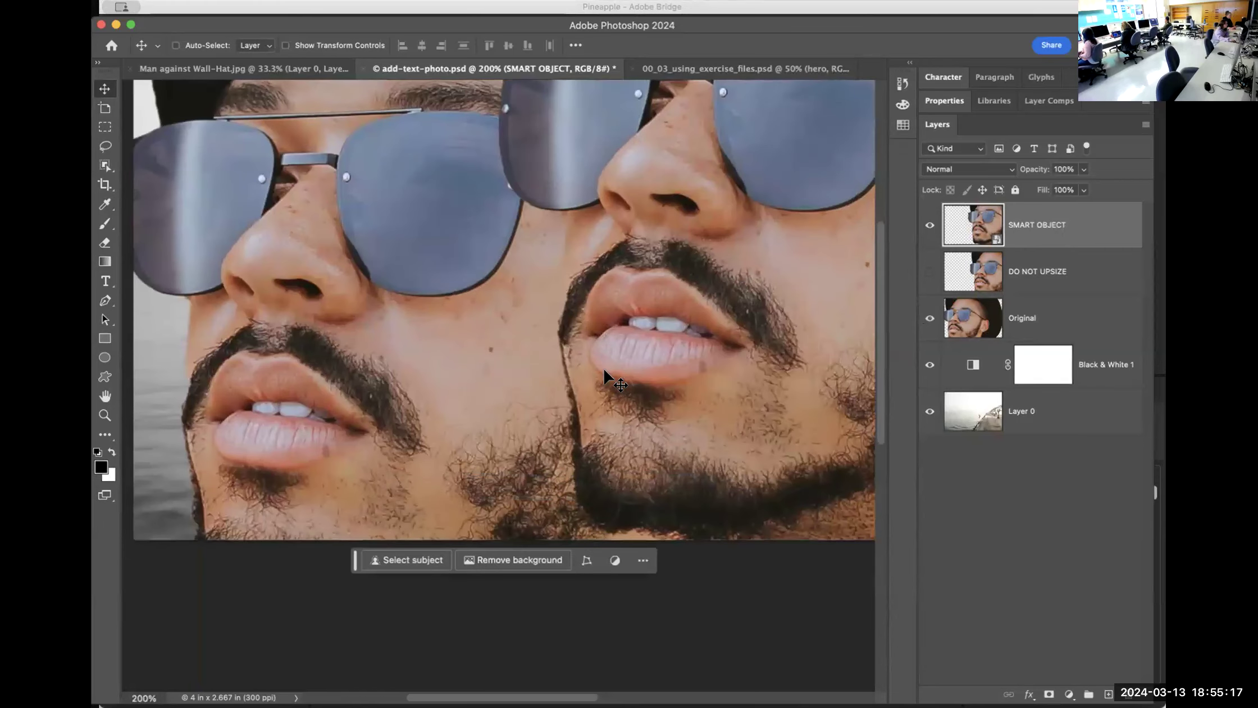
pyautogui.click(461, 357)
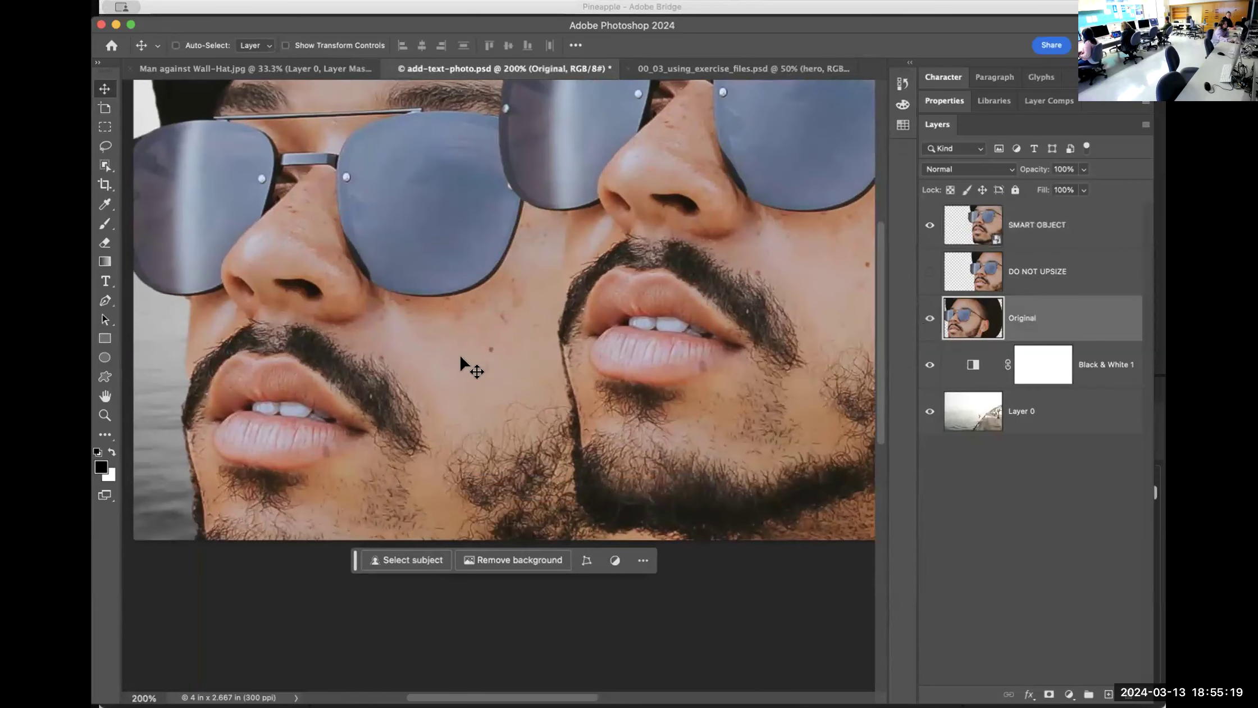
pyautogui.moveTo(408, 393); pyautogui.dragTo(358, 338)
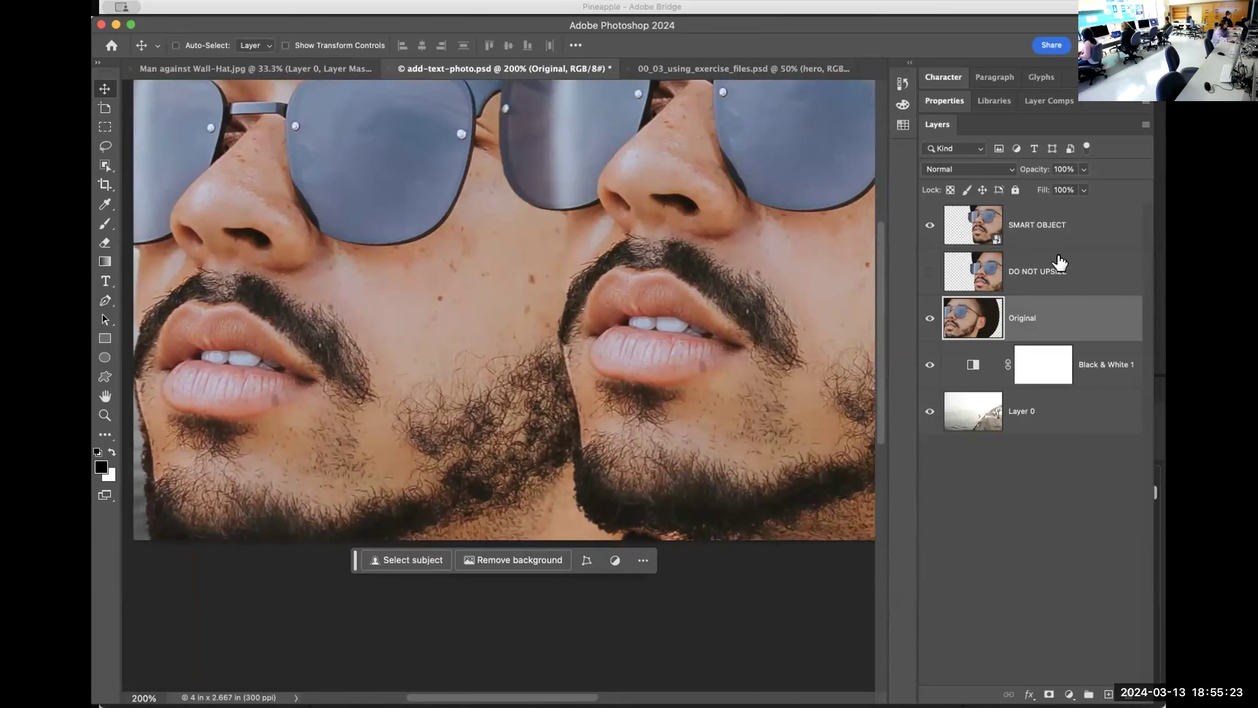
pyautogui.click(1071, 227)
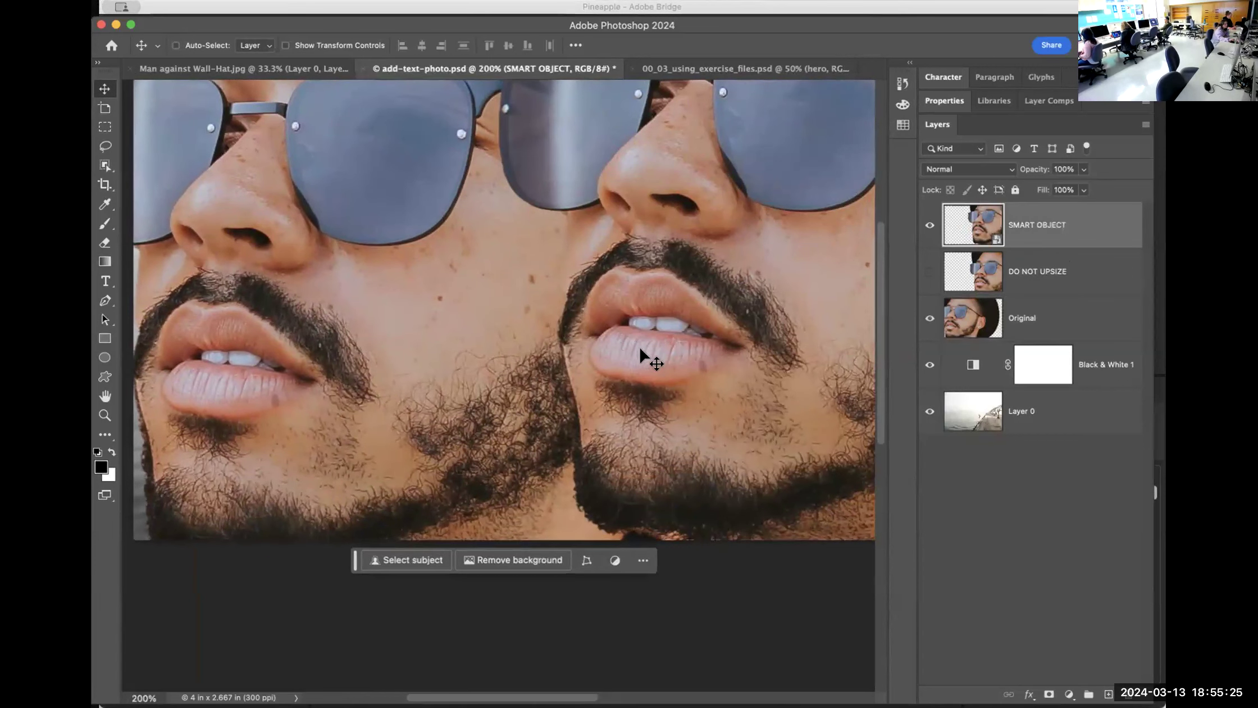
pyautogui.moveTo(658, 351); pyautogui.dragTo(637, 363)
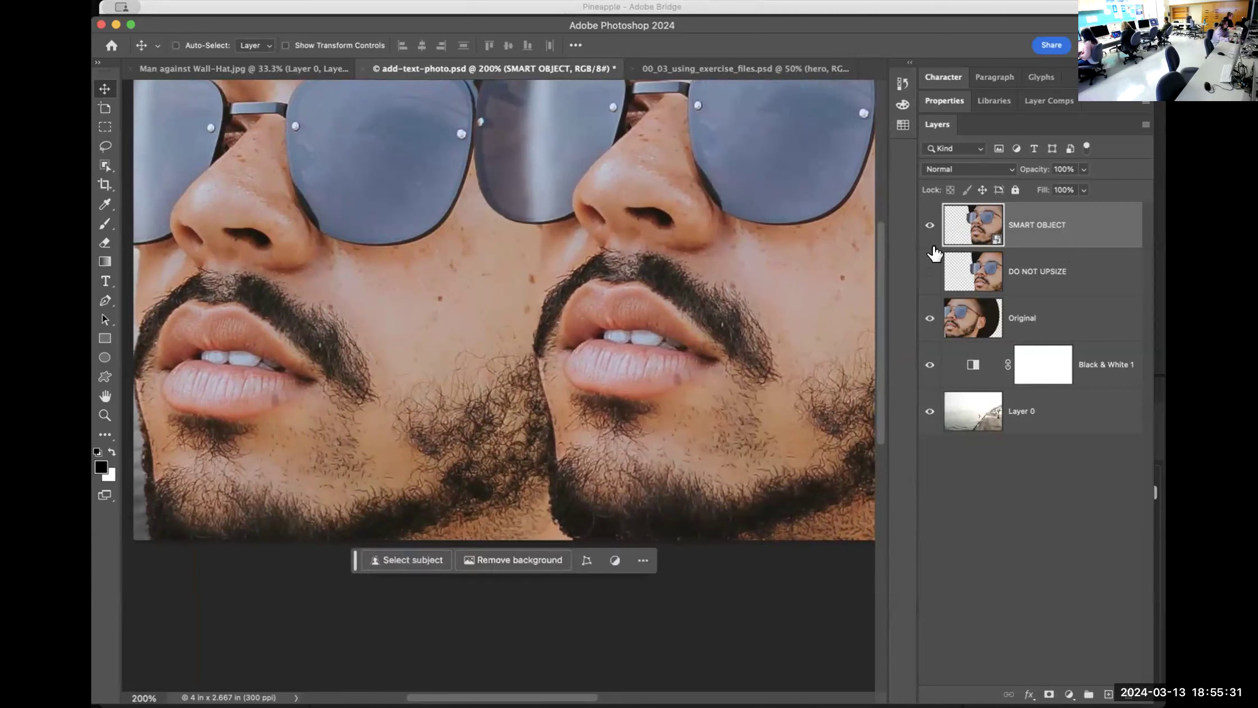
# Toggle the visibility of the SMART OBJECT and Original layers off and on to compare the image quality of the two faces
pyautogui.click(925, 224)
pyautogui.click(924, 224)
pyautogui.click(930, 318)
pyautogui.click(931, 318)
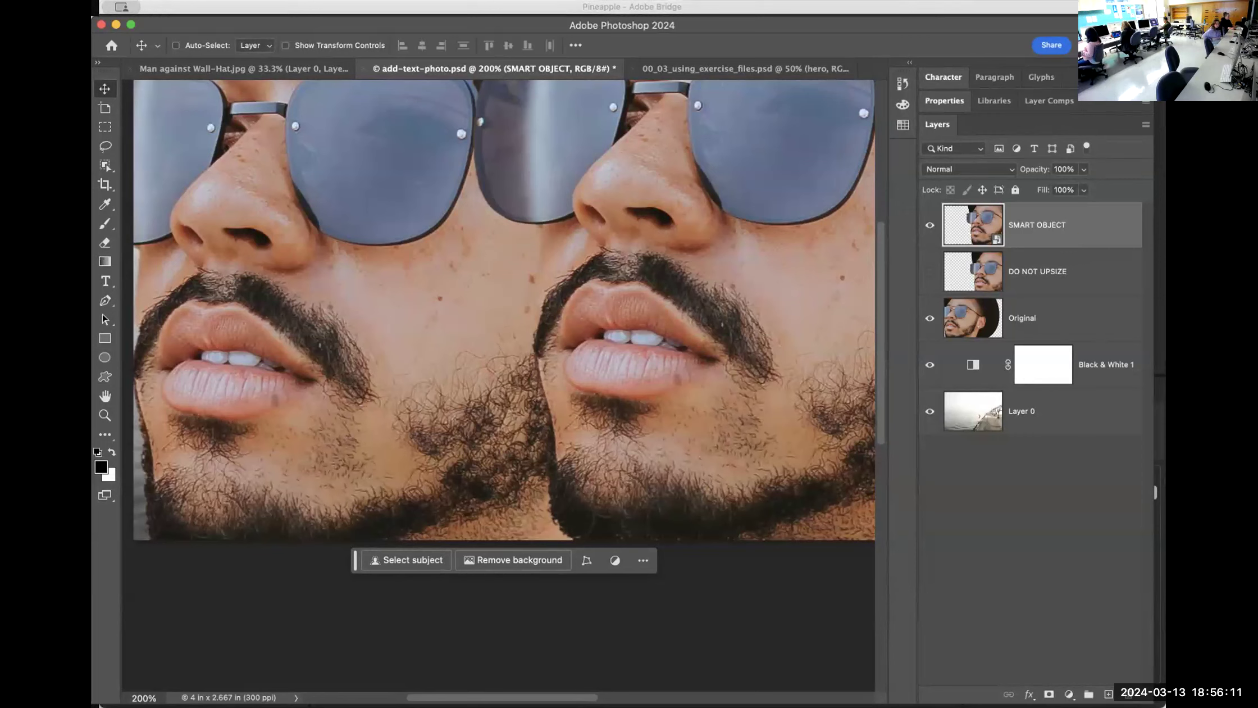
pyautogui.moveTo(640, 197); pyautogui.dragTo(708, 184)
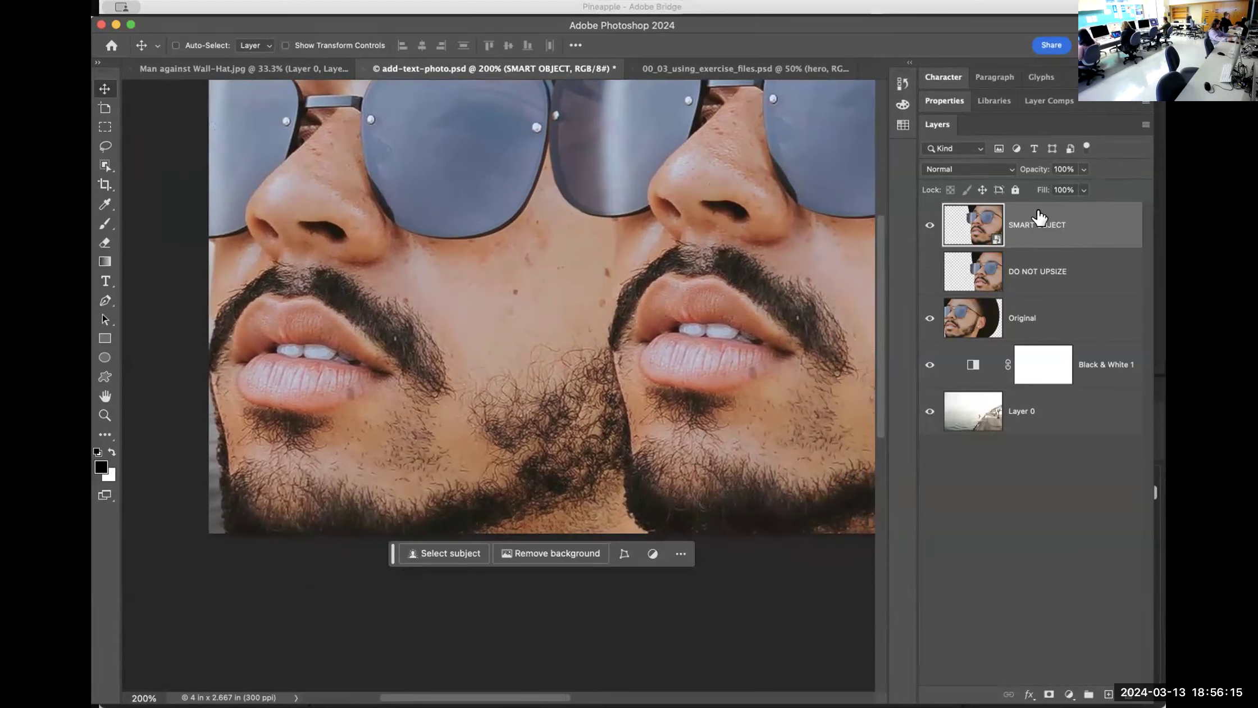
pyautogui.press('super+shift+4')
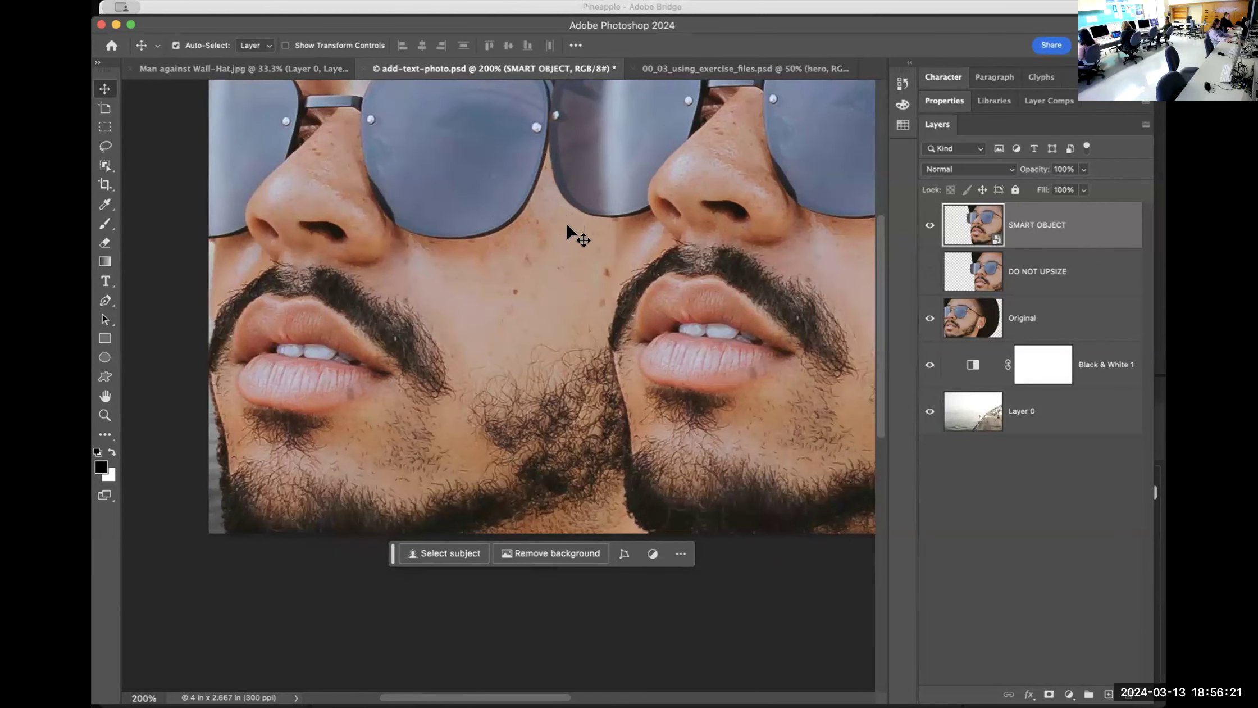
pyautogui.press('super+shift+4')
pyautogui.keyDown('shift'); pyautogui.keyDown('super'); pyautogui.click(212, 89); pyautogui.keyUp('super'); pyautogui.keyUp('shift')
pyautogui.press('shift+super+4')
pyautogui.moveTo(212, 79); pyautogui.dragTo(214, 80)
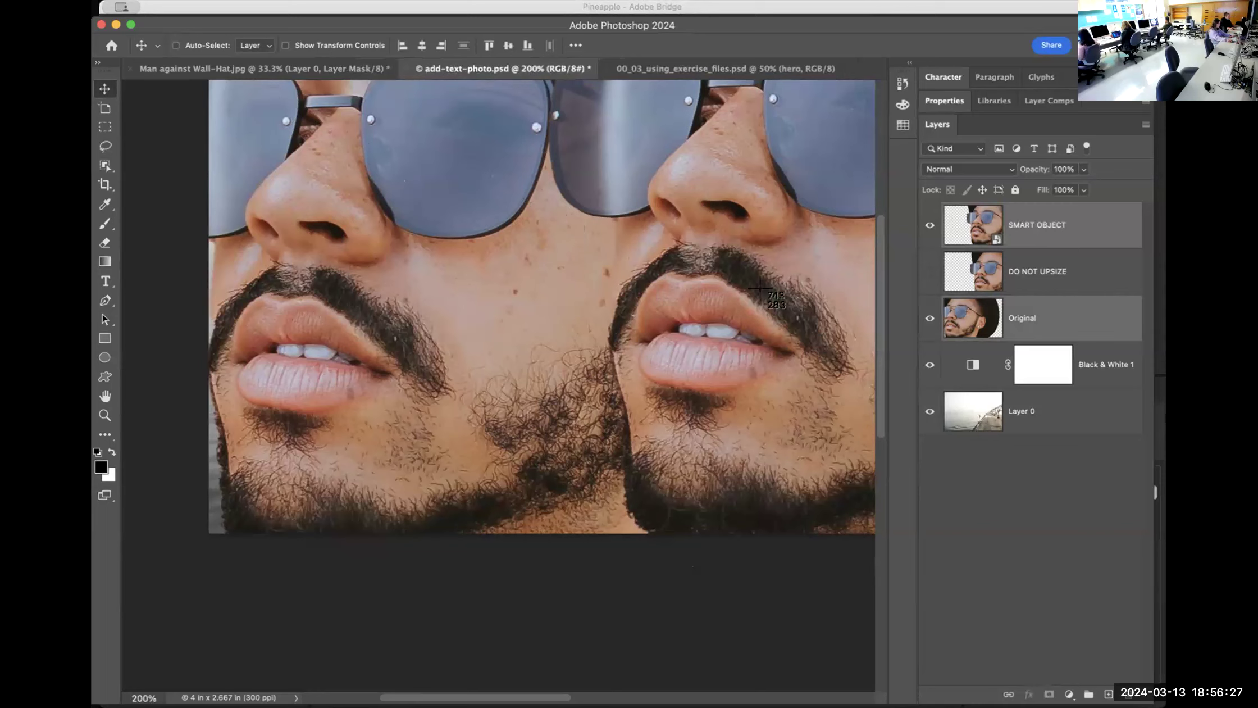
pyautogui.moveTo(1006, 429); pyautogui.dragTo(1055, 523)
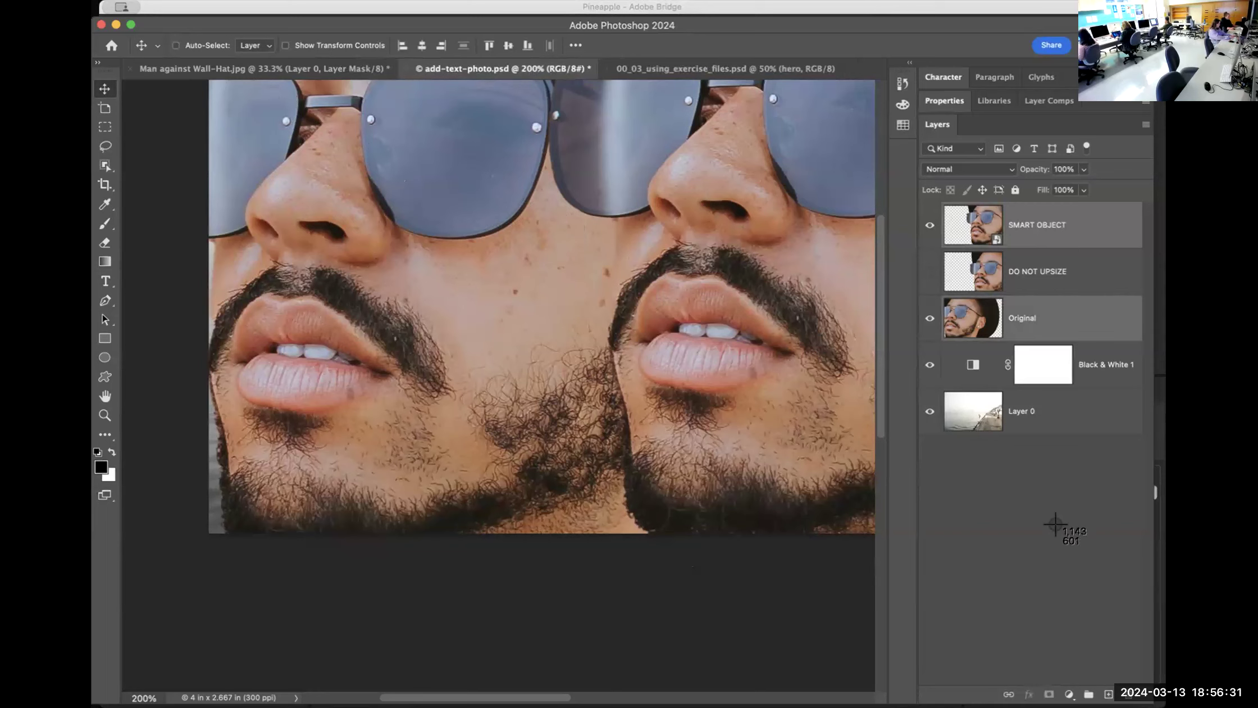
pyautogui.press('Escape')
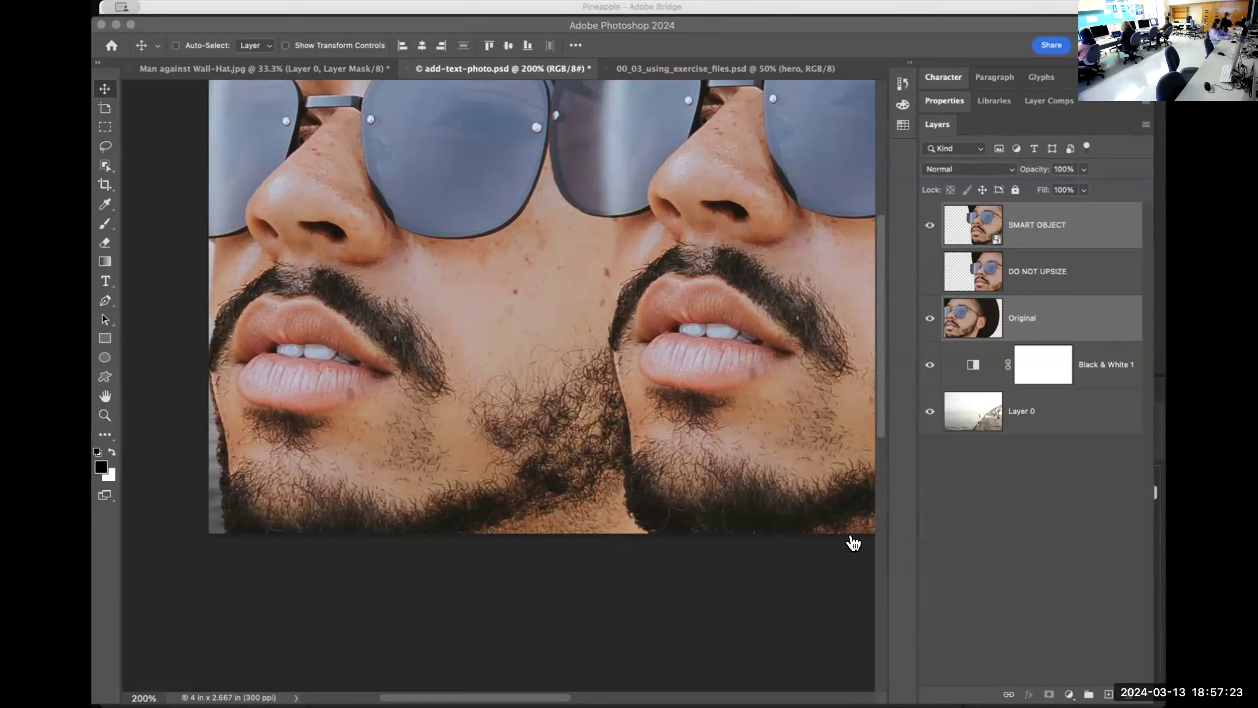
pyautogui.click(399, 13)
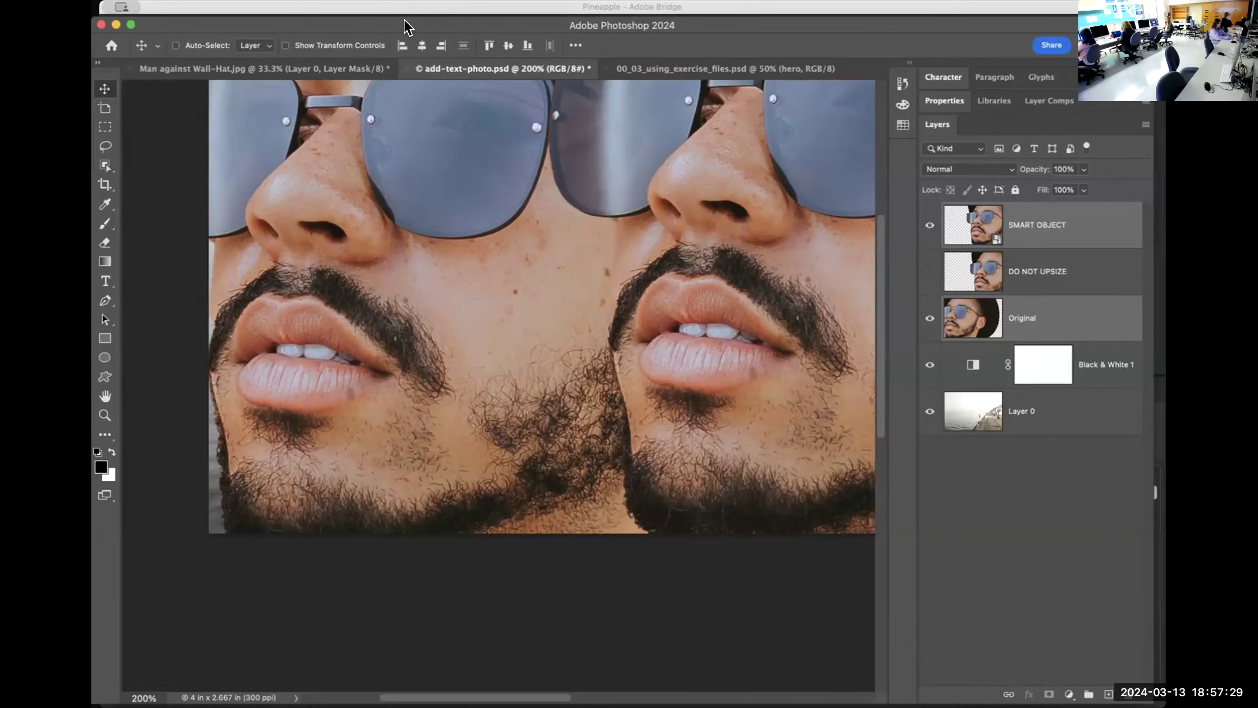
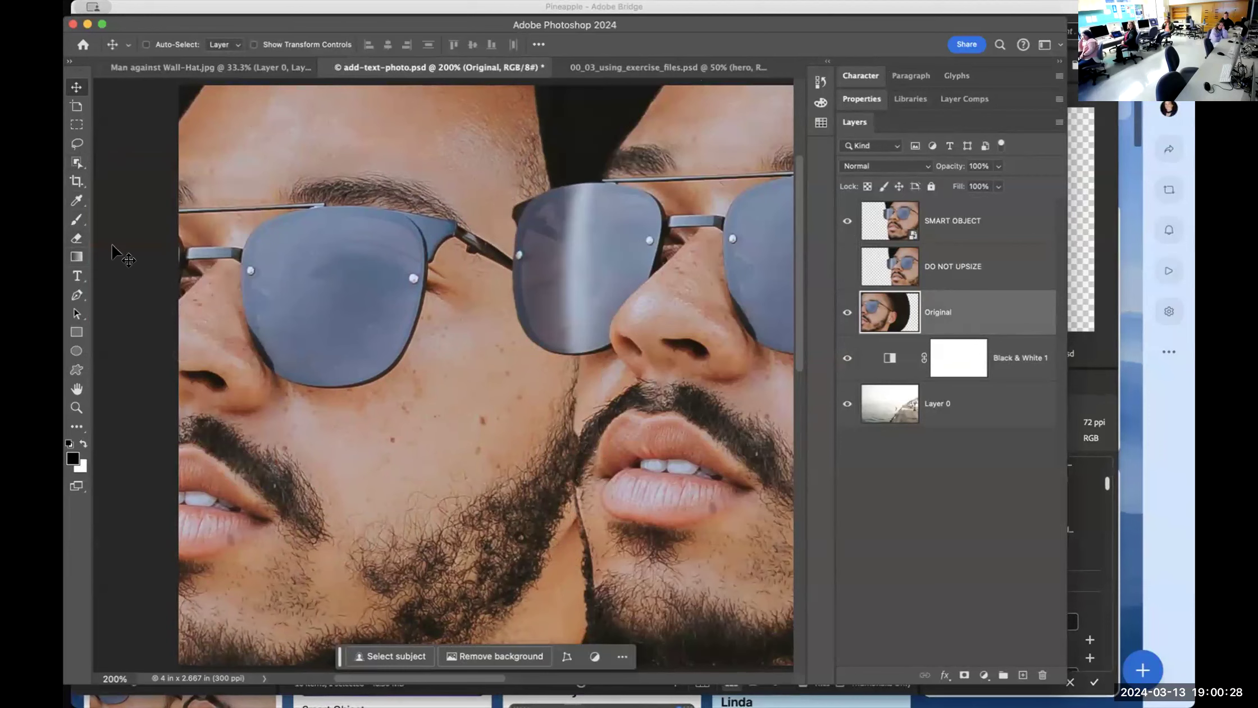
# Switch to the workspace with the Histogram and Adjustments panels and the full retouching toolset, and activate the Spot Healing Brush
pyautogui.click(79, 220)
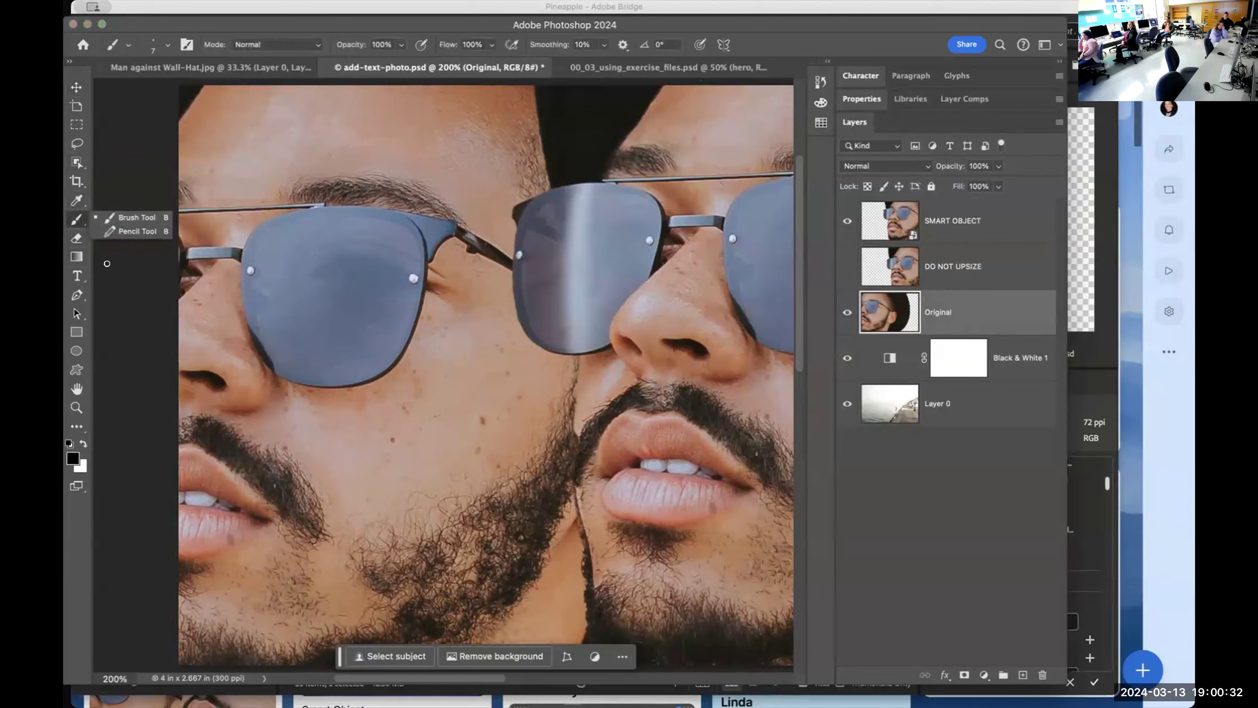
pyautogui.click(77, 221)
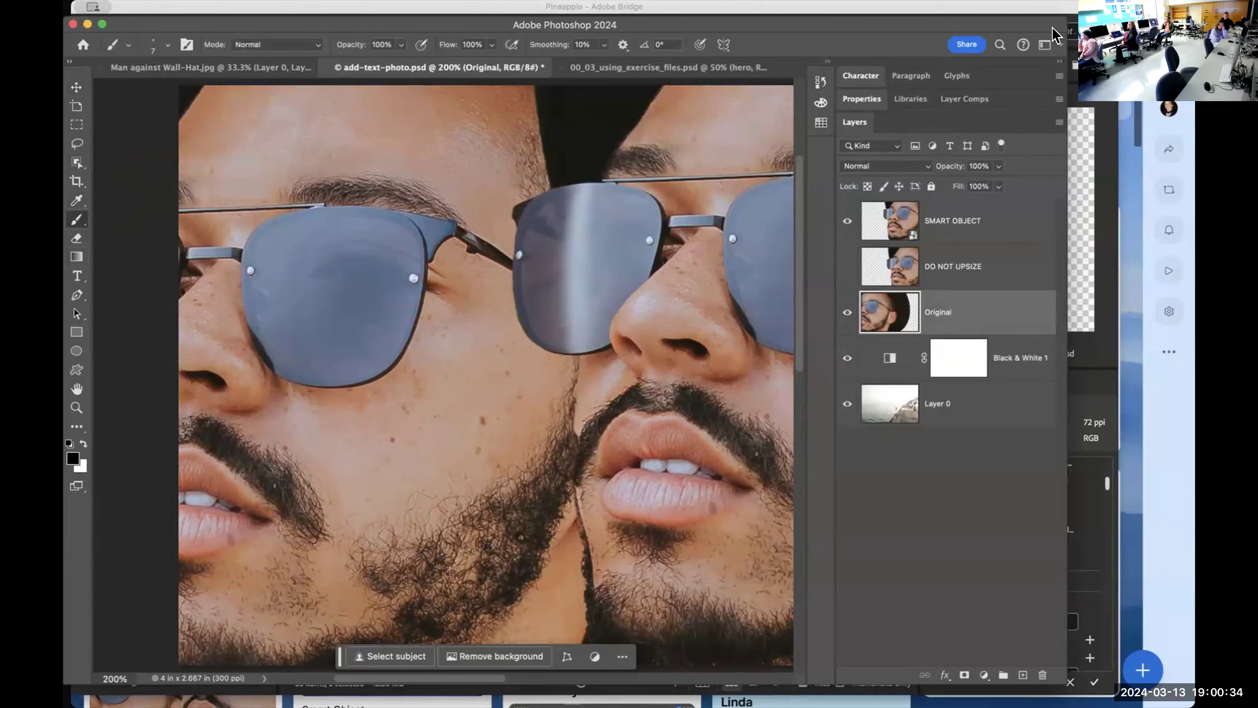
pyautogui.click(1041, 47)
pyautogui.click(1092, 85)
pyautogui.click(77, 200)
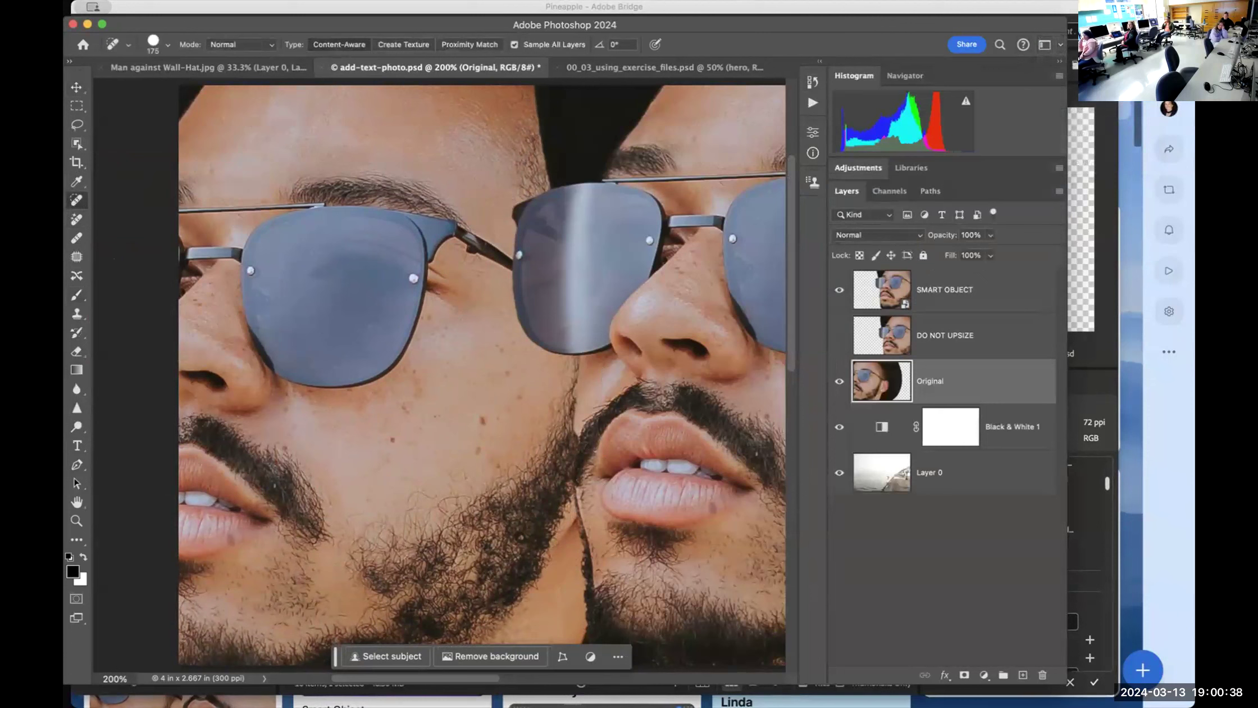
# Reduce the Spot Healing Brush to 15 px and remove the dark moles from the cheek on the Original layer
pyautogui.press('[')
pyautogui.press('[')
pyautogui.press('[')
pyautogui.press('[')
pyautogui.press('[')
pyautogui.press('[')
pyautogui.press('[')
pyautogui.click(480, 416)
pyautogui.click(391, 439)
pyautogui.click(400, 401)
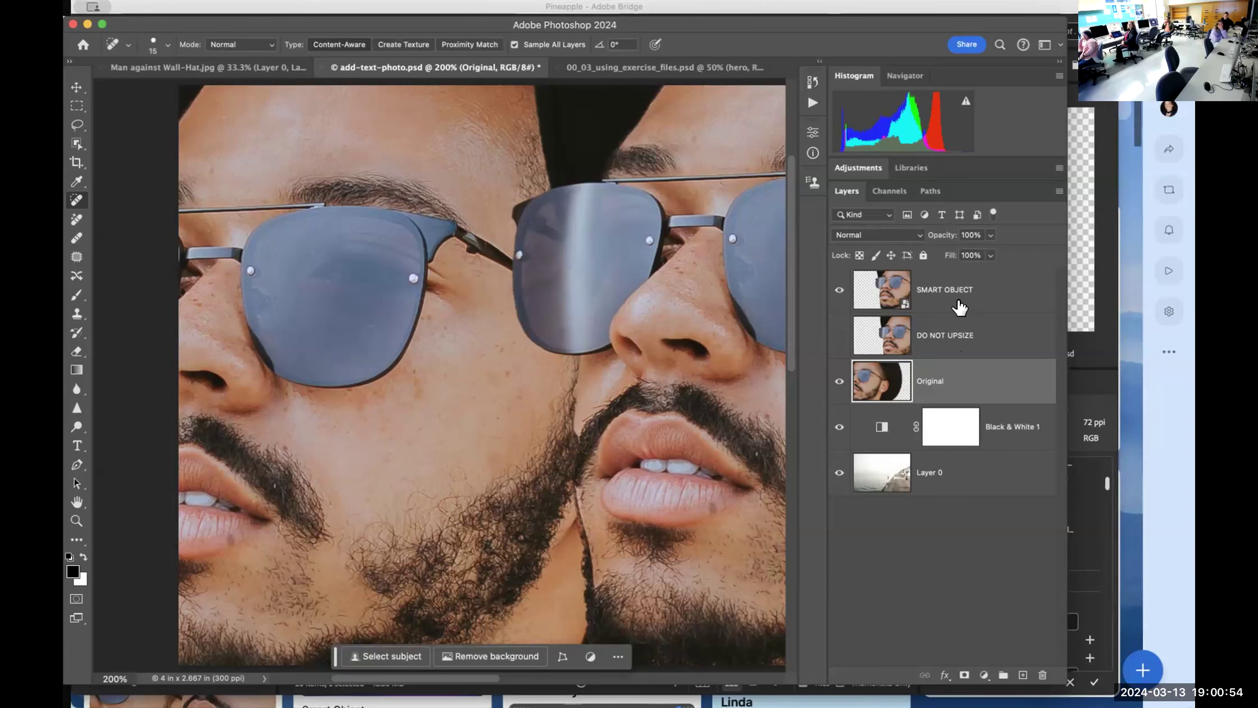
# Try to heal the cheek moles directly on the SMART OBJECT layer, declining to rasterize it each time
pyautogui.click(937, 293)
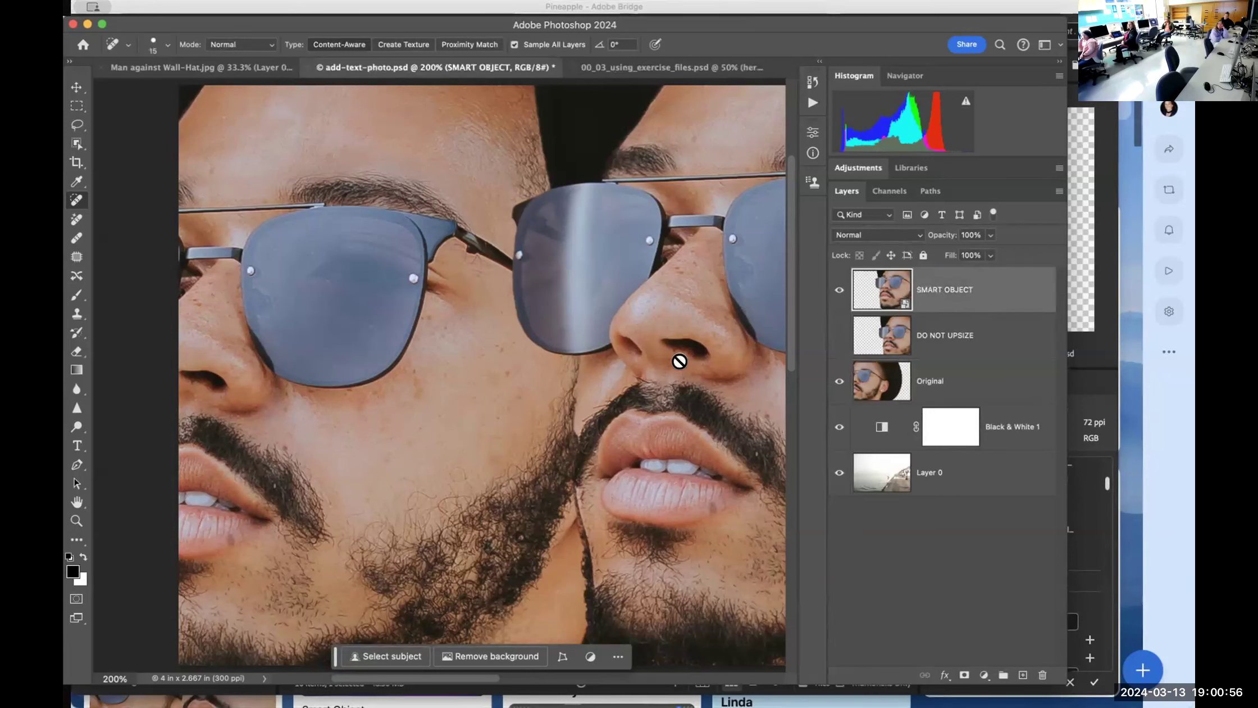
pyautogui.hscroll(10, 674, 362)
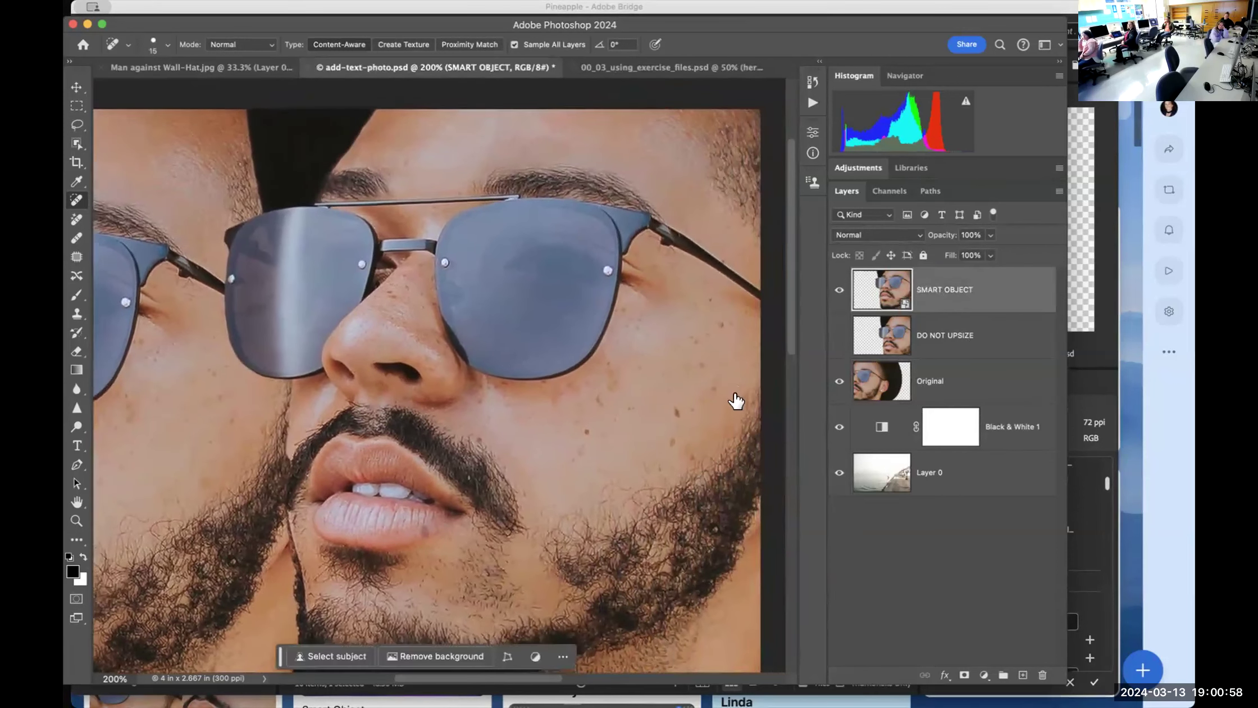
pyautogui.click(674, 407)
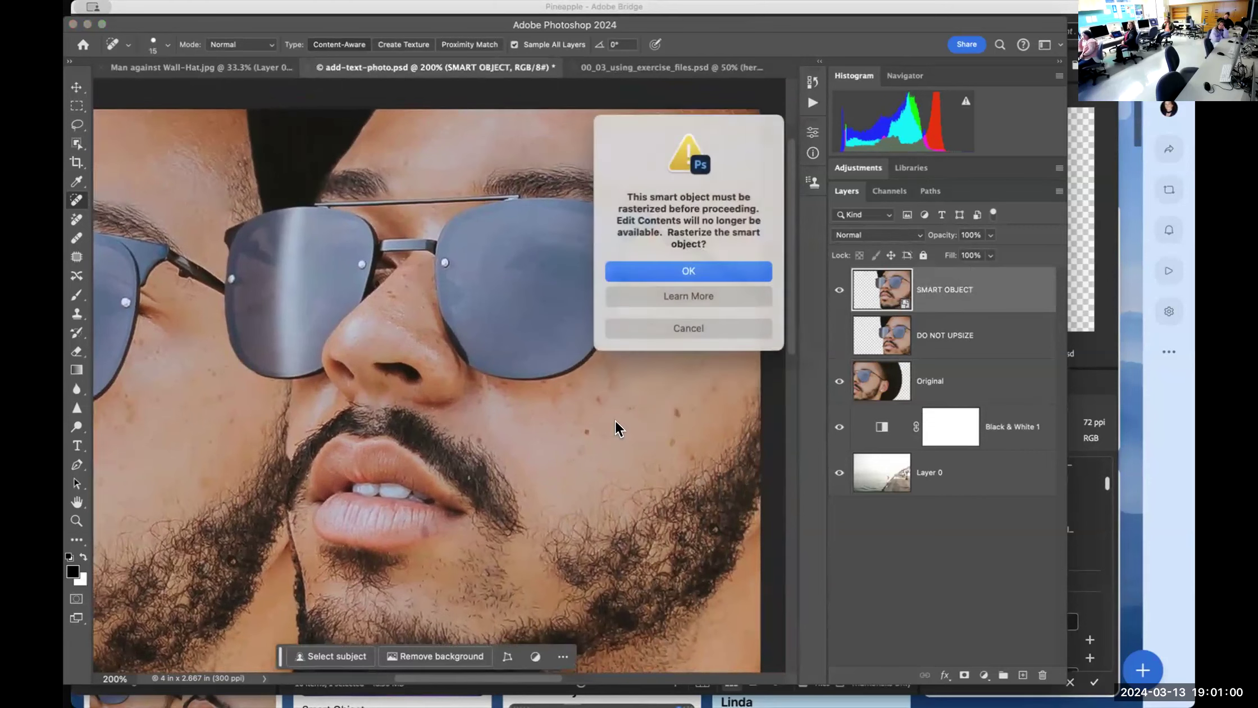
pyautogui.click(697, 327)
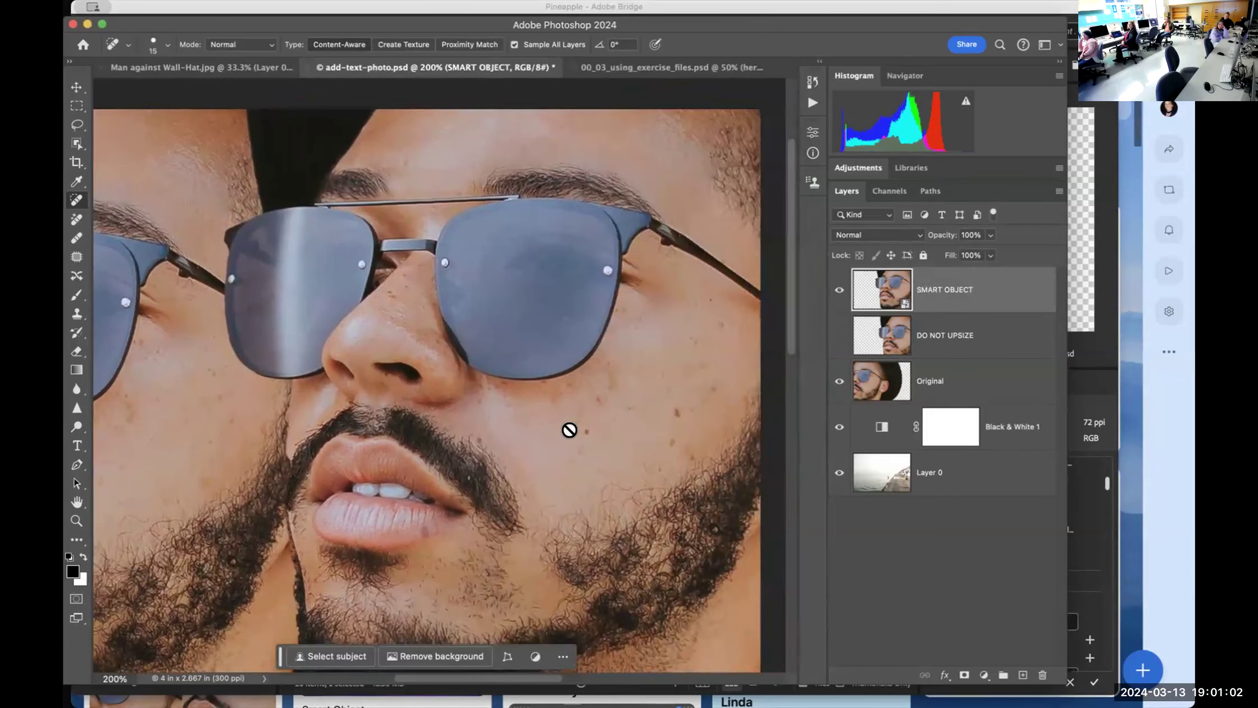
pyautogui.click(584, 432)
pyautogui.click(694, 327)
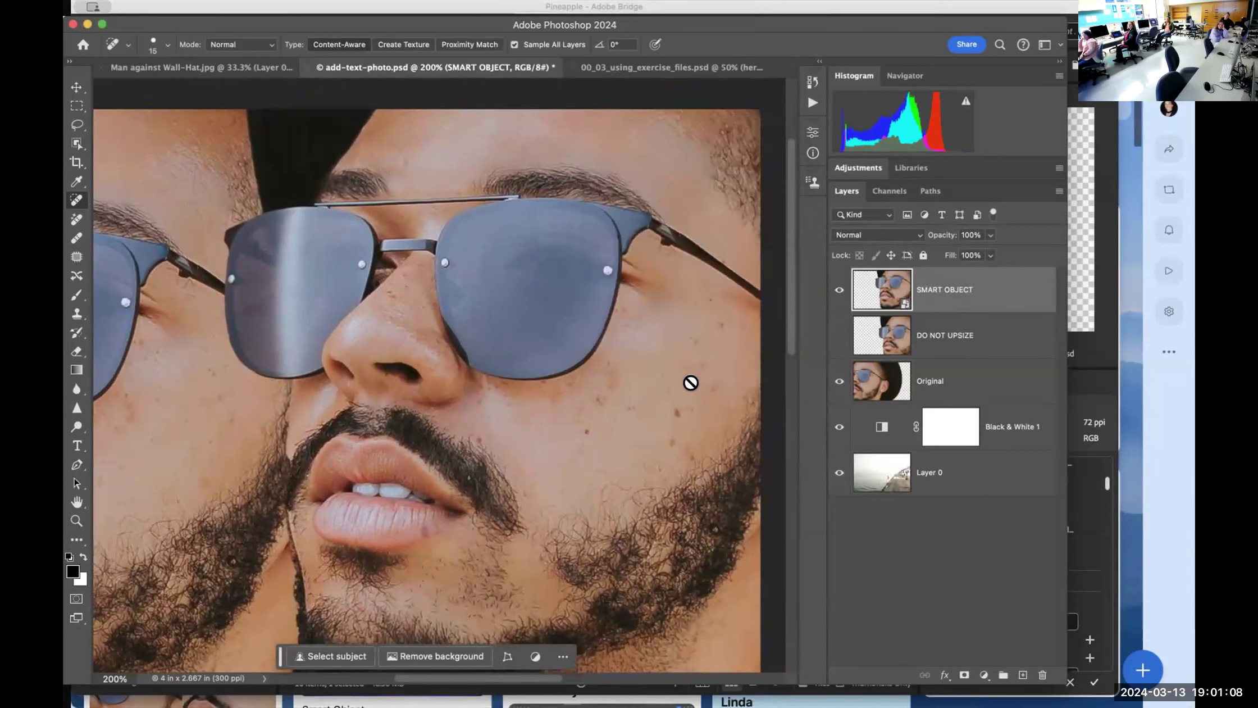
pyautogui.click(674, 406)
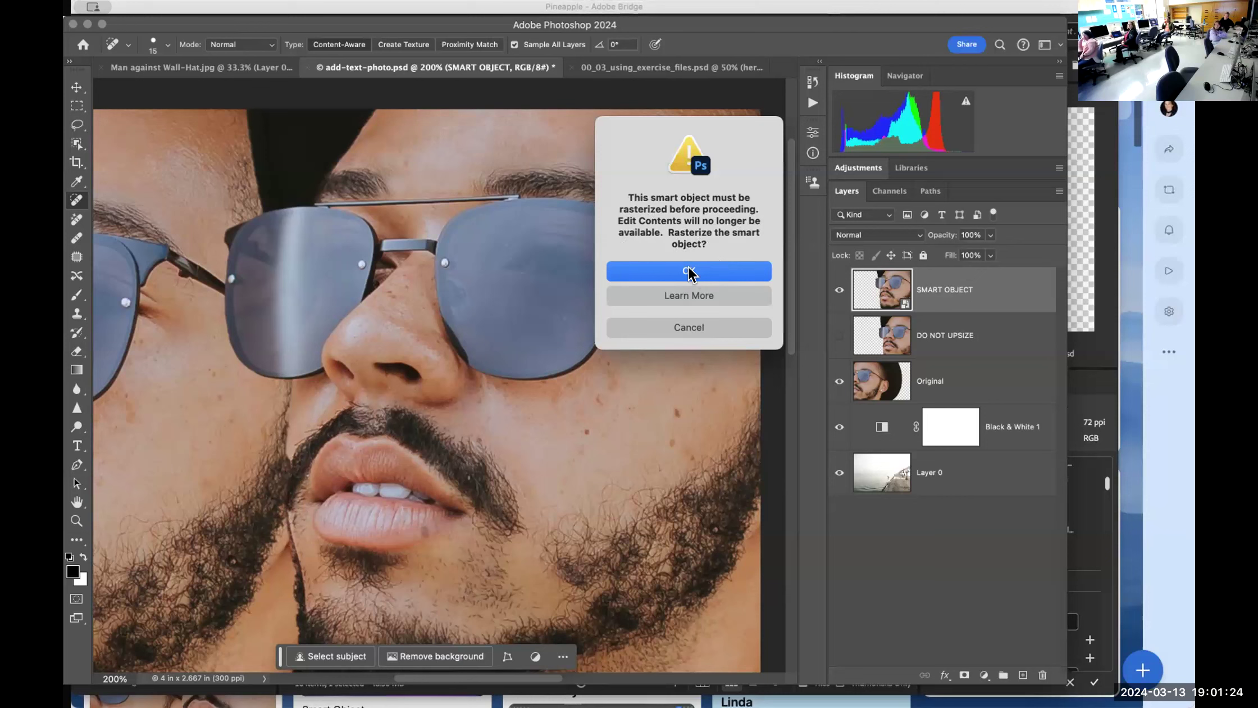
pyautogui.click(683, 326)
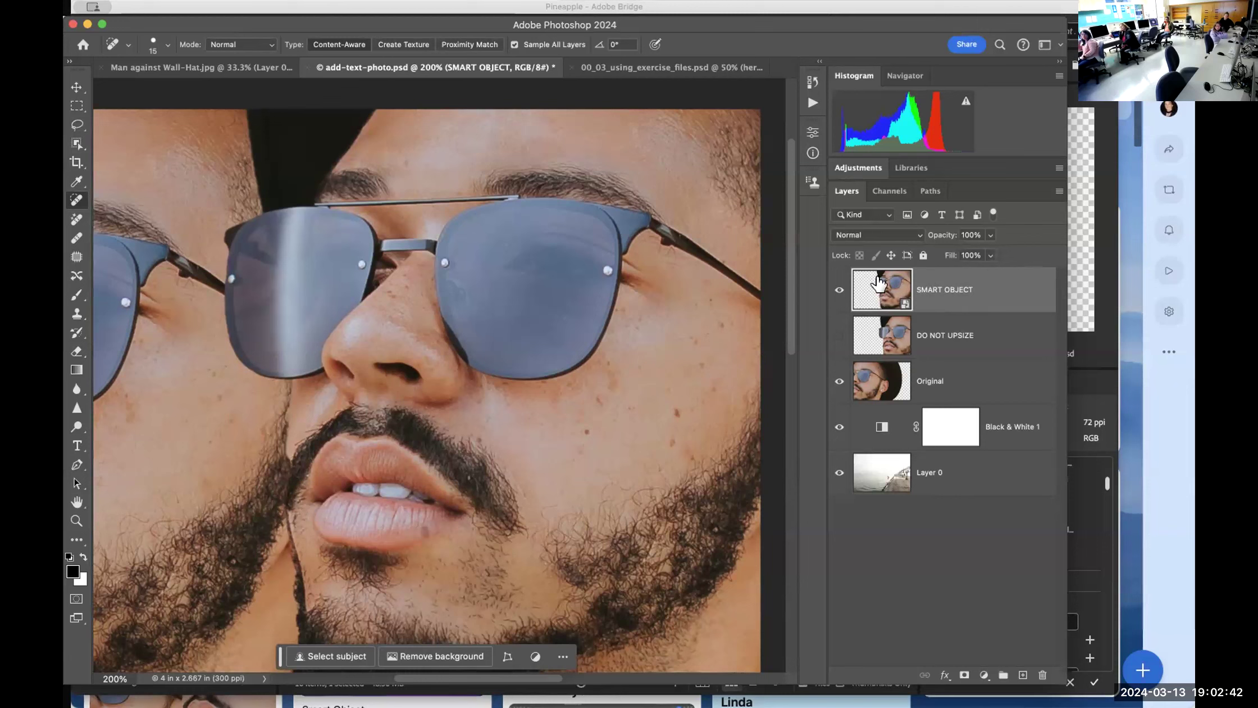
# Open the contents of the SMART OBJECT layer and place the SMART OBJECT.psb document next to add-text-photo.psd in the document order
pyautogui.doubleClick(900, 306)
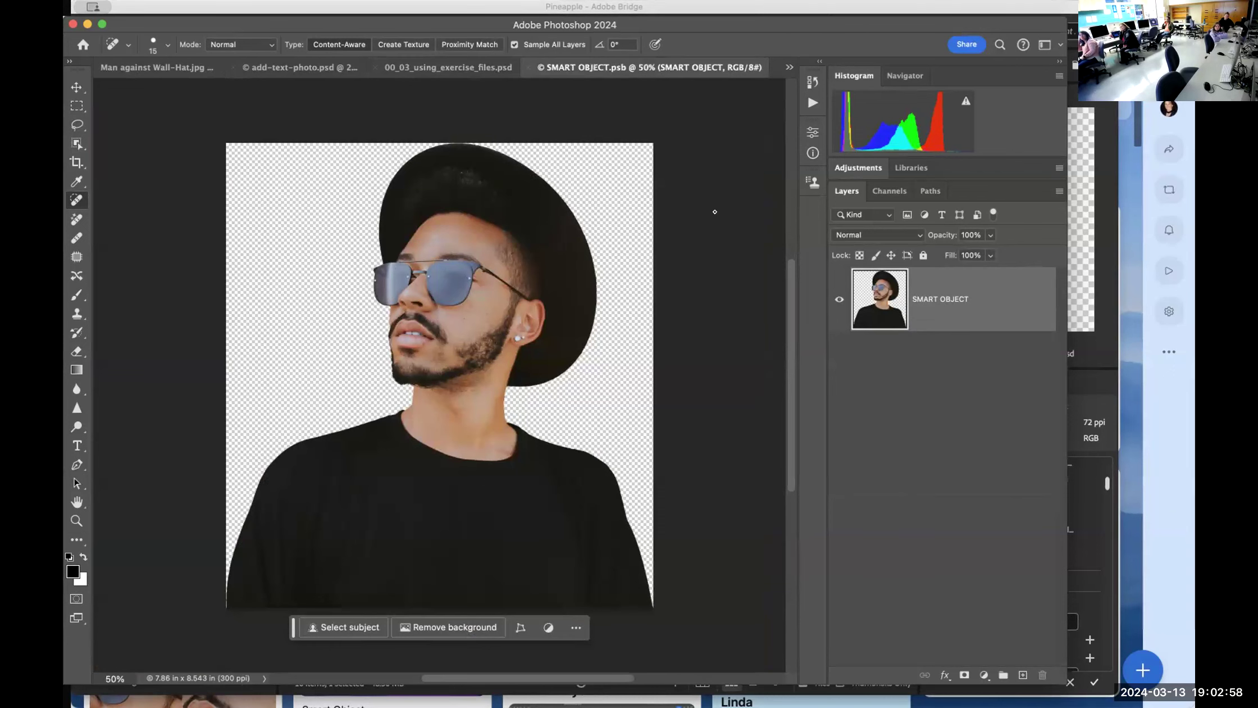
pyautogui.click(133, 66)
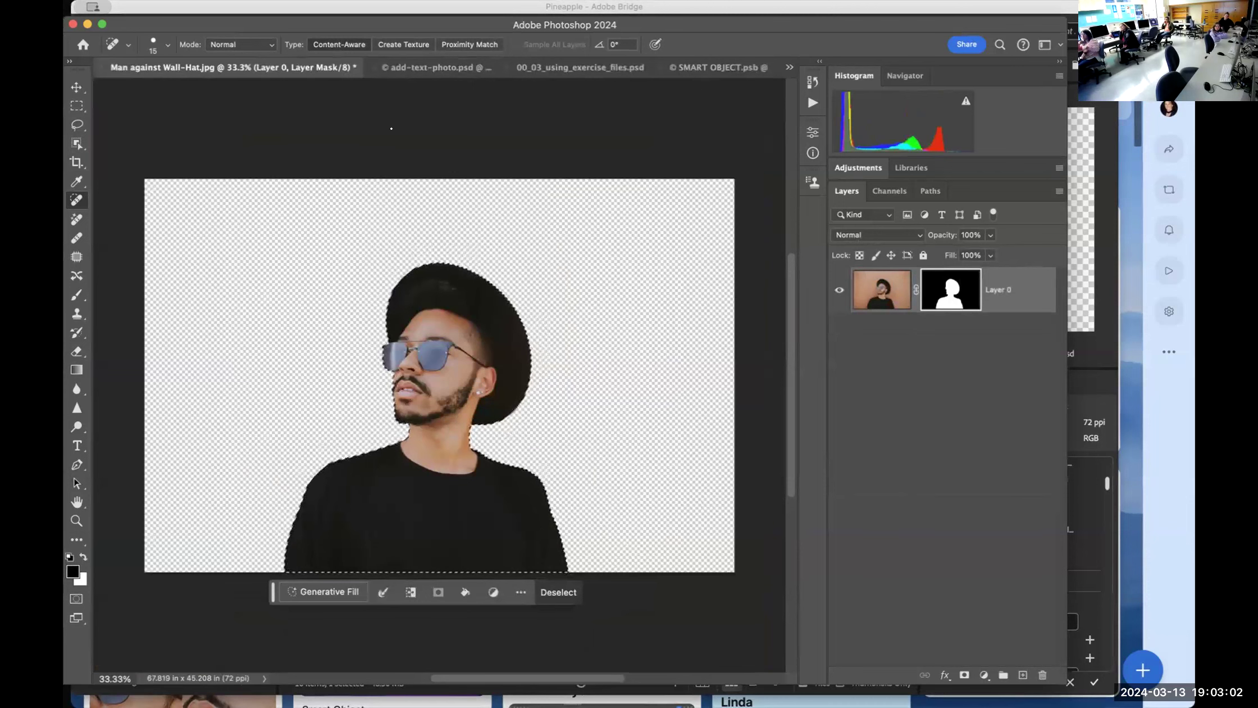
pyautogui.click(444, 70)
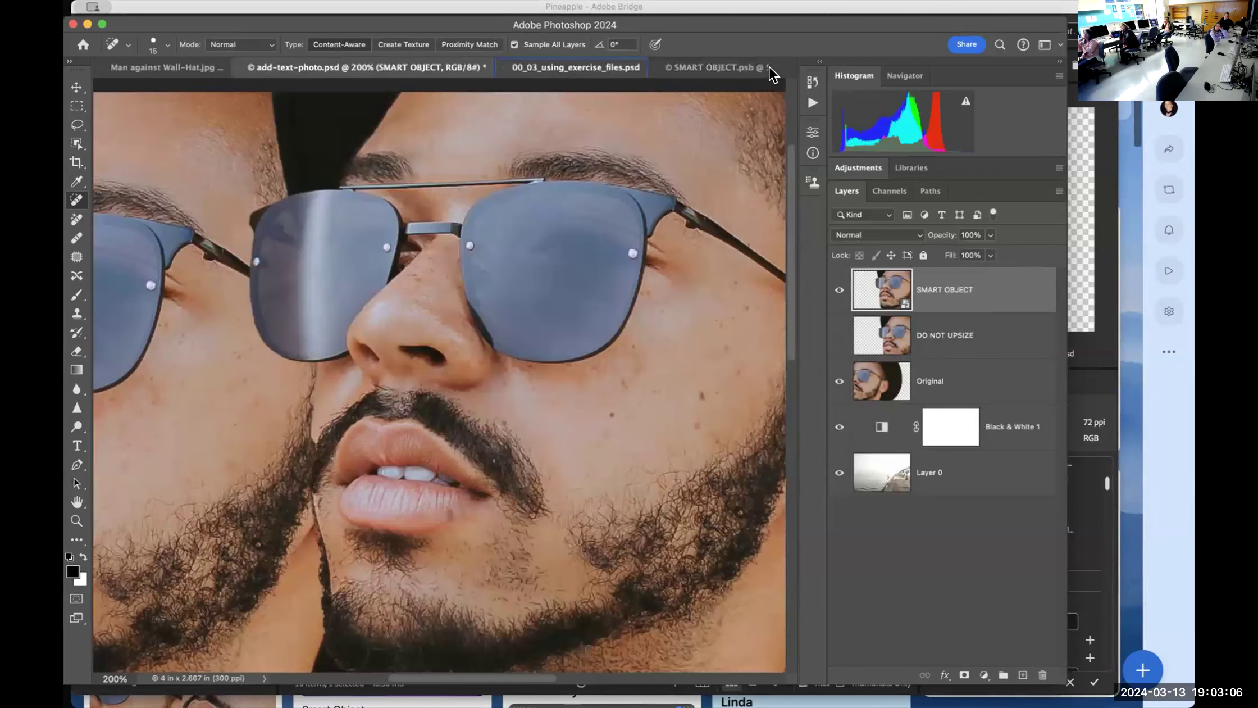
pyautogui.click(582, 68)
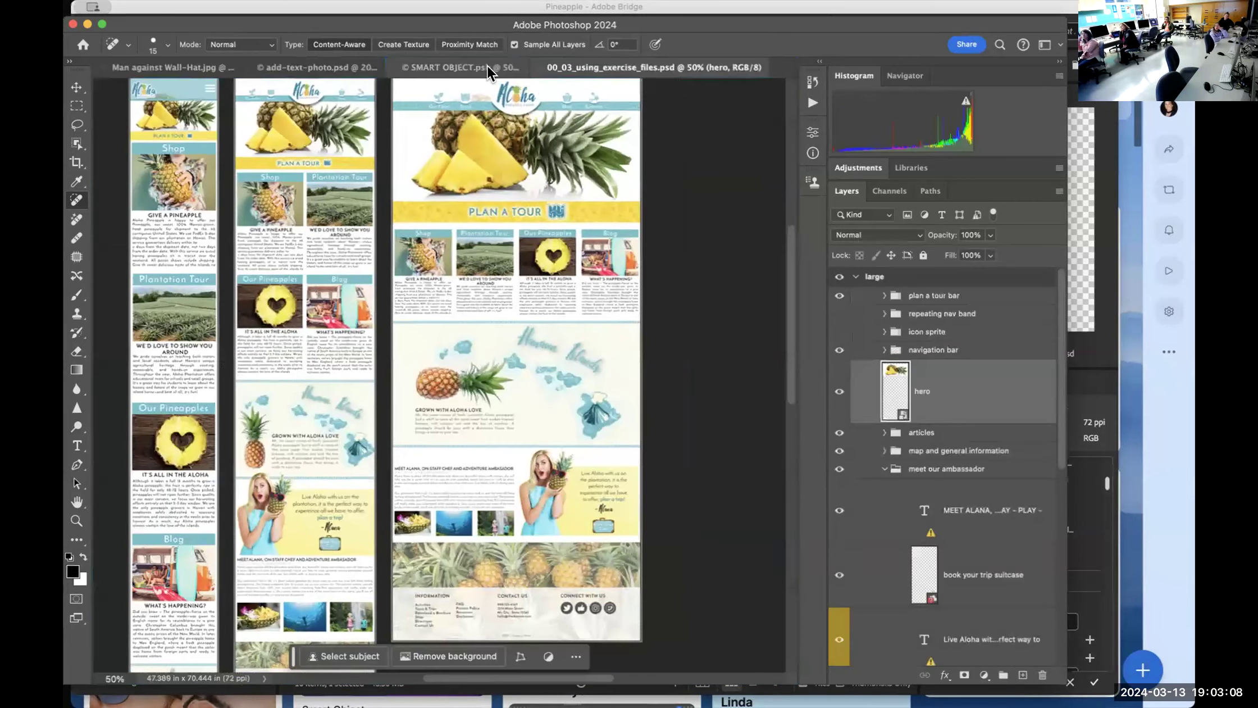
pyautogui.click(450, 66)
pyautogui.click(427, 68)
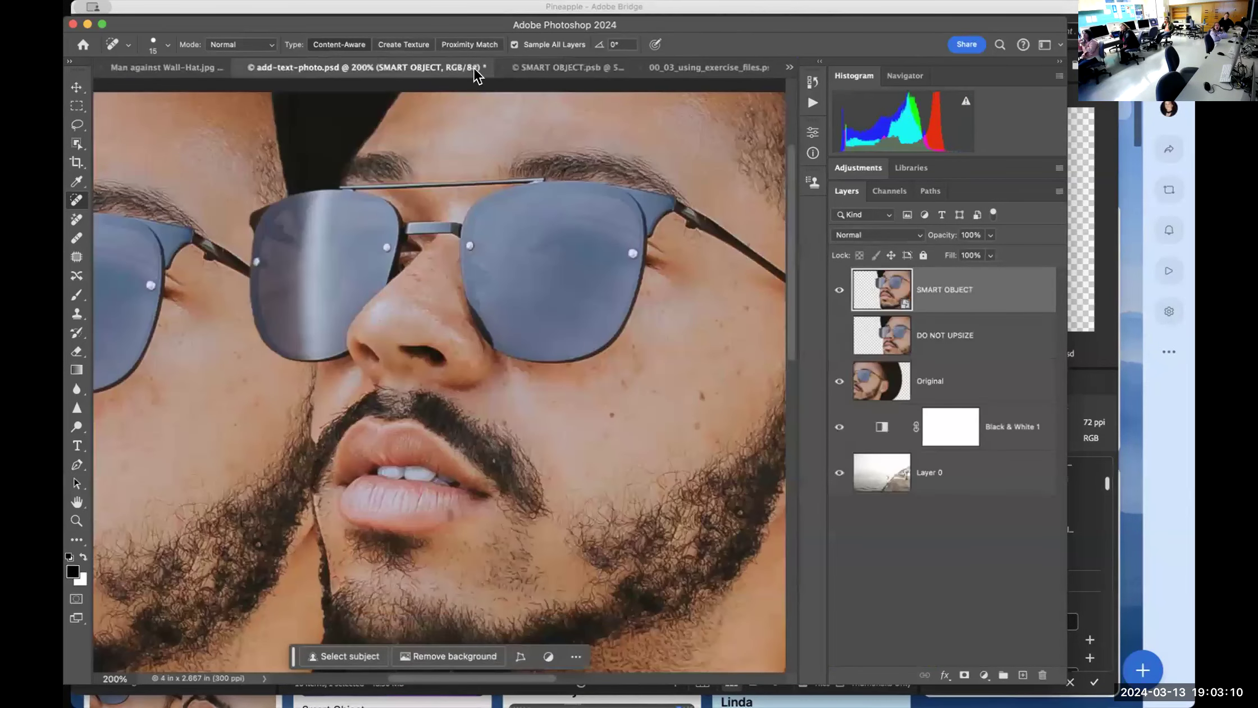
pyautogui.click(543, 66)
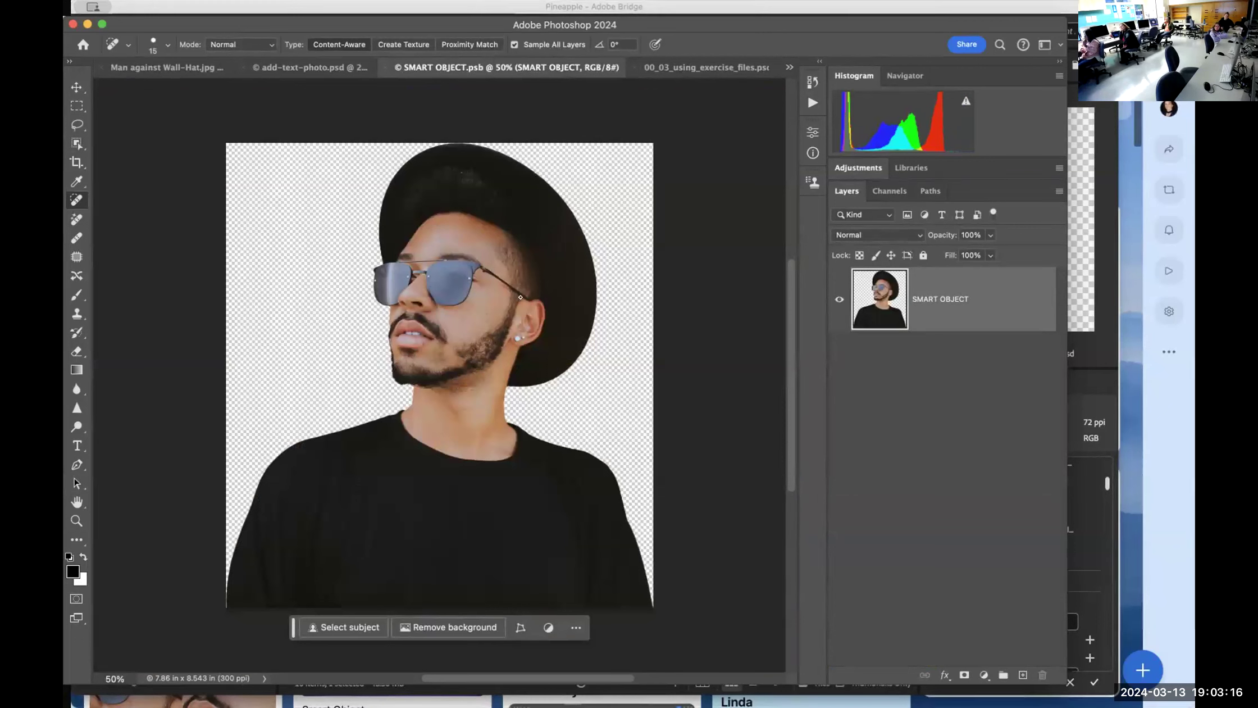
# Remove the cheek moles and the ear studs from the man in SMART OBJECT.psb with the Spot Healing Brush
pyautogui.press('super+minus')
pyautogui.press('super+plus')
pyautogui.press('super+plus')
pyautogui.press('super+plus')
pyautogui.press('super+plus')
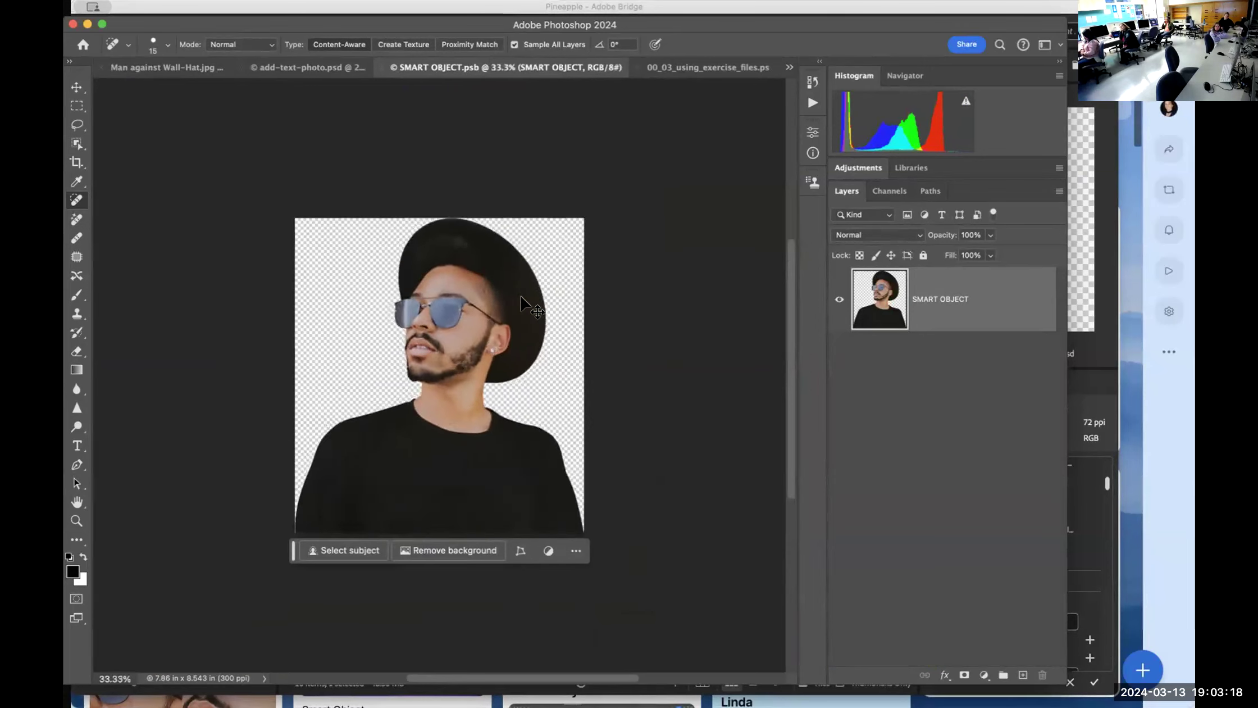
pyautogui.scroll(5, 590, 186)
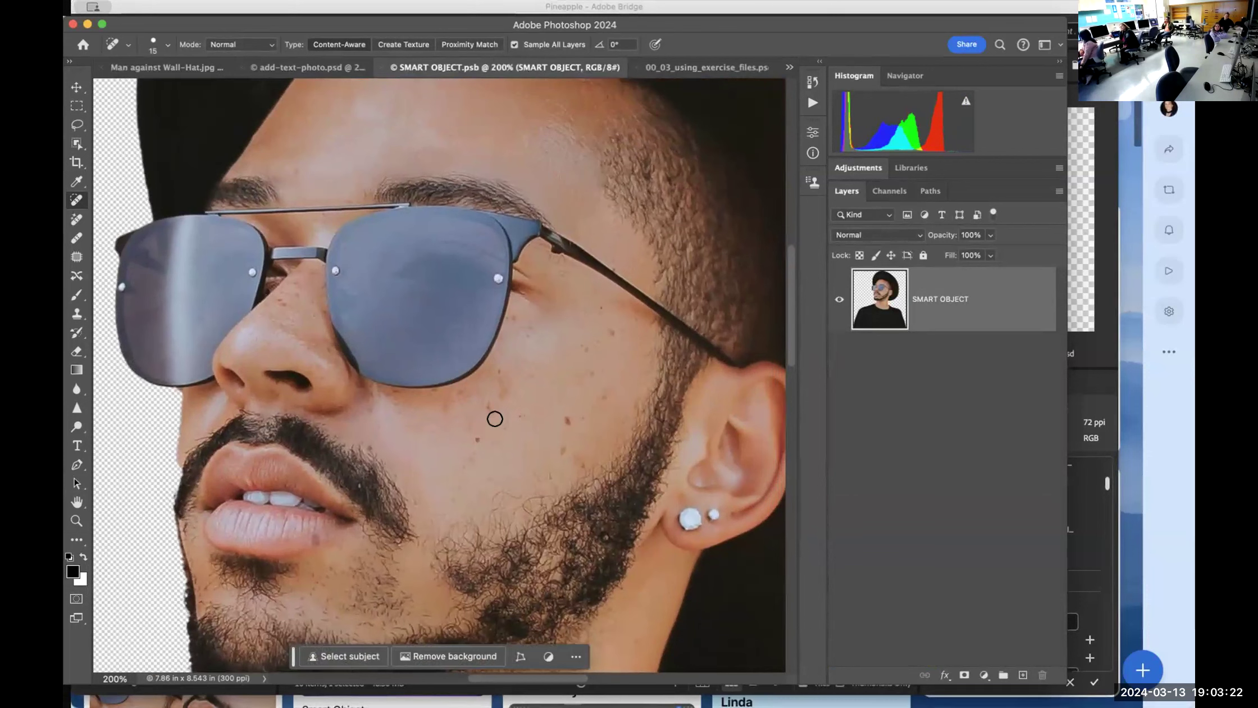
pyautogui.click(296, 66)
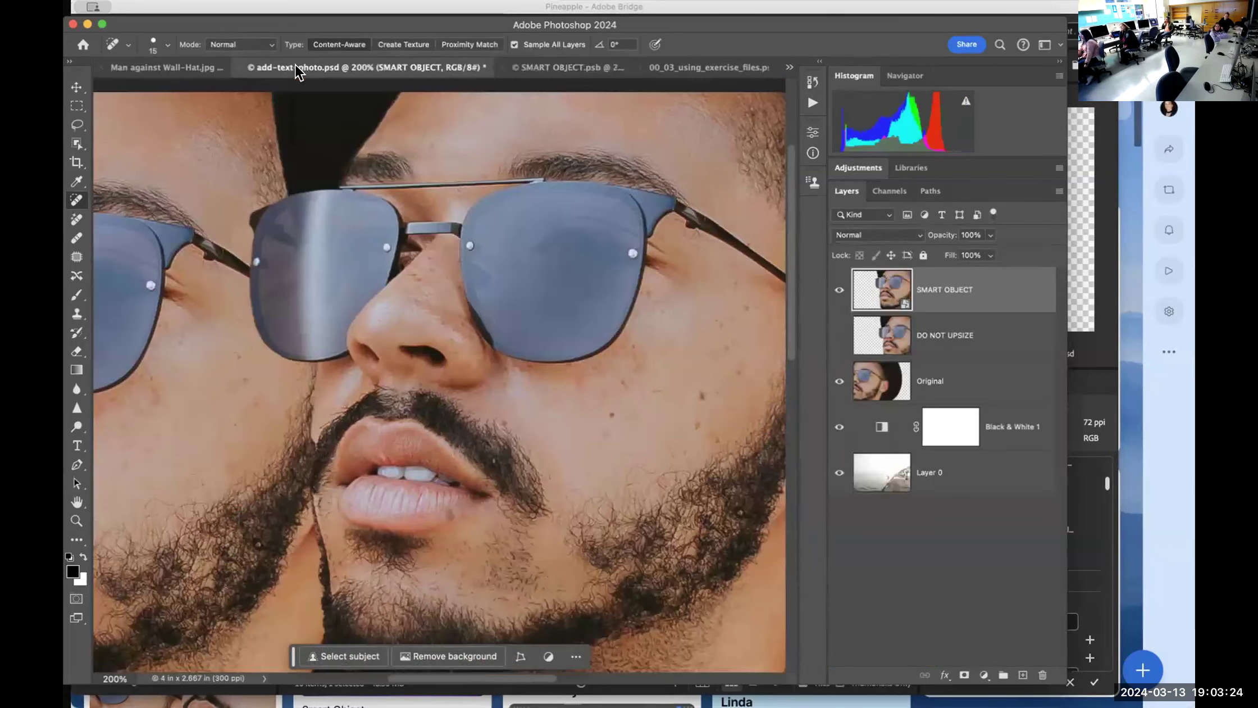
pyautogui.click(536, 66)
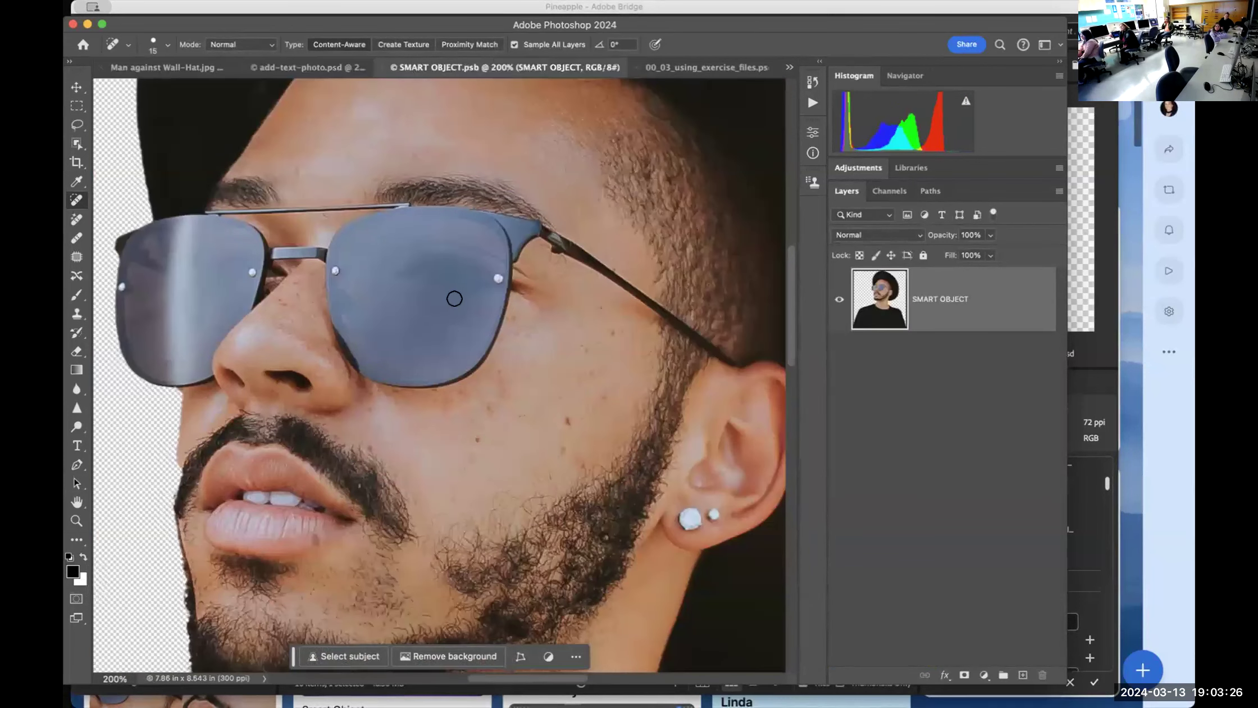
pyautogui.click(564, 416)
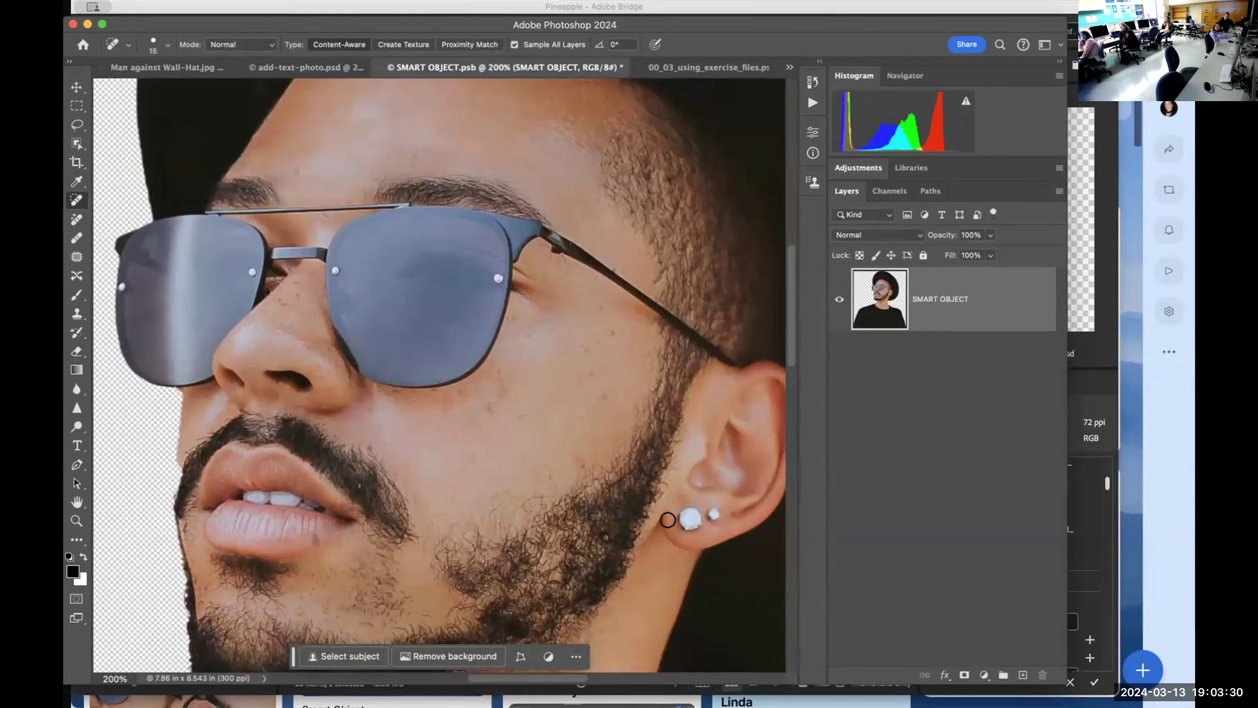
pyautogui.moveTo(686, 520); pyautogui.dragTo(702, 513)
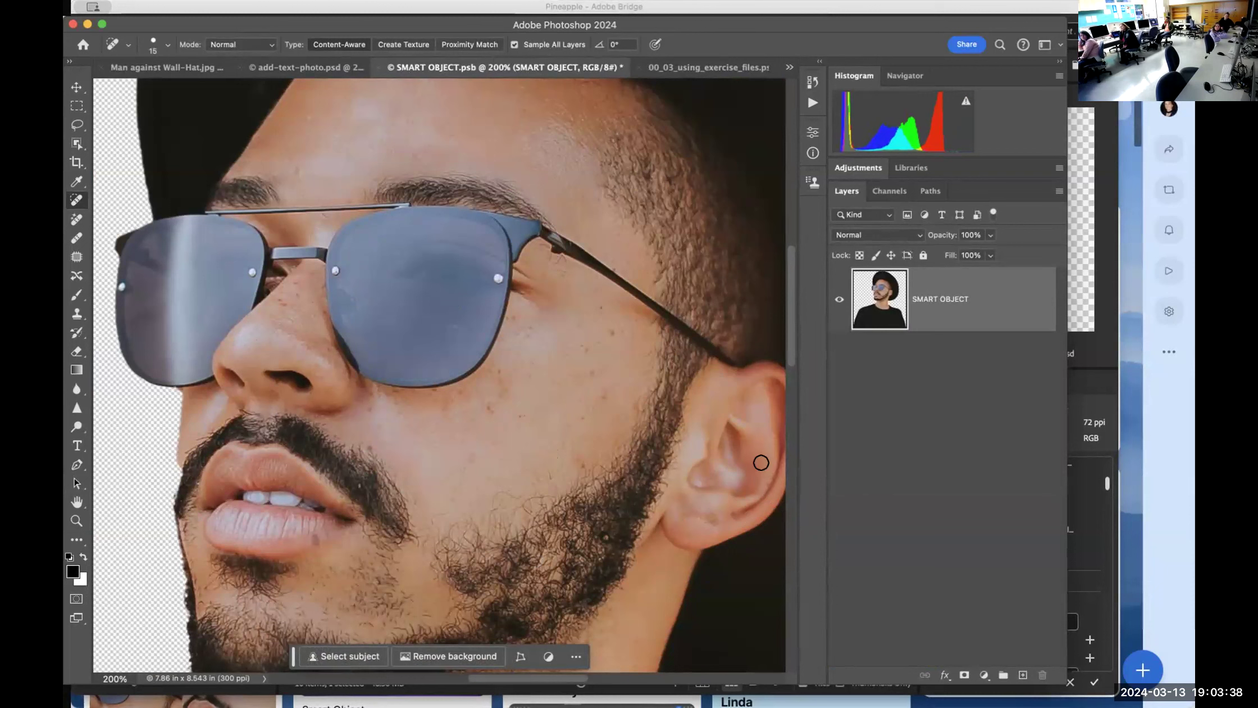
# In add-text-photo.psd, move the SMART OBJECT layer to the left so the man's ear and ear studs are inside the canvas
pyautogui.click(312, 66)
pyautogui.moveTo(674, 393)
pyautogui.mouseDown()
pyautogui.moveTo(584, 332)
pyautogui.moveTo(693, 394)
pyautogui.mouseUp()
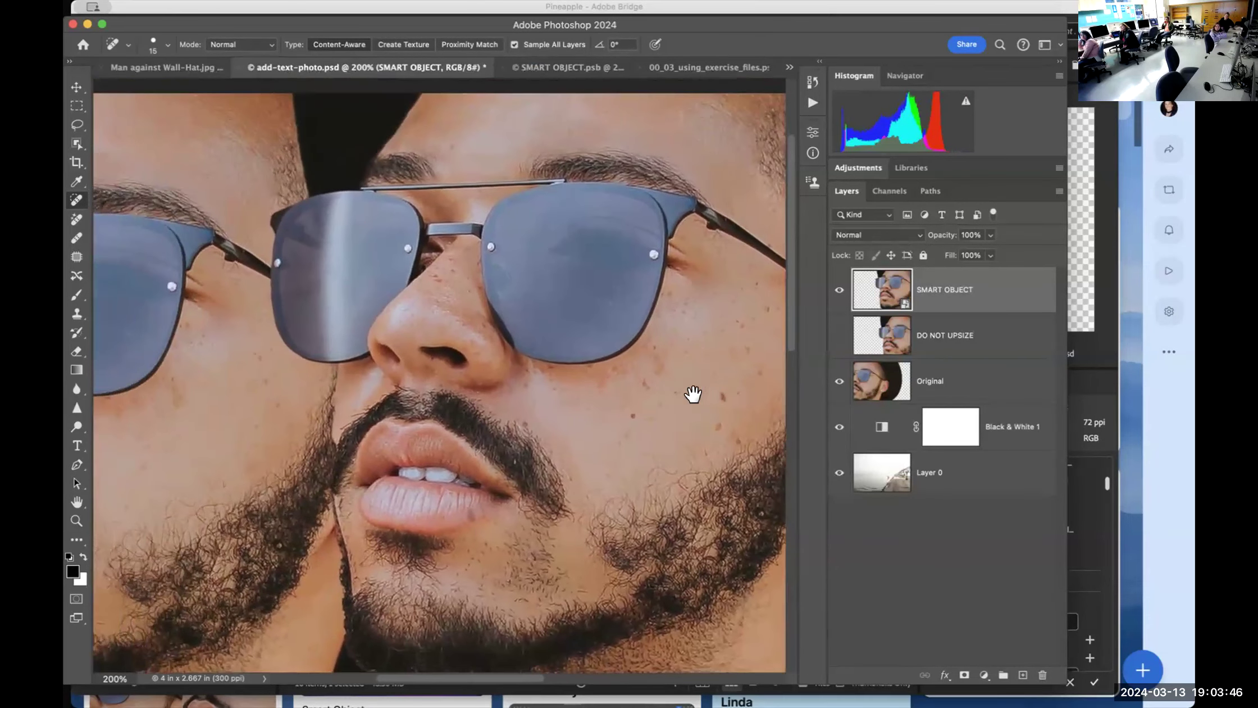
pyautogui.keyDown('shift'); pyautogui.click(947, 338); pyautogui.keyUp('shift')
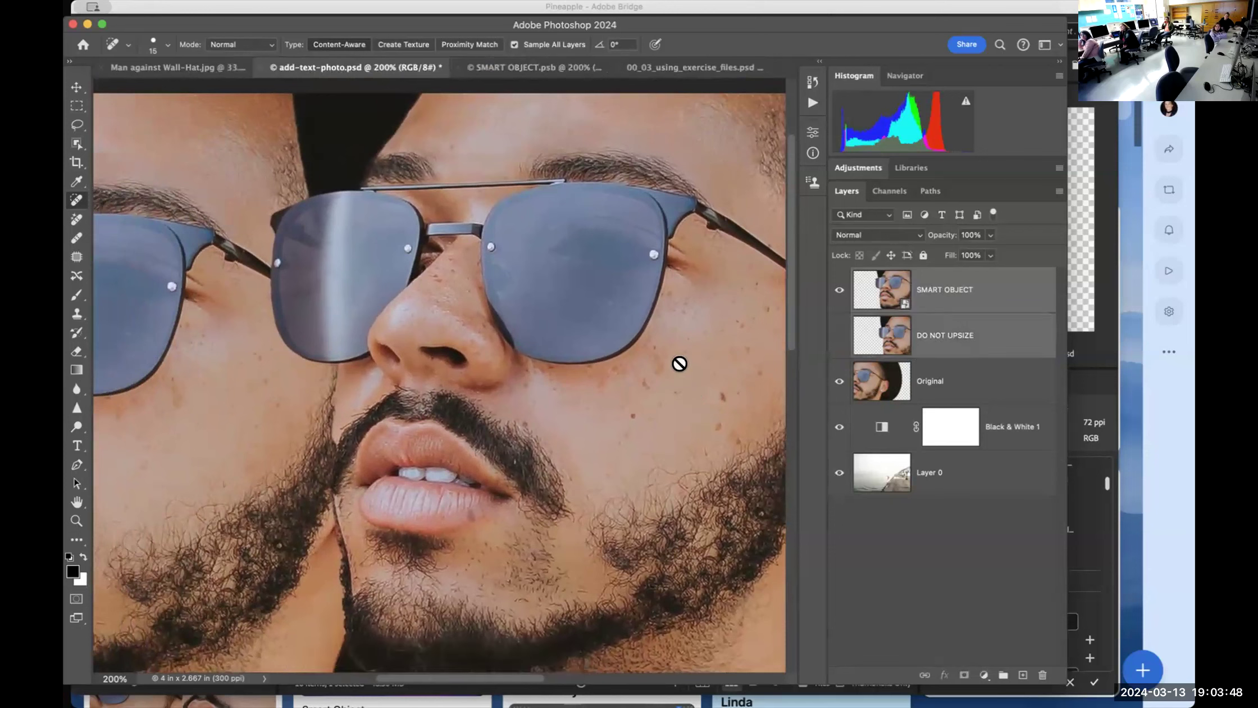
pyautogui.click(966, 290)
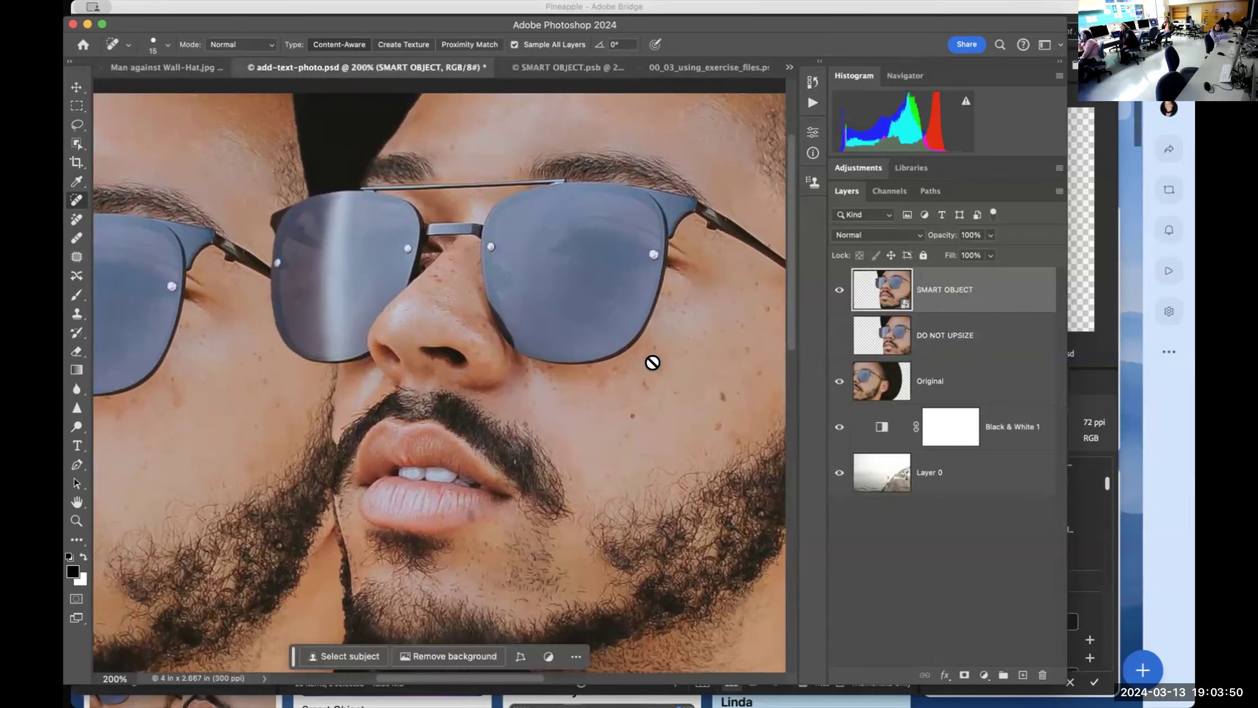
pyautogui.press('v')
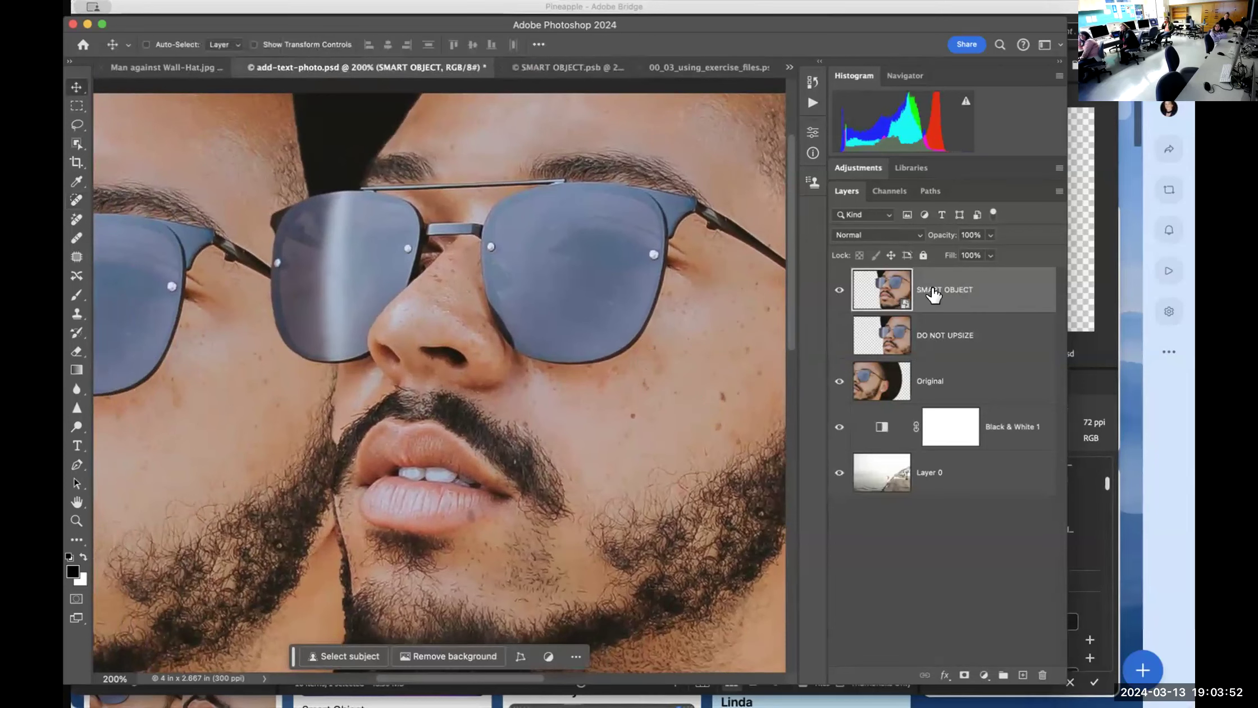
pyautogui.moveTo(695, 357); pyautogui.dragTo(603, 352)
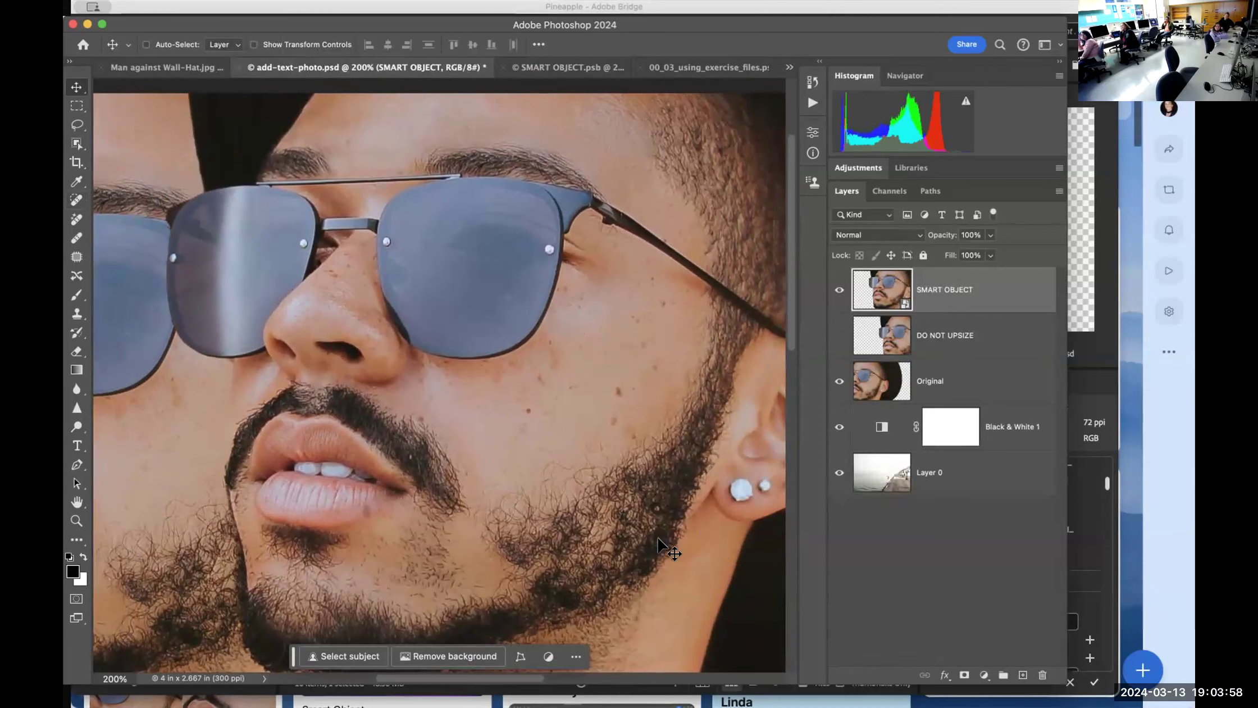
# Save the retouched SMART OBJECT.psb and check the updated SMART OBJECT layer in add-text-photo.psd
pyautogui.click(559, 68)
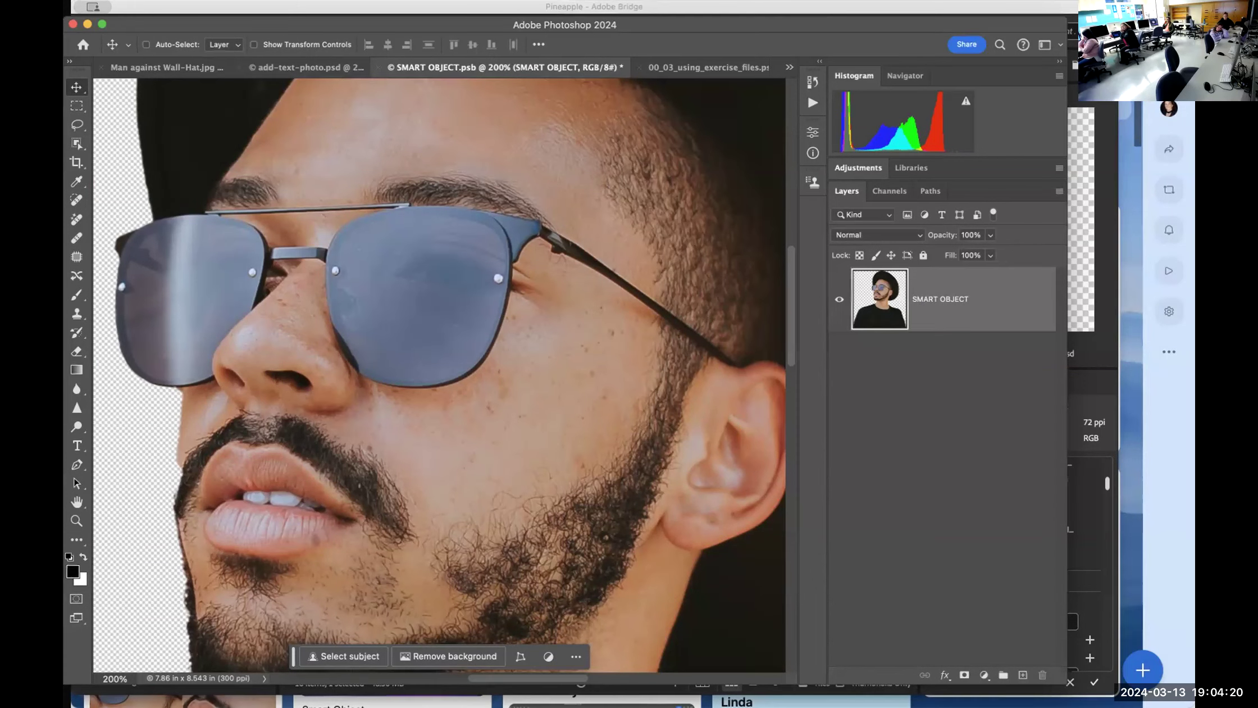
pyautogui.click(214, 2)
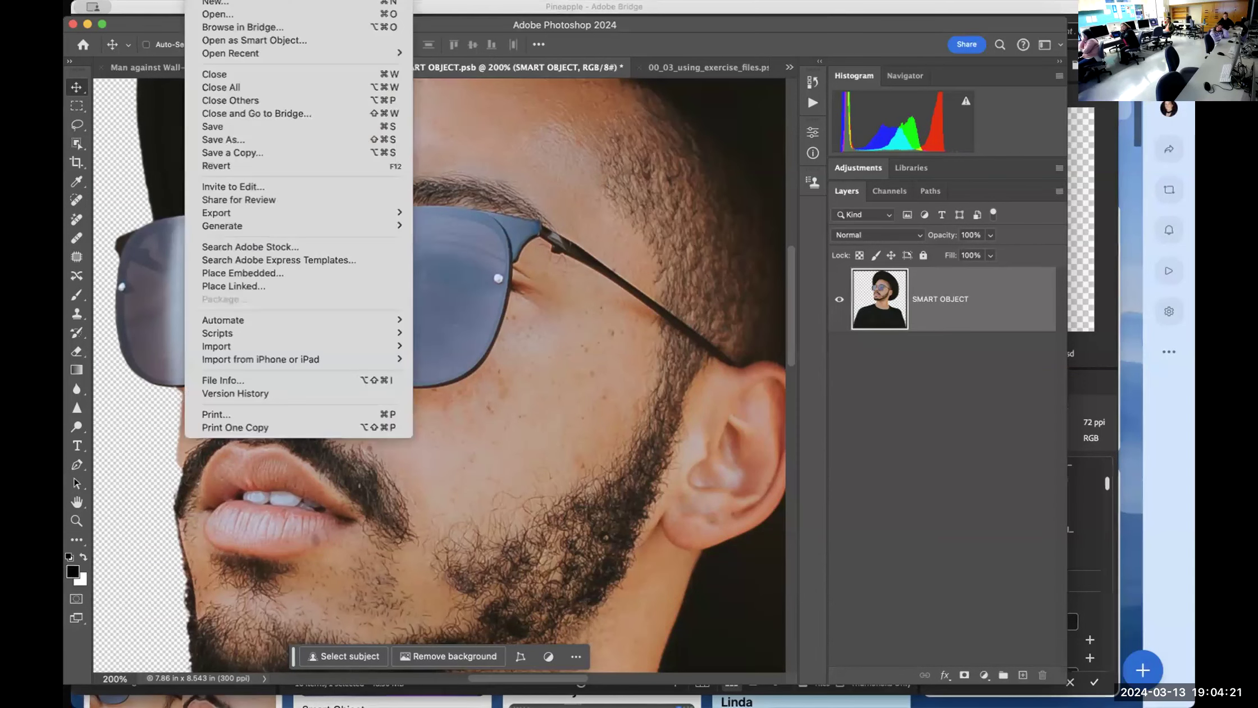
pyautogui.click(219, 127)
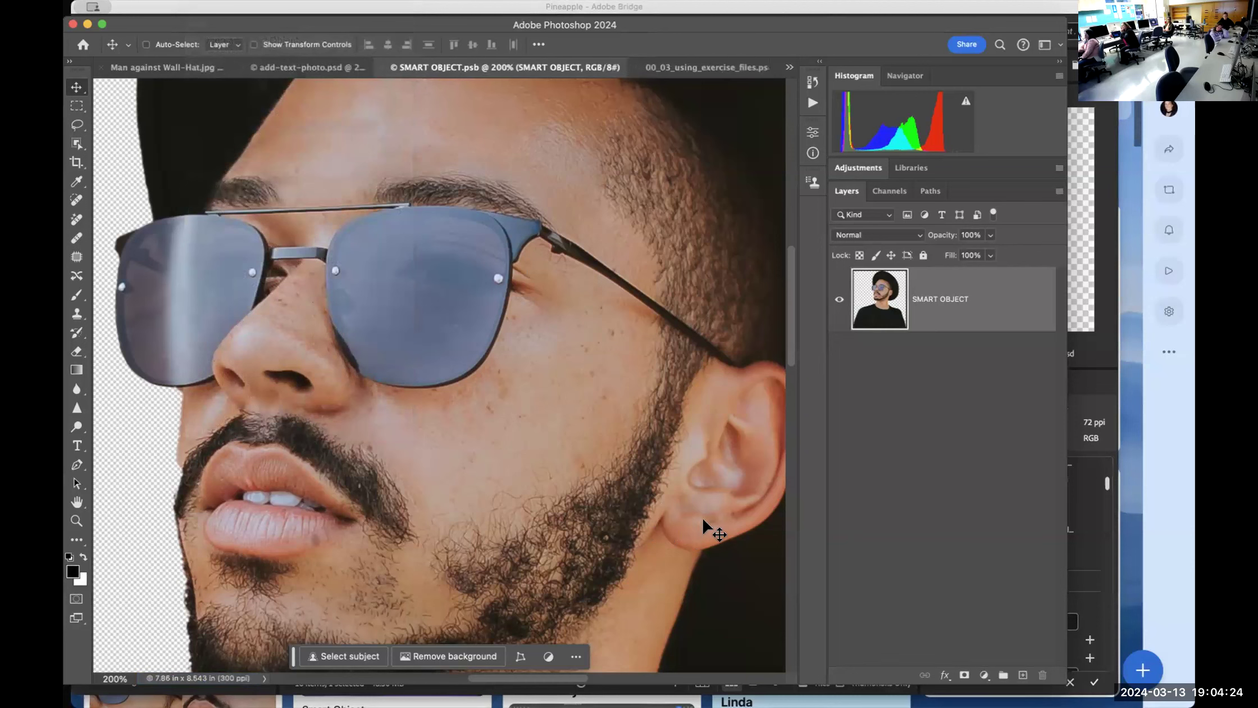
pyautogui.click(302, 68)
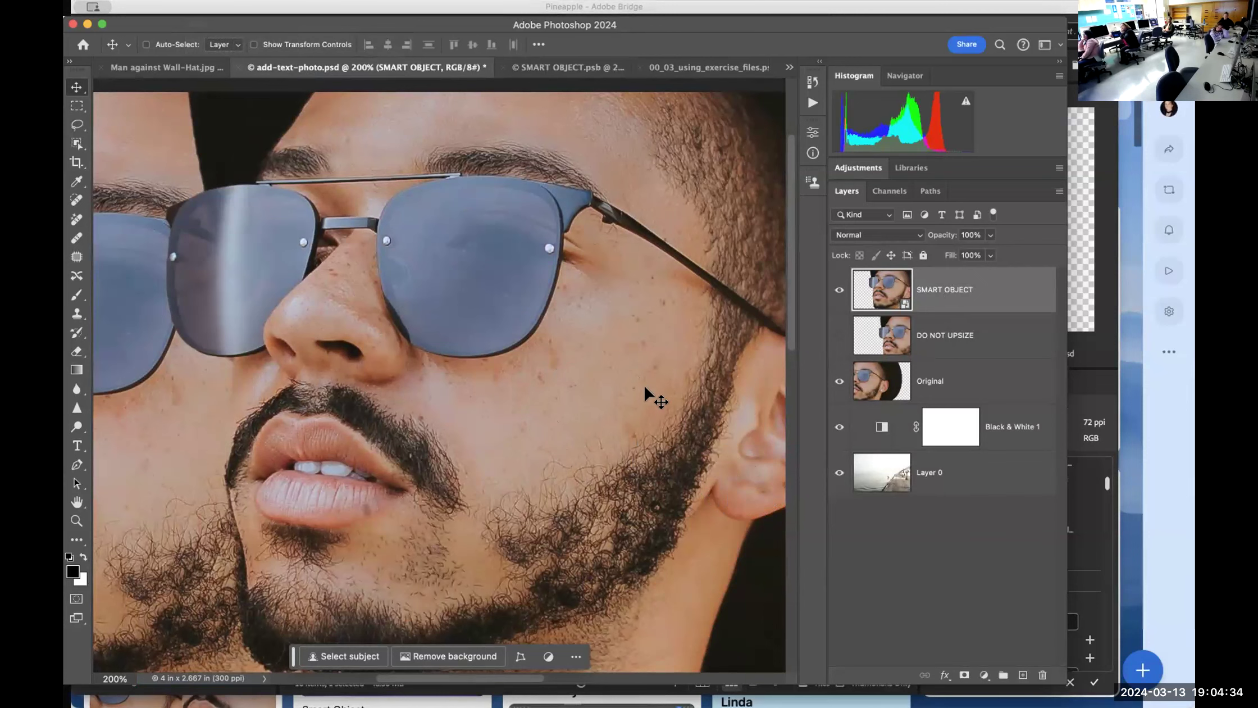
# Return to SMART OBJECT.psb and undo the latest Spot Healing Brush strokes on the ear studs and cheek
pyautogui.click(556, 68)
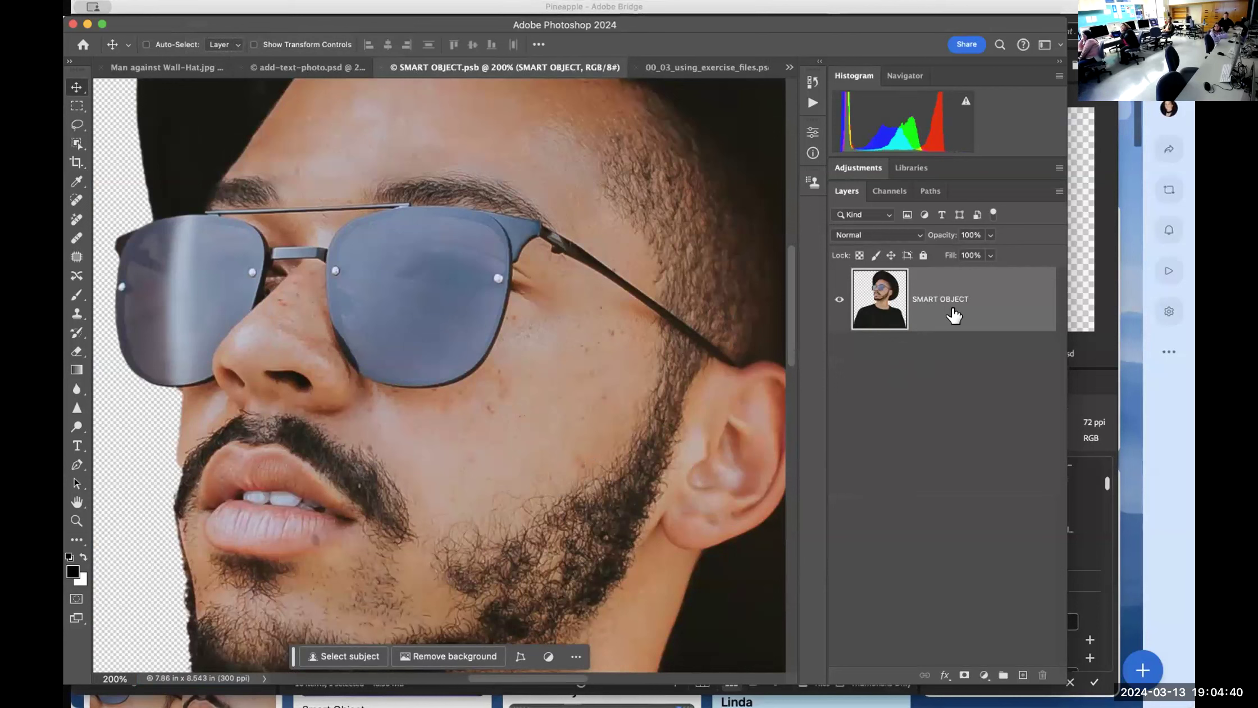
pyautogui.press('super+z')
pyautogui.press('super+z')
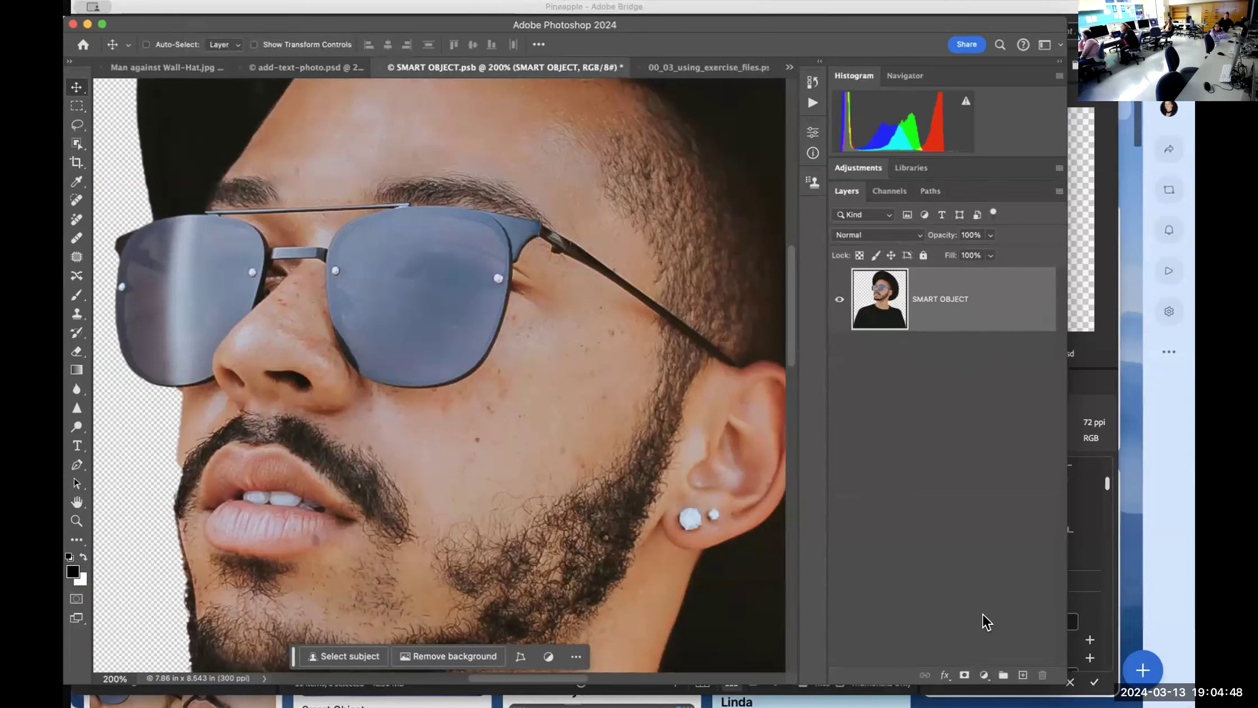
# Add a blank layer in SMART OBJECT.psb and remove the ear studs on it with the Spot Healing Brush sampling all layers
pyautogui.click(1020, 675)
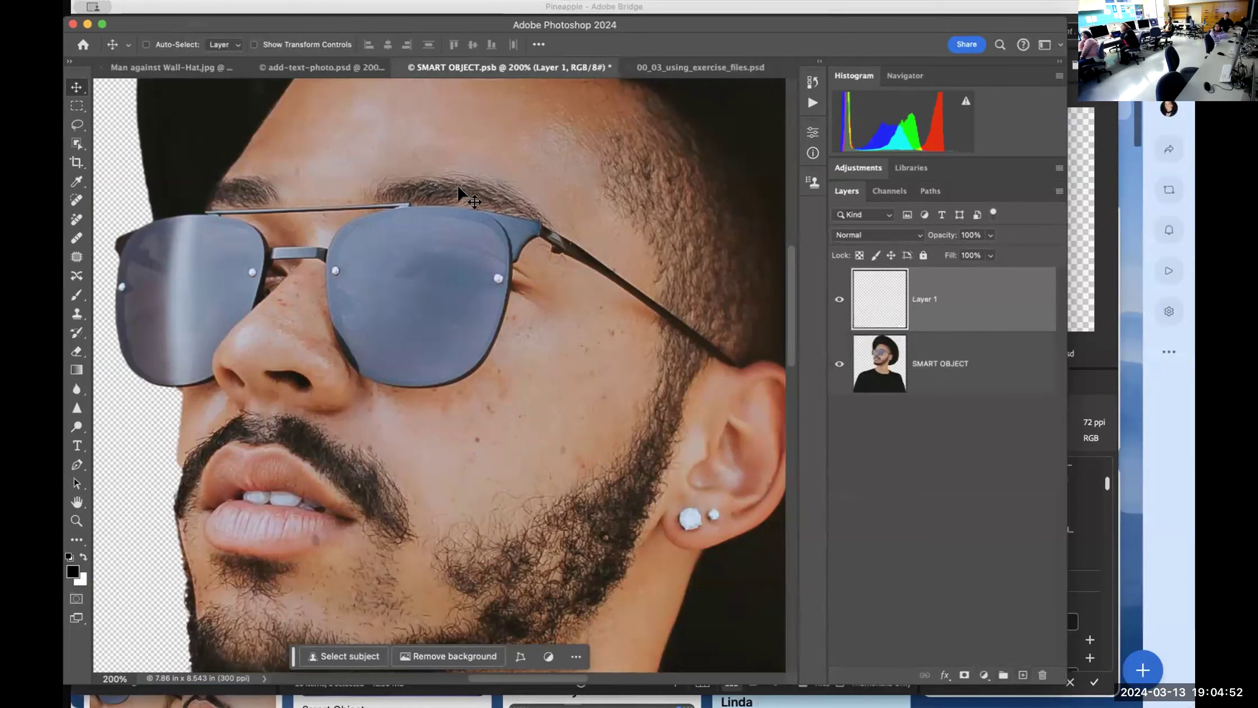
pyautogui.click(77, 200)
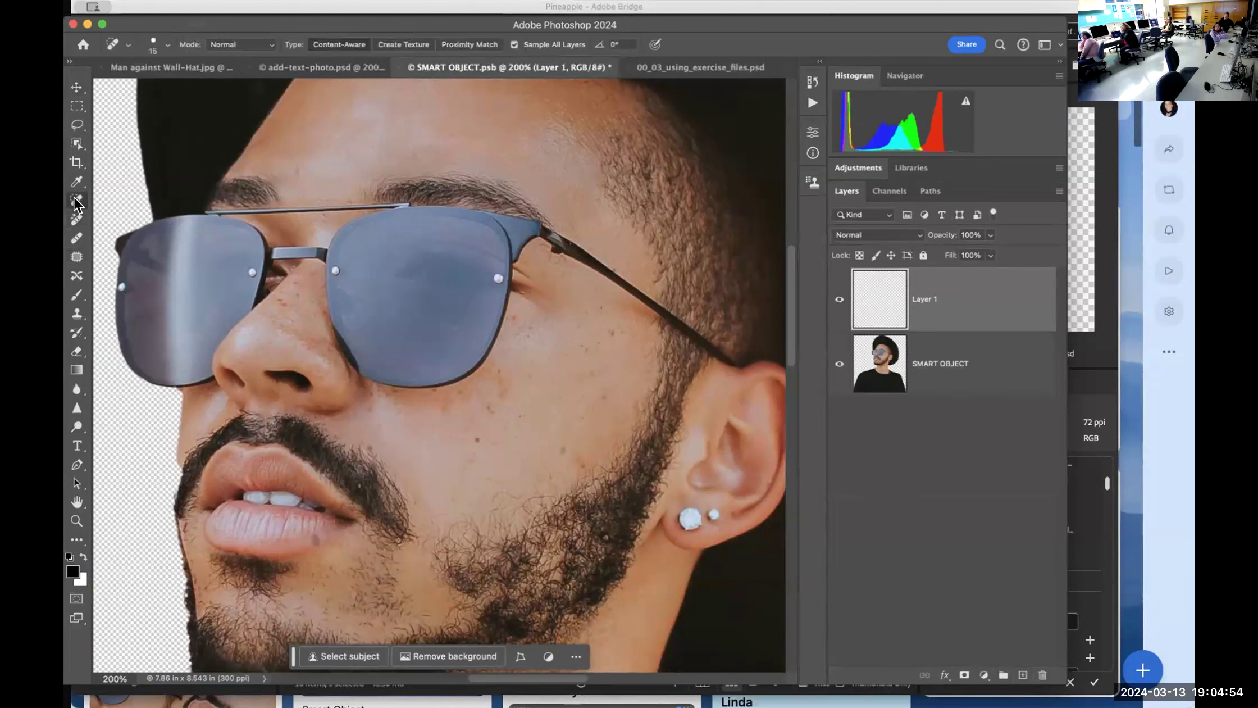
pyautogui.moveTo(689, 515)
pyautogui.mouseDown()
pyautogui.moveTo(679, 531)
pyautogui.moveTo(689, 510)
pyautogui.mouseUp()
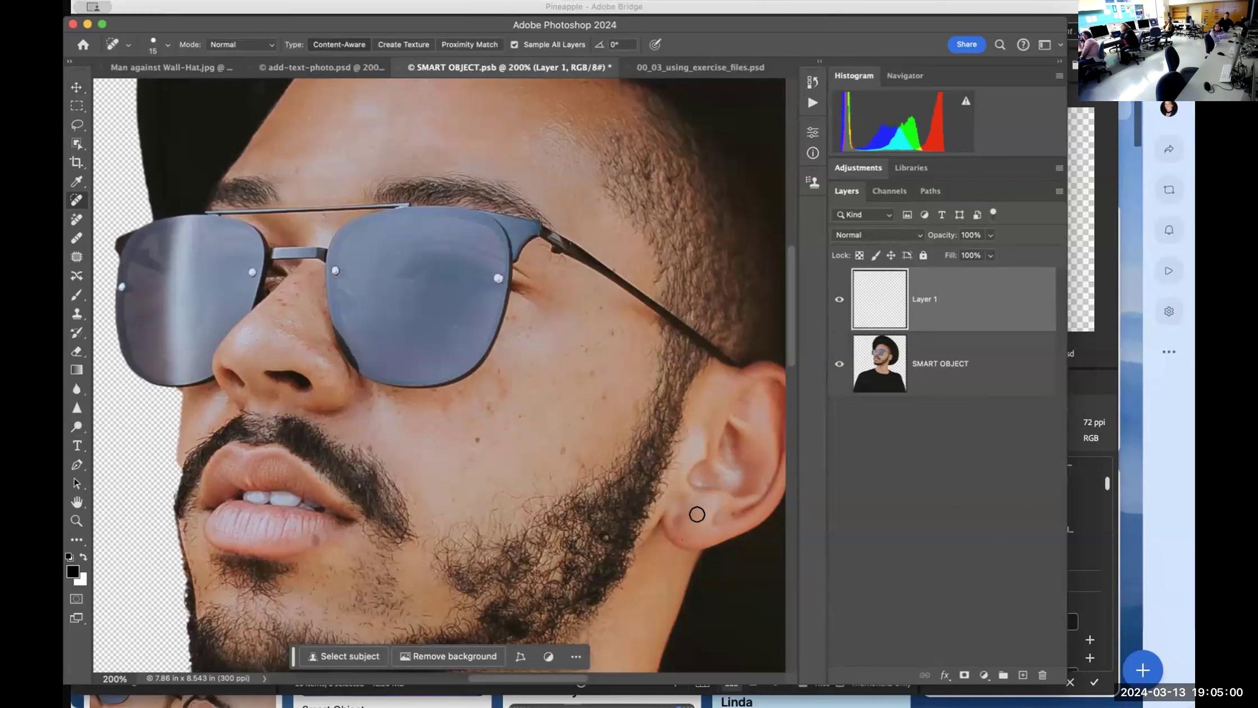
pyautogui.click(685, 507)
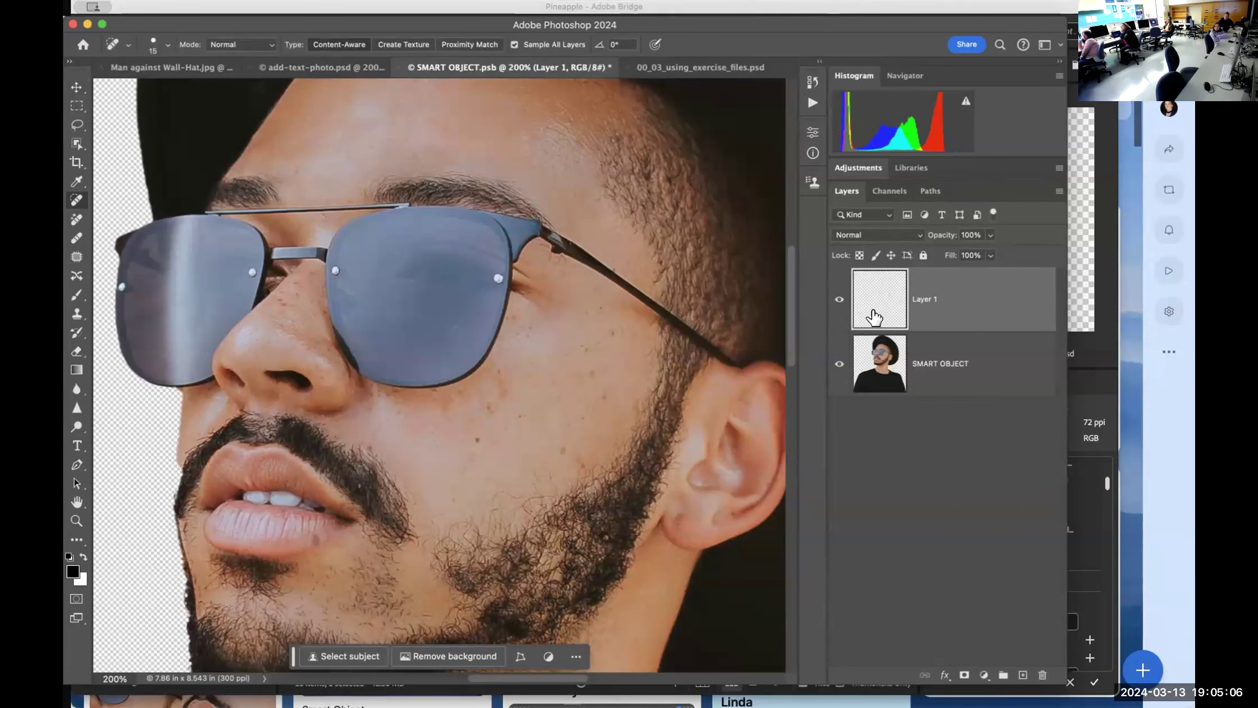
# Revert SMART OBJECT.psb to its opening snapshot, then heal out the ear studs on the photo layer and save the change into add-text-photo.psd
pyautogui.click(813, 82)
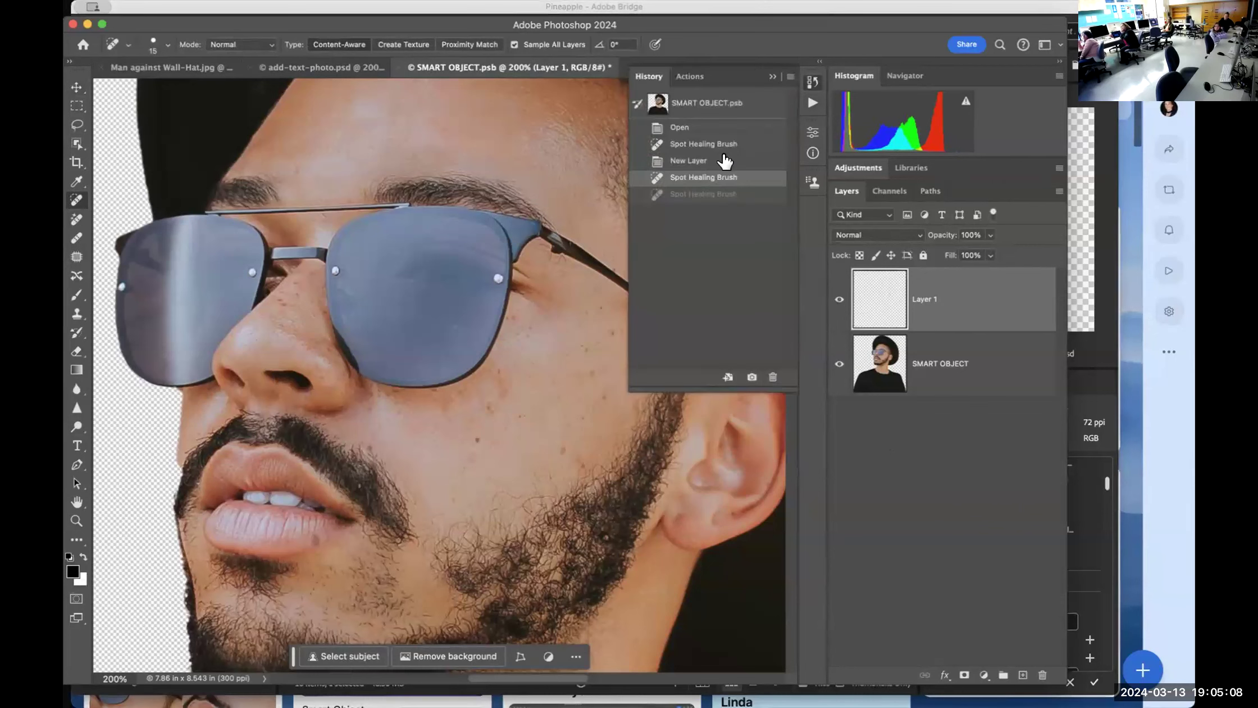
pyautogui.click(706, 104)
pyautogui.moveTo(688, 512); pyautogui.dragTo(709, 514)
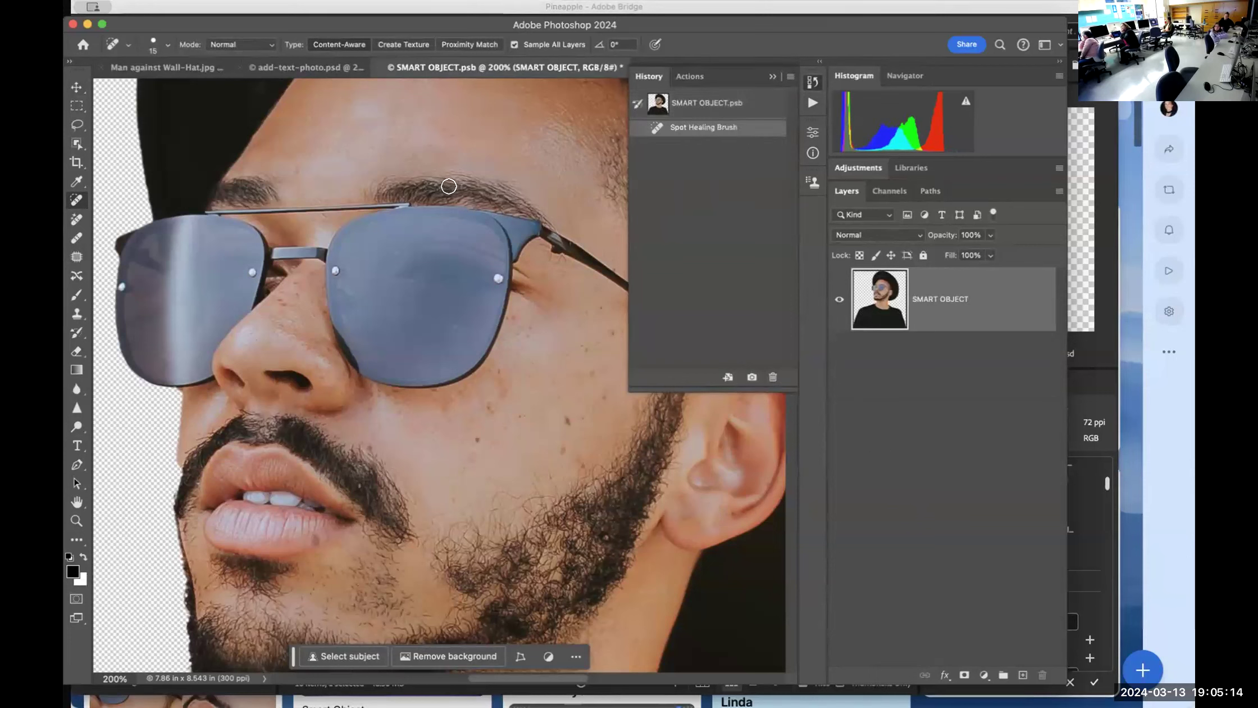
pyautogui.click(294, 66)
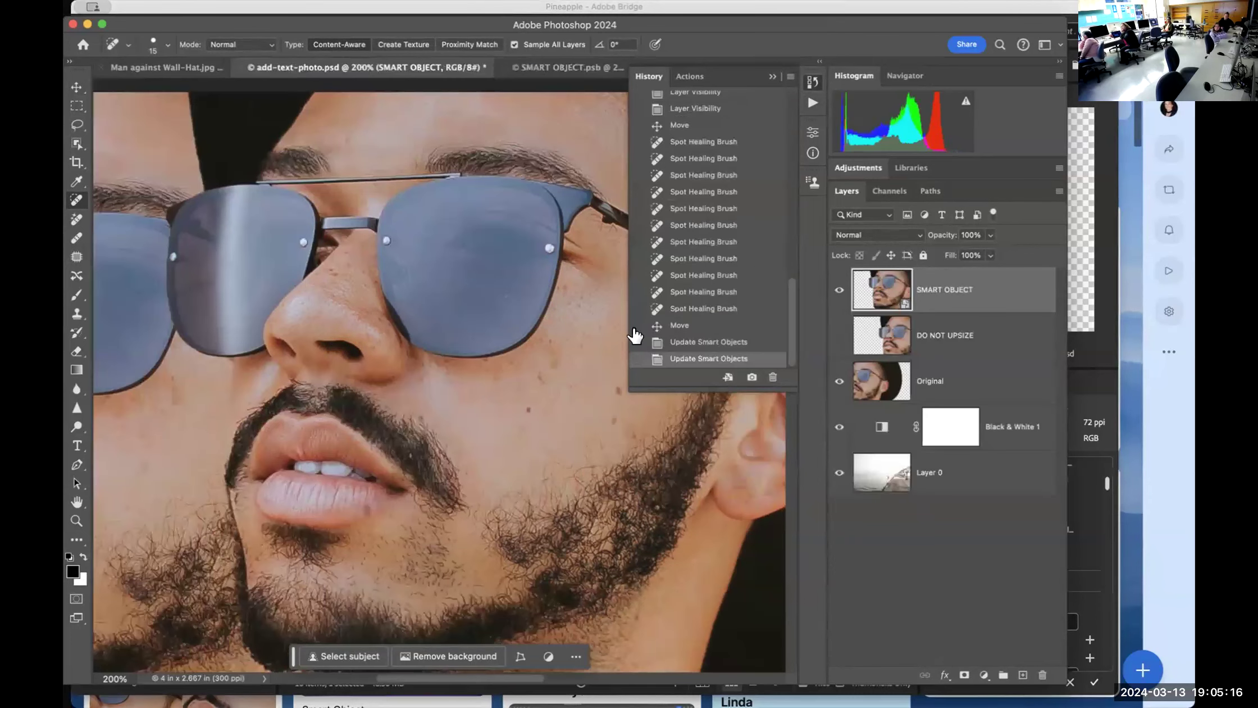
pyautogui.click(772, 77)
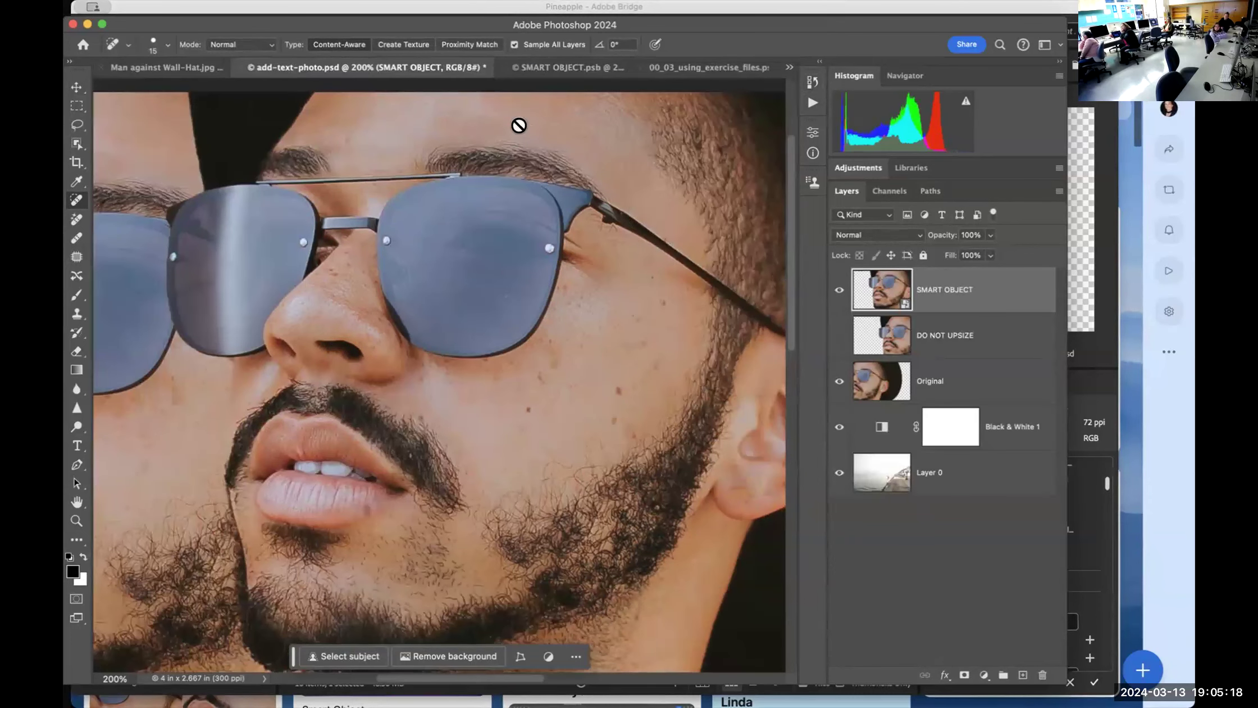
# Add a Vibrance adjustment layer in SMART OBJECT.psb with Vibrance and Saturation both at +100
pyautogui.click(574, 68)
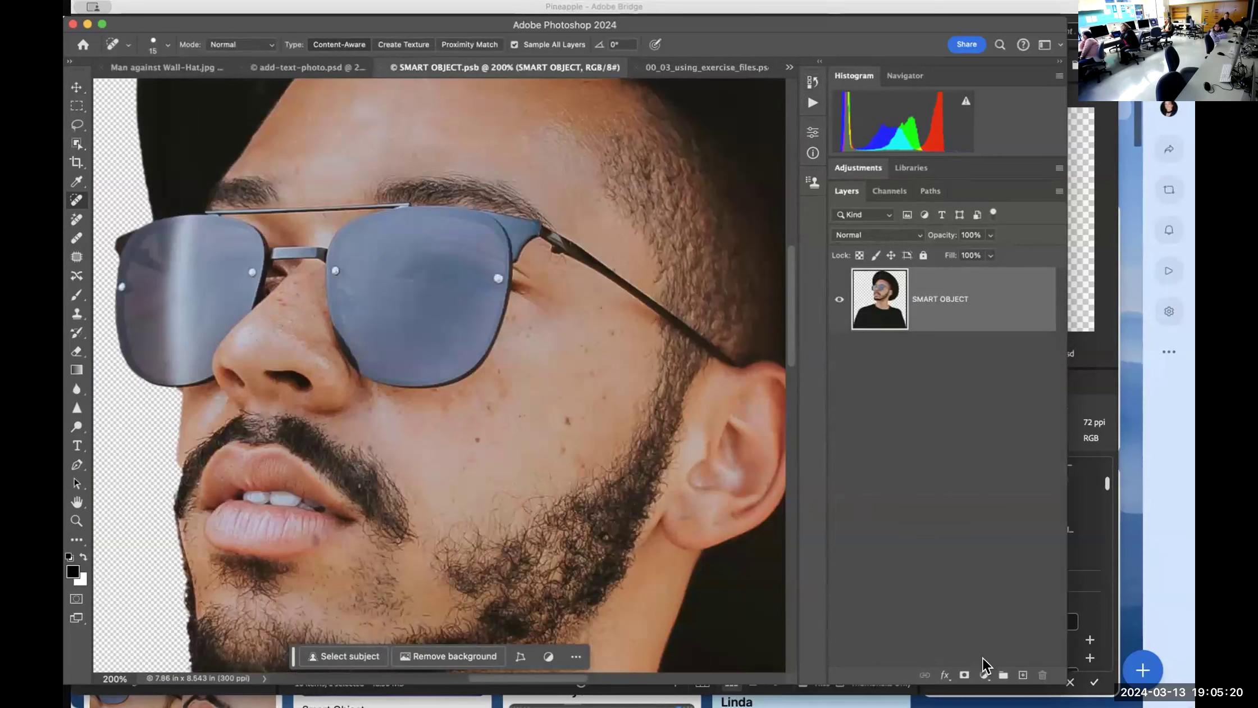
pyautogui.click(984, 674)
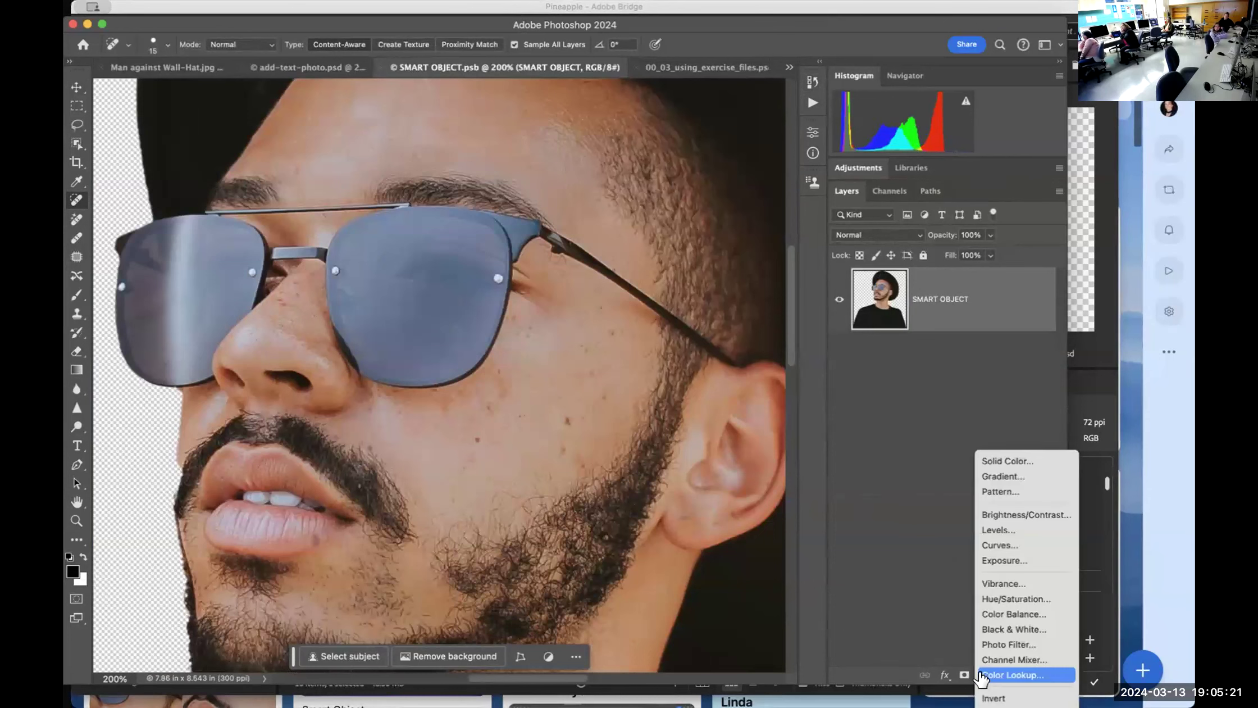
pyautogui.click(1008, 584)
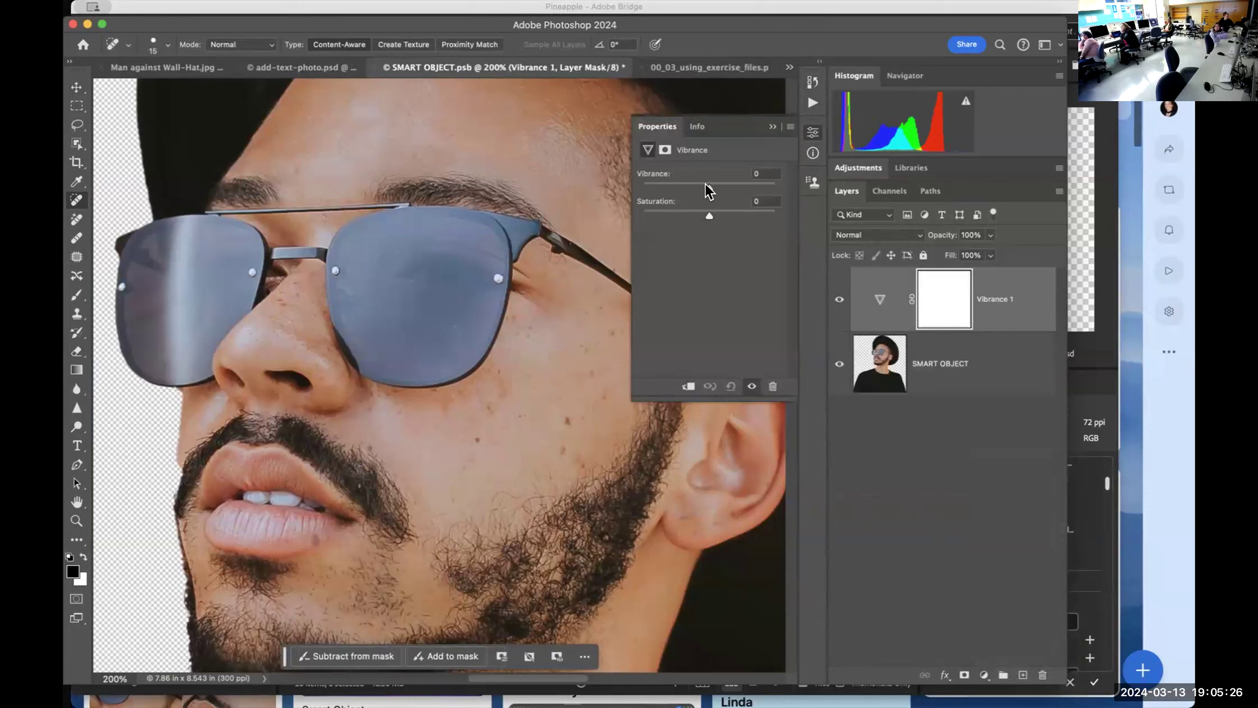
pyautogui.moveTo(708, 215); pyautogui.dragTo(777, 215)
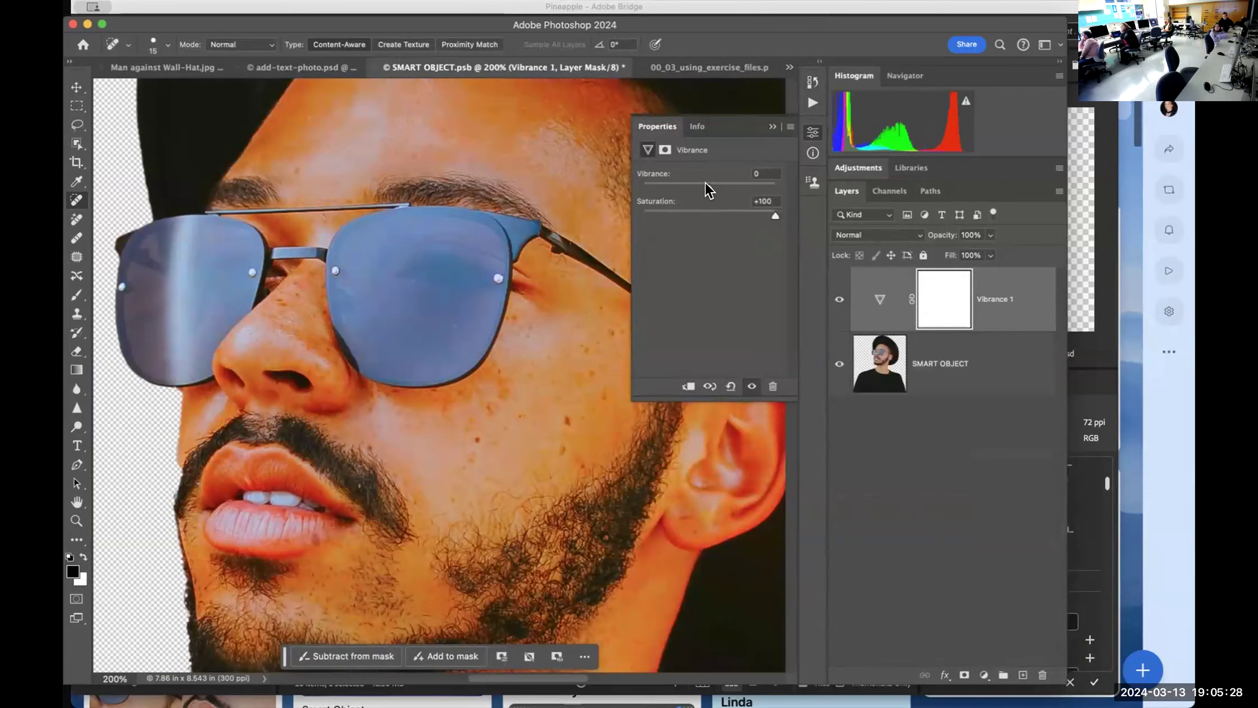
pyautogui.moveTo(707, 185); pyautogui.dragTo(797, 198)
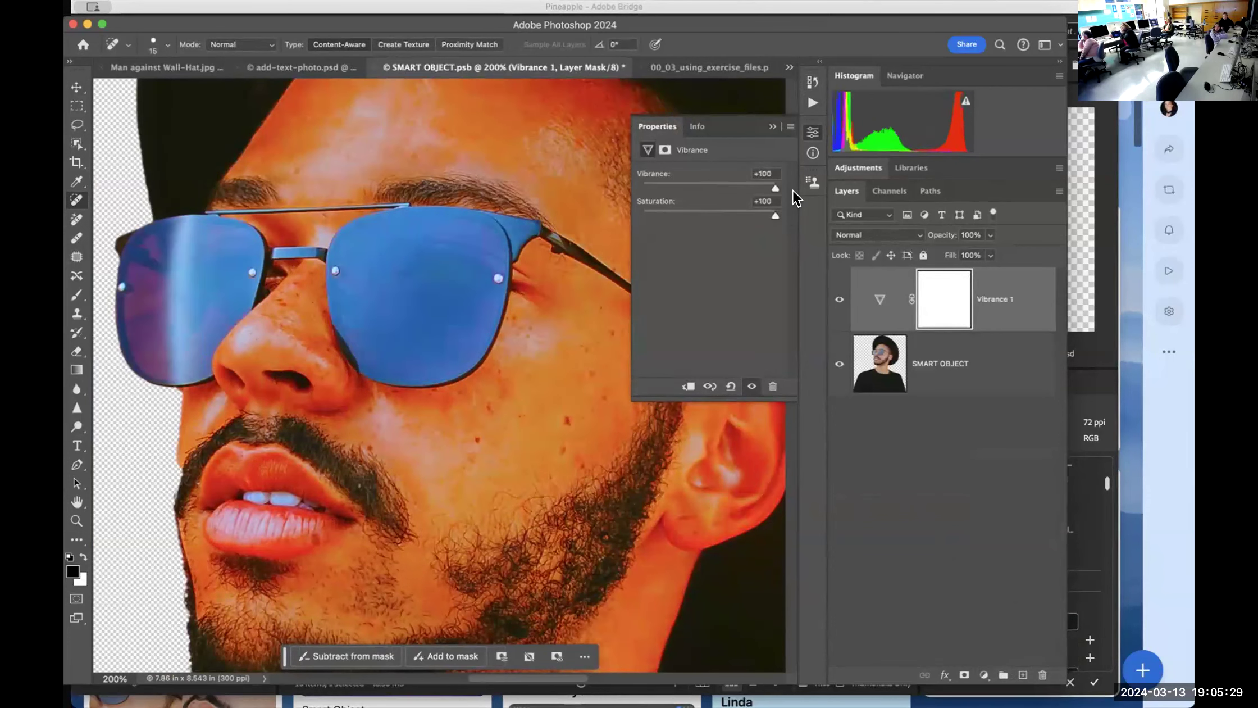
pyautogui.click(994, 475)
# Save SMART OBJECT.psb with its Vibrance adjustment and inspect the SMART OBJECT layer in add-text-photo.psd
pyautogui.click(314, 69)
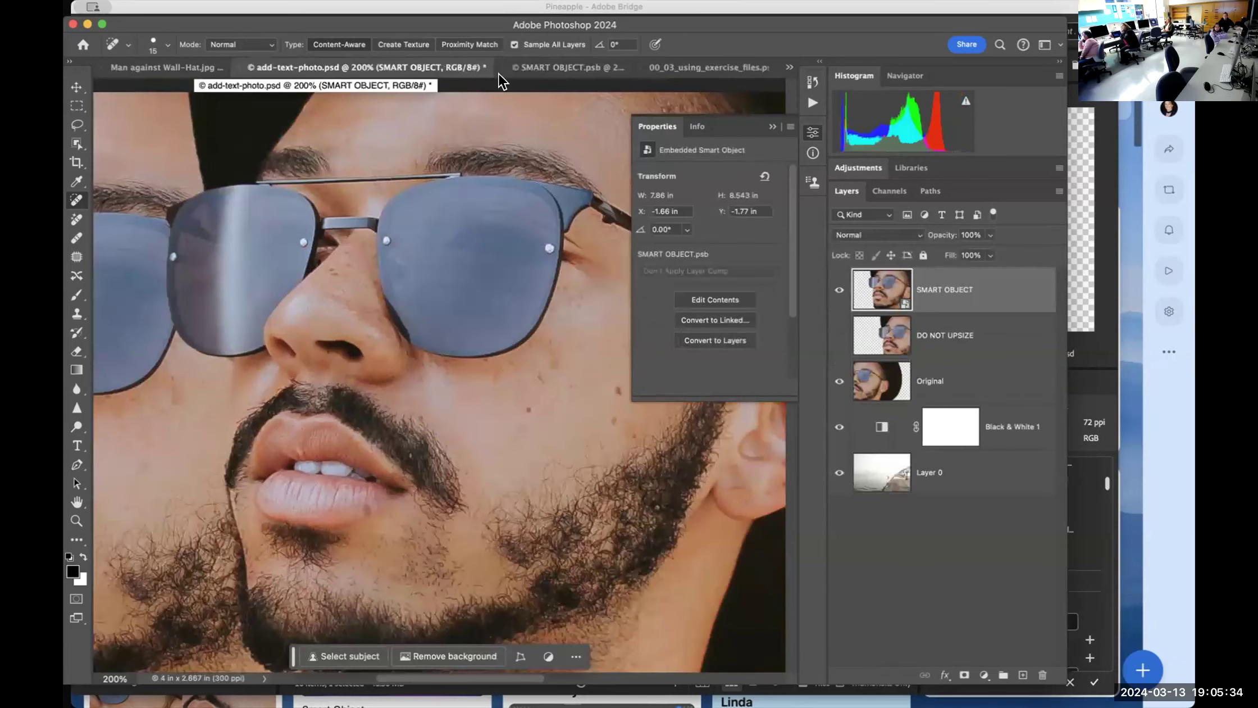
pyautogui.click(567, 69)
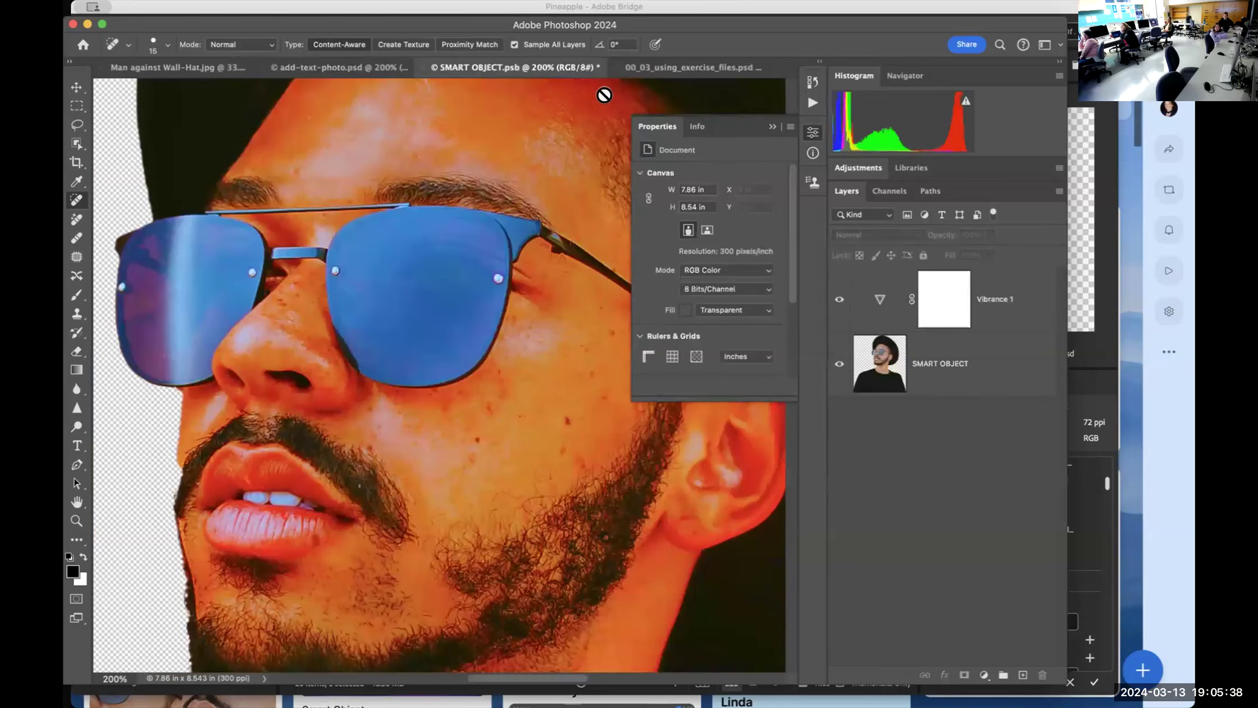
pyautogui.press('super+s')
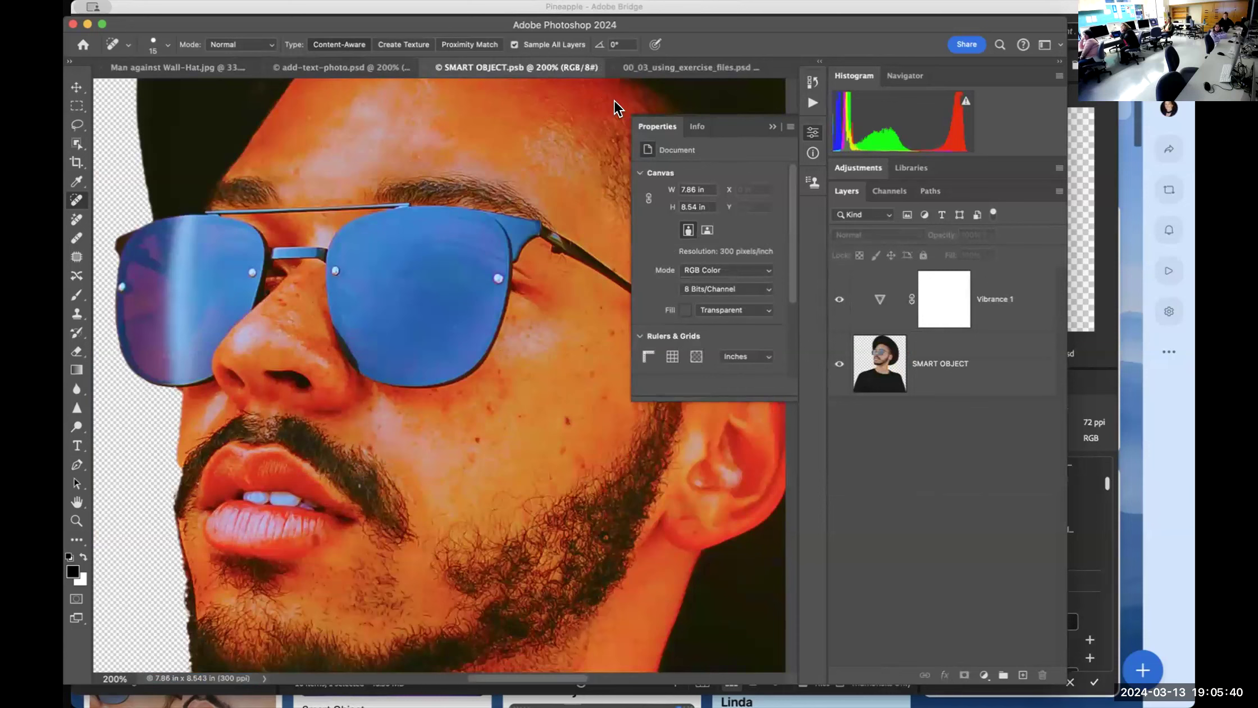
pyautogui.click(347, 67)
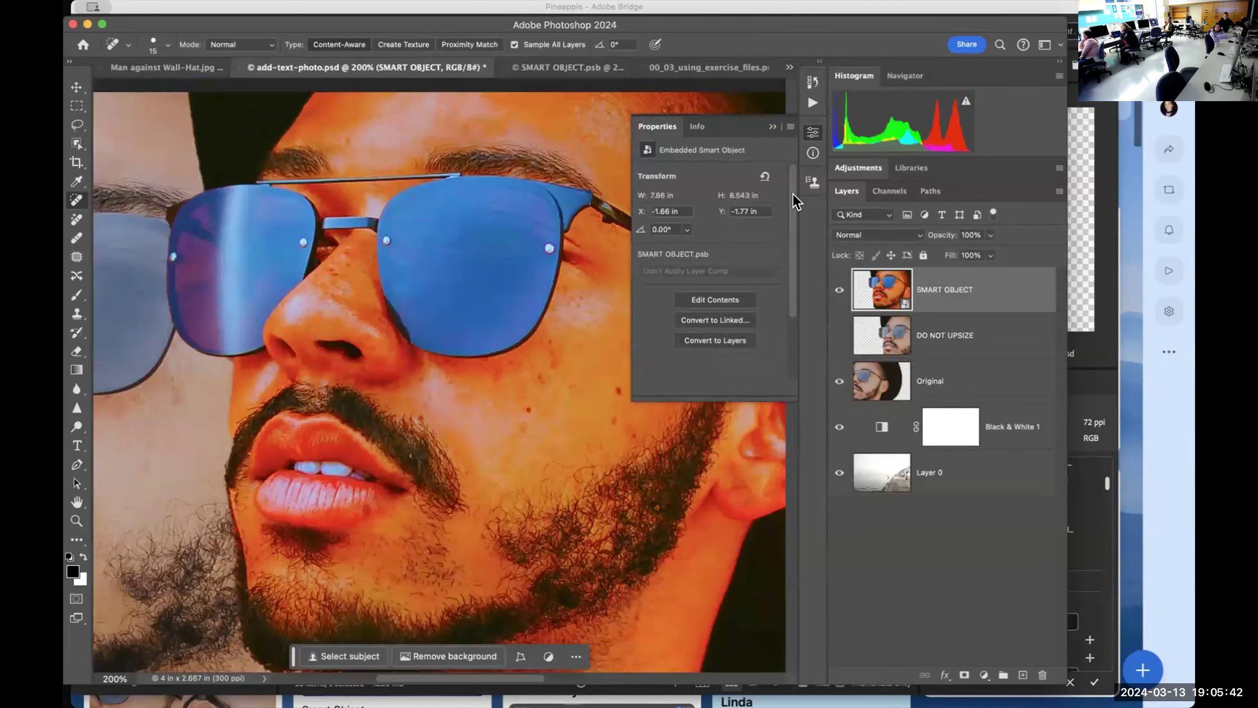
pyautogui.click(773, 126)
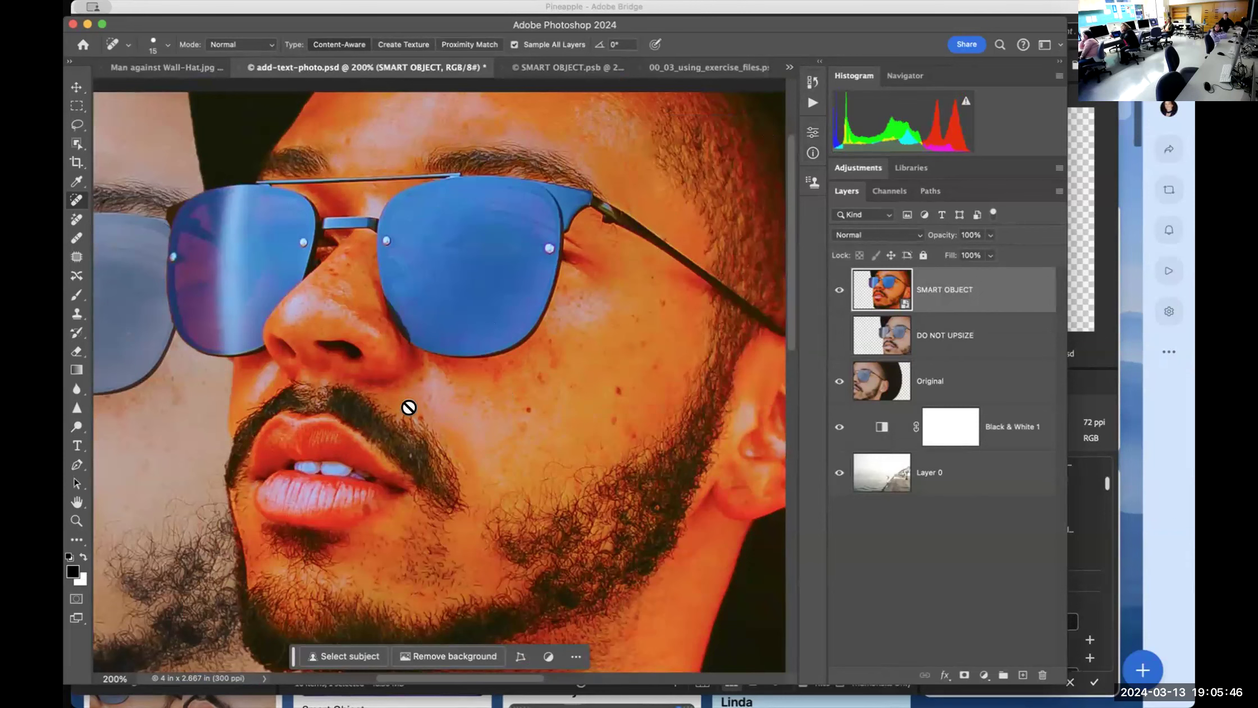
pyautogui.press('space')
pyautogui.moveTo(365, 407); pyautogui.dragTo(466, 402)
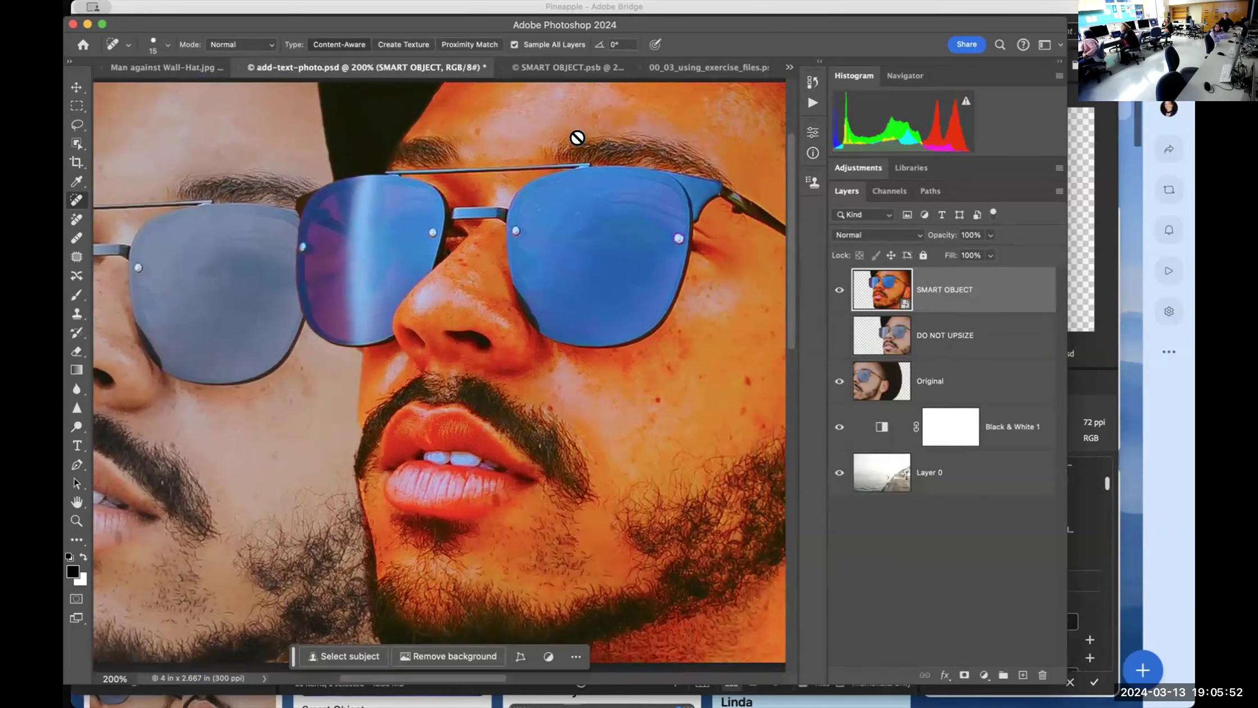
# Close SMART OBJECT.psb, reopen it from the SMART OBJECT layer to examine its history, and close it again
pyautogui.click(577, 68)
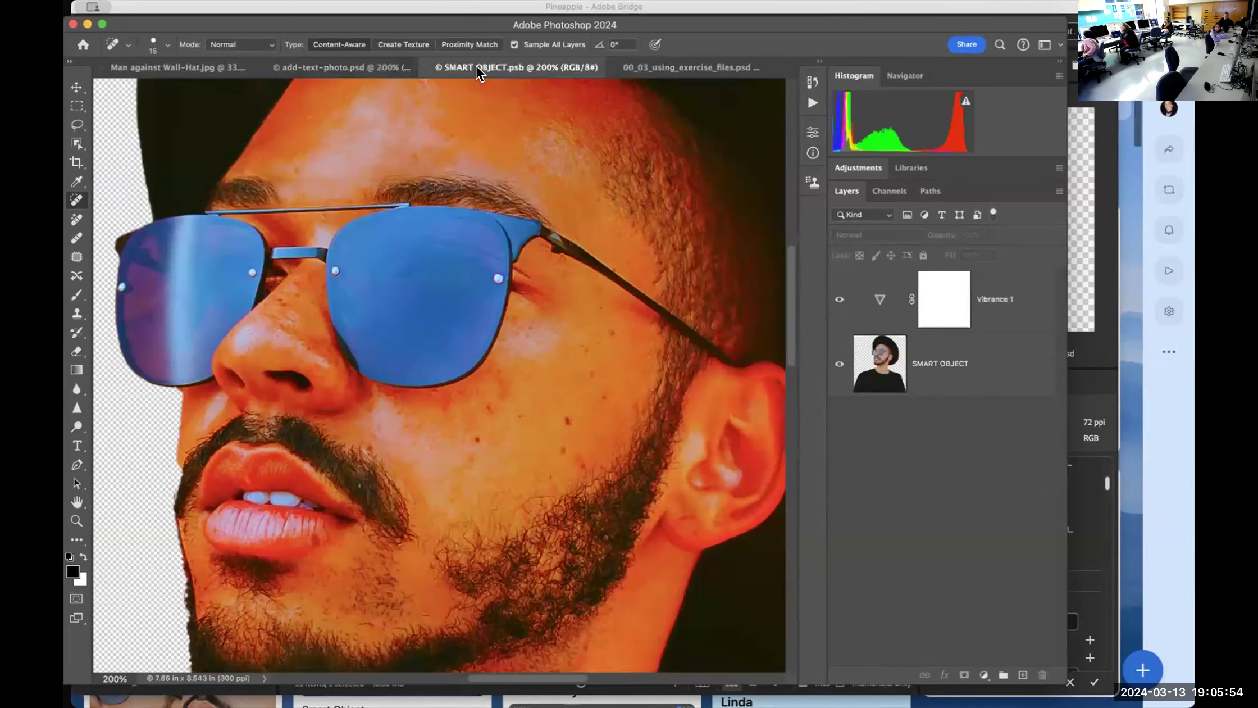
pyautogui.click(422, 66)
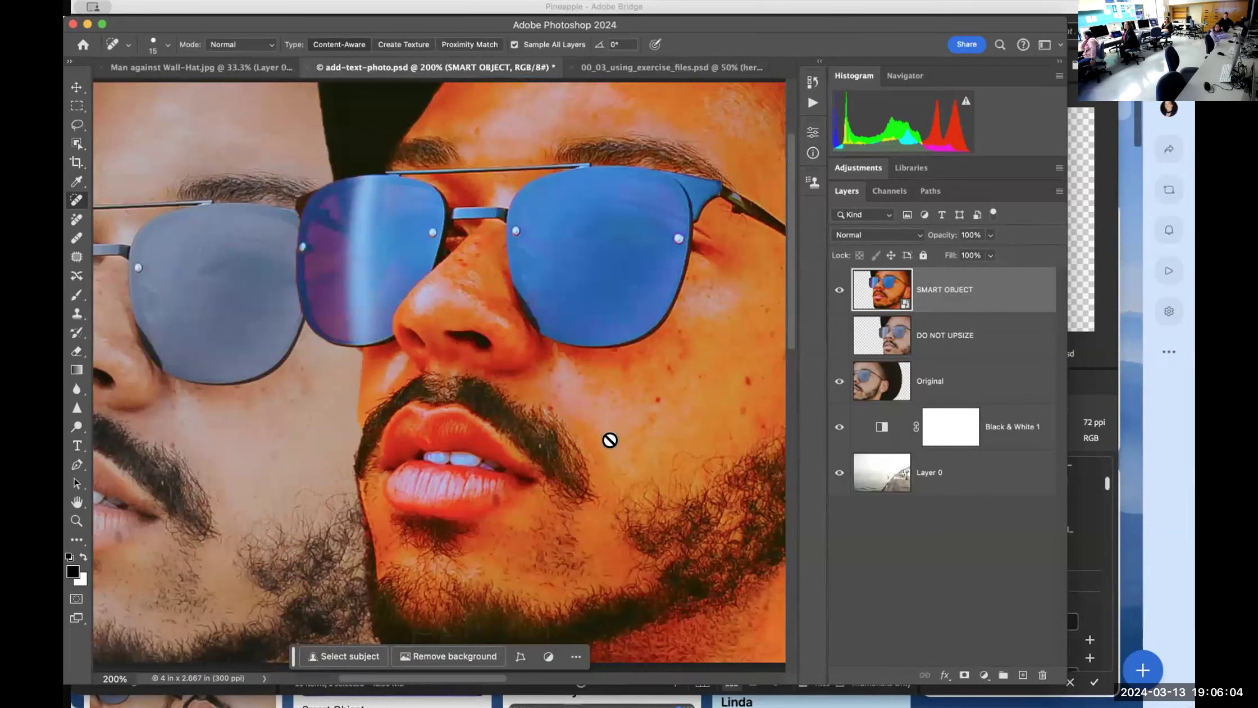
pyautogui.doubleClick(900, 306)
pyautogui.click(814, 84)
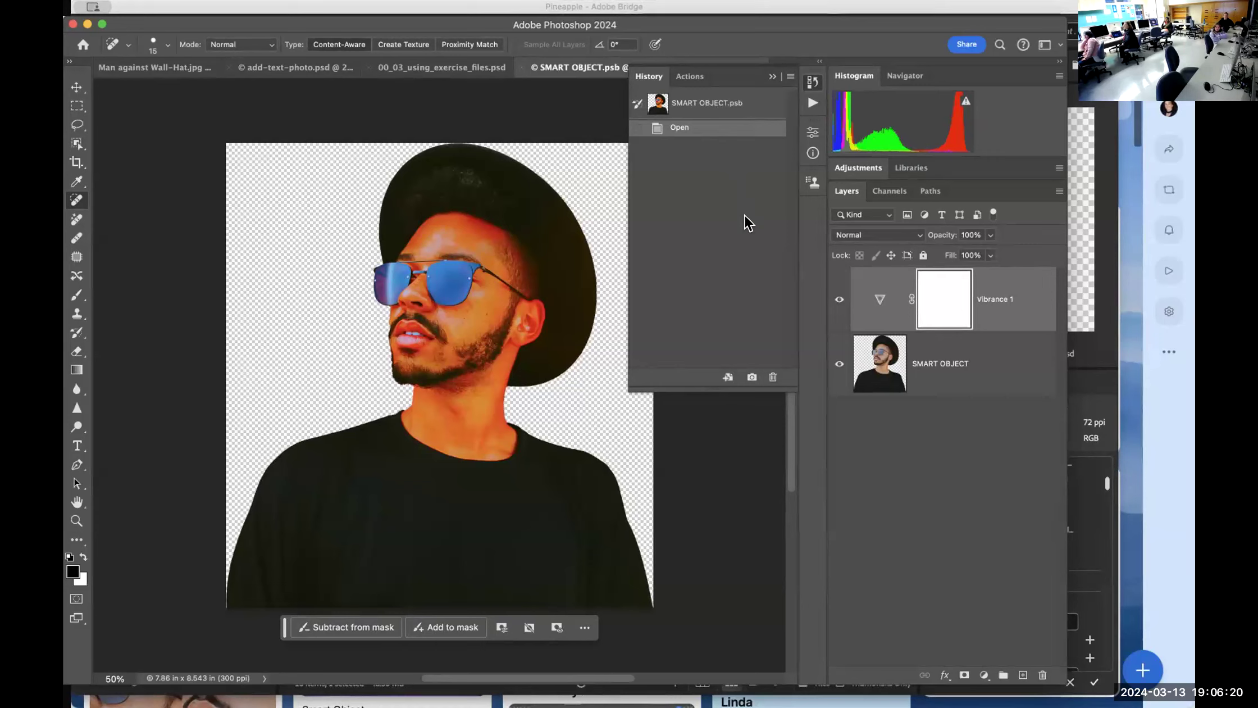
pyautogui.click(774, 76)
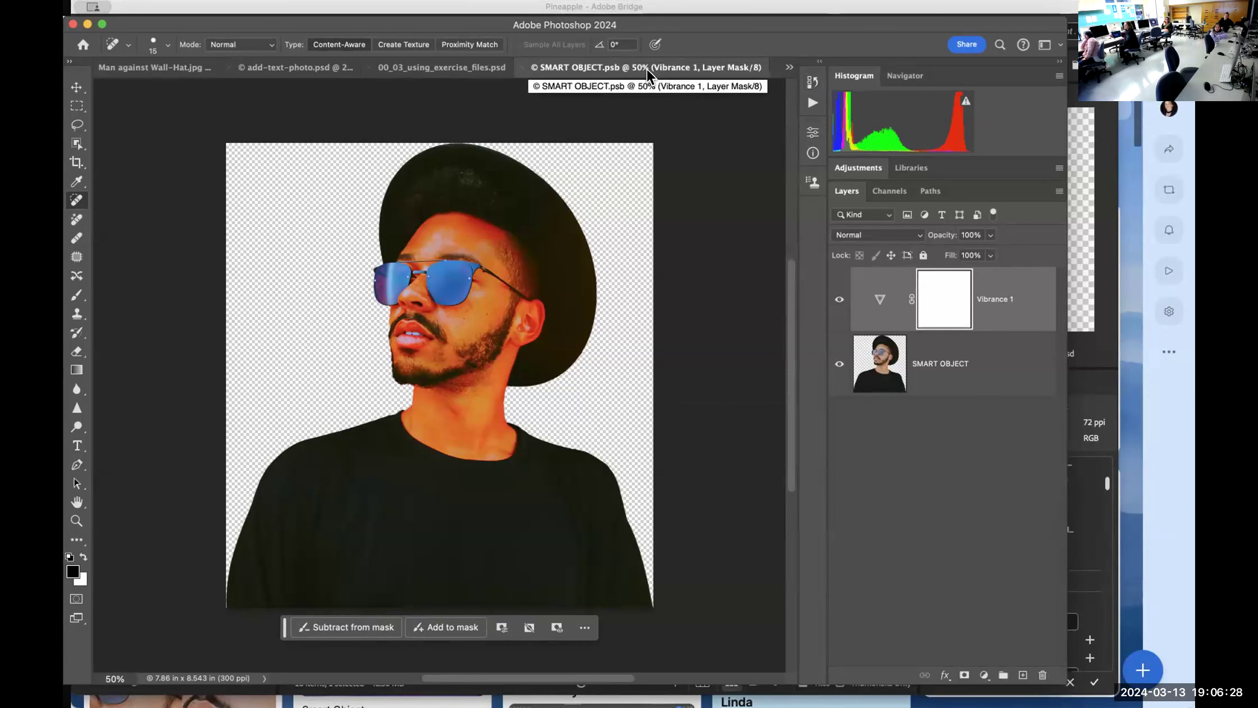
pyautogui.click(521, 67)
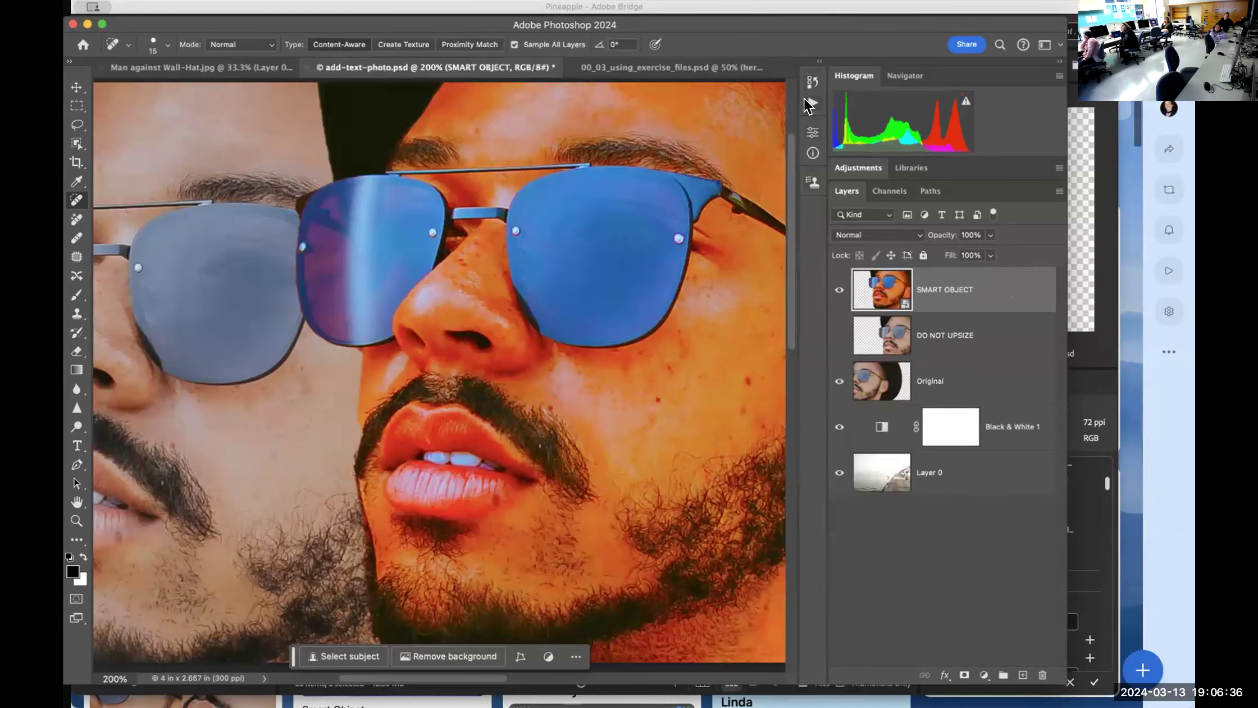
# Step add-text-photo.psd back in its history to the second-to-last Update Smart Objects state
pyautogui.click(813, 84)
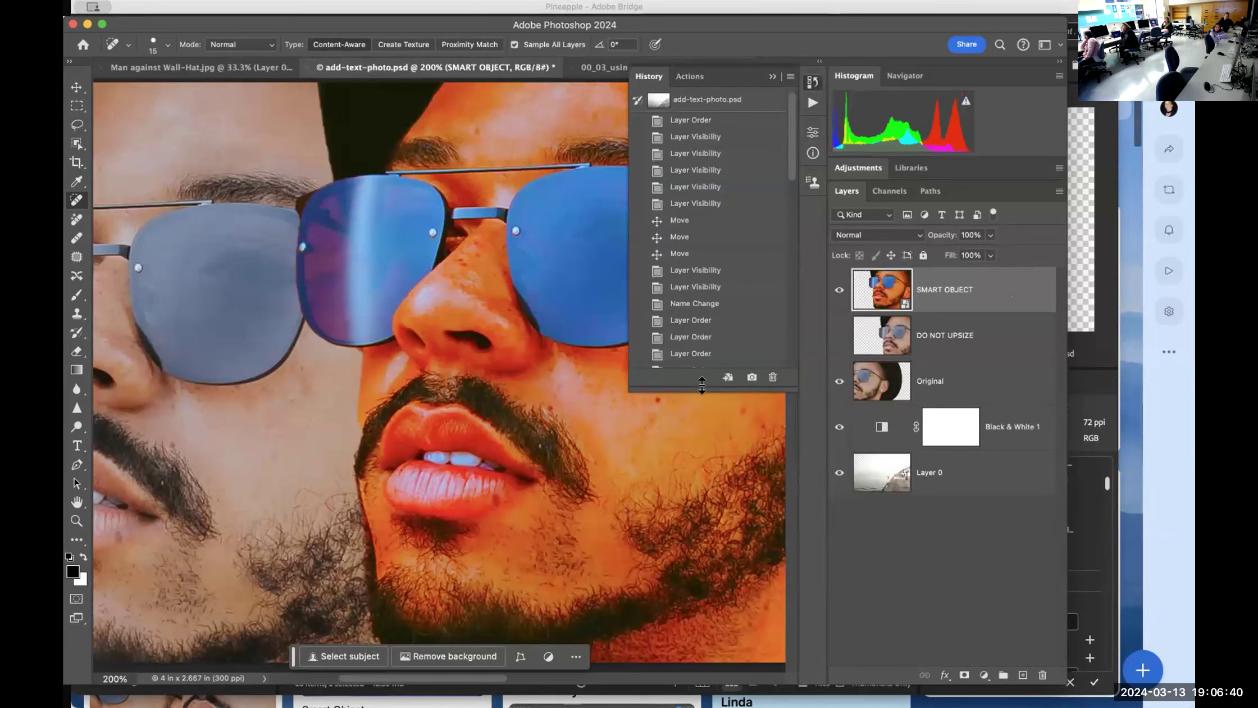
pyautogui.moveTo(702, 385); pyautogui.dragTo(702, 536)
pyautogui.scroll(-10, 702, 444)
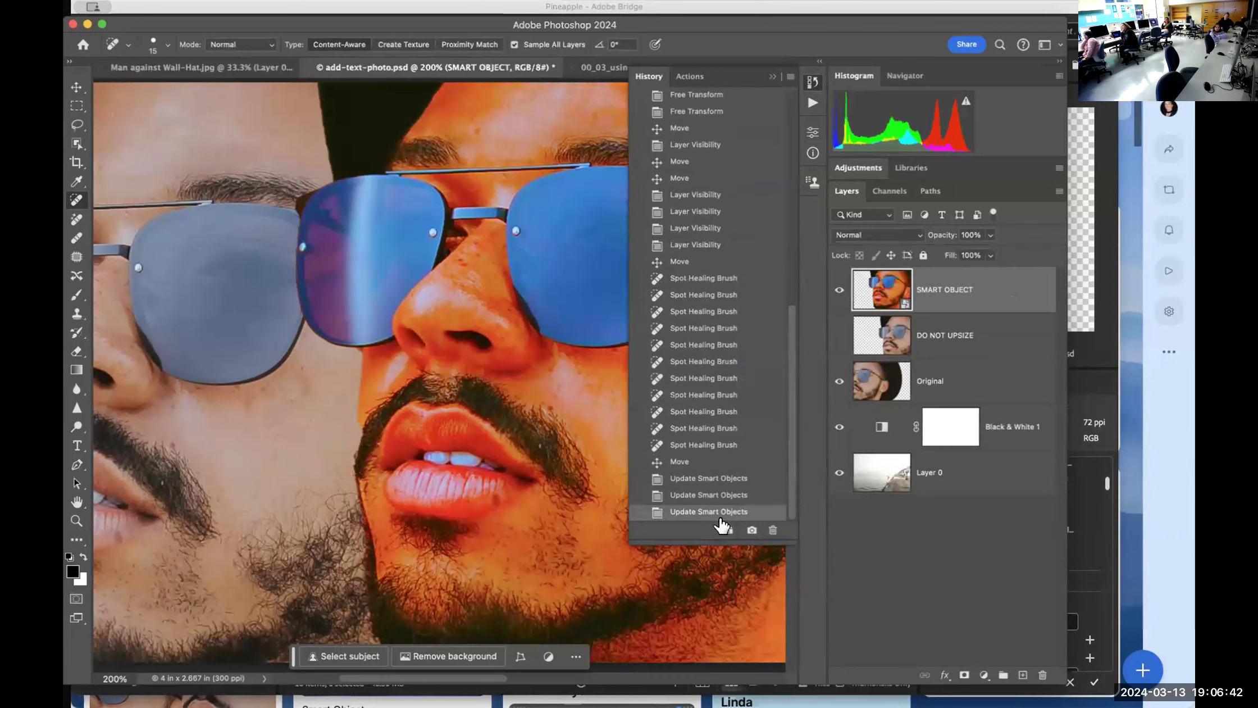
pyautogui.click(692, 495)
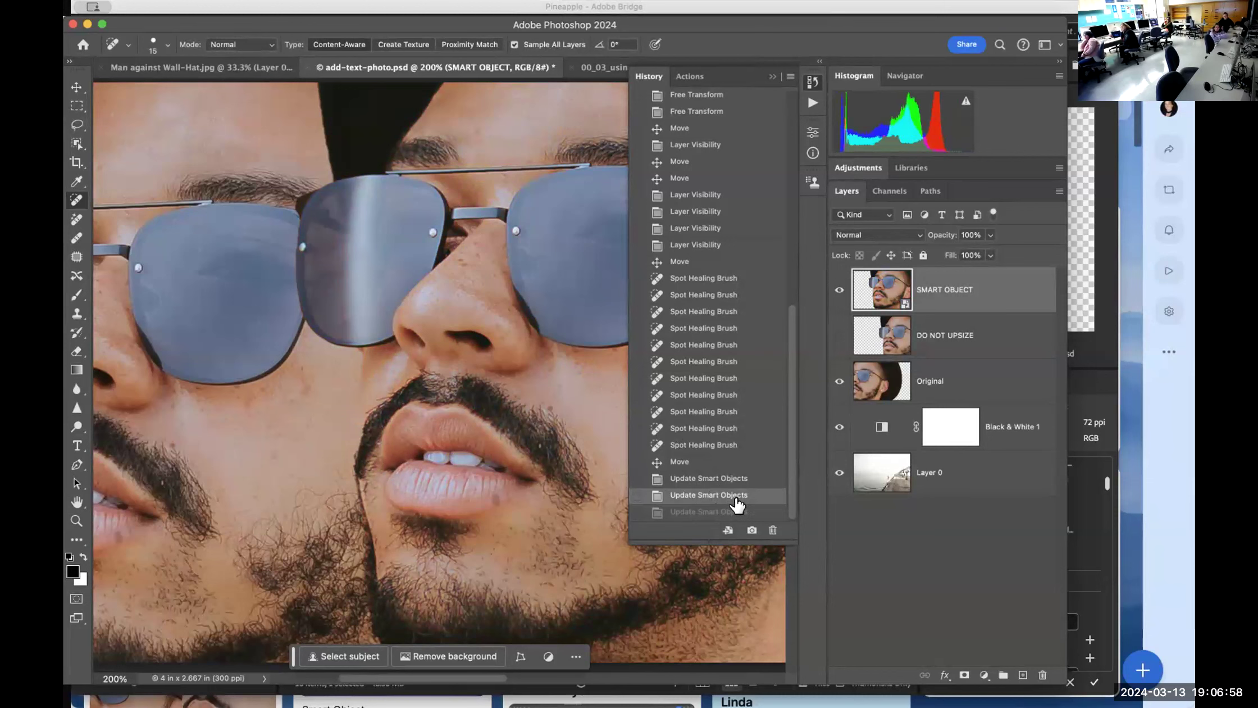
pyautogui.click(773, 77)
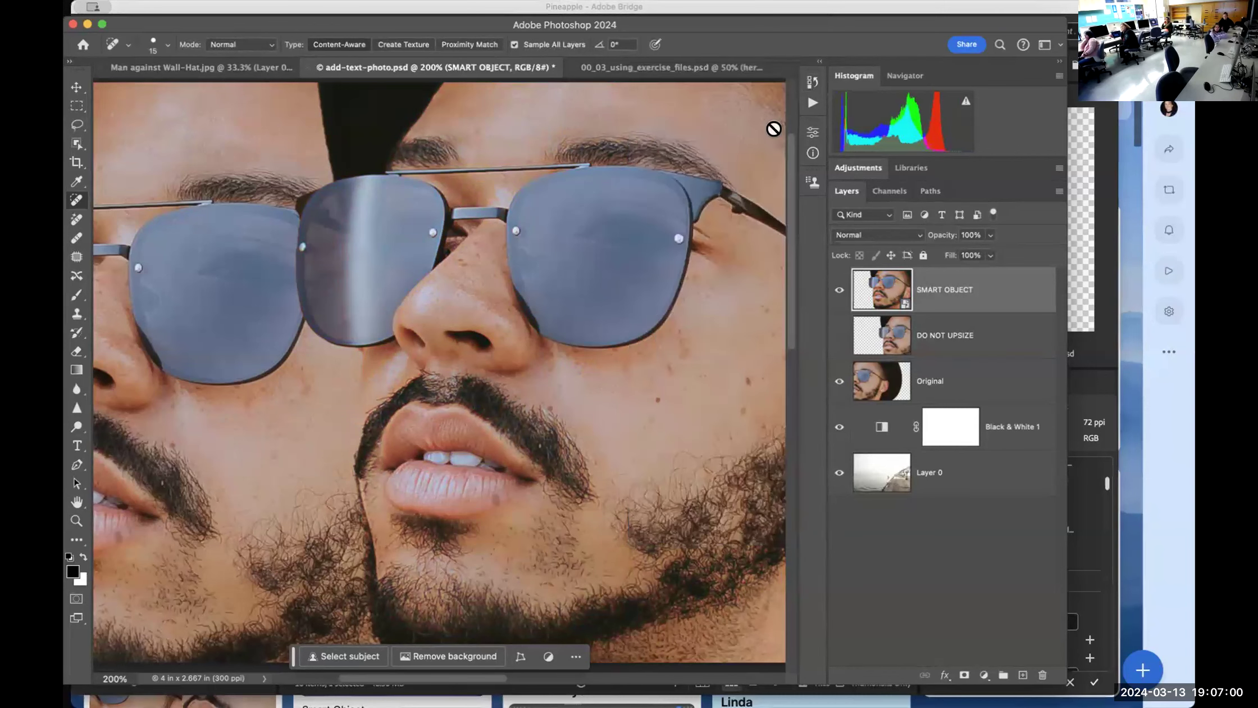
pyautogui.moveTo(716, 452); pyautogui.dragTo(528, 441)
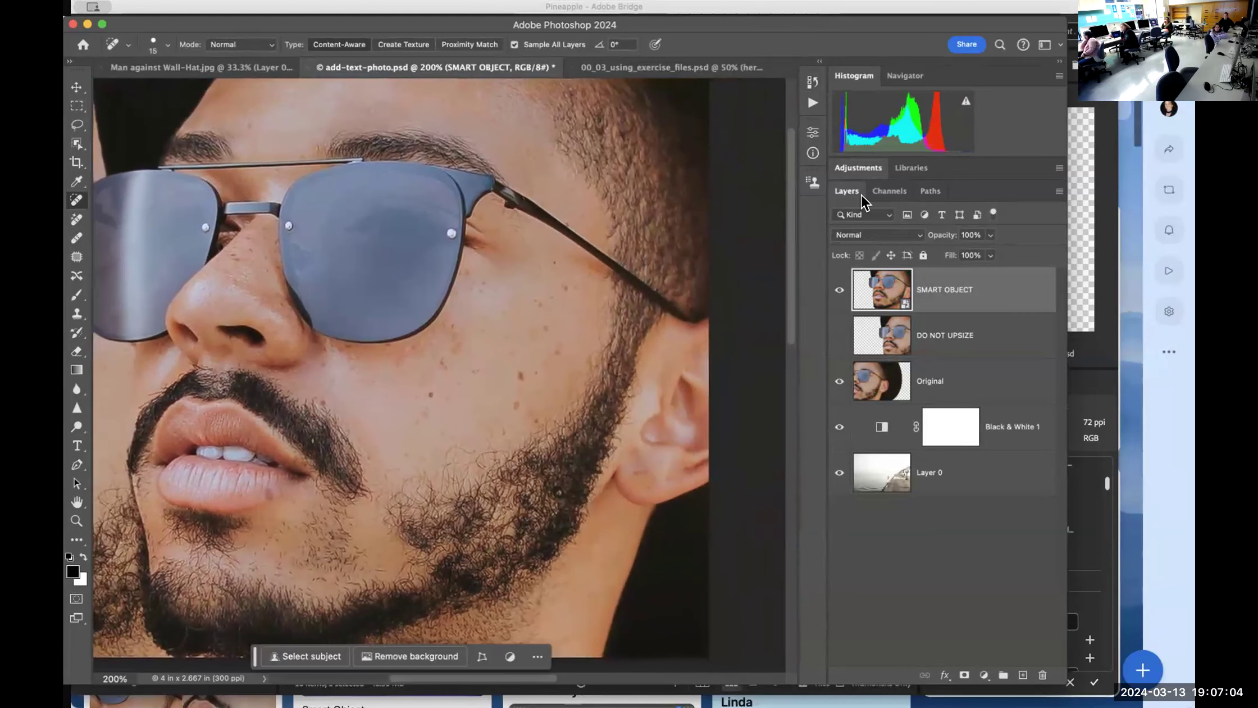
# Examine the history of the SMART OBJECT layer's contents file and compare it with the history of add-text-photo.psd
pyautogui.click(813, 82)
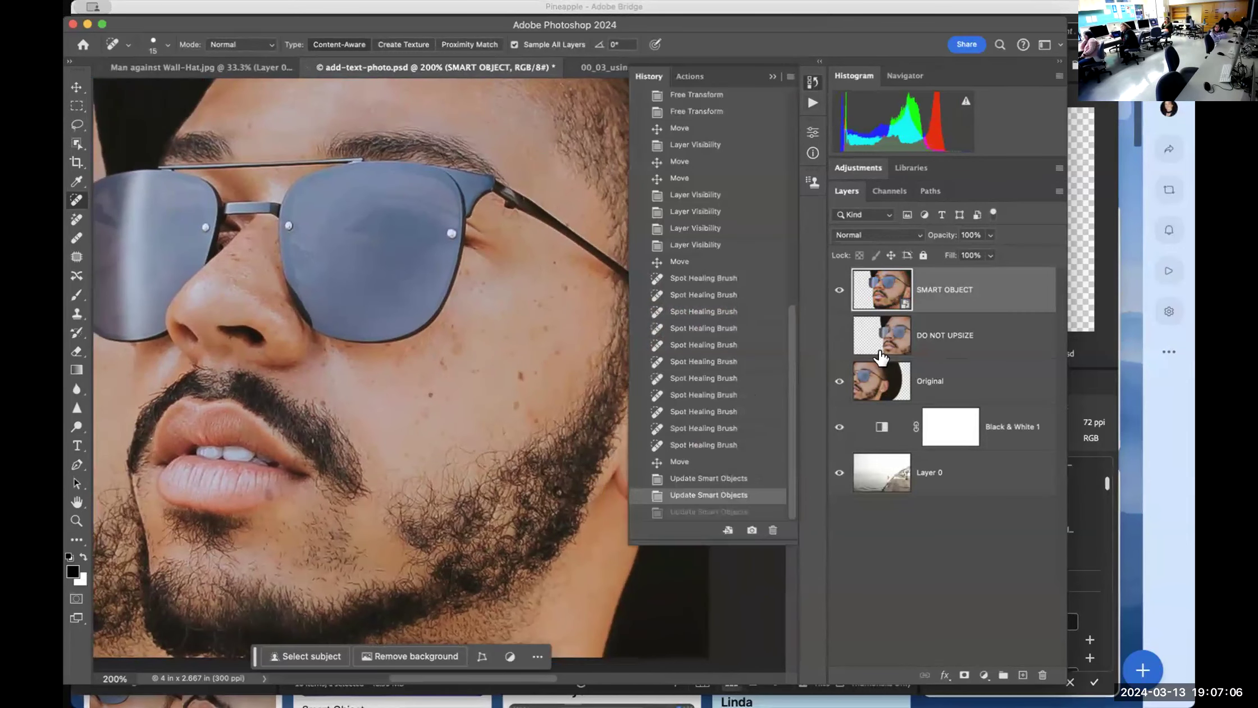
pyautogui.doubleClick(901, 304)
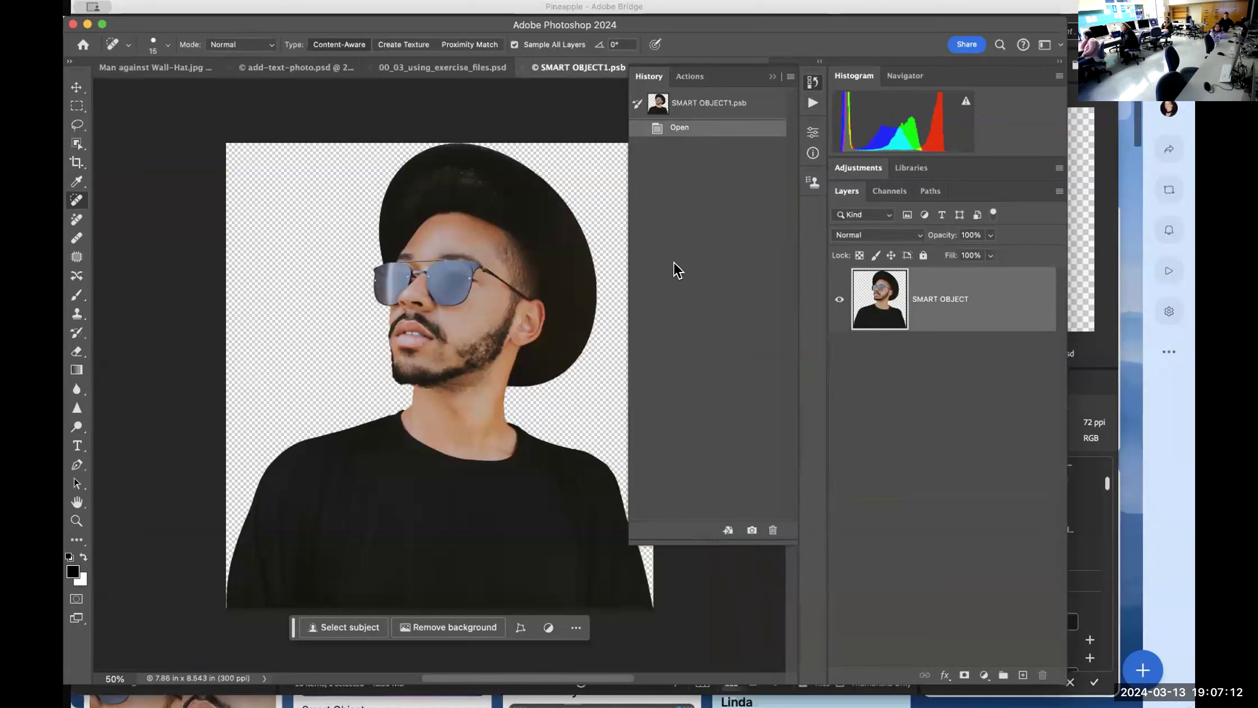
pyautogui.click(476, 68)
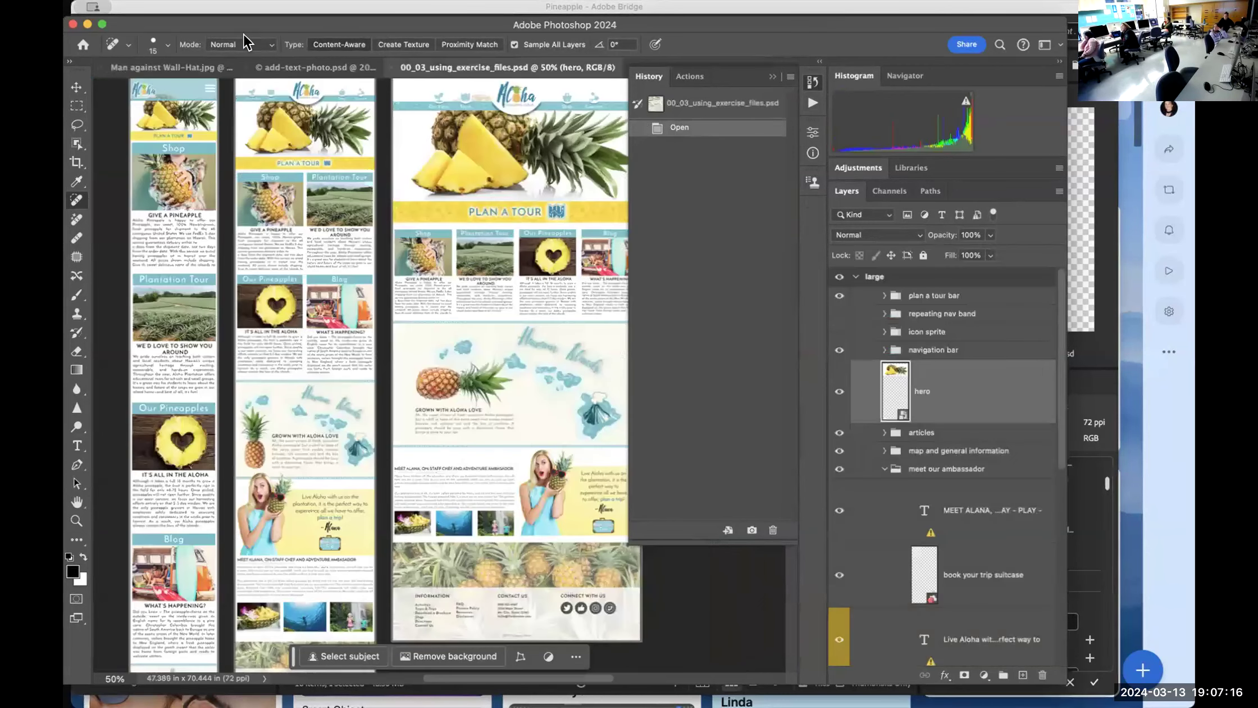
pyautogui.click(304, 69)
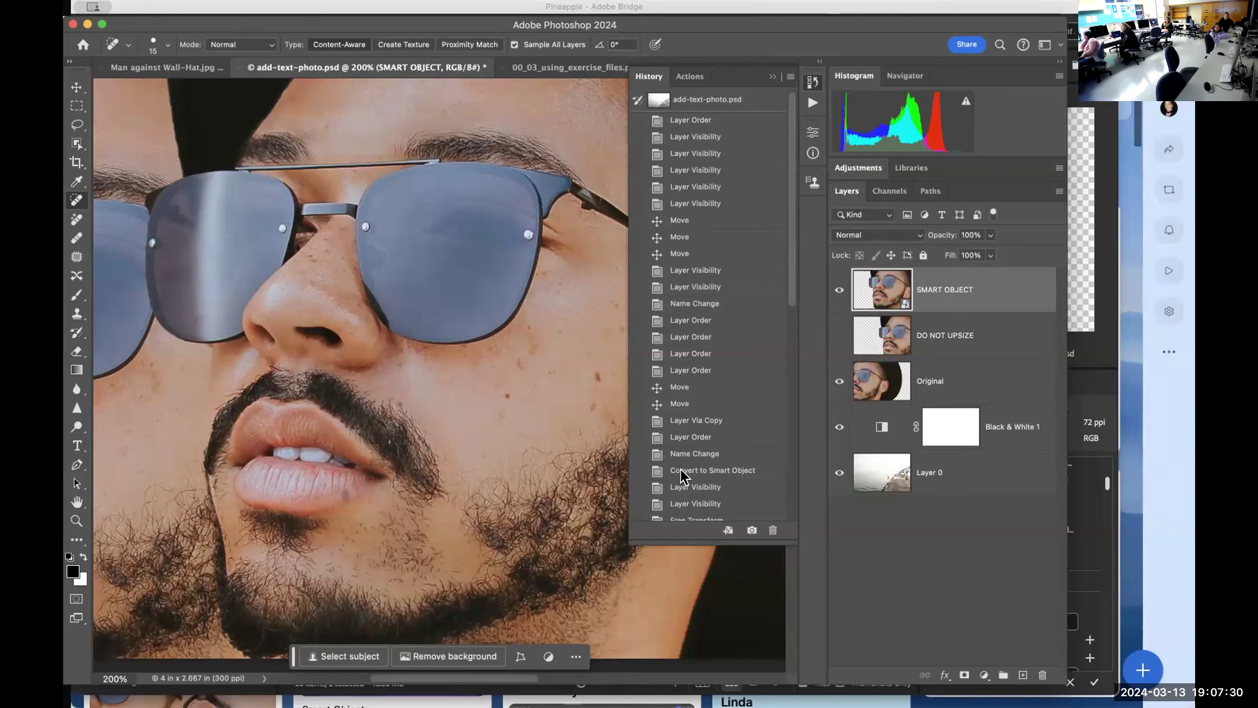
pyautogui.scroll(-4, 719, 500)
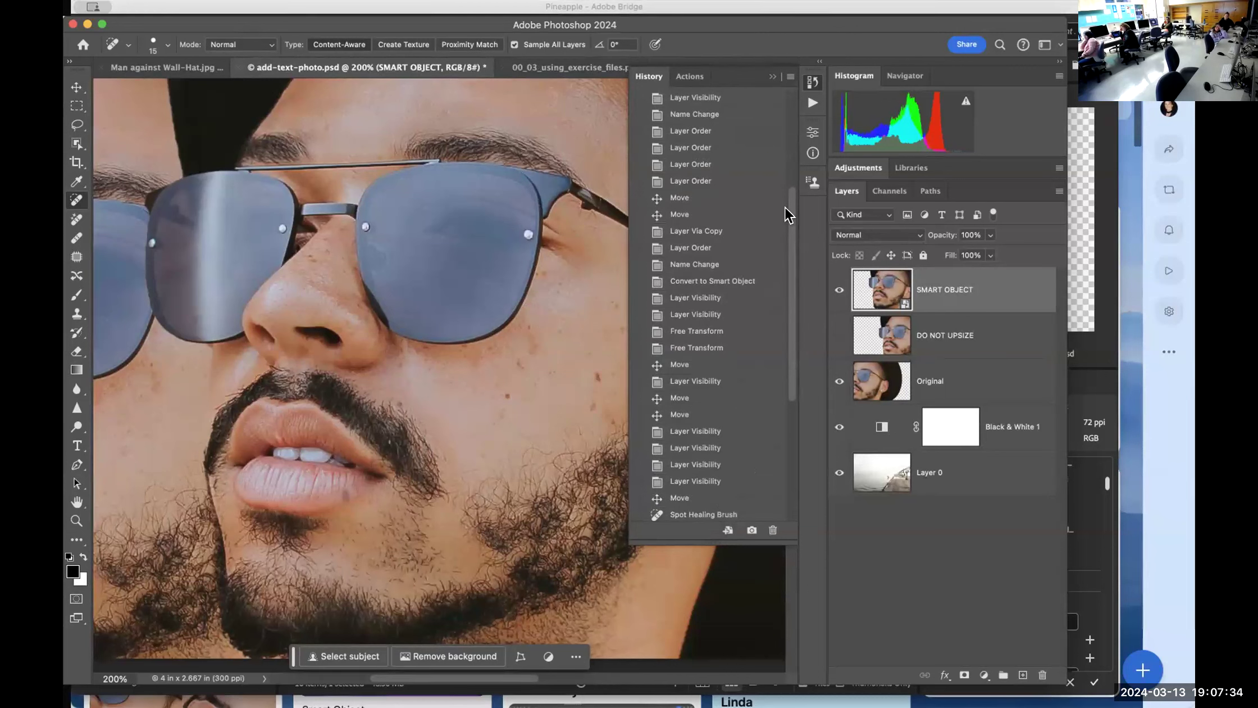
pyautogui.moveTo(792, 221); pyautogui.dragTo(794, 343)
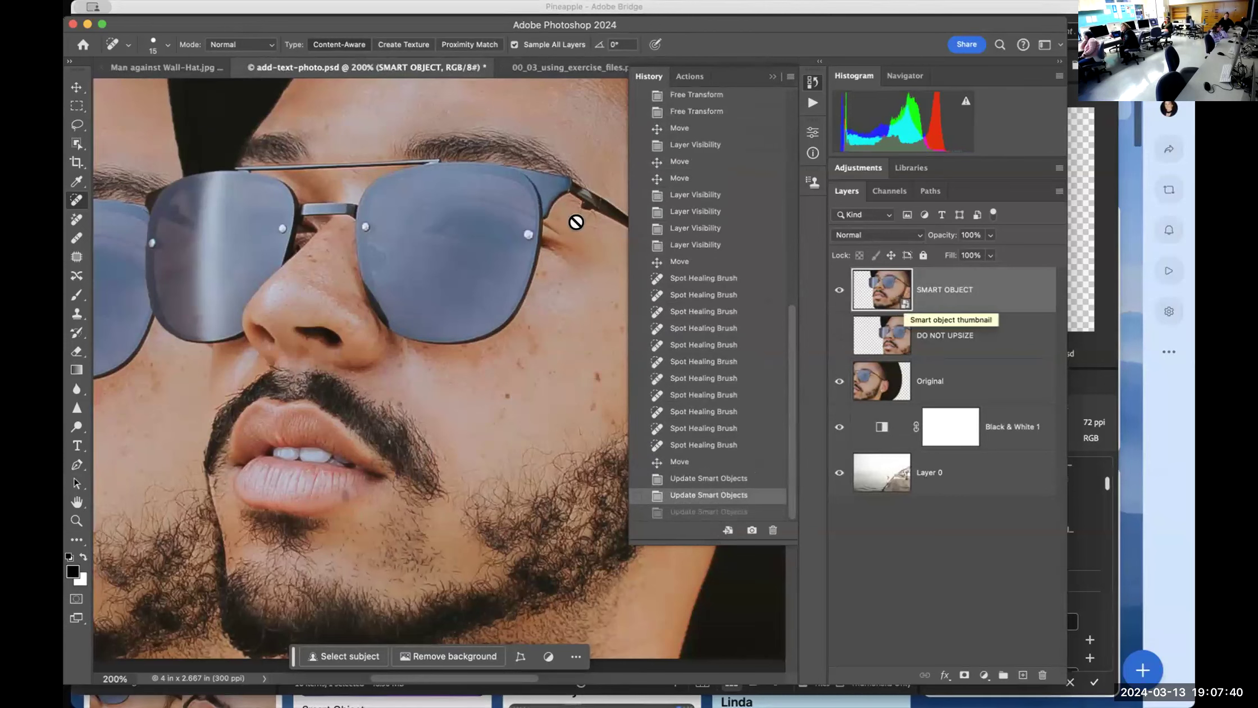
pyautogui.click(555, 226)
pyautogui.click(719, 327)
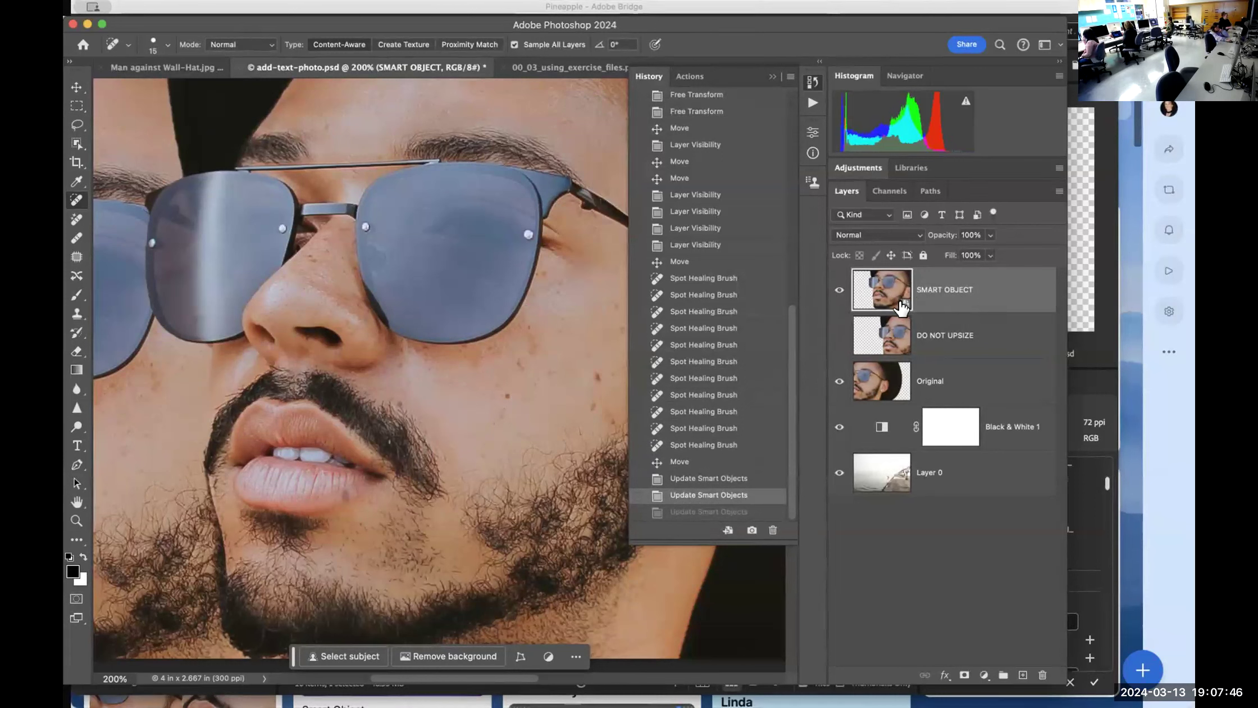
# Reopen the SMART OBJECT layer's contents and apply a Hue/Saturation adjustment directly to its pixels with Hue -62 and Saturation +100
pyautogui.doubleClick(901, 306)
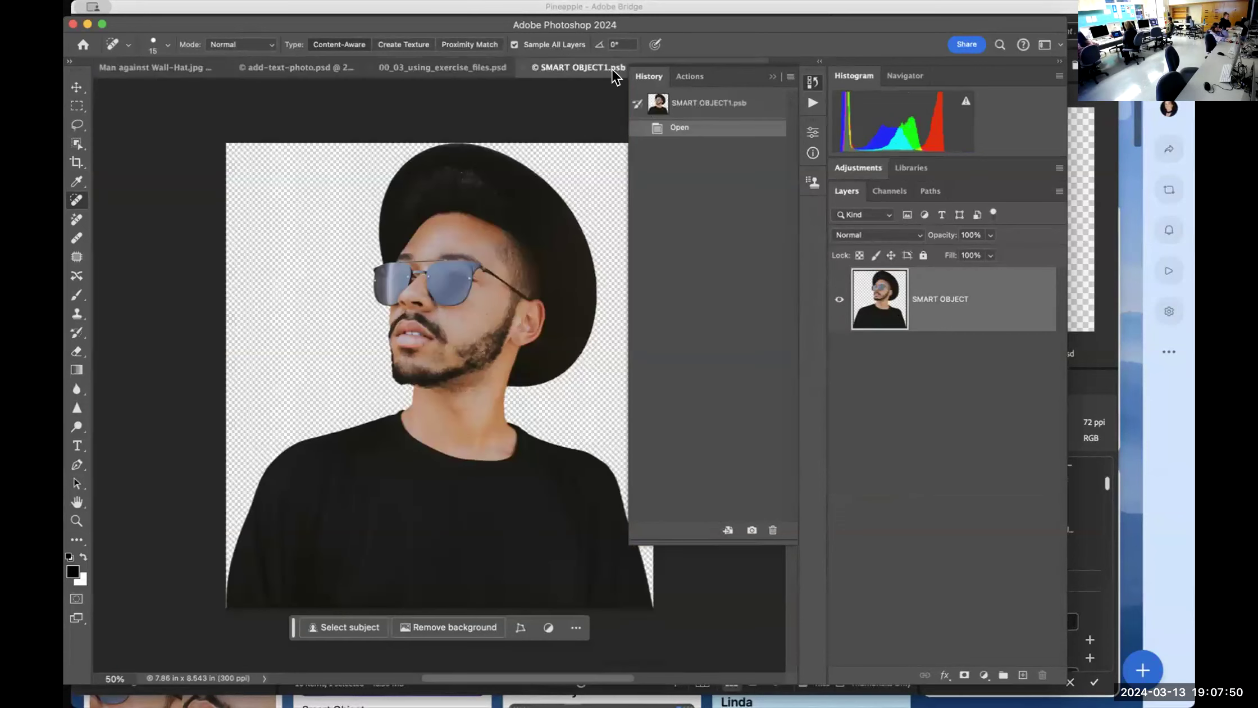
pyautogui.click(772, 76)
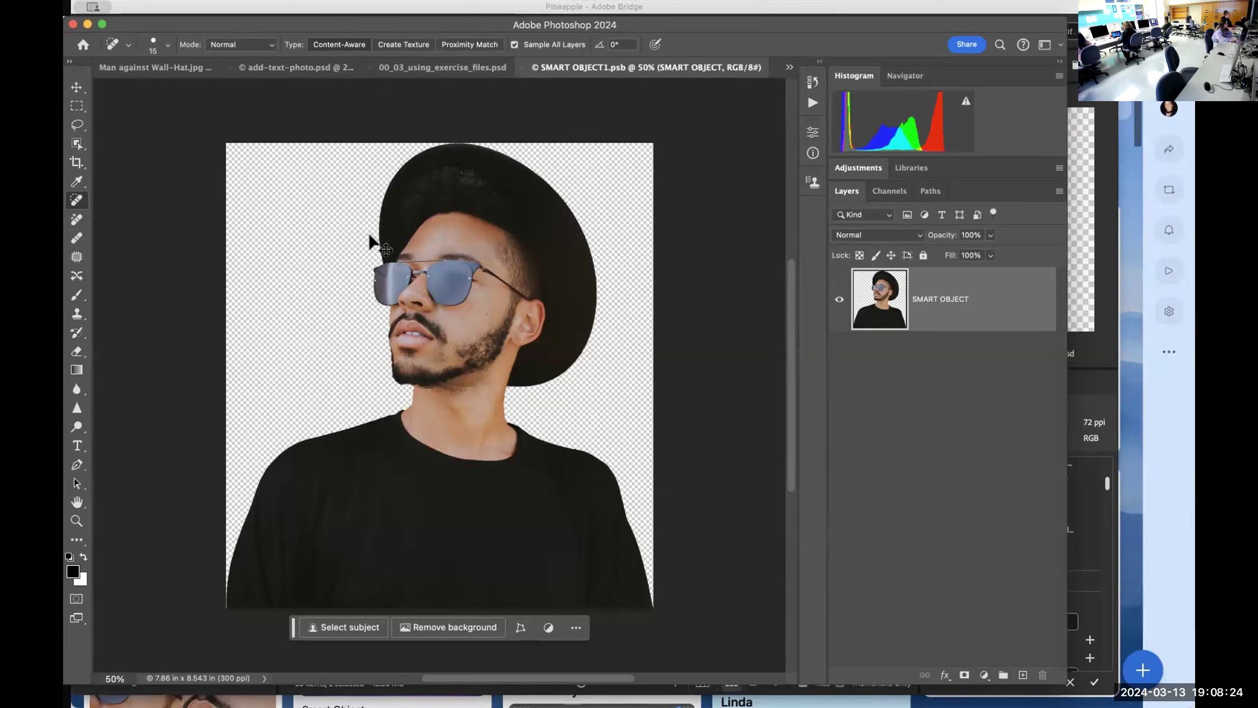
pyautogui.press('super+u')
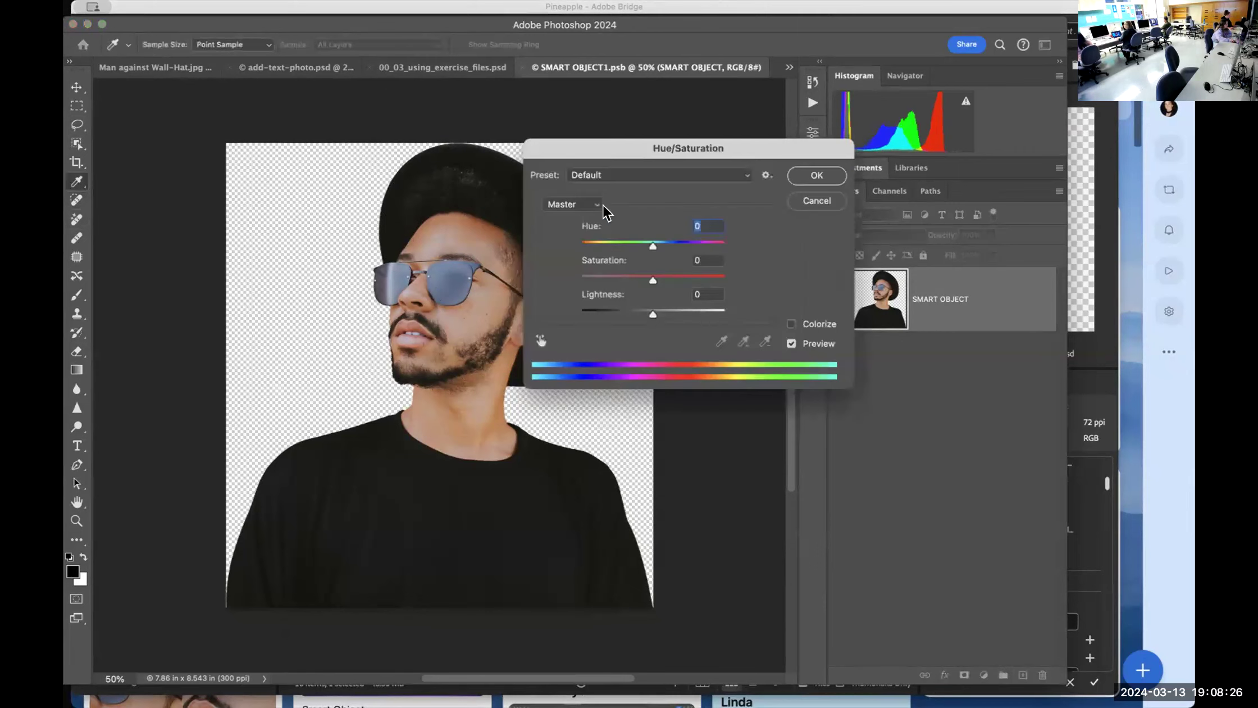
pyautogui.moveTo(632, 148); pyautogui.dragTo(667, 98)
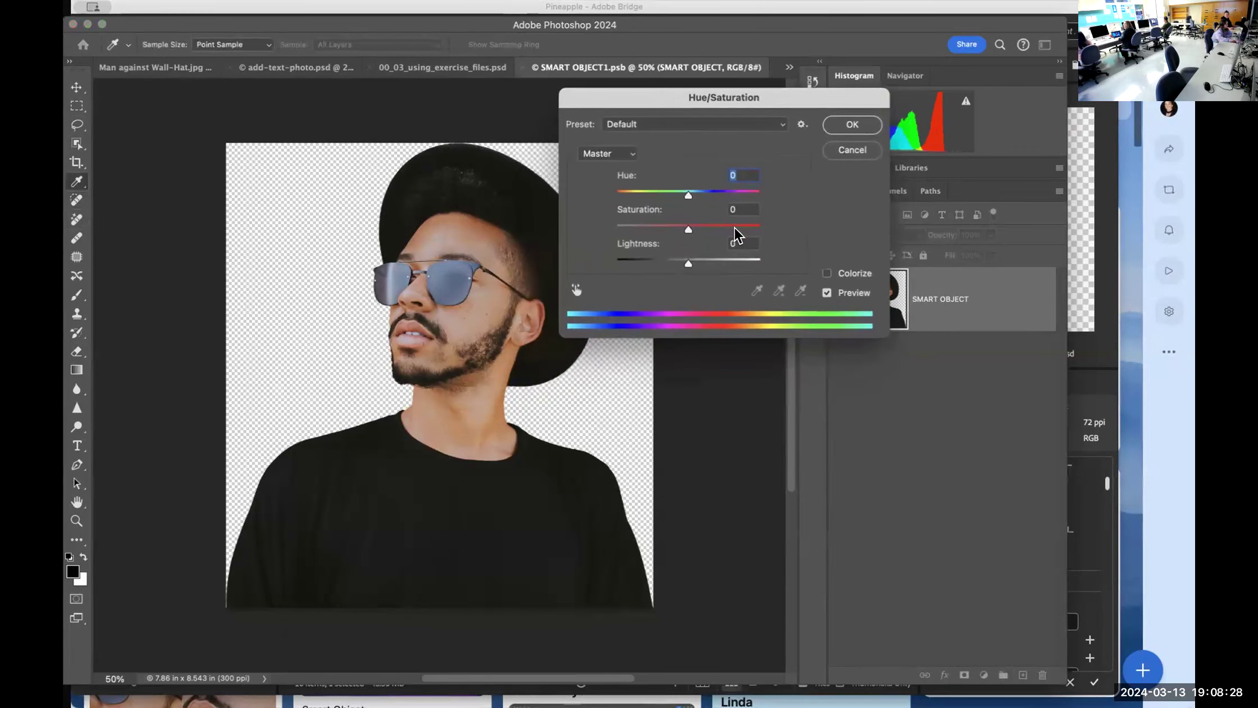
pyautogui.moveTo(689, 195); pyautogui.dragTo(762, 231)
pyautogui.moveTo(650, 196); pyautogui.dragTo(649, 196)
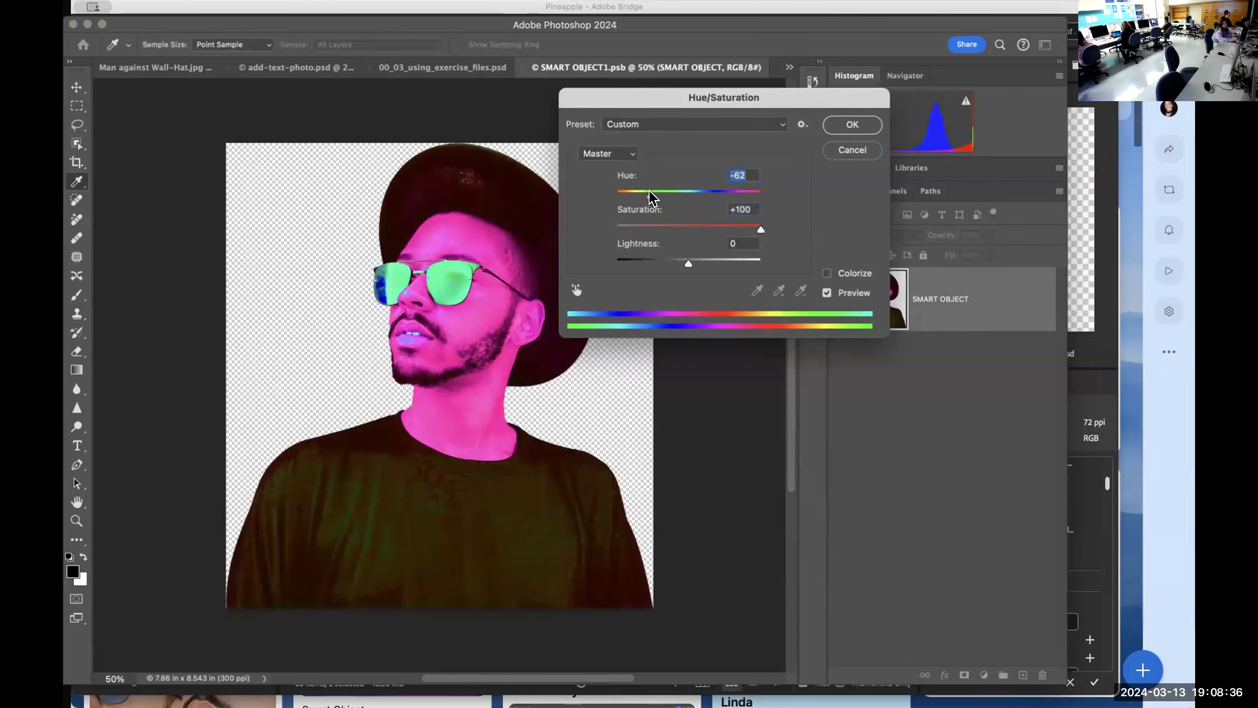
pyautogui.click(852, 129)
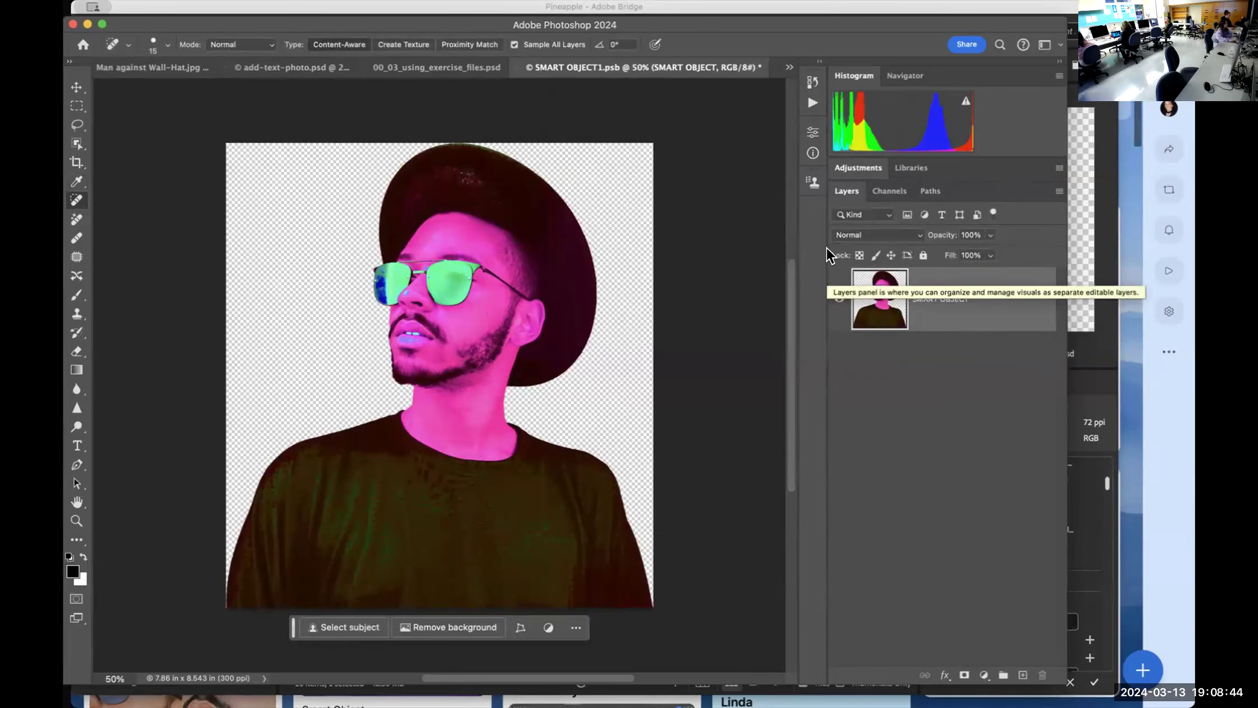
pyautogui.press('super+u')
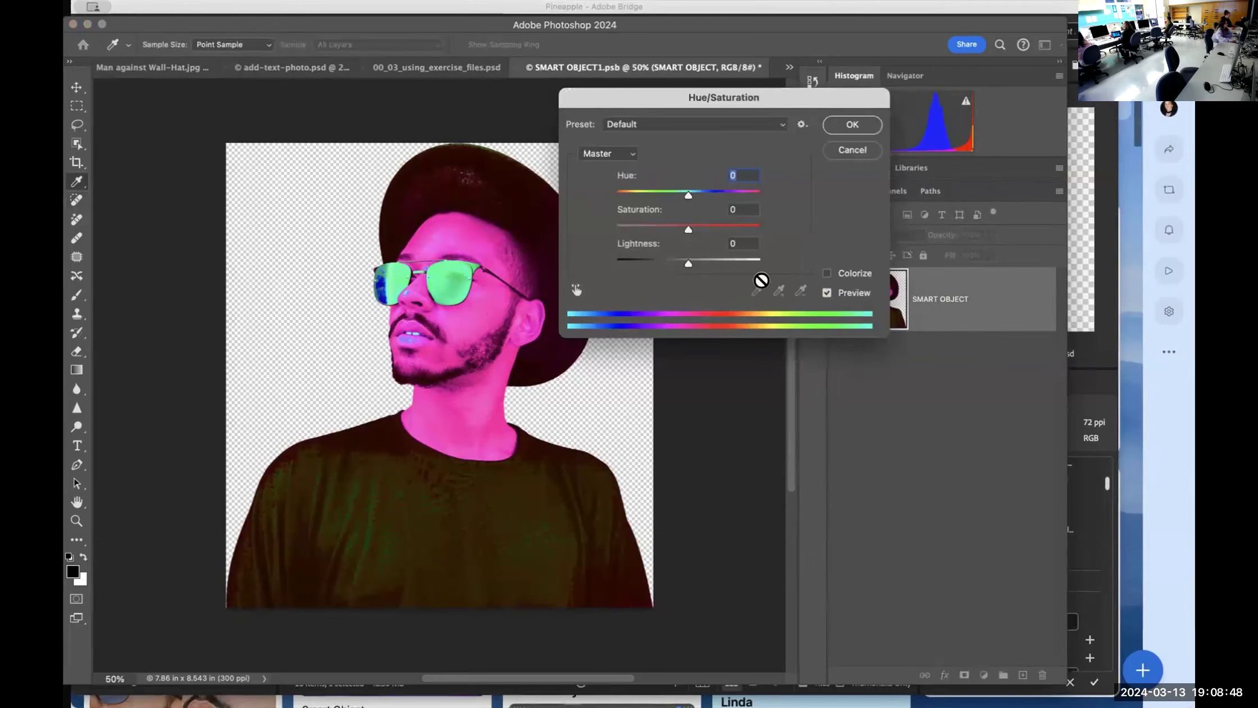
pyautogui.click(853, 124)
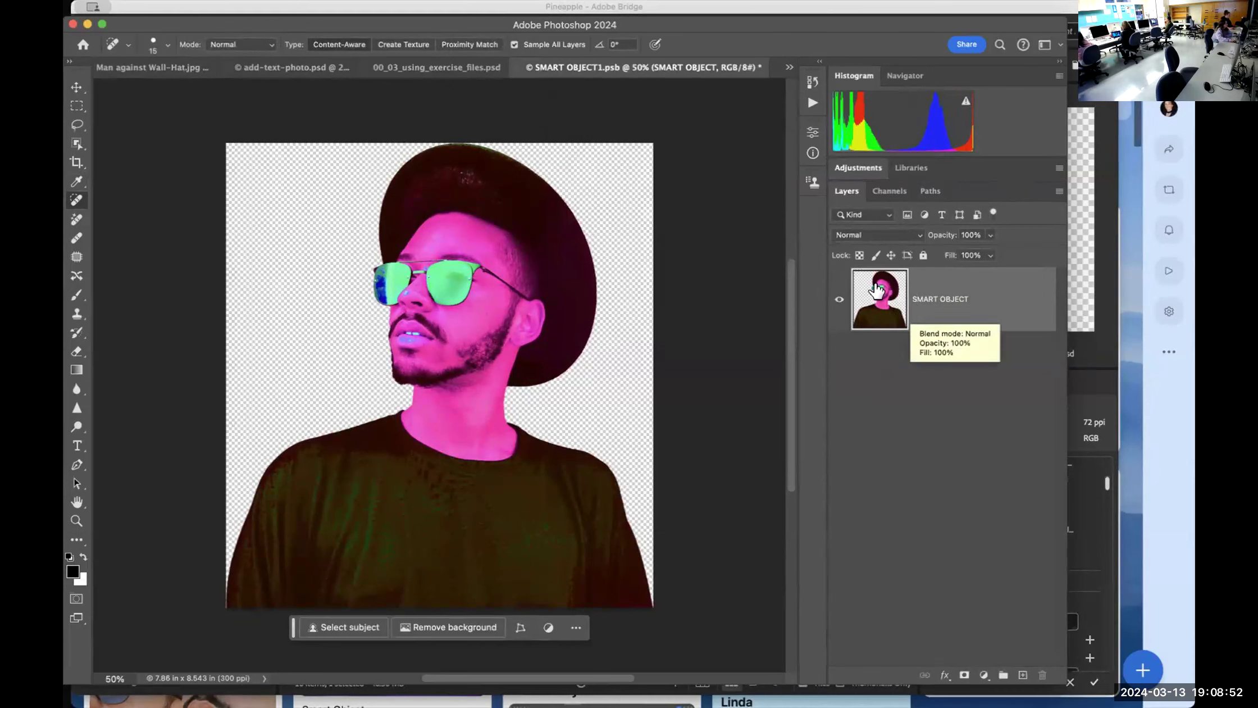
# Save SMART OBJECT1.psb with its recolouring and inspect the whole composite in add-text-photo.psd
pyautogui.click(275, 66)
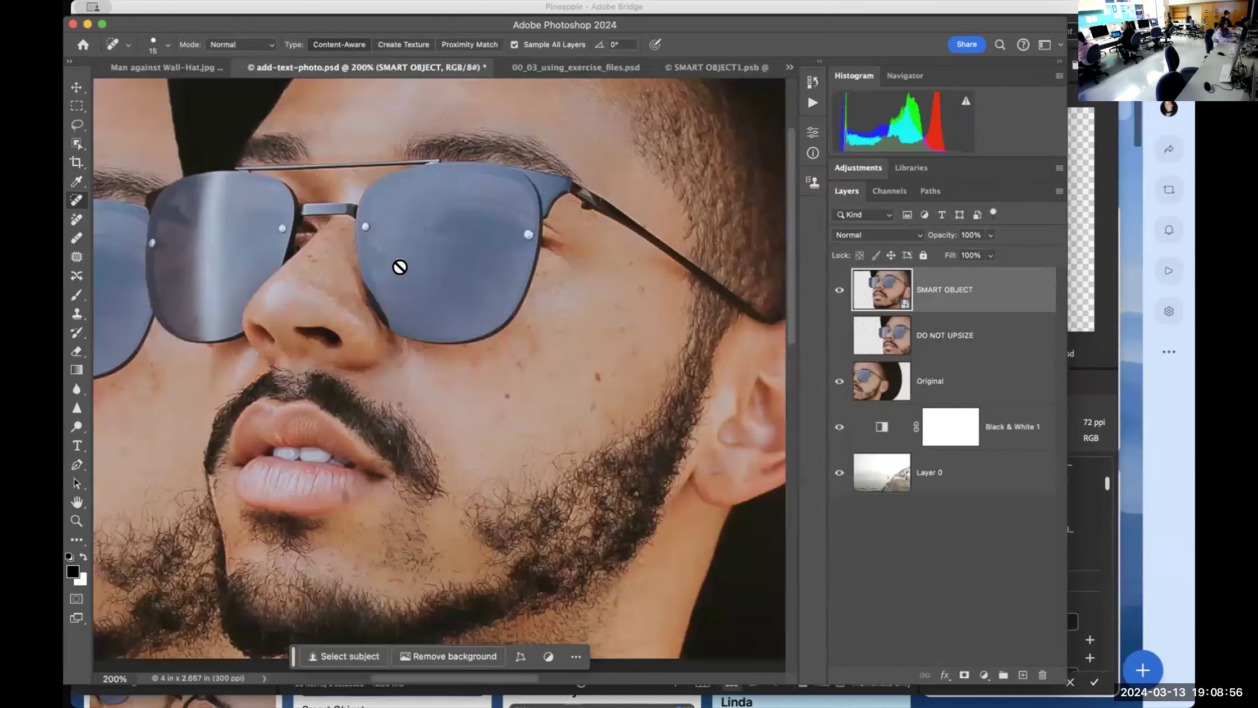
pyautogui.click(699, 68)
pyautogui.hotkey('ctrl', 's')
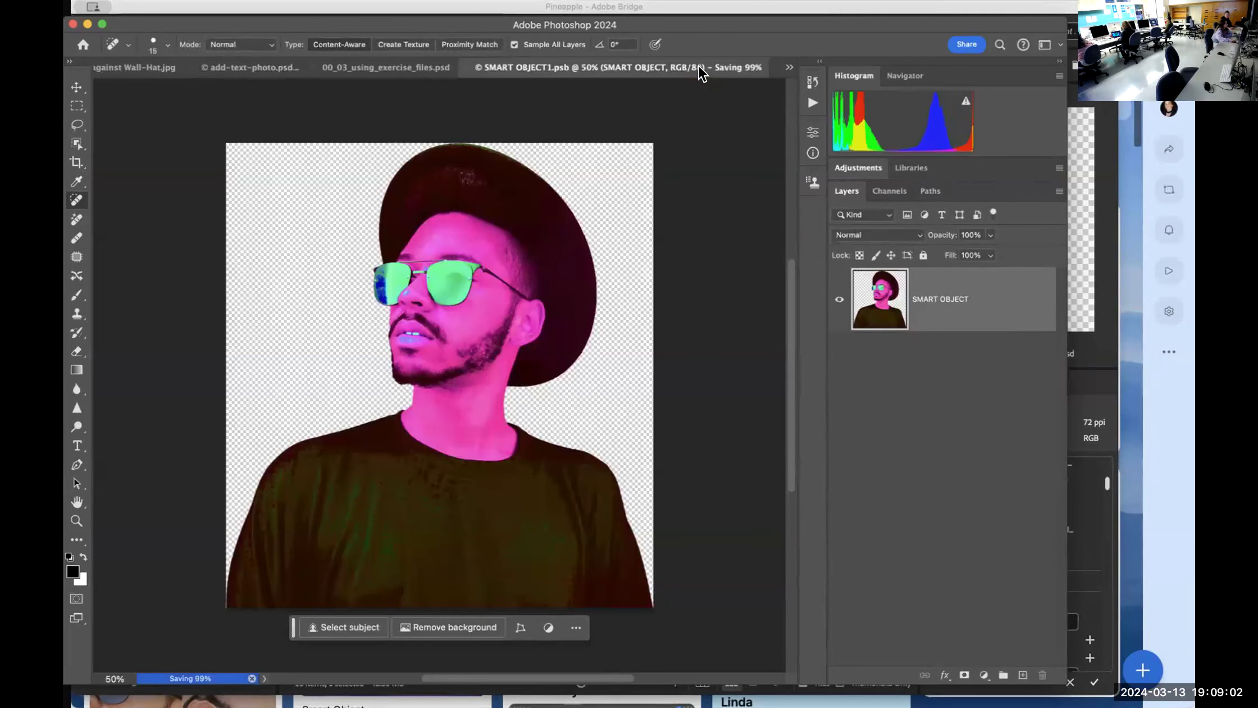
pyautogui.click(304, 67)
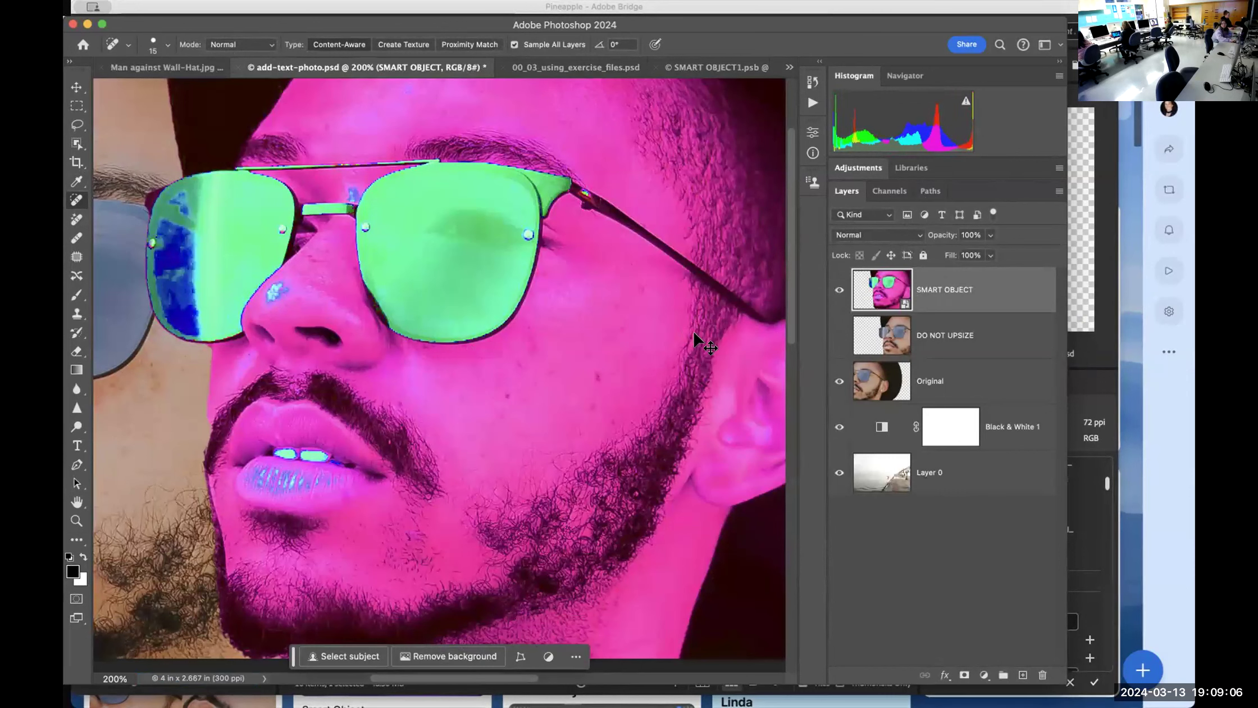
pyautogui.press('super+minus')
pyautogui.press('super+minus')
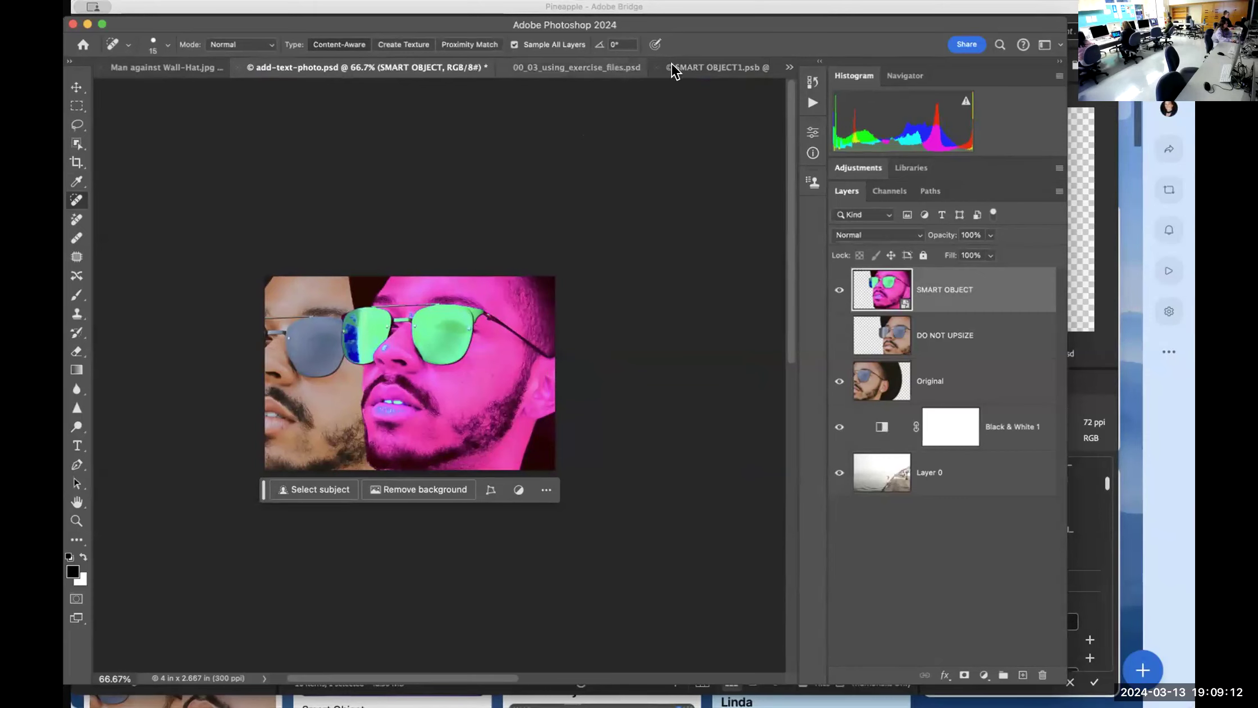
# Move 00_03_using_exercise_files.psd behind SMART OBJECT1.psb in the document order and close it
pyautogui.moveTo(571, 73); pyautogui.dragTo(721, 74)
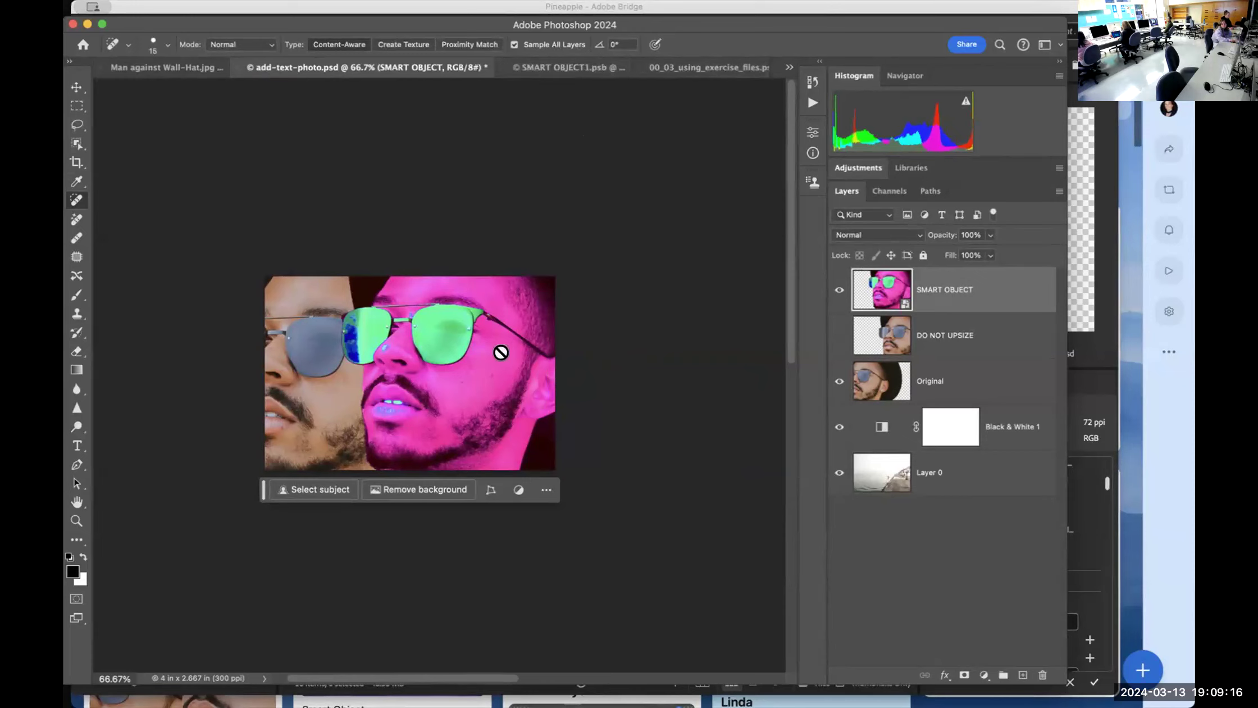
pyautogui.moveTo(435, 373); pyautogui.dragTo(665, 304)
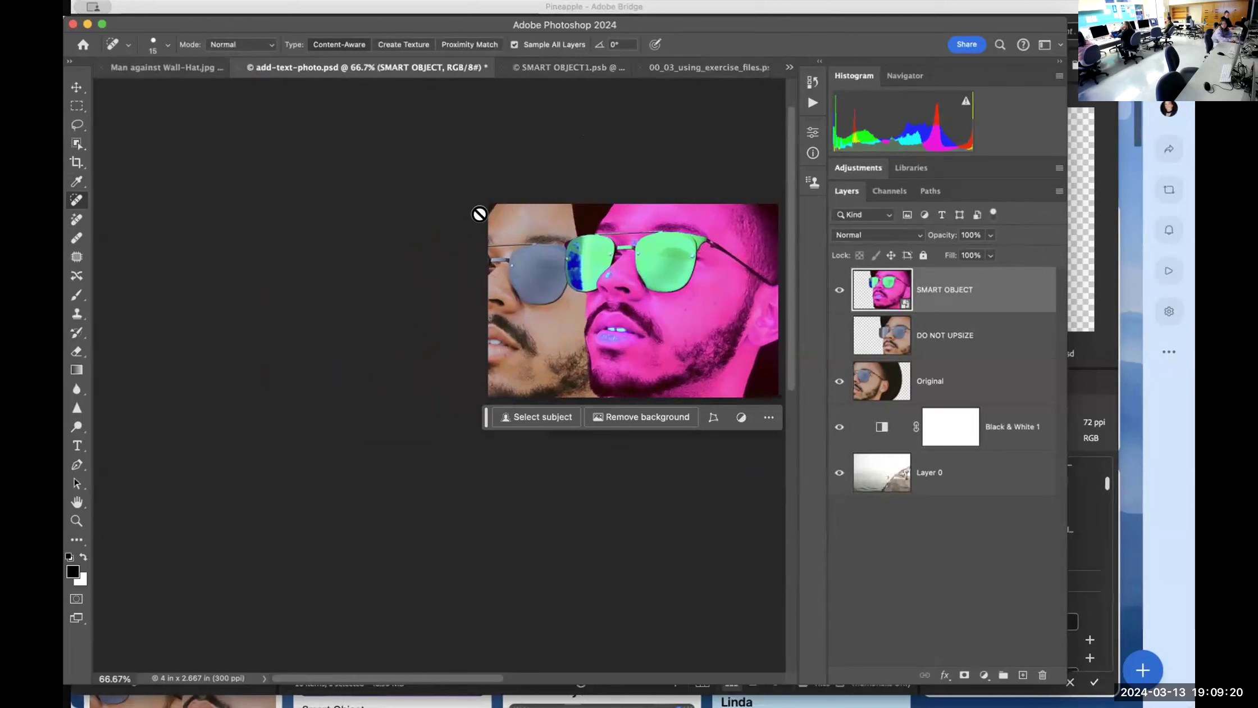
pyautogui.click(545, 69)
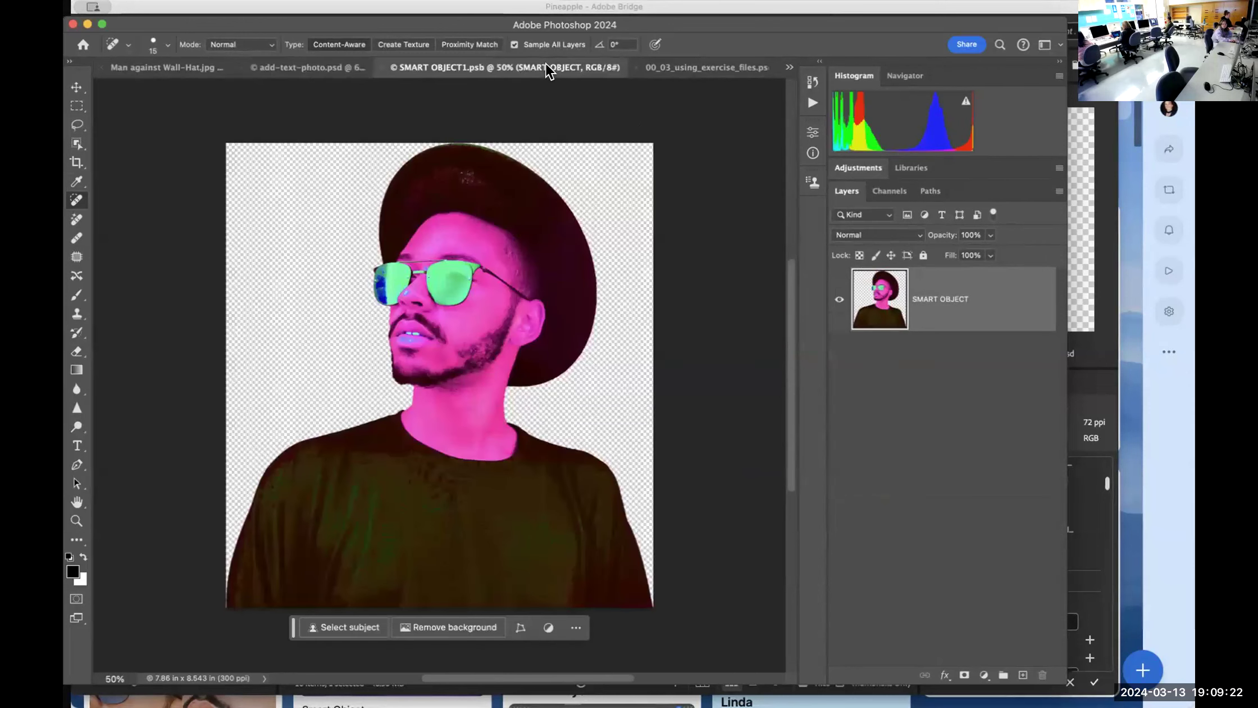
pyautogui.click(312, 68)
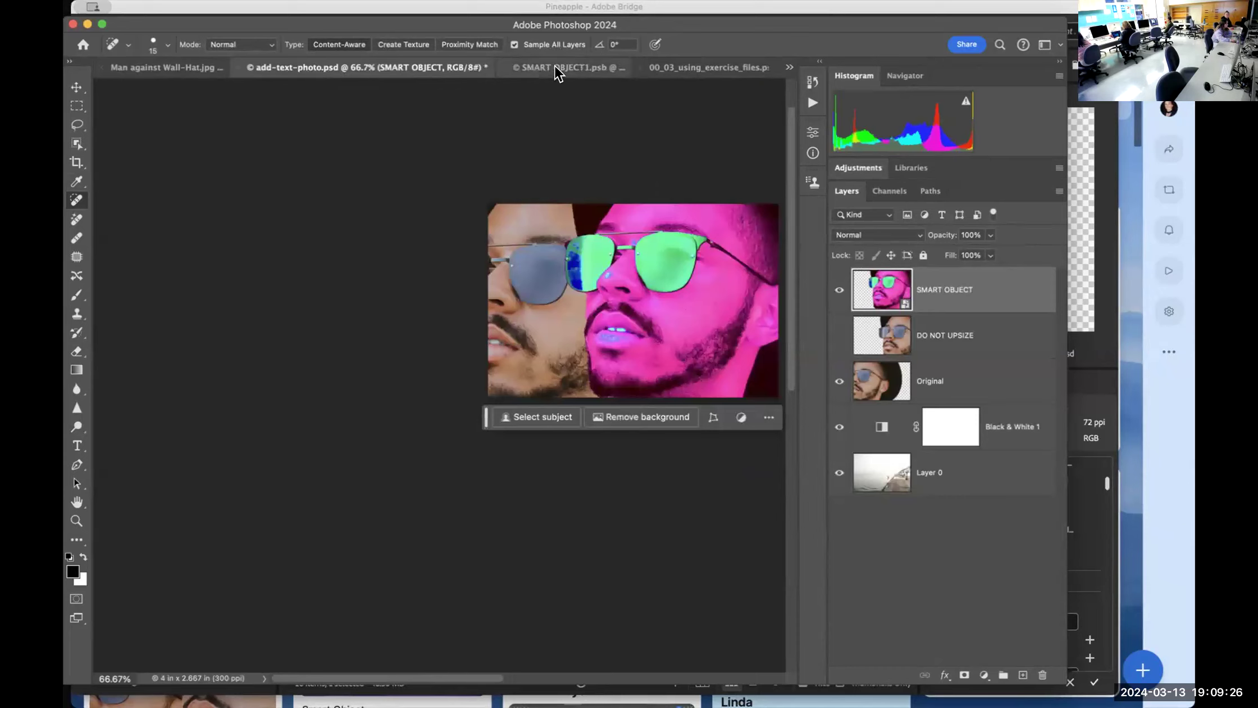
pyautogui.click(639, 68)
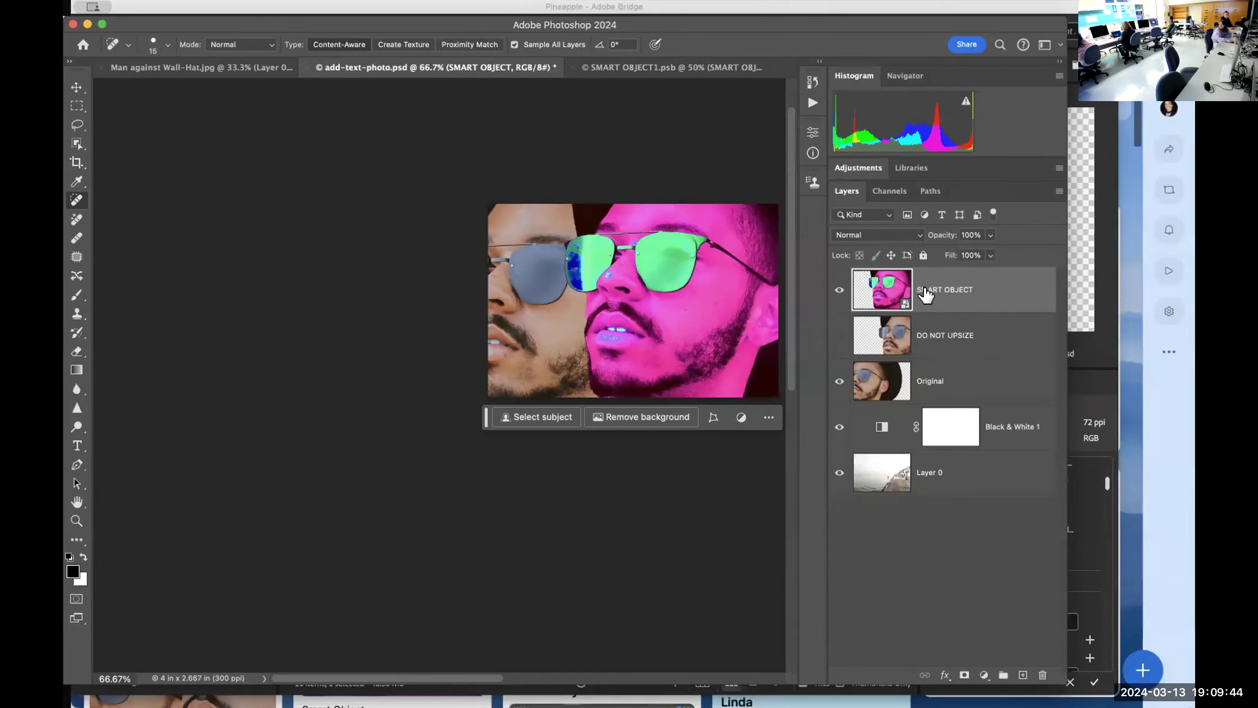
# Compare the recoloured contents in SMART OBJECT1.psb with the SMART OBJECT layer in add-text-photo.psd
pyautogui.click(656, 70)
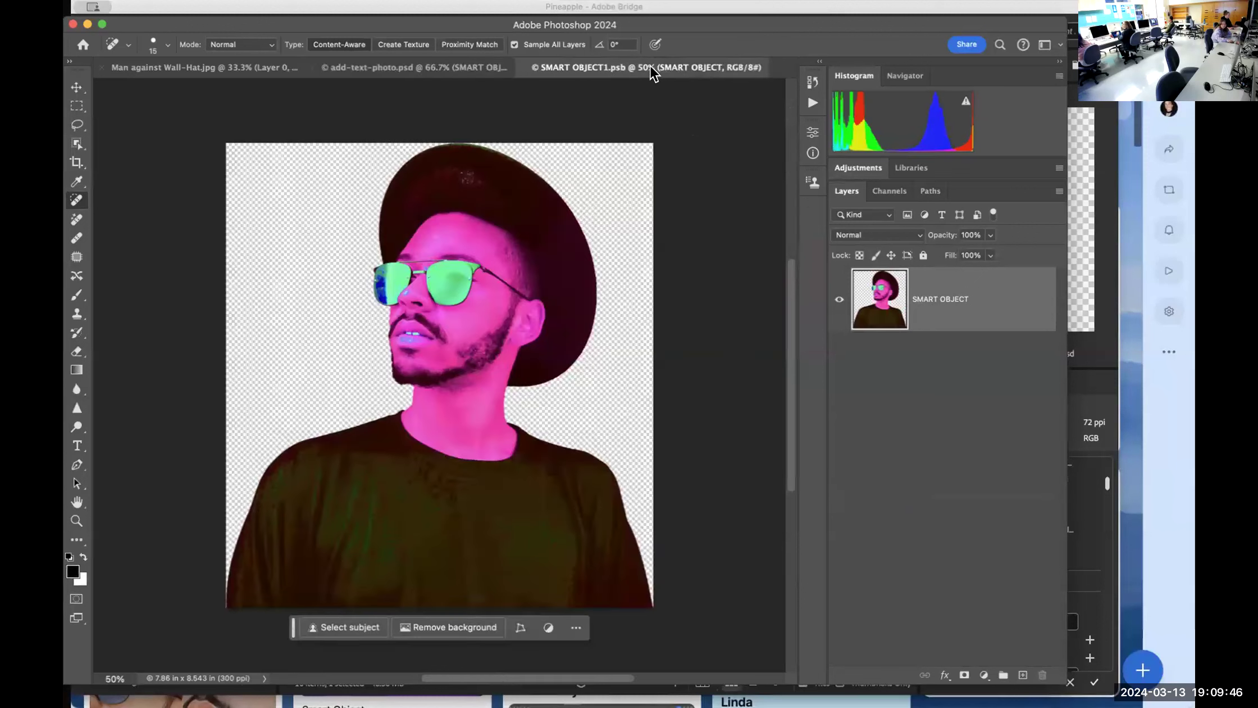
pyautogui.click(395, 68)
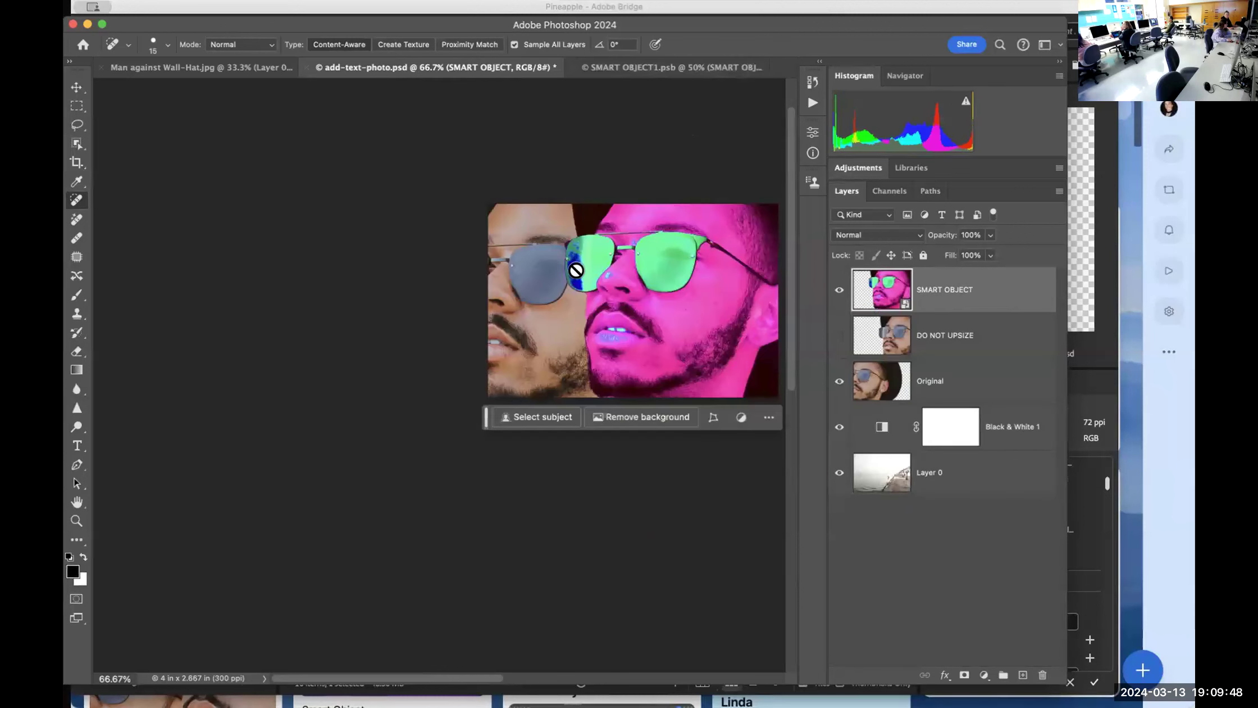
pyautogui.moveTo(576, 270); pyautogui.dragTo(576, 206)
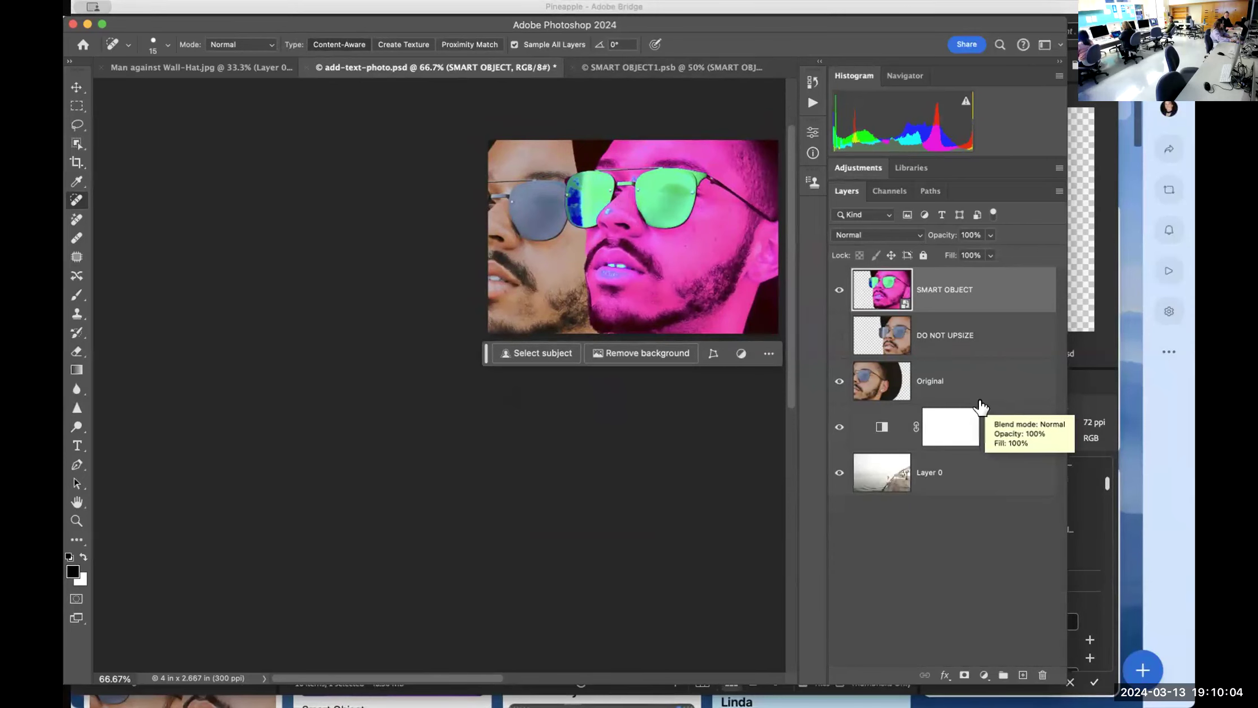
# Switch to the Padlet board, start a post with the author's first name as subject, and attach the screenshot of the recoloured composite
pyautogui.click(1140, 671)
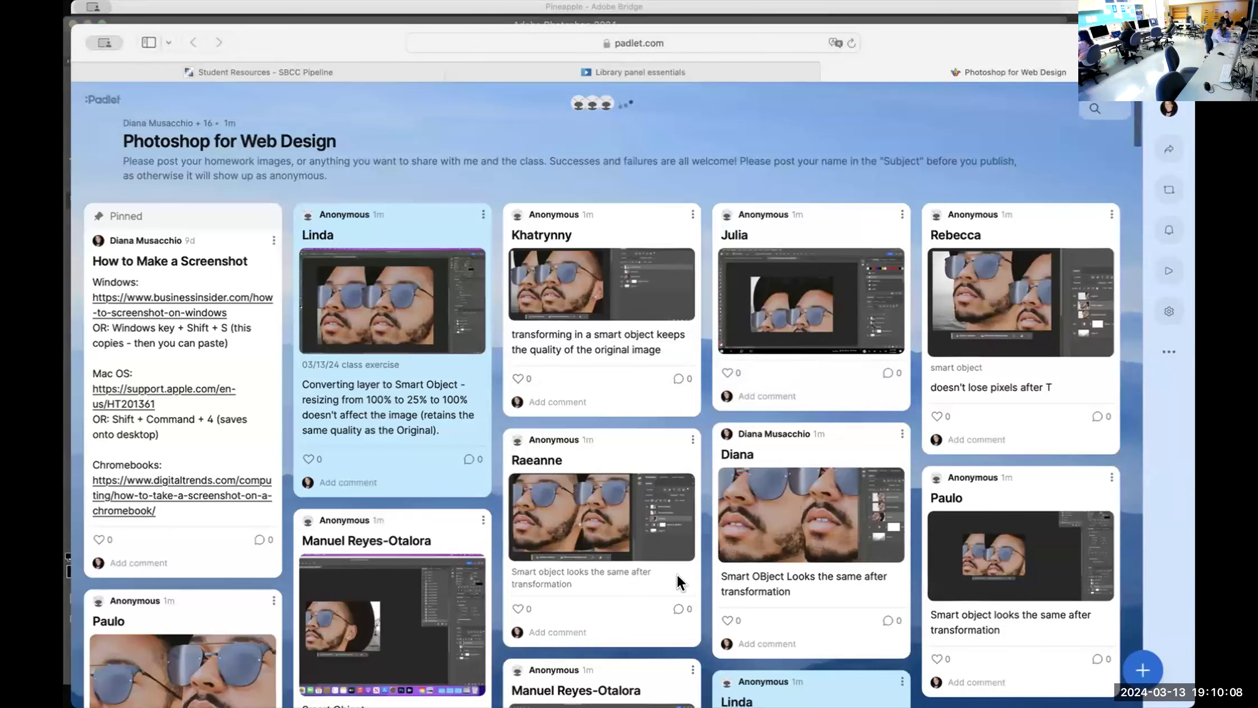
pyautogui.click(1142, 670)
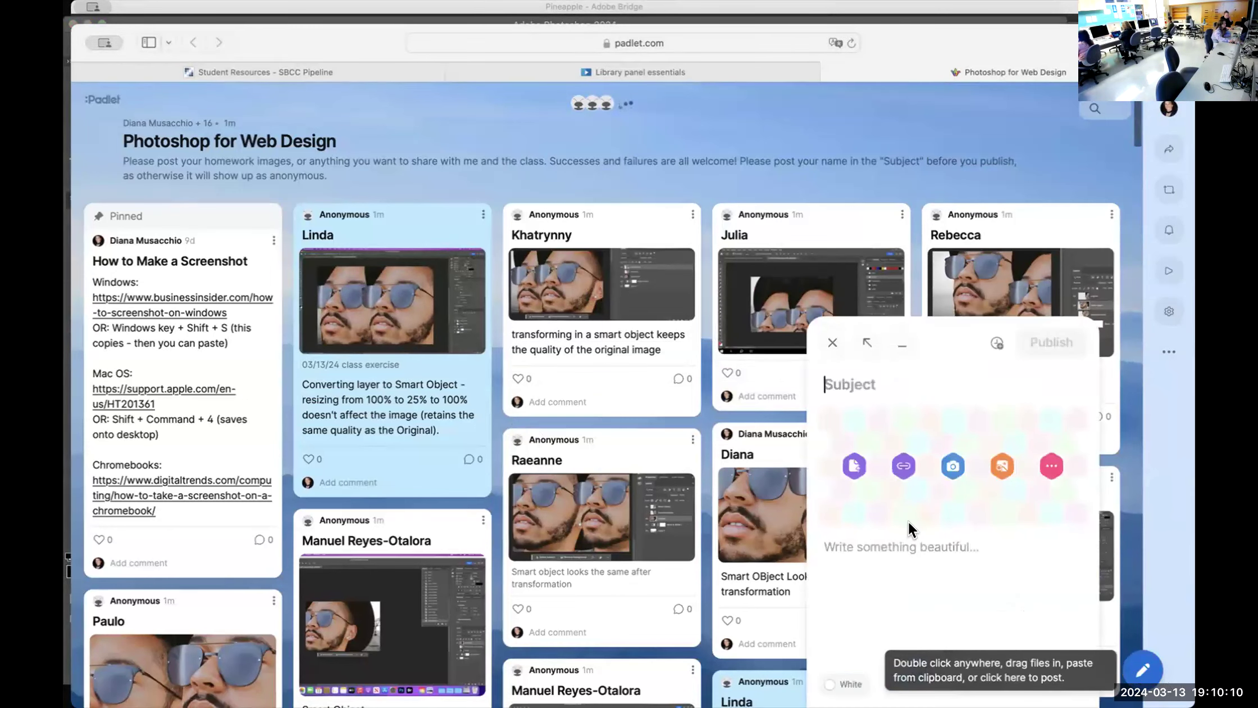
pyautogui.write('Diana')
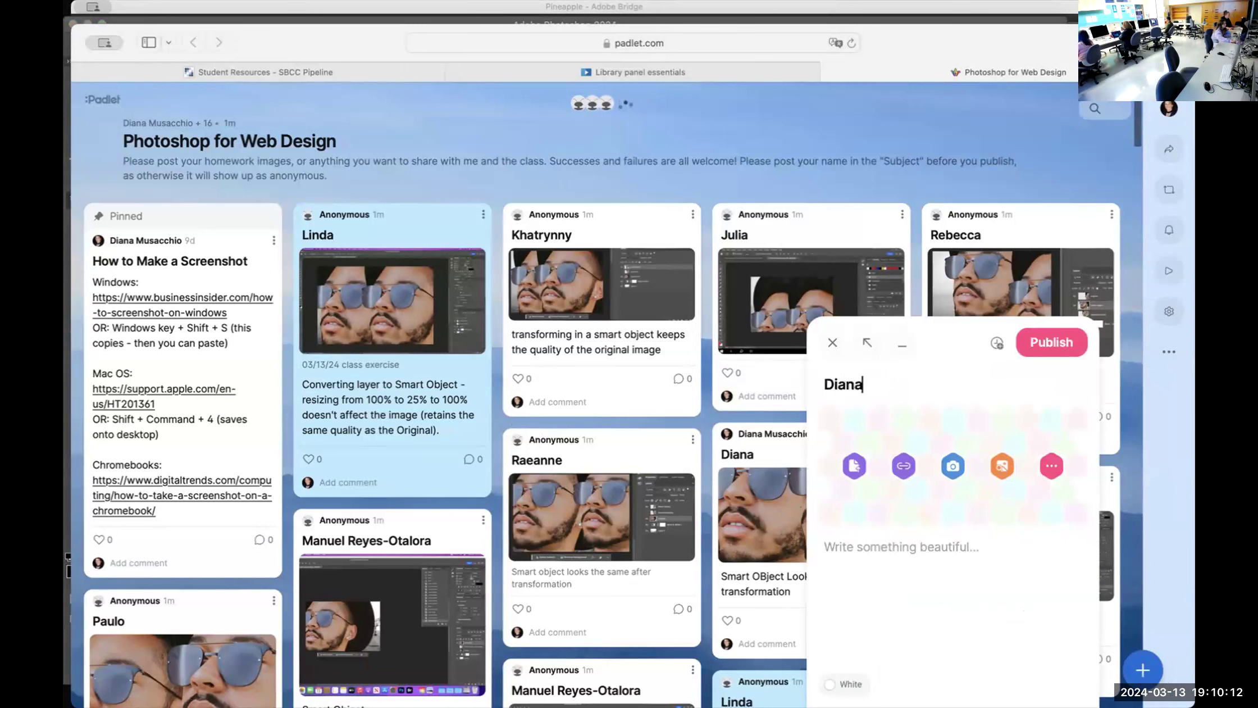
pyautogui.click(855, 465)
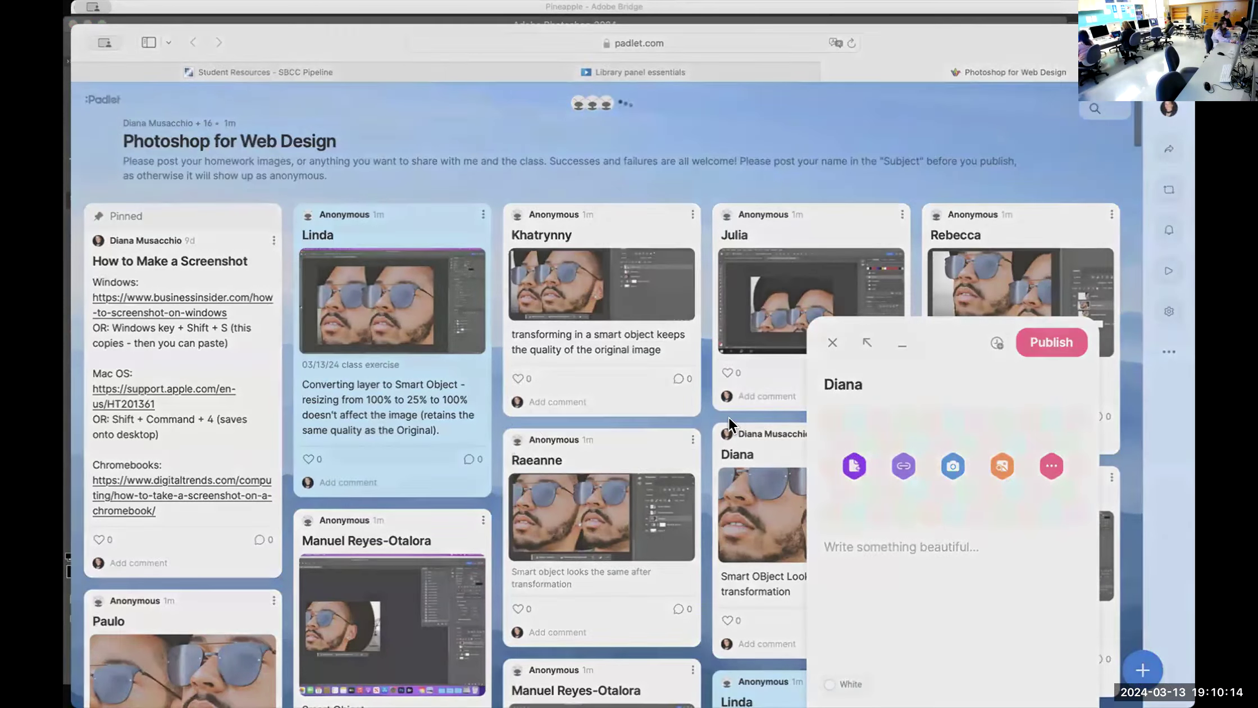
pyautogui.click(871, 498)
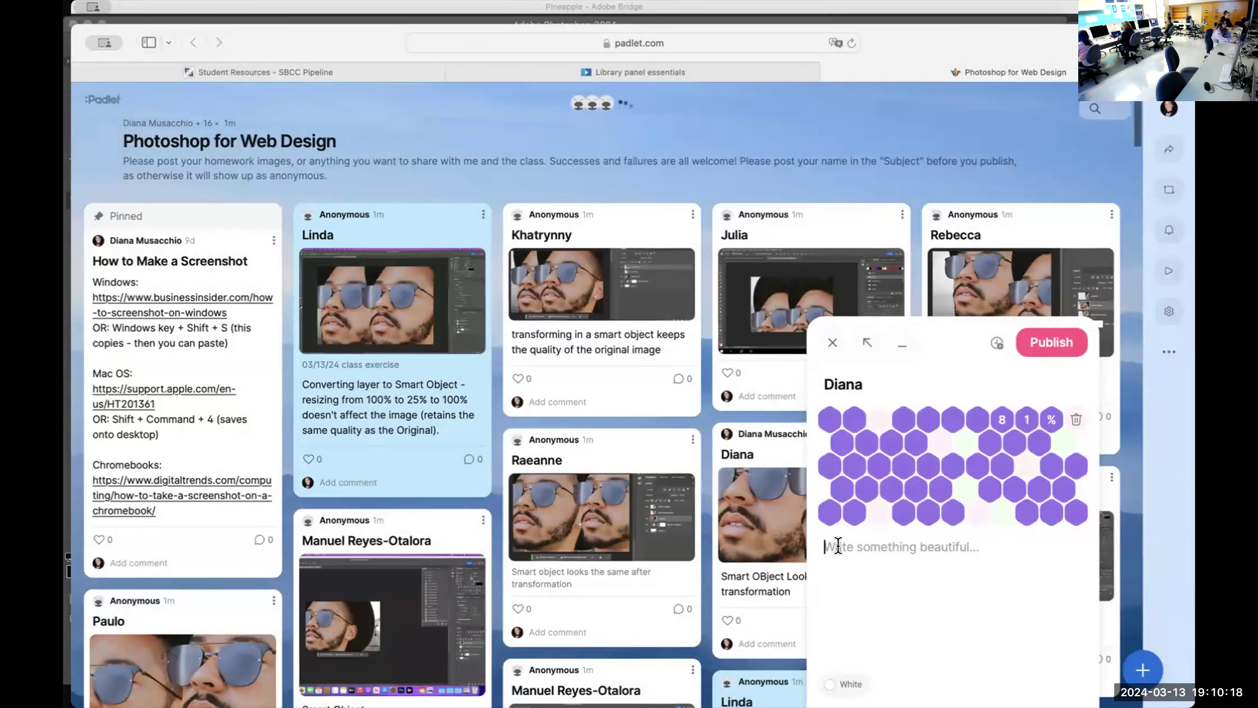
# Describe the post with "Modified the Smart Object by opening it up in its own file and SAVING the changes."
pyautogui.write('M')
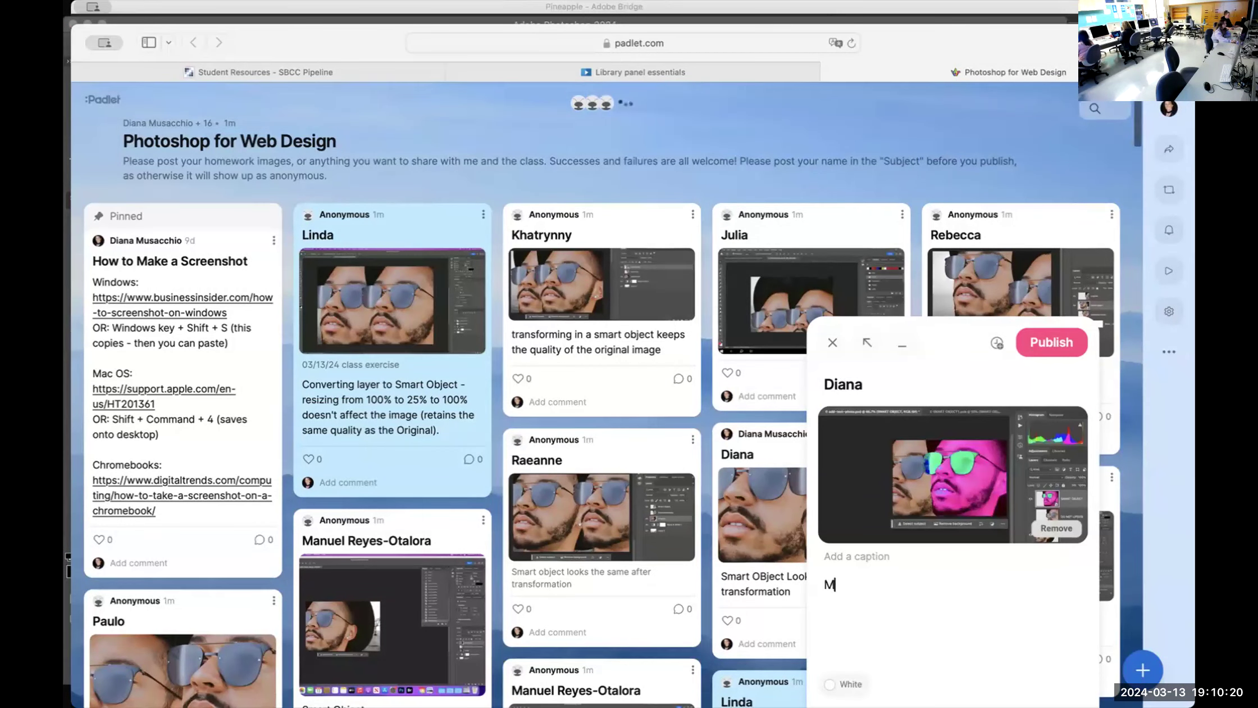
pyautogui.write('Odigied the Smart Object by ')
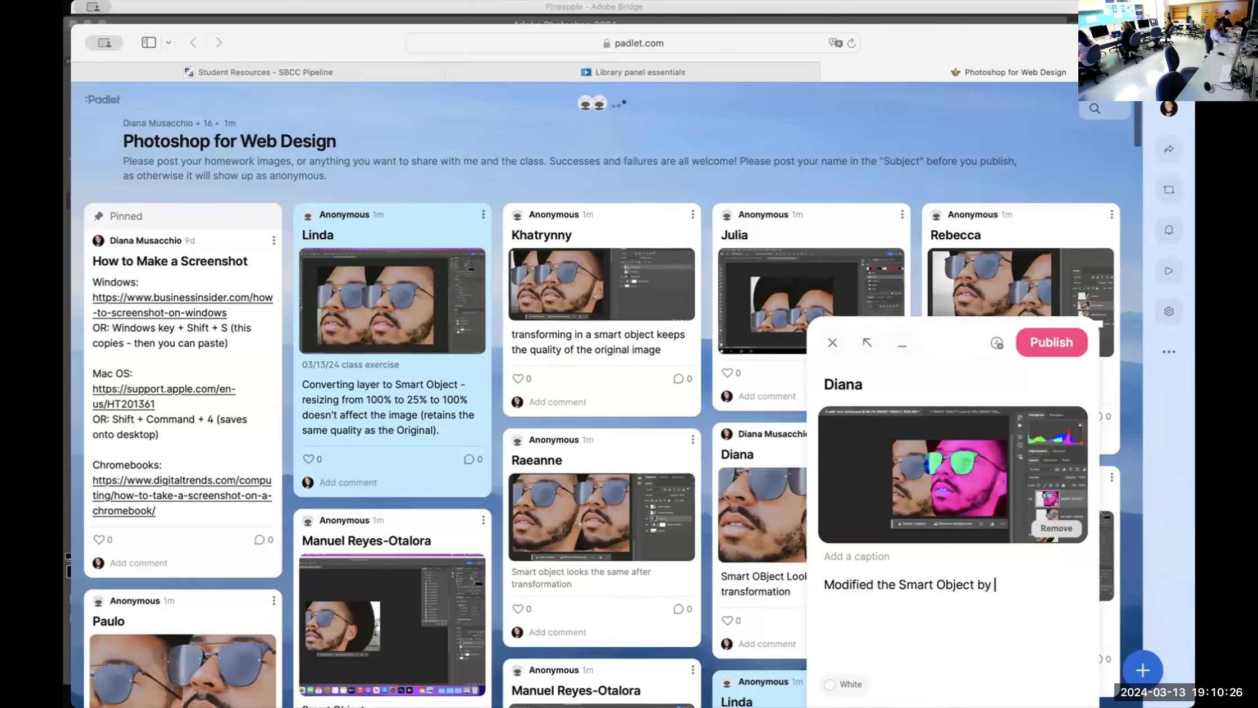
pyautogui.write('opening it up')
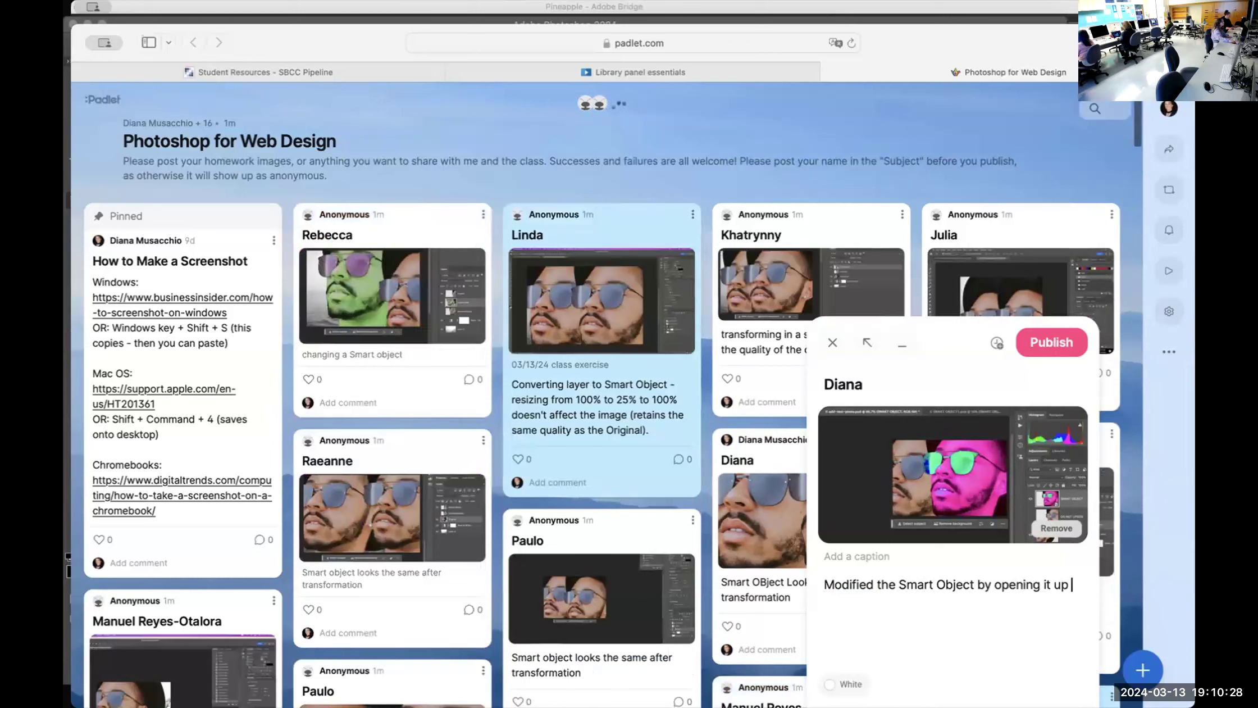
pyautogui.write('own file')
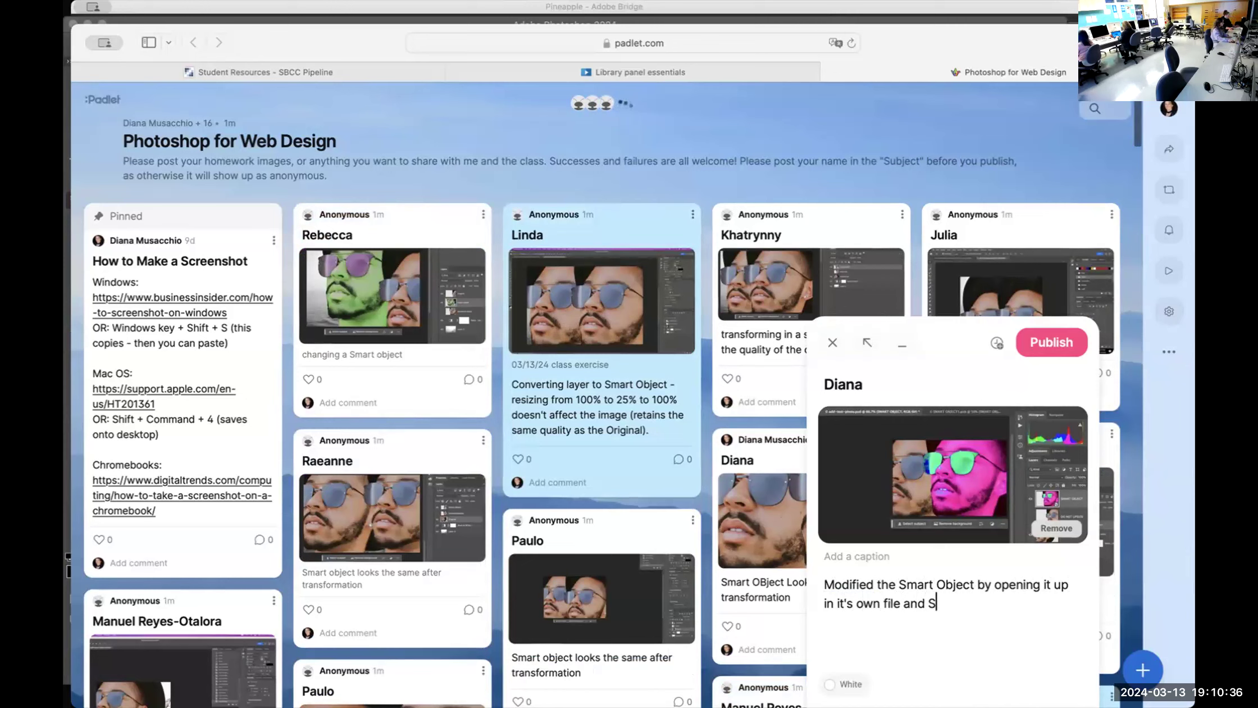
pyautogui.write('and SAVING the changes. ')
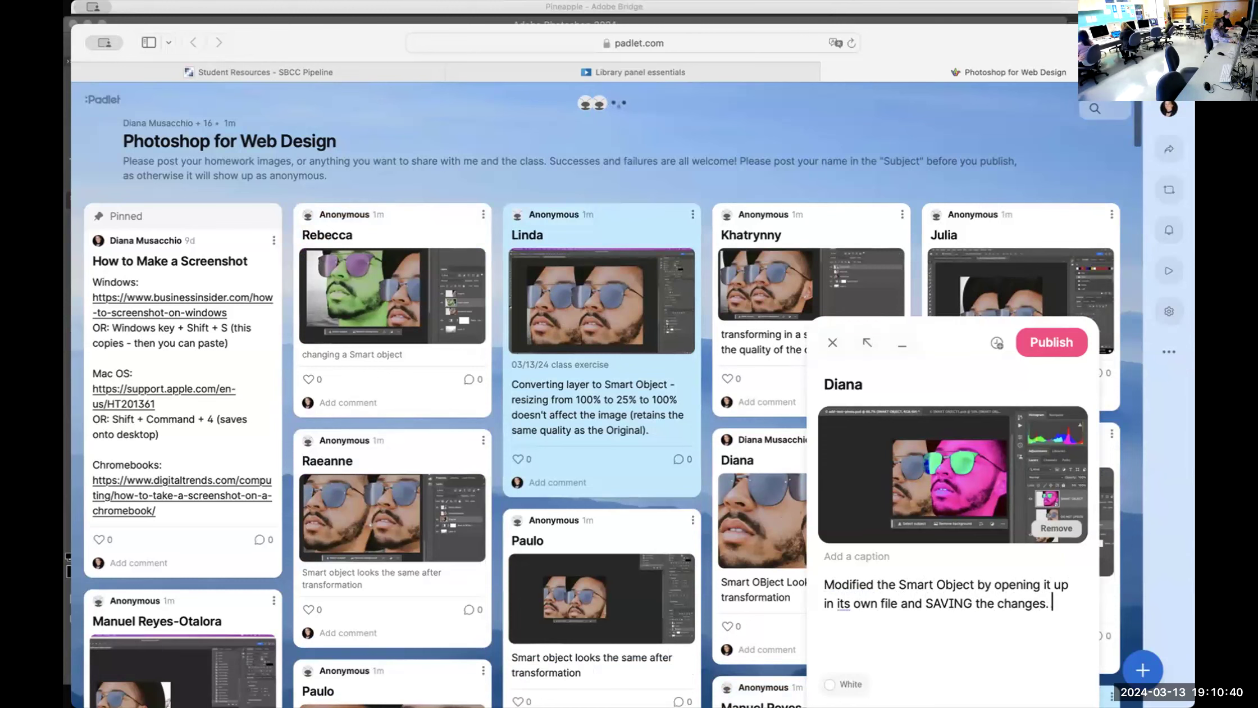
# Add "It then changes in the original file." to the post's description and publish the post
pyautogui.write('It then')
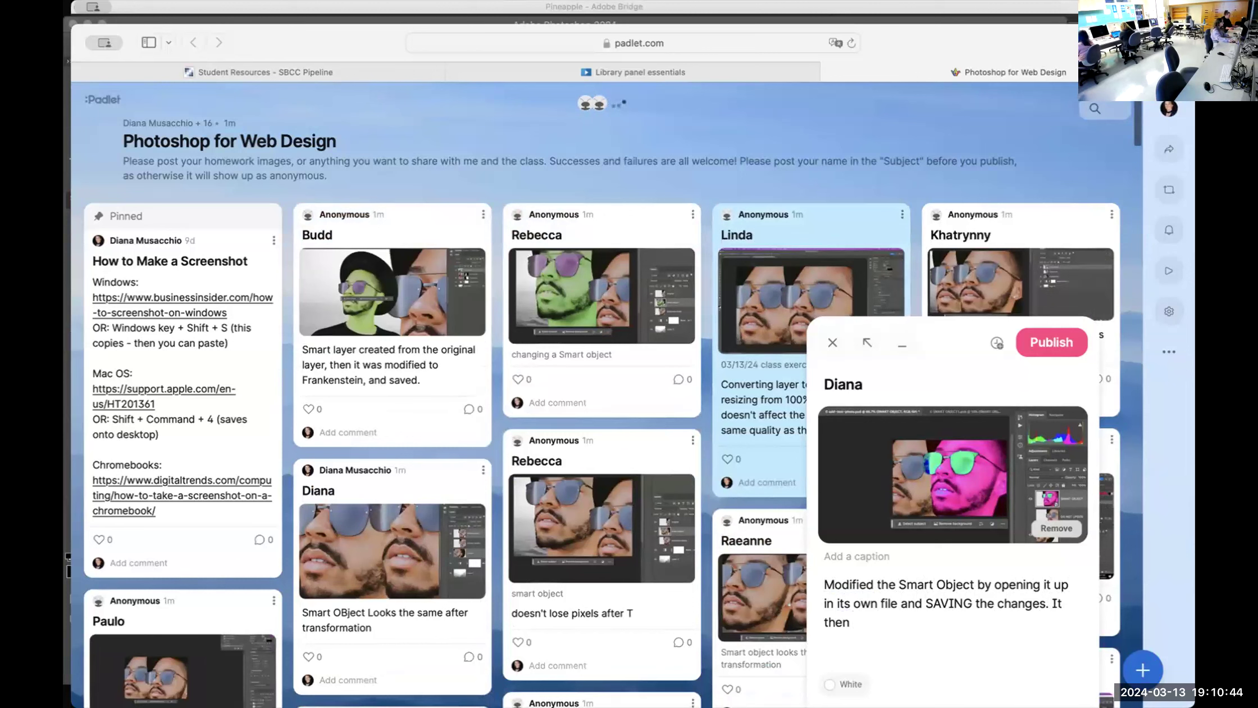
pyautogui.write(' changes in the ori')
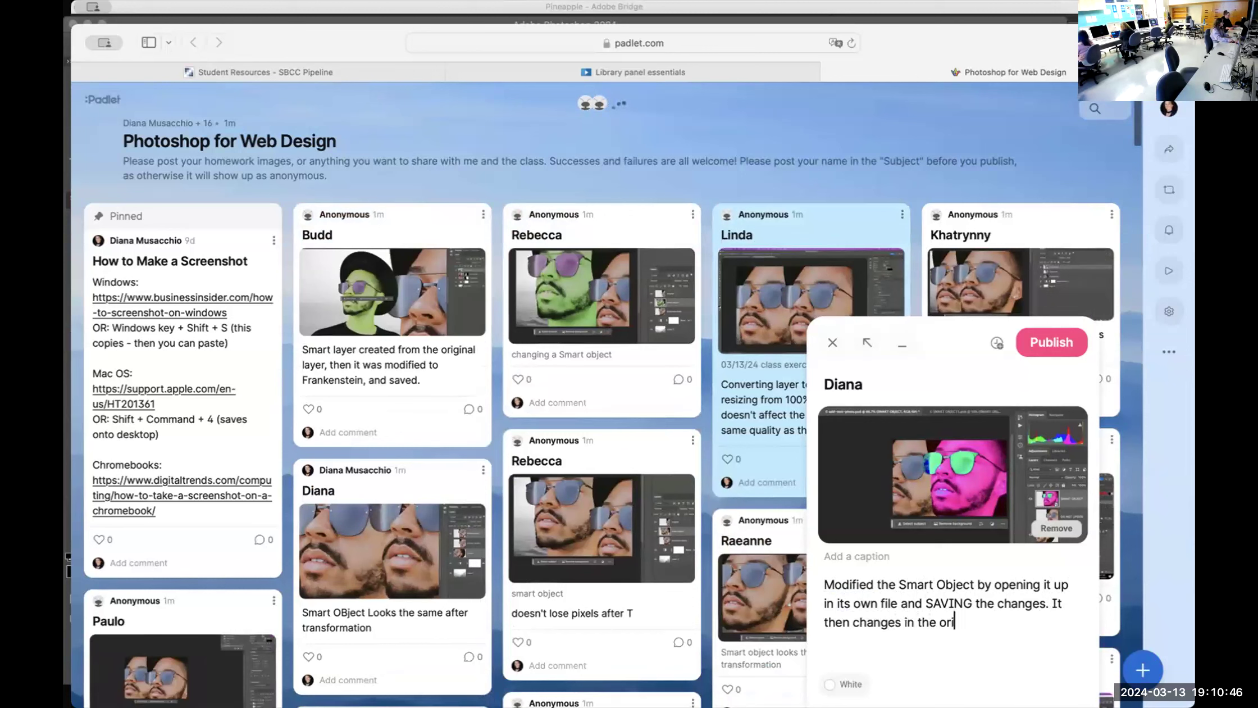
pyautogui.write('ginal file.')
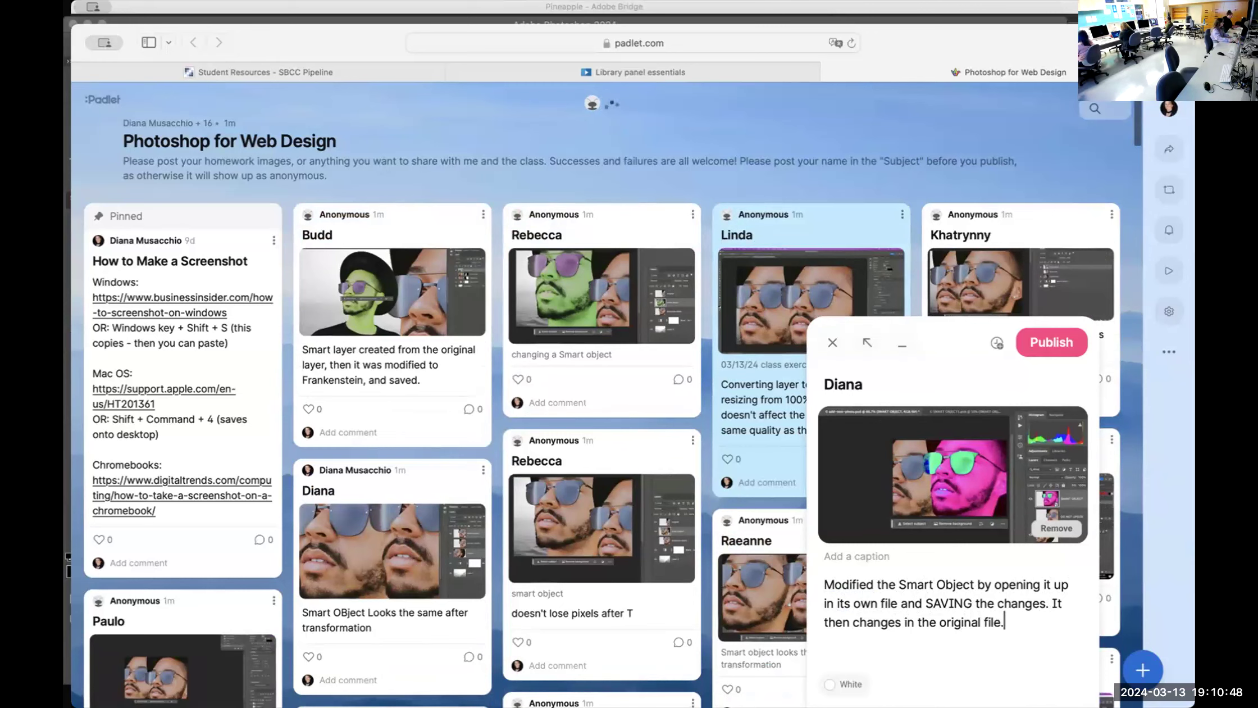
pyautogui.click(1049, 342)
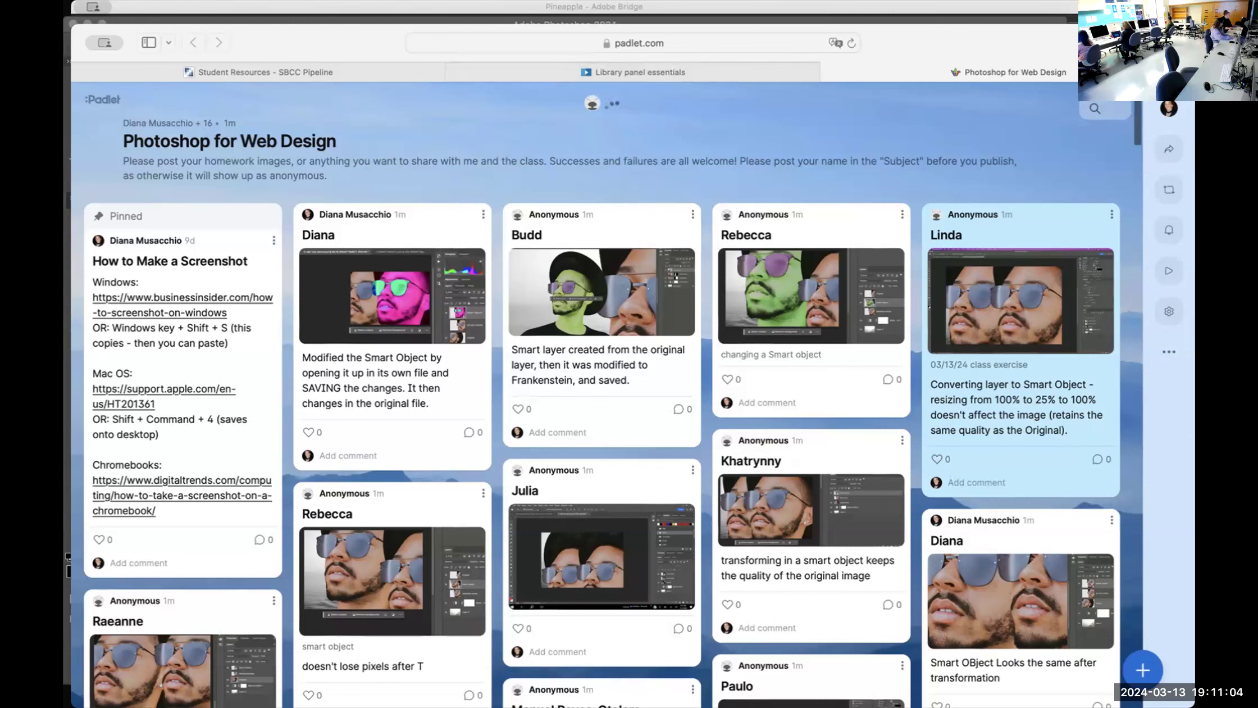
# Switch to Photoshop and inspect the recoloured composite in add-text-photo.psd at 100%
pyautogui.press('super+Tab')
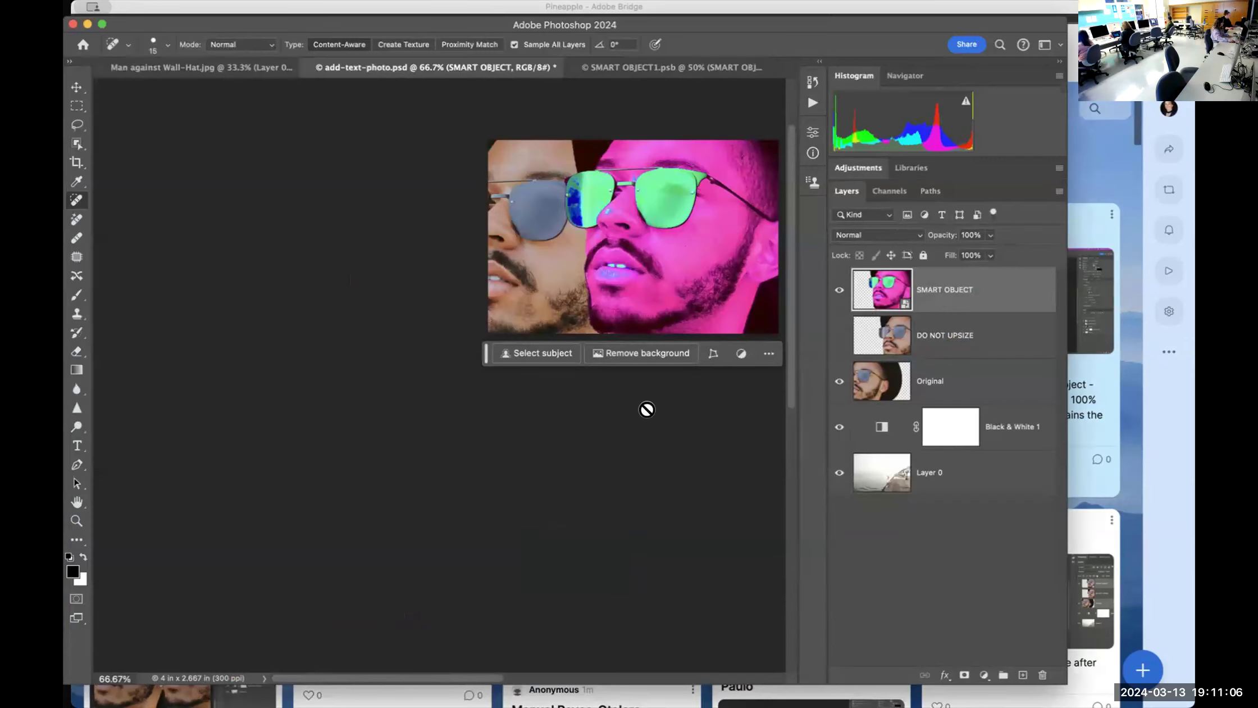
pyautogui.moveTo(666, 256); pyautogui.dragTo(528, 452)
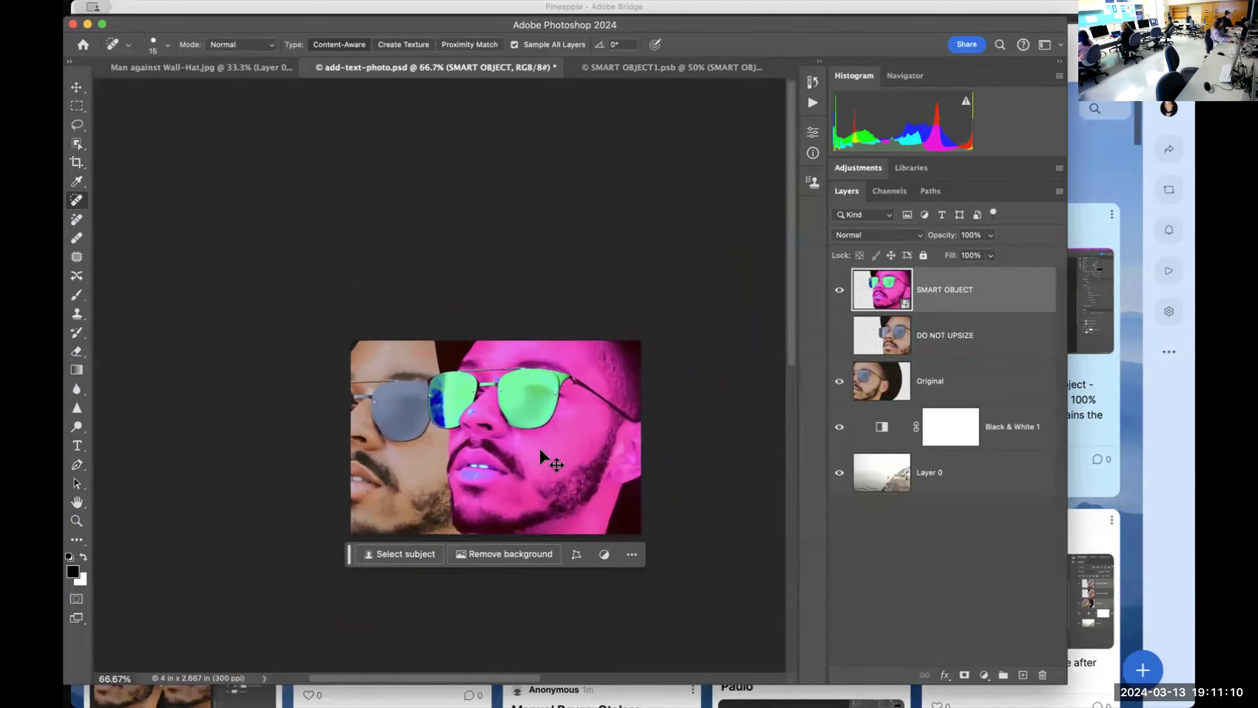
pyautogui.press('super+plus')
pyautogui.press('super+plus')
pyautogui.press('super+minus')
pyautogui.moveTo(532, 445); pyautogui.dragTo(482, 335)
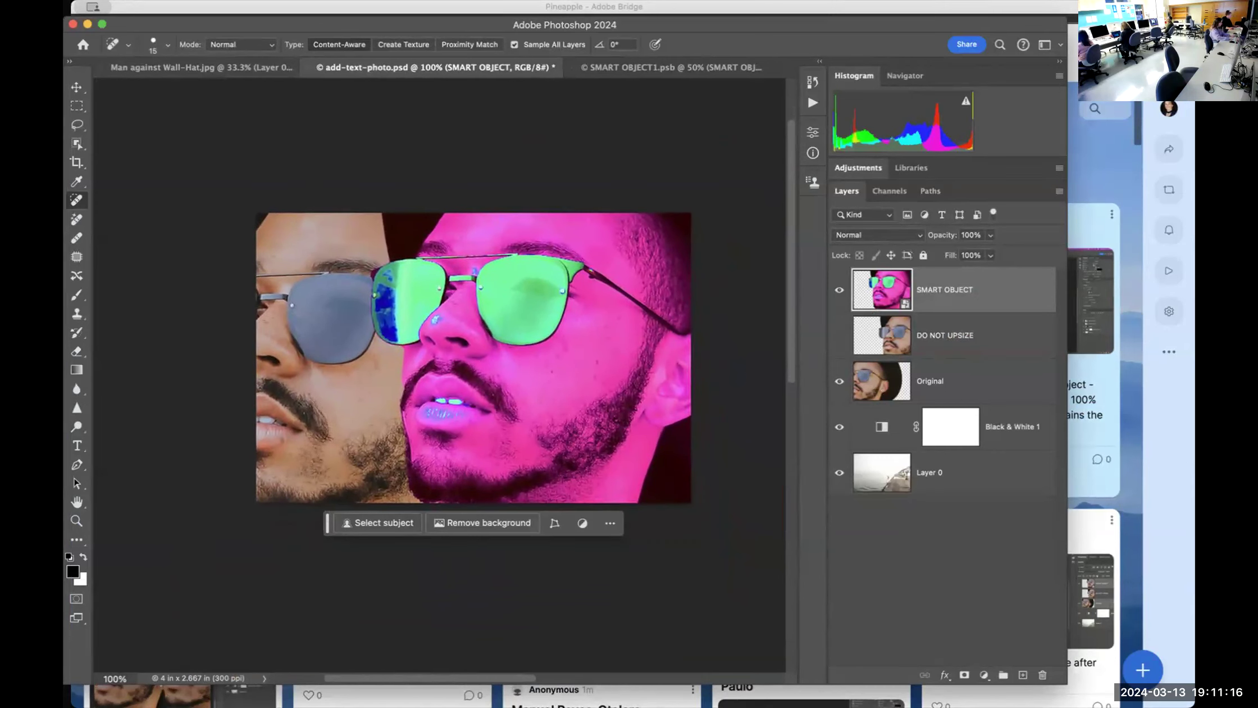
# Open 00_03_using_exercise_files.psd from the Pineapple folder in Bridge and accept the missing linked assets notice in Photoshop
pyautogui.press('super+Tab')
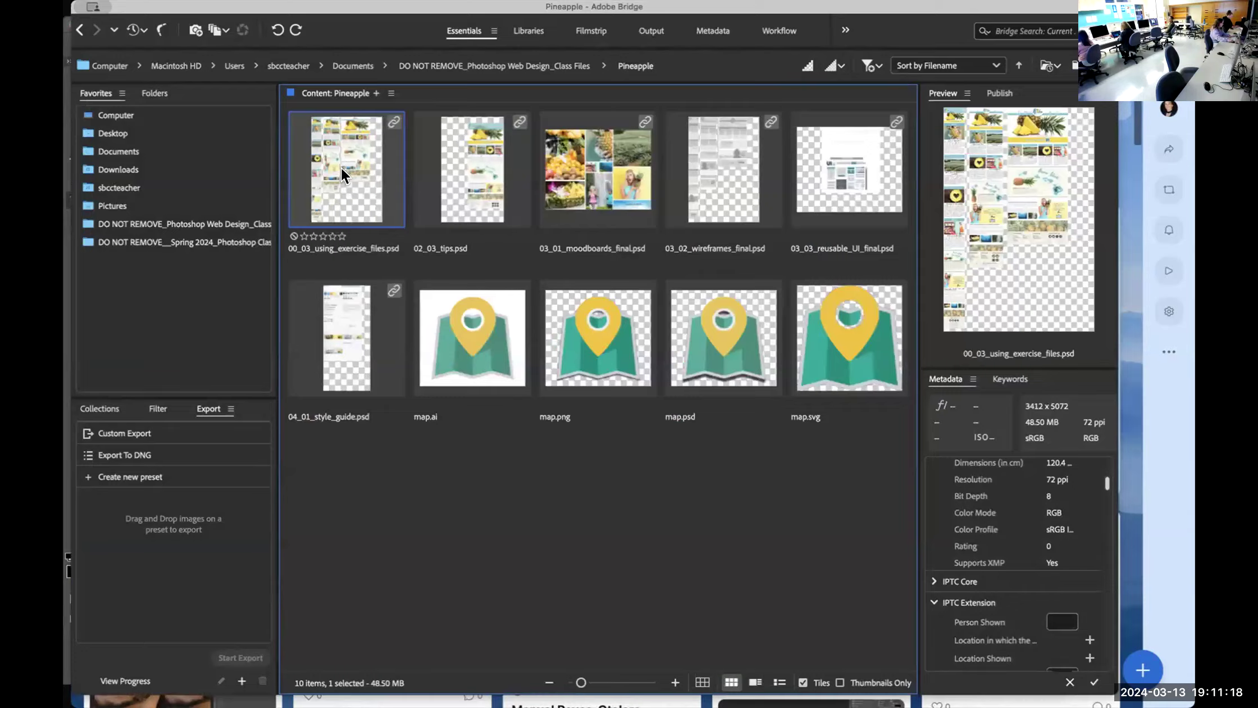
pyautogui.press('super+Tab')
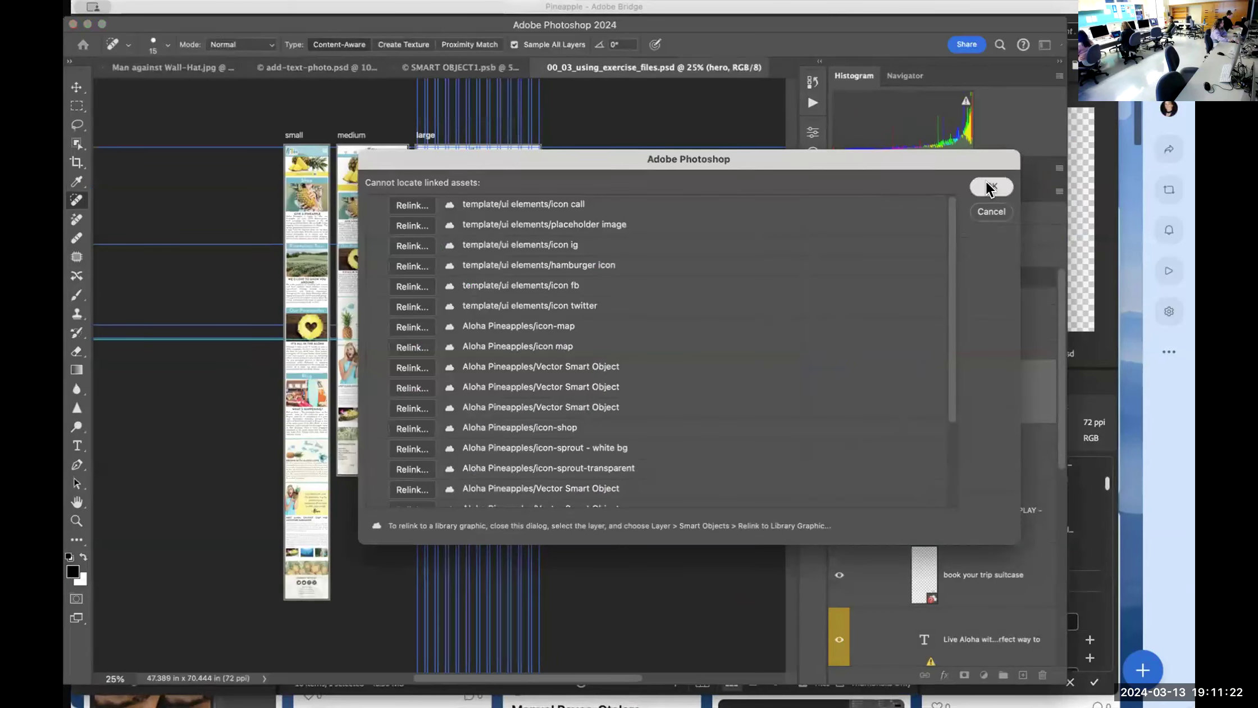
pyautogui.click(991, 188)
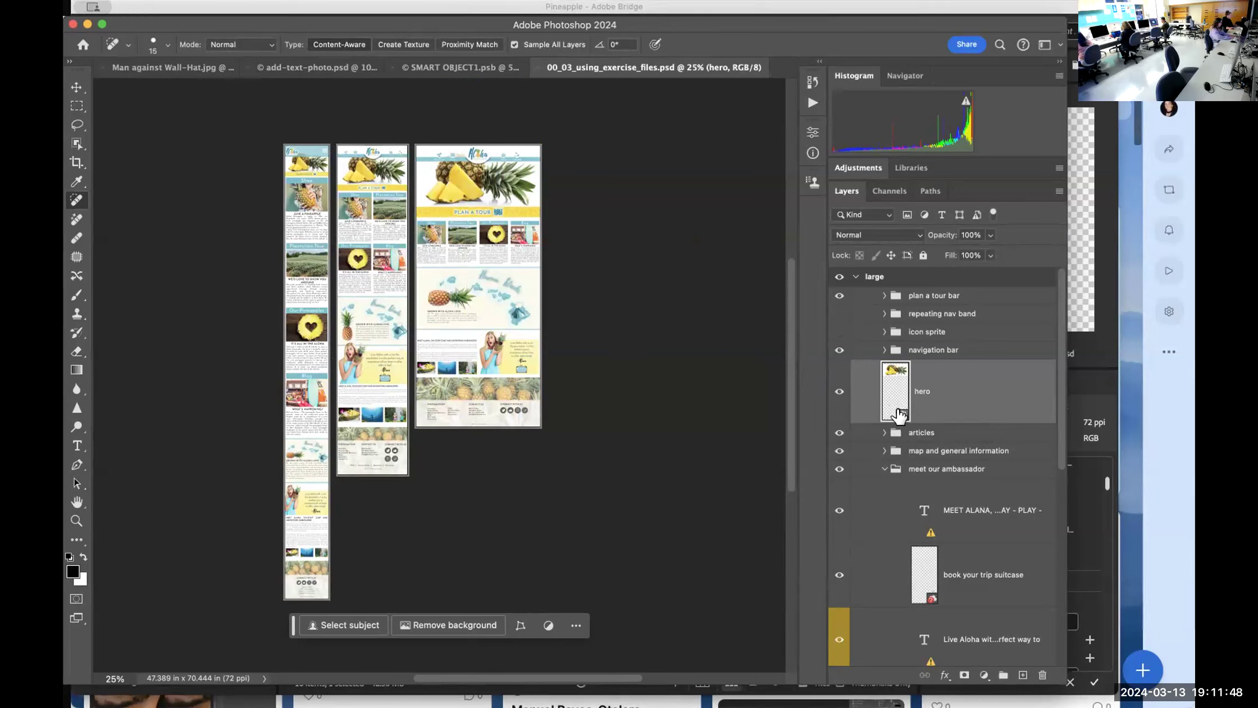
# Open the contents of the hero Smart Object in the large layout, declining the text layer update and accepting the missing linked assets
pyautogui.moveTo(564, 200)
pyautogui.mouseDown()
pyautogui.moveTo(562, 259)
pyautogui.moveTo(553, 214)
pyautogui.mouseUp()
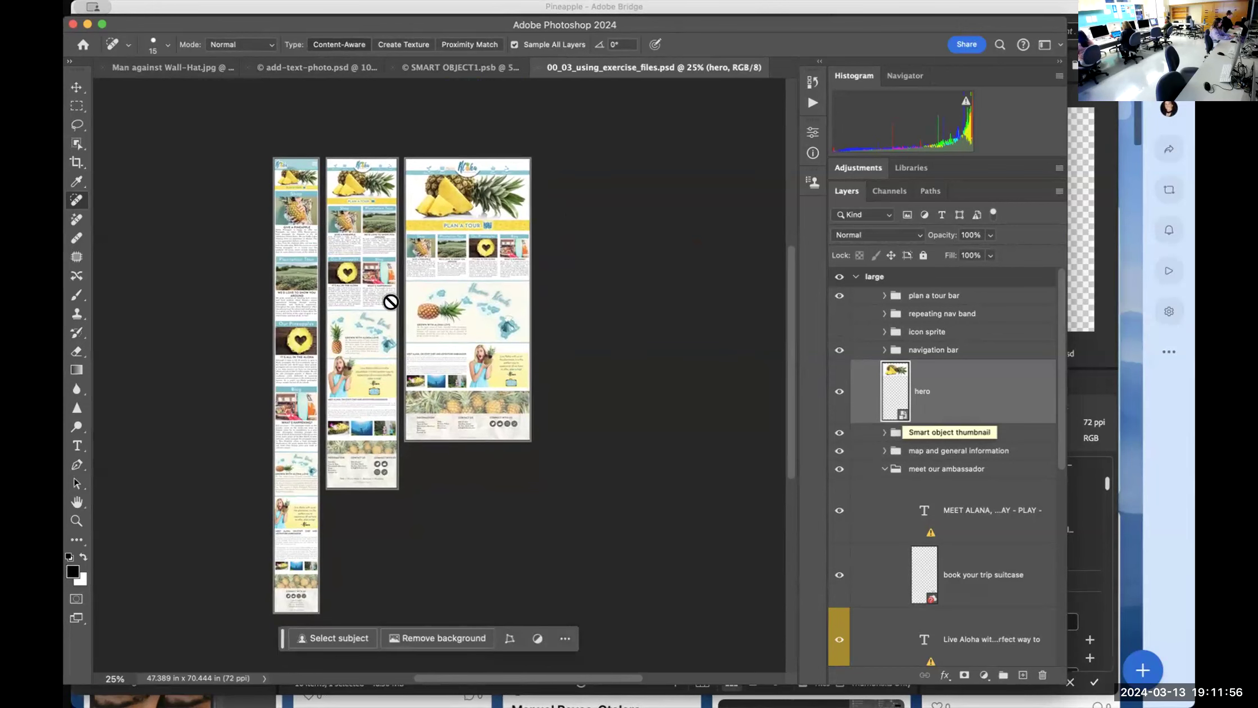
pyautogui.press('super+equal')
pyautogui.press('super+equal')
pyautogui.press('super+equal')
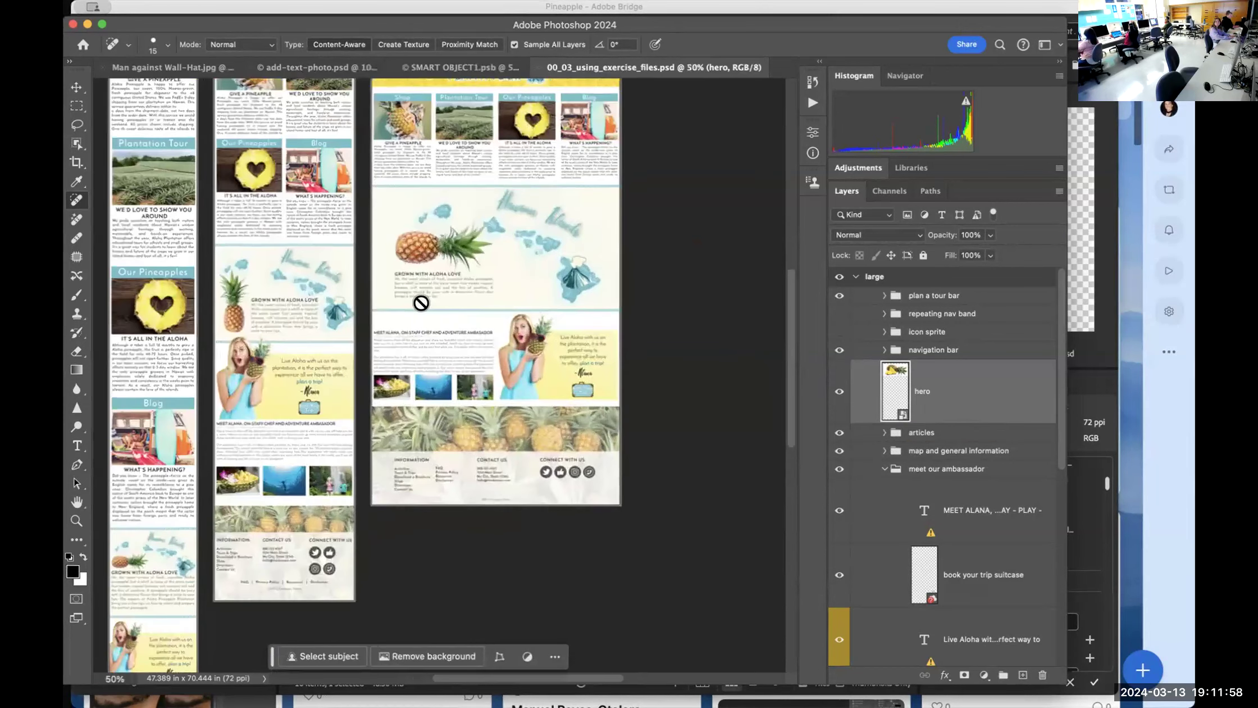
pyautogui.moveTo(388, 247); pyautogui.dragTo(469, 469)
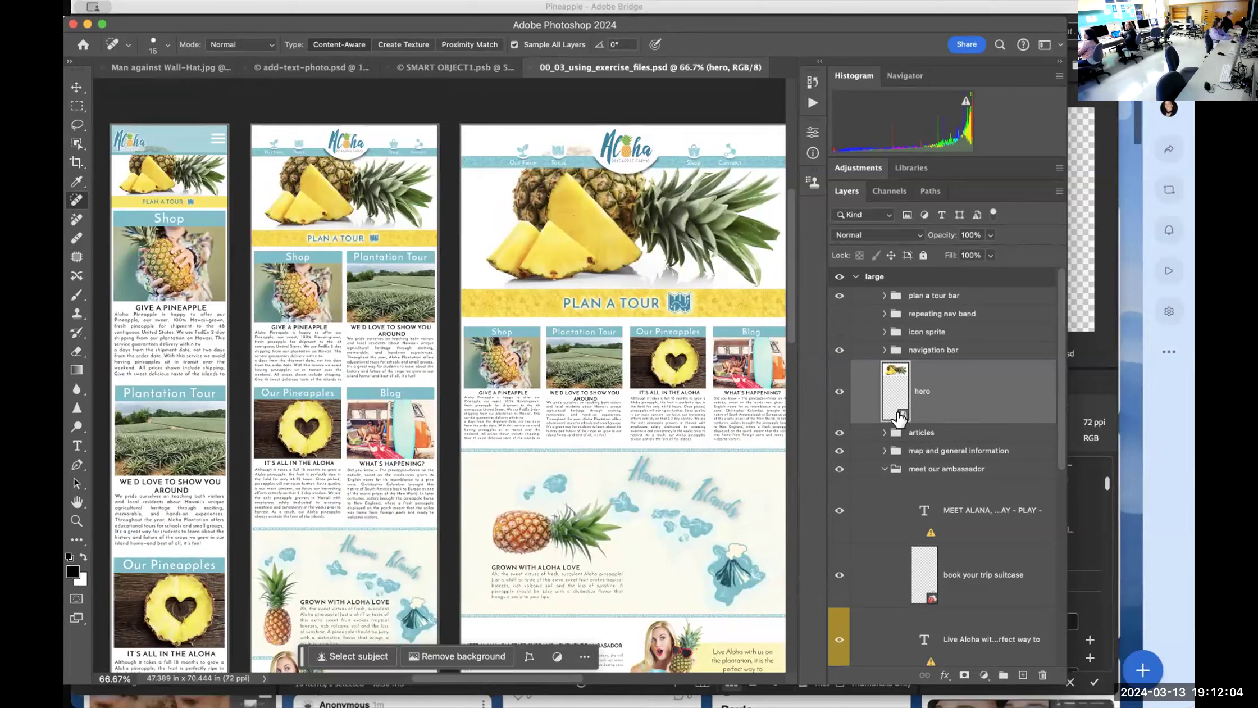
pyautogui.doubleClick(901, 416)
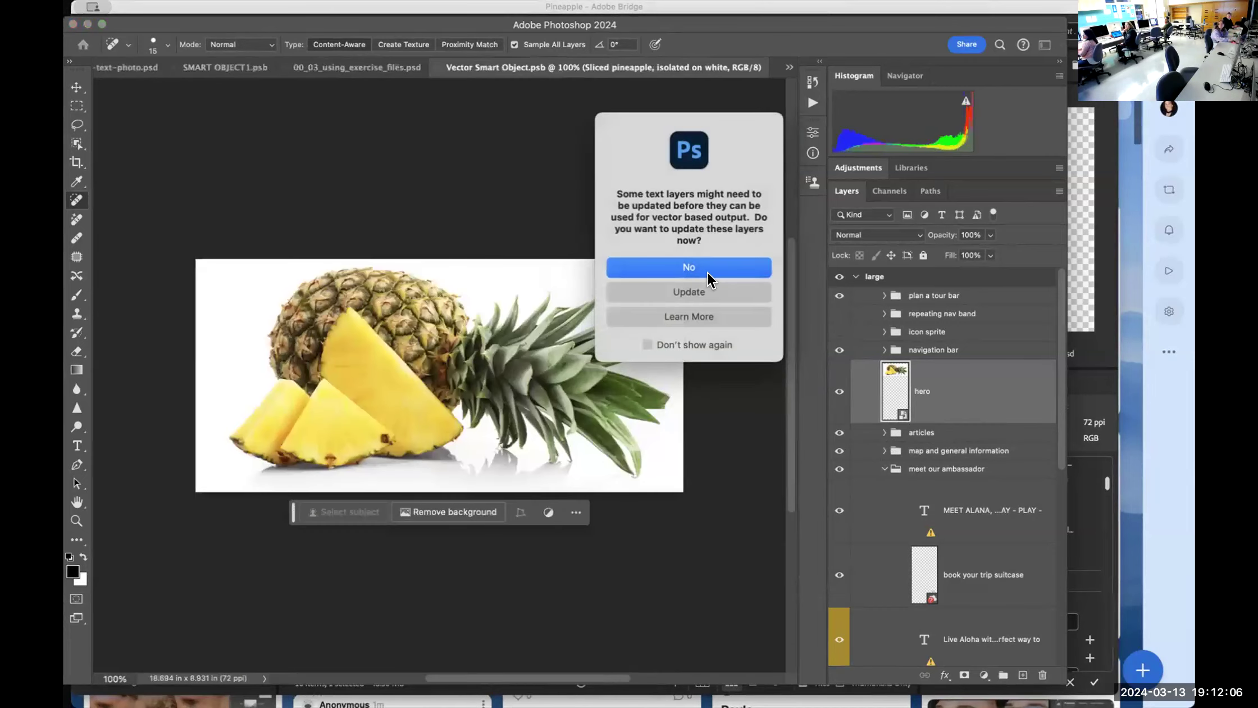
pyautogui.click(695, 267)
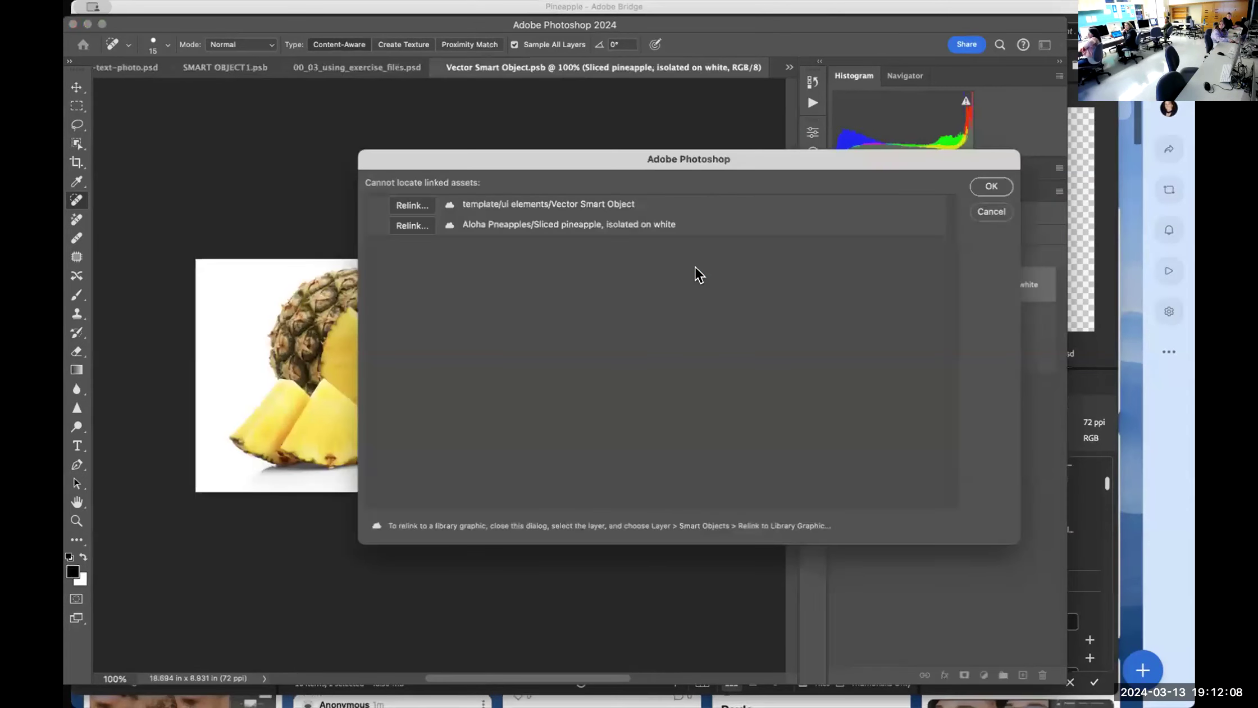
pyautogui.click(988, 187)
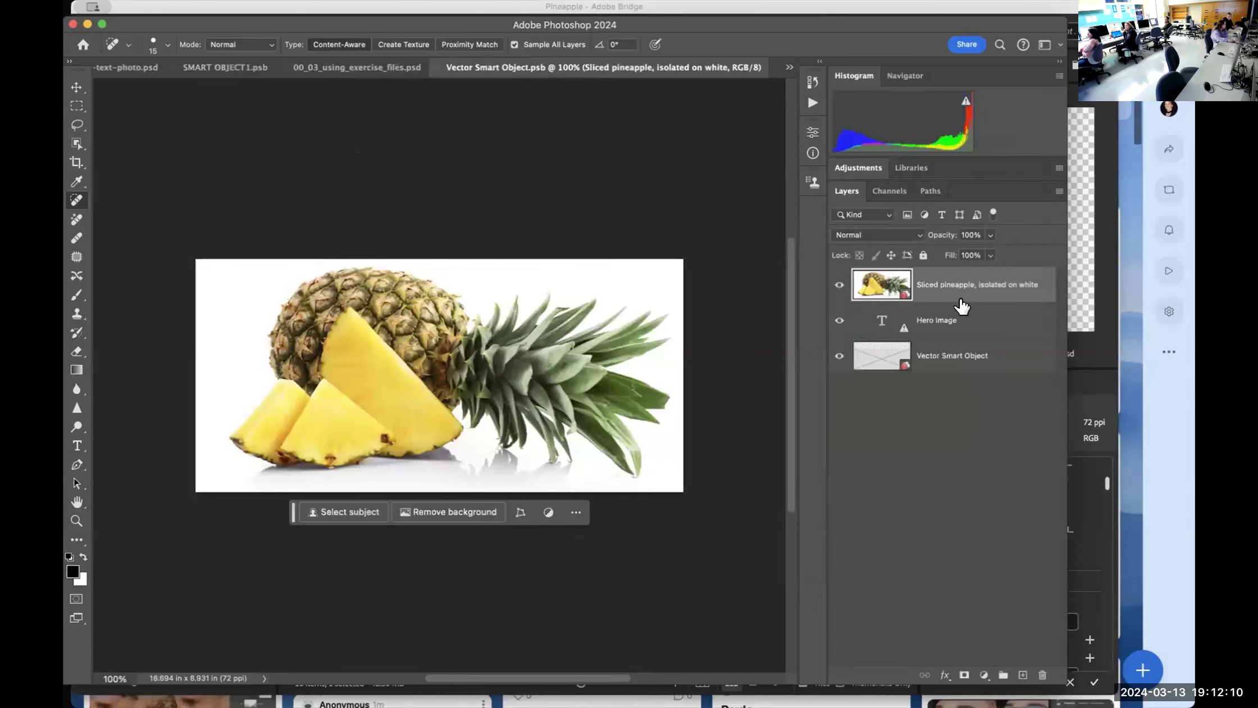
# Apply Hue/Saturation to the sliced pineapple layer with Hue -165 and Saturation +31
pyautogui.press('super+u')
pyautogui.click(705, 246)
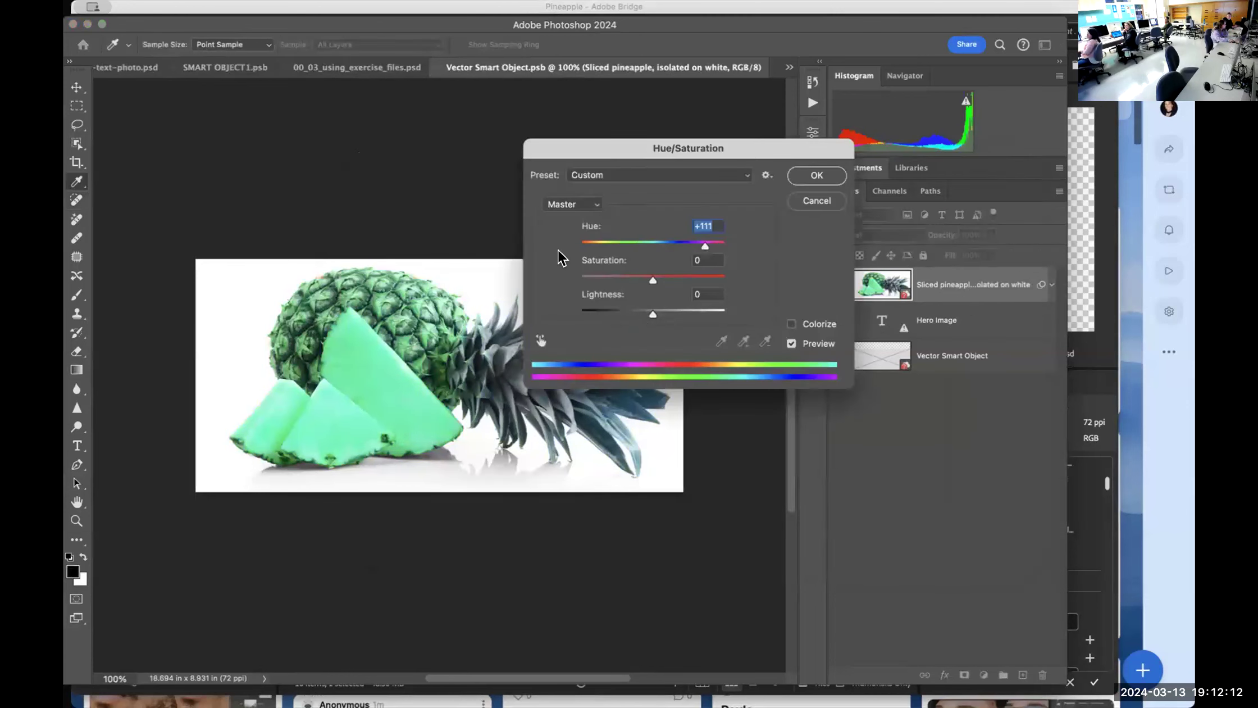
pyautogui.click(585, 245)
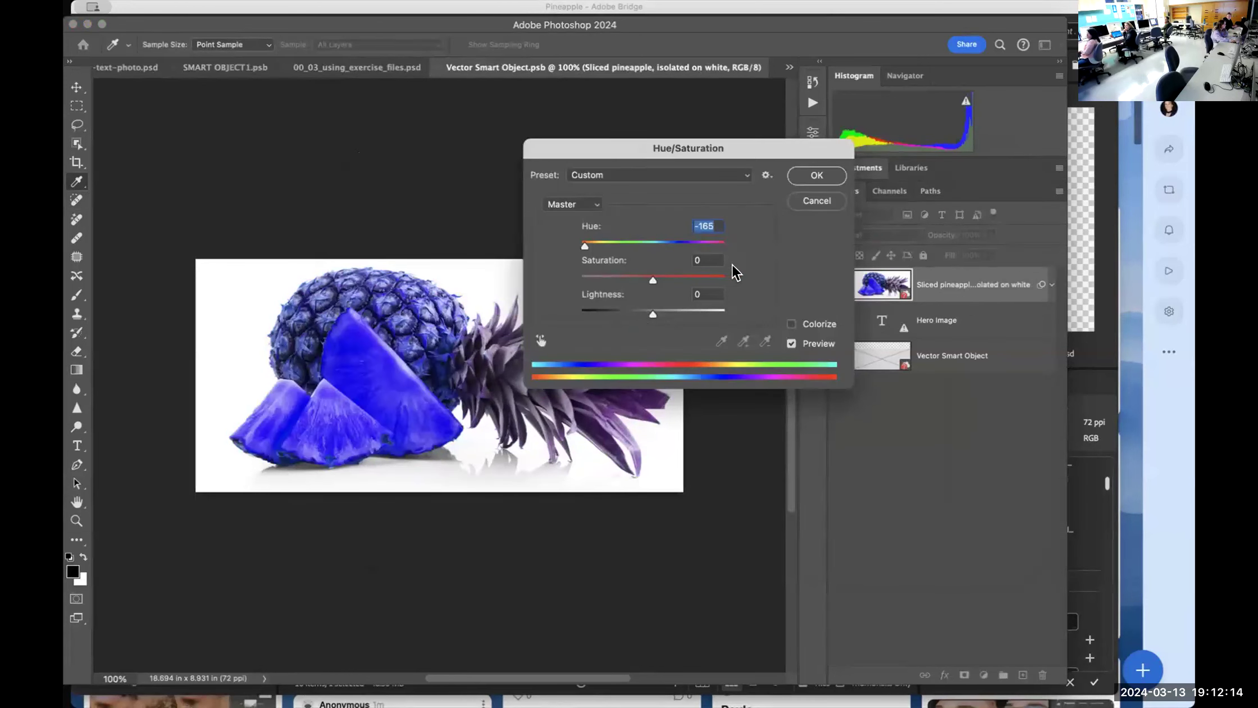
pyautogui.moveTo(653, 280); pyautogui.dragTo(675, 279)
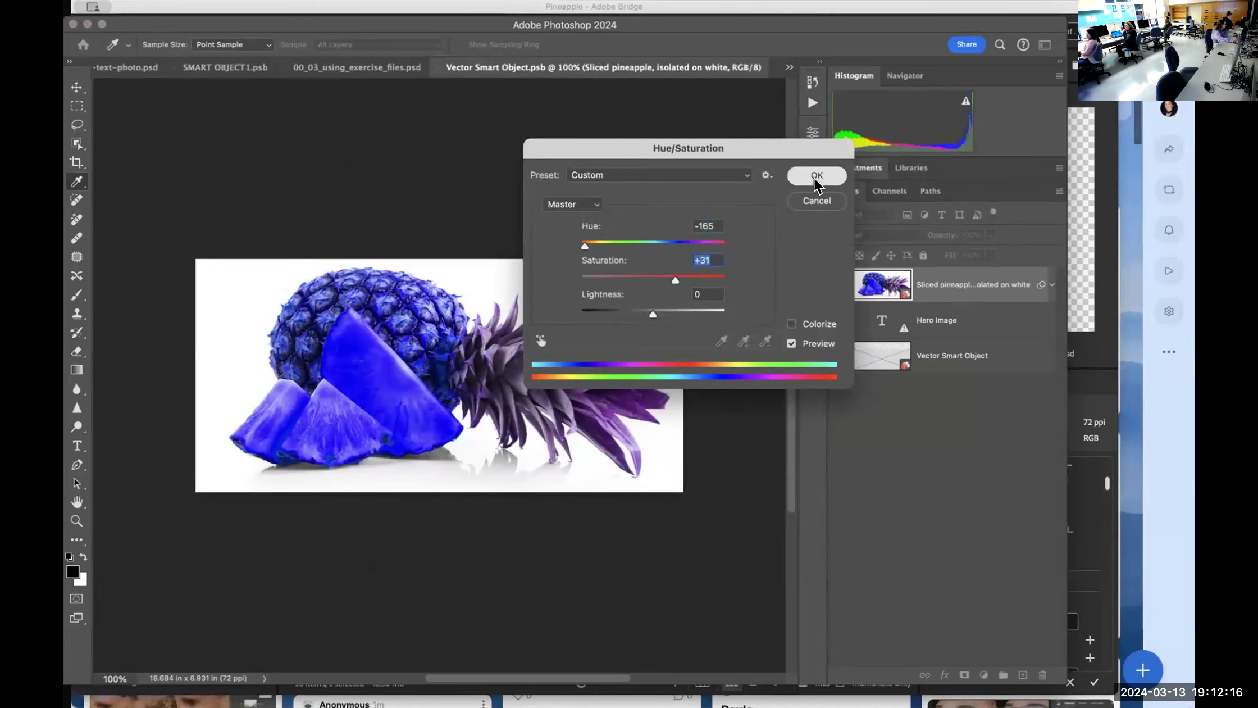
pyautogui.click(815, 177)
# Save Vector Smart Object.psb and inspect the hero images of all three layouts in 00_03_using_exercise_files.psd
pyautogui.press('super+s')
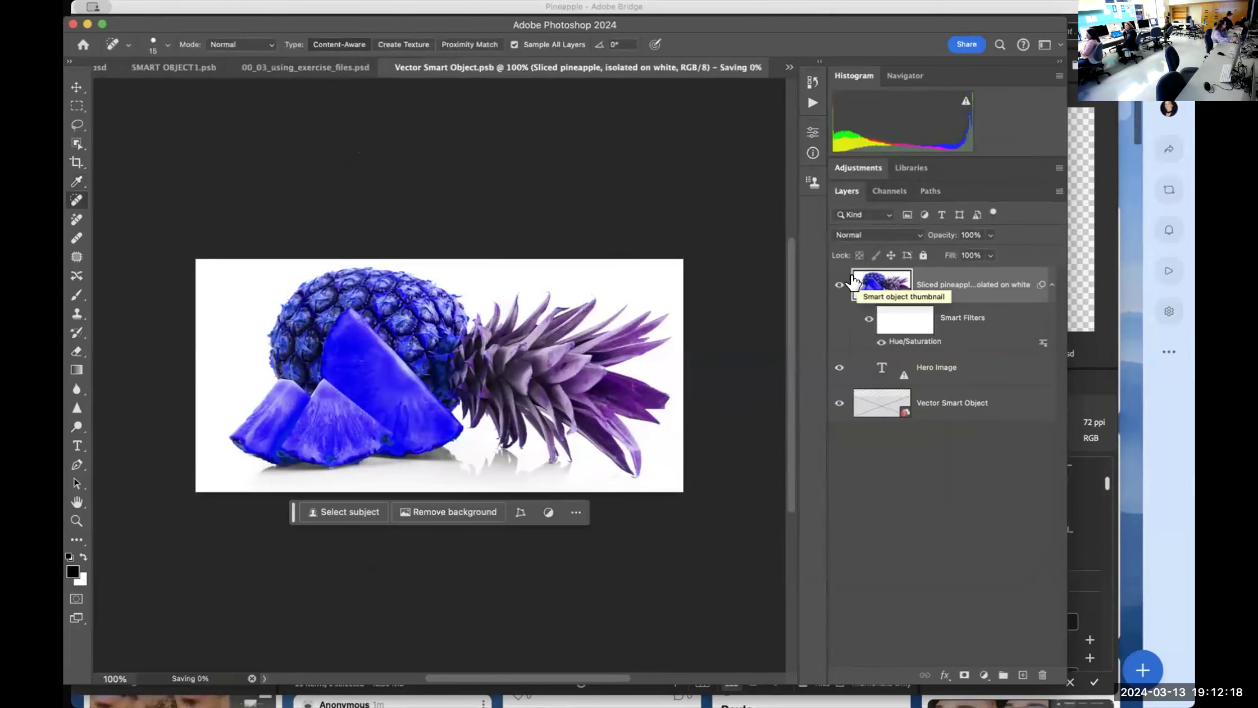
pyautogui.click(352, 70)
pyautogui.moveTo(352, 190); pyautogui.dragTo(401, 262)
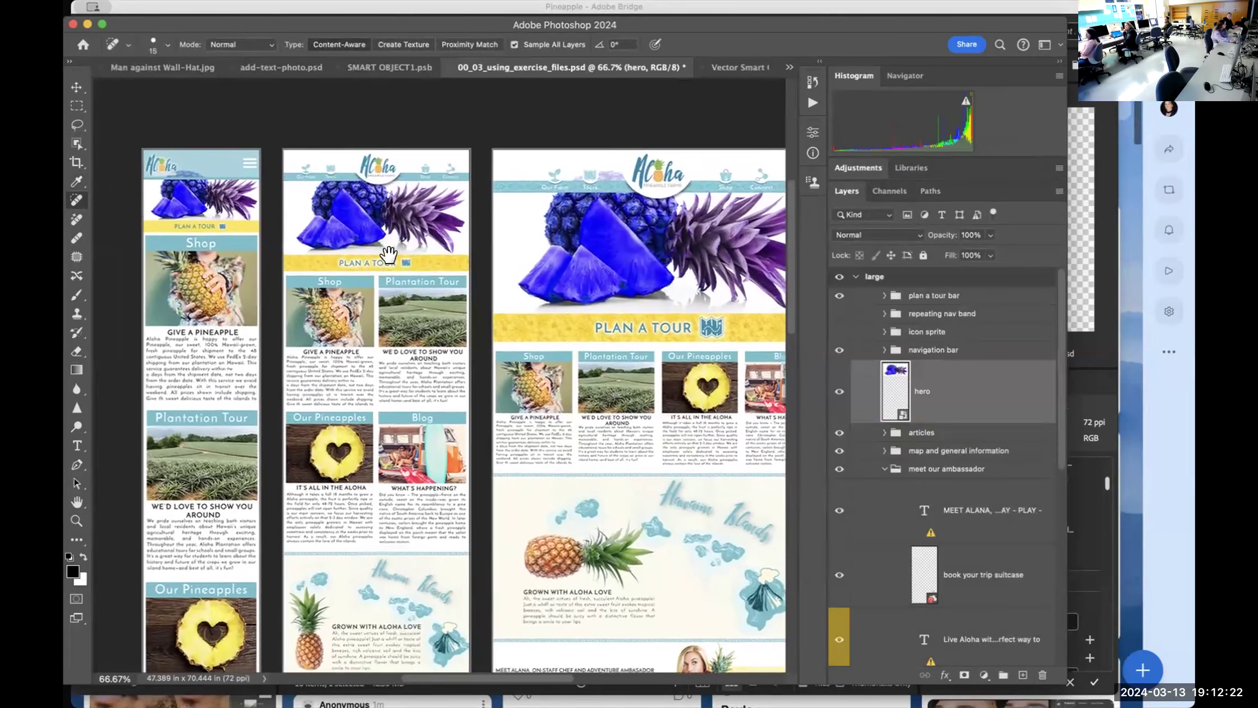
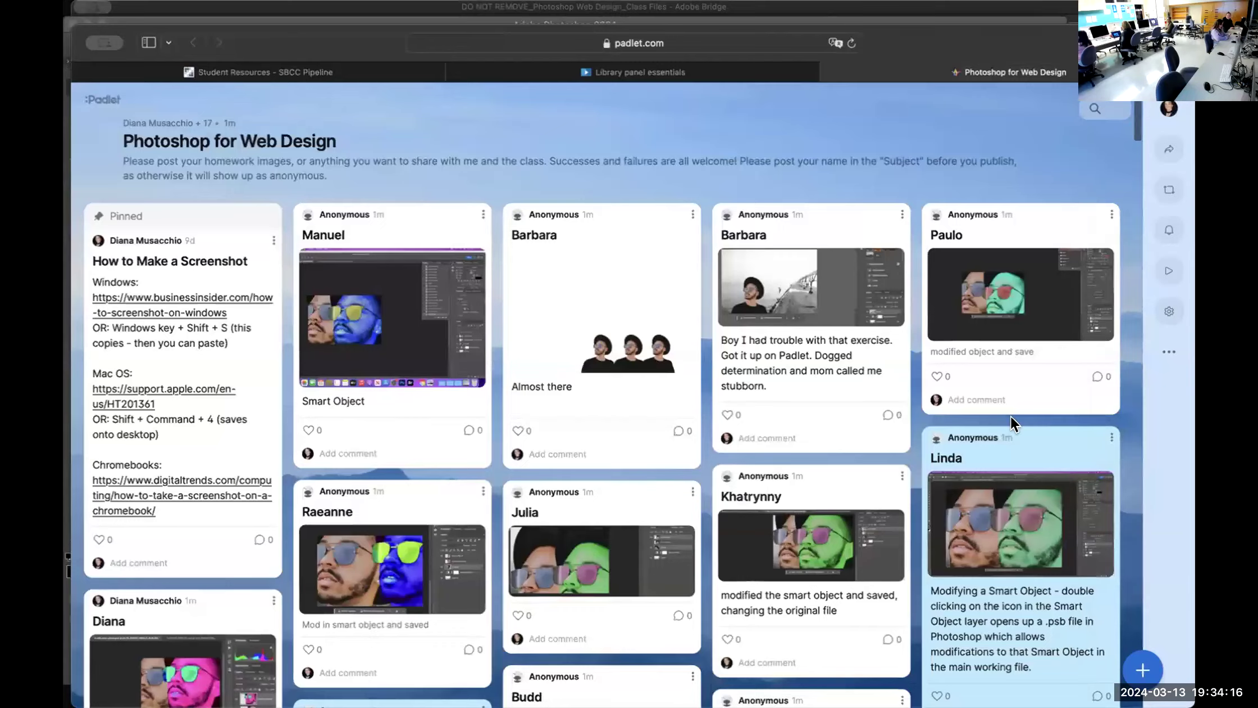
# Switch from Padlet to Photoshop with Hue_Saturation_Flowers.jpg and enlarge the application window
pyautogui.press('super+Tab')
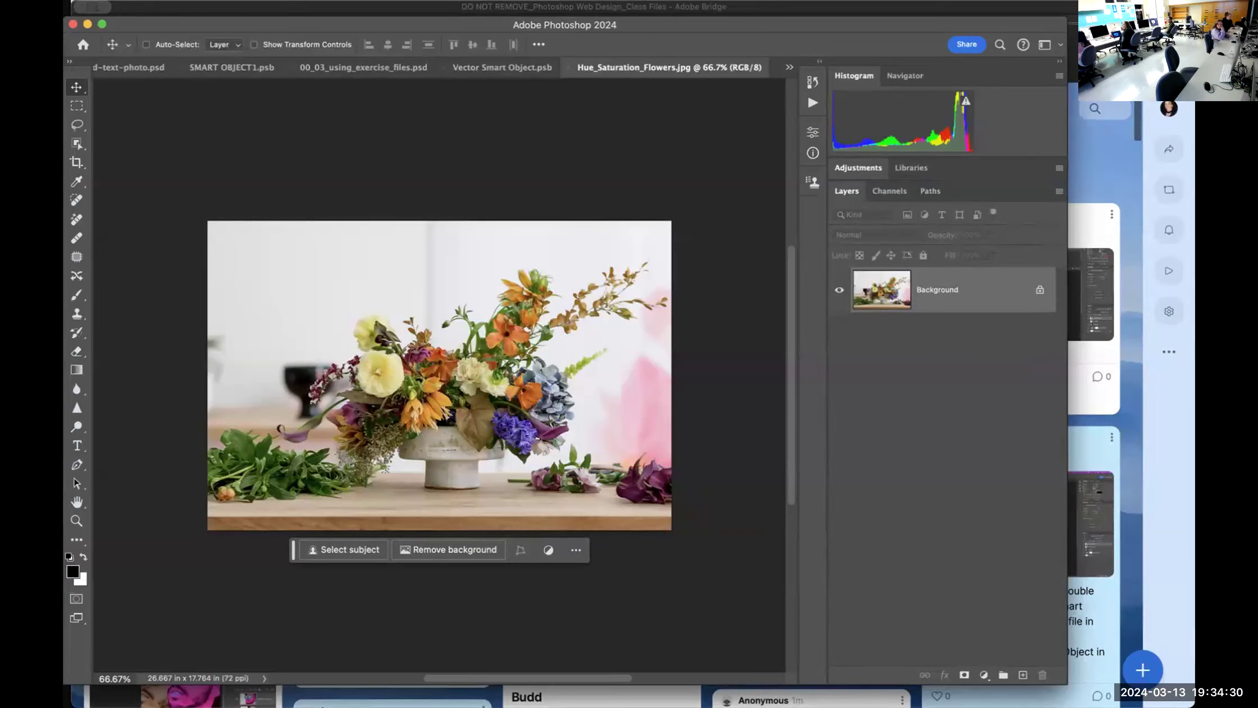
pyautogui.moveTo(1067, 683); pyautogui.dragTo(1108, 699)
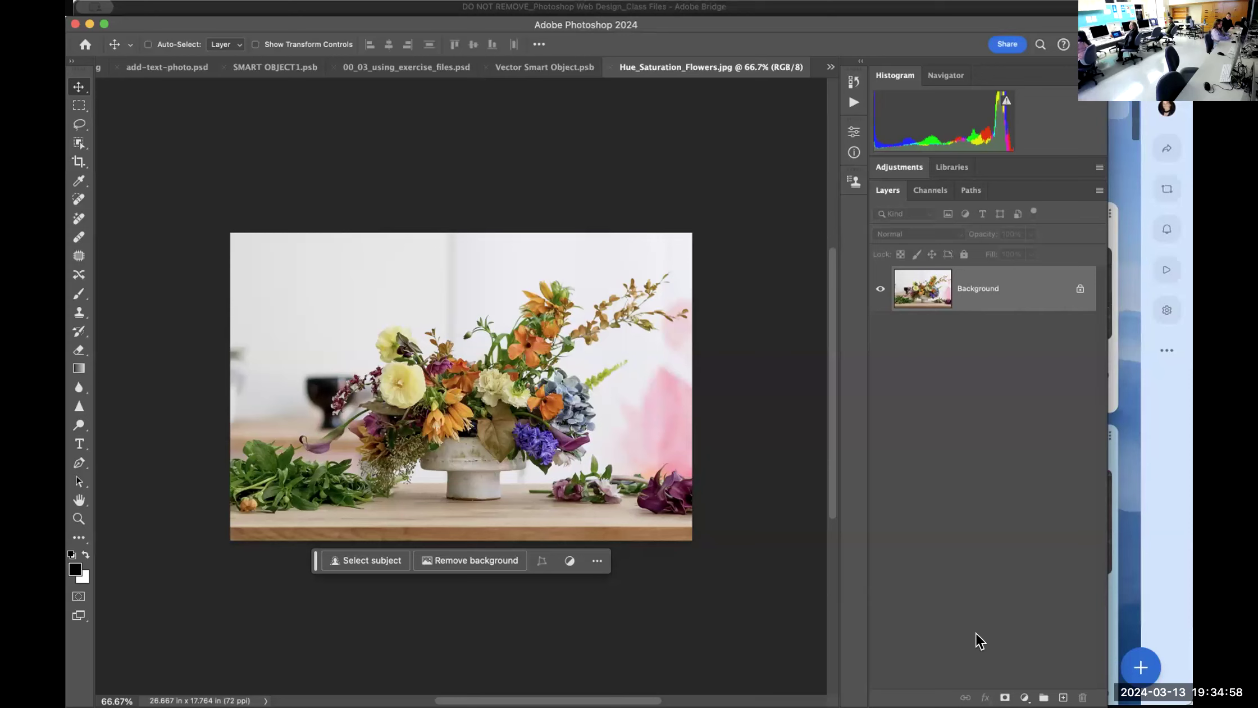
# Return to the Padlet board, view the enlarged screenshot of a classmate's green-tinted Smart Object, and close it
pyautogui.click(1175, 689)
pyautogui.click(648, 582)
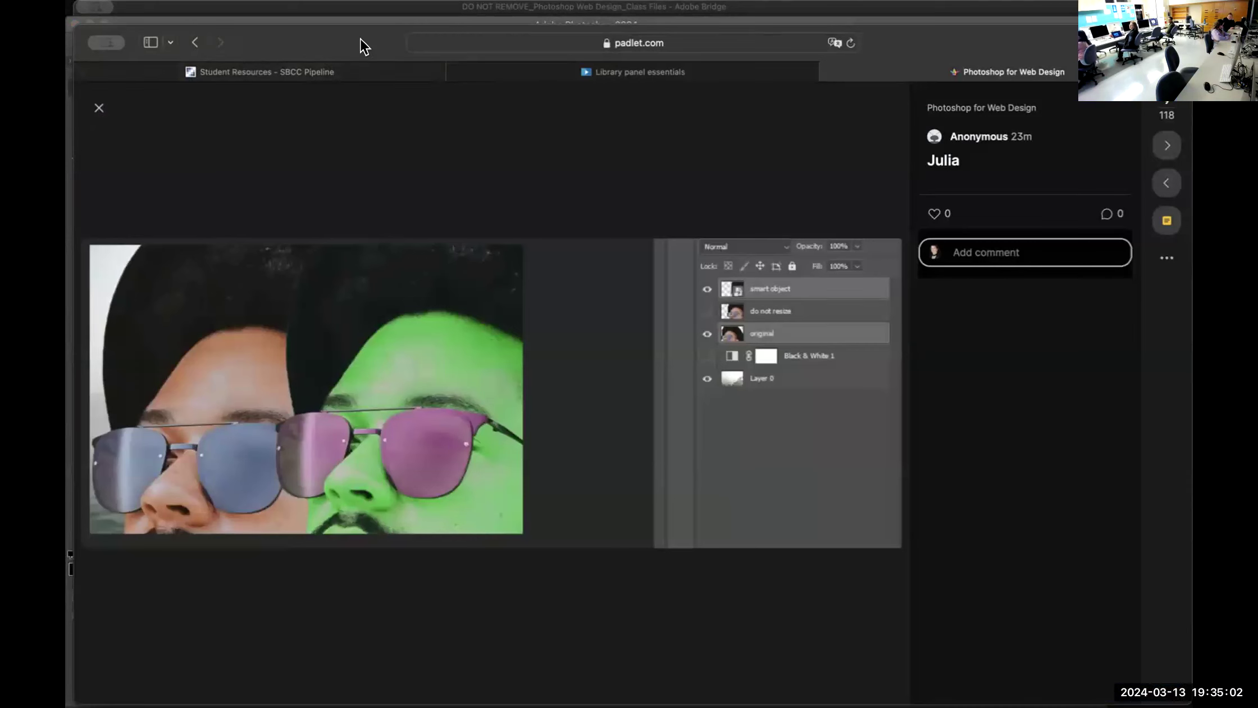
pyautogui.click(99, 108)
# Review the older class posts on the Padlet board, covering the black-and-white masking, sculpture, brush practice and holiday sign exercises
pyautogui.scroll(-10, 483, 326)
pyautogui.scroll(-10, 474, 348)
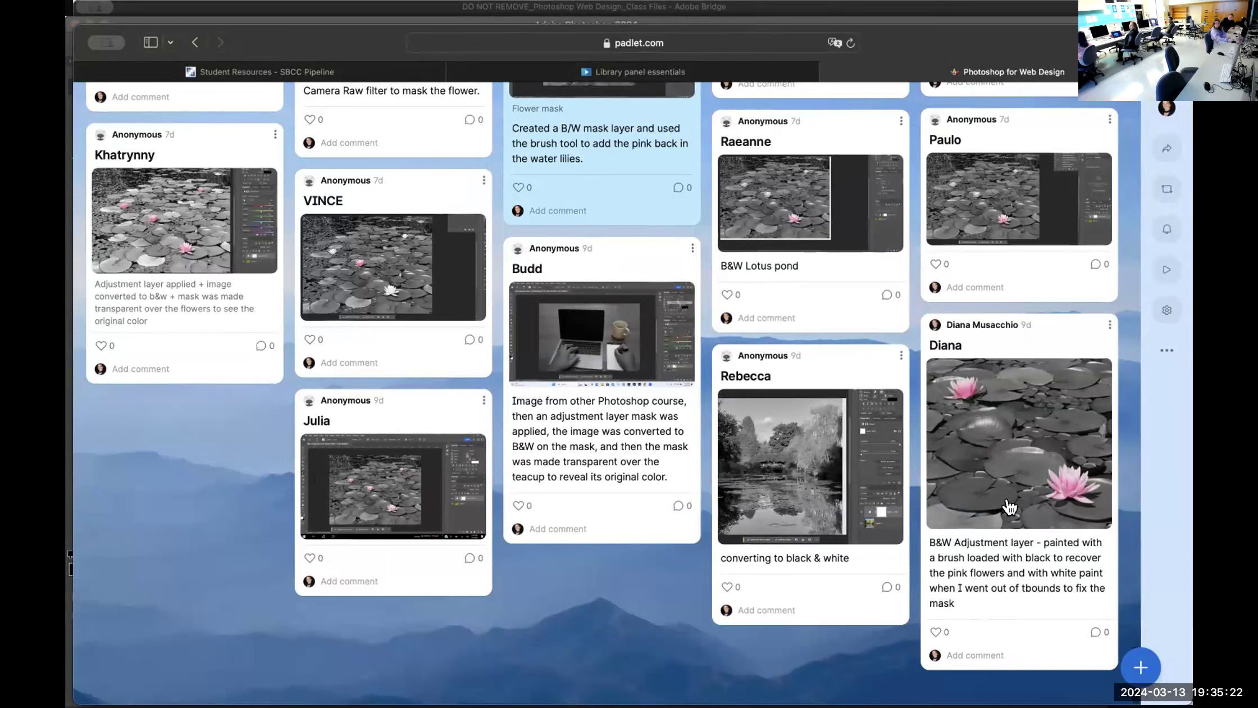
pyautogui.scroll(5, 1009, 507)
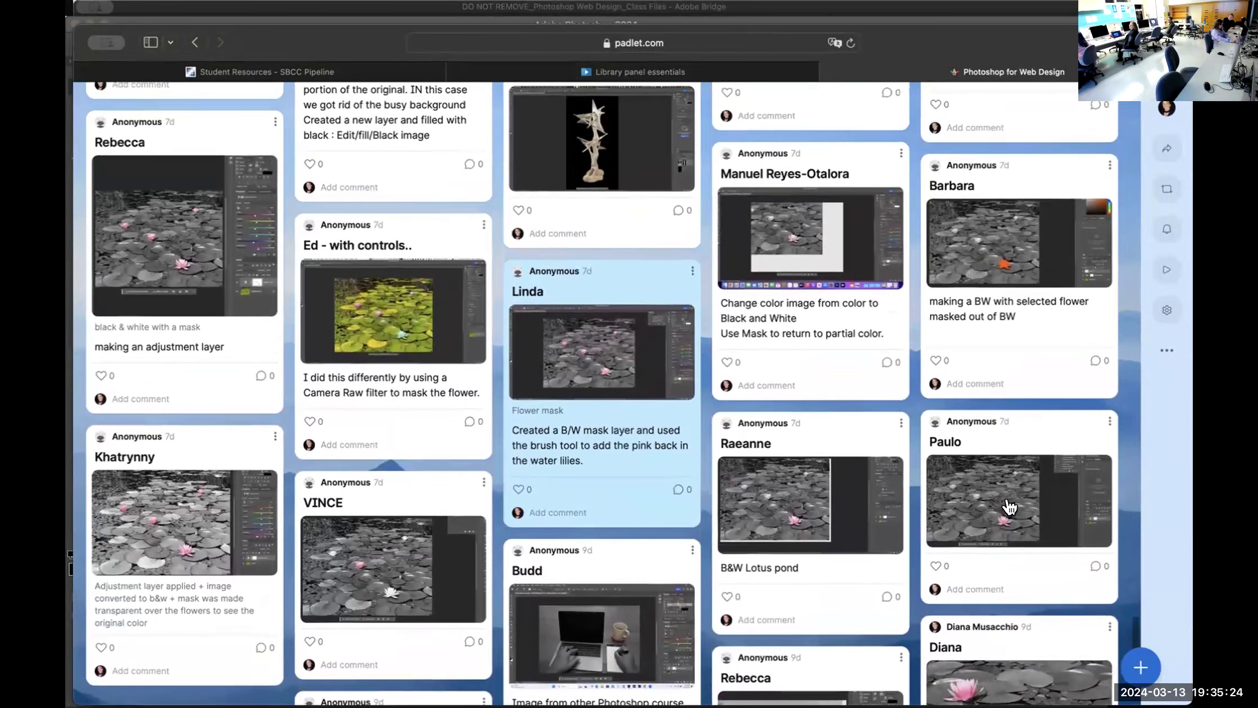
pyautogui.scroll(7, 996, 430)
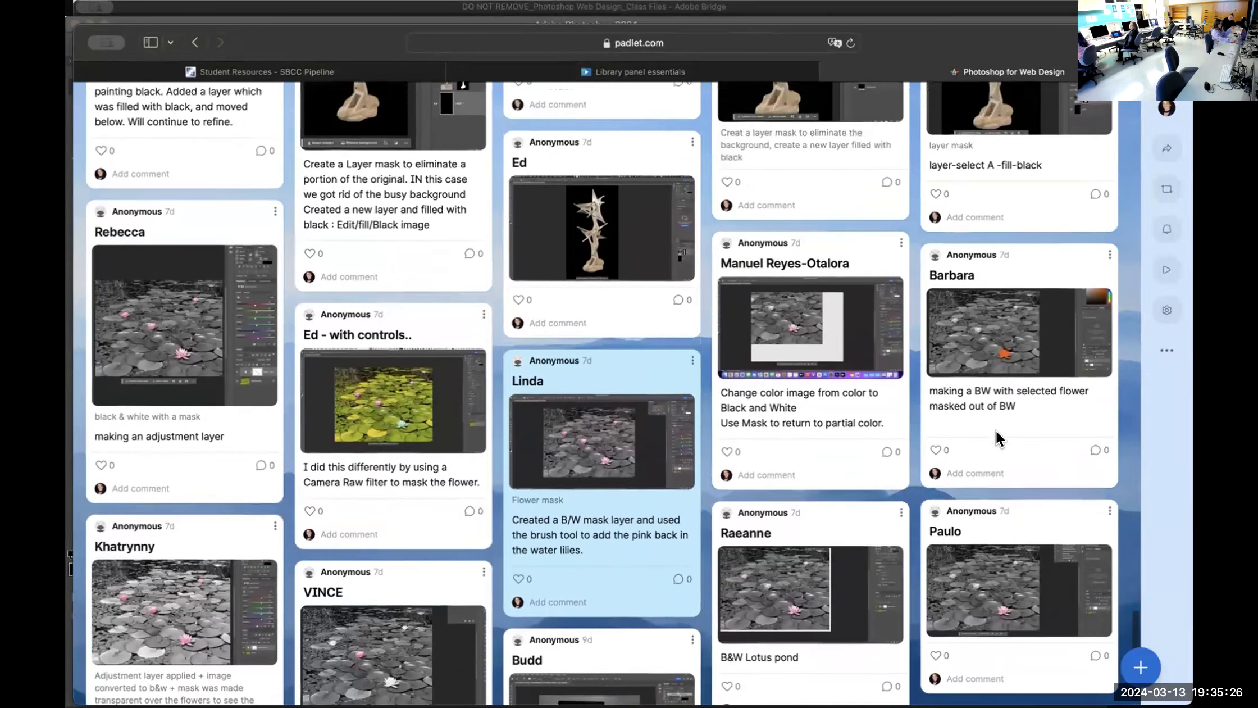
pyautogui.scroll(2, 997, 437)
pyautogui.scroll(2, 642, 203)
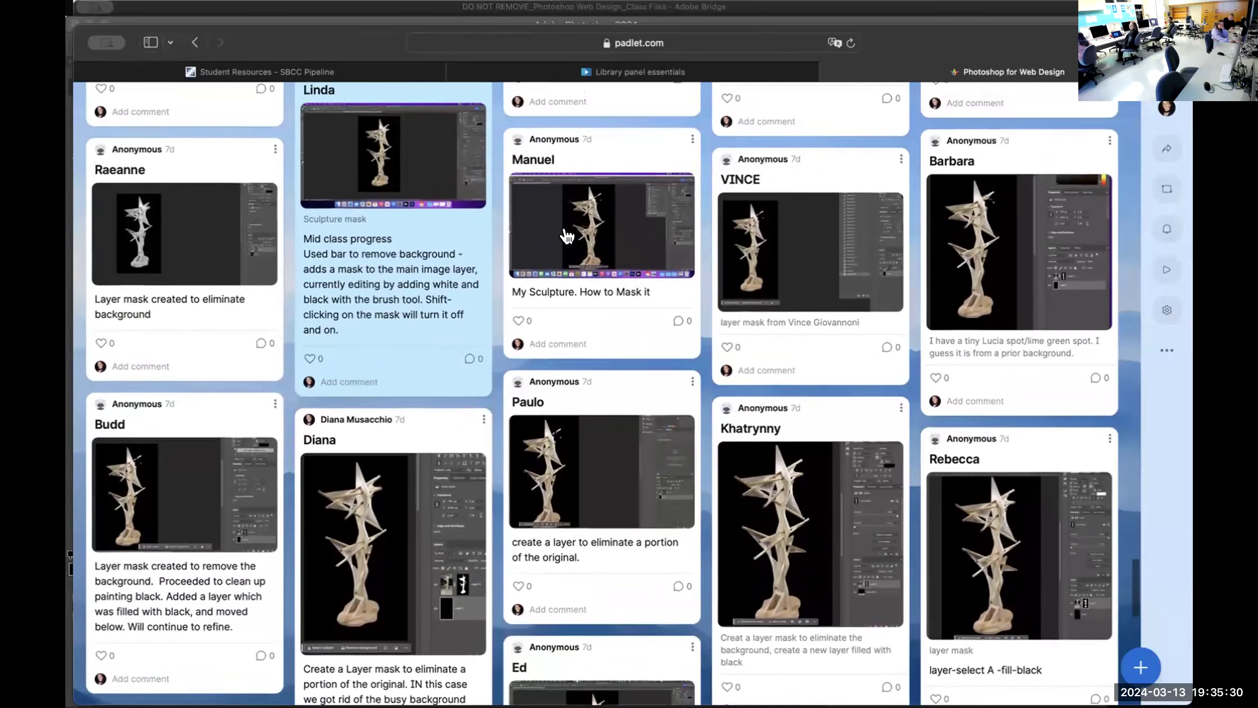
pyautogui.scroll(15, 662, 220)
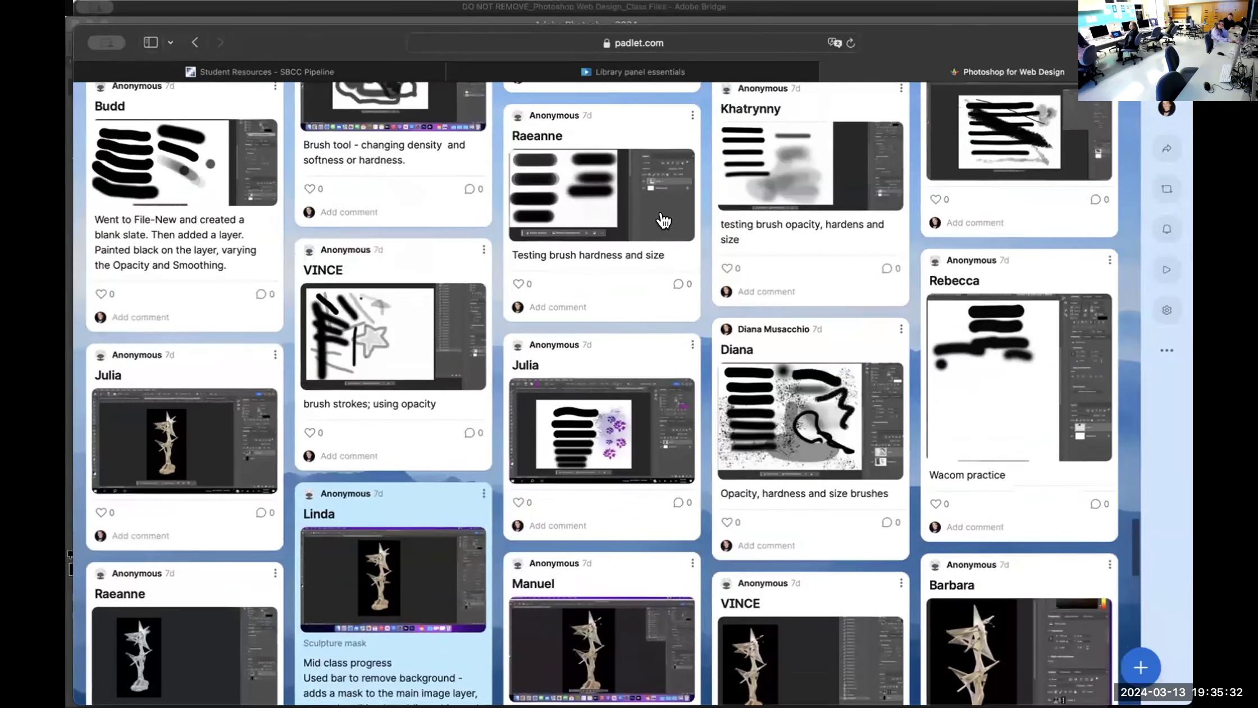
pyautogui.scroll(3, 664, 220)
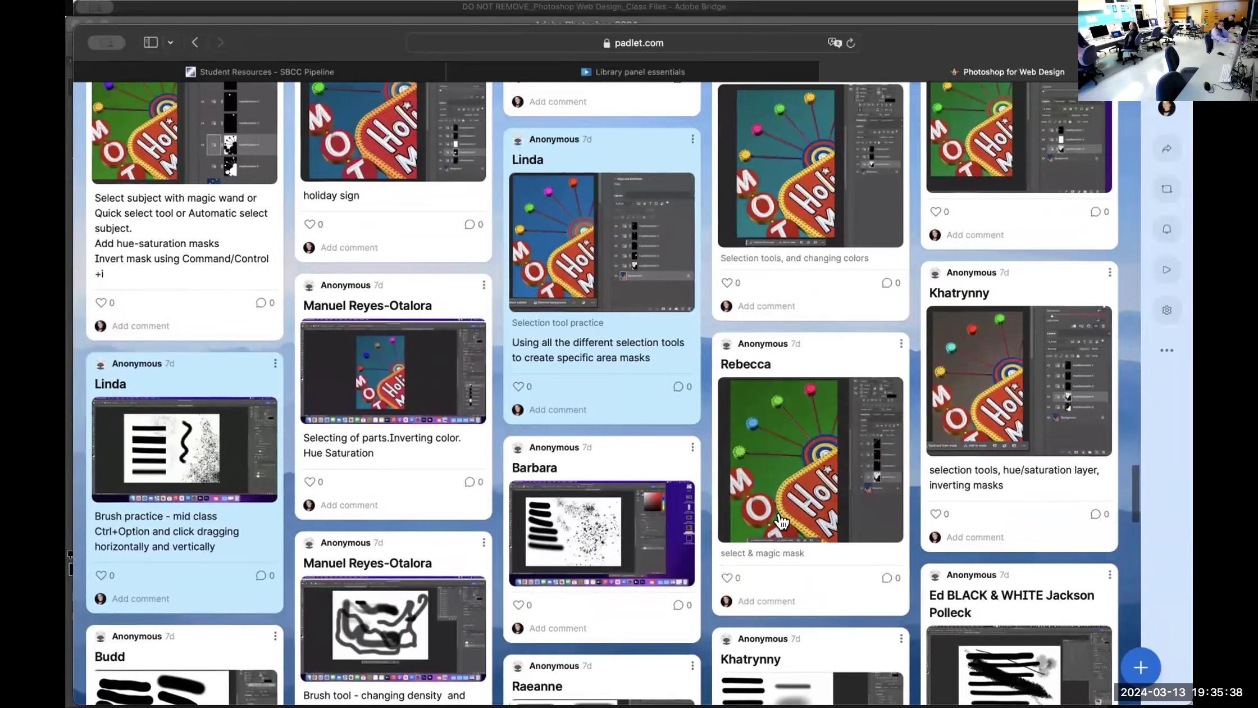
pyautogui.scroll(5, 767, 362)
pyautogui.scroll(8, 768, 364)
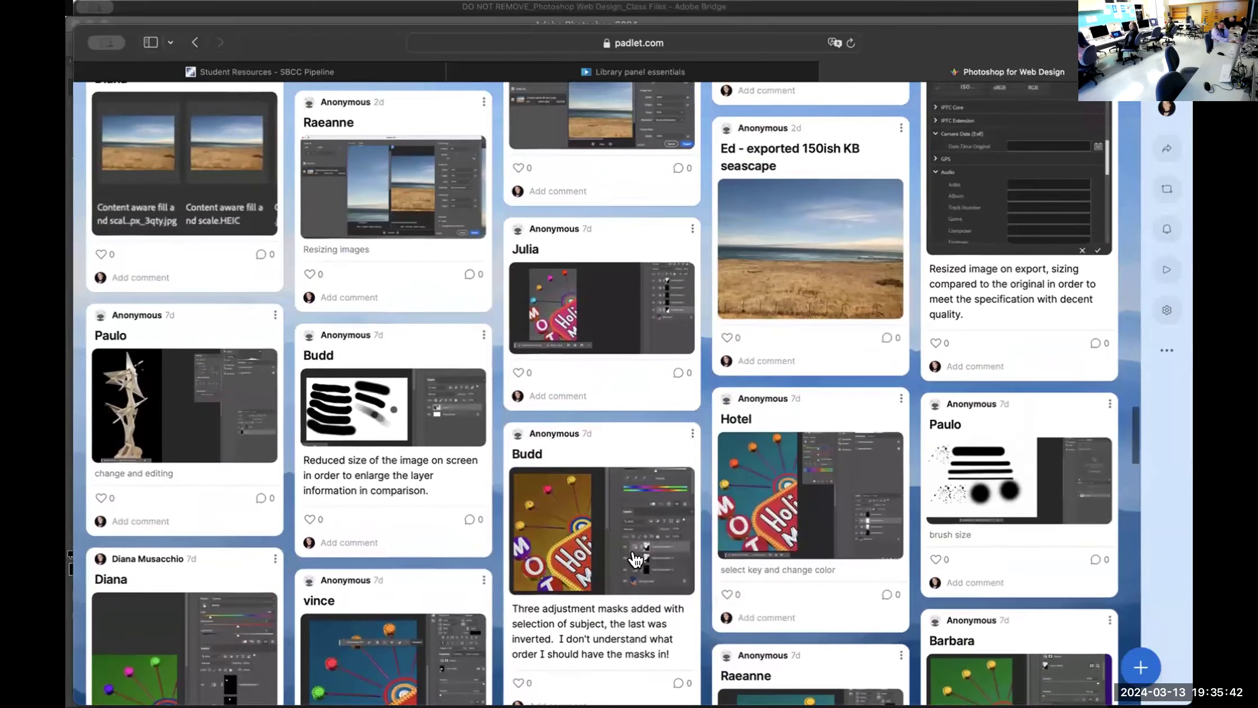
# View the enlarged screenshot in the post titled Hotel, examine its Hue/Saturation layers, and close it
pyautogui.scroll(-3, 629, 545)
pyautogui.click(817, 427)
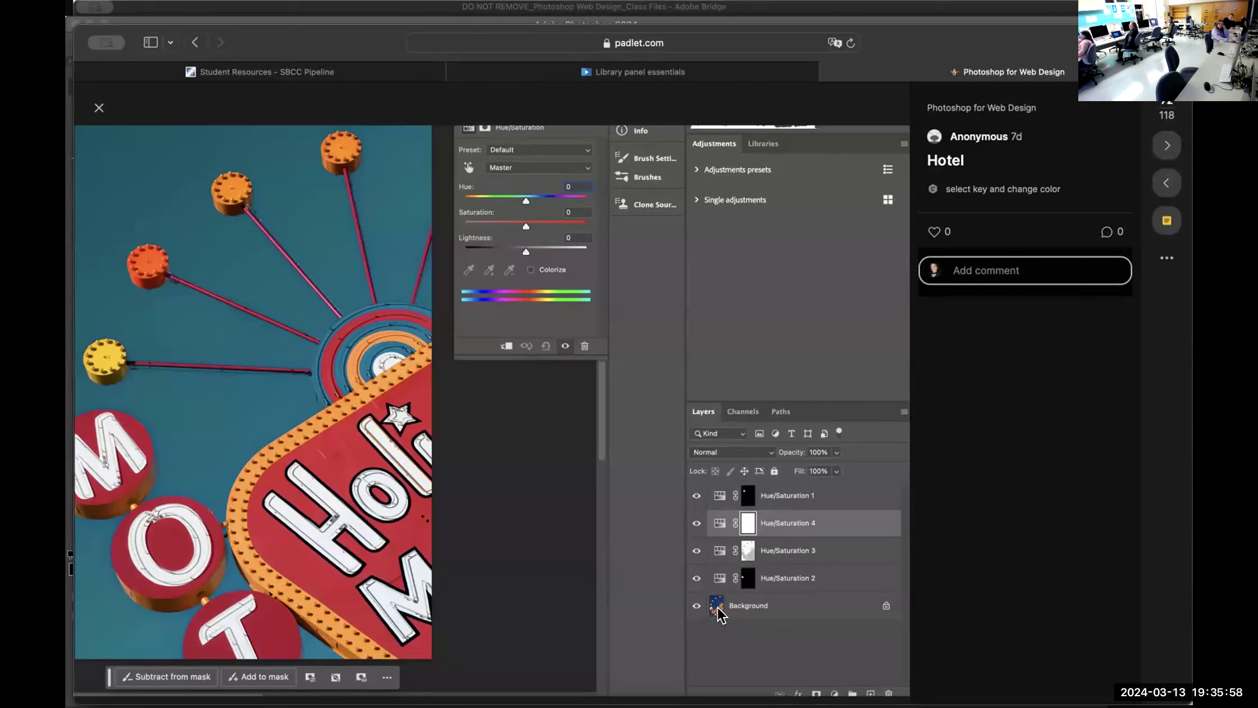
pyautogui.click(99, 107)
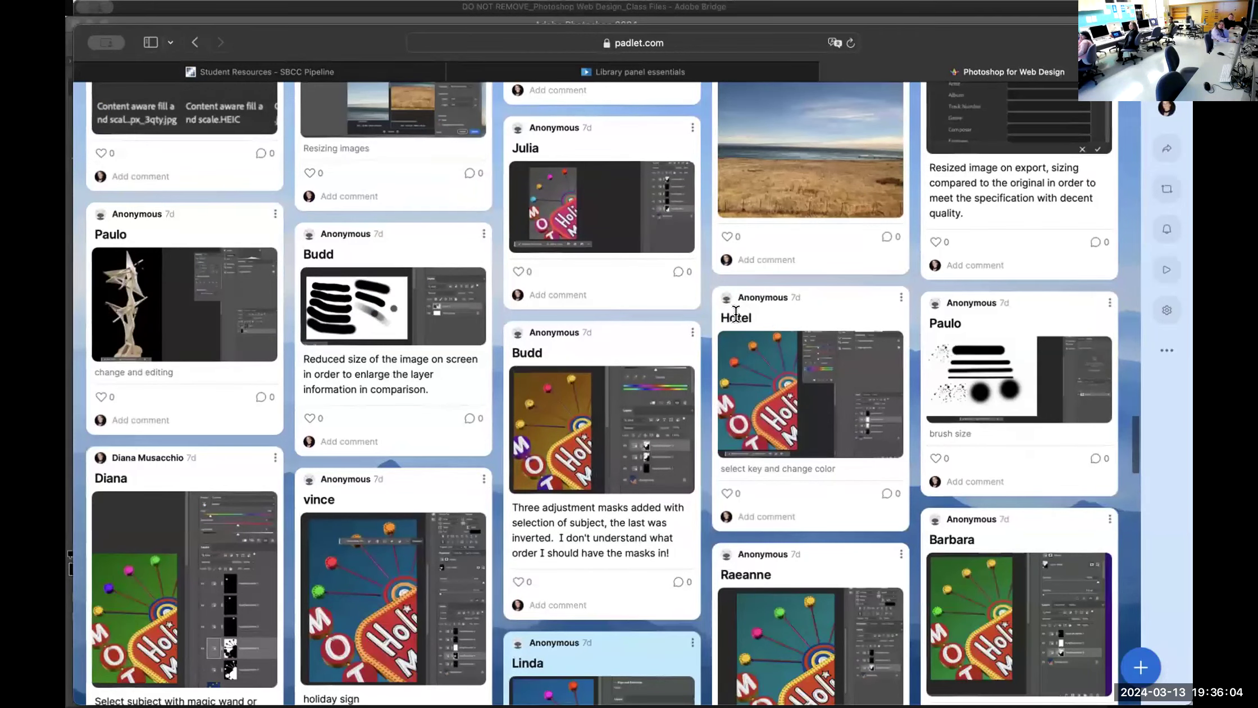
# Check the post titled Hotel against the neighbouring sign posts, opening its editor and closing it without updating
pyautogui.scroll(2, 765, 382)
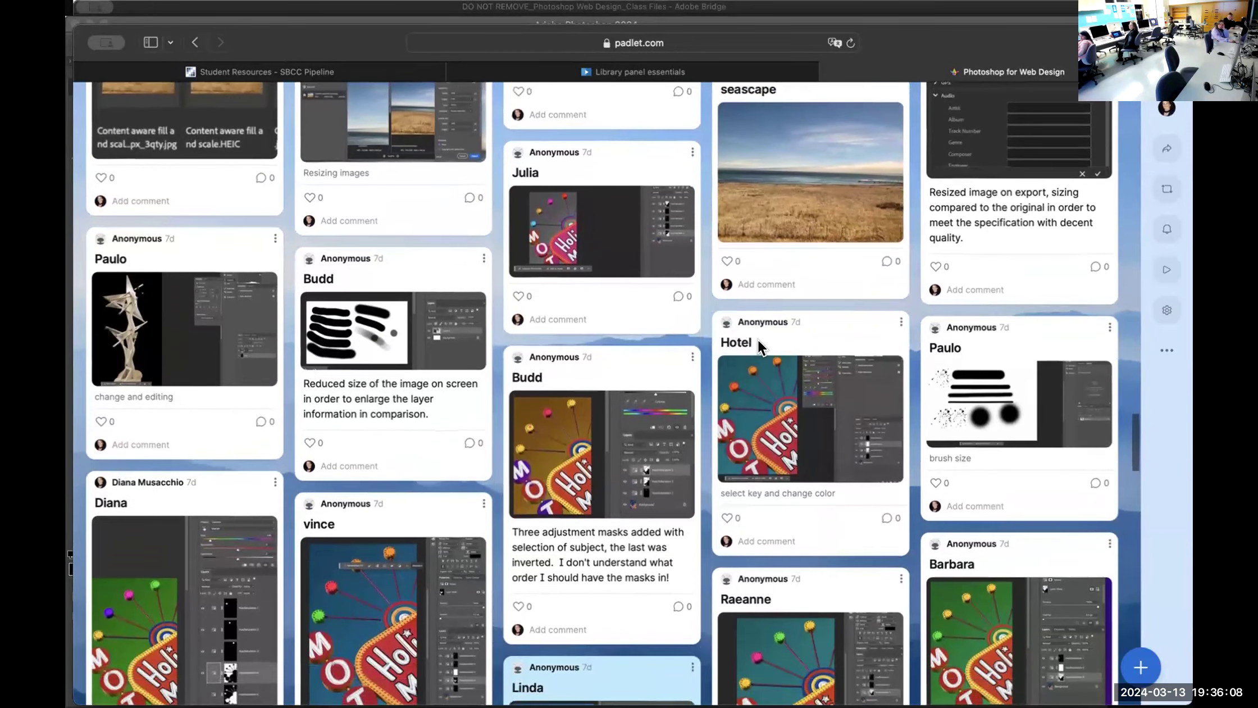
pyautogui.scroll(-5, 778, 436)
pyautogui.scroll(-5, 780, 438)
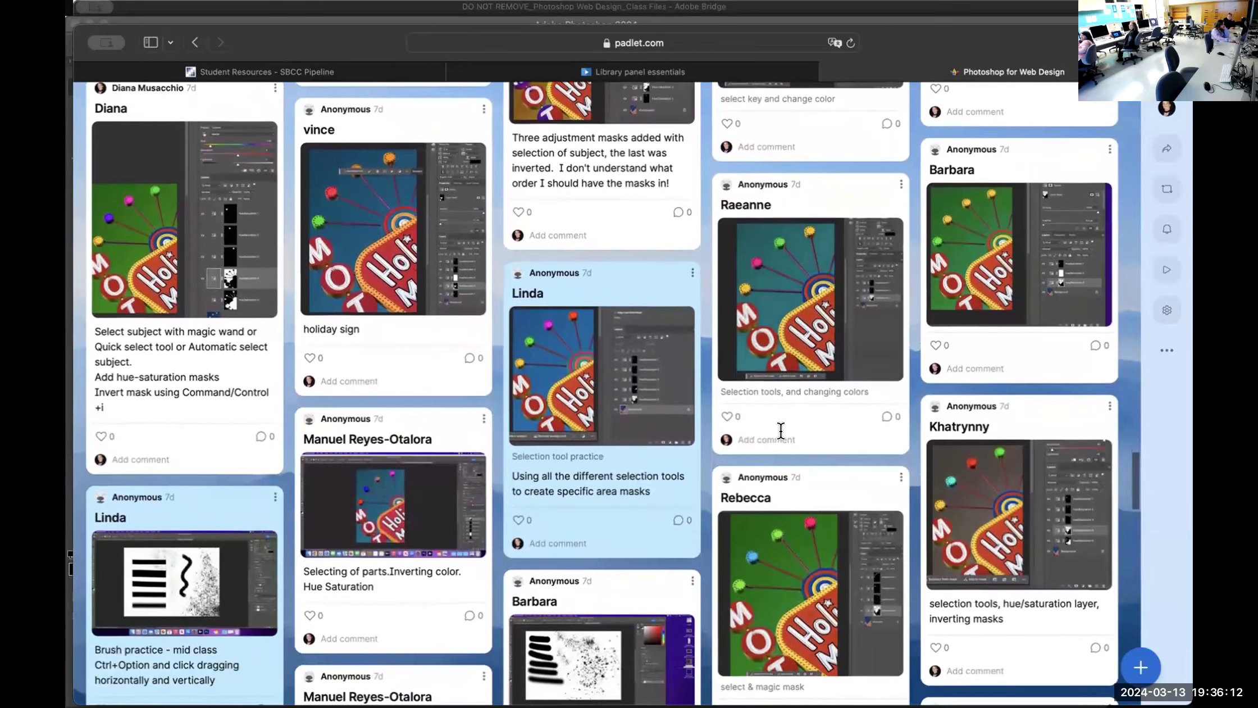
pyautogui.scroll(10, 781, 430)
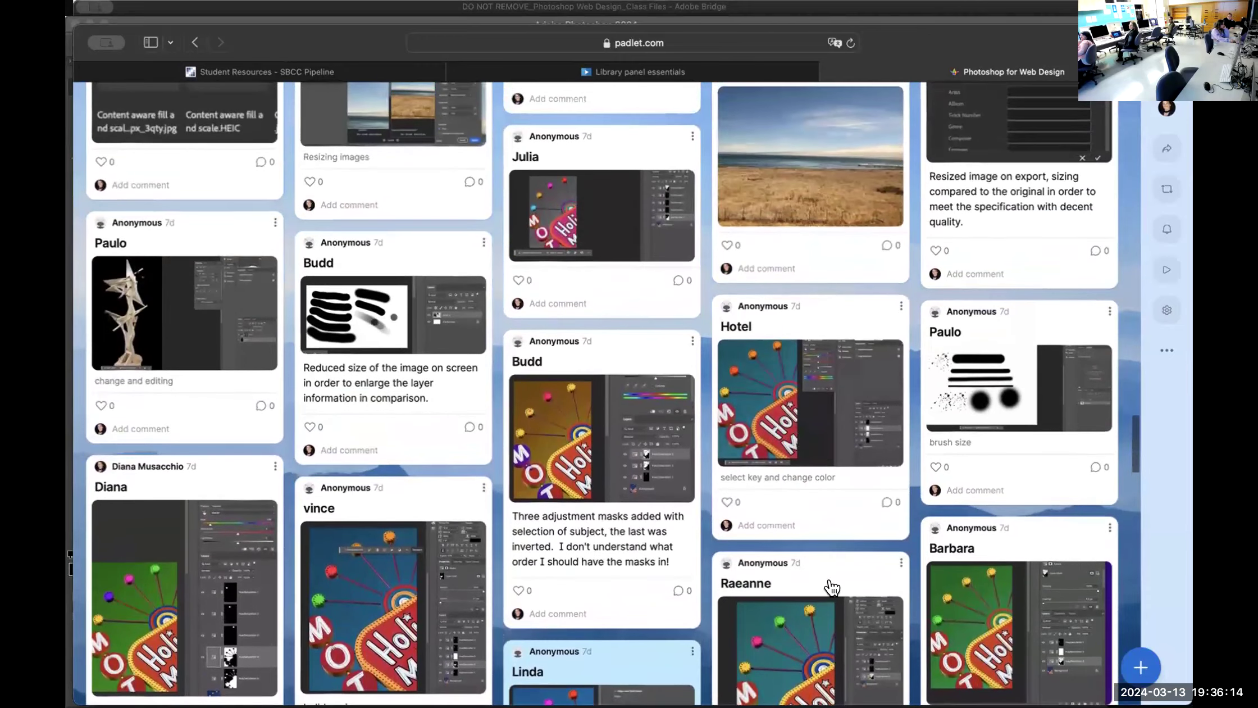
pyautogui.click(879, 309)
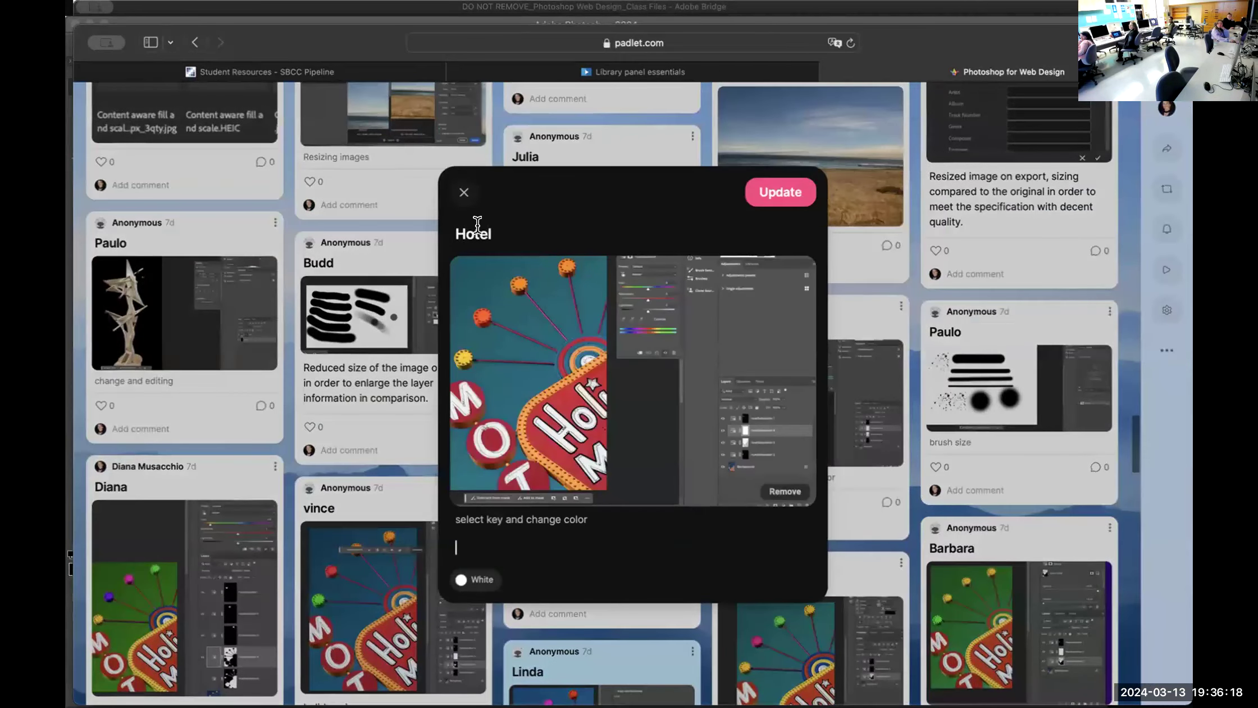
pyautogui.click(458, 195)
pyautogui.scroll(10, 685, 224)
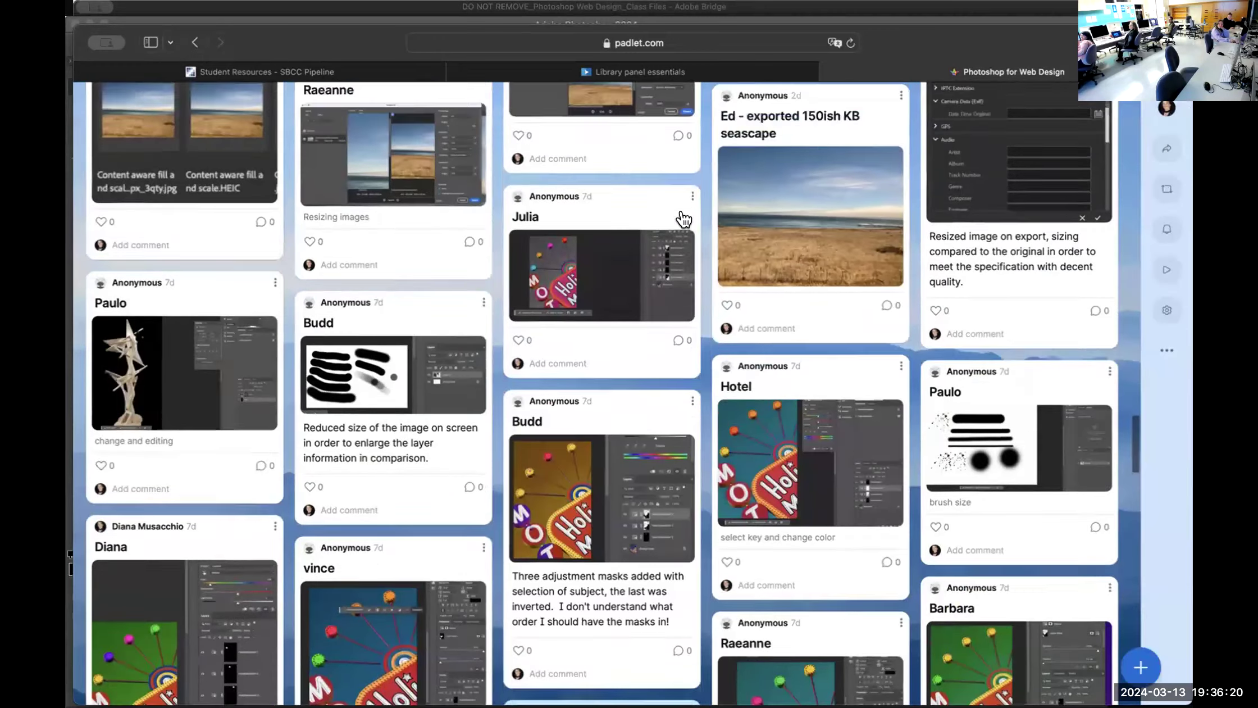
pyautogui.scroll(15, 683, 219)
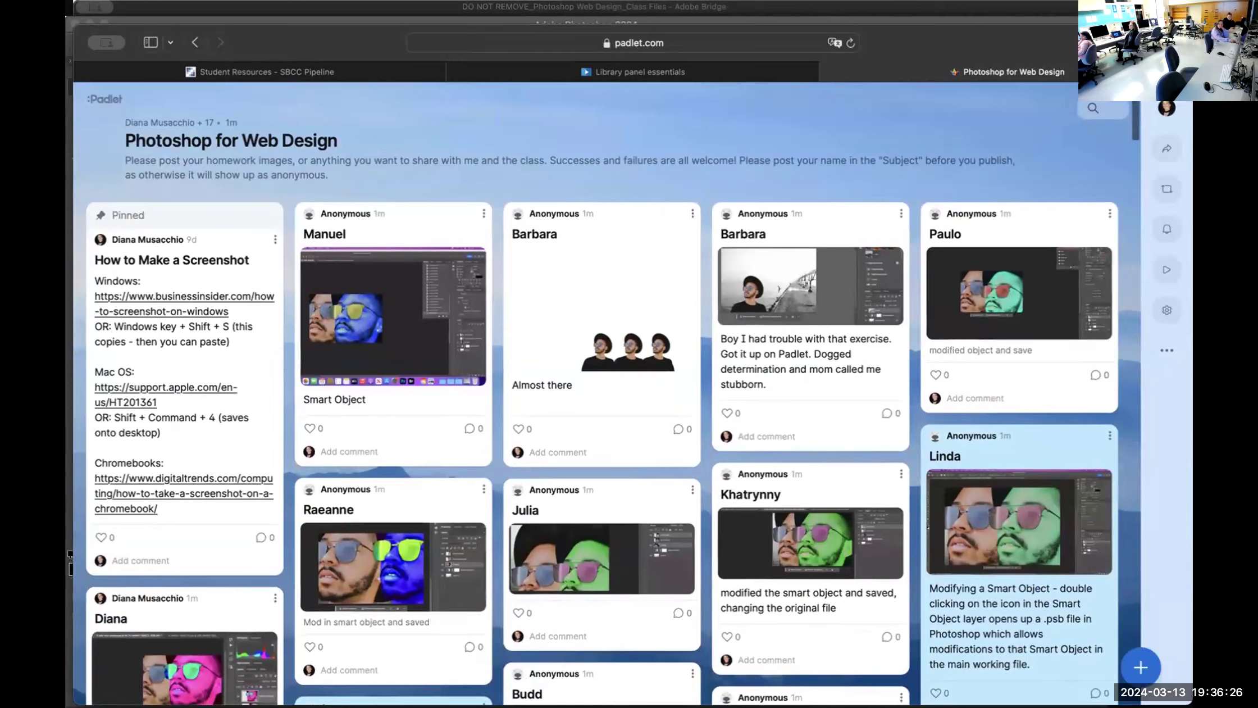
# Switch to Photoshop with Hue_Saturation_Flowers.jpg and look through the available filter categories
pyautogui.press('super+Tab')
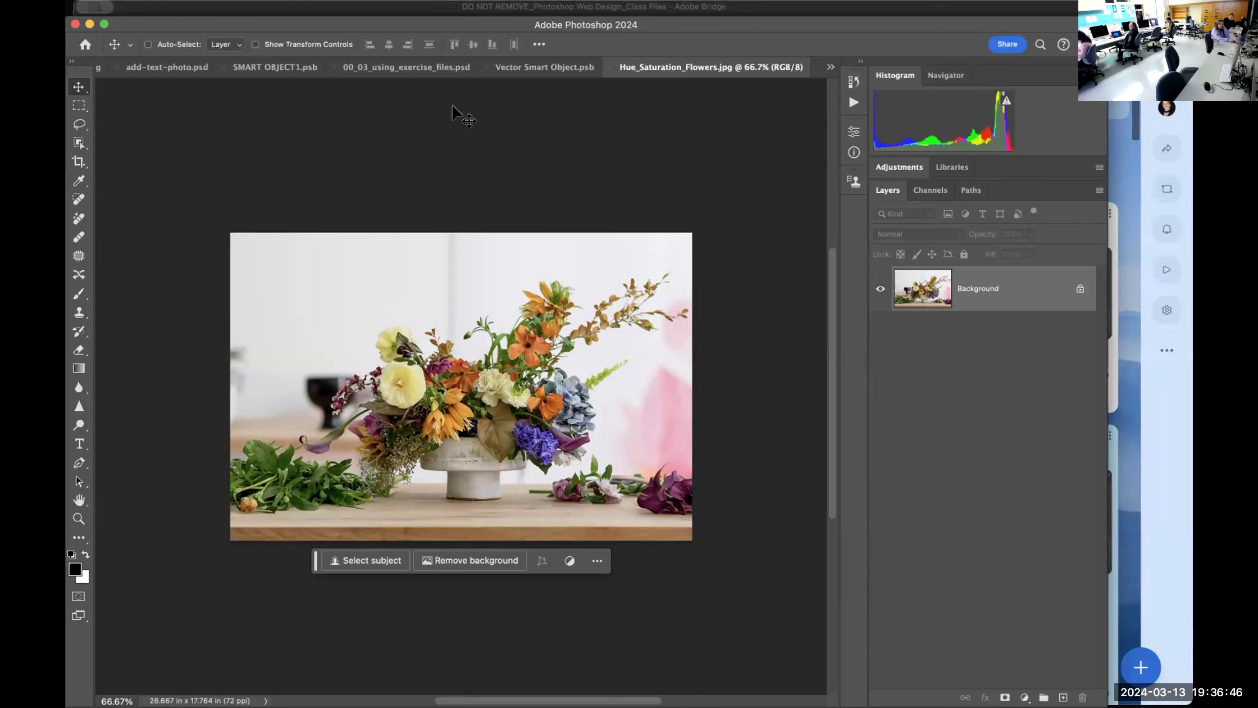
pyautogui.click(426, 1)
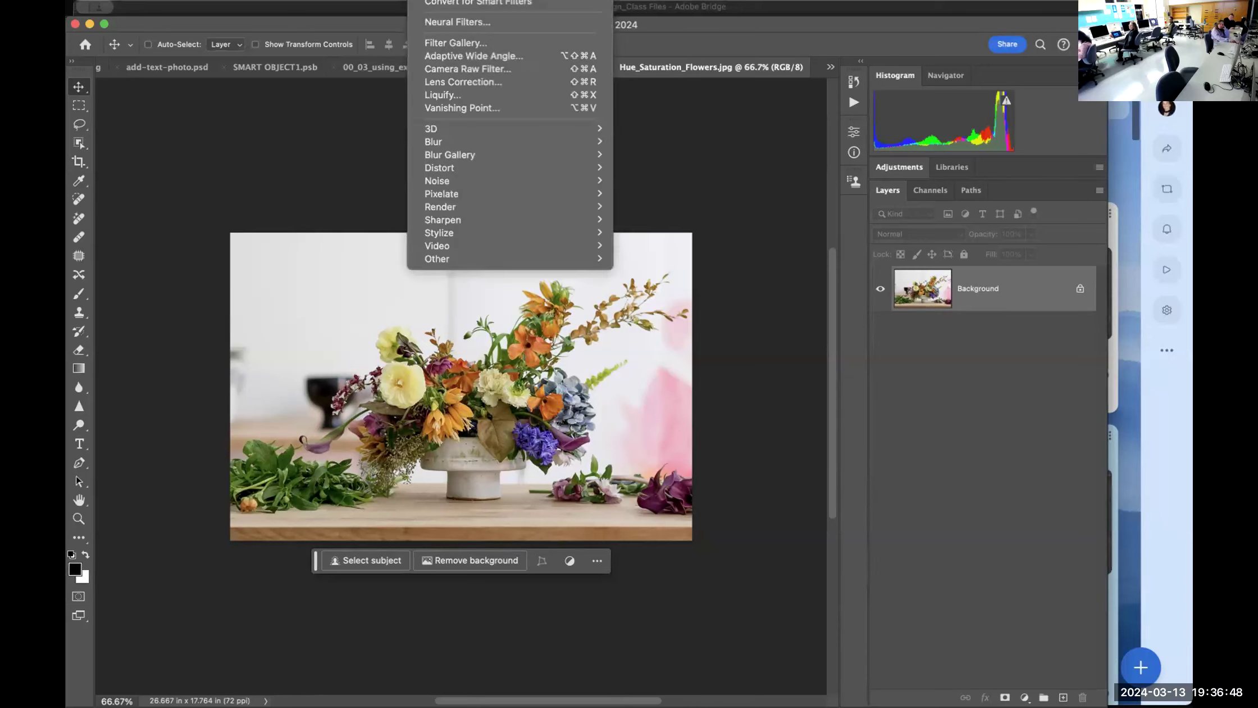
pyautogui.click(396, 165)
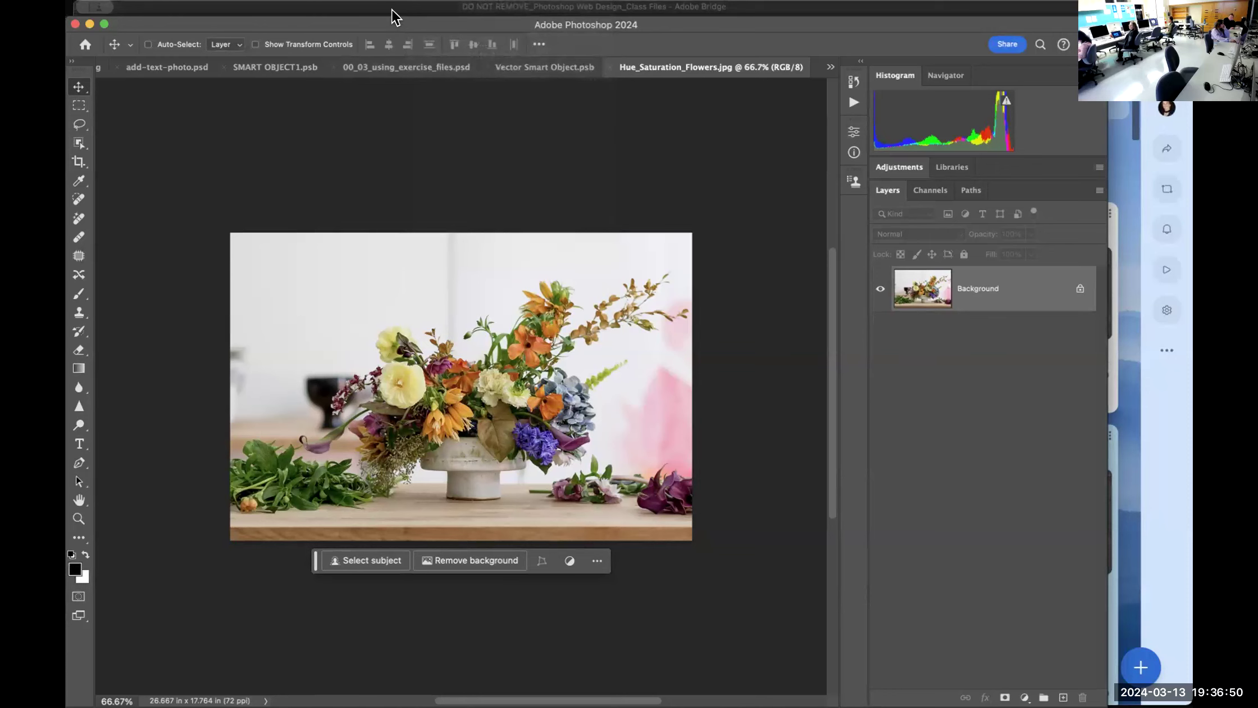
pyautogui.click(422, 1)
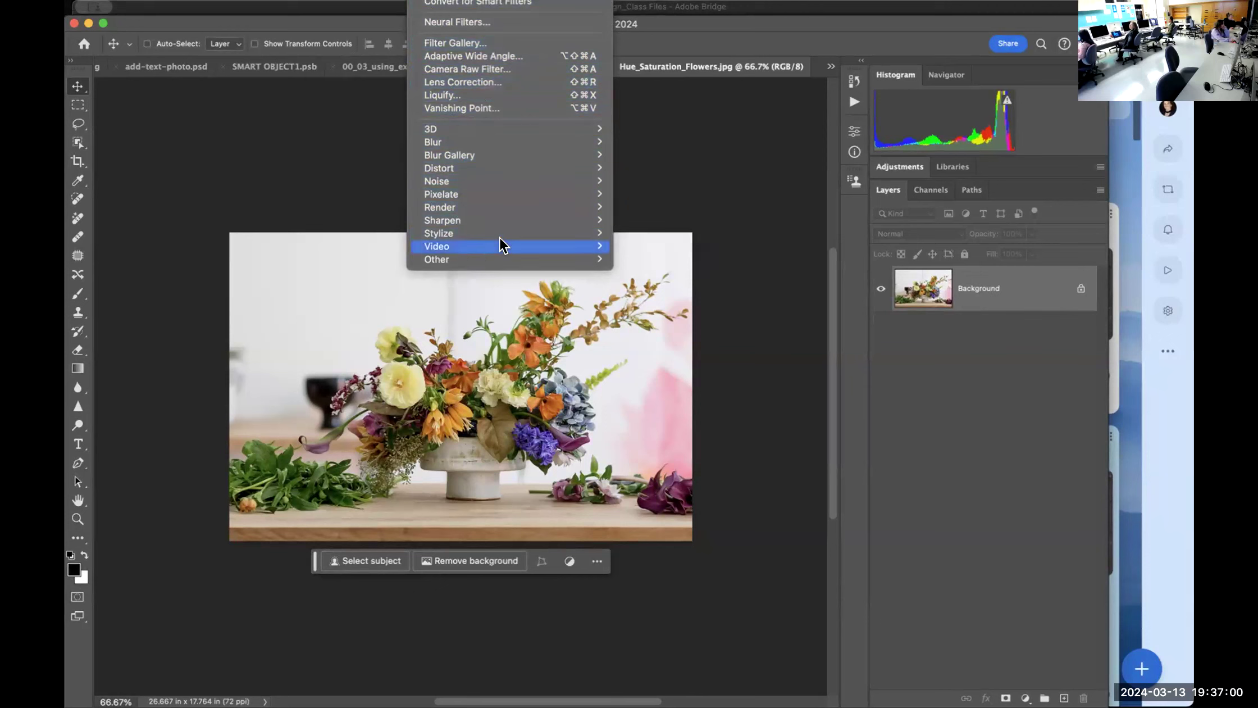
pyautogui.moveTo(500, 239)
pyautogui.click(795, 180)
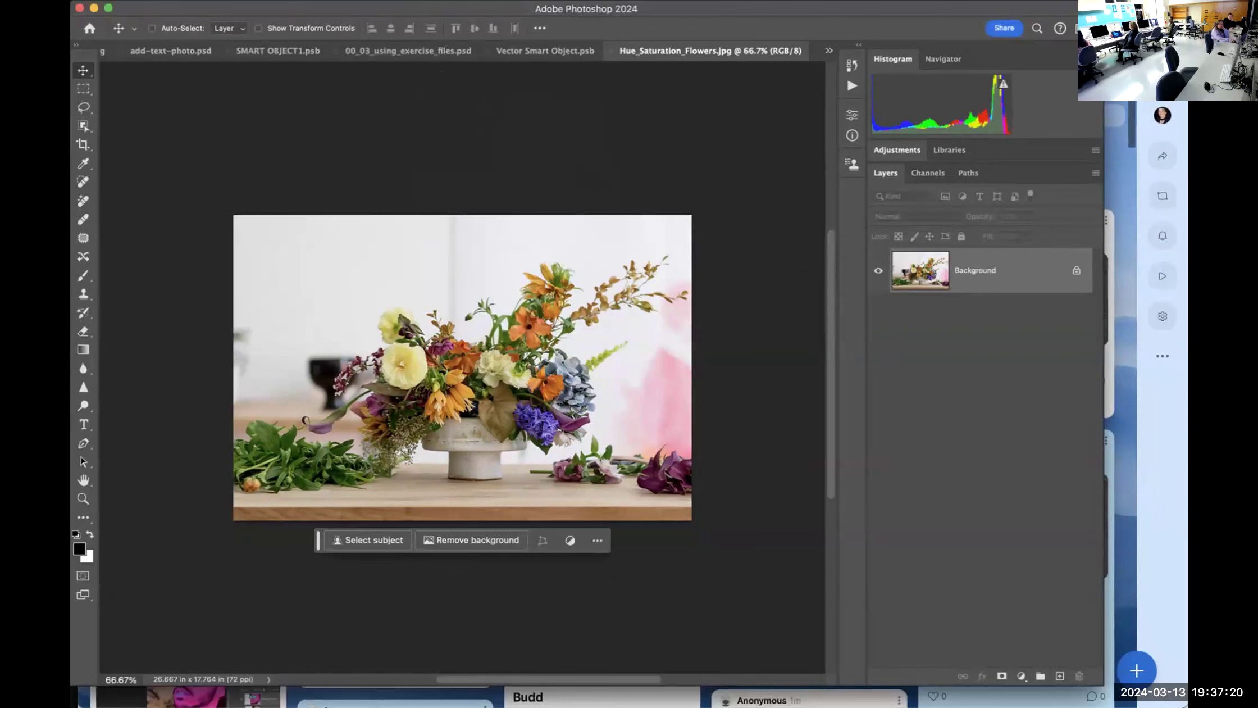
# Try the Crystallize filter on the flower photo, previewing cell size 121 before applying a smaller size, and undo it
pyautogui.click(428, 1)
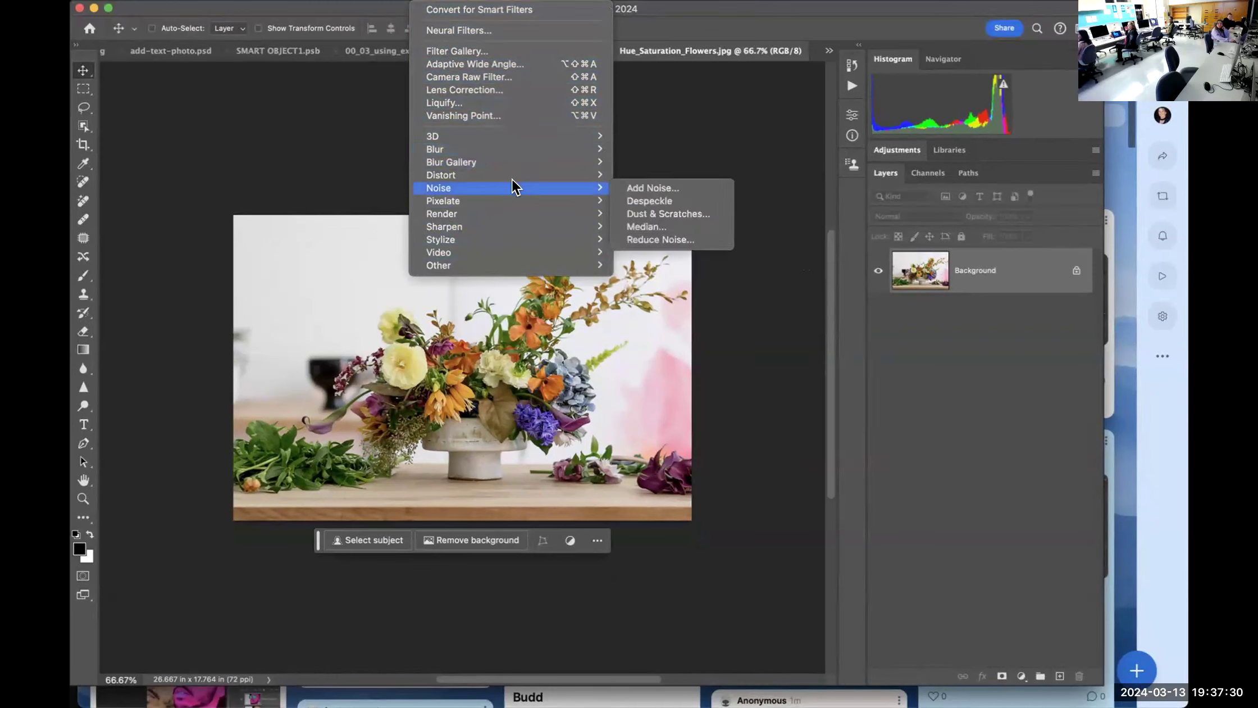
pyautogui.moveTo(567, 205)
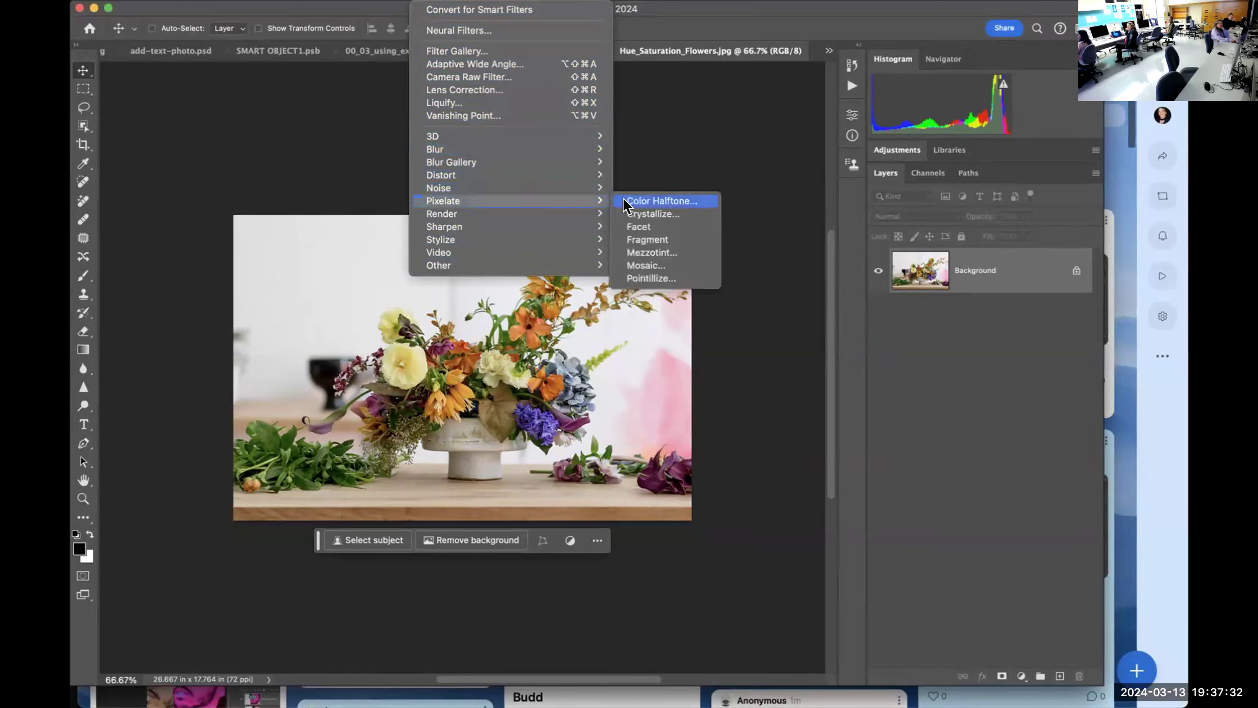
pyautogui.click(661, 217)
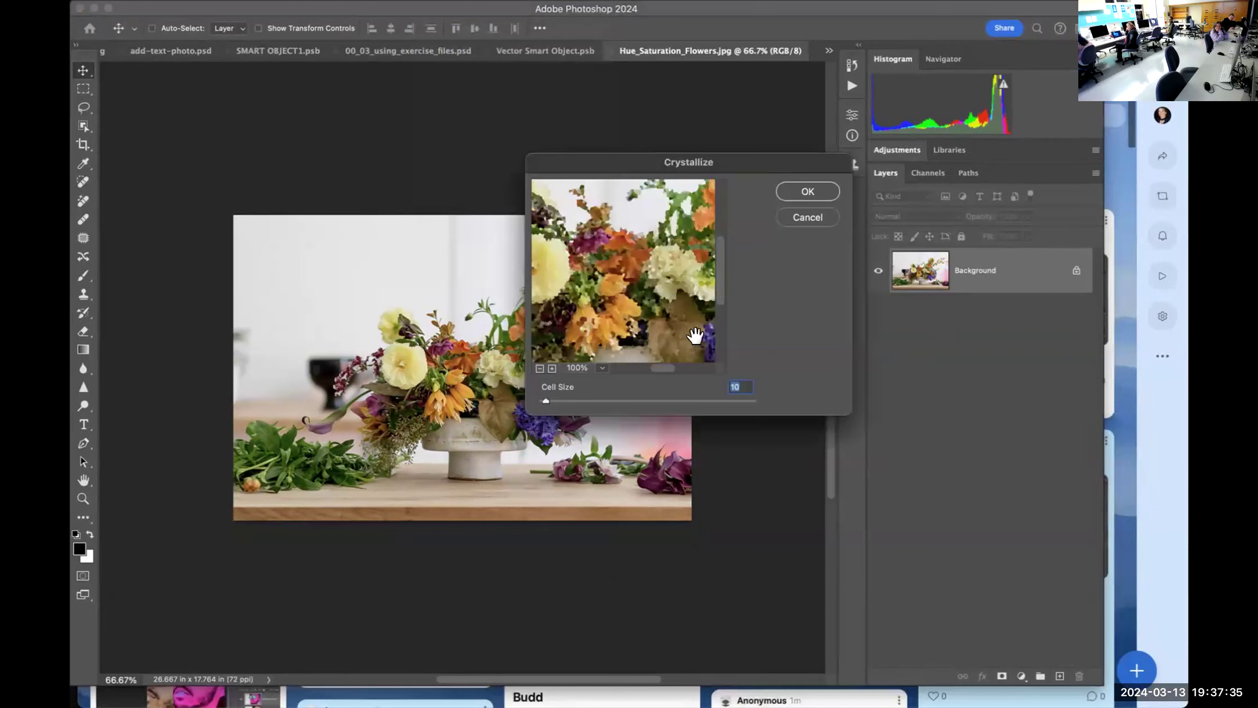
pyautogui.click(625, 401)
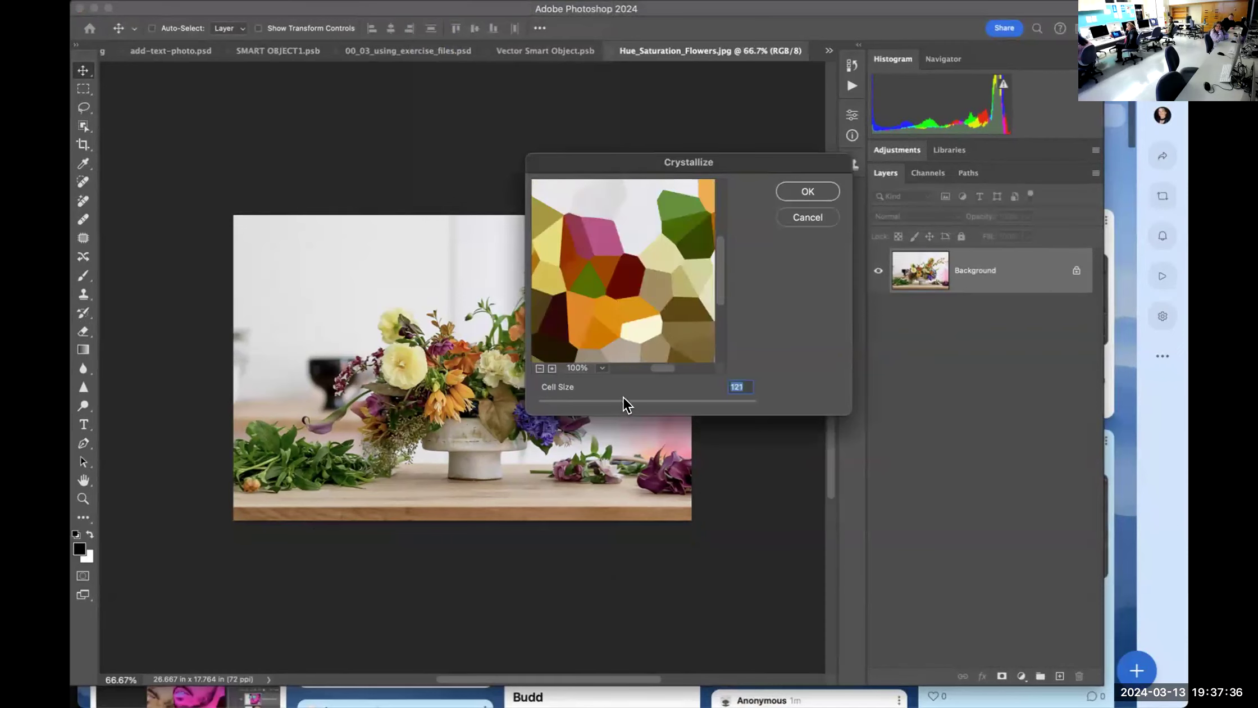
pyautogui.click(585, 401)
pyautogui.click(807, 191)
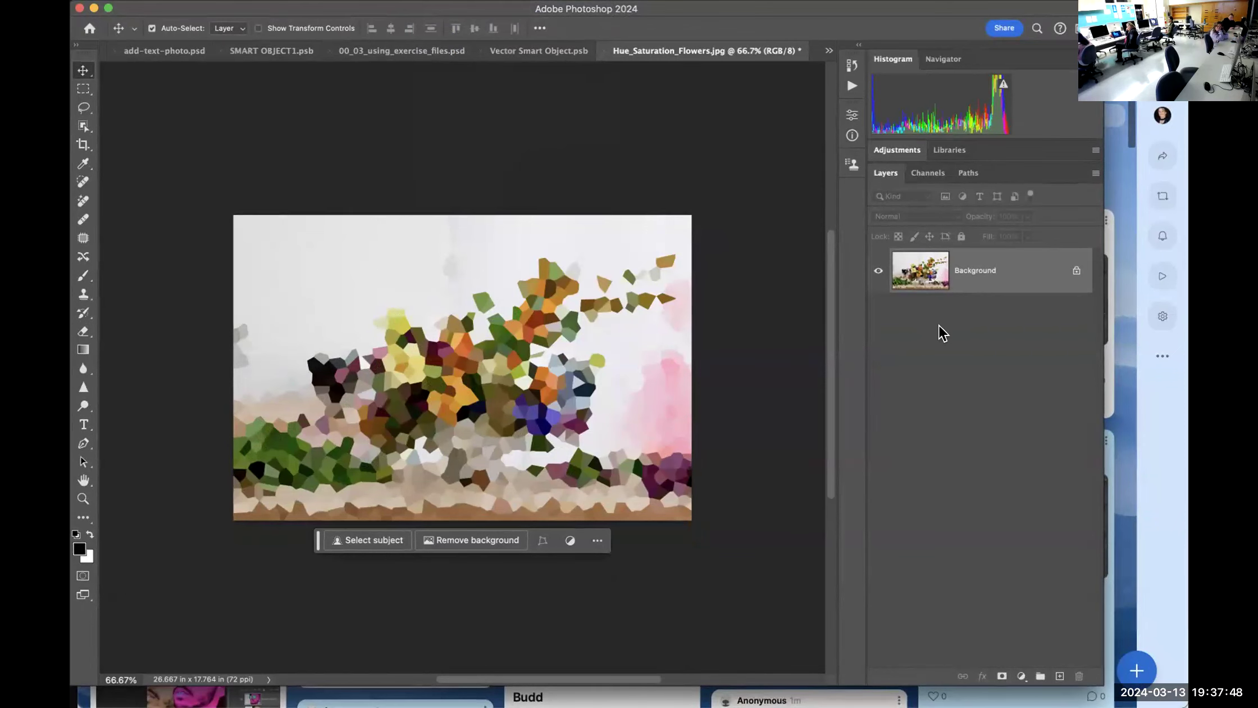
pyautogui.press('super+z')
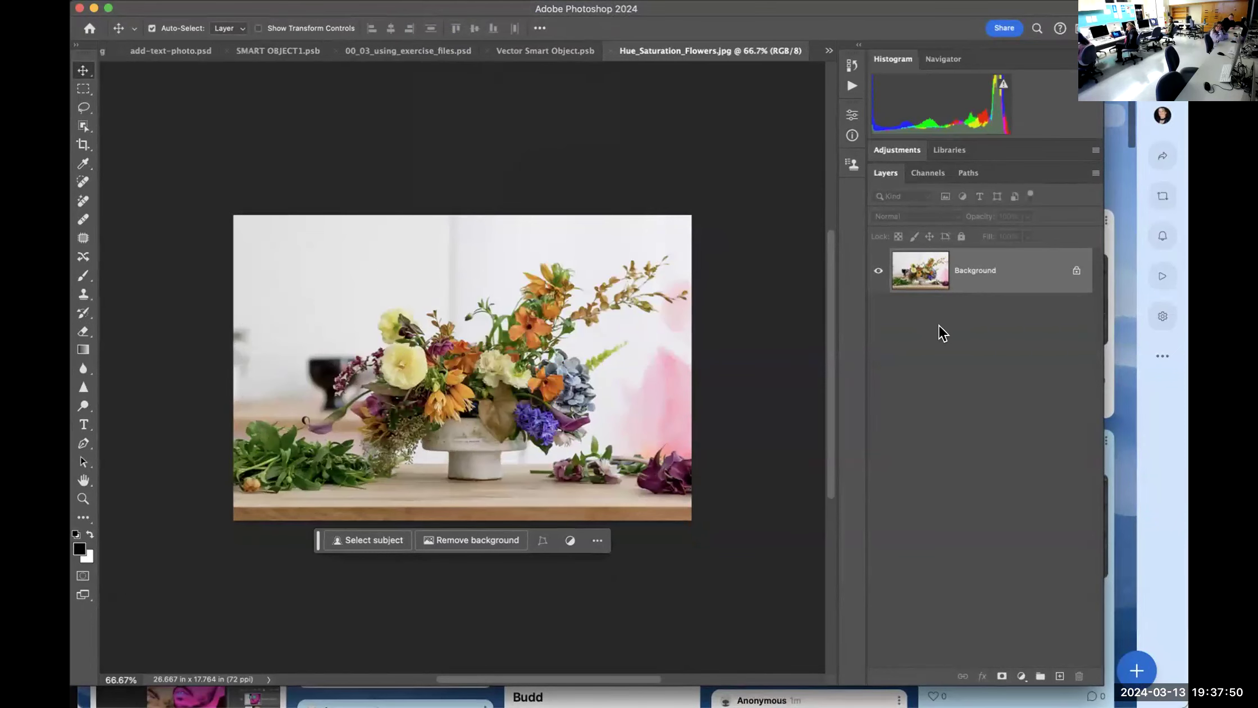
# Apply the basic Sharpen filter to the Background layer of the flower photo
pyautogui.press('super')
pyautogui.press('super+1')
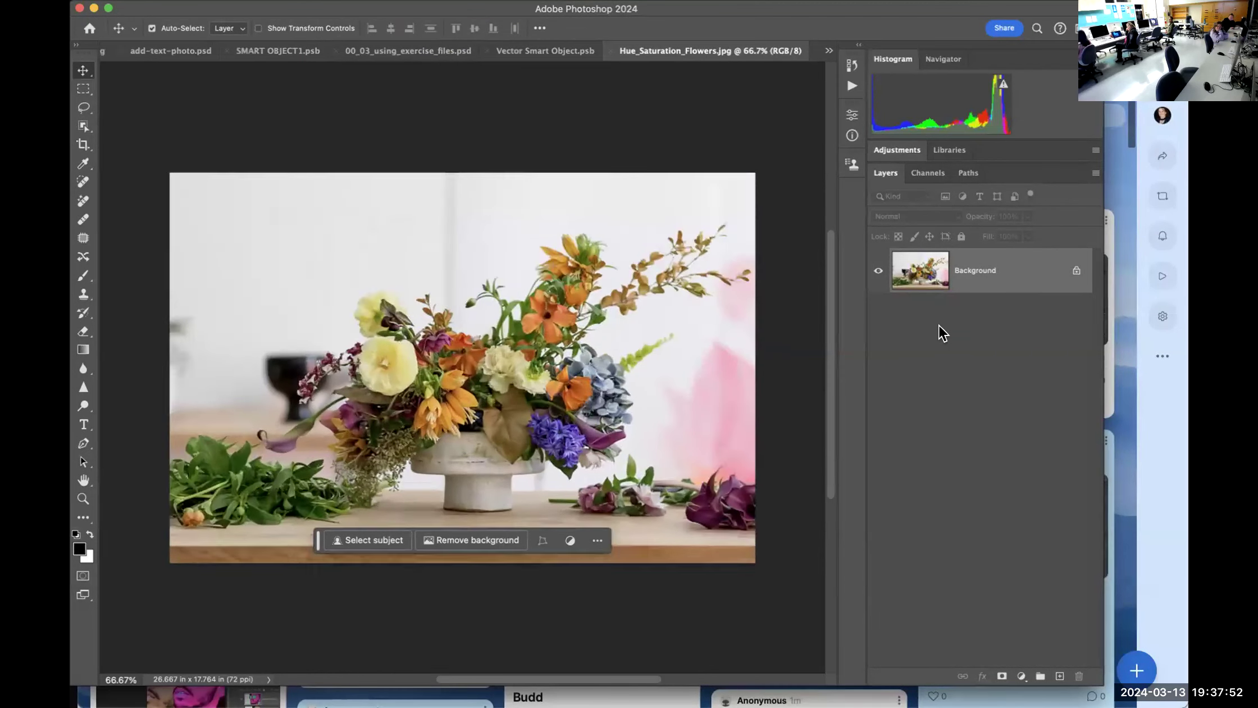
pyautogui.click(424, 0)
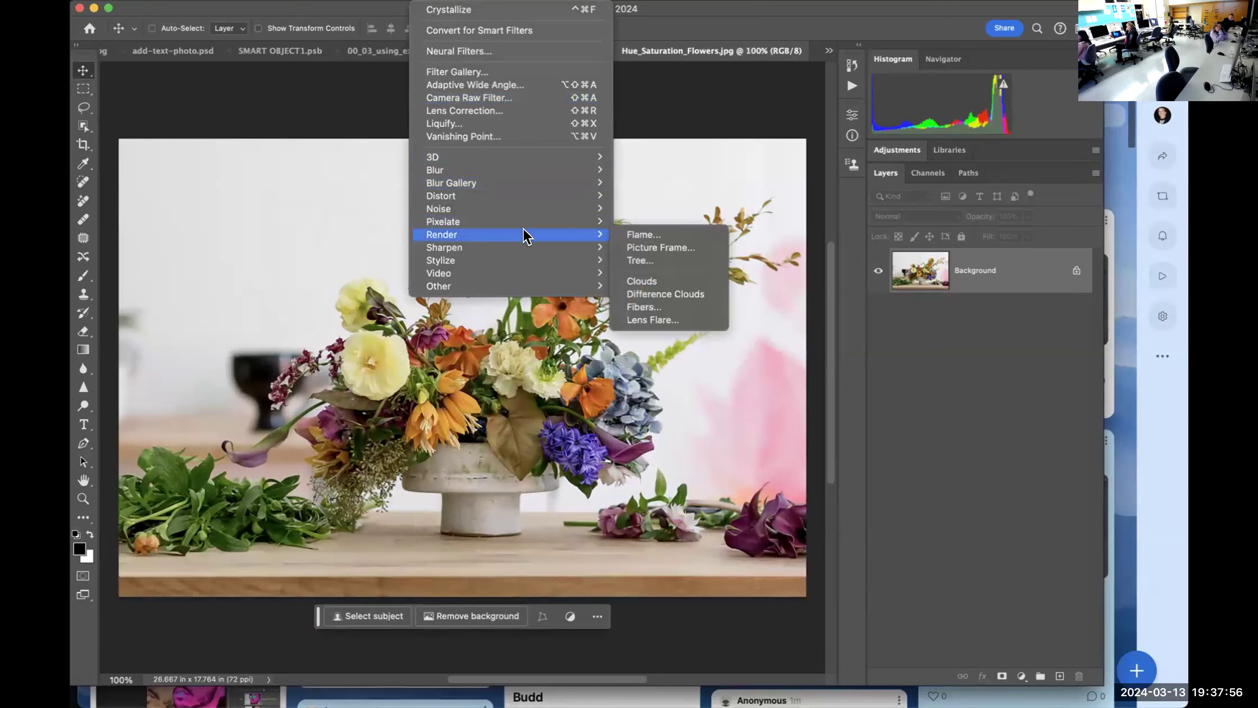
pyautogui.moveTo(550, 245)
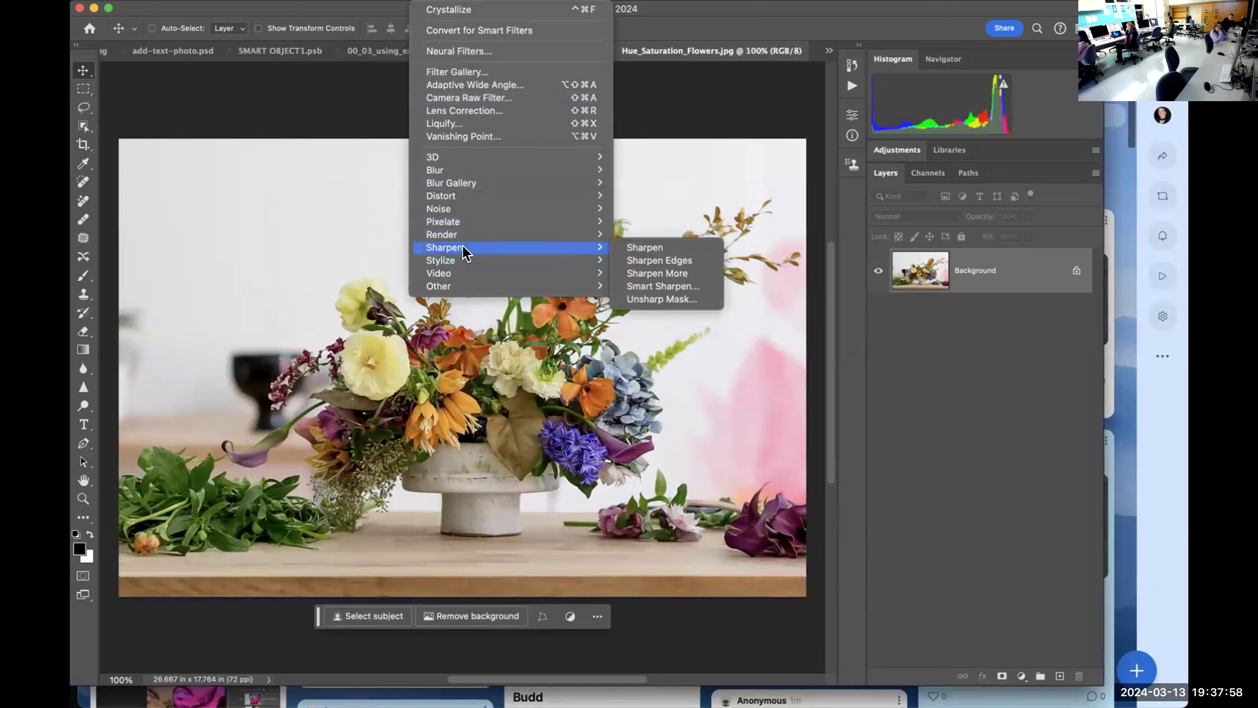
pyautogui.click(618, 247)
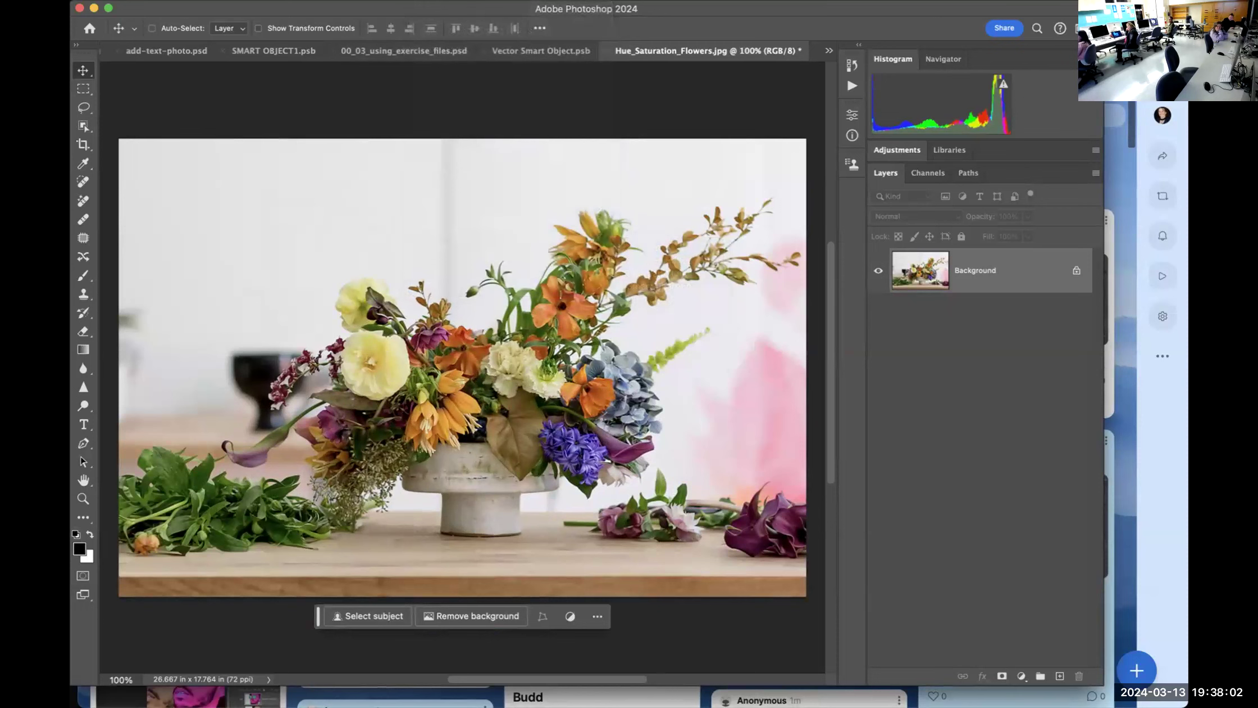
# Try the Solarize filter on the sharpened flower photo and undo it
pyautogui.click(430, 0)
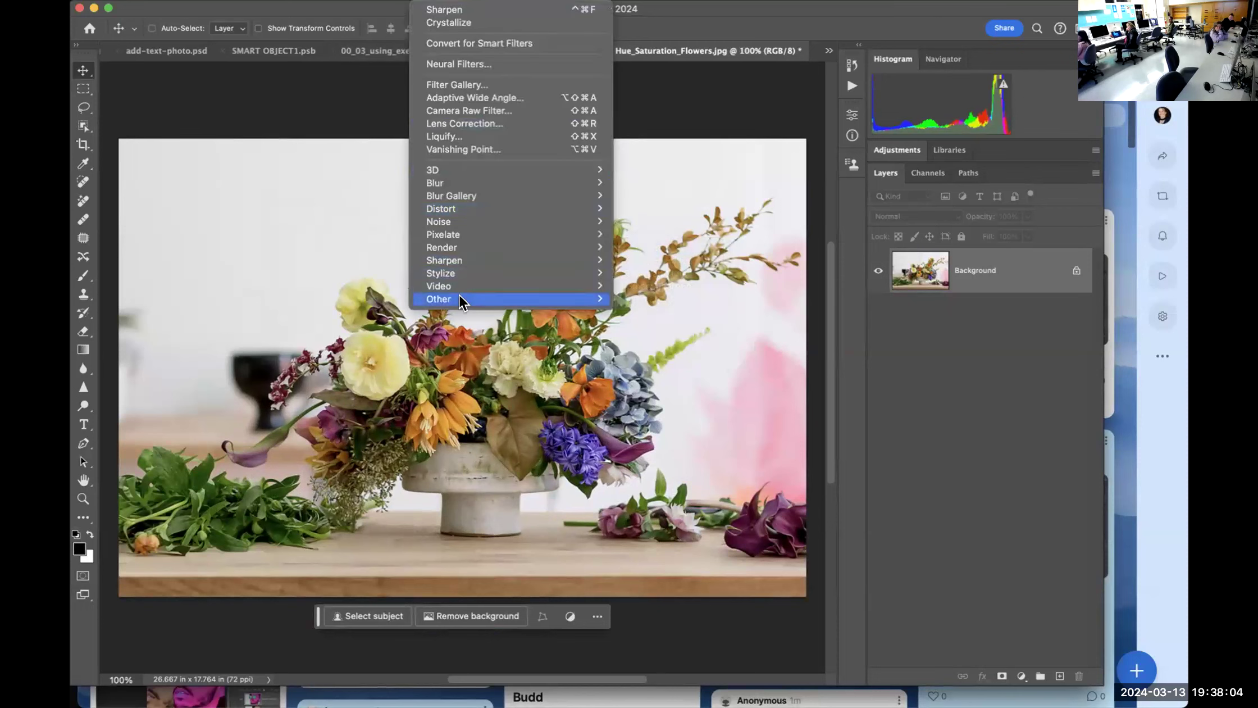
pyautogui.moveTo(477, 261)
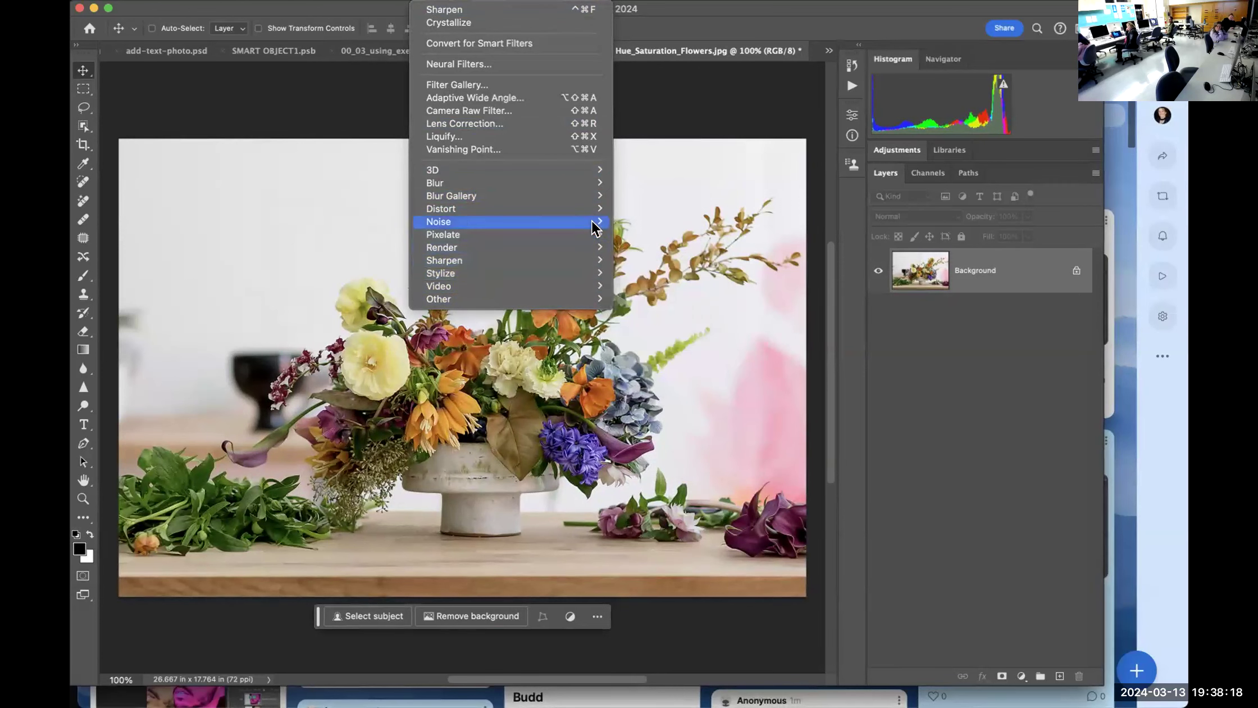
pyautogui.moveTo(596, 273)
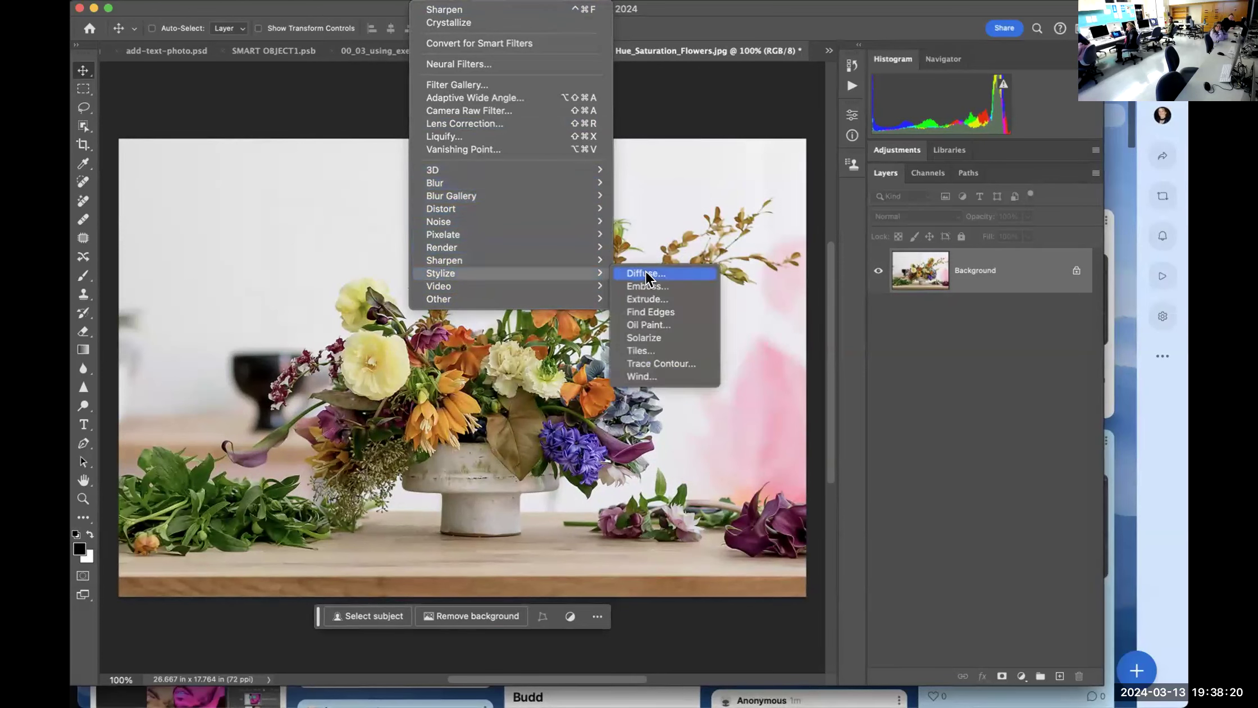
pyautogui.click(650, 341)
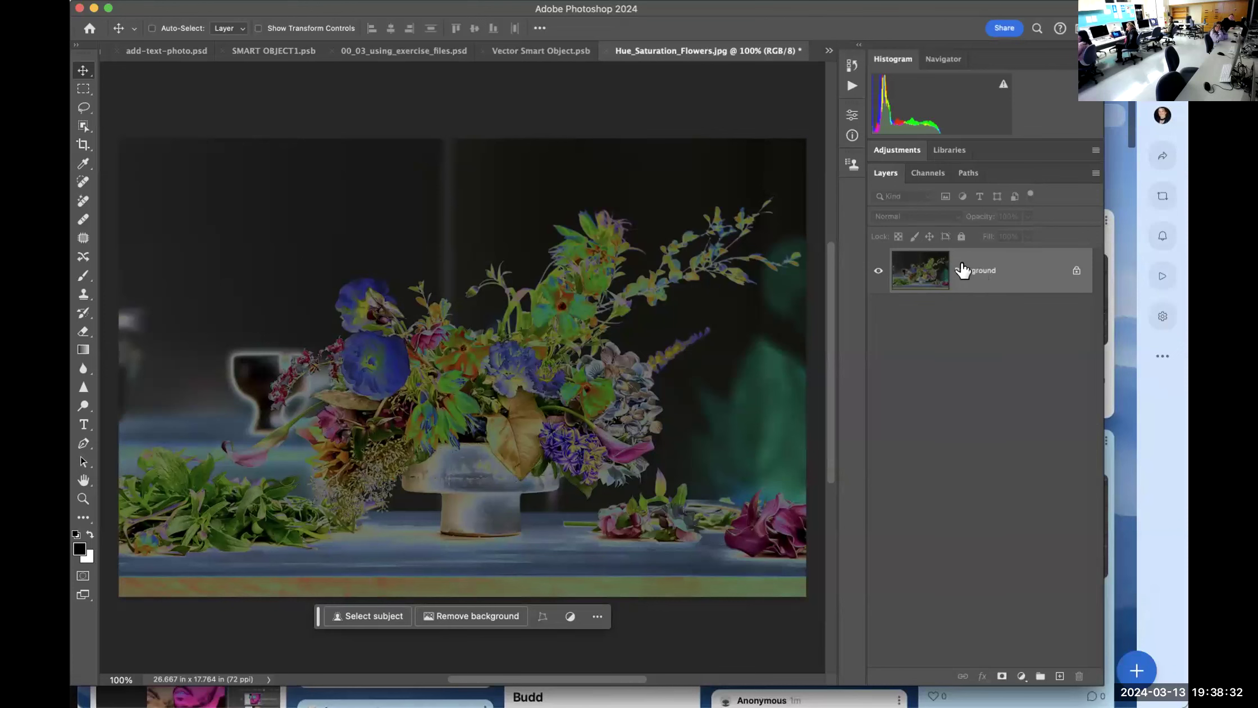
pyautogui.press('super+z')
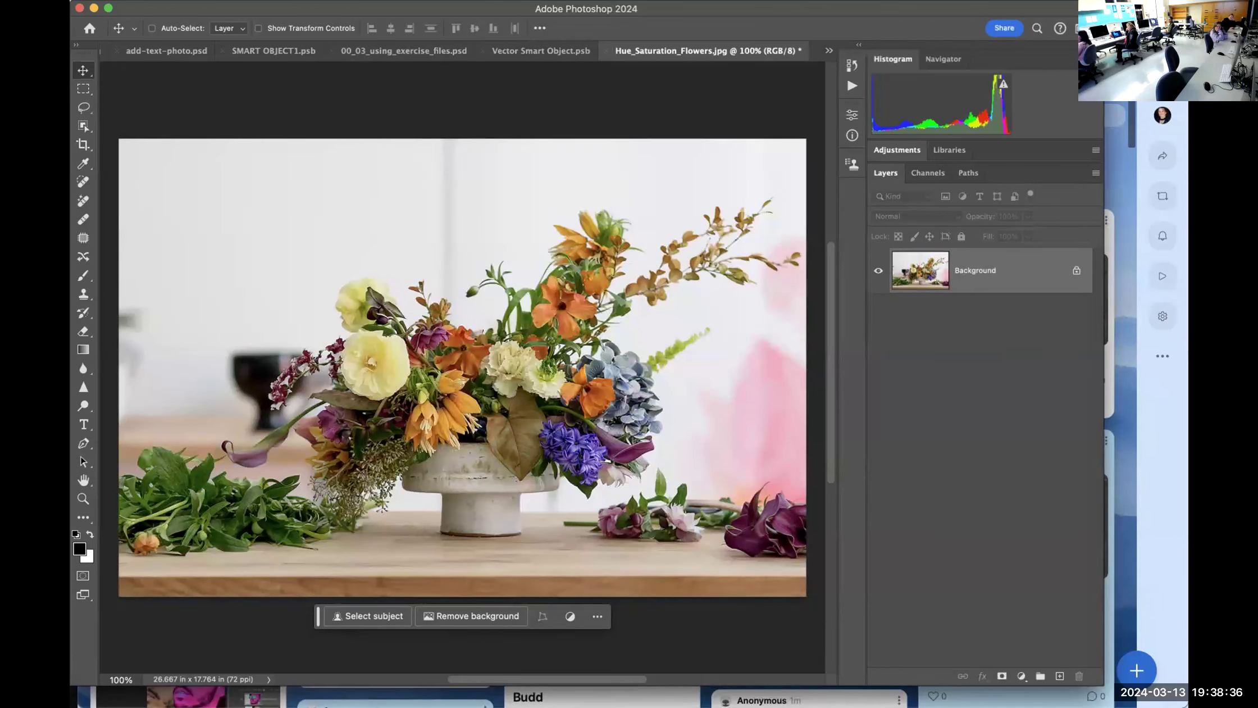
# Try converting the Background layer of the flower photo for smart filters, then undo the conversion
pyautogui.click(450, 2)
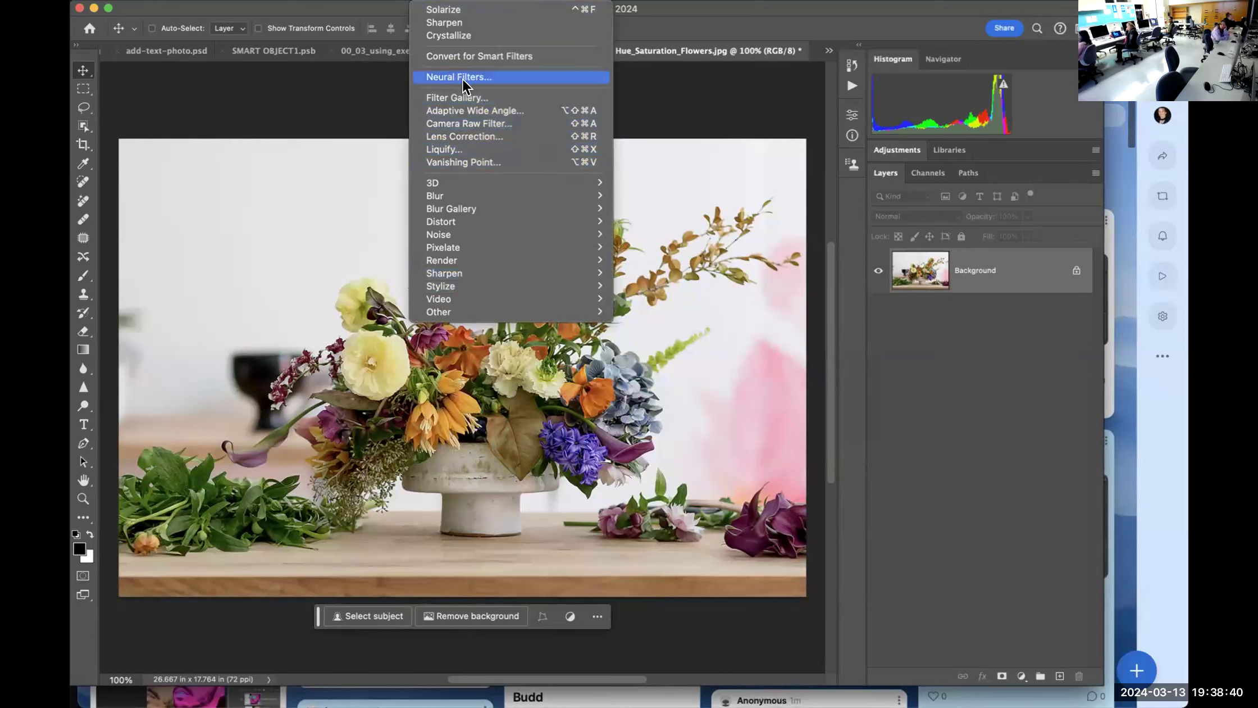
pyautogui.click(482, 79)
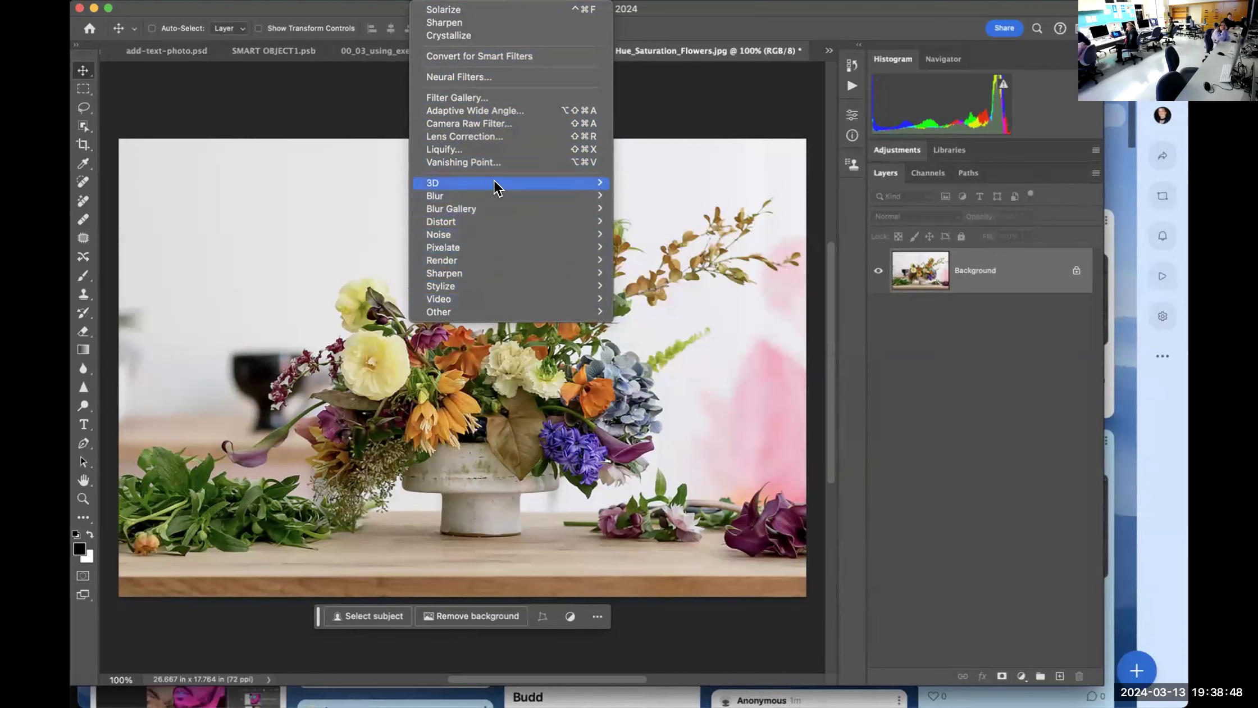
pyautogui.moveTo(497, 179)
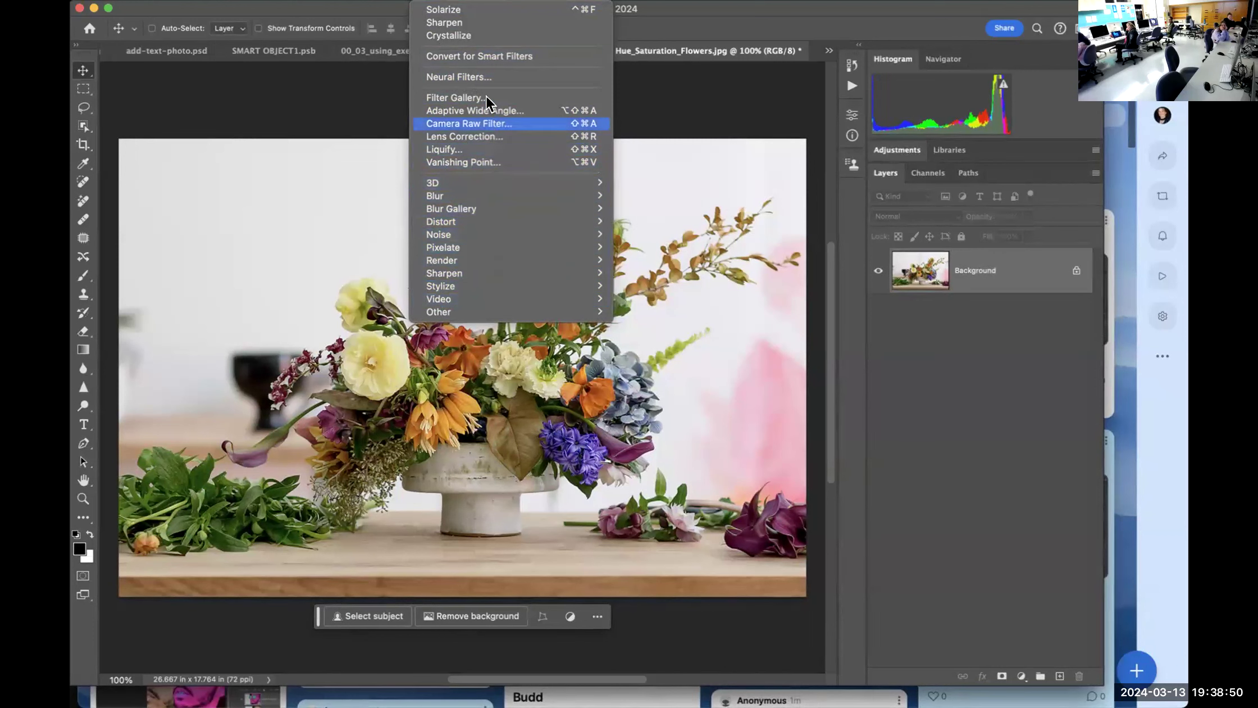
pyautogui.moveTo(466, 312)
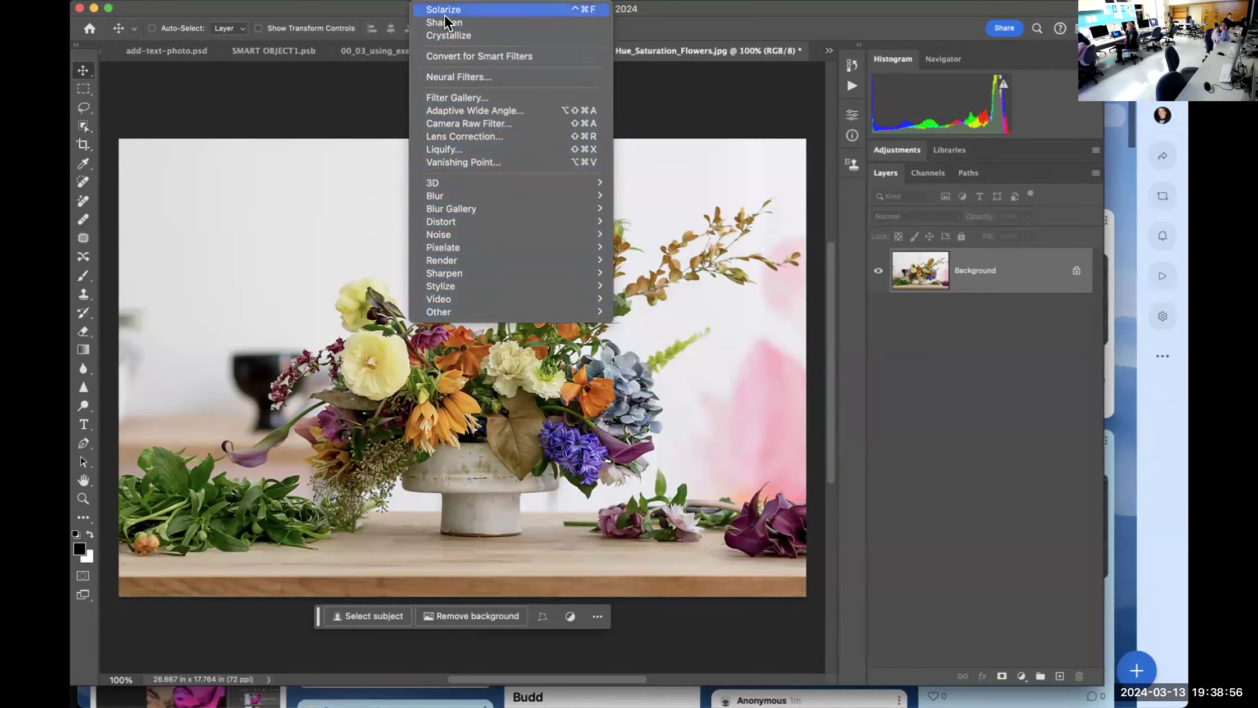
pyautogui.click(499, 55)
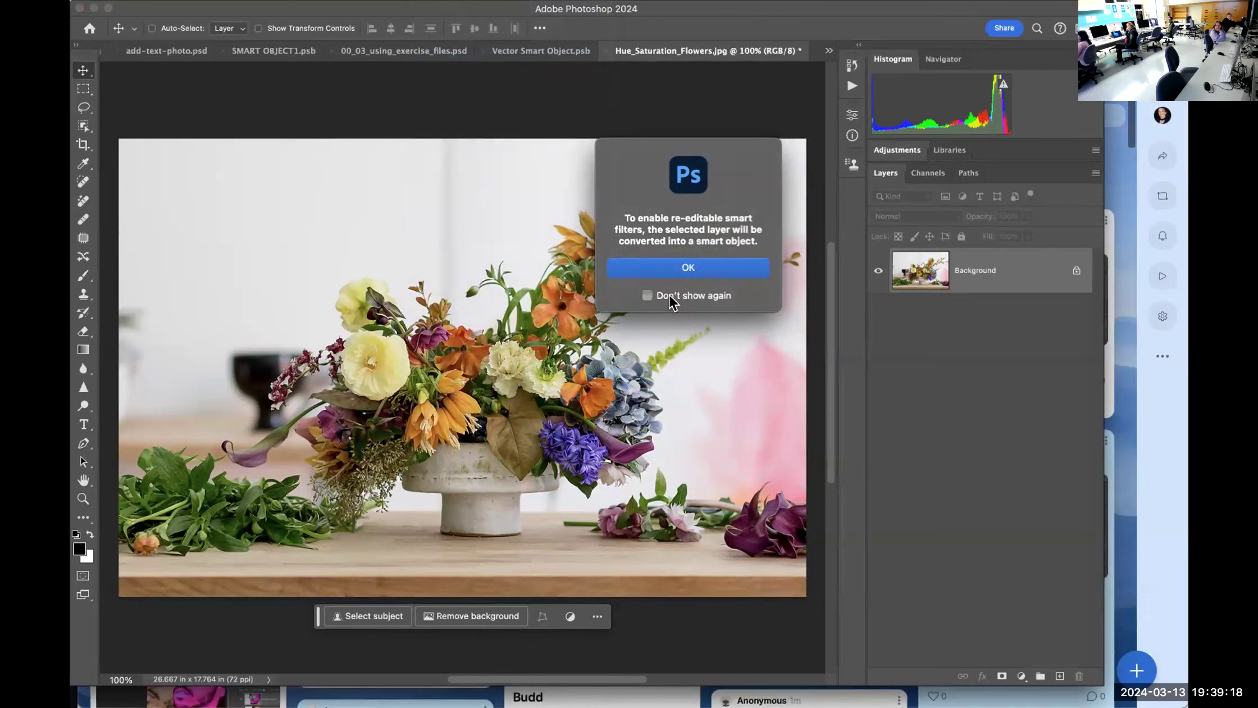
pyautogui.click(689, 268)
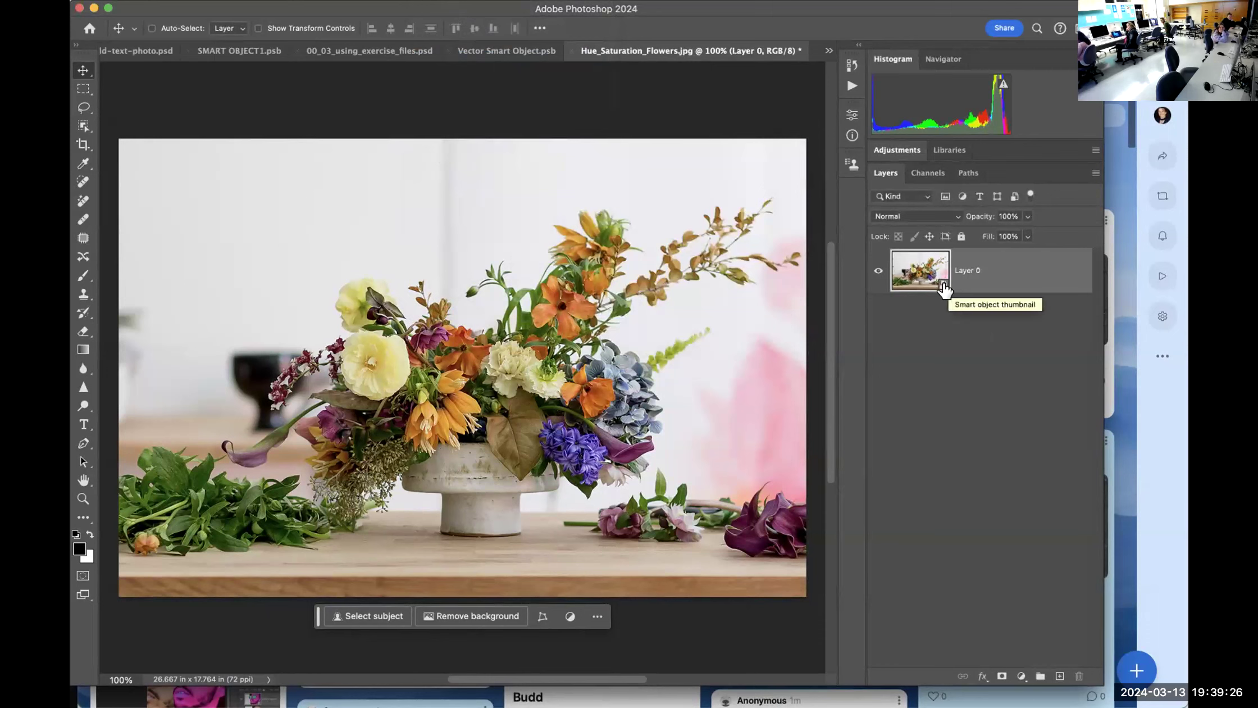
pyautogui.press('super+z')
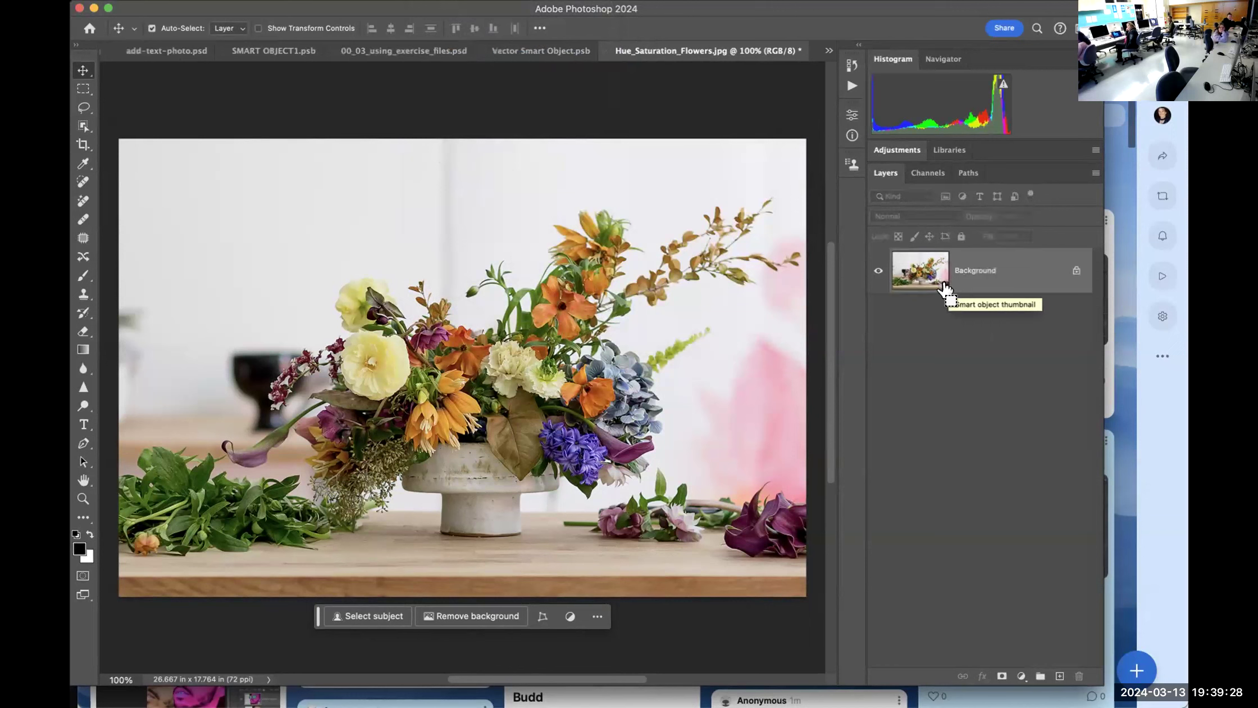
# Convert the Background layer of the flower photo into a smart object for re-editable smart filters
pyautogui.click(425, 0)
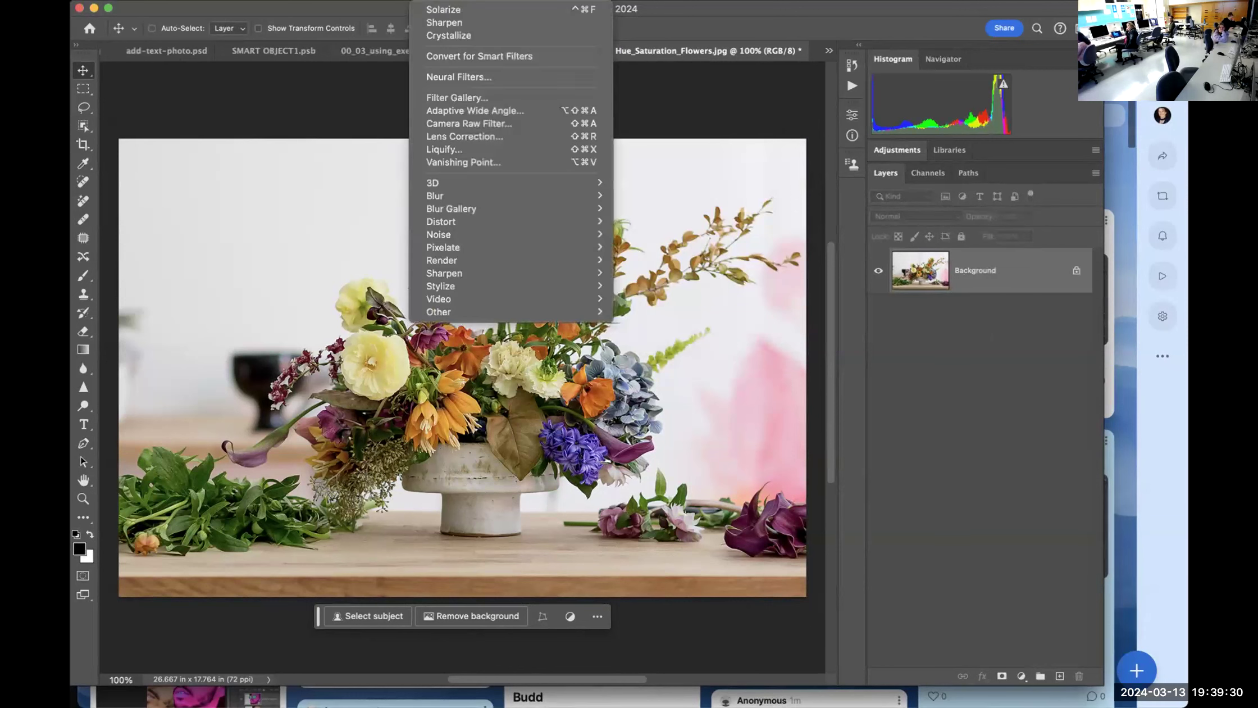
pyautogui.click(476, 59)
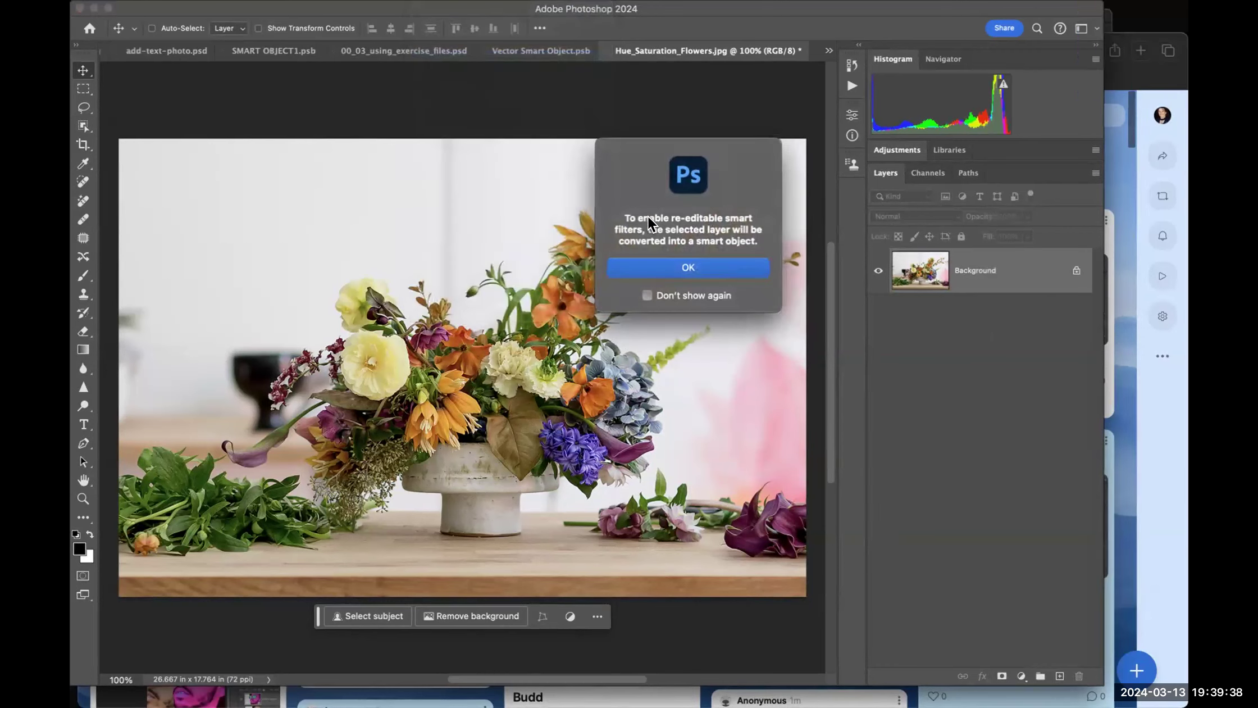
pyautogui.click(683, 269)
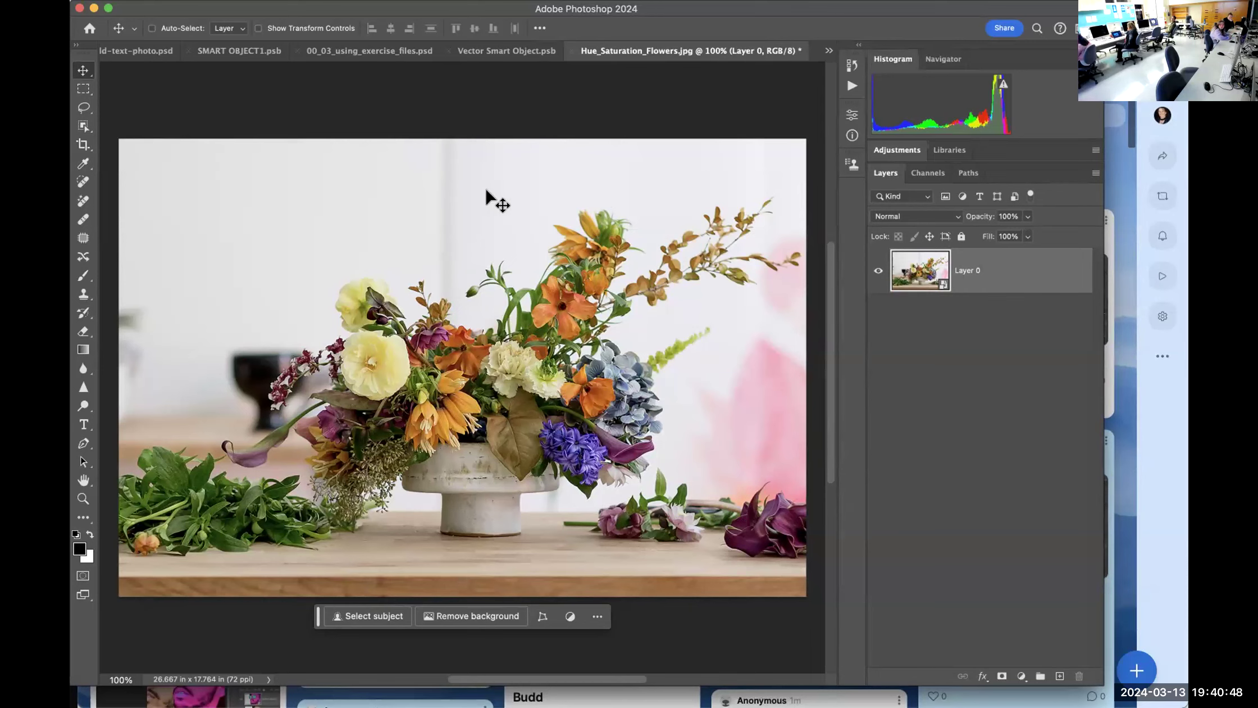
pyautogui.click(425, 0)
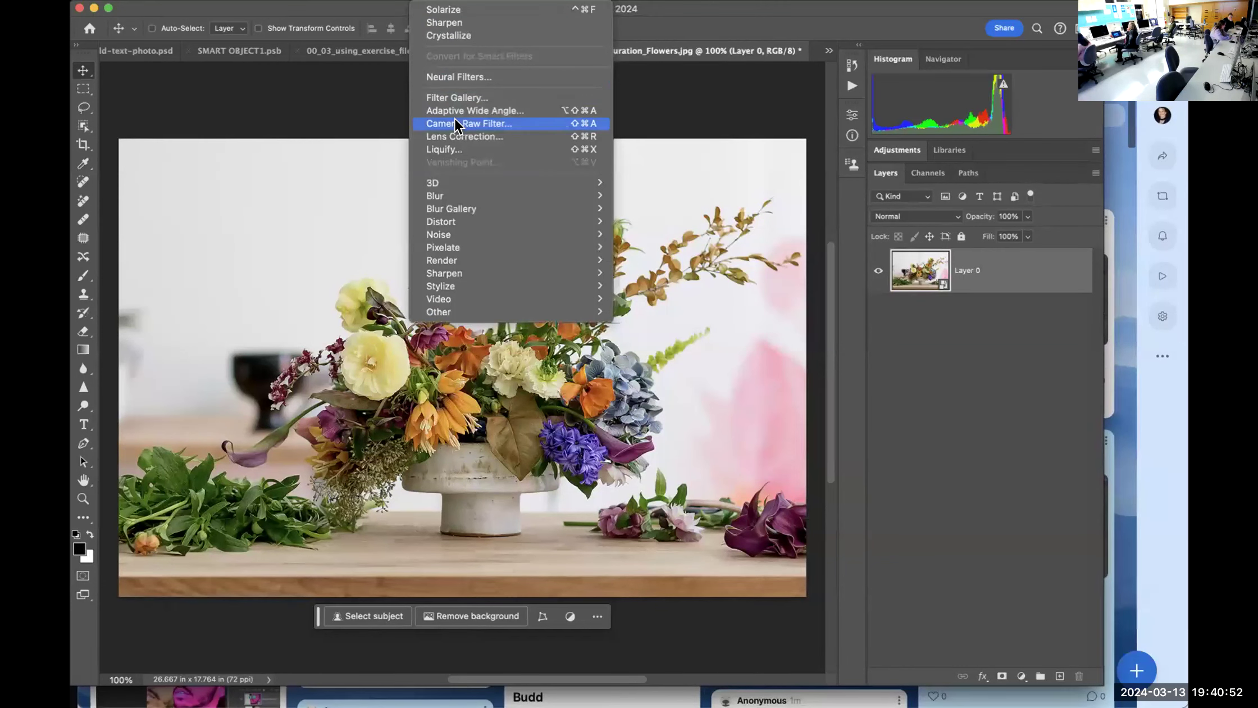
pyautogui.click(353, 106)
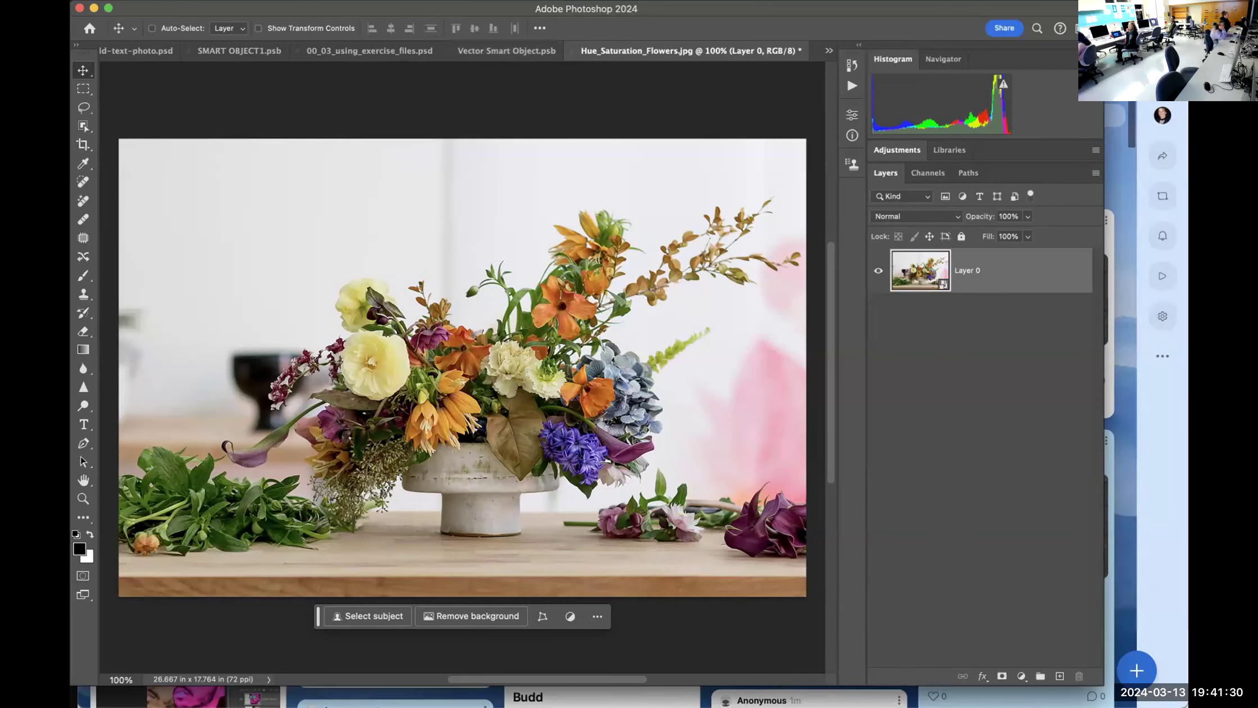
# Start the Oil Paint filter on Layer 0, centre its thumbnail preview on the flowers and turn on the canvas preview
pyautogui.click(425, 0)
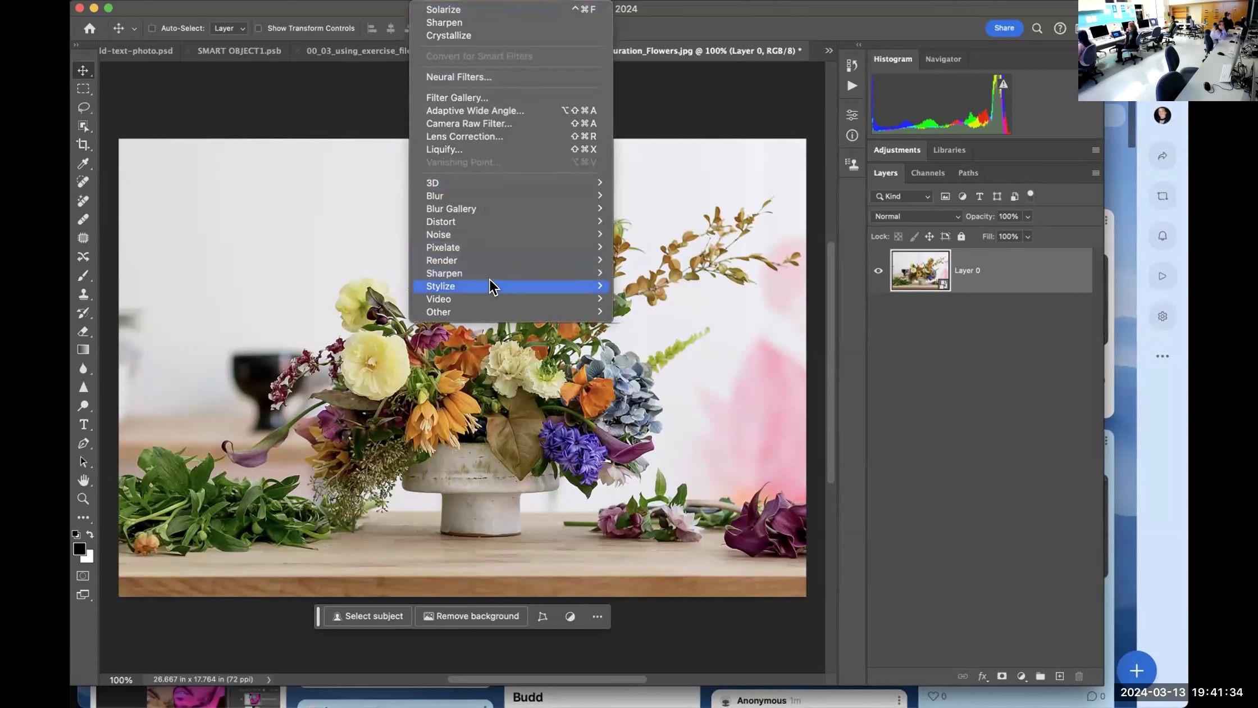
pyautogui.moveTo(489, 285)
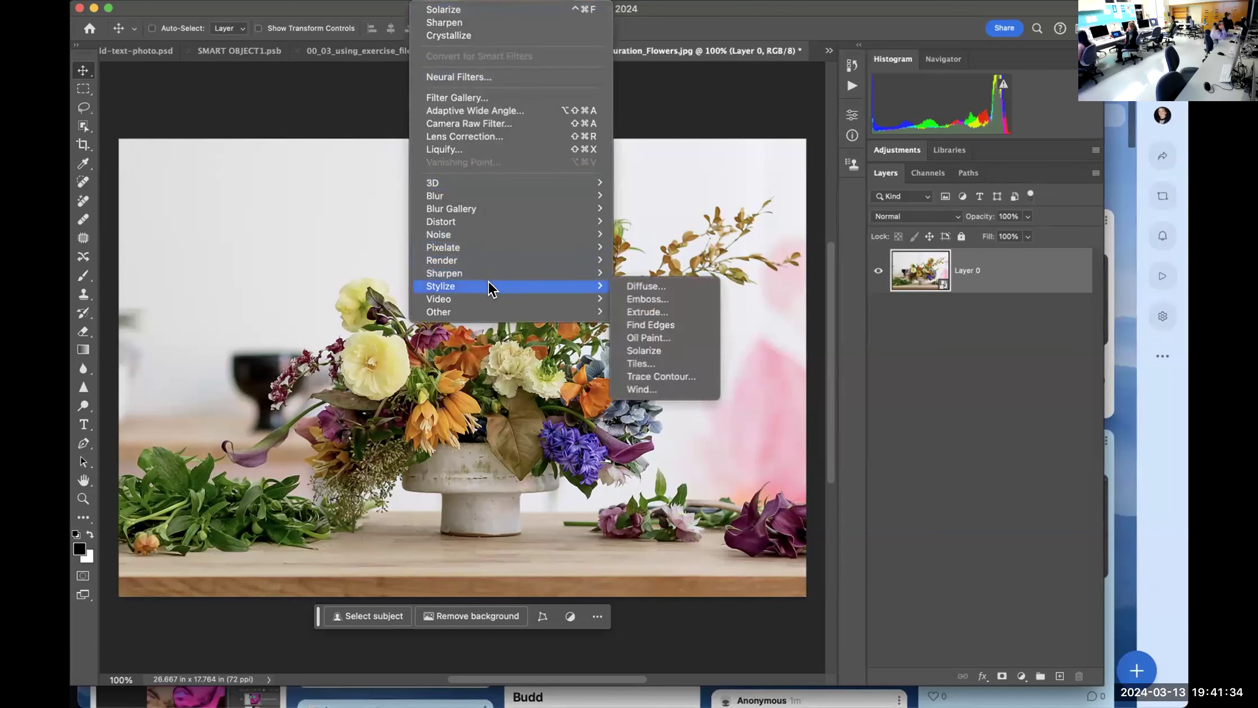
pyautogui.click(644, 339)
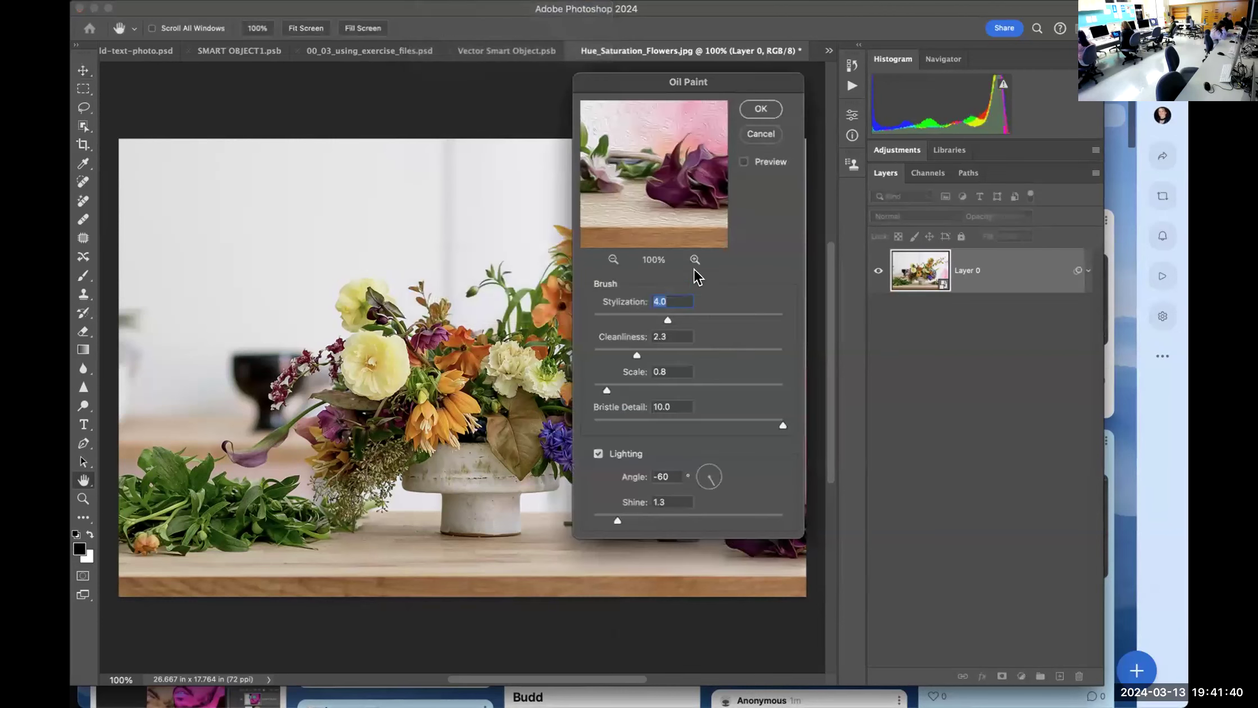
pyautogui.moveTo(647, 79)
pyautogui.mouseDown()
pyautogui.moveTo(663, 90)
pyautogui.moveTo(629, 123)
pyautogui.moveTo(582, 87)
pyautogui.moveTo(607, 90)
pyautogui.mouseUp()
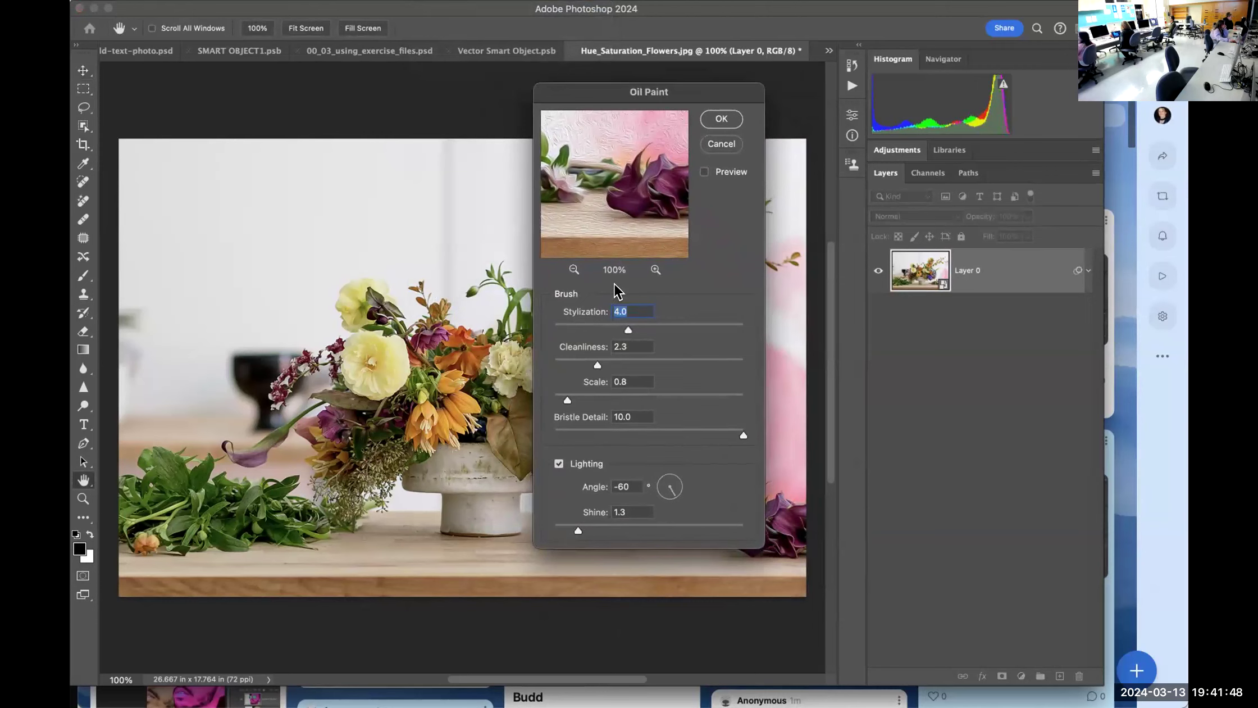
pyautogui.moveTo(602, 181)
pyautogui.mouseDown()
pyautogui.moveTo(601, 216)
pyautogui.moveTo(670, 219)
pyautogui.mouseUp()
pyautogui.moveTo(573, 155); pyautogui.dragTo(628, 190)
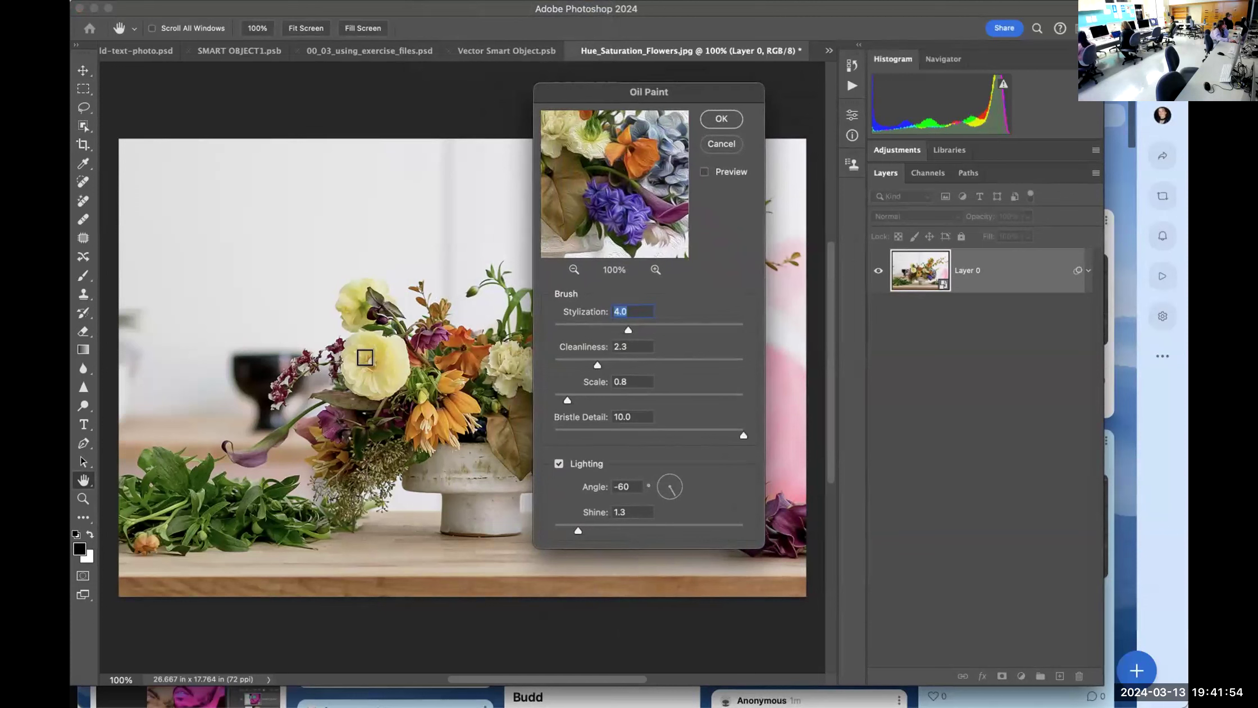
pyautogui.moveTo(596, 99); pyautogui.dragTo(647, 99)
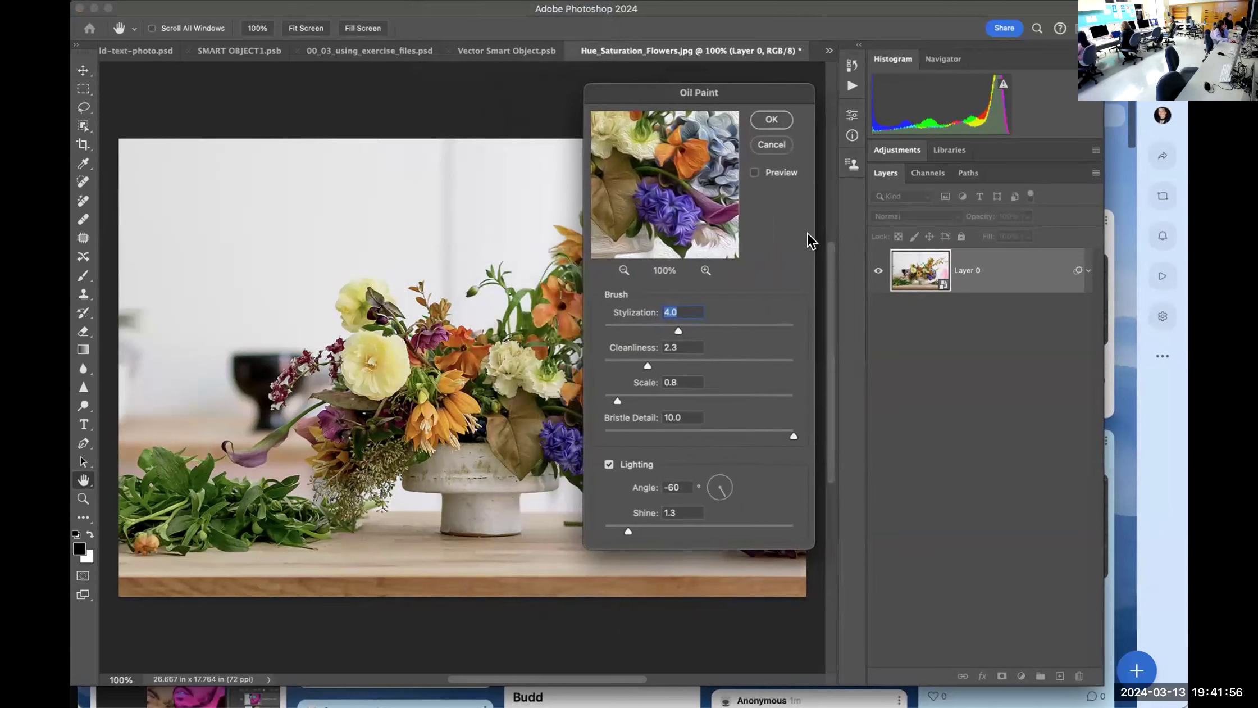
pyautogui.click(754, 172)
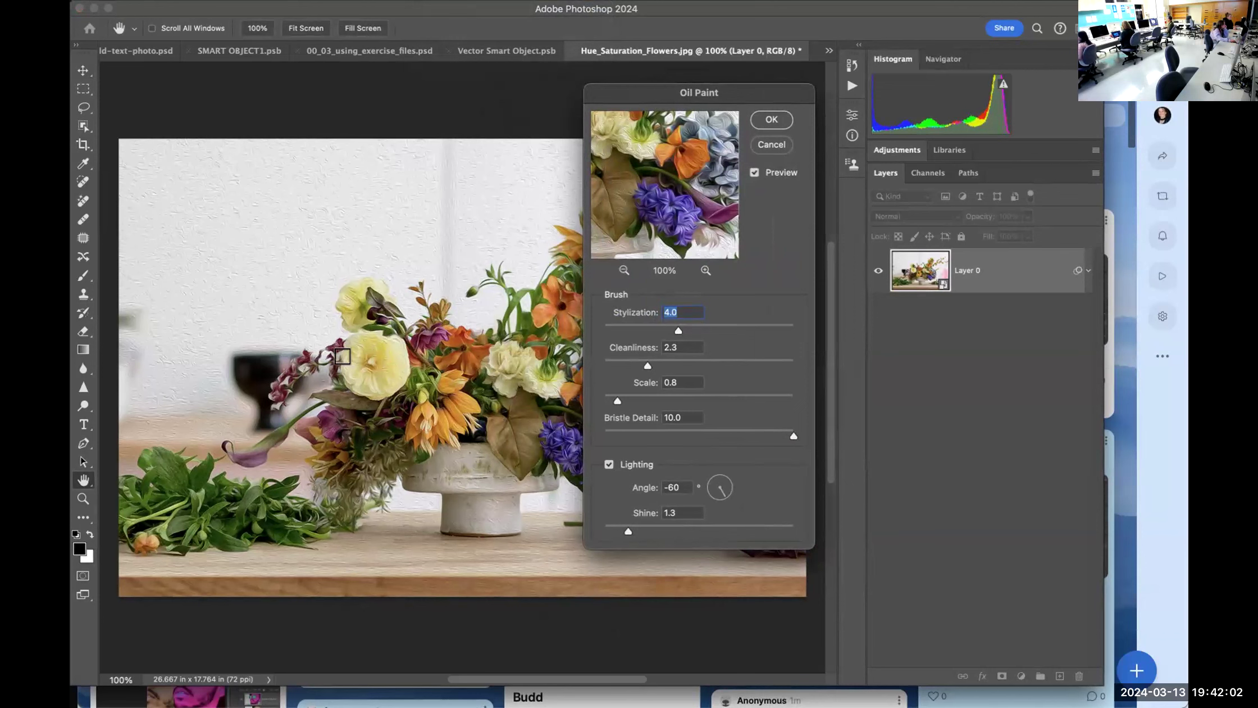
pyautogui.moveTo(639, 99); pyautogui.dragTo(663, 84)
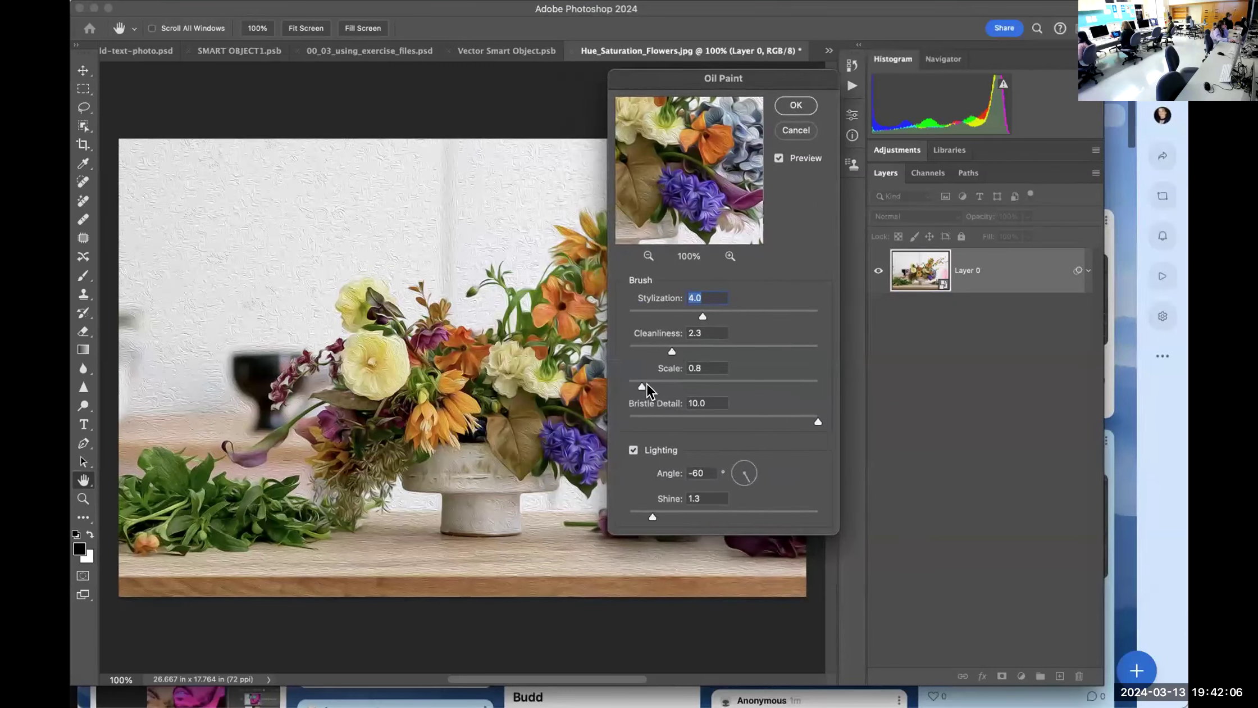
# Set the Oil Paint brush to Stylization 4.9 and Scale 3.4, and apply the filter to Layer 0
pyautogui.moveTo(643, 386); pyautogui.dragTo(665, 388)
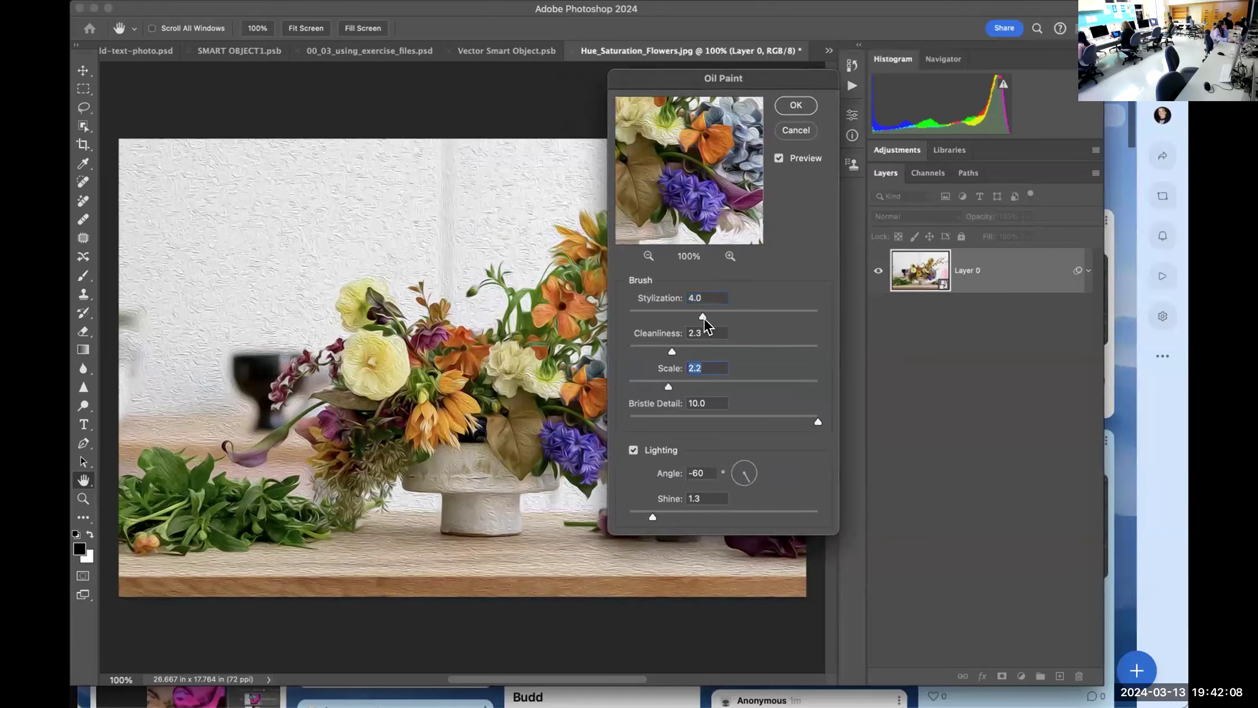
pyautogui.click(725, 317)
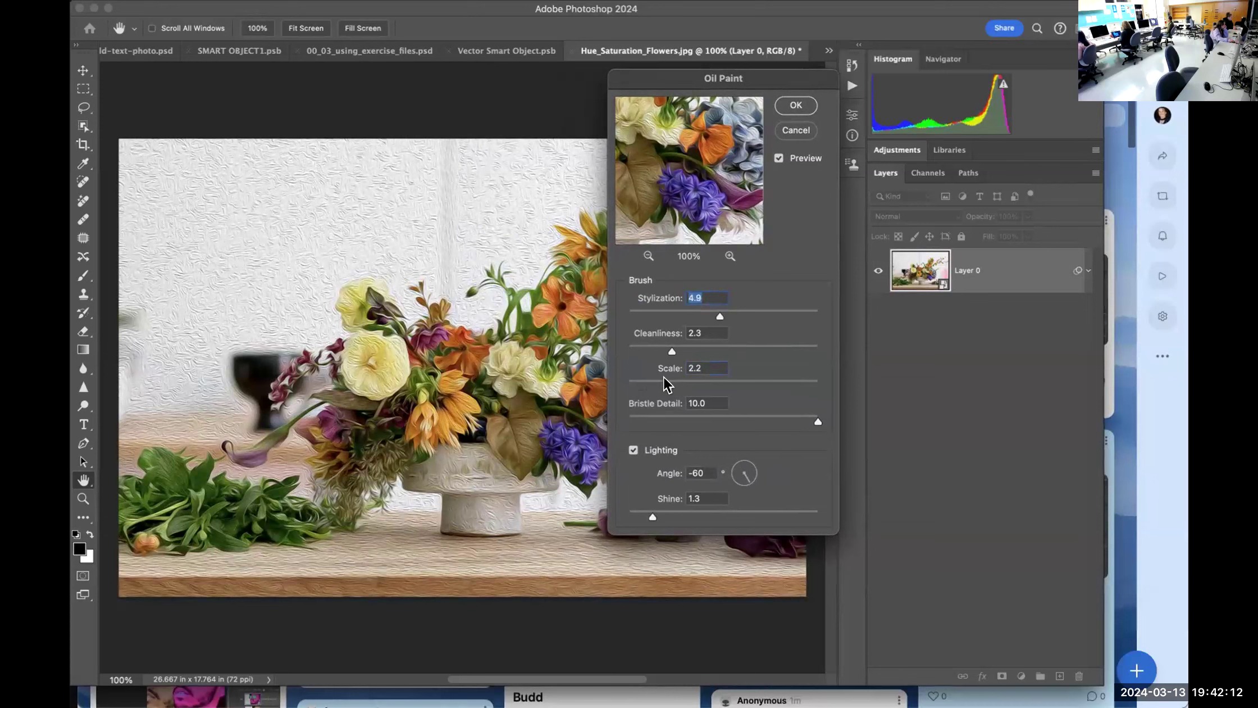
pyautogui.moveTo(711, 388); pyautogui.dragTo(706, 387)
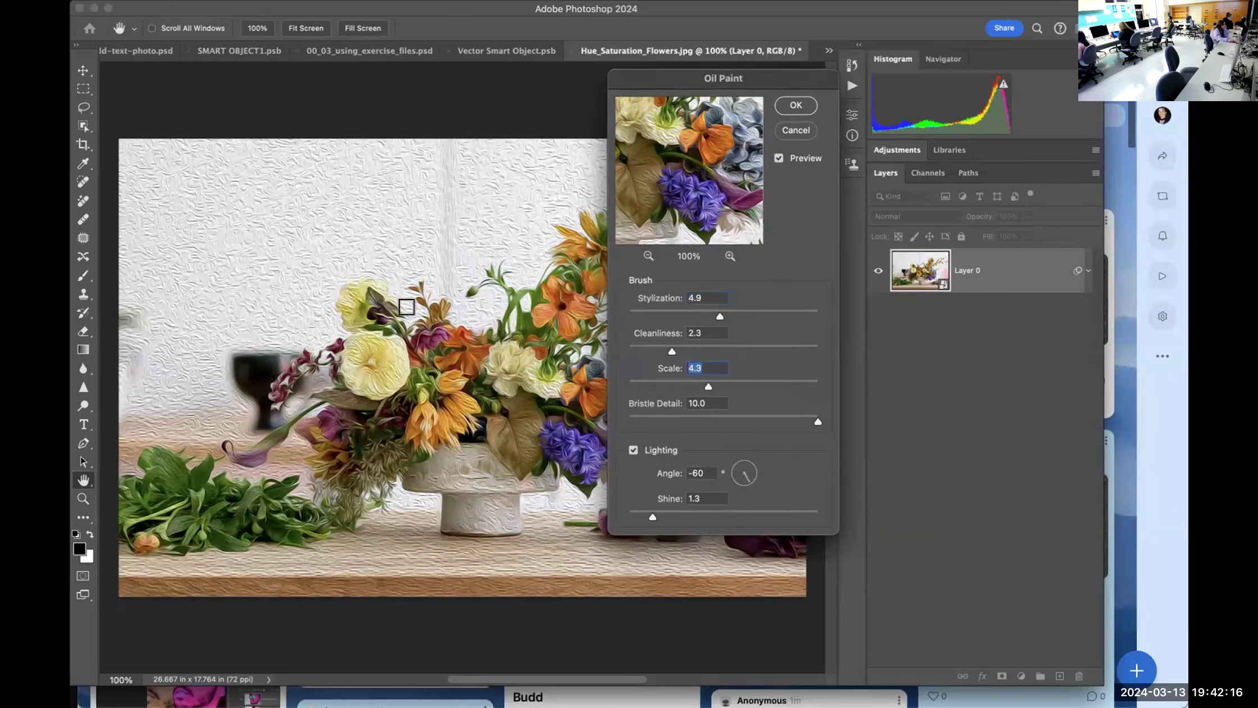
pyautogui.moveTo(695, 384); pyautogui.dragTo(689, 386)
pyautogui.click(796, 106)
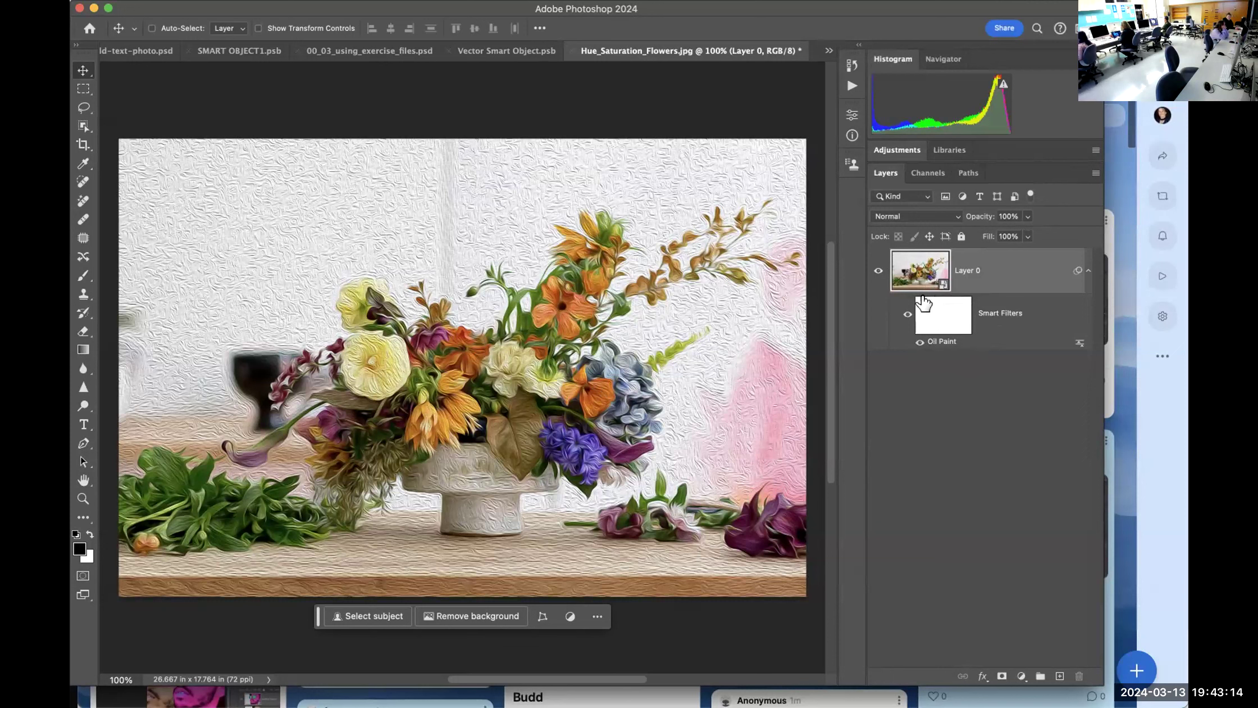
# Re-edit the Oil Paint smart filter with Stylization 10.0, Cleanliness 10.0 and Scale 9.1, then toggle its visibility off and back on
pyautogui.doubleClick(941, 343)
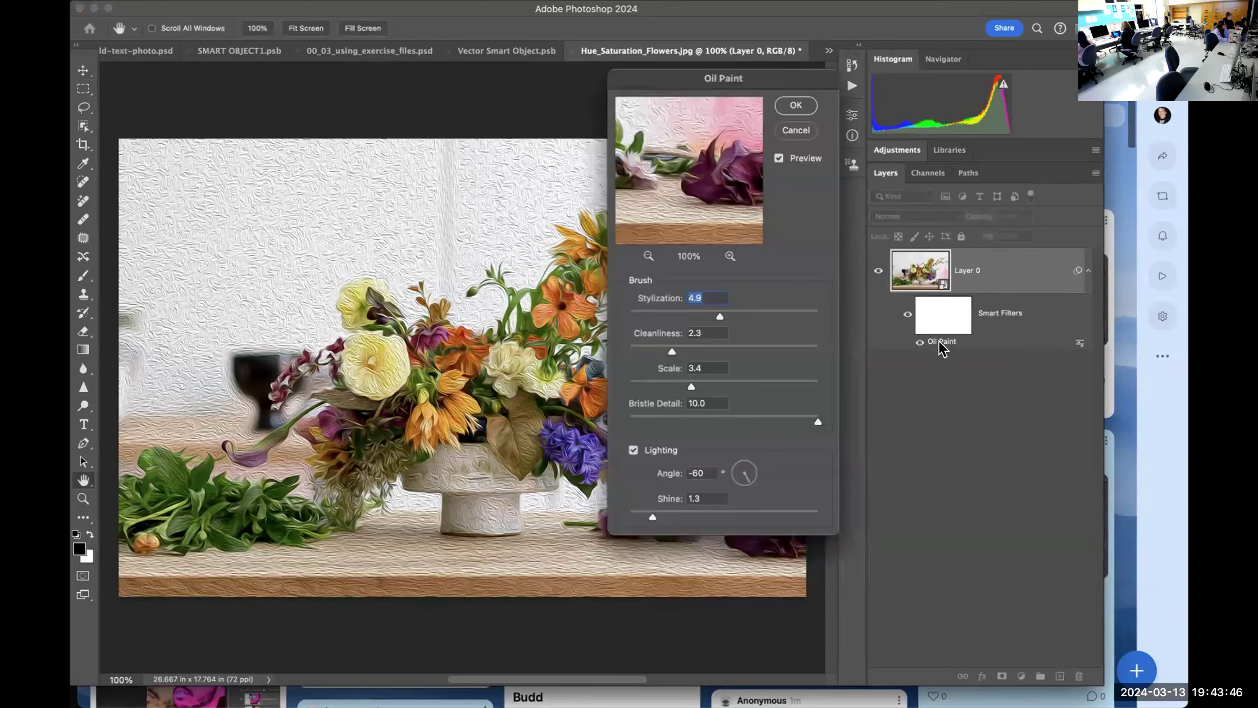
pyautogui.moveTo(716, 316); pyautogui.dragTo(820, 316)
pyautogui.moveTo(672, 351); pyautogui.dragTo(802, 387)
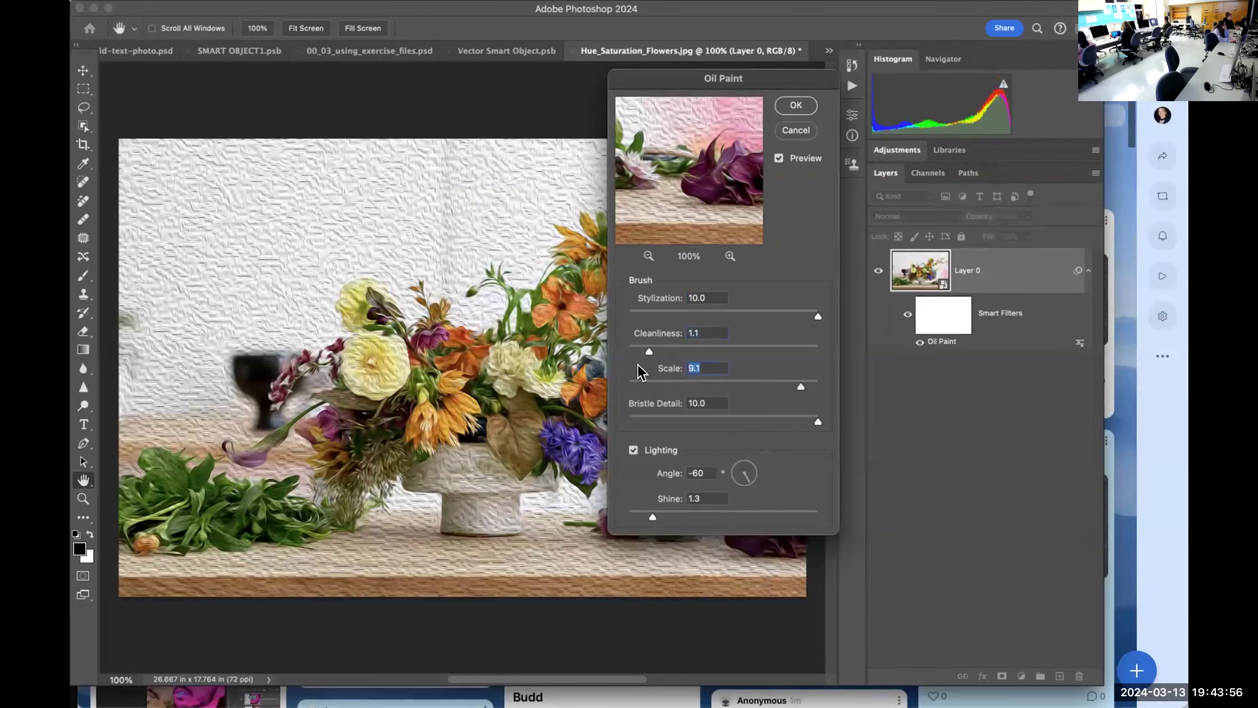
pyautogui.moveTo(646, 348); pyautogui.dragTo(836, 372)
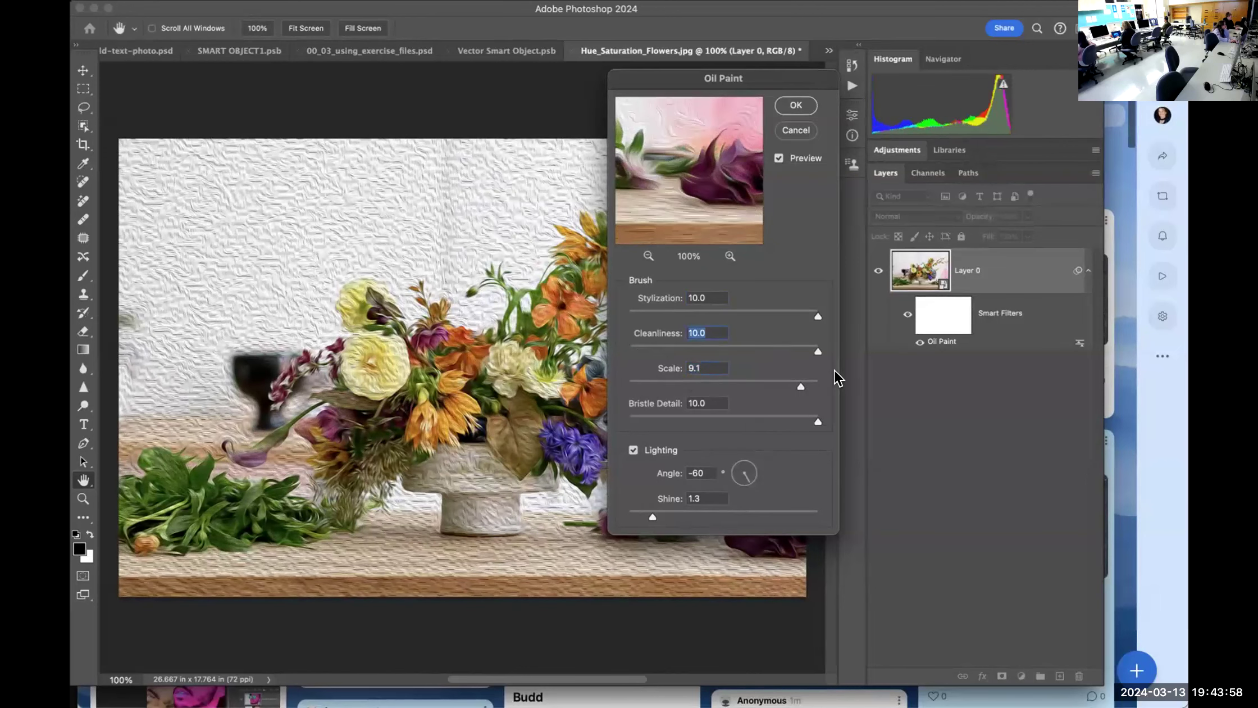
pyautogui.click(791, 99)
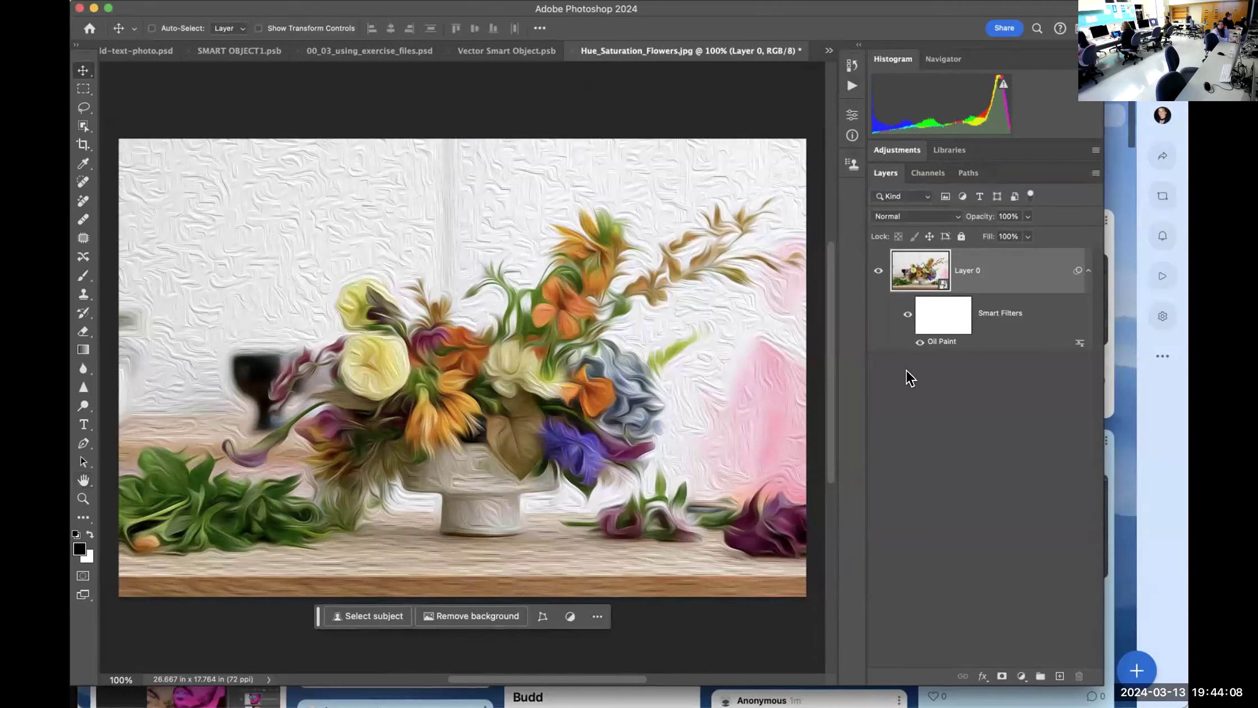
pyautogui.click(919, 342)
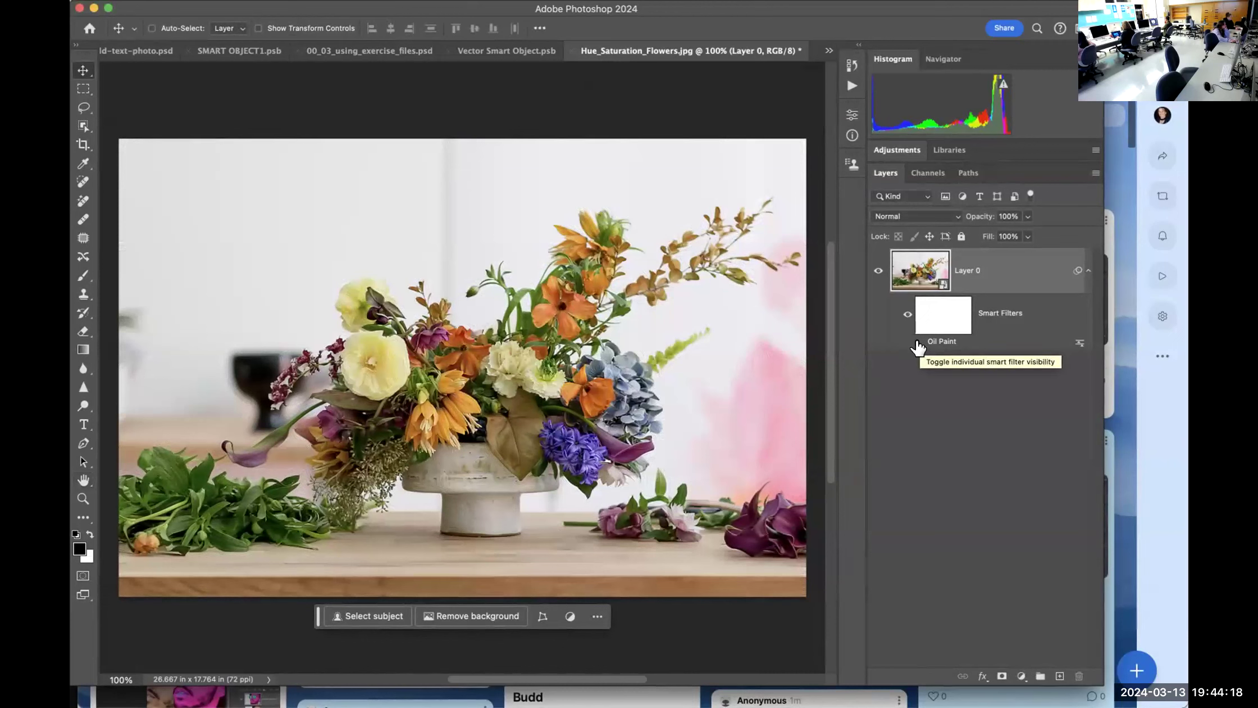
pyautogui.click(918, 341)
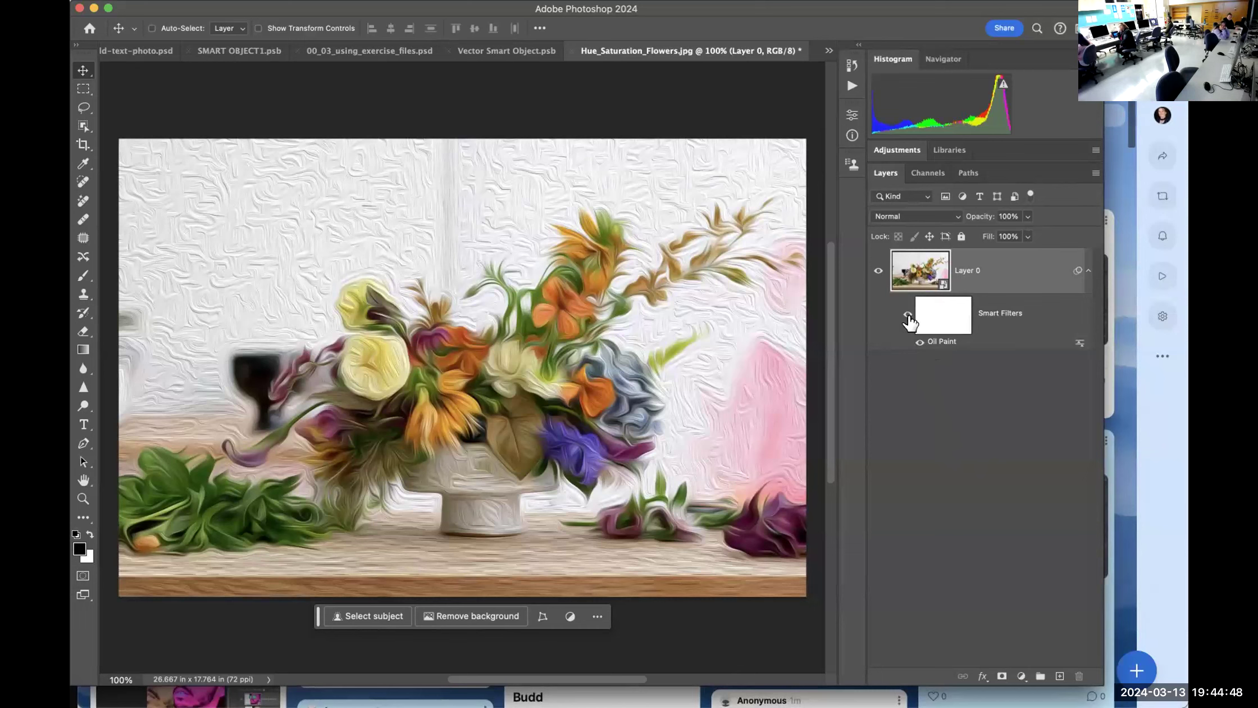
# Add a Tiles smart filter with 10 tiles, 10% maximum offset and background color fill, then hide the Oil Paint filter
pyautogui.click(427, 1)
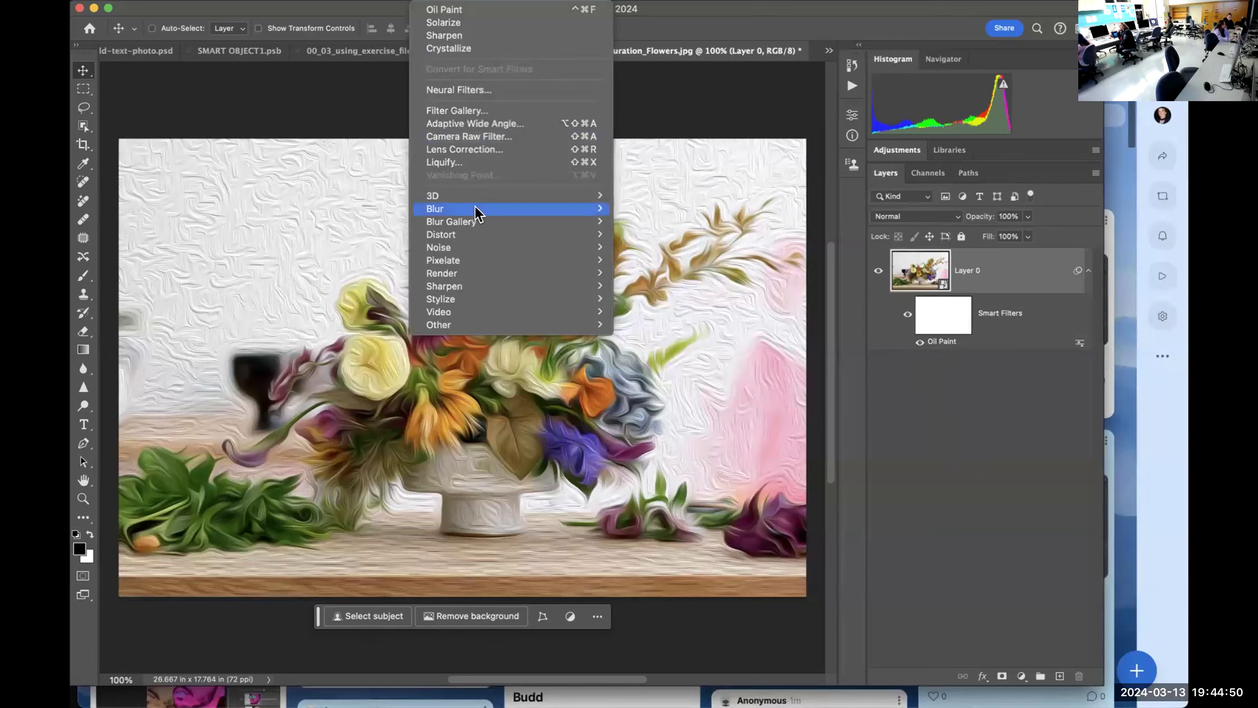
pyautogui.moveTo(489, 297)
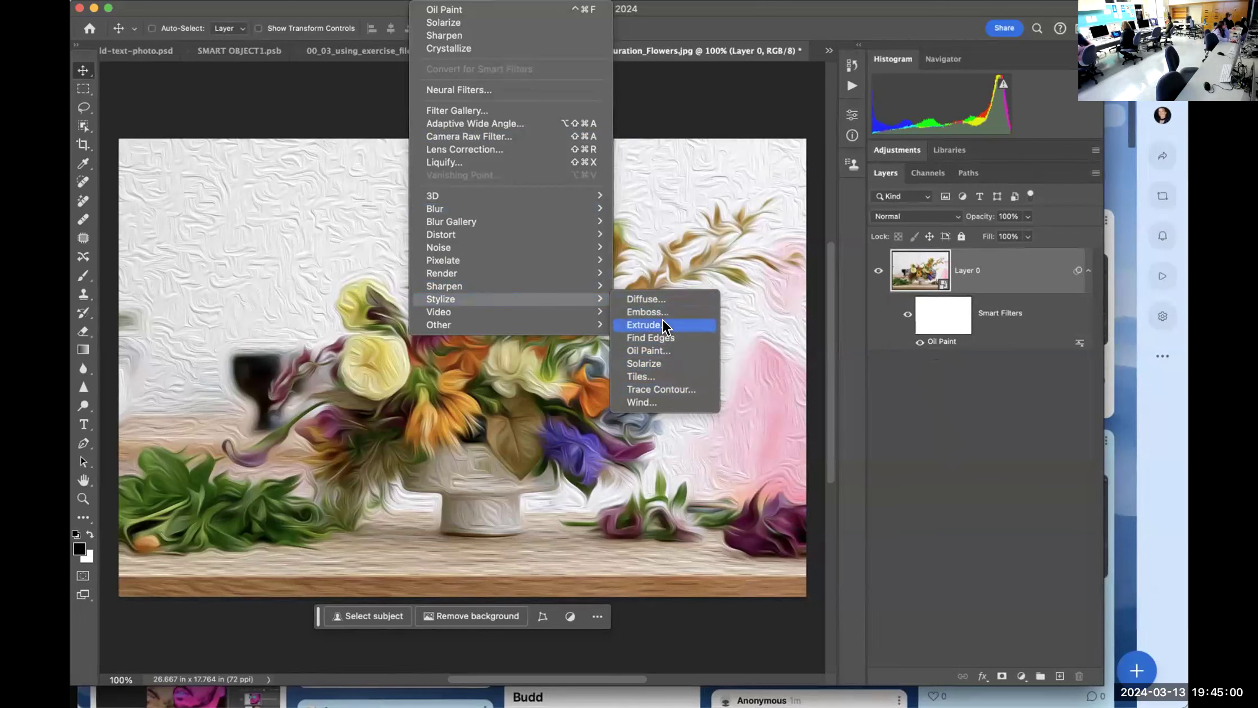
pyautogui.click(658, 374)
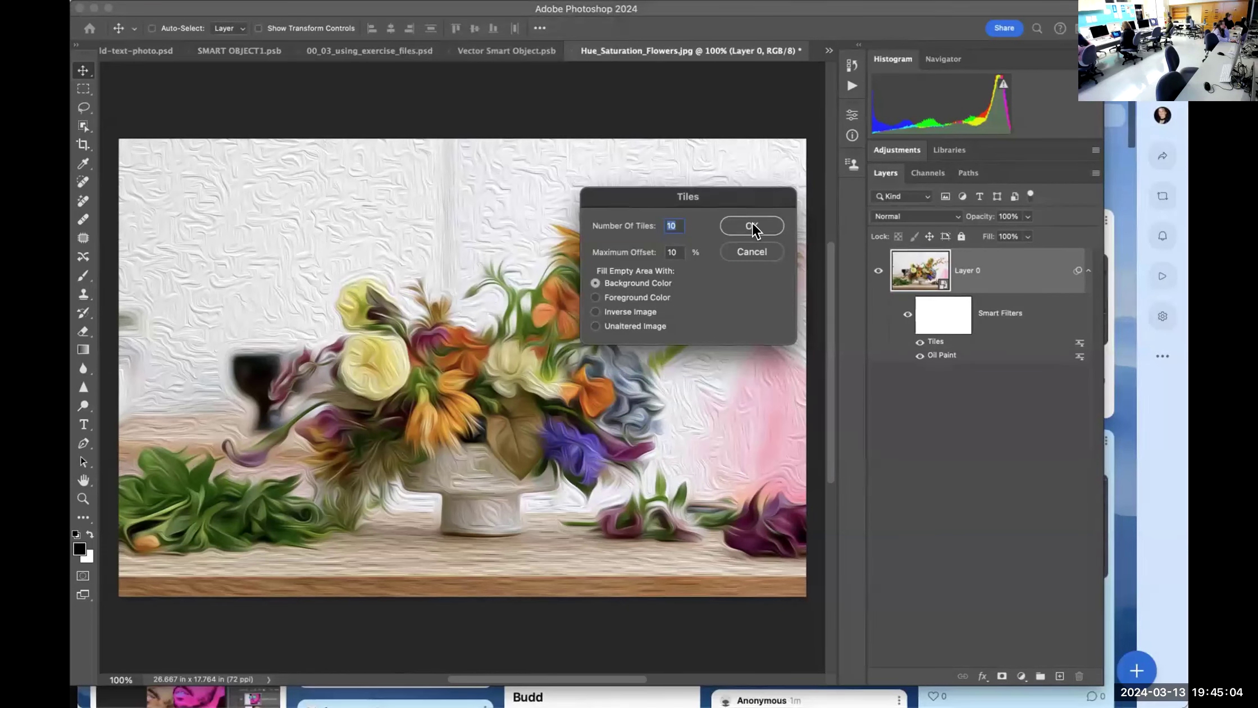
pyautogui.click(752, 223)
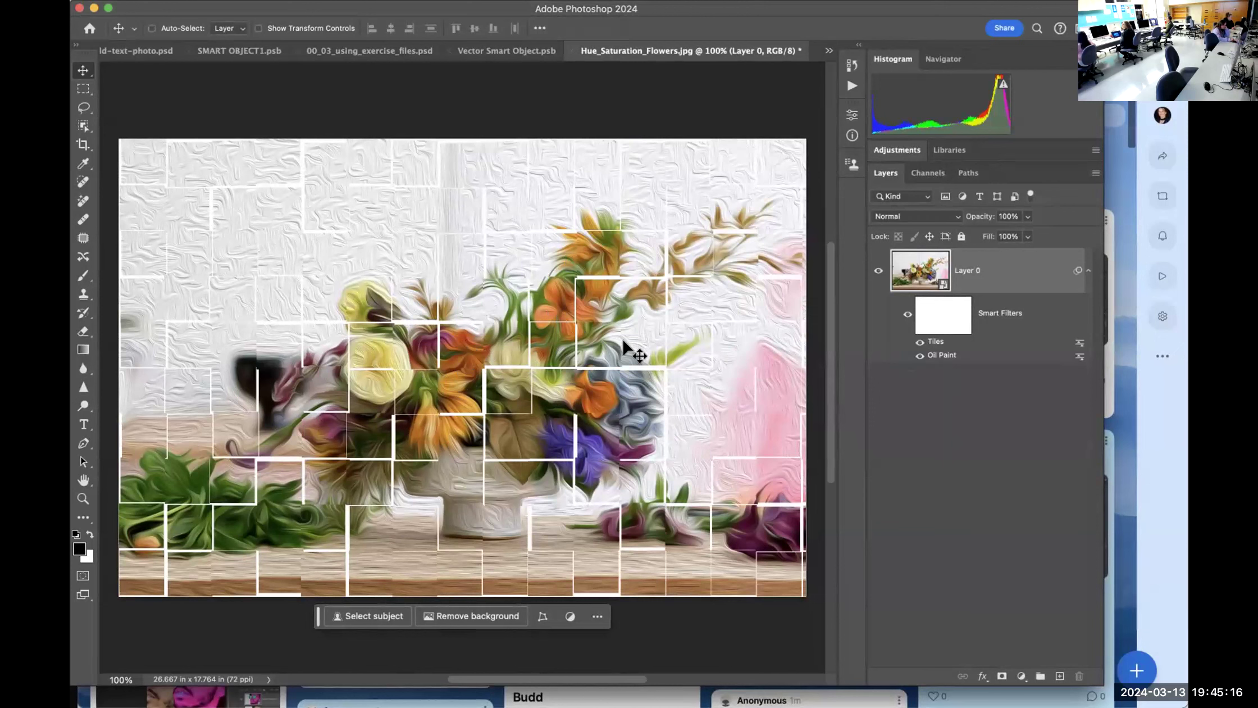
pyautogui.click(916, 354)
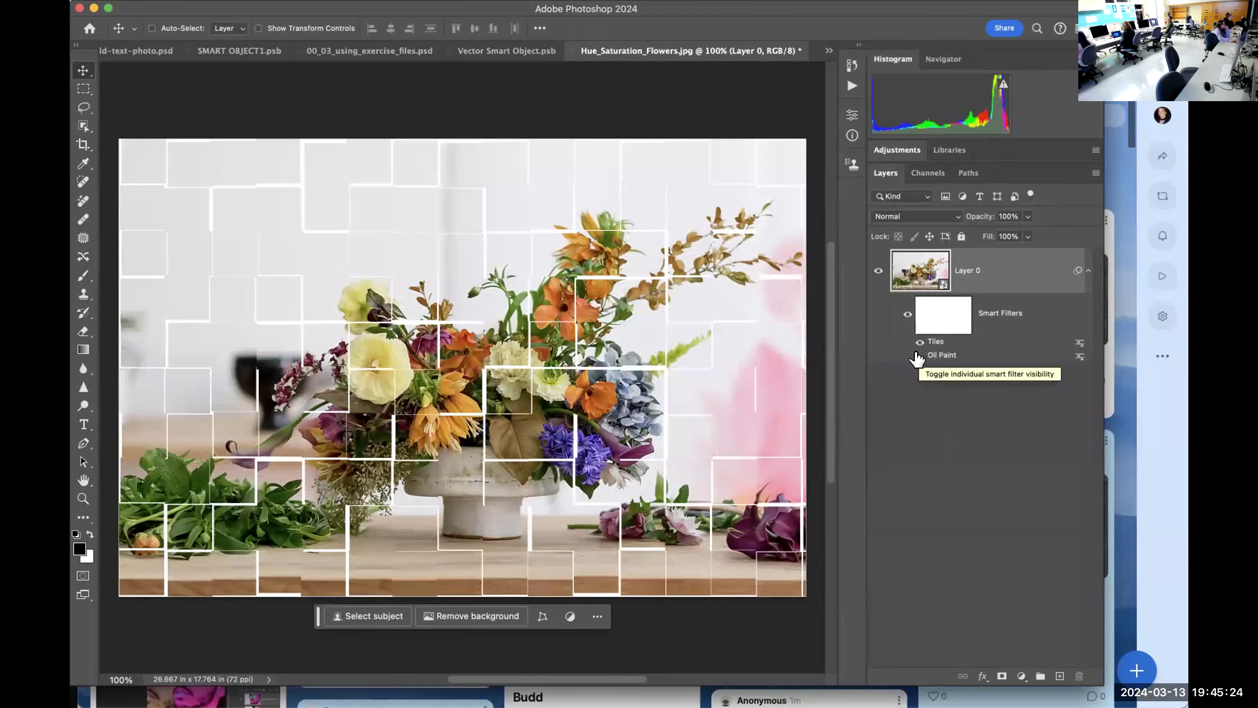
# Show the Oil Paint smart filter again, then toggle the Tiles and Oil Paint filters off and back on one after another
pyautogui.click(916, 355)
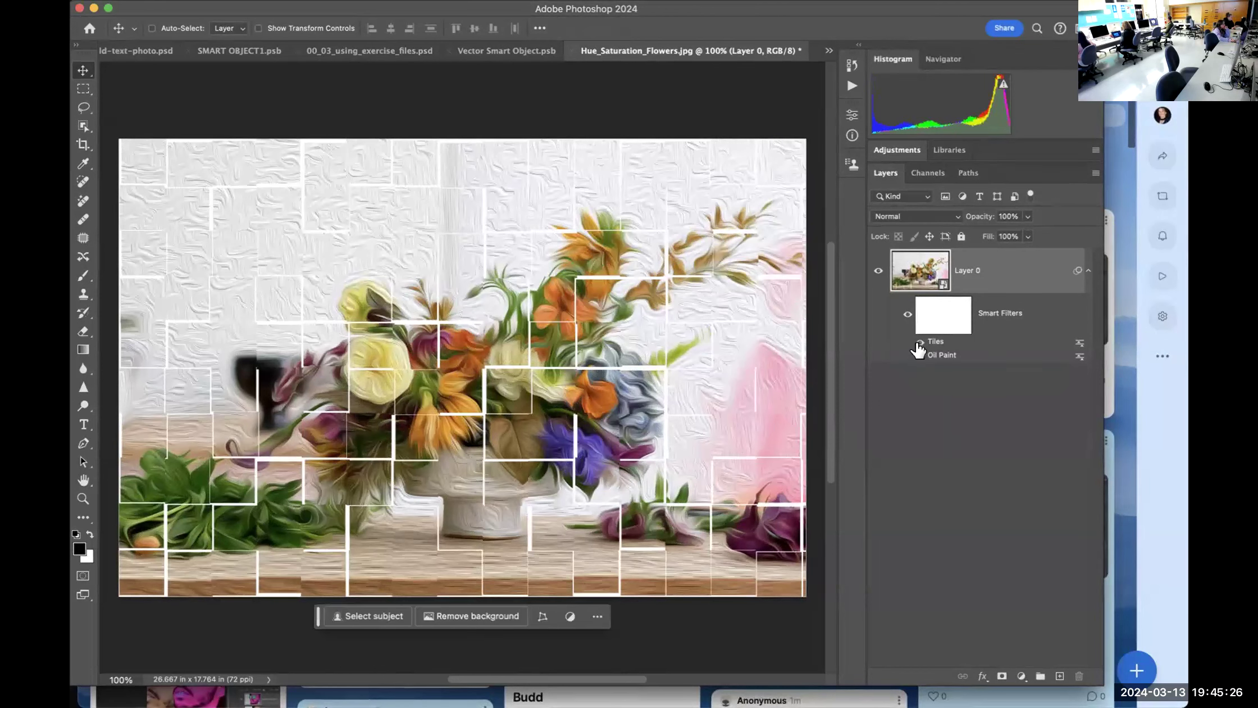
pyautogui.click(918, 341)
pyautogui.click(919, 341)
pyautogui.click(916, 355)
pyautogui.click(919, 356)
# Add a Ripple distortion smart filter to Layer 0 with Medium size and an increased amount
pyautogui.click(424, 1)
pyautogui.moveTo(466, 248)
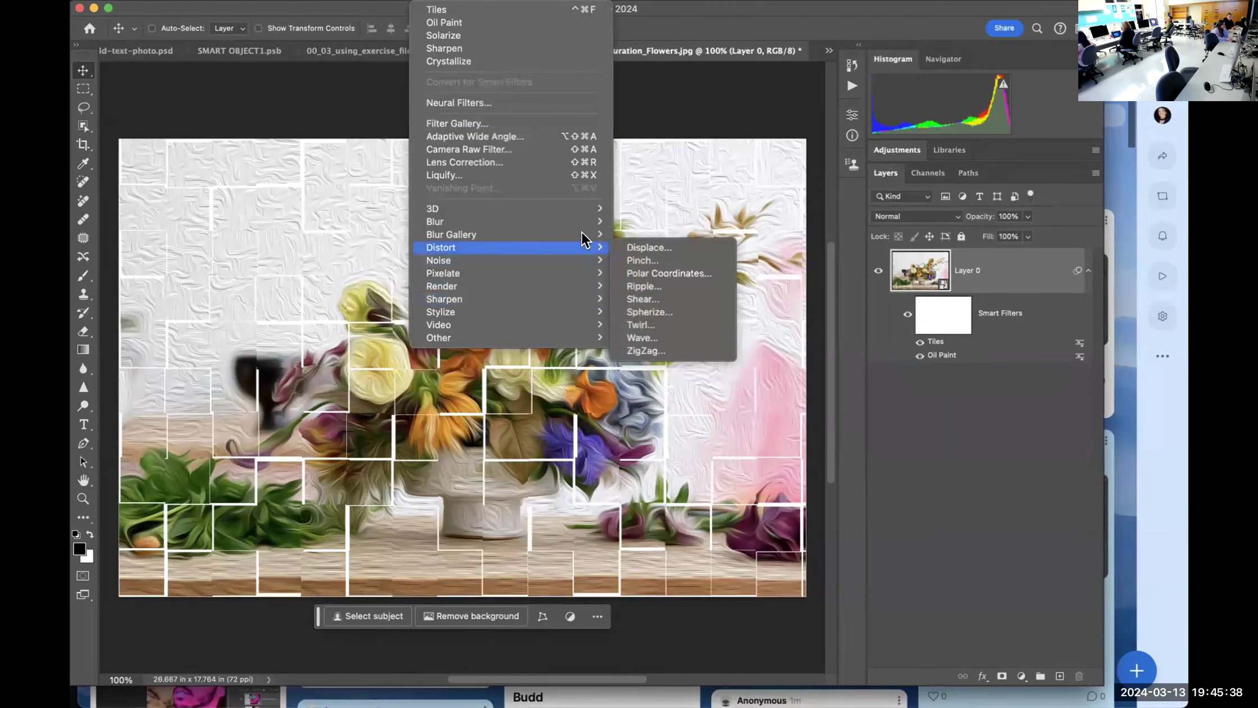
pyautogui.click(663, 286)
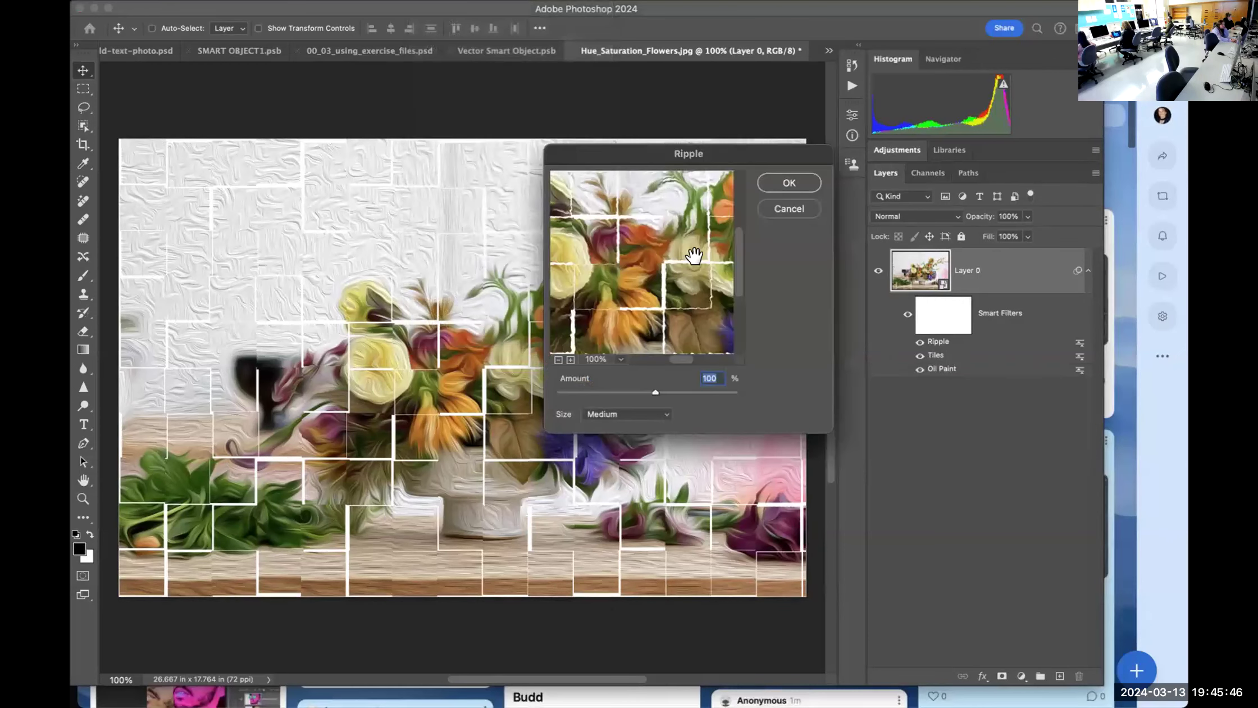
pyautogui.moveTo(654, 392); pyautogui.dragTo(698, 388)
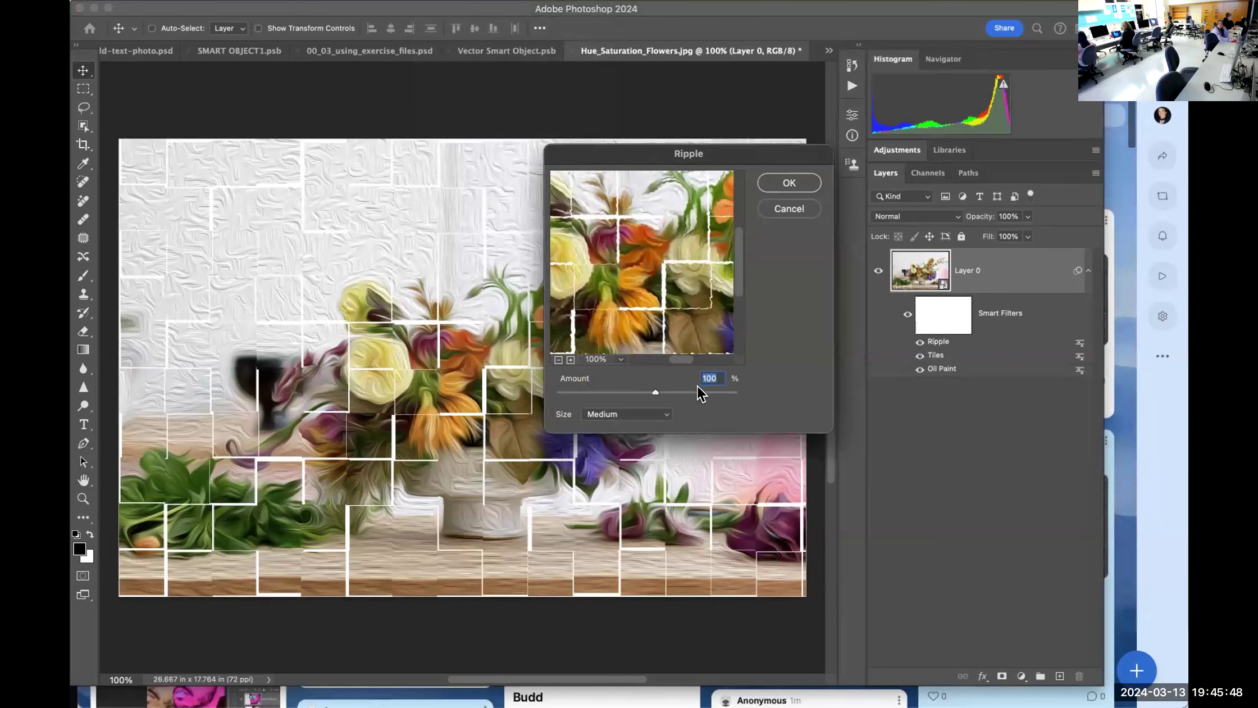
pyautogui.click(778, 183)
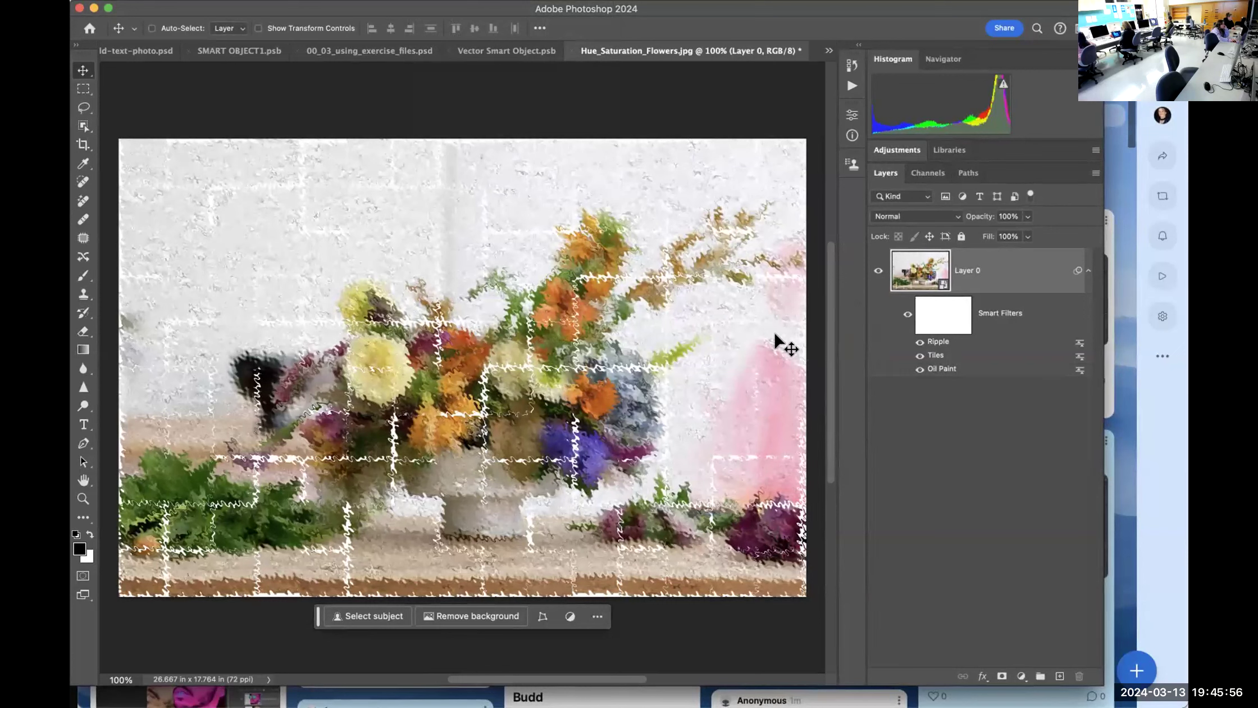
# Compare the combined effects by hiding the Tiles and Oil Paint smart filters and showing them again
pyautogui.click(920, 356)
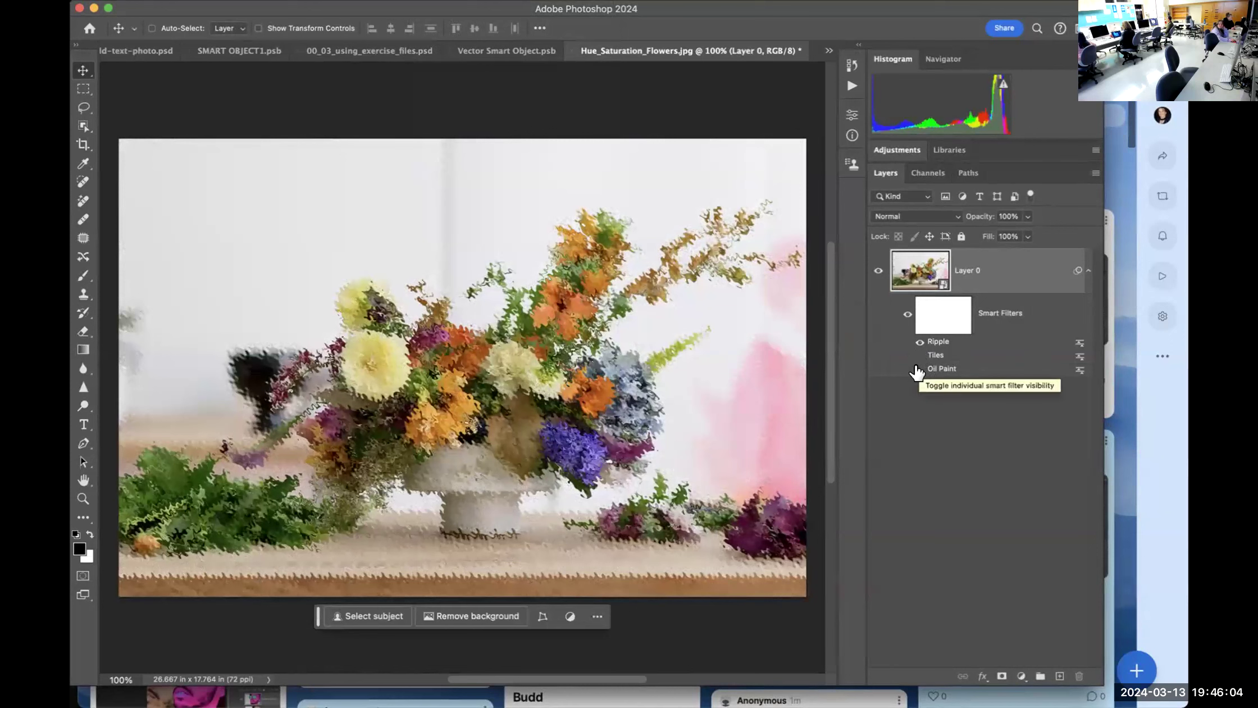
pyautogui.click(919, 369)
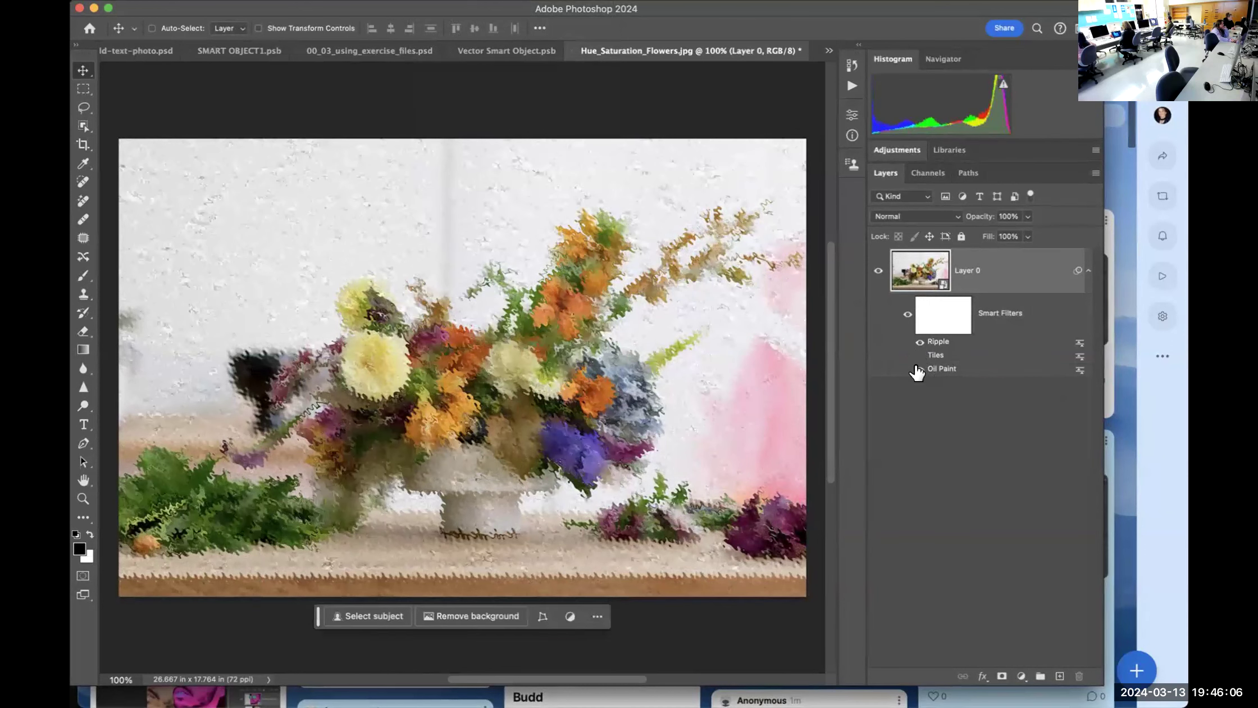
pyautogui.click(920, 355)
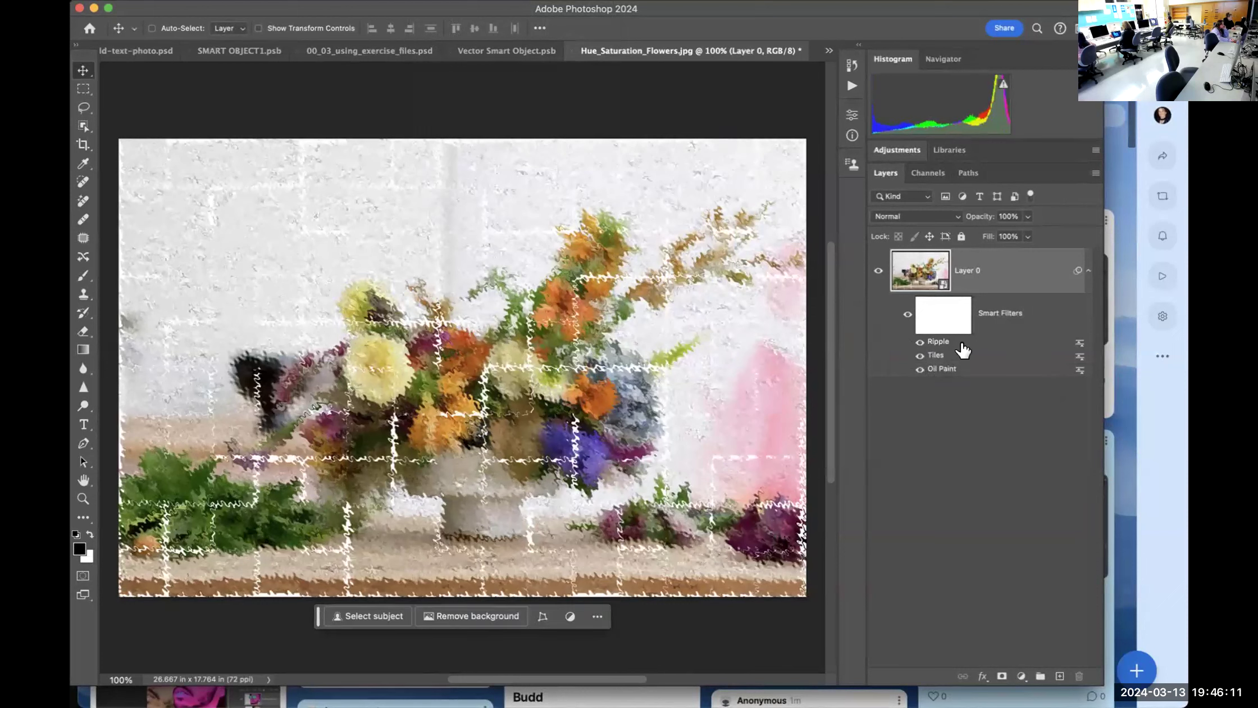
pyautogui.click(920, 355)
pyautogui.click(919, 355)
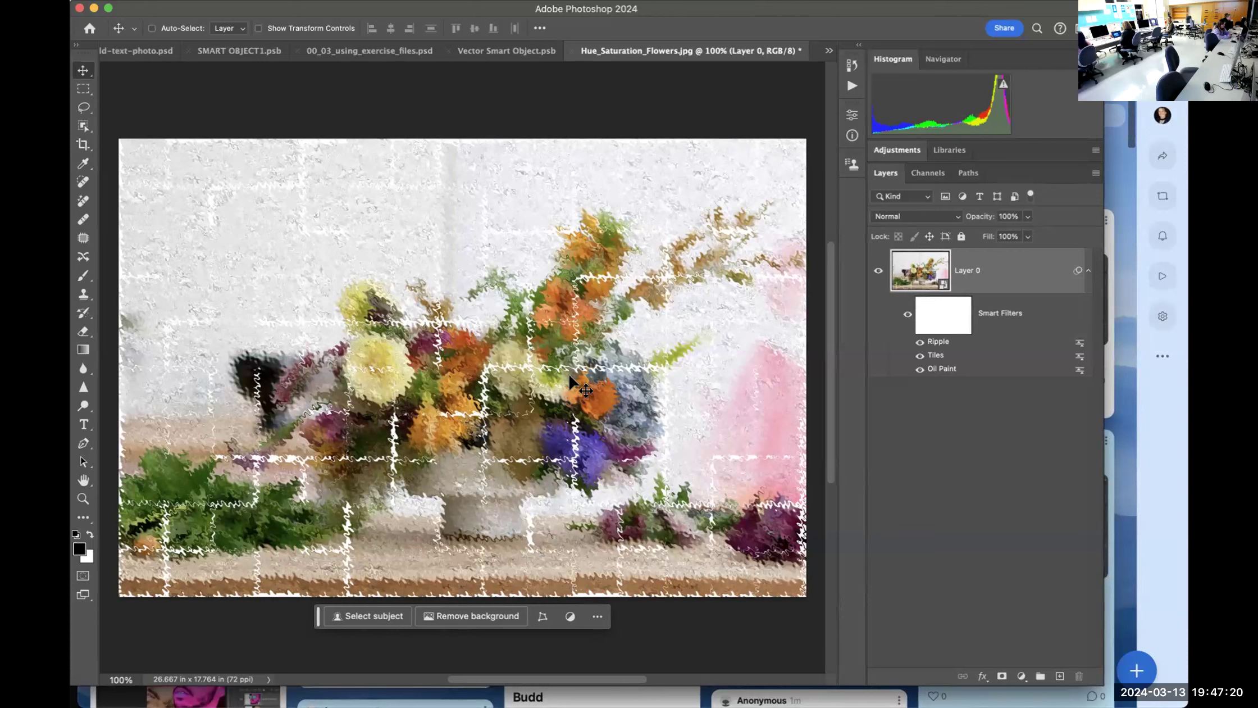
# Paint black on the Smart Filters mask with a brush of size 175 to hide the filters over the central flowers
pyautogui.click(941, 322)
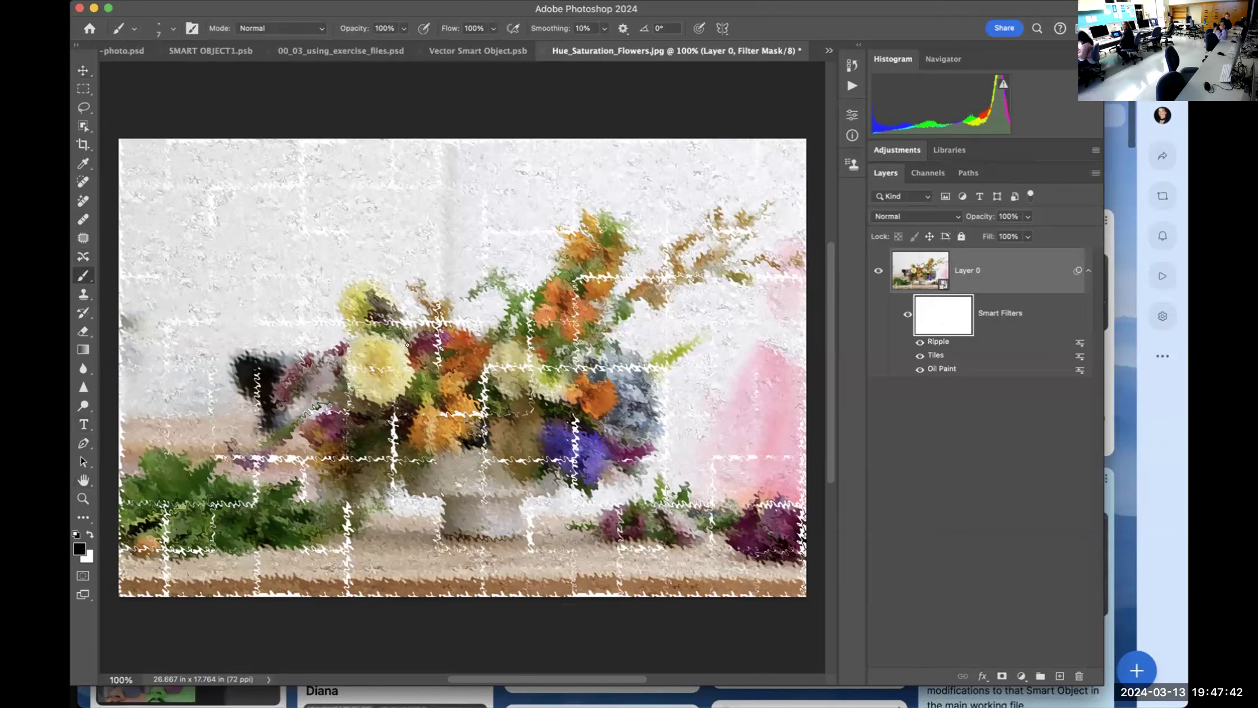
pyautogui.press('v')
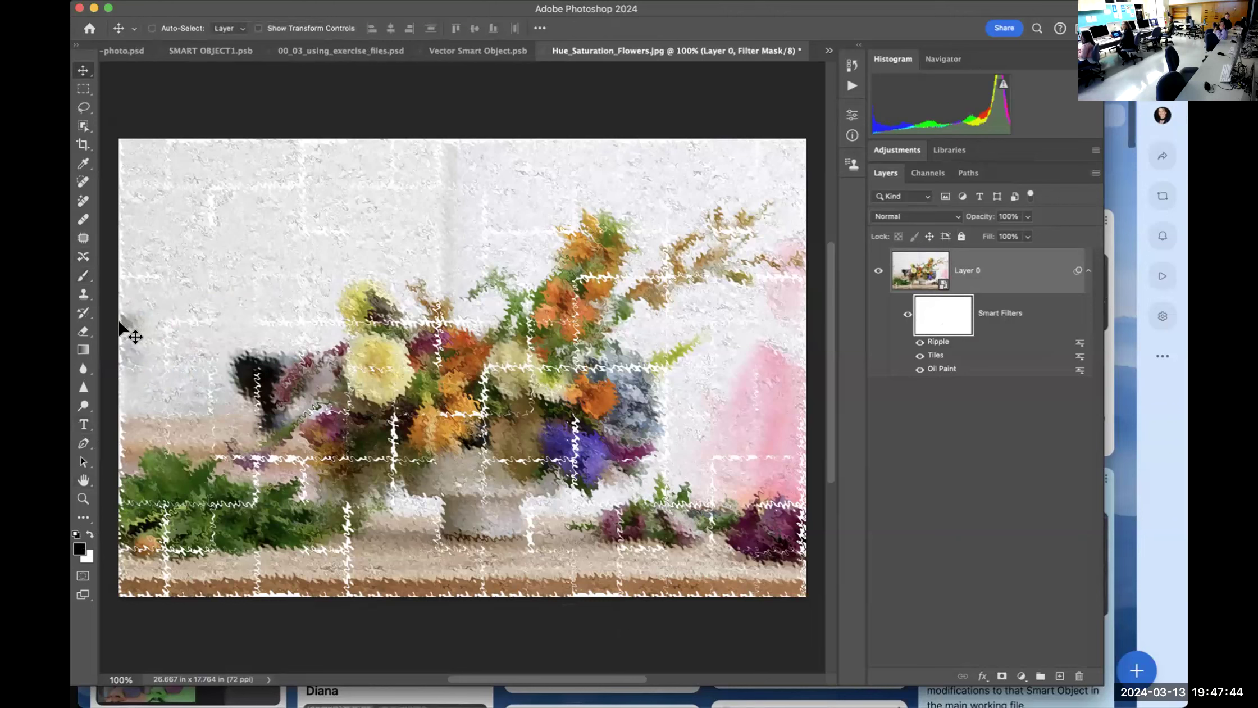
pyautogui.click(83, 276)
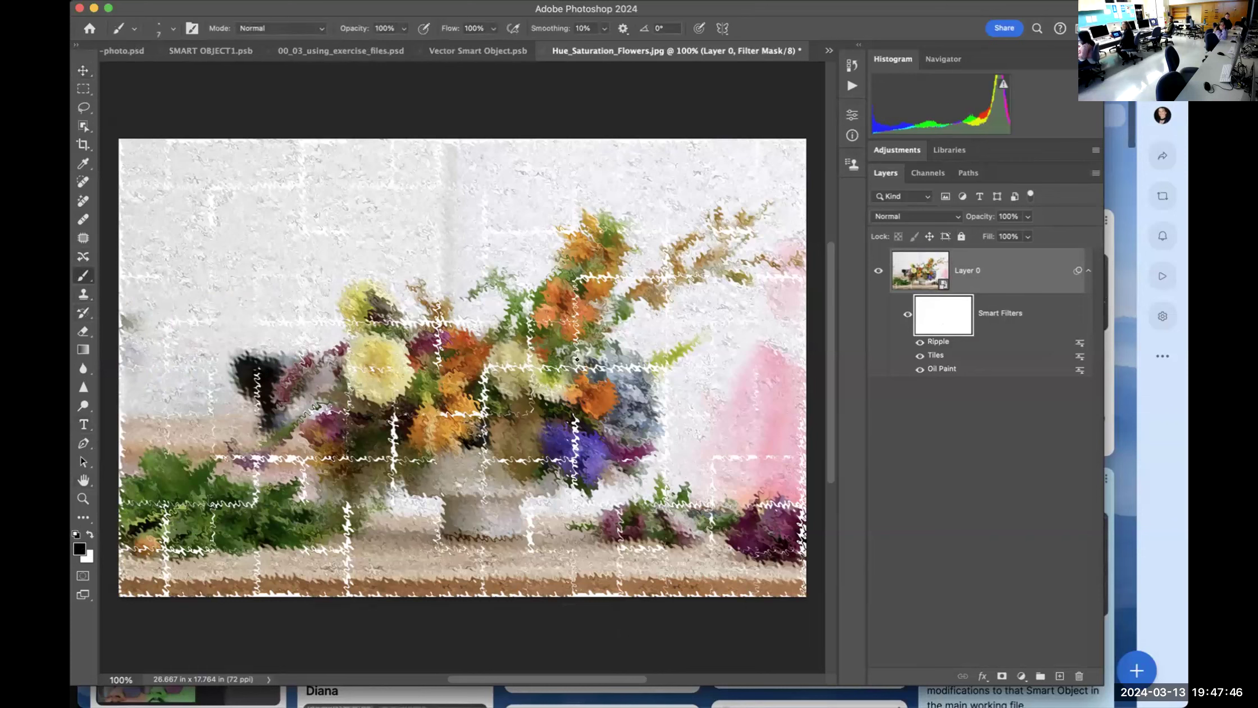
pyautogui.press(']')
pyautogui.press(']')
pyautogui.press(']')
pyautogui.press(']')
pyautogui.press(']')
pyautogui.press(']')
pyautogui.press(']')
pyautogui.press(']')
pyautogui.press(']')
pyautogui.press(']')
pyautogui.press(']')
pyautogui.press(']')
pyautogui.press(']')
pyautogui.press(']')
pyautogui.press(']')
pyautogui.press(']')
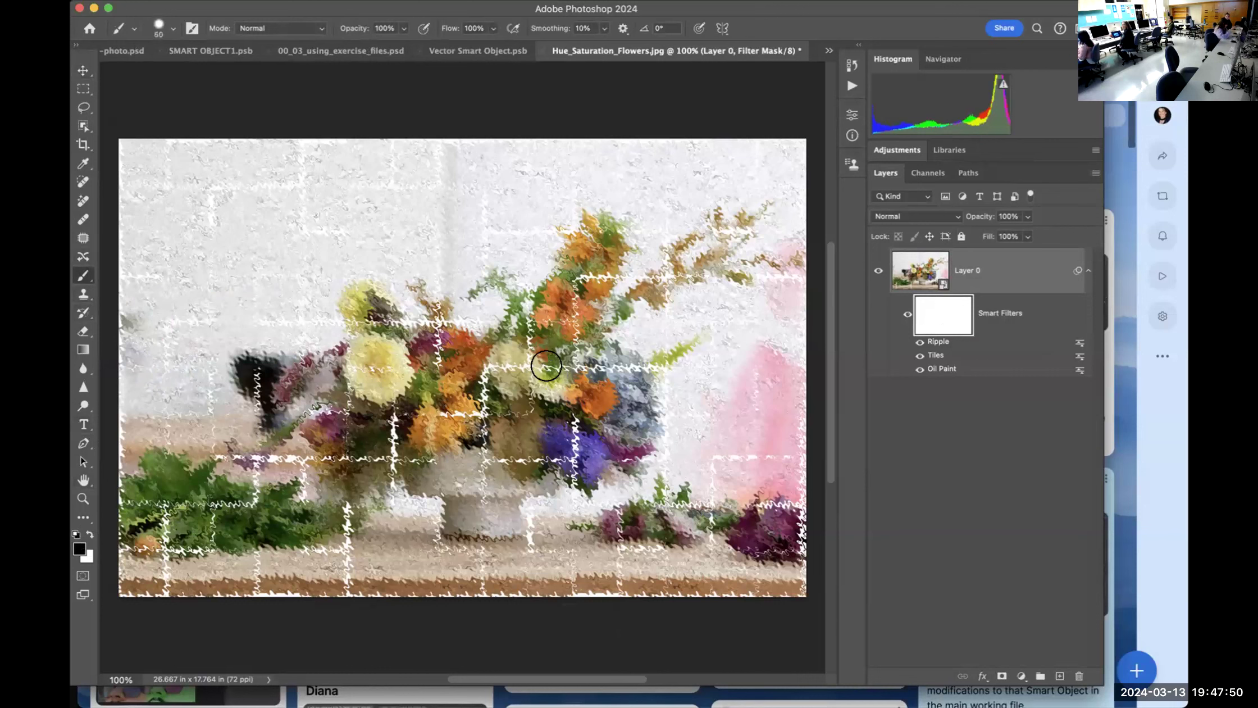
pyautogui.press(']')
pyautogui.press(']')
pyautogui.moveTo(484, 380)
pyautogui.mouseDown()
pyautogui.moveTo(510, 387)
pyautogui.moveTo(500, 335)
pyautogui.moveTo(539, 338)
pyautogui.moveTo(475, 371)
pyautogui.mouseUp()
pyautogui.moveTo(374, 360)
pyautogui.mouseDown()
pyautogui.moveTo(472, 446)
pyautogui.moveTo(547, 382)
pyautogui.moveTo(449, 359)
pyautogui.moveTo(495, 450)
pyautogui.mouseUp()
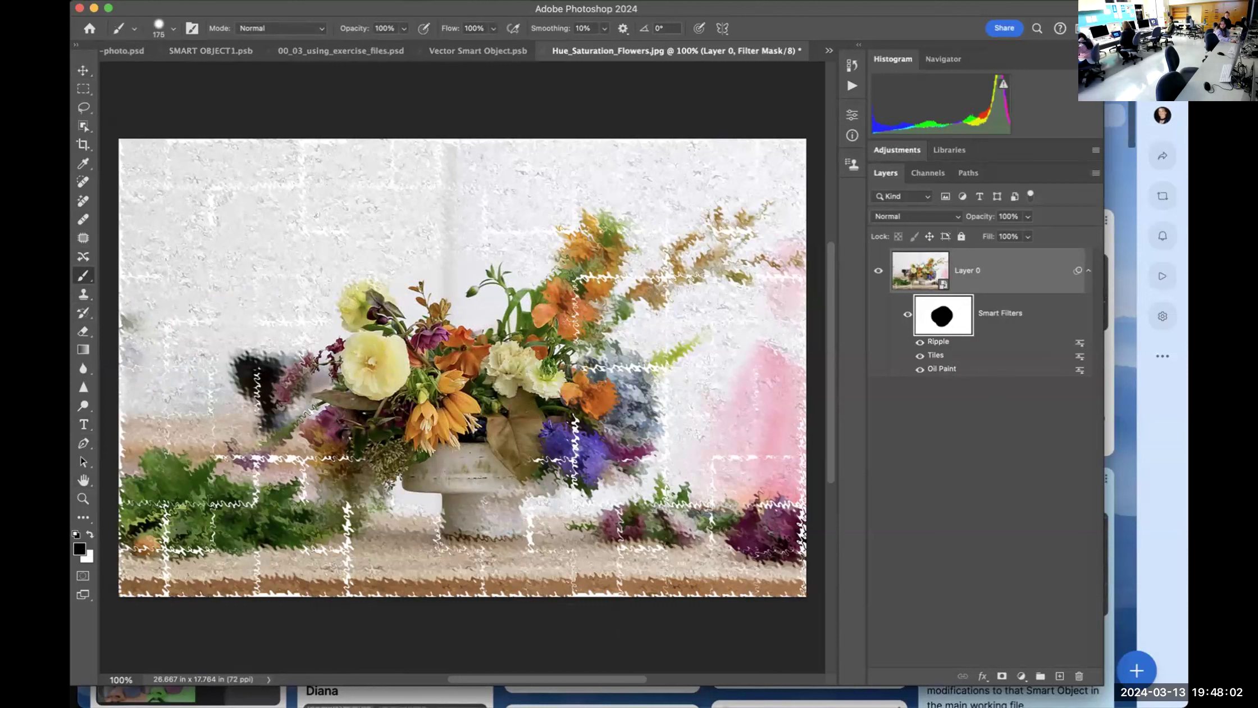
# Add a Crystallize smart filter with cell size 66 to Layer 0, then select the Smart Filters mask
pyautogui.click(920, 270)
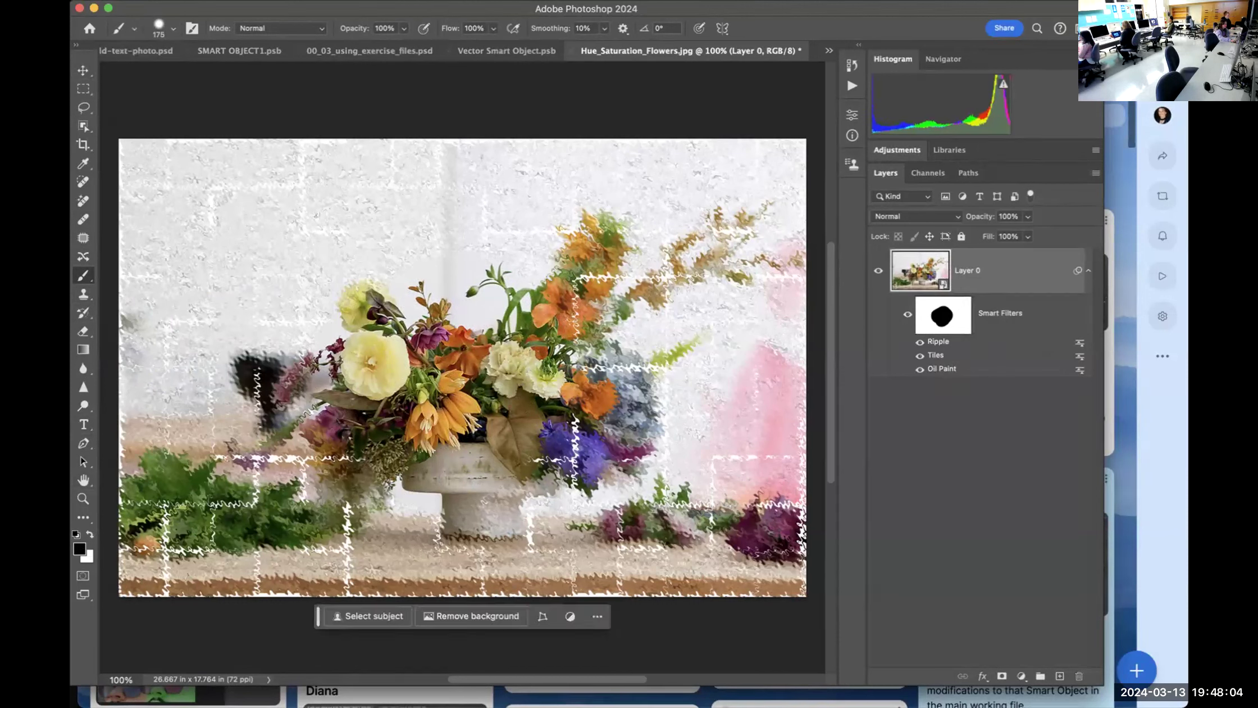
pyautogui.click(429, 1)
pyautogui.moveTo(465, 259)
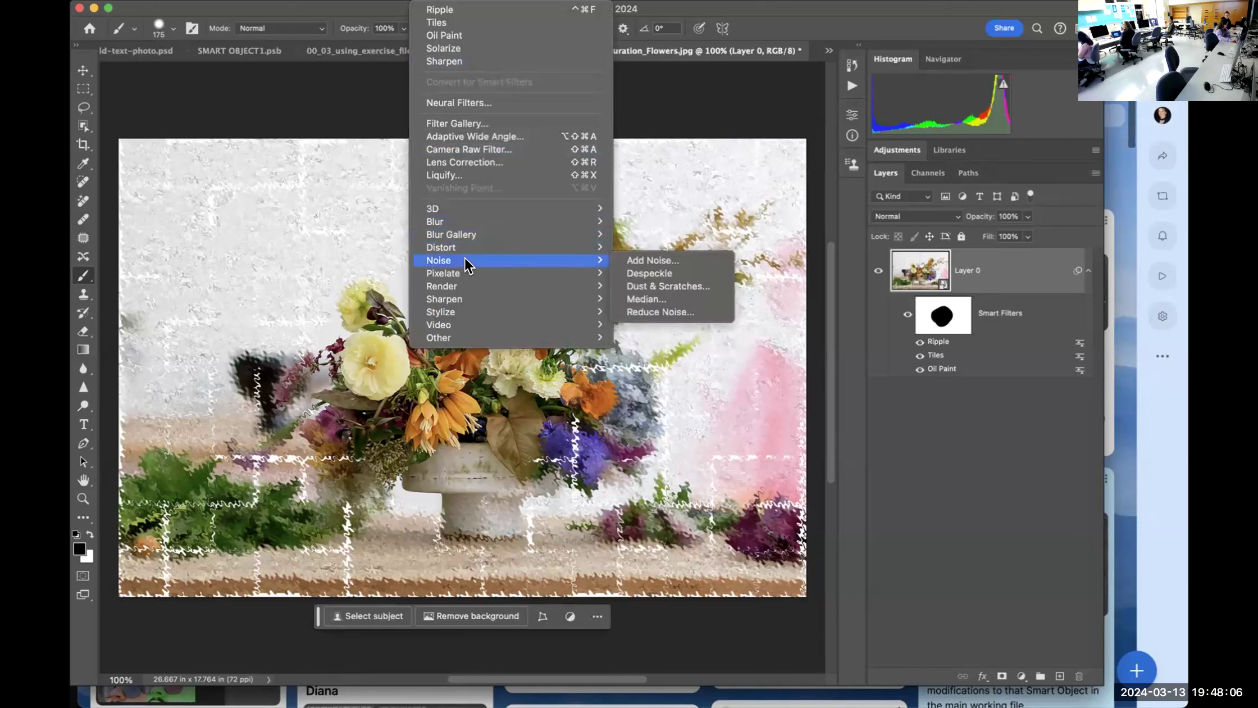
pyautogui.moveTo(570, 273)
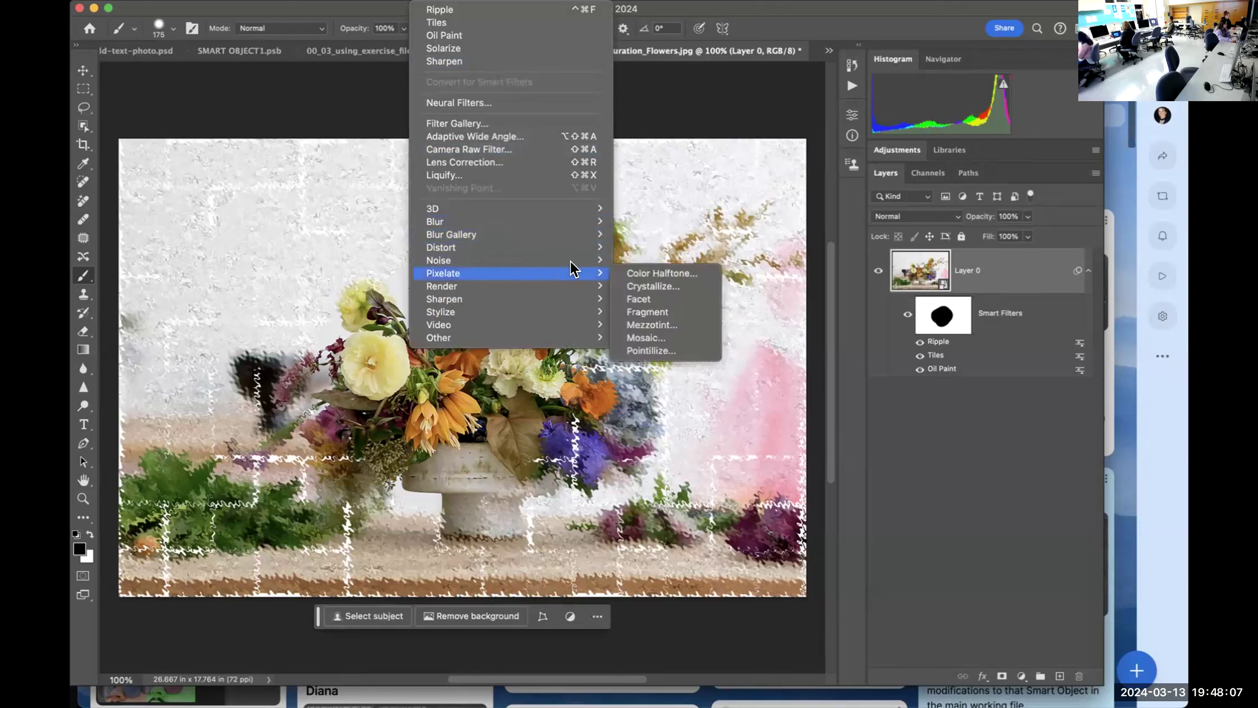
pyautogui.click(647, 286)
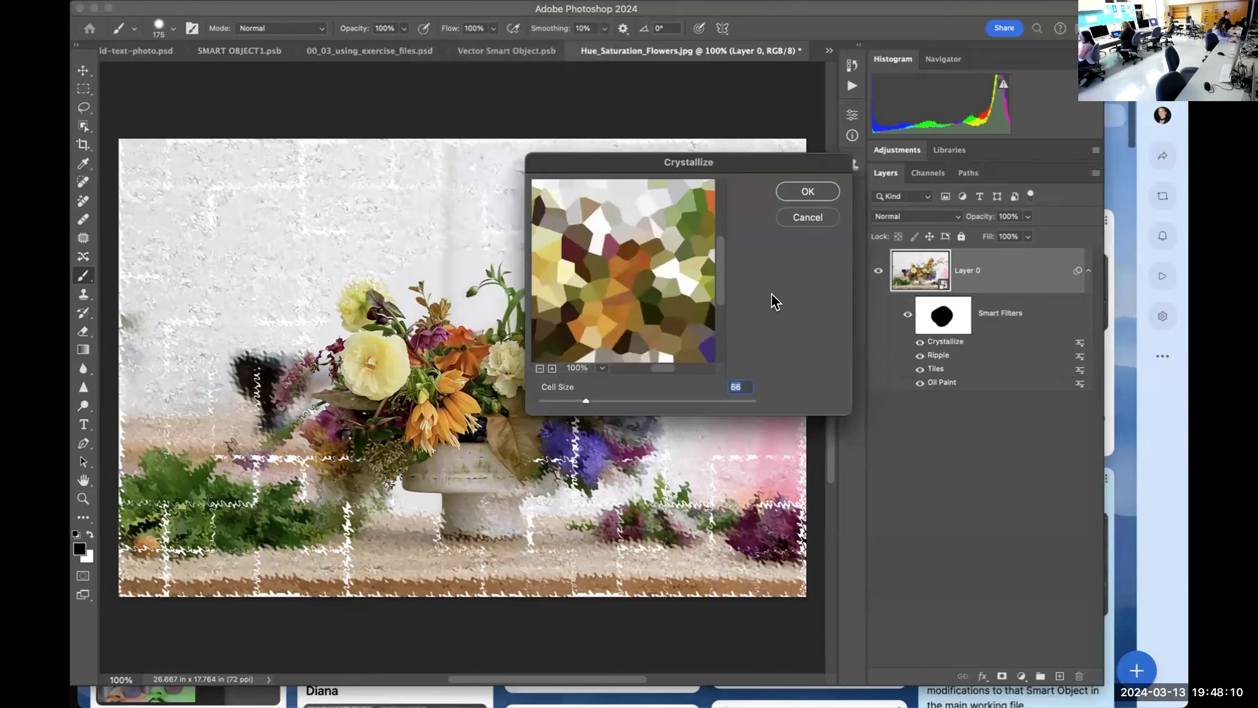
pyautogui.click(807, 194)
pyautogui.click(946, 318)
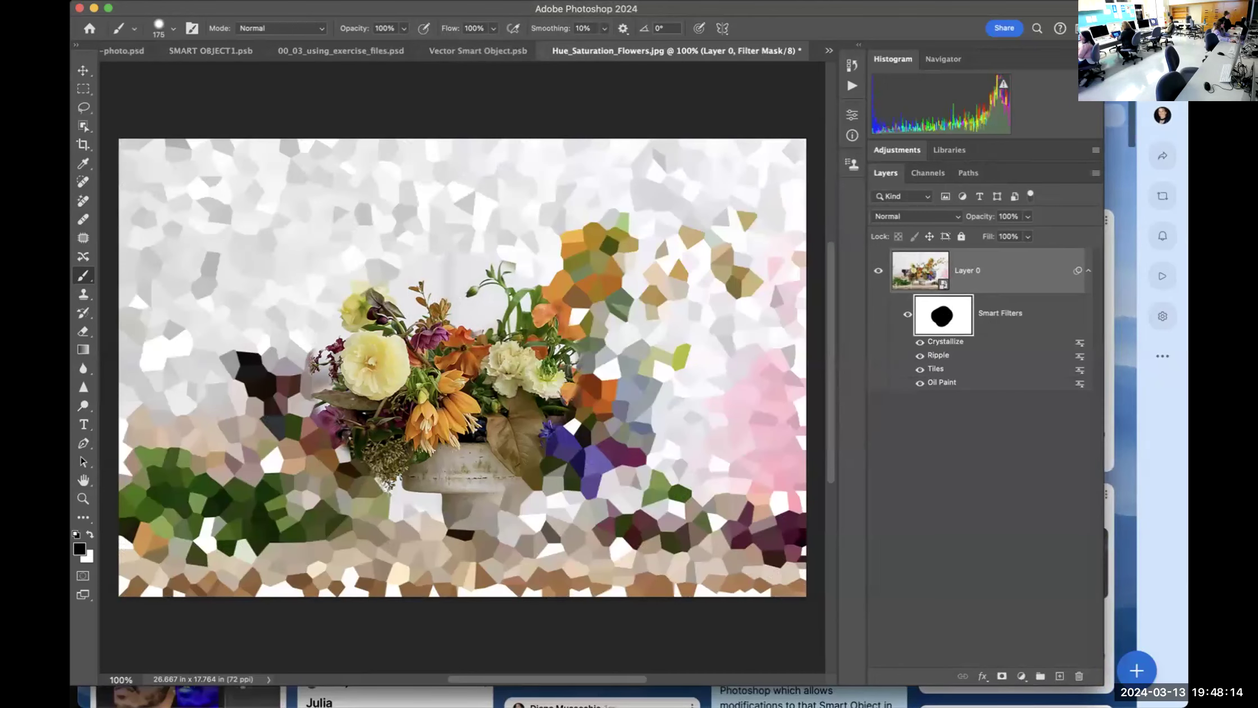
# Paint white over the bouquet on the smart filter mask, and paint black over the flowers to hide the filters there
pyautogui.press('x')
pyautogui.moveTo(553, 337)
pyautogui.mouseDown()
pyautogui.moveTo(436, 329)
pyautogui.moveTo(489, 292)
pyautogui.moveTo(382, 419)
pyautogui.moveTo(506, 469)
pyautogui.moveTo(407, 478)
pyautogui.moveTo(382, 301)
pyautogui.mouseUp()
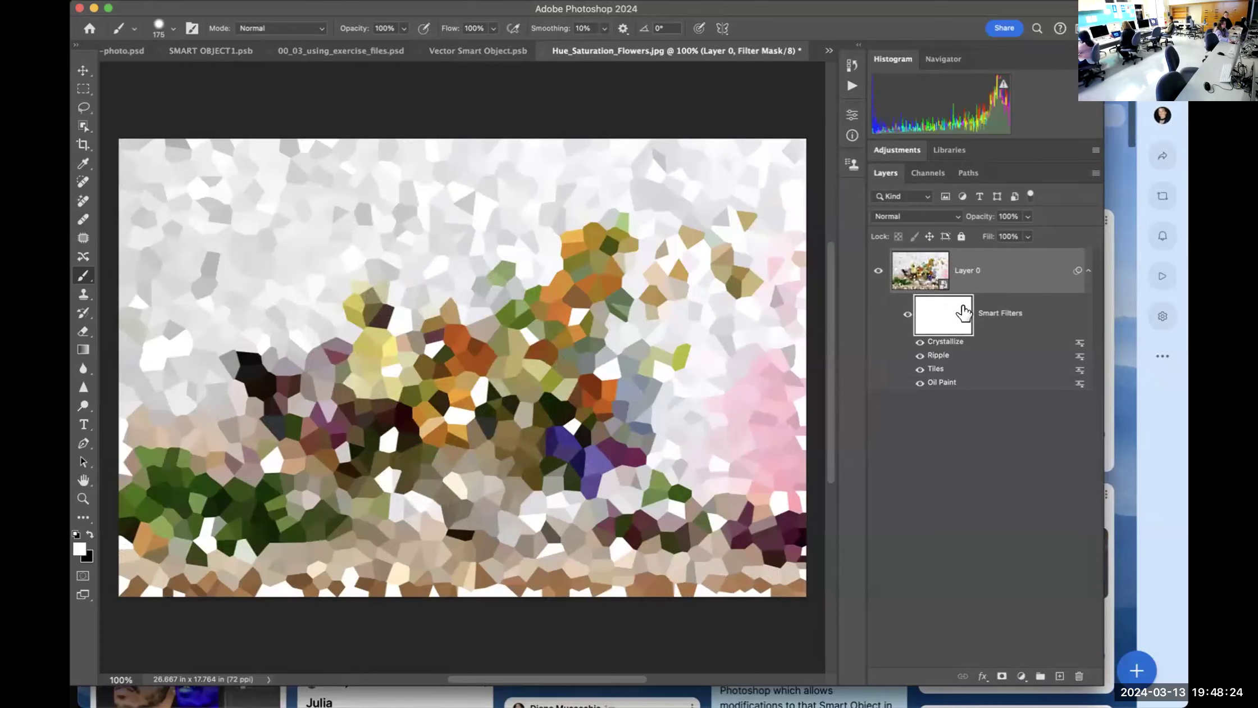
pyautogui.press('x')
pyautogui.click(466, 365)
pyautogui.moveTo(466, 365)
pyautogui.mouseDown()
pyautogui.moveTo(419, 342)
pyautogui.moveTo(508, 342)
pyautogui.moveTo(372, 330)
pyautogui.moveTo(397, 425)
pyautogui.moveTo(506, 427)
pyautogui.moveTo(567, 337)
pyautogui.moveTo(348, 405)
pyautogui.mouseUp()
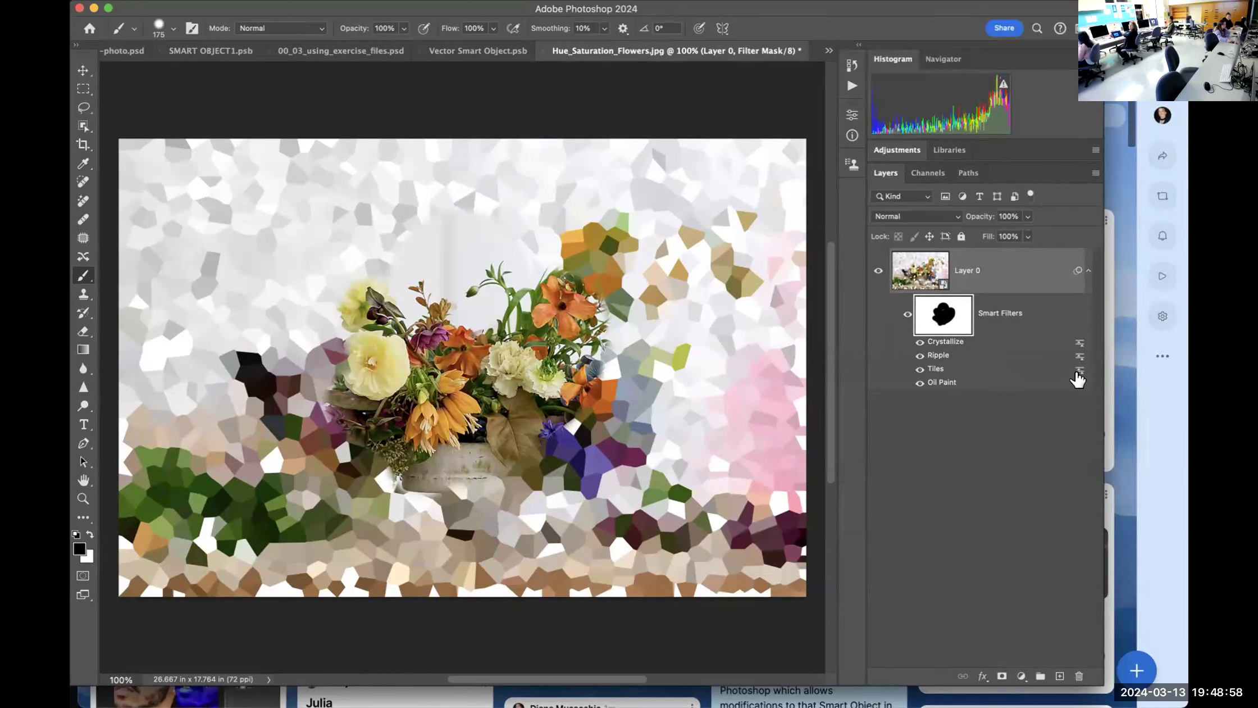
# Hide the Crystallize, Ripple, Tiles and Oil Paint smart filters on Layer 0
pyautogui.click(919, 342)
pyautogui.click(918, 355)
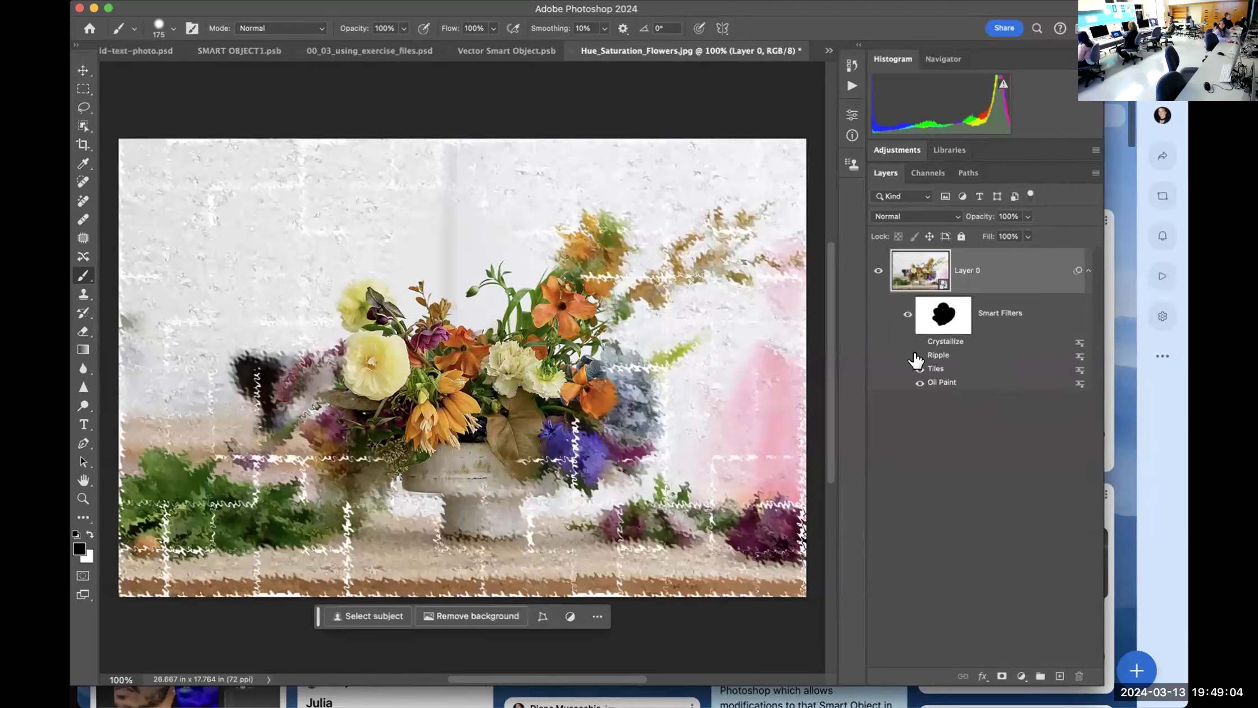
pyautogui.click(913, 369)
pyautogui.click(919, 383)
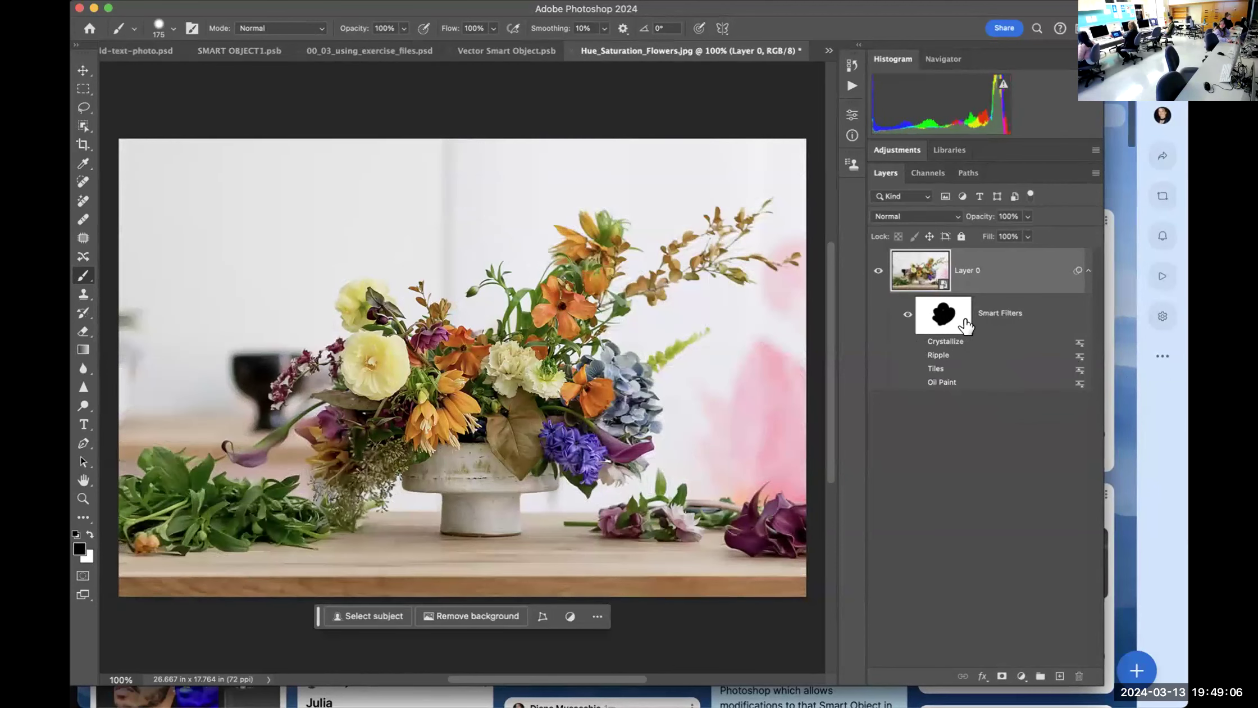
# Paint white over the entire black area of the smart filter mask with the Brush tool
pyautogui.click(944, 317)
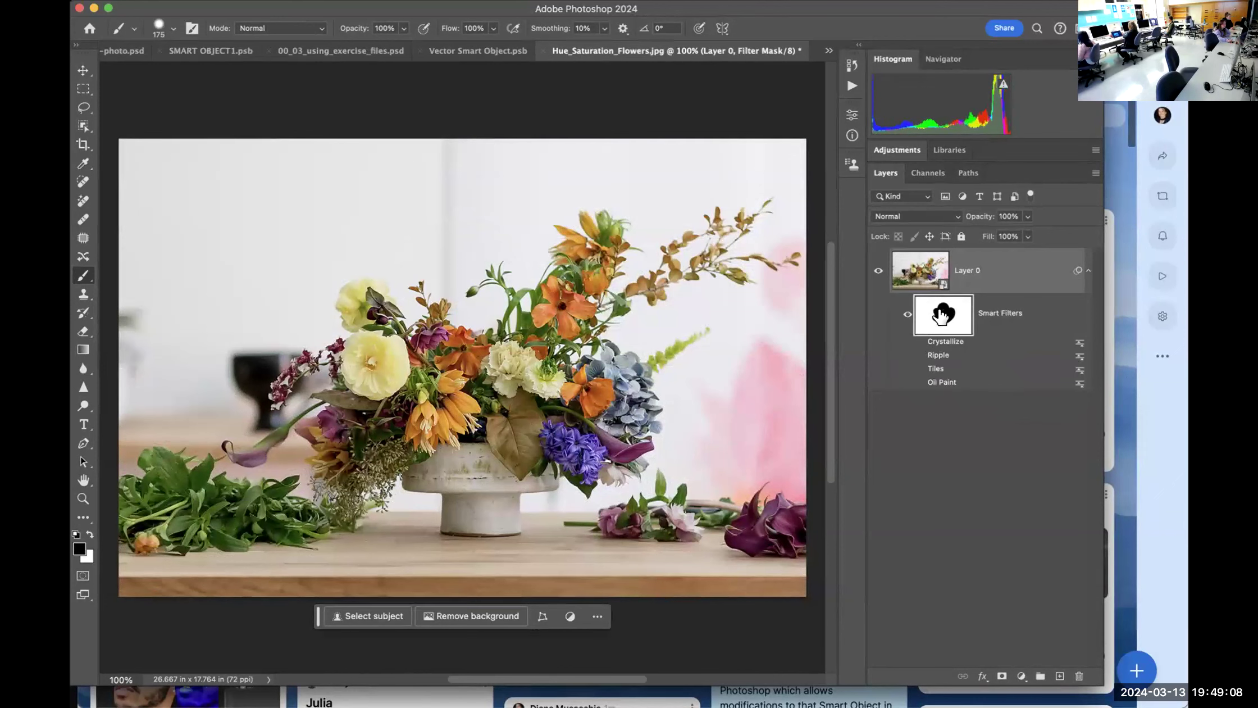
pyautogui.press('x')
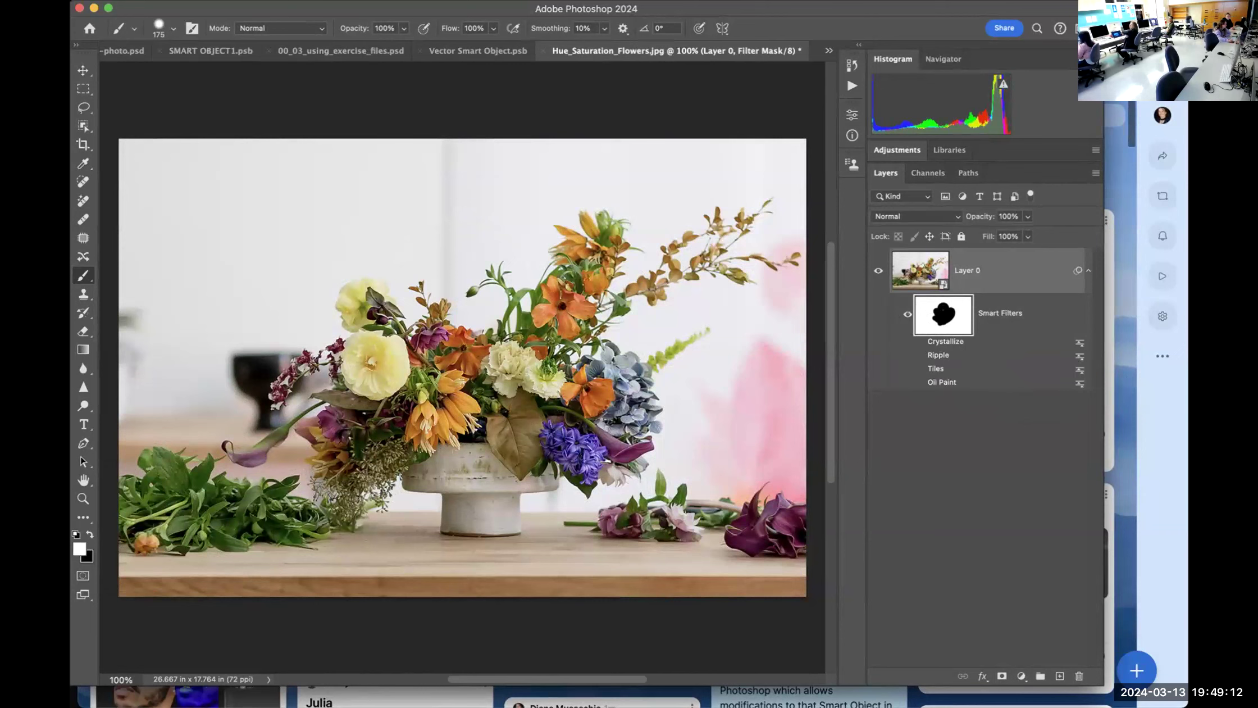
pyautogui.moveTo(416, 270); pyautogui.dragTo(528, 404)
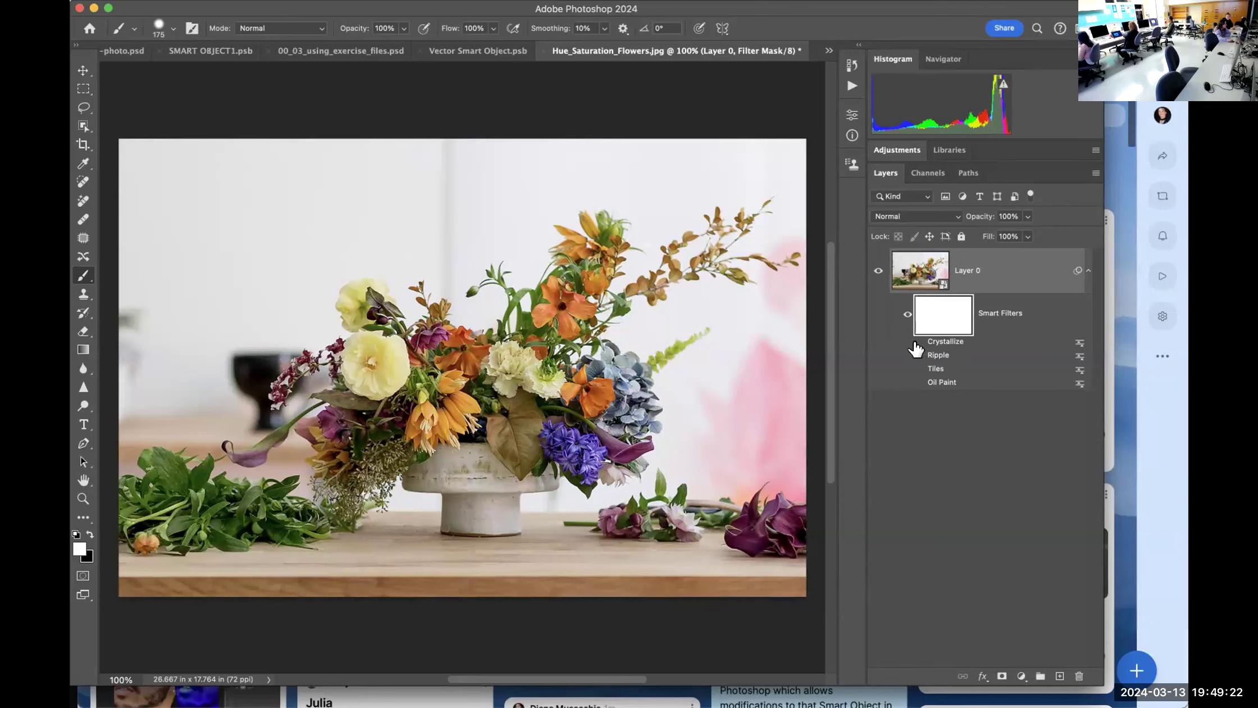
# Preview the Crystallize filter alone on the image, hide it again and reselect the smart filter mask
pyautogui.click(920, 342)
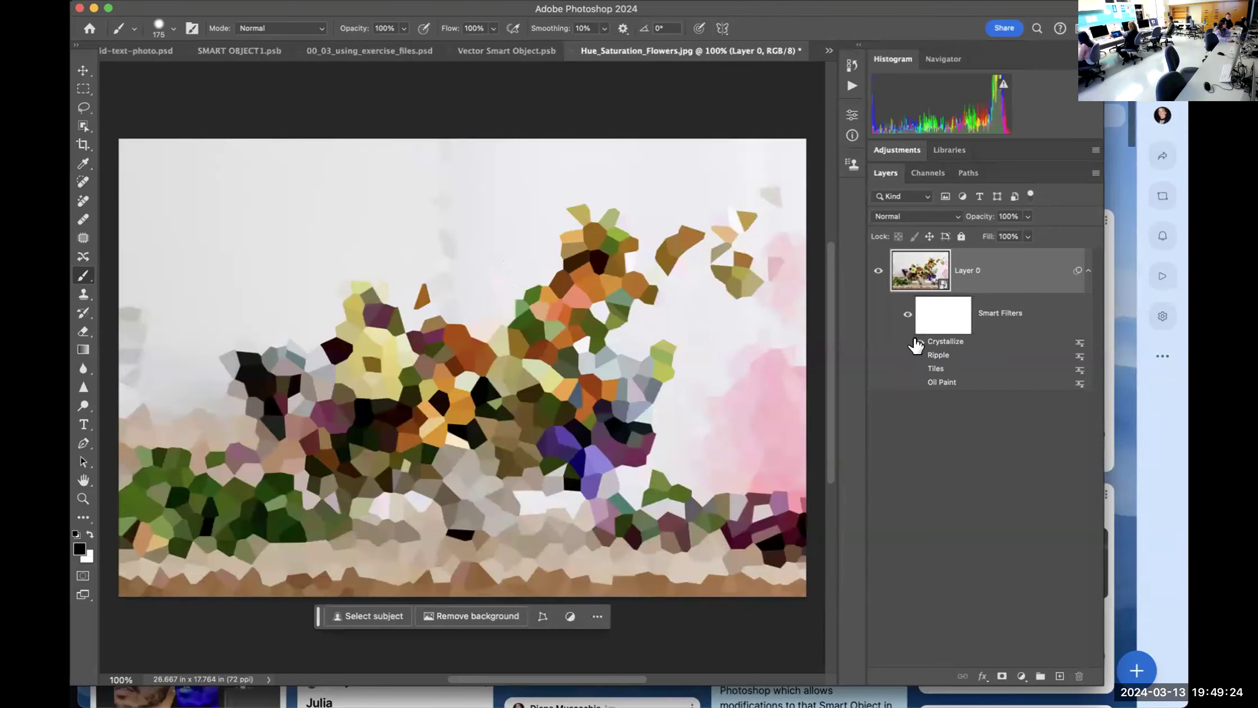
pyautogui.click(920, 342)
pyautogui.click(945, 320)
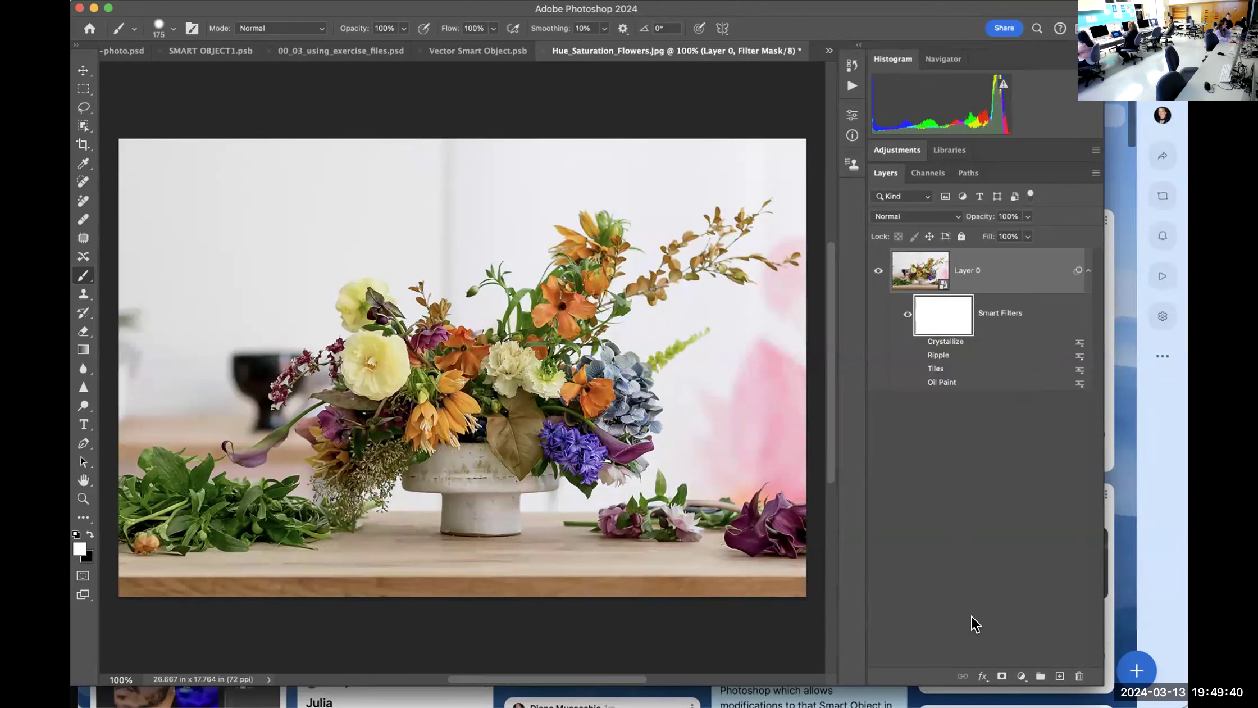
# Save the document in Photoshop format as Hue_Saturation_Flowers_Smart Filters.psd
pyautogui.press('super+s')
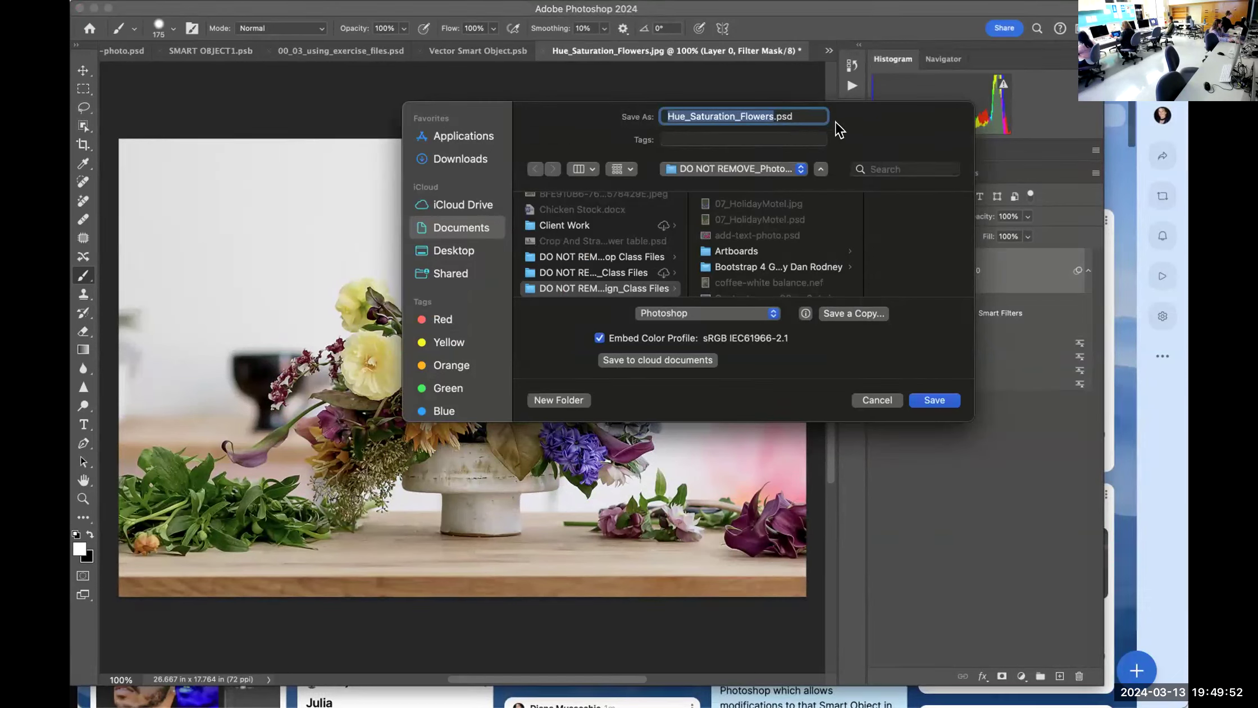
pyautogui.click(772, 115)
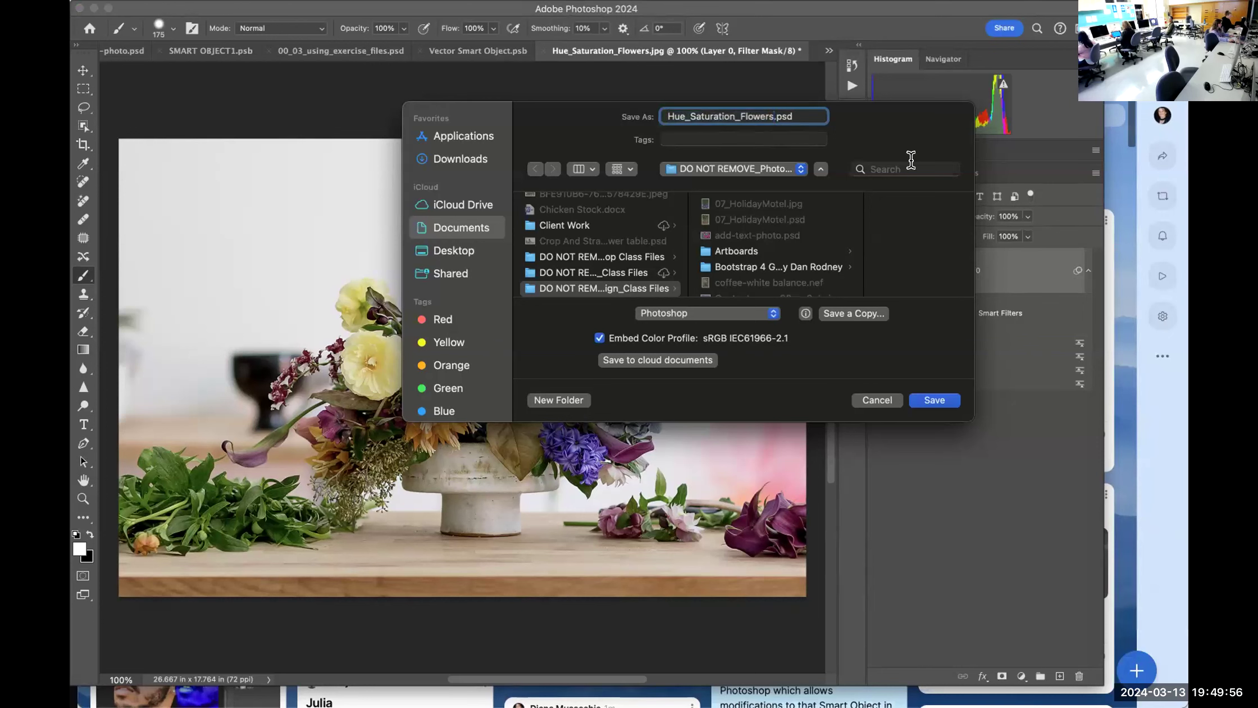
pyautogui.write('_Smart')
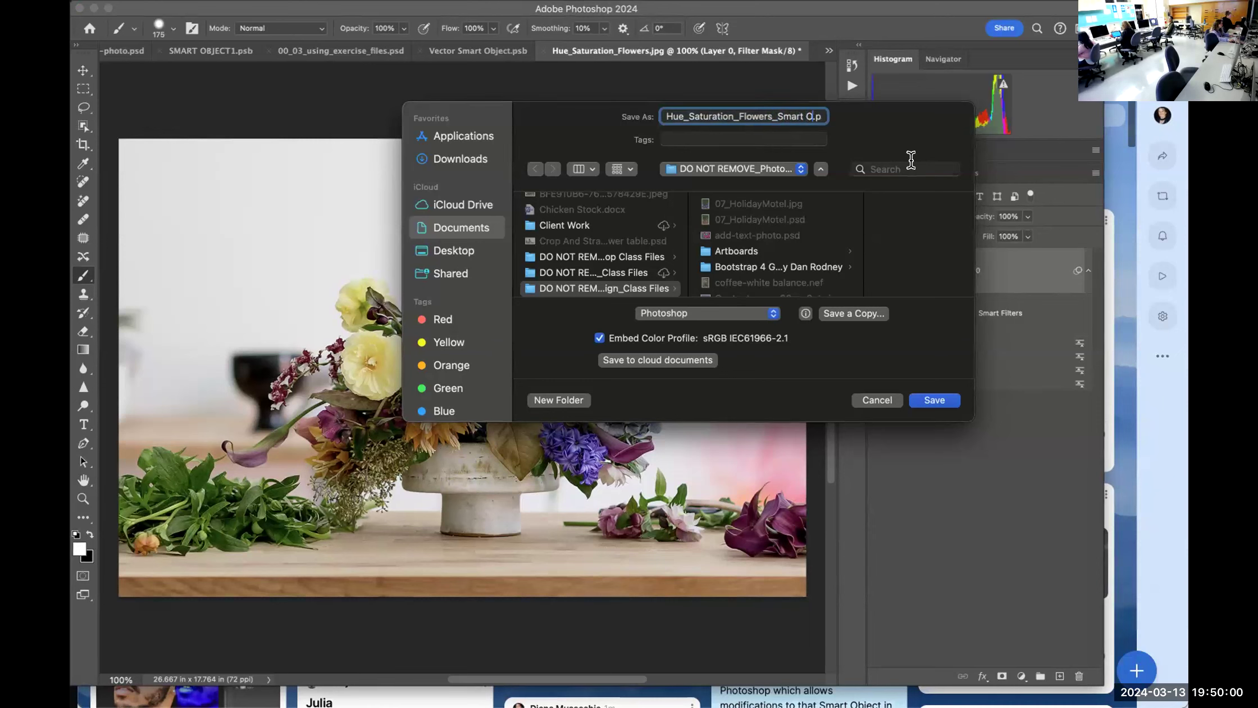
pyautogui.write(' Filters')
pyautogui.click(934, 399)
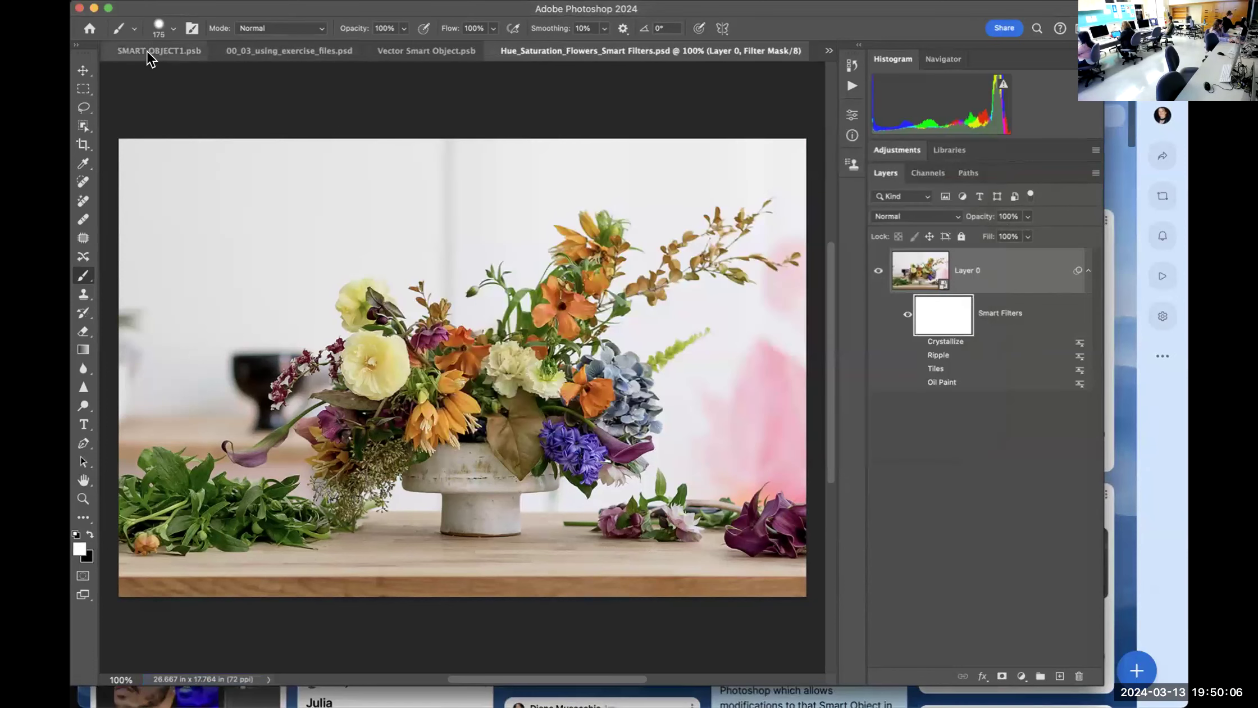
# Look at the open 00_03_using_exercise_files.psd and add-text-photo.psd documents, and return to the flowers document
pyautogui.click(304, 54)
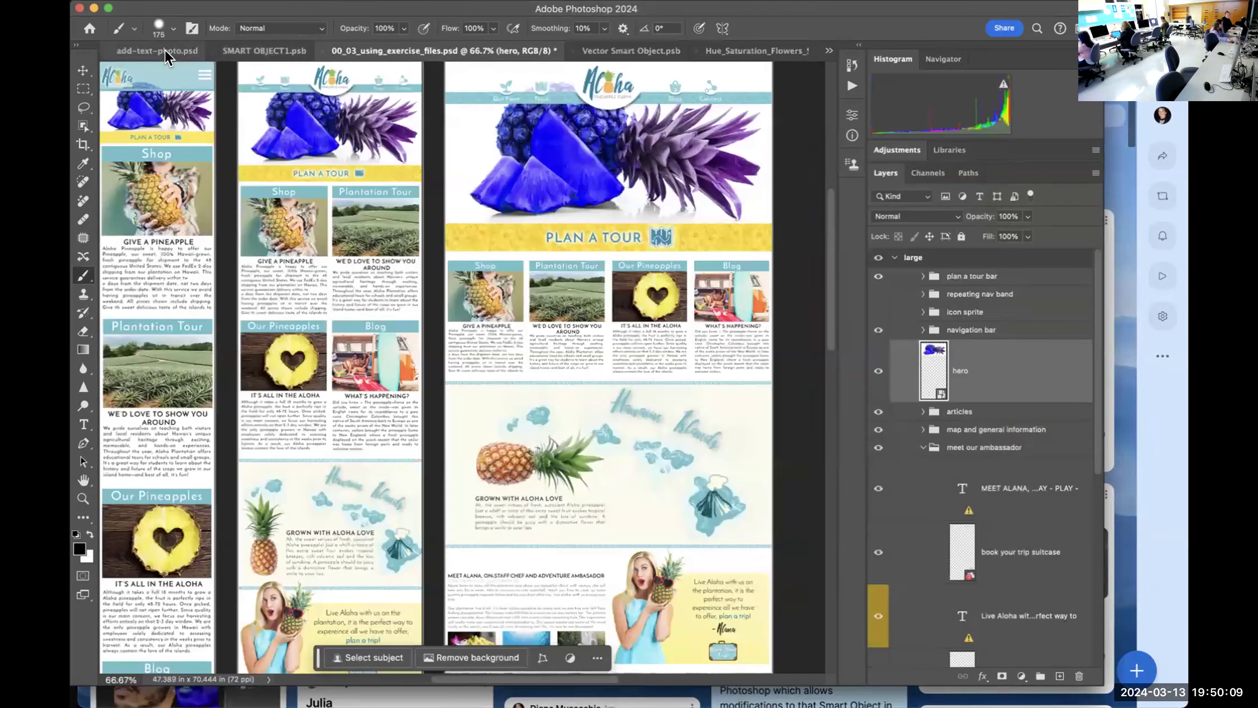
pyautogui.click(165, 50)
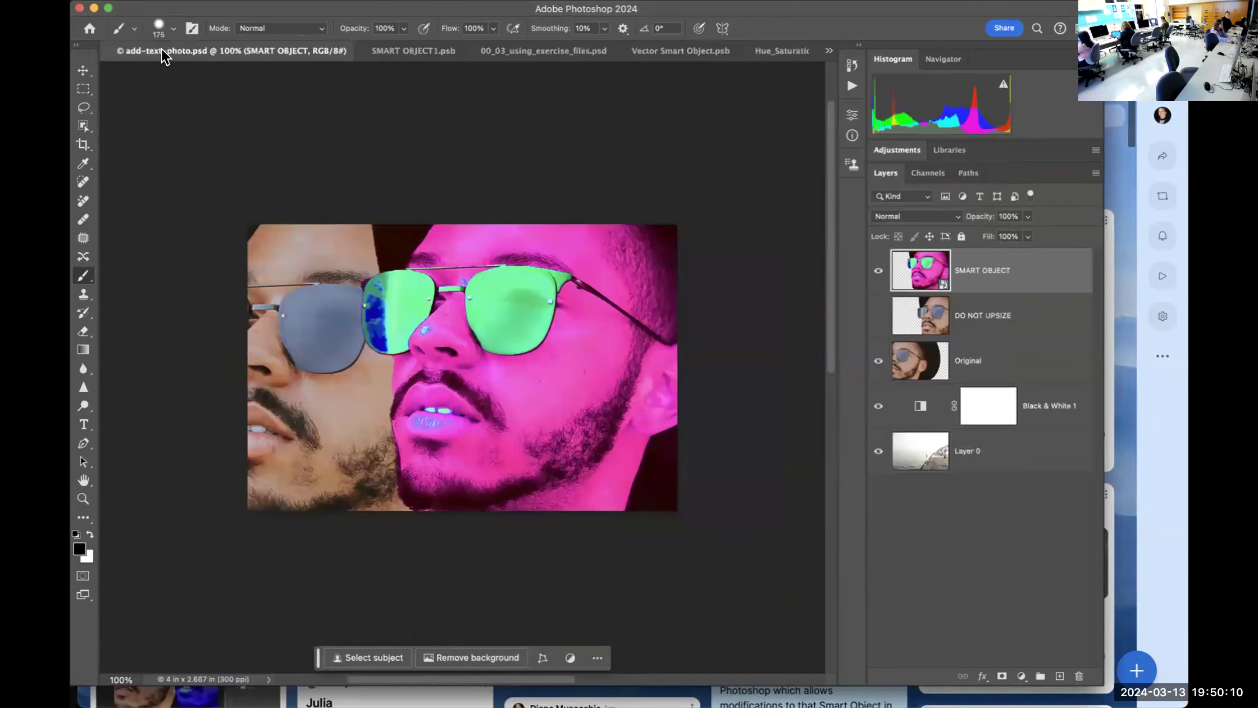
pyautogui.click(683, 53)
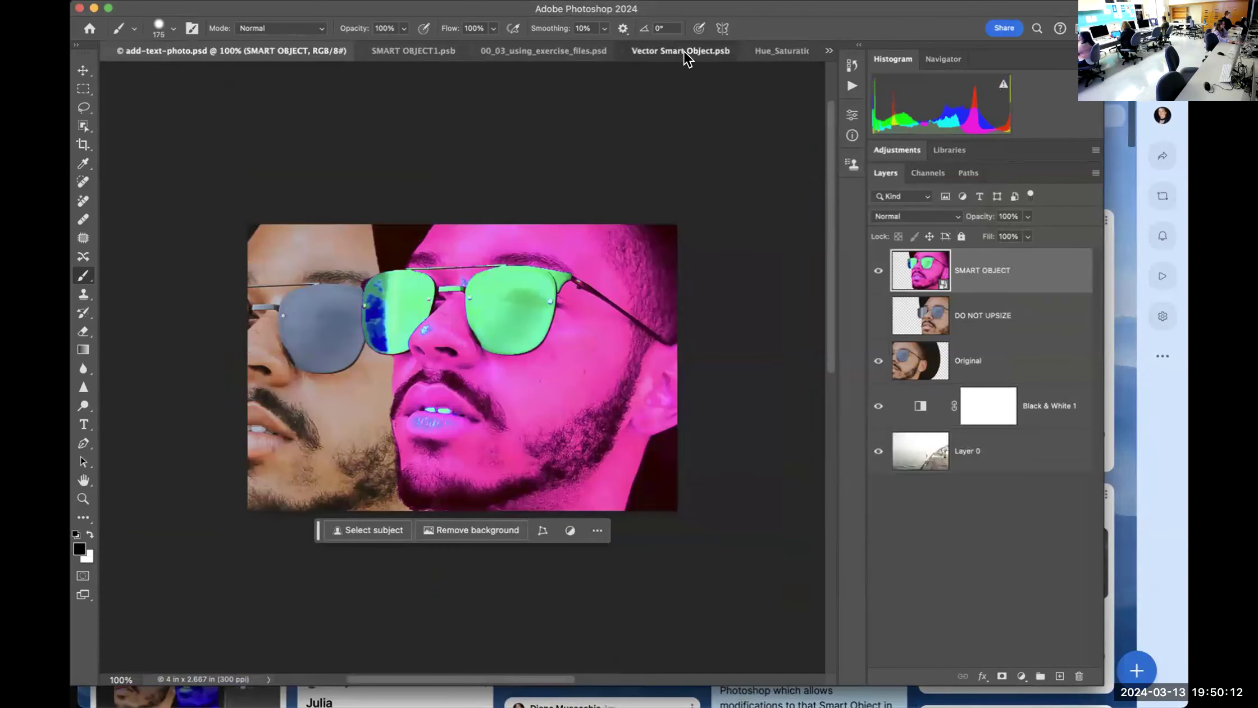
pyautogui.click(756, 50)
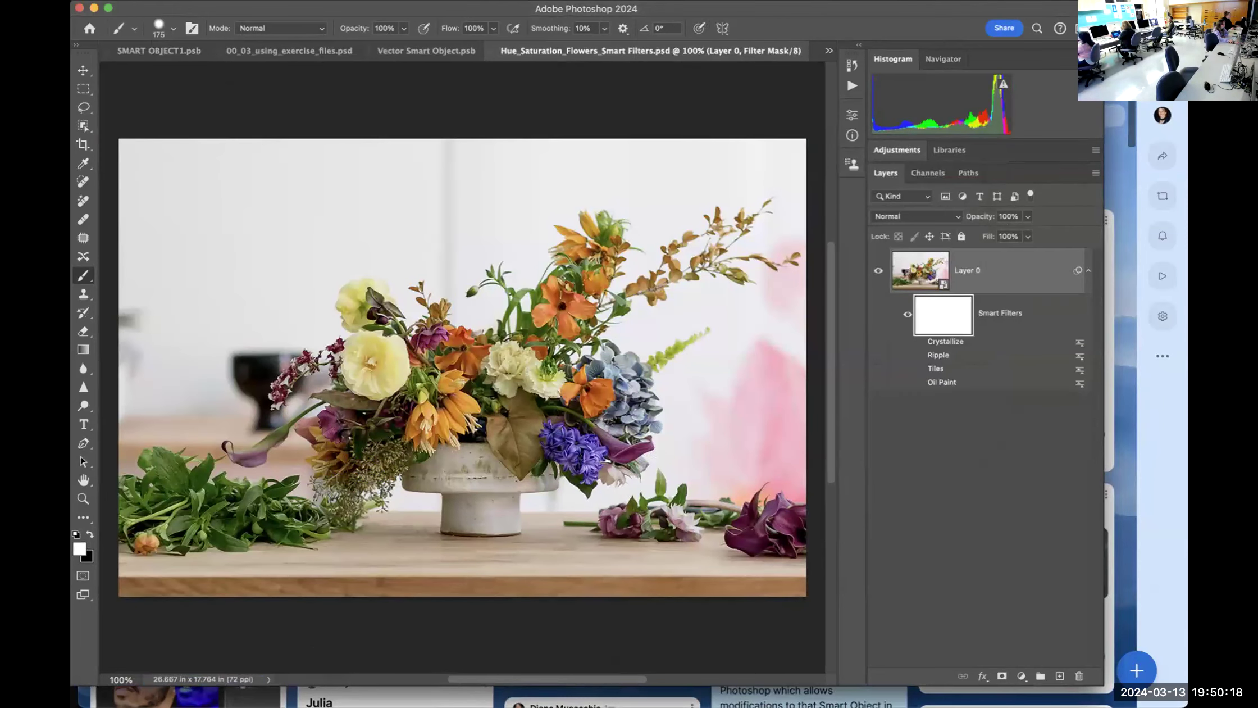
pyautogui.click(1005, 274)
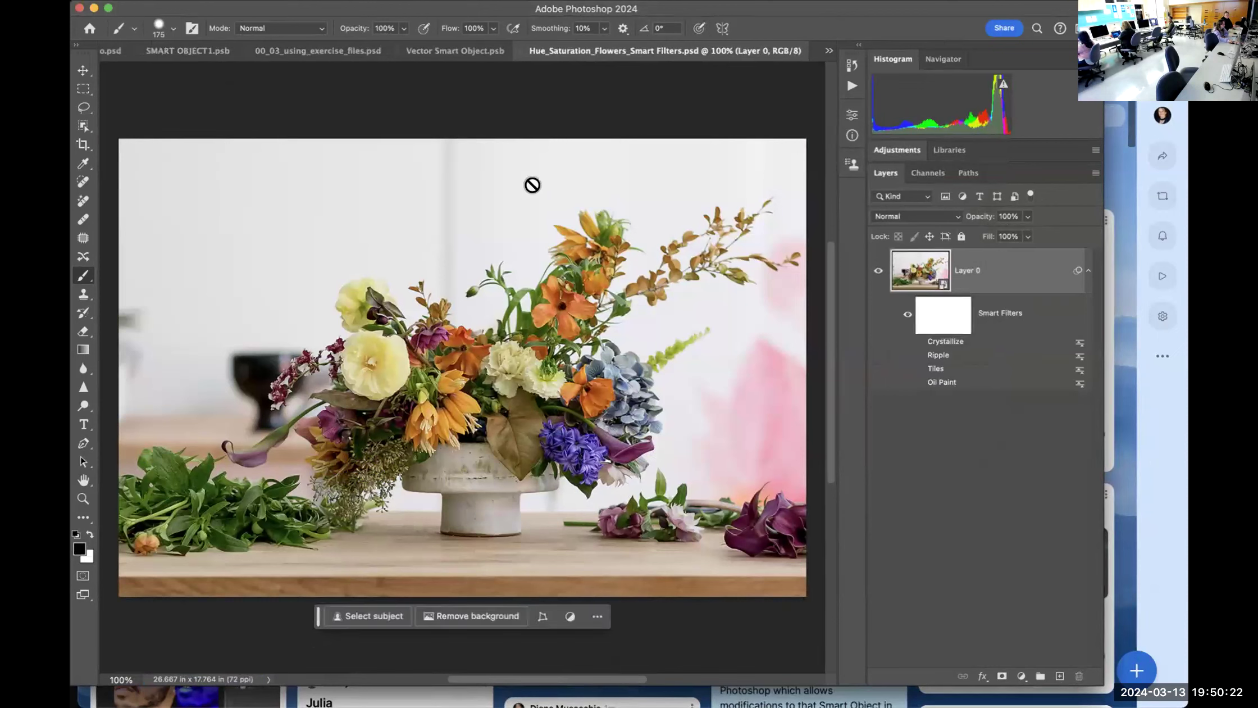
pyautogui.click(427, 1)
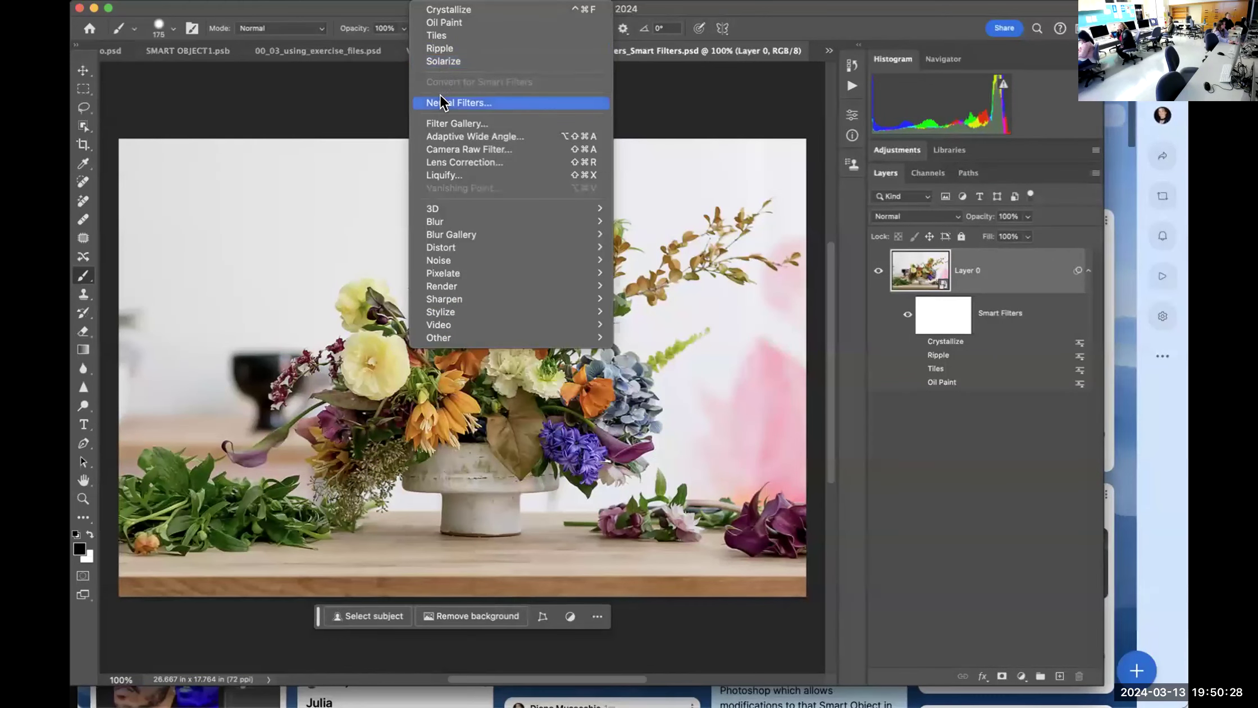
pyautogui.moveTo(444, 208)
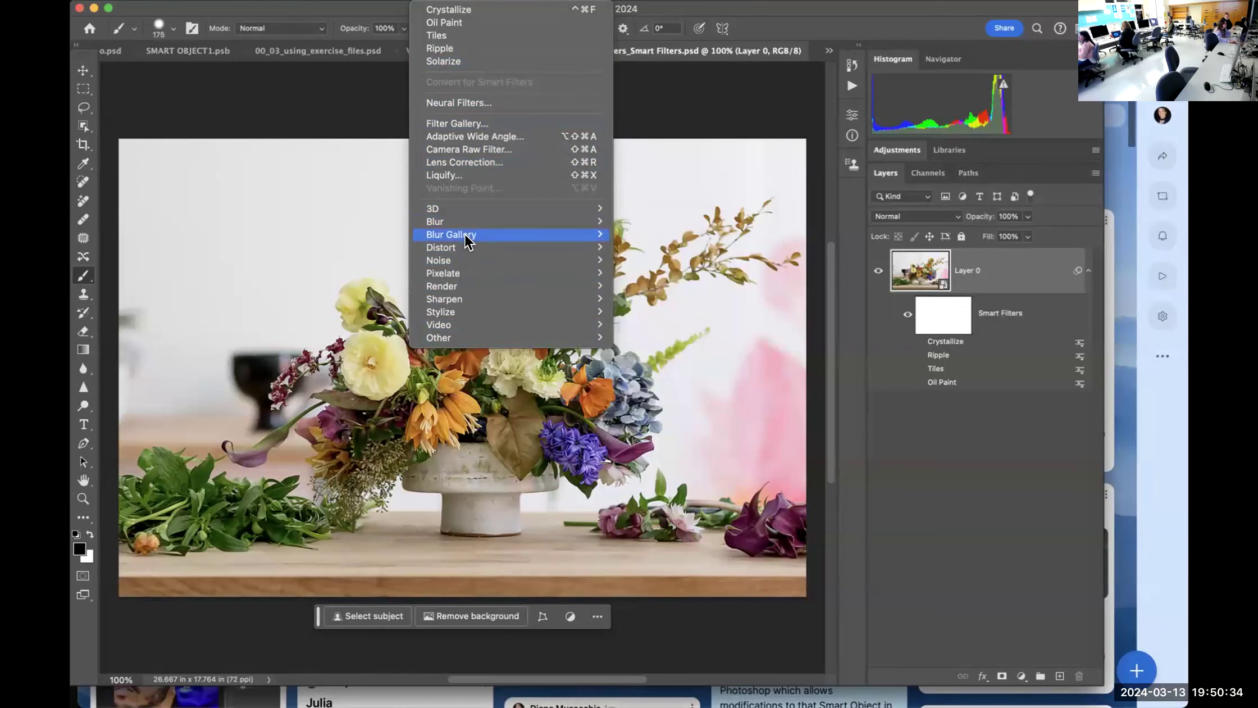
pyautogui.moveTo(447, 299)
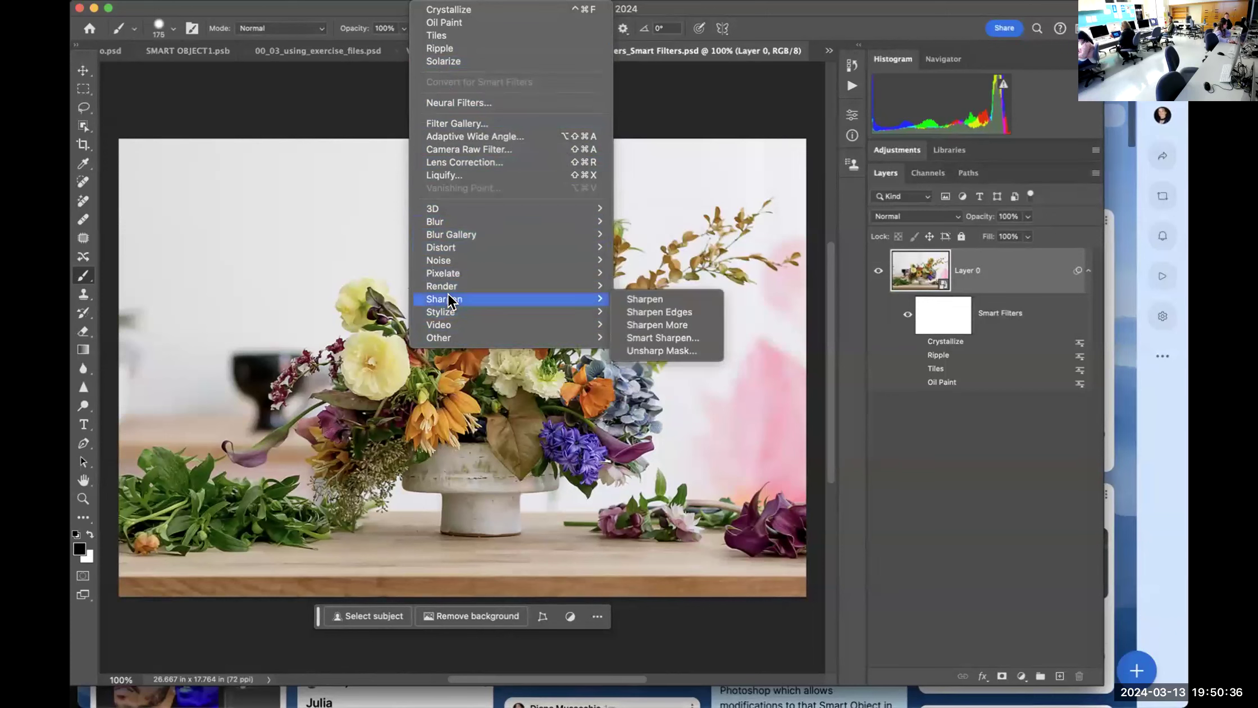
pyautogui.moveTo(452, 245)
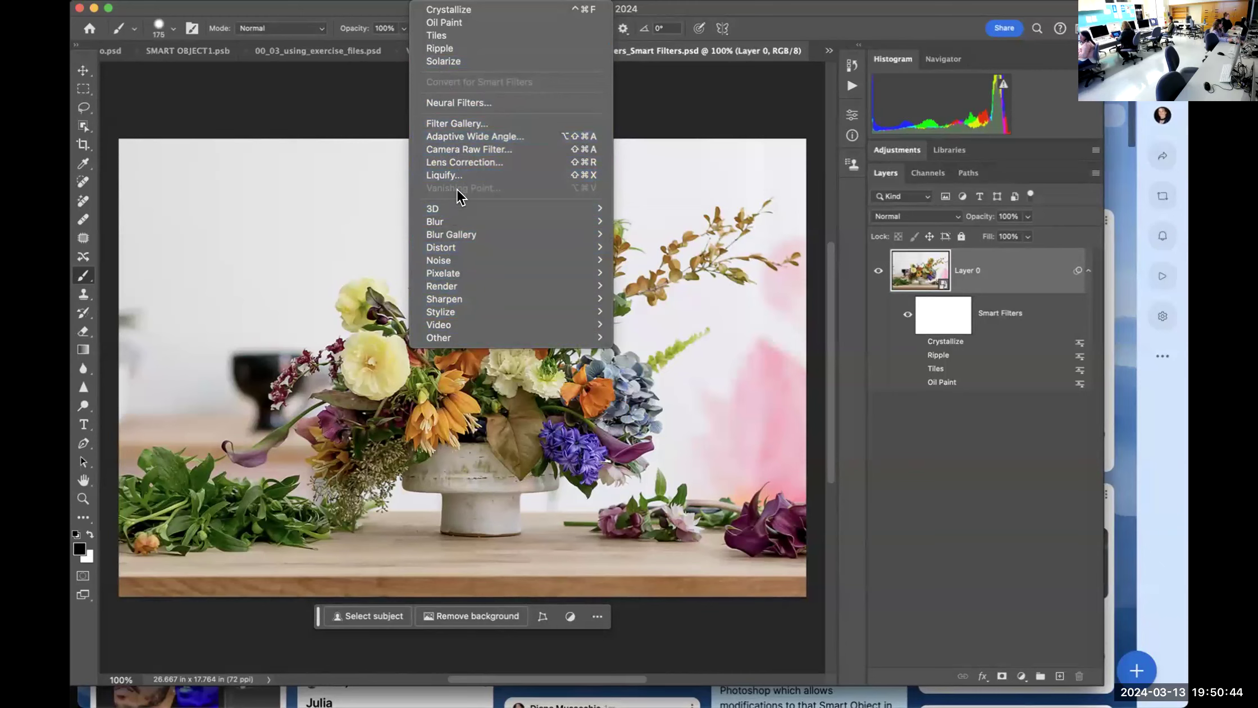
pyautogui.click(459, 121)
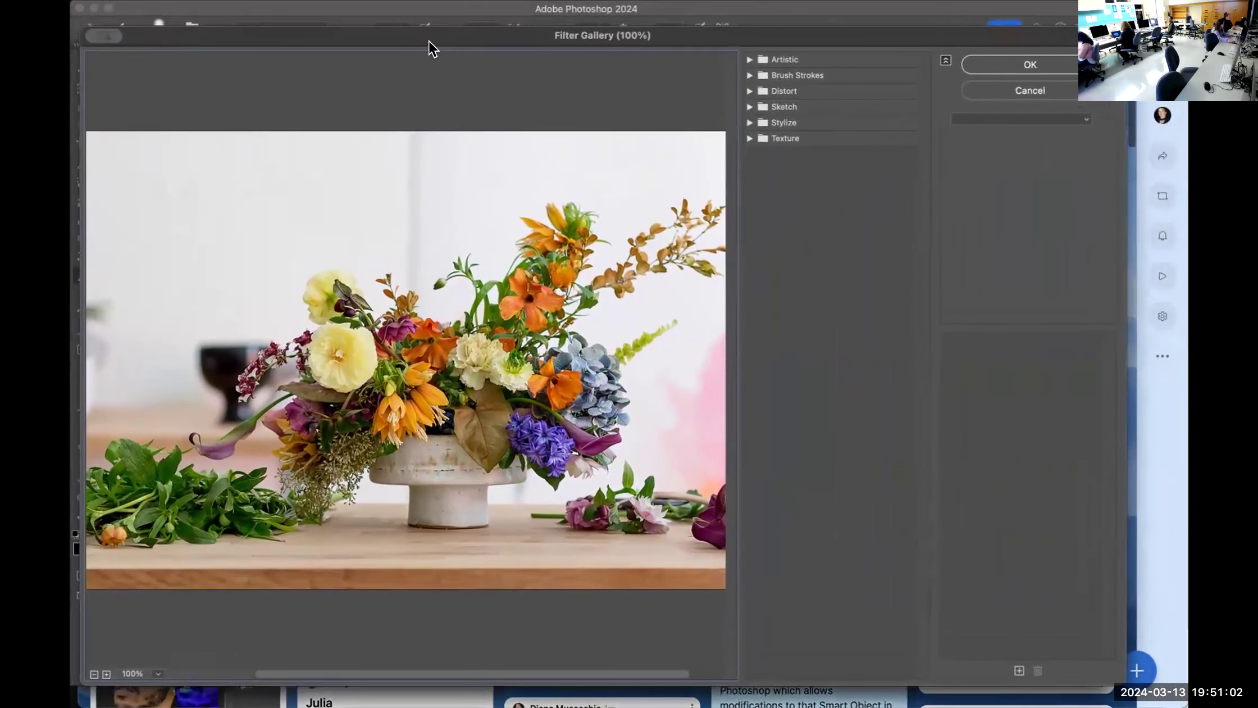
pyautogui.moveTo(438, 57); pyautogui.dragTo(438, 64)
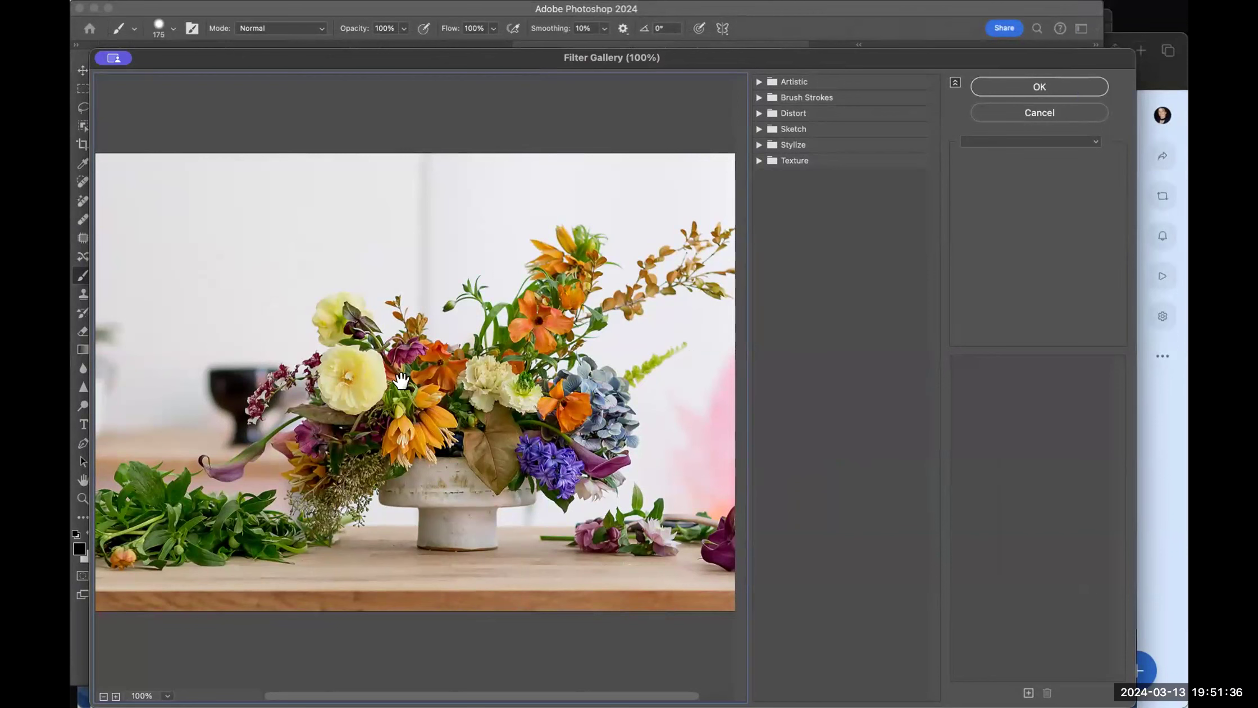
pyautogui.click(1045, 112)
# Open the Filter Gallery for Layer 0 and expand the Artistic filter category
pyautogui.click(941, 319)
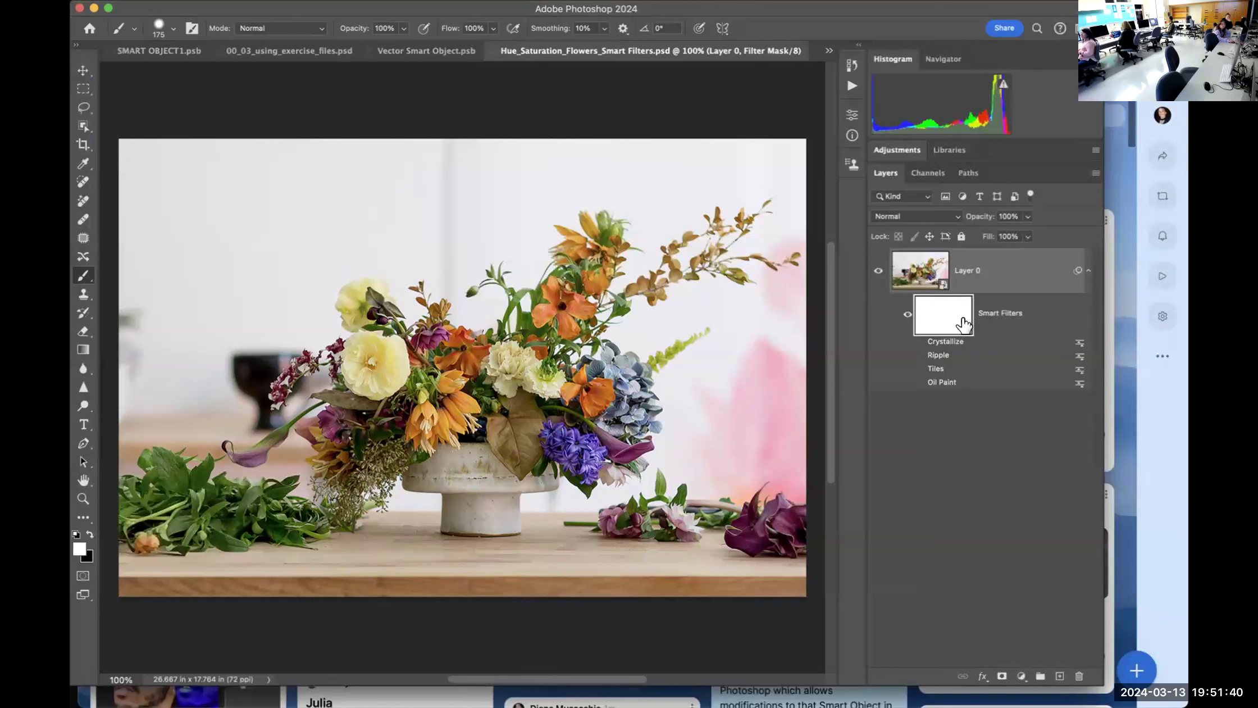
pyautogui.click(910, 273)
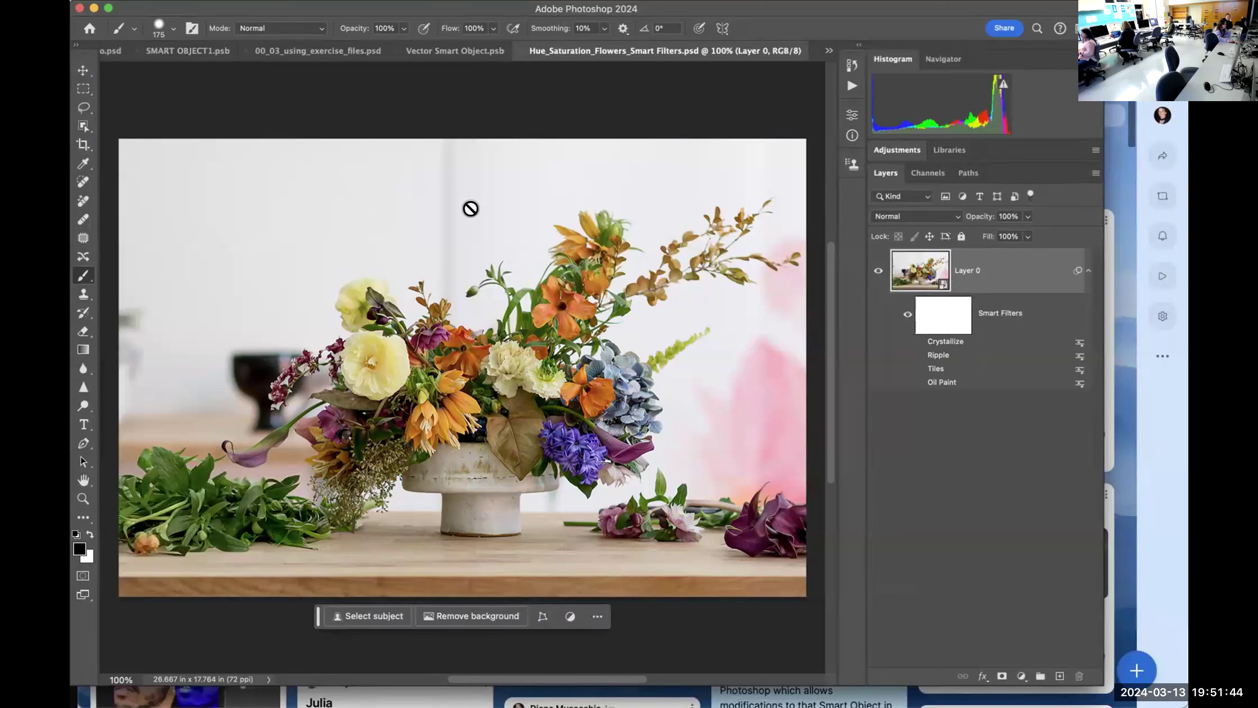
pyautogui.click(429, 0)
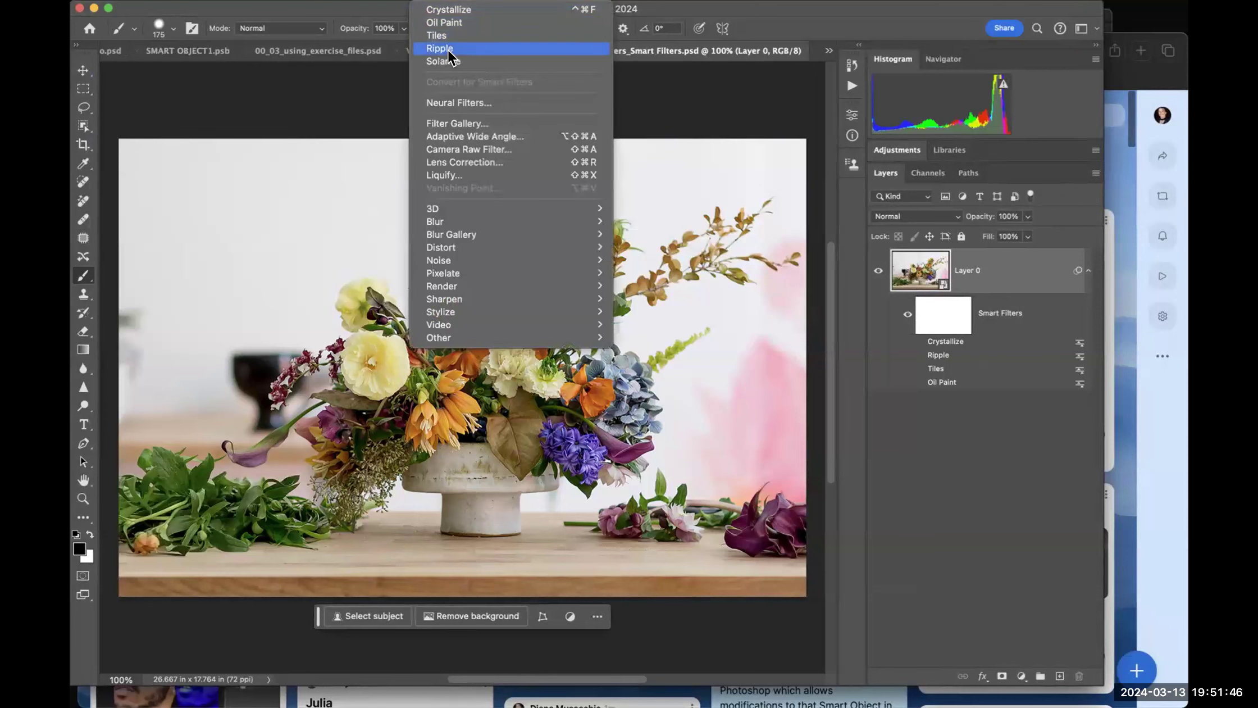
pyautogui.click(465, 123)
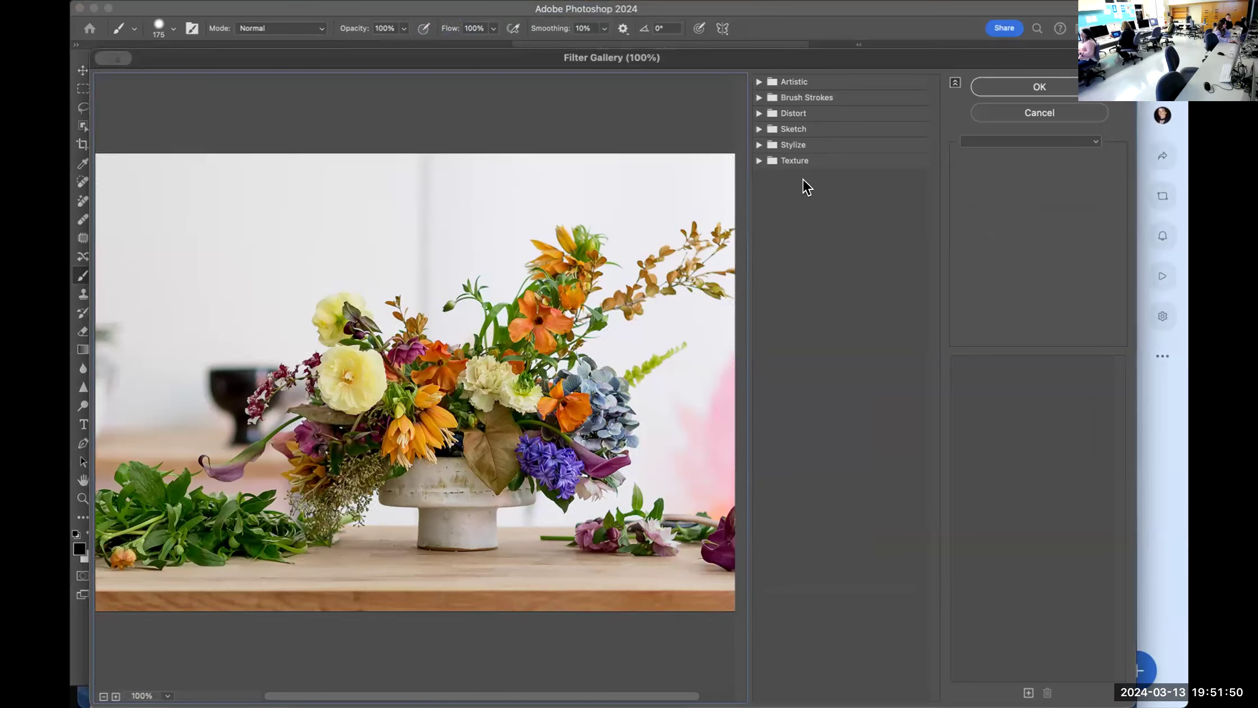
pyautogui.click(757, 82)
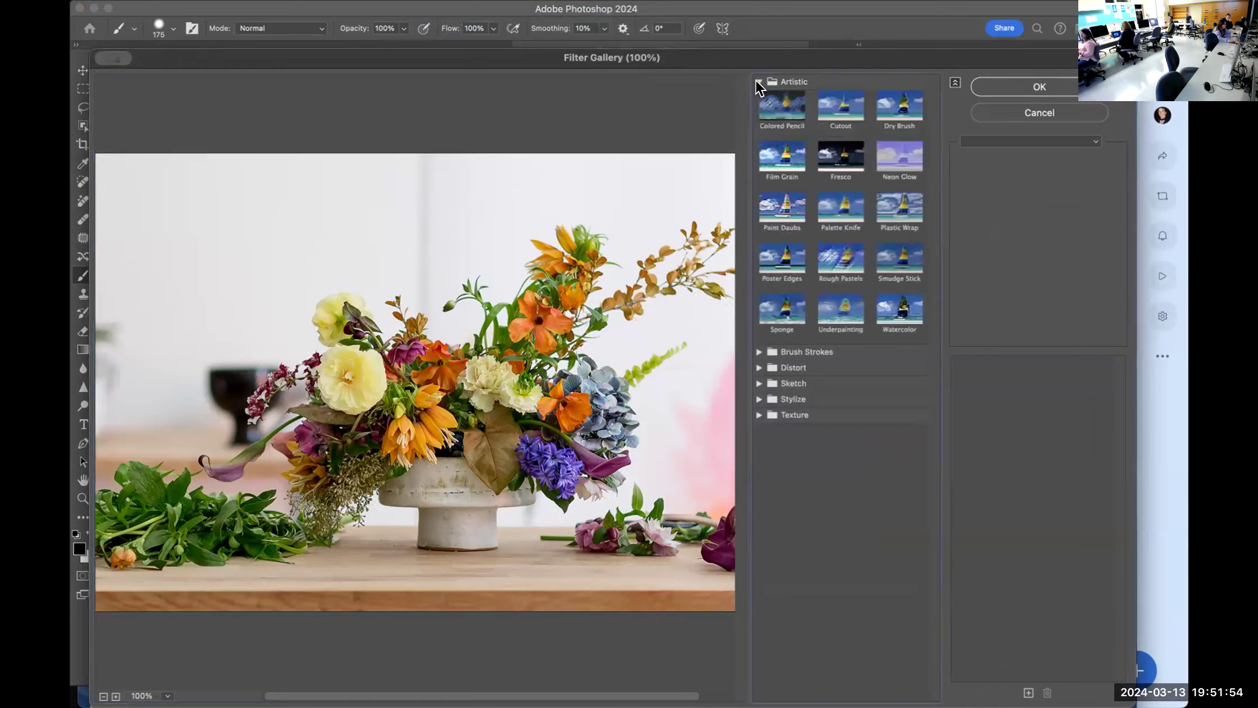
# Preview the Paint Daubs, Watercolor, Poster Edges, Plastic Wrap, Dry Brush and Sponge effects on the flowers, and choose Rough Pastels
pyautogui.click(783, 204)
pyautogui.click(842, 259)
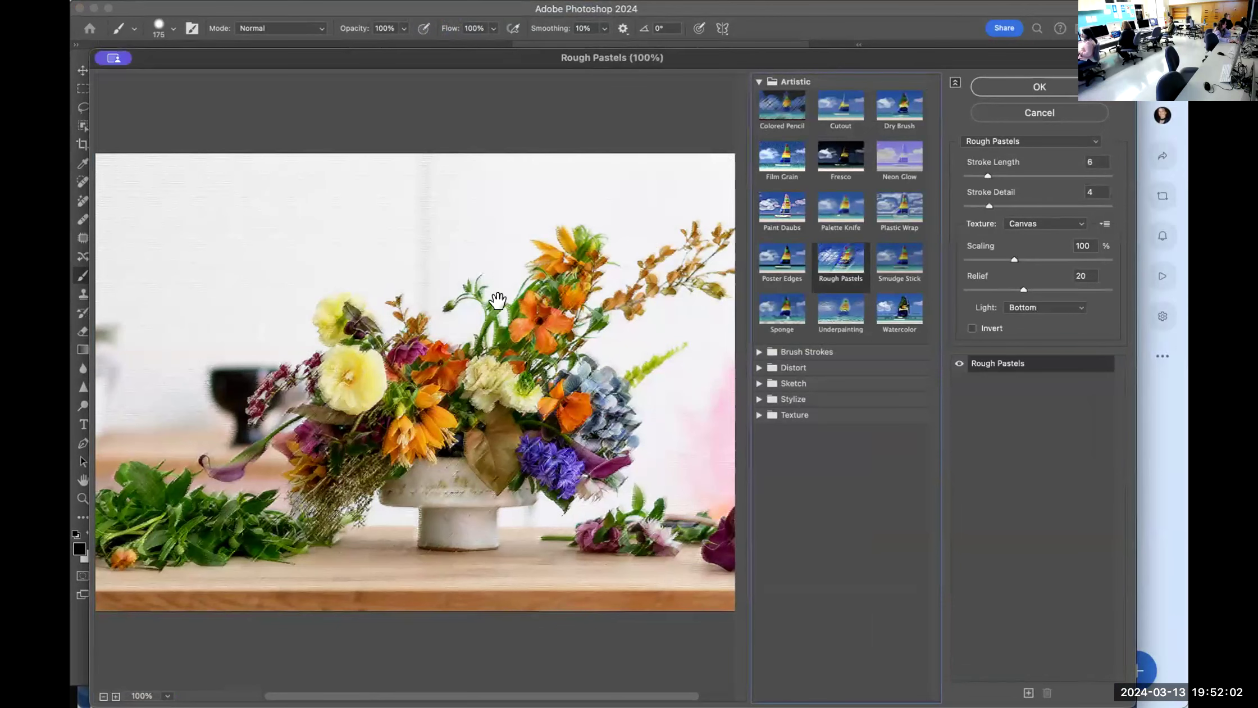
pyautogui.click(903, 307)
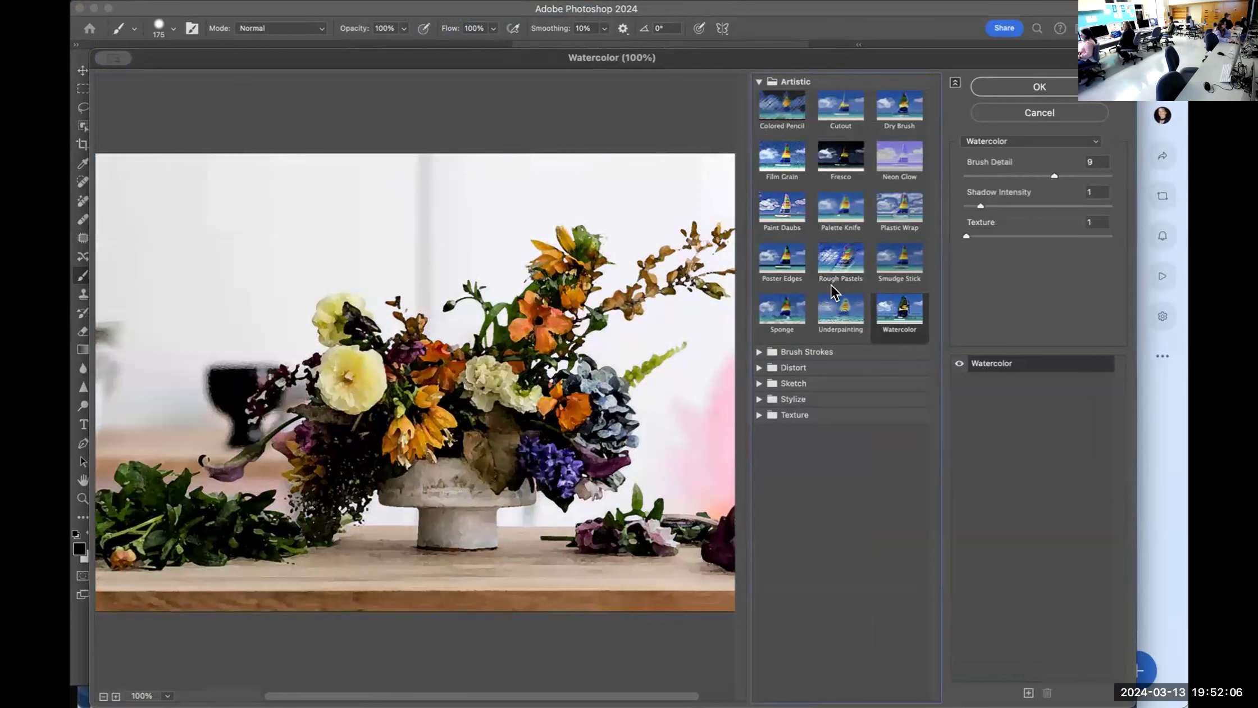
pyautogui.click(783, 255)
pyautogui.click(897, 208)
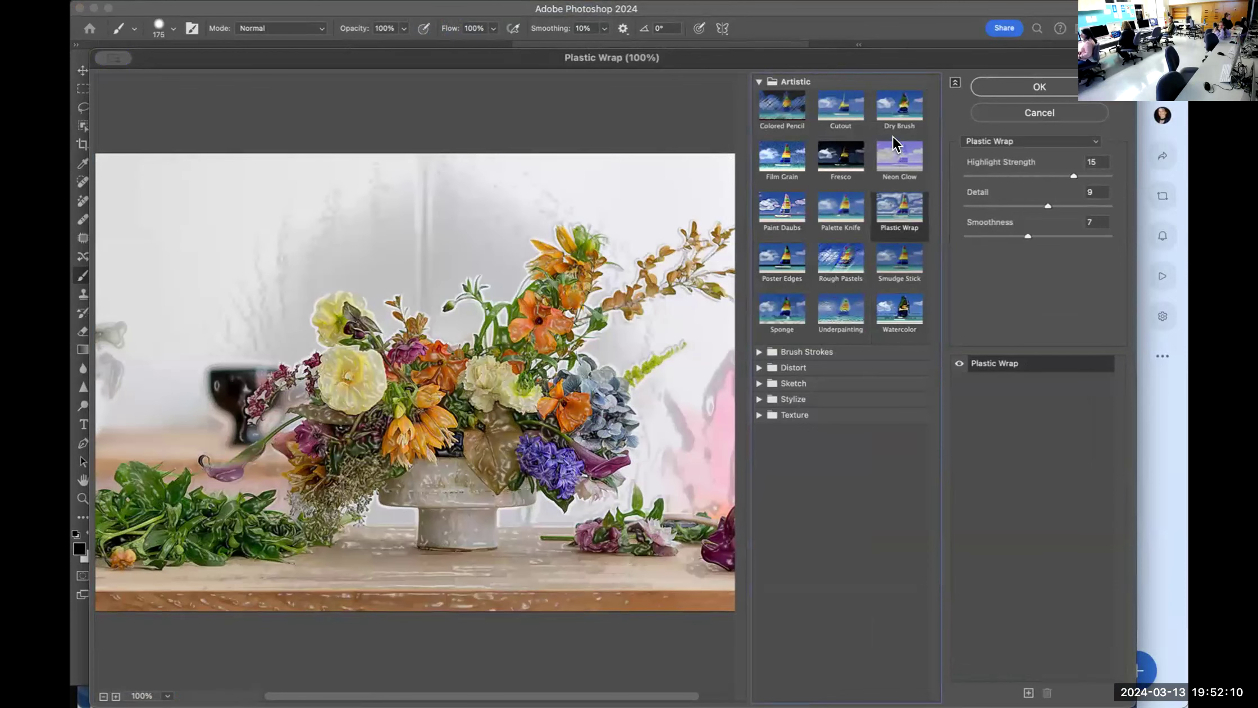
pyautogui.click(900, 116)
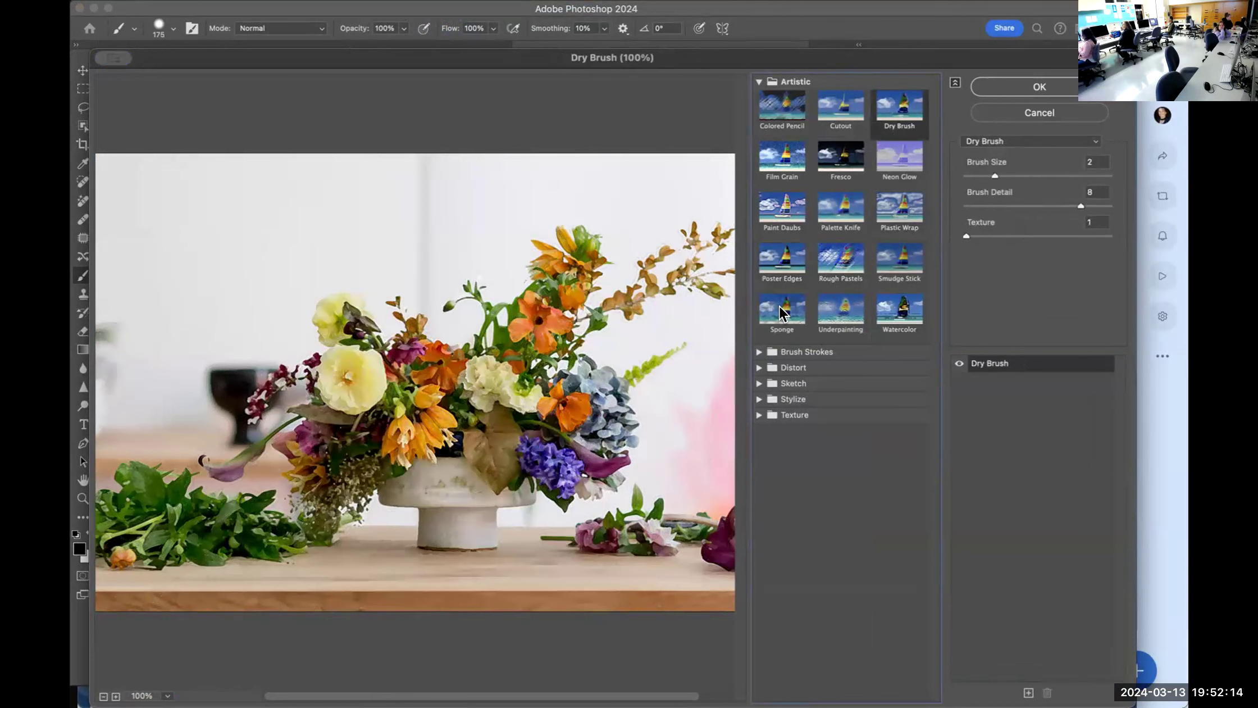
pyautogui.click(797, 323)
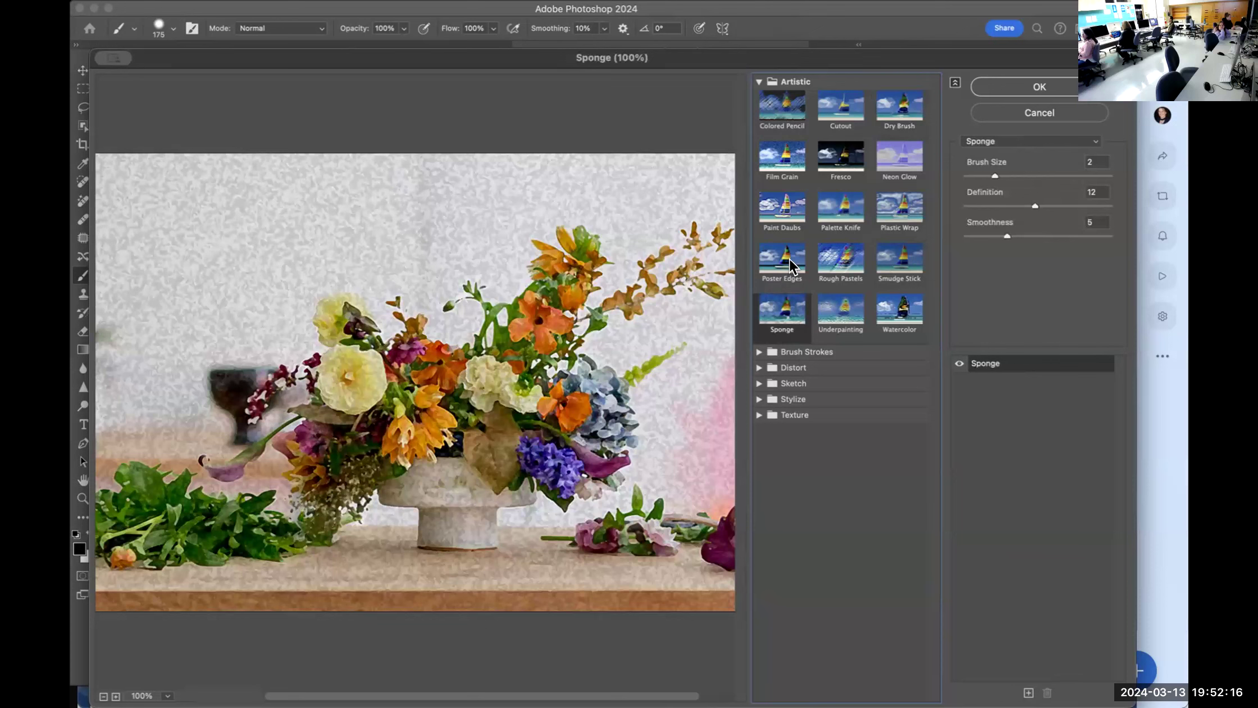
pyautogui.click(842, 259)
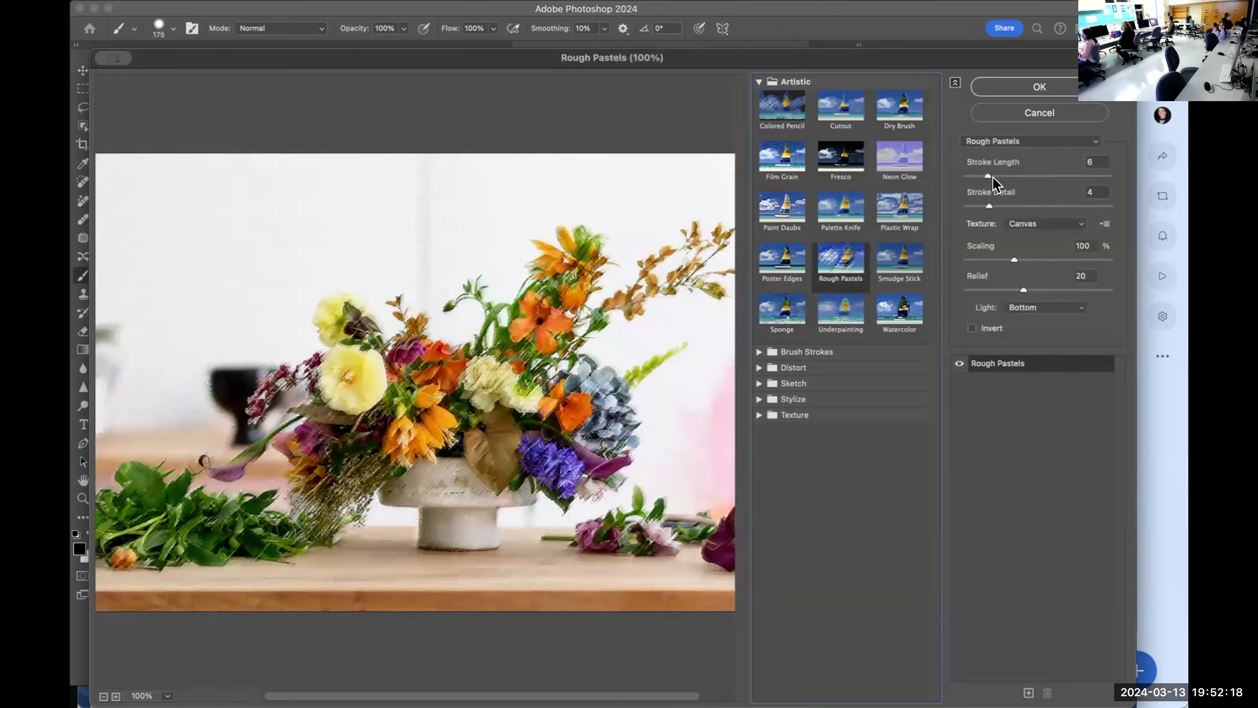
# Set the Rough Pastels effect's Stroke Length to 14 and Stroke Detail to 12
pyautogui.moveTo(987, 176); pyautogui.dragTo(1022, 177)
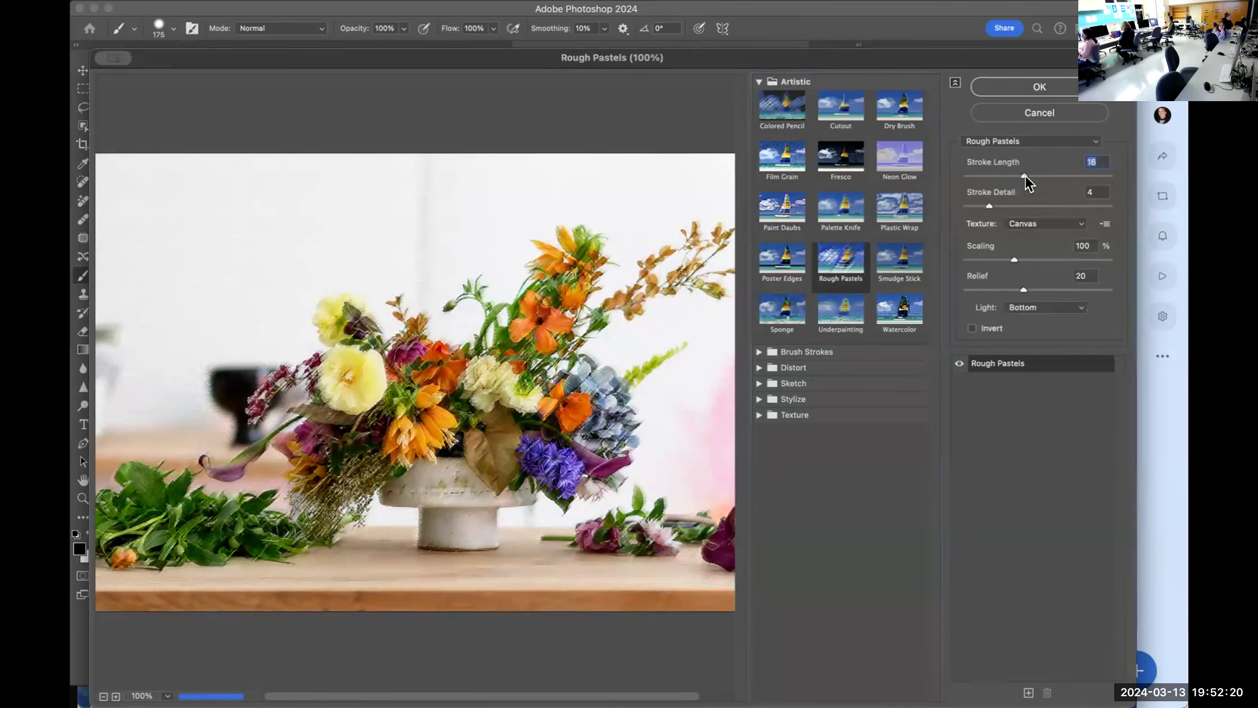
pyautogui.moveTo(989, 206)
pyautogui.mouseDown()
pyautogui.moveTo(1048, 206)
pyautogui.moveTo(1016, 176)
pyautogui.mouseUp()
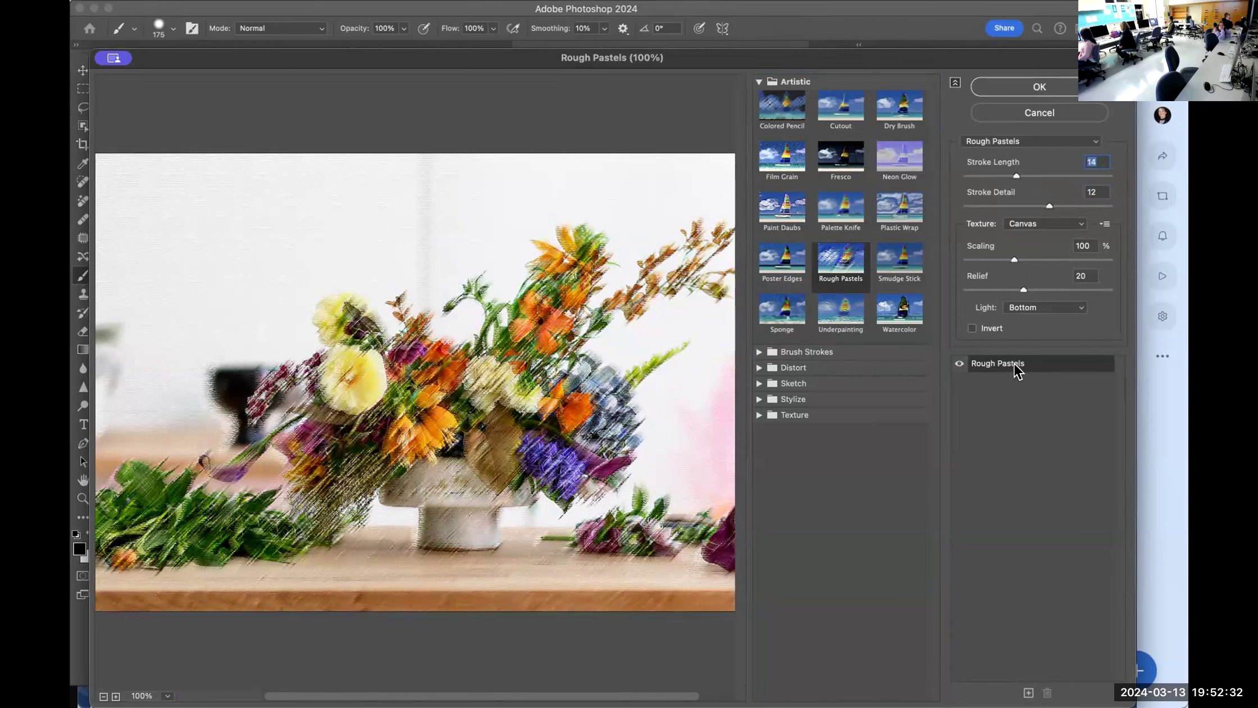
# Preview the Graphic Pen, Halftone Pattern, Bas Relief and Chalk & Charcoal effects of the Sketch category on the flowers
pyautogui.click(757, 383)
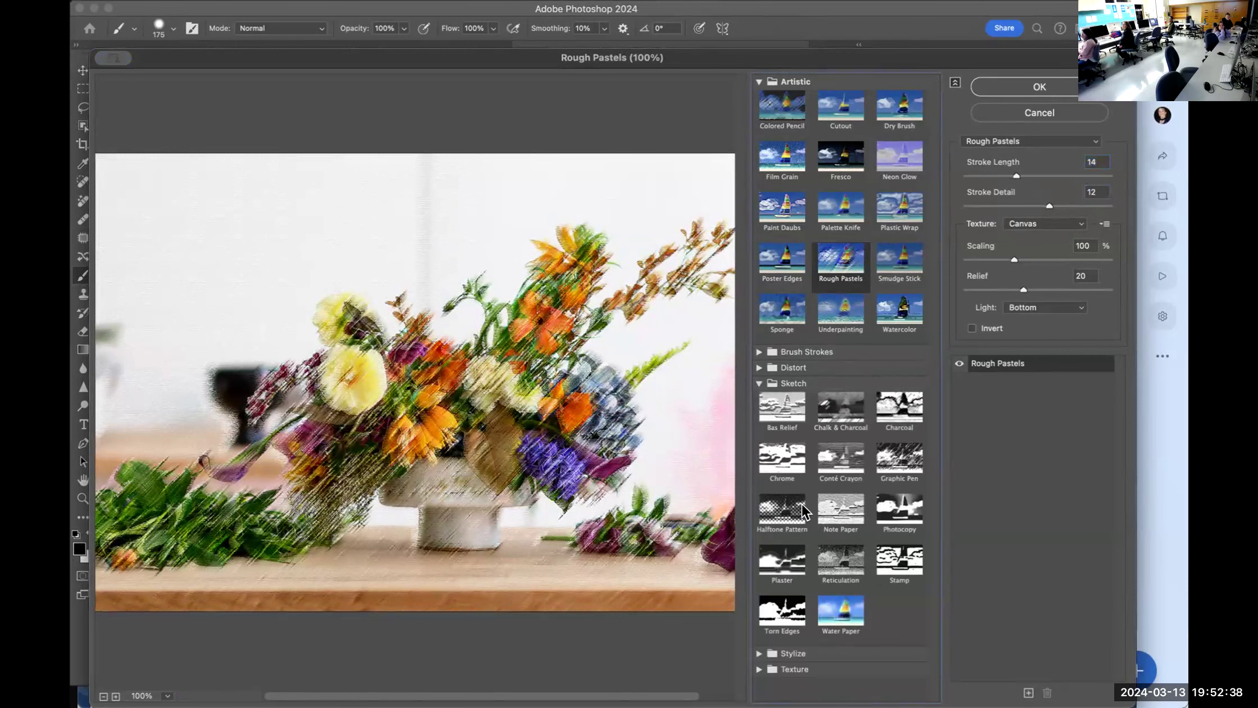
pyautogui.click(899, 457)
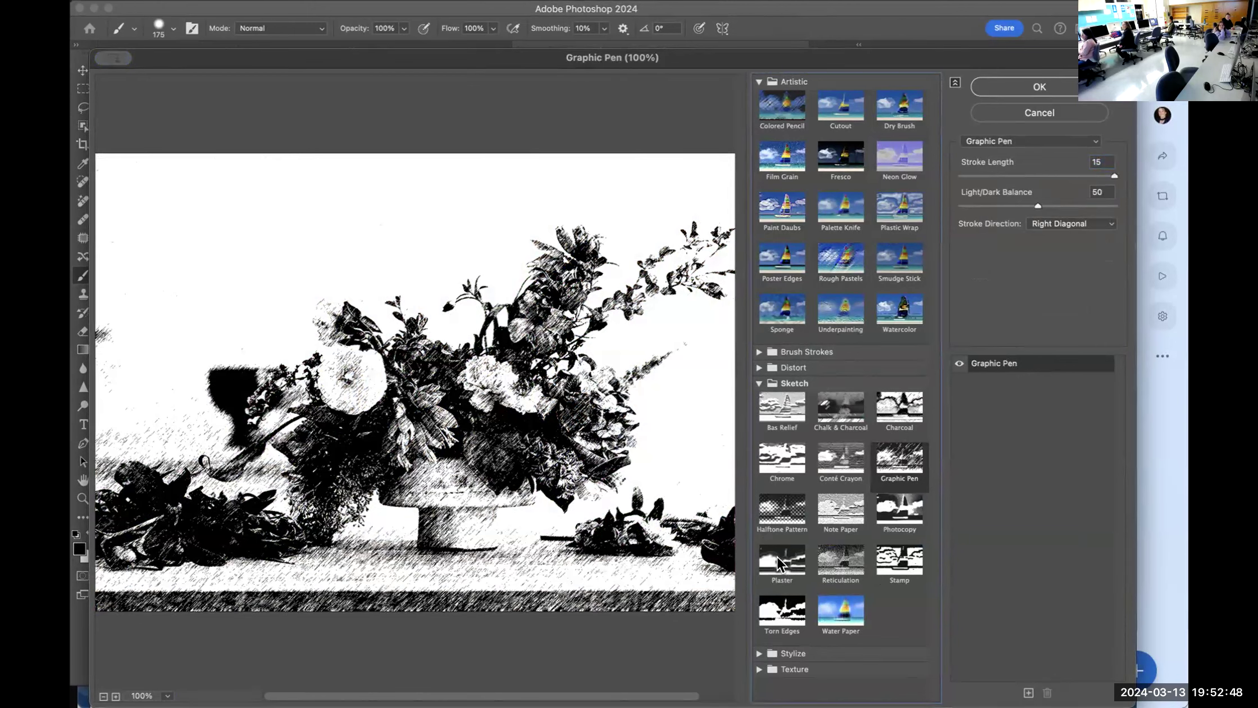
pyautogui.click(783, 512)
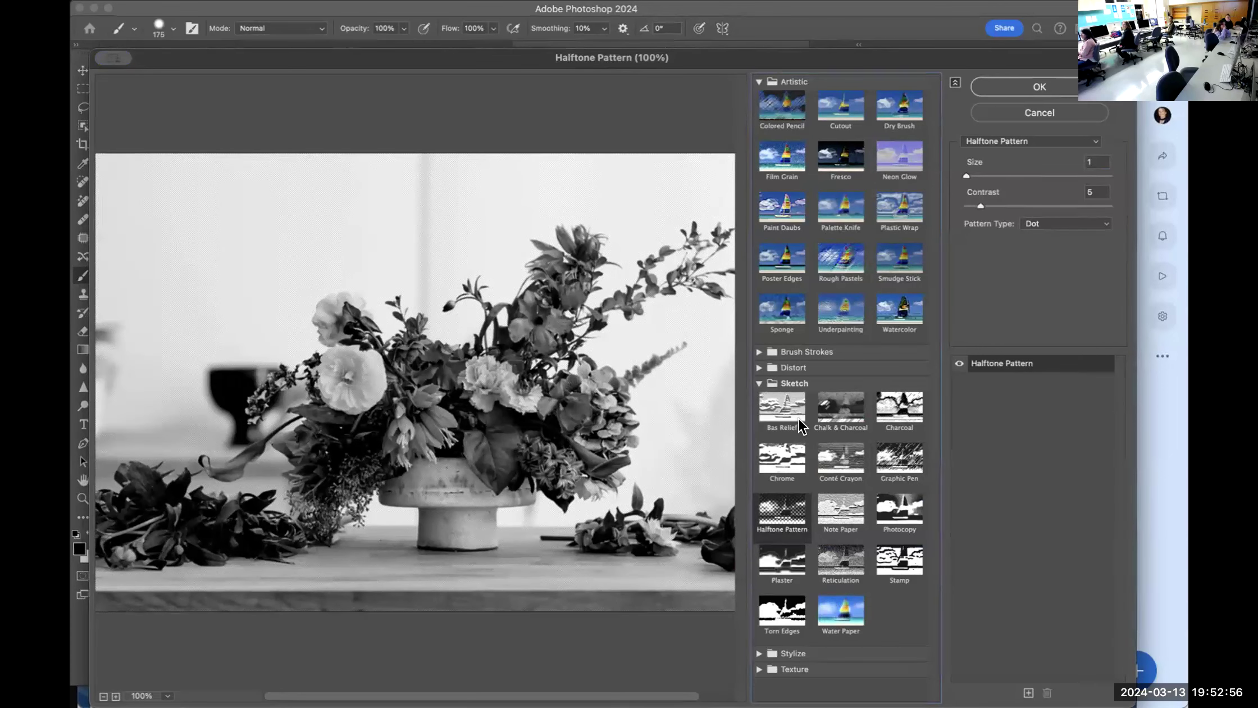
pyautogui.click(784, 403)
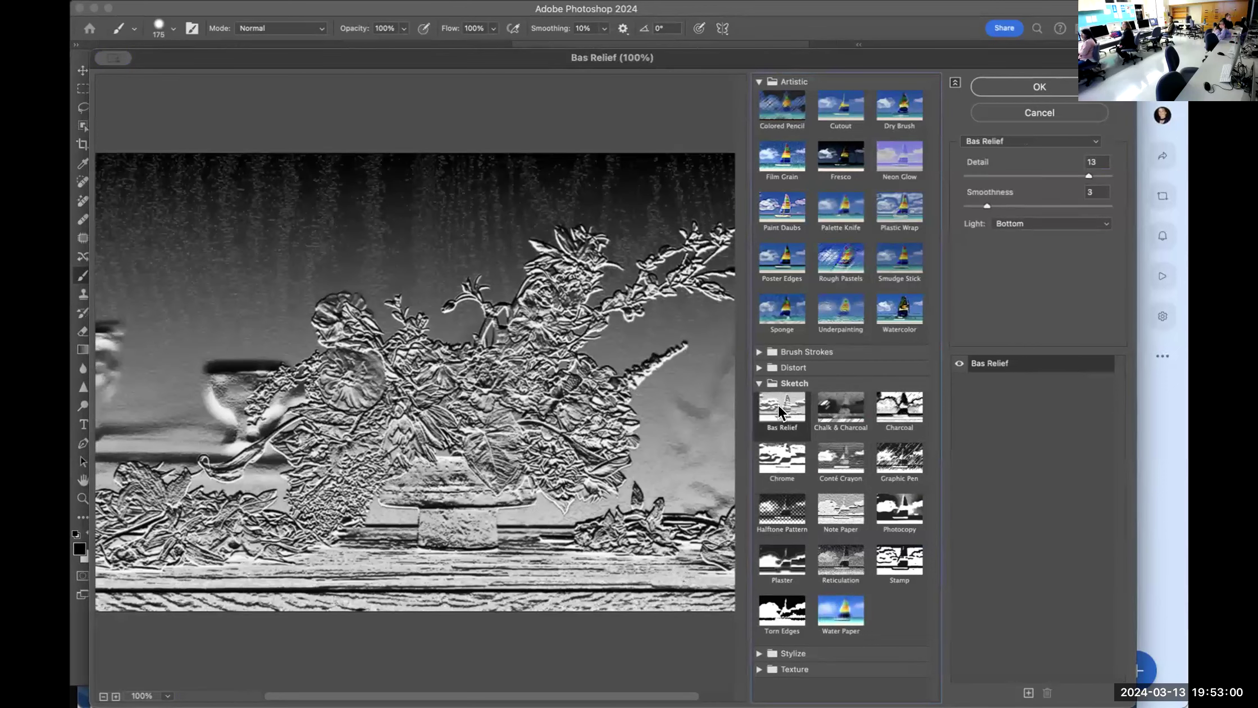
pyautogui.click(843, 406)
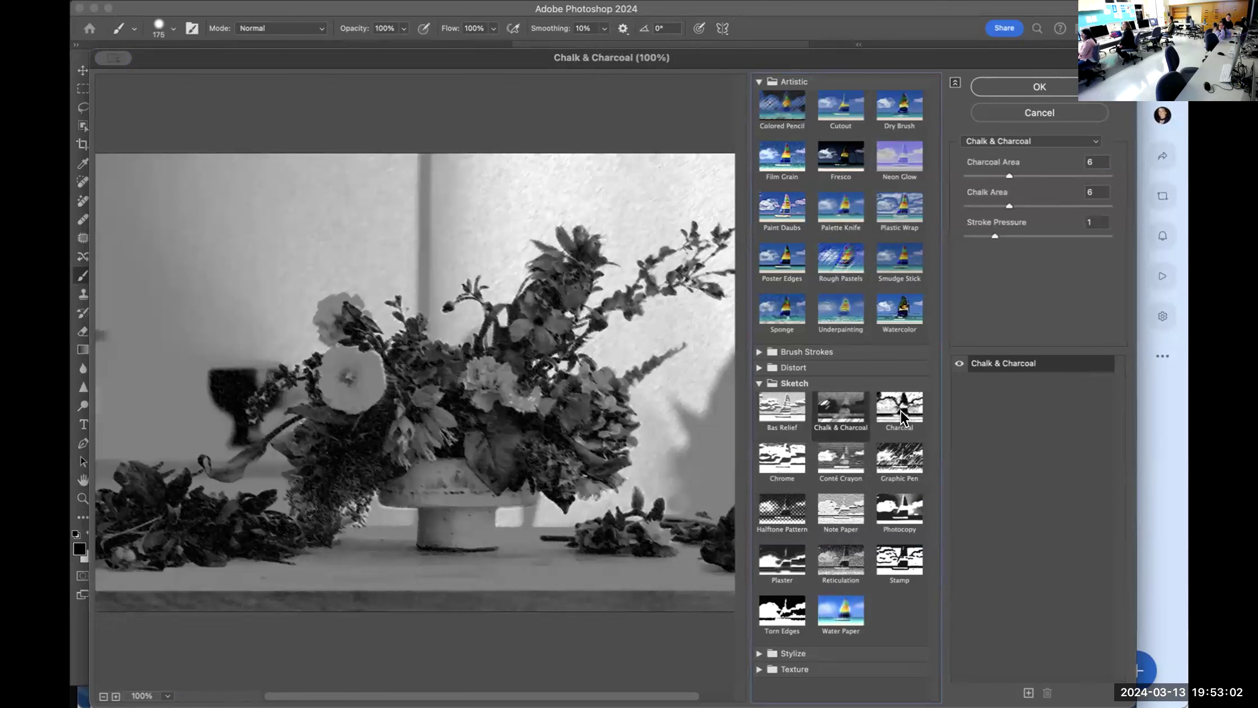
pyautogui.click(791, 513)
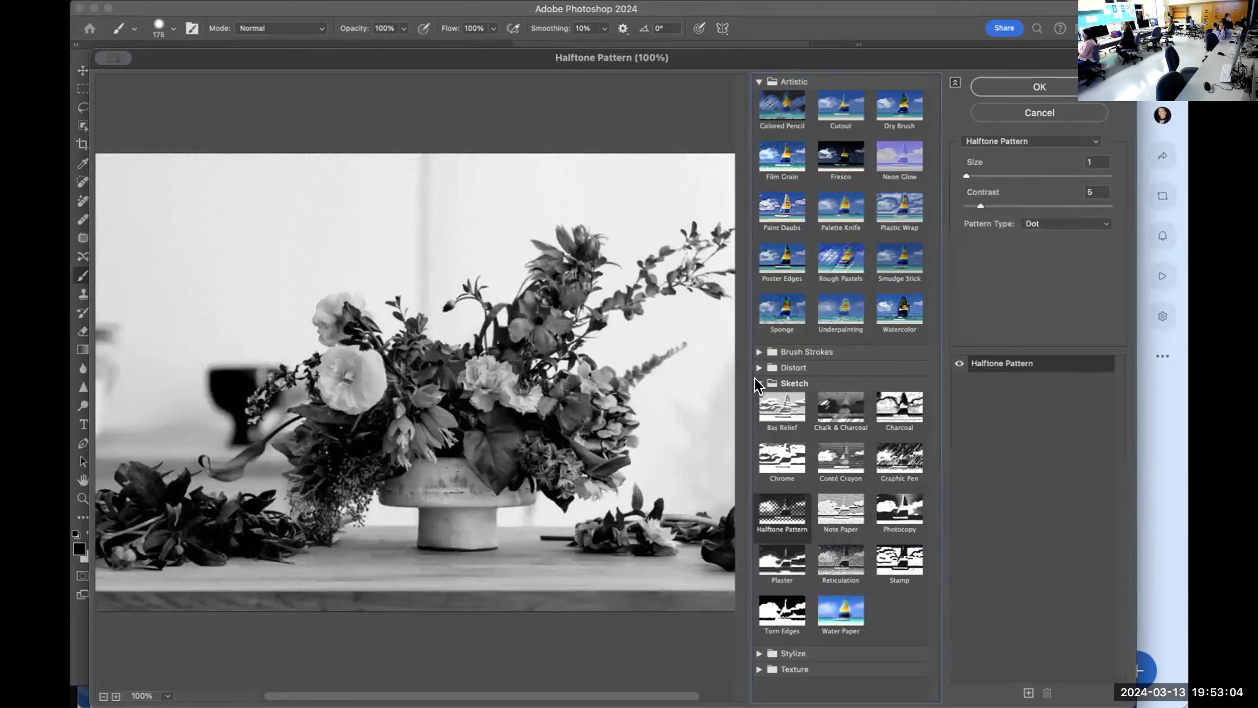
pyautogui.click(758, 383)
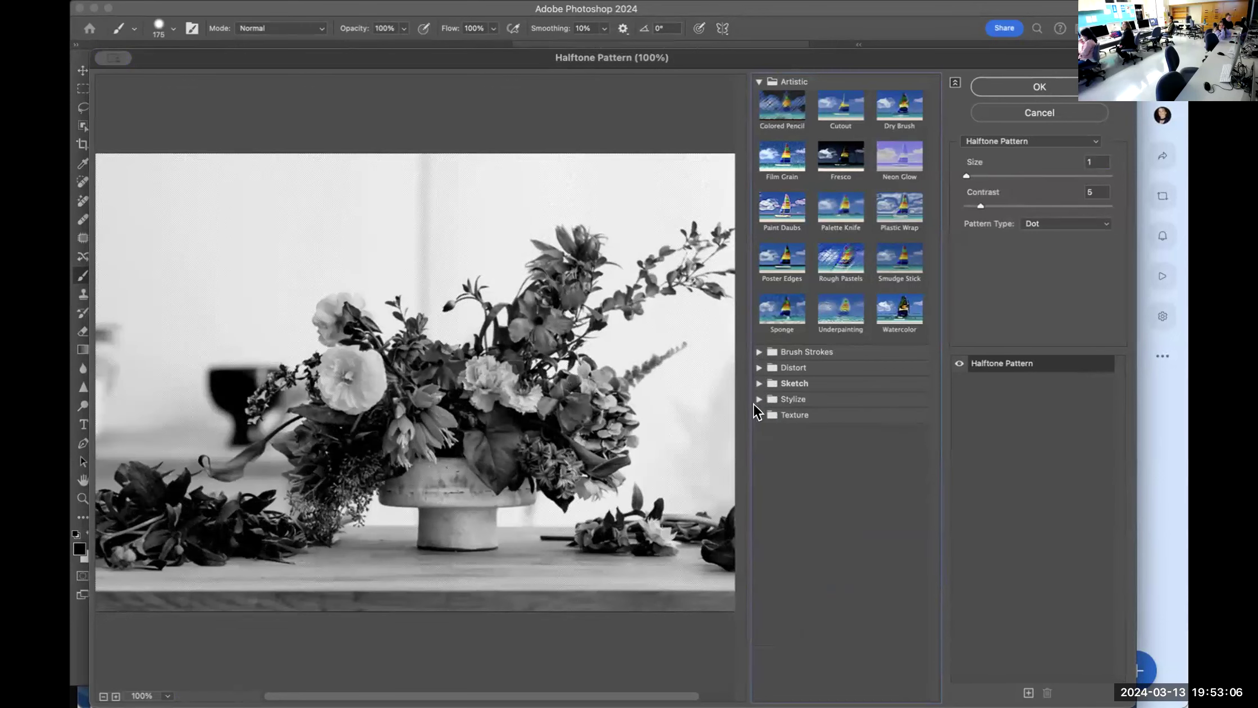
# Expand the Distort and Texture categories and preview the Stained Glass effect on the flowers
pyautogui.click(758, 399)
pyautogui.click(759, 398)
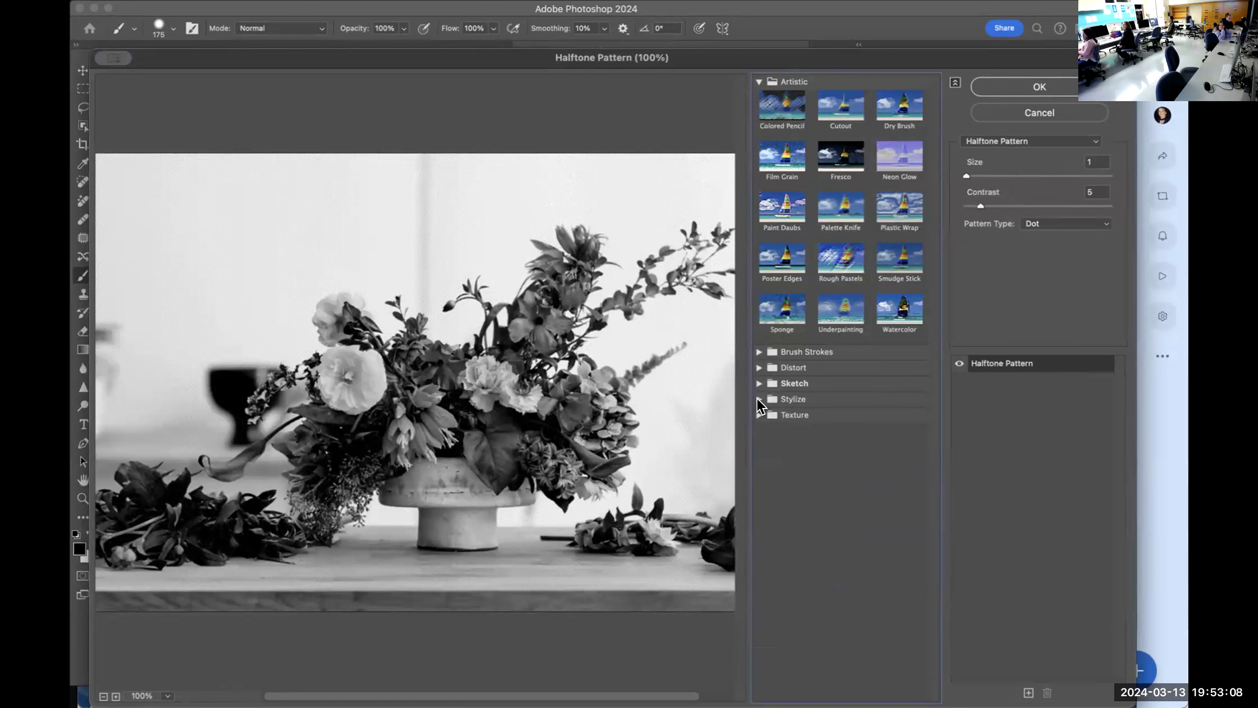
pyautogui.click(756, 371)
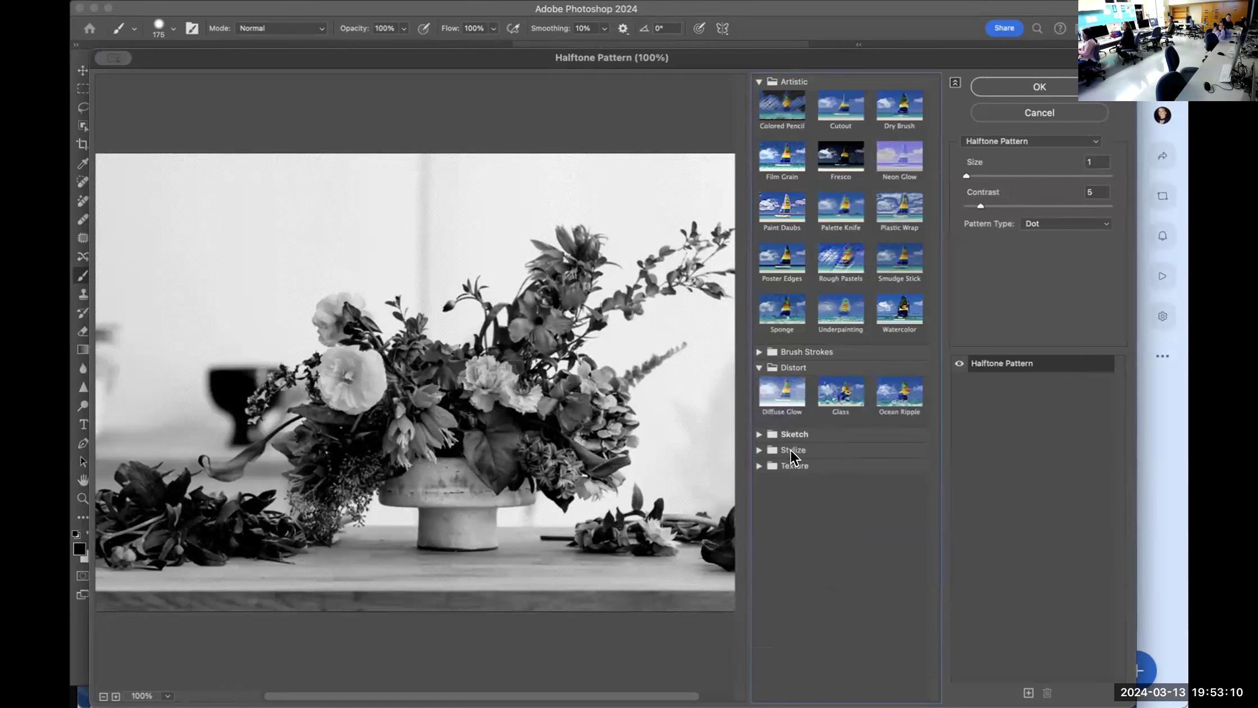
pyautogui.click(759, 466)
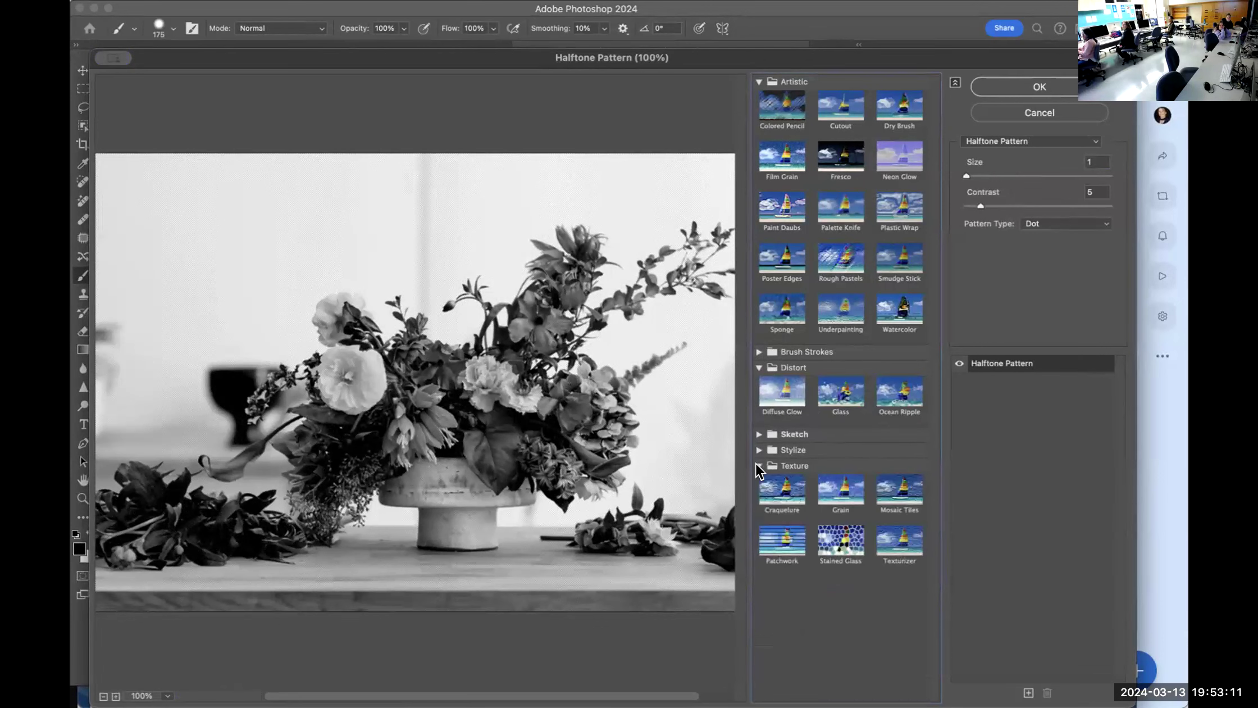
pyautogui.click(837, 541)
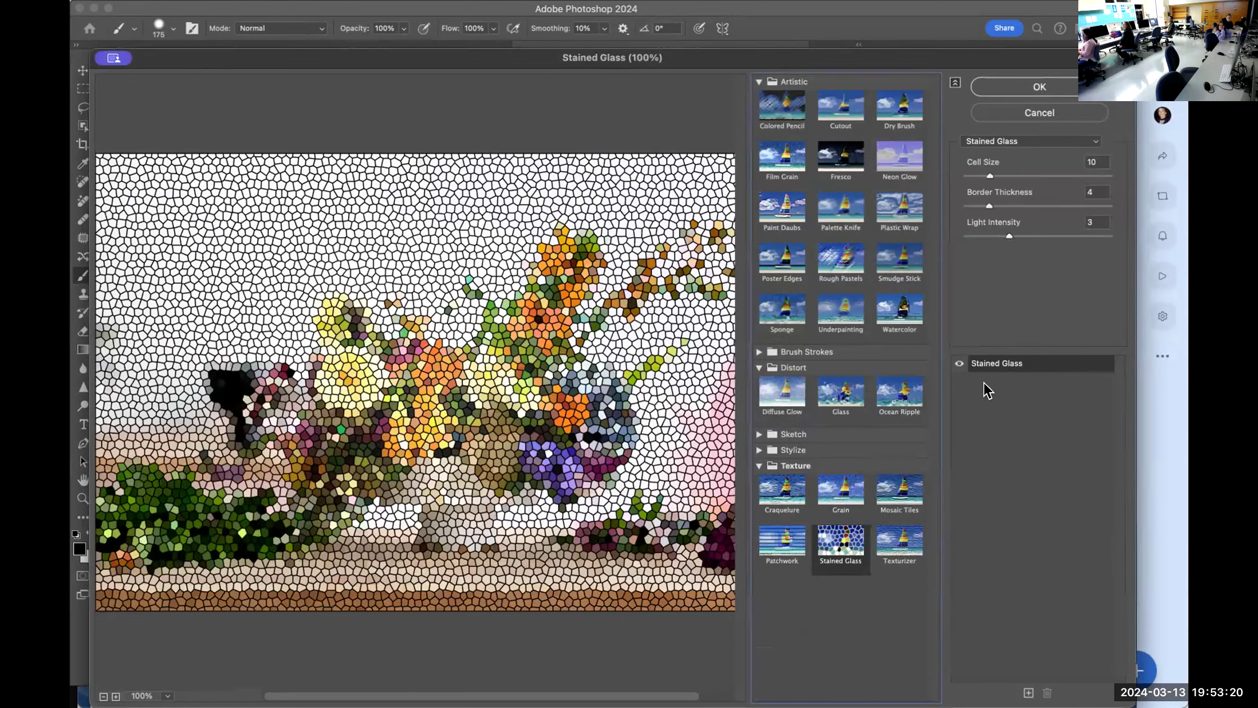
# Switch the effect to Colored Pencil and stack a second effect layer with Craquelure above it
pyautogui.click(777, 108)
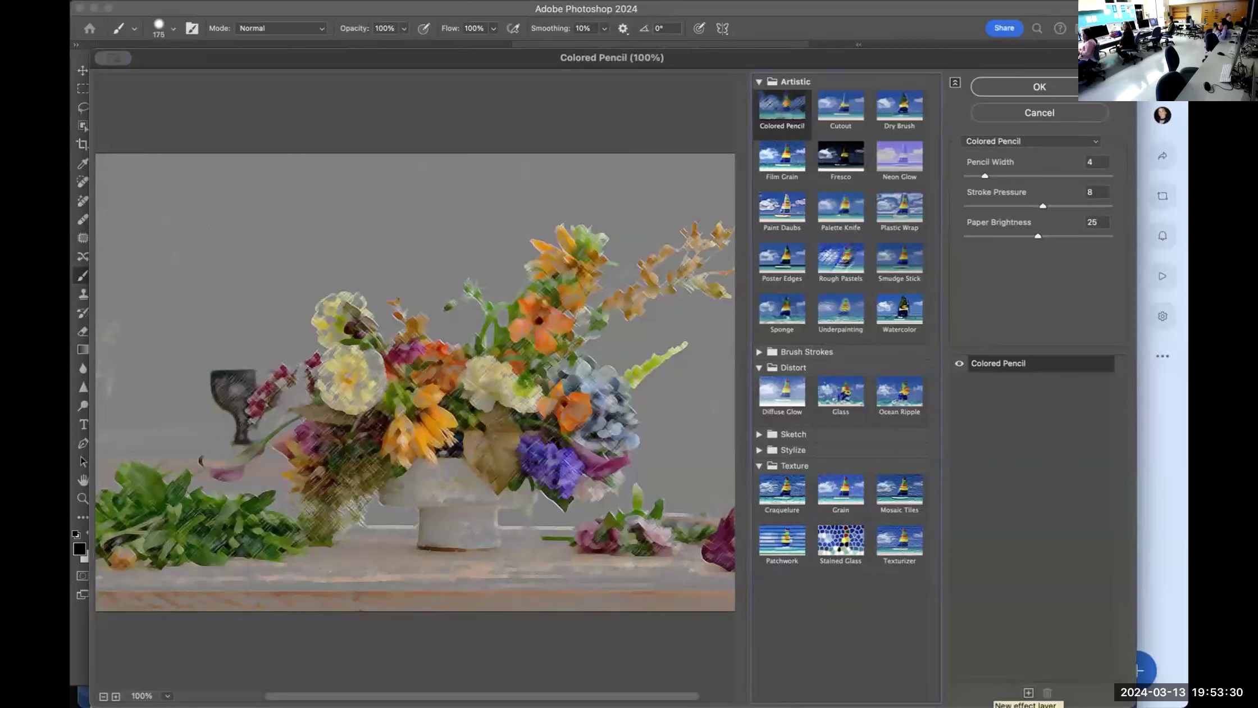
pyautogui.click(1029, 693)
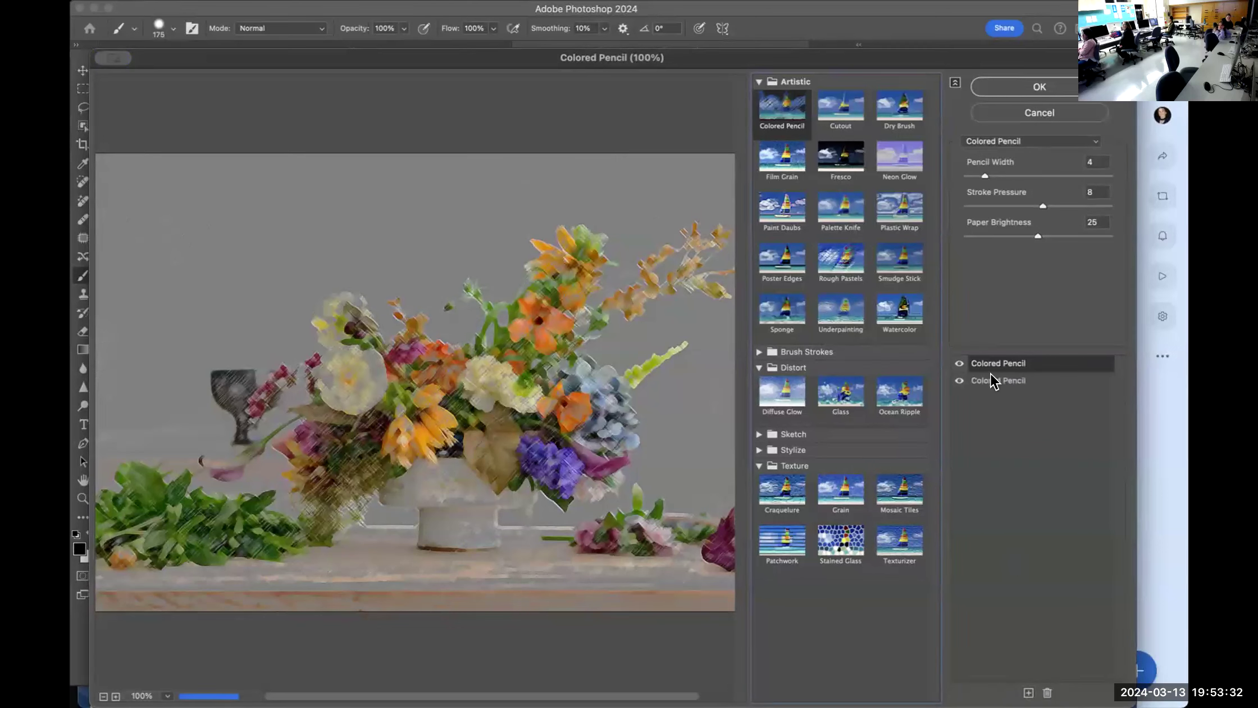
pyautogui.click(841, 539)
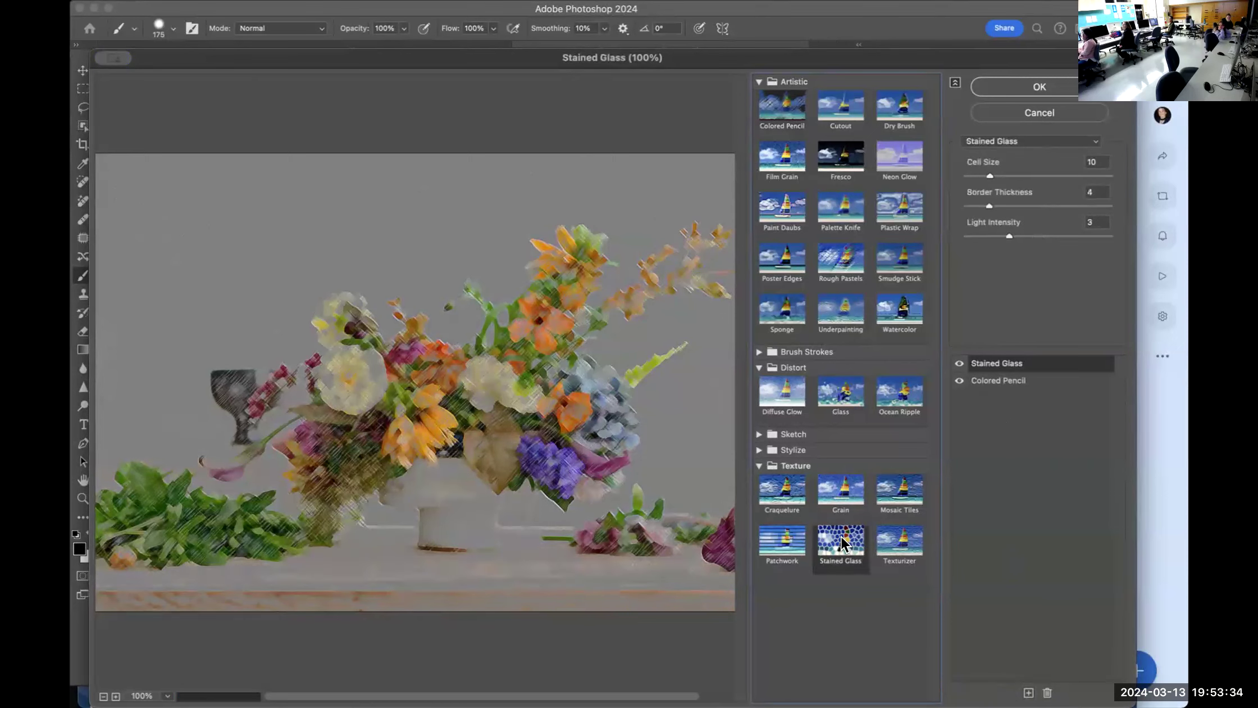
pyautogui.click(784, 488)
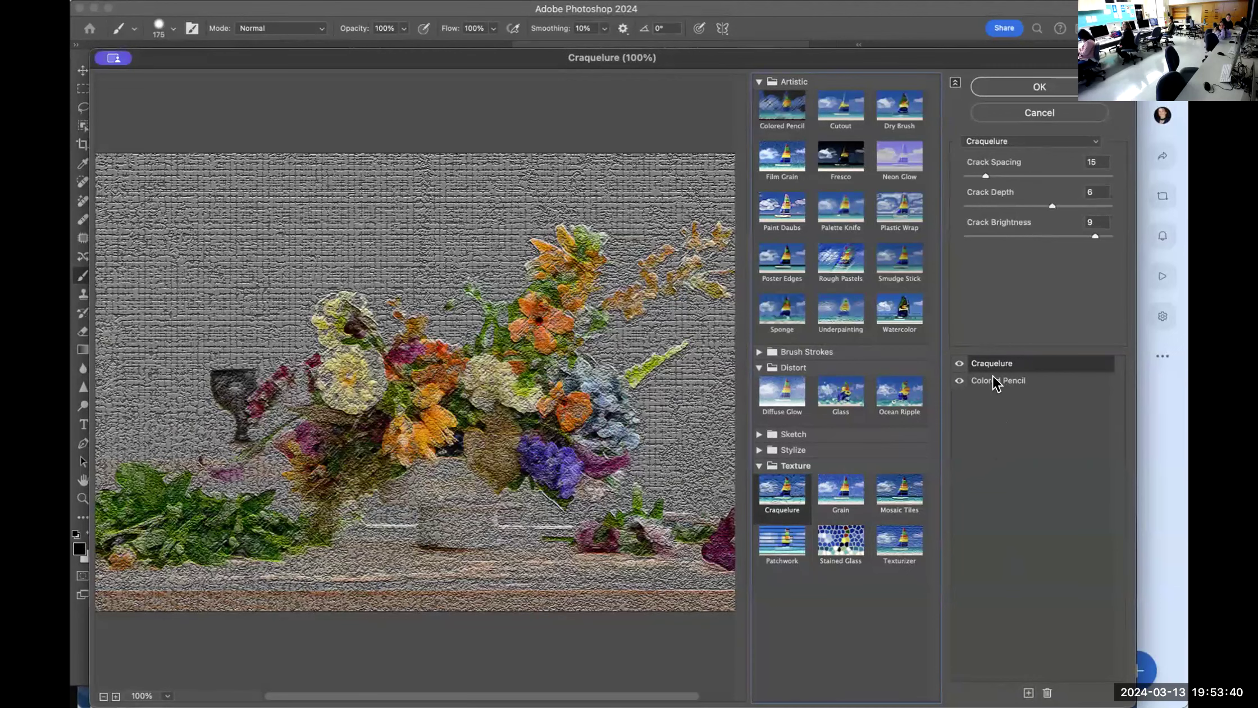
# Add a third effect layer with Rough Pastels, and set the Craquelure layer's Crack Spacing to 43
pyautogui.click(1029, 692)
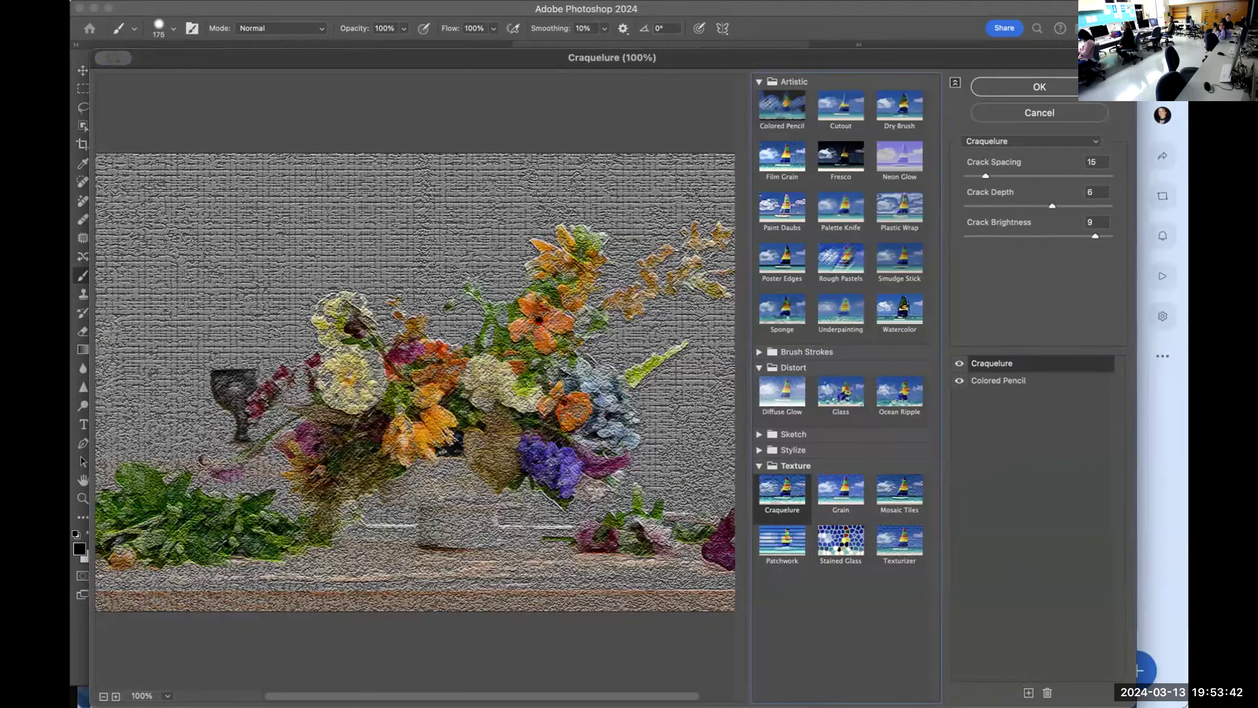
pyautogui.click(899, 313)
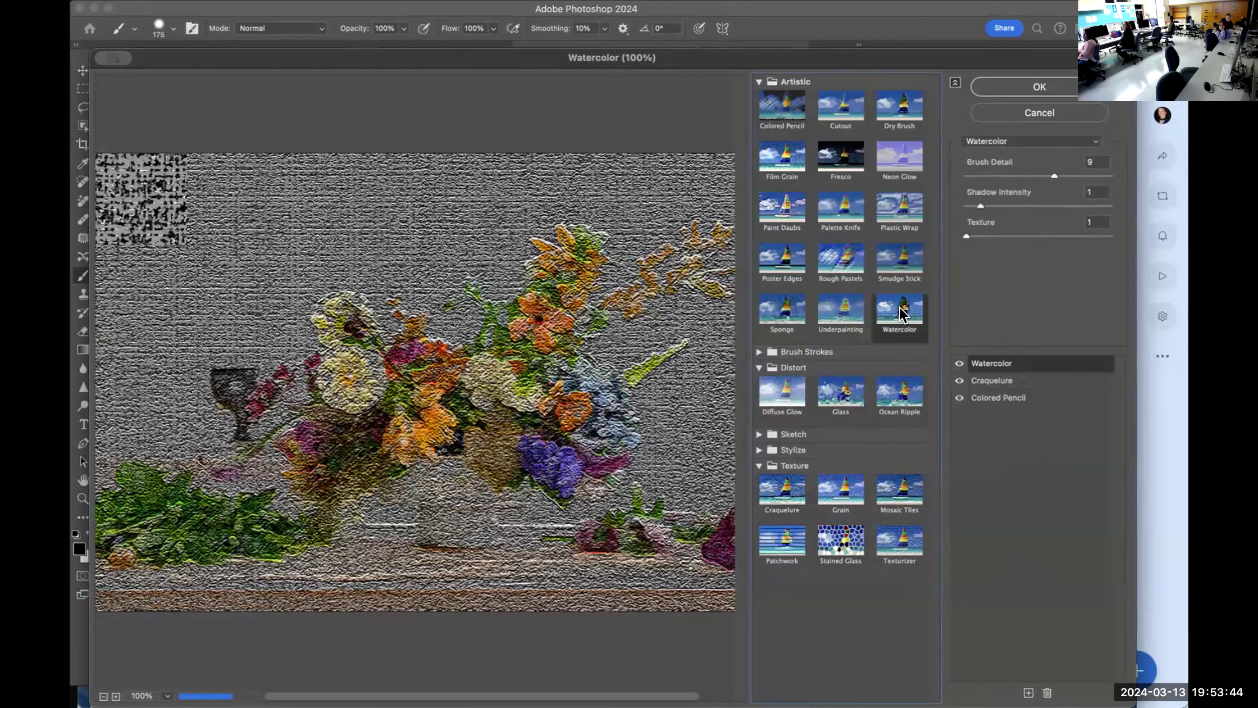
pyautogui.click(888, 212)
pyautogui.click(835, 258)
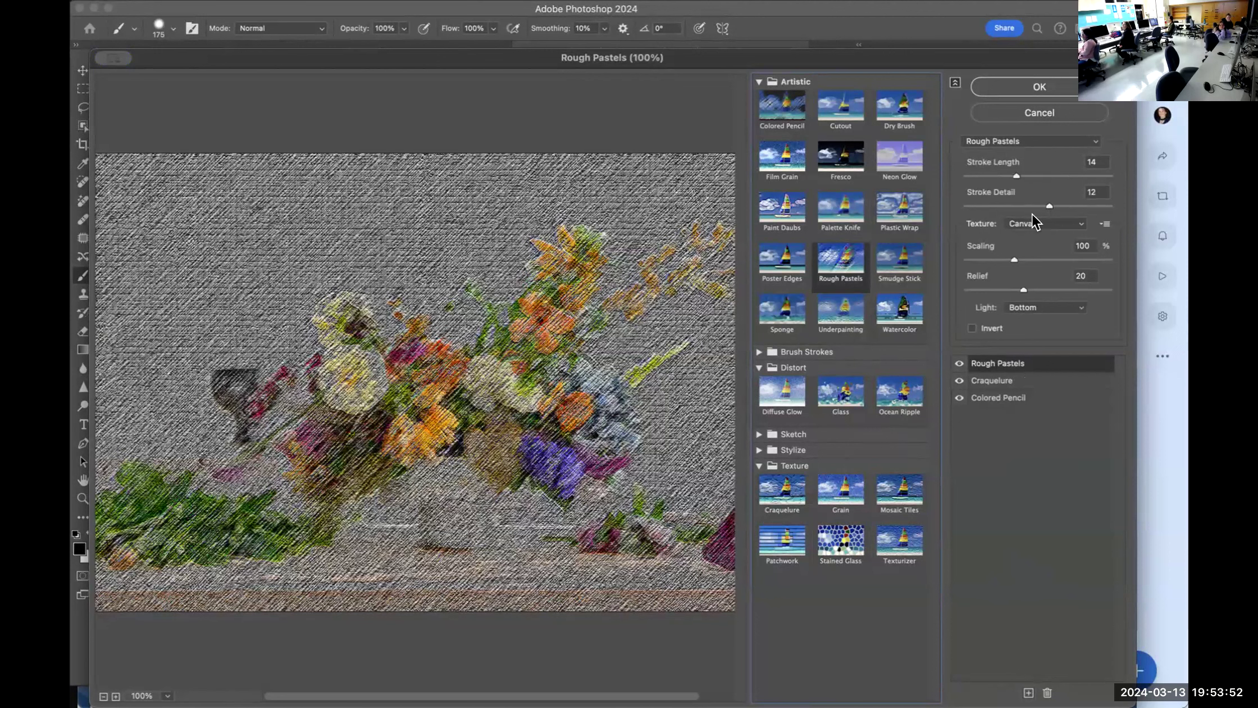
pyautogui.click(1007, 383)
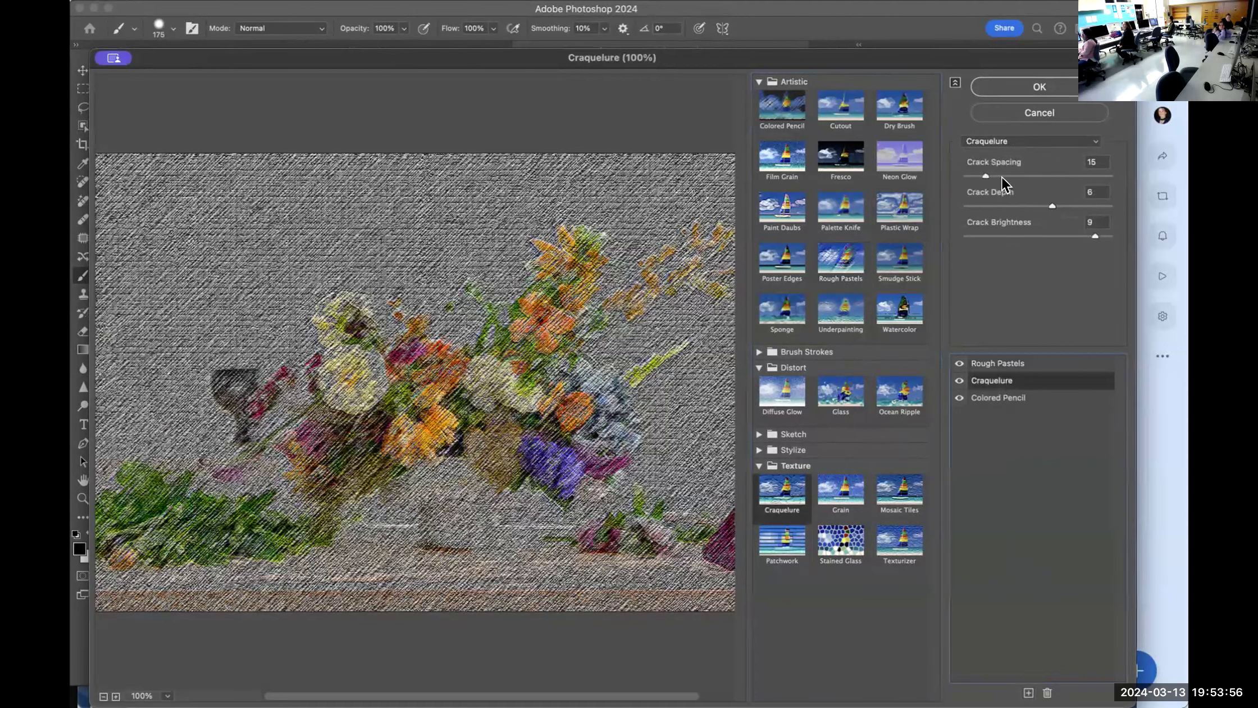
pyautogui.moveTo(985, 176); pyautogui.dragTo(1025, 176)
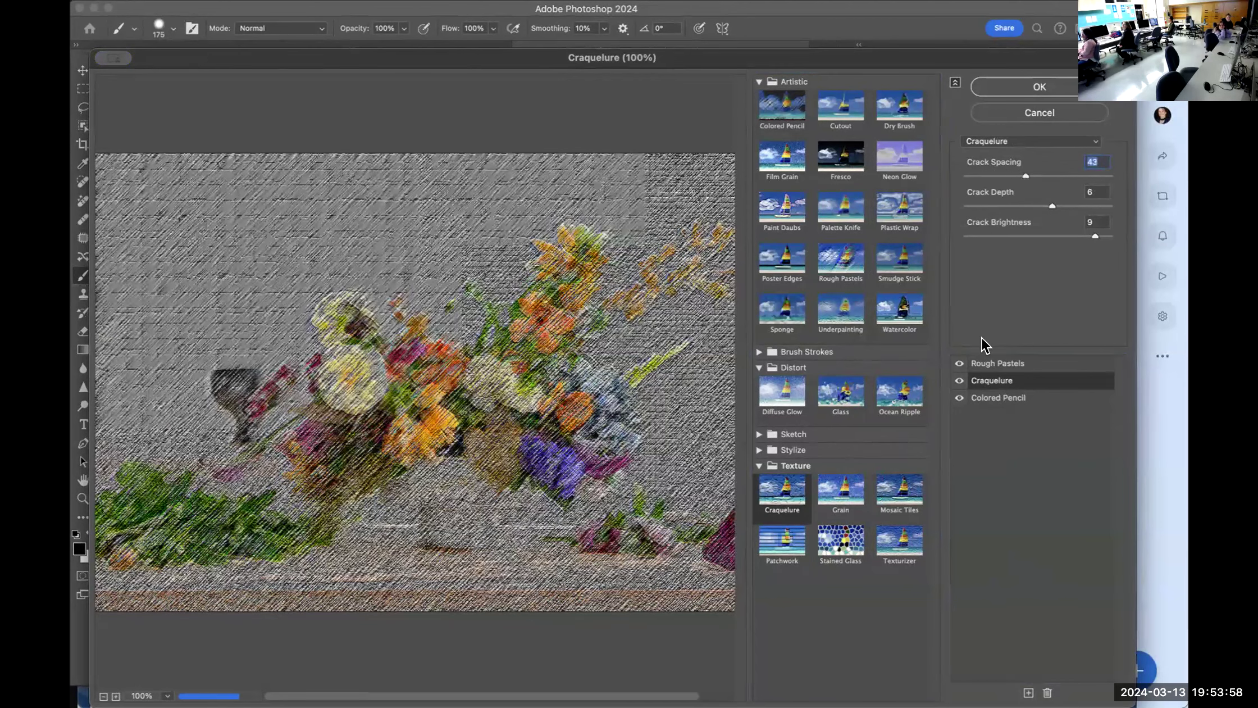
# Replace the Colored Pencil effect layer with Graphic Pen from the Sketch category and apply the gallery to Layer 0
pyautogui.click(994, 397)
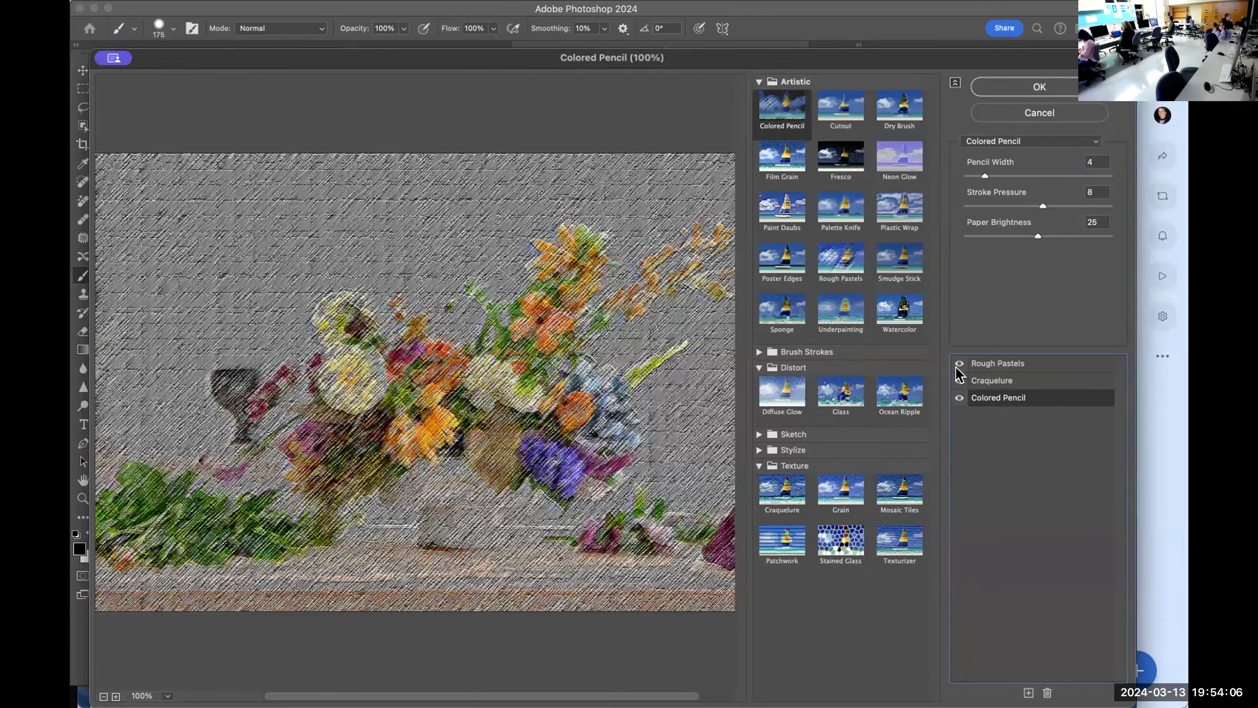
pyautogui.click(757, 435)
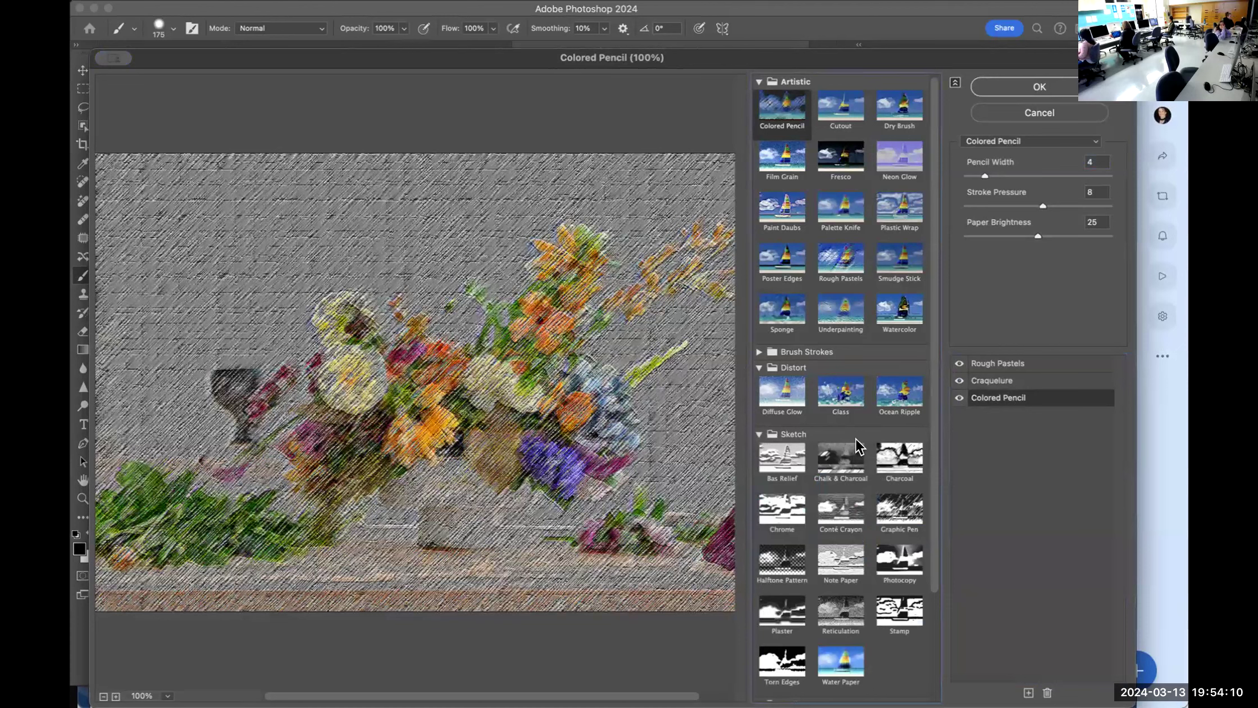
pyautogui.click(900, 507)
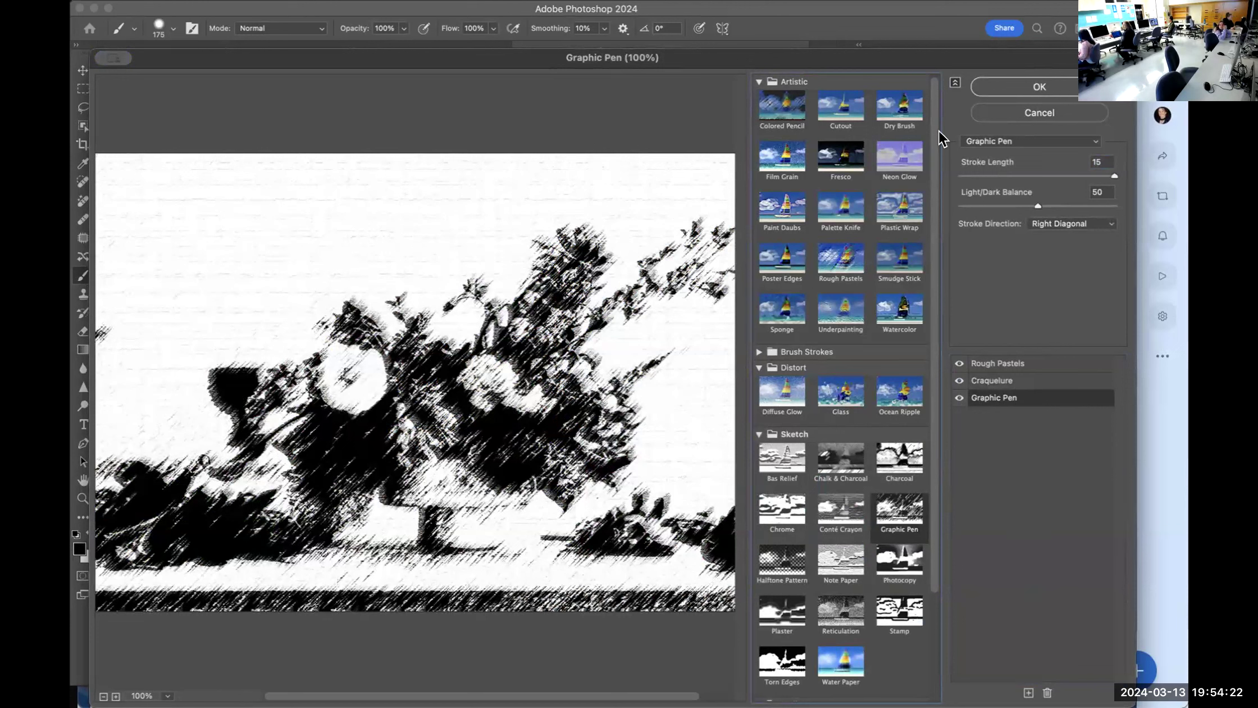
pyautogui.click(1041, 89)
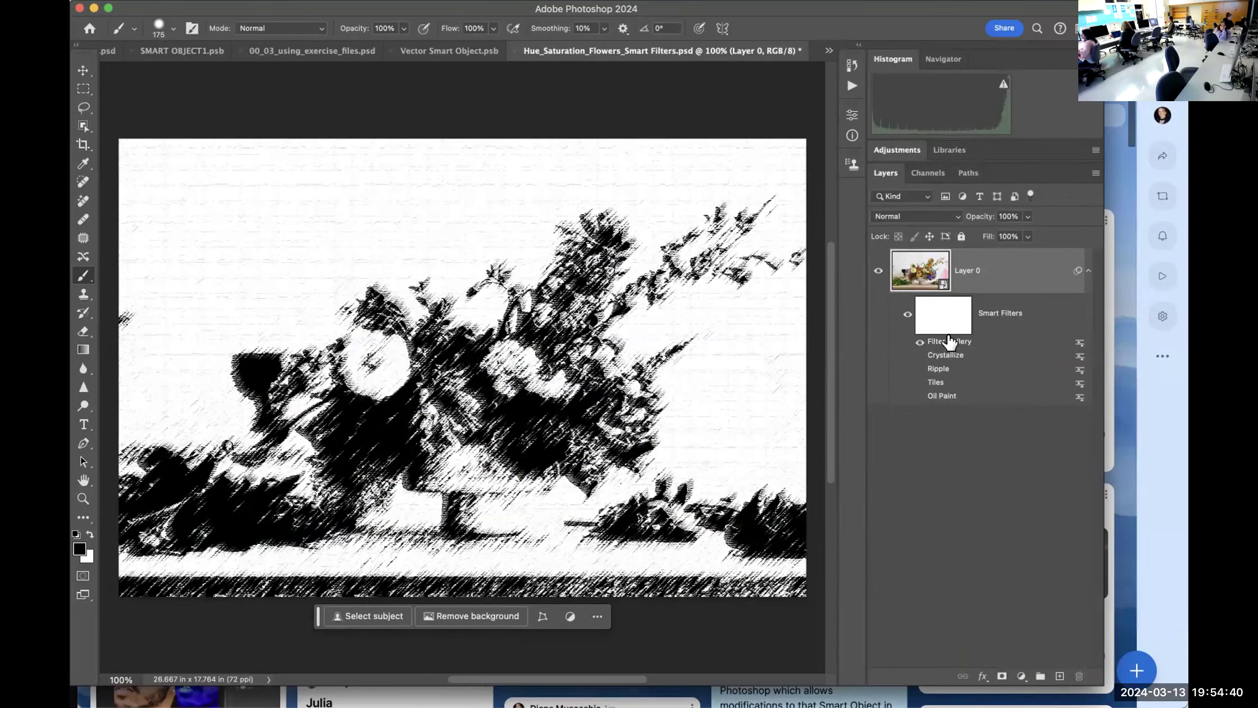
# Reopen the Filter Gallery smart filter, hide the Craquelure and Rough Pastels effect layers, and apply the change
pyautogui.doubleClick(948, 342)
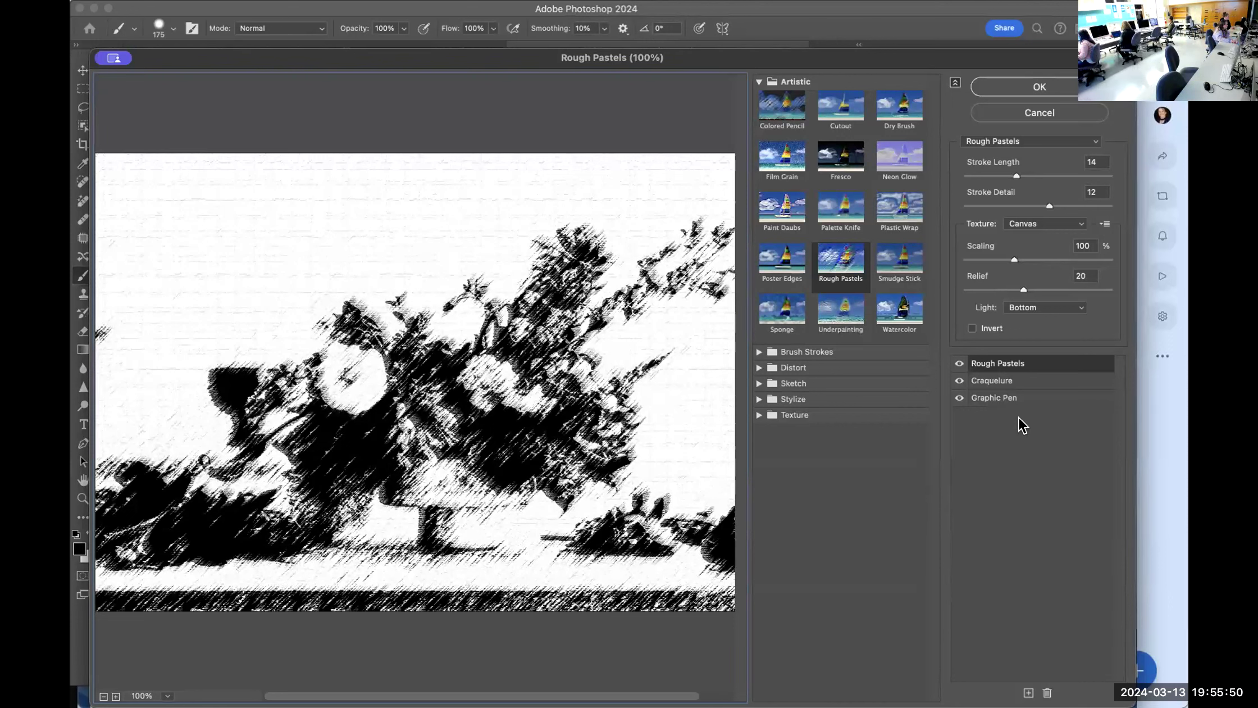
pyautogui.click(959, 381)
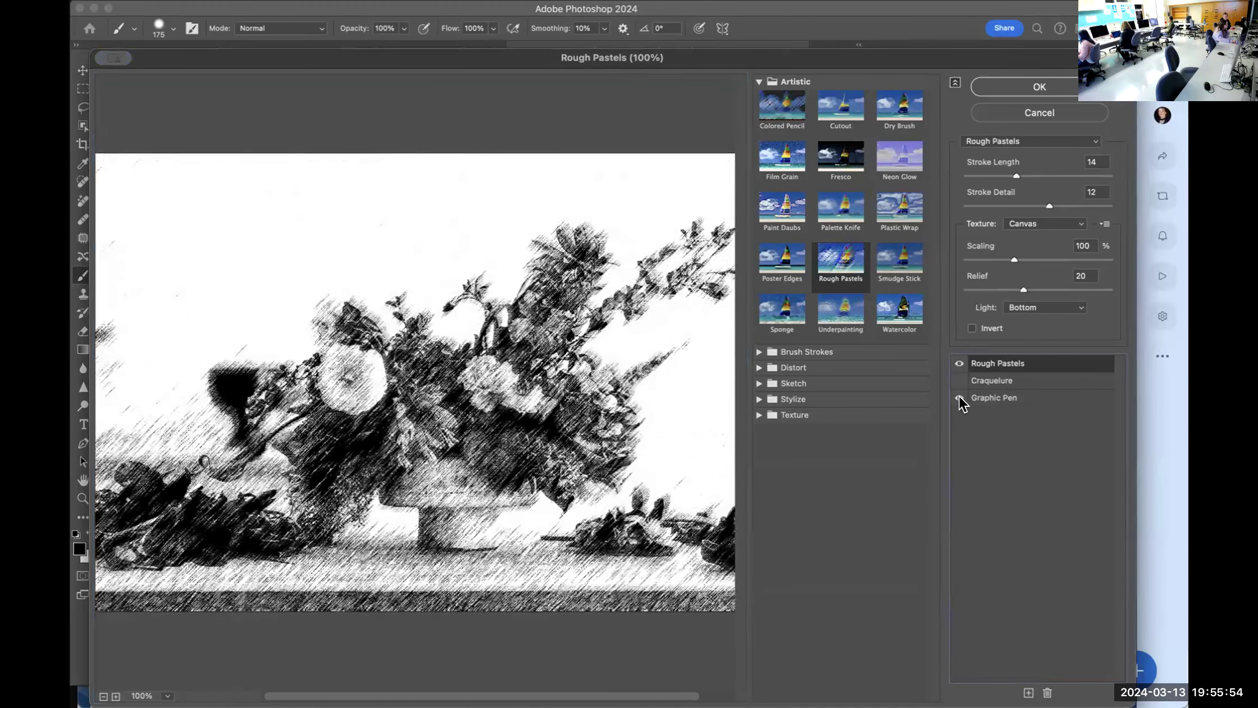
pyautogui.click(958, 396)
pyautogui.click(957, 397)
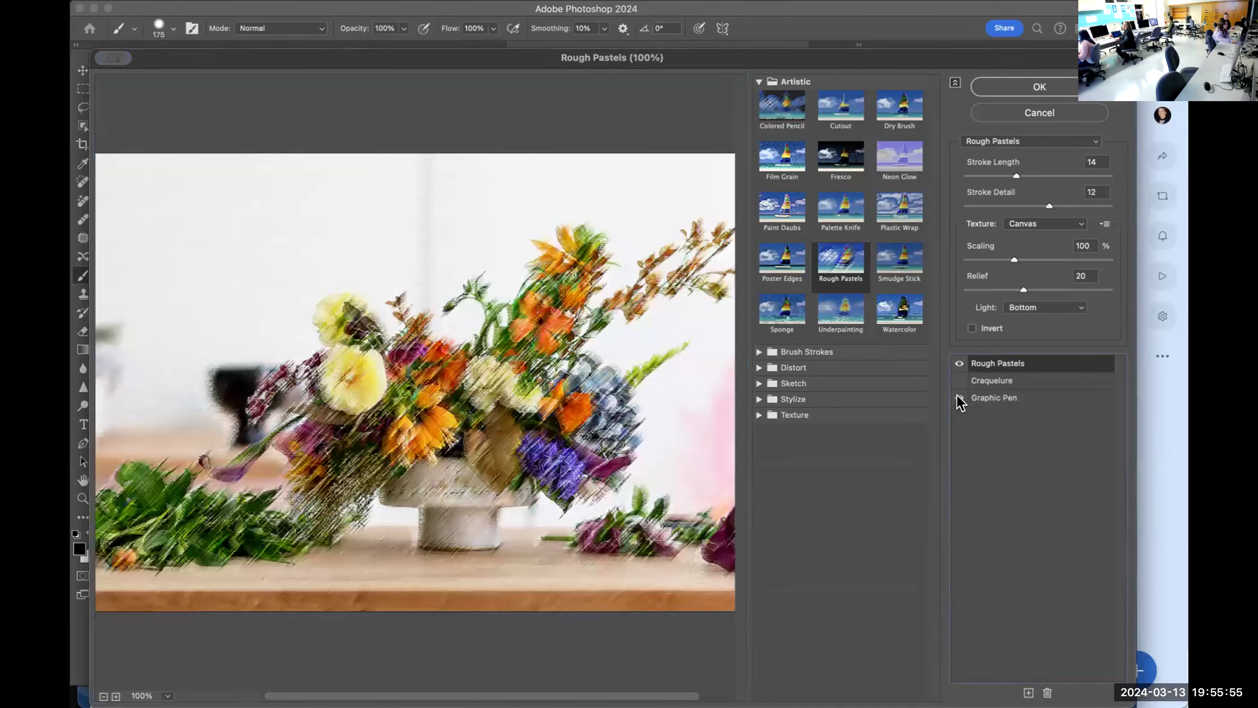
pyautogui.click(958, 364)
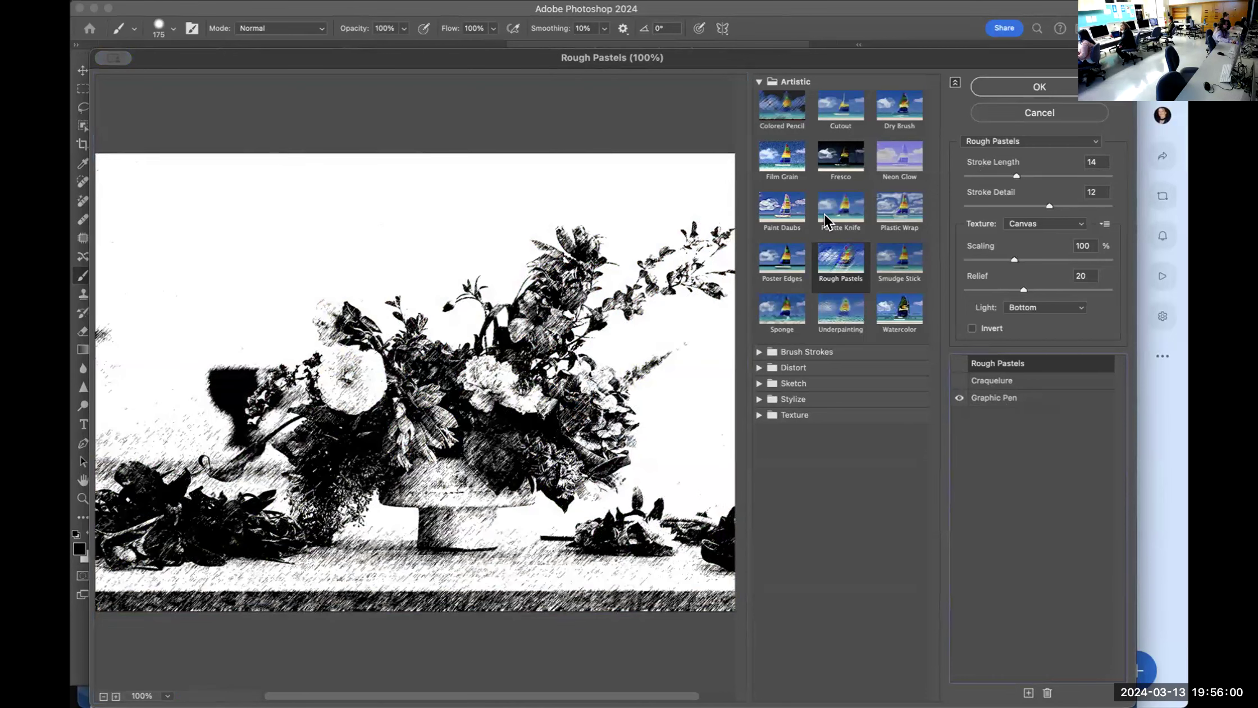
pyautogui.click(1039, 87)
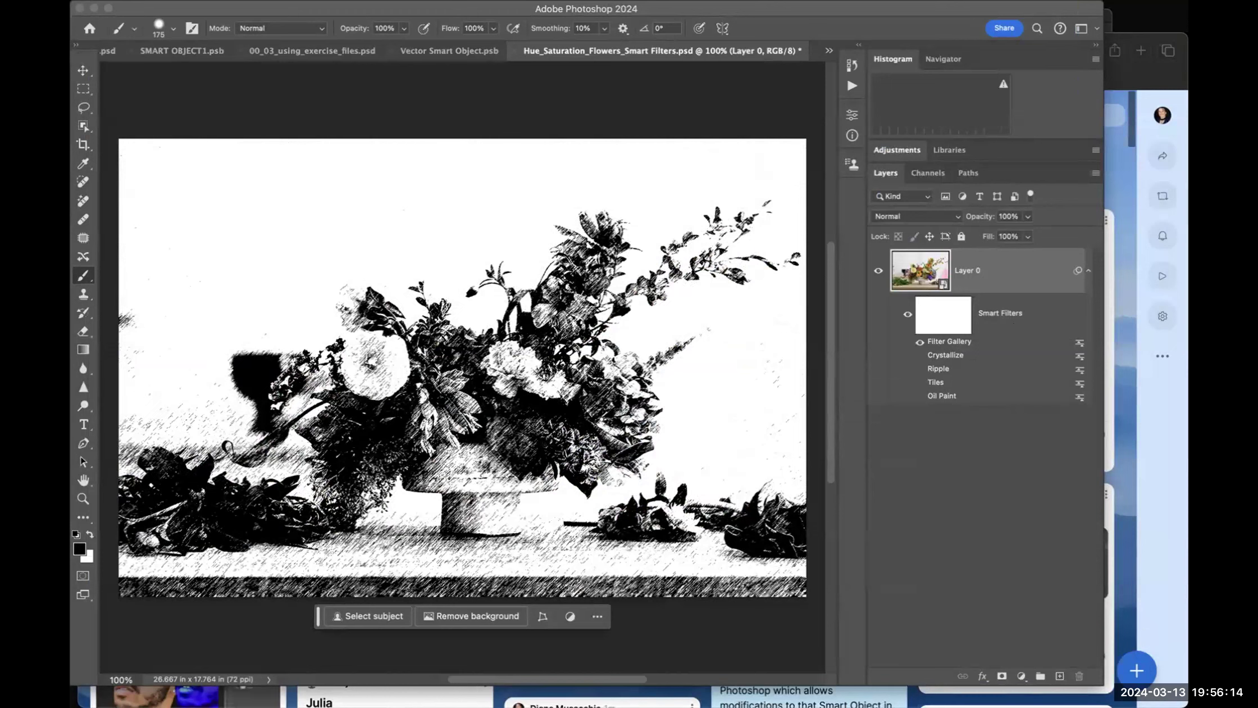
# Edit the Filter Gallery smart filter again, replace the hidden Rough Pastels effect with Glowing Edges, show it, and apply
pyautogui.doubleClick(947, 341)
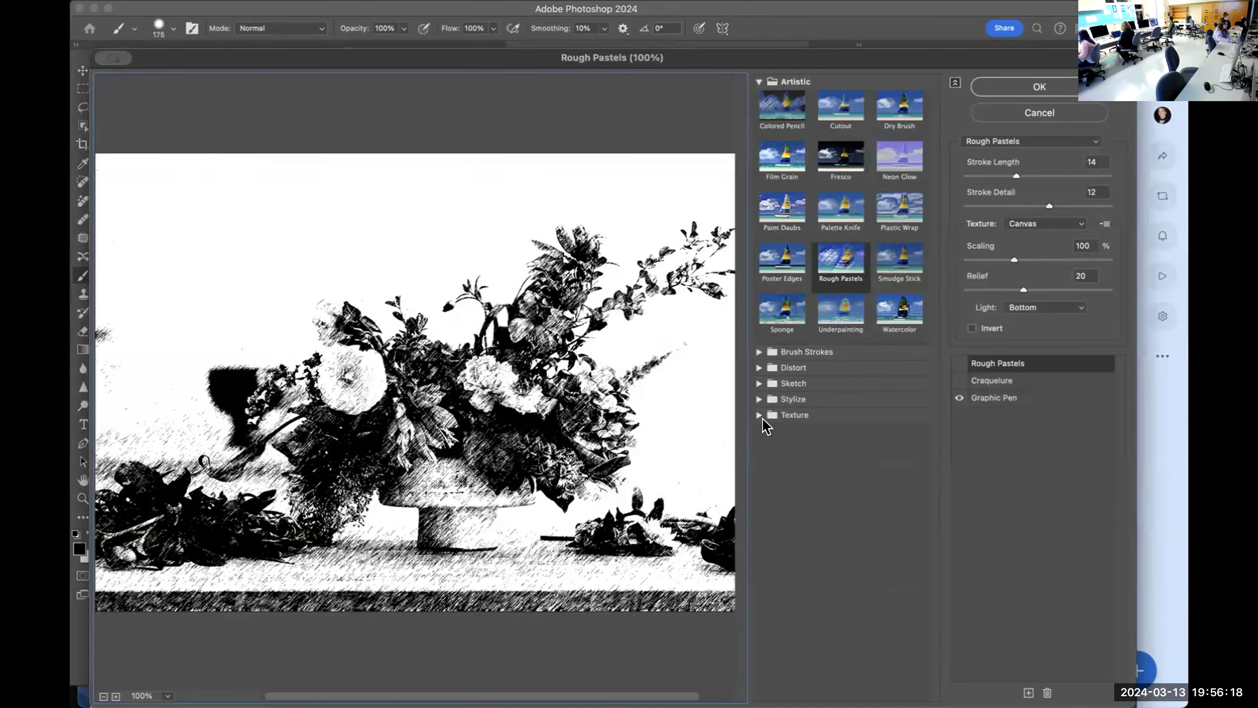
pyautogui.click(757, 399)
pyautogui.click(780, 425)
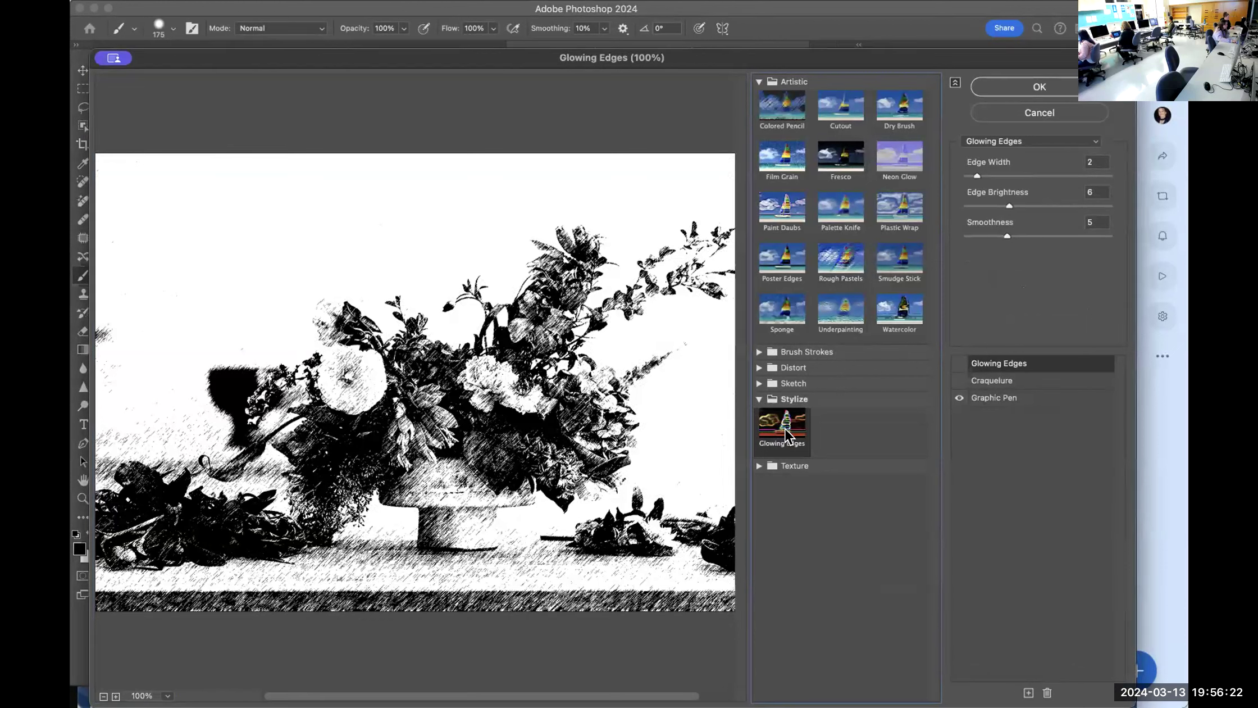
pyautogui.click(960, 364)
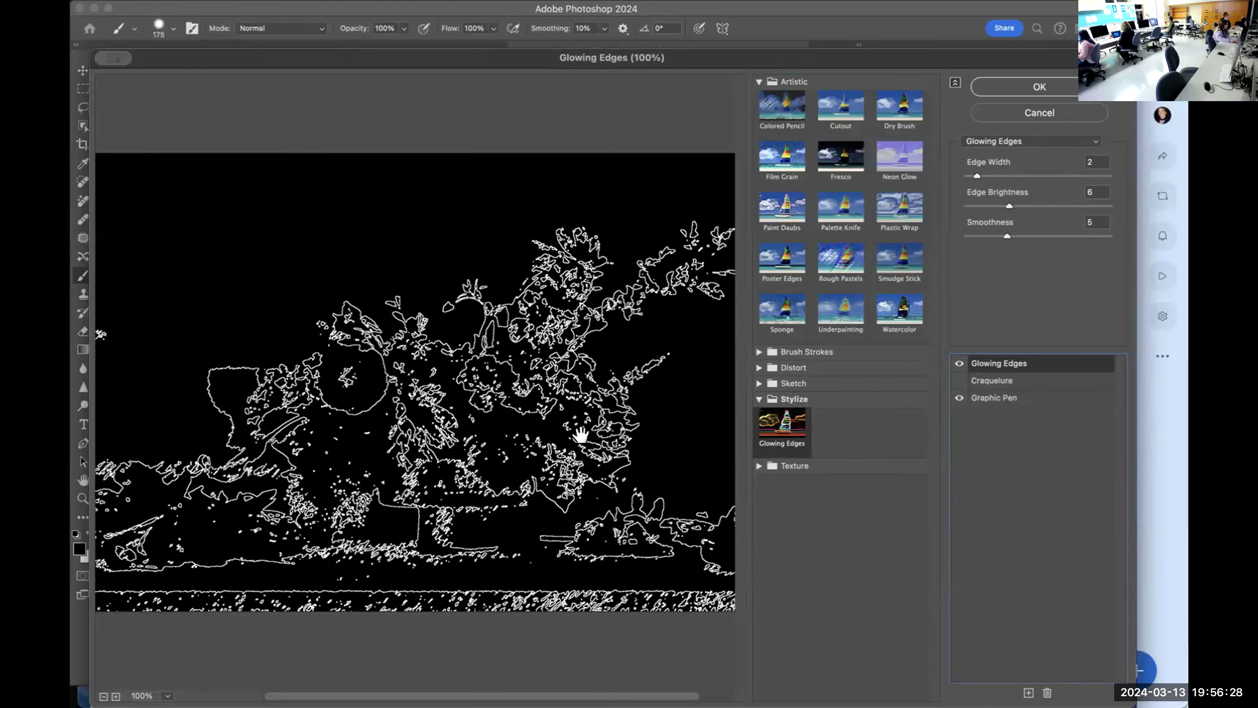
pyautogui.click(1039, 88)
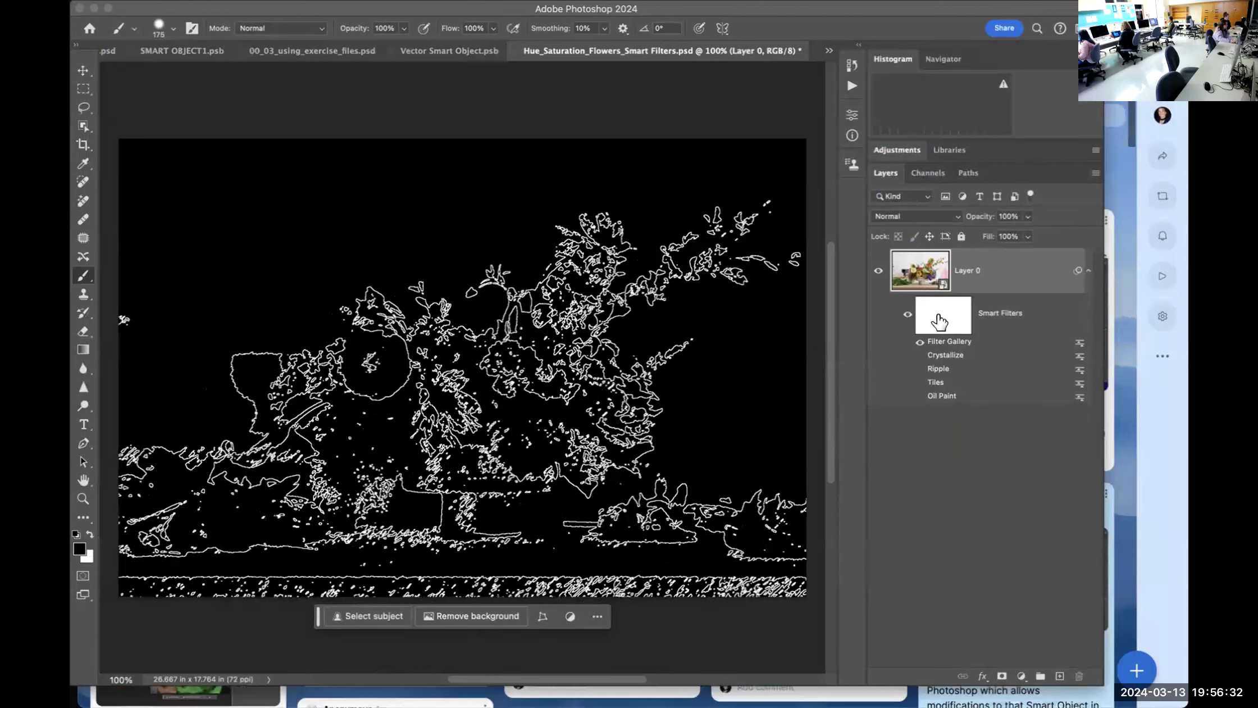
# Try a black brush stroke on the smart filters mask over the flower arrangement, and undo it
pyautogui.click(939, 316)
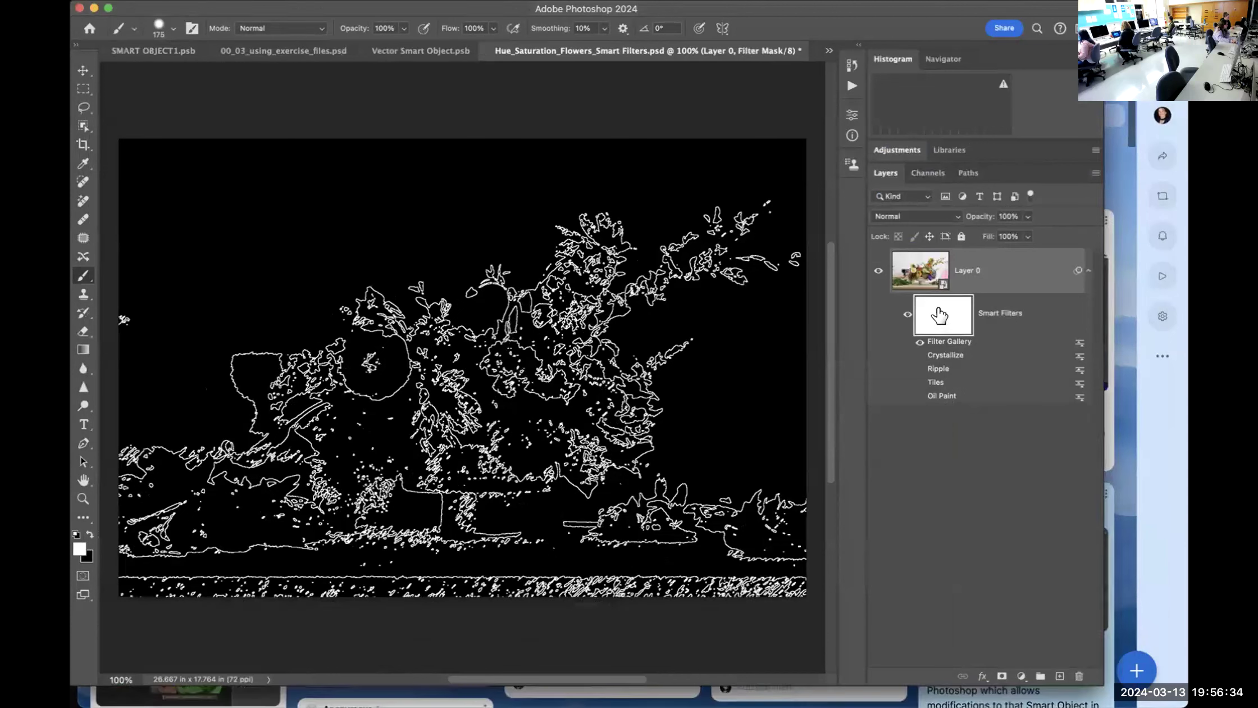
pyautogui.press('x')
pyautogui.moveTo(508, 375)
pyautogui.mouseDown()
pyautogui.moveTo(539, 382)
pyautogui.moveTo(556, 365)
pyautogui.moveTo(478, 348)
pyautogui.moveTo(472, 405)
pyautogui.mouseUp()
pyautogui.press('super+z')
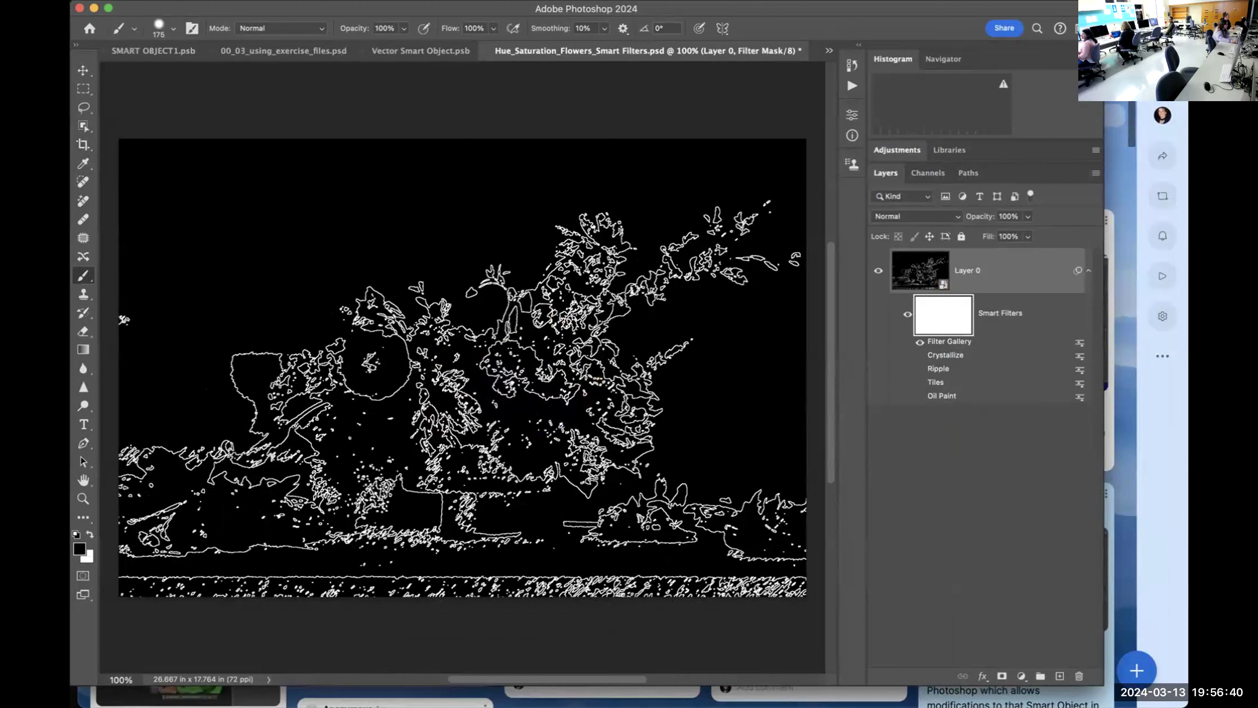
# Select Layer 0 itself with the Move tool active, and save Hue_Saturation_Flowers_Smart Filters.psd
pyautogui.click(916, 271)
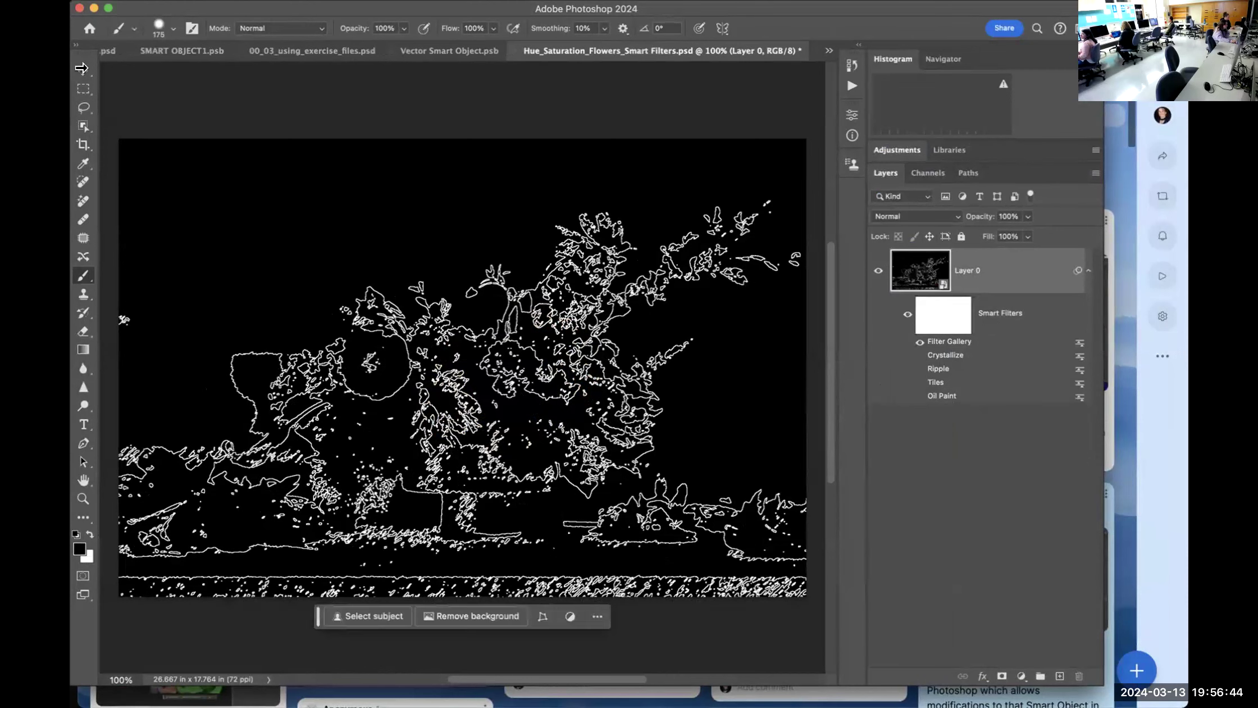
pyautogui.press('v')
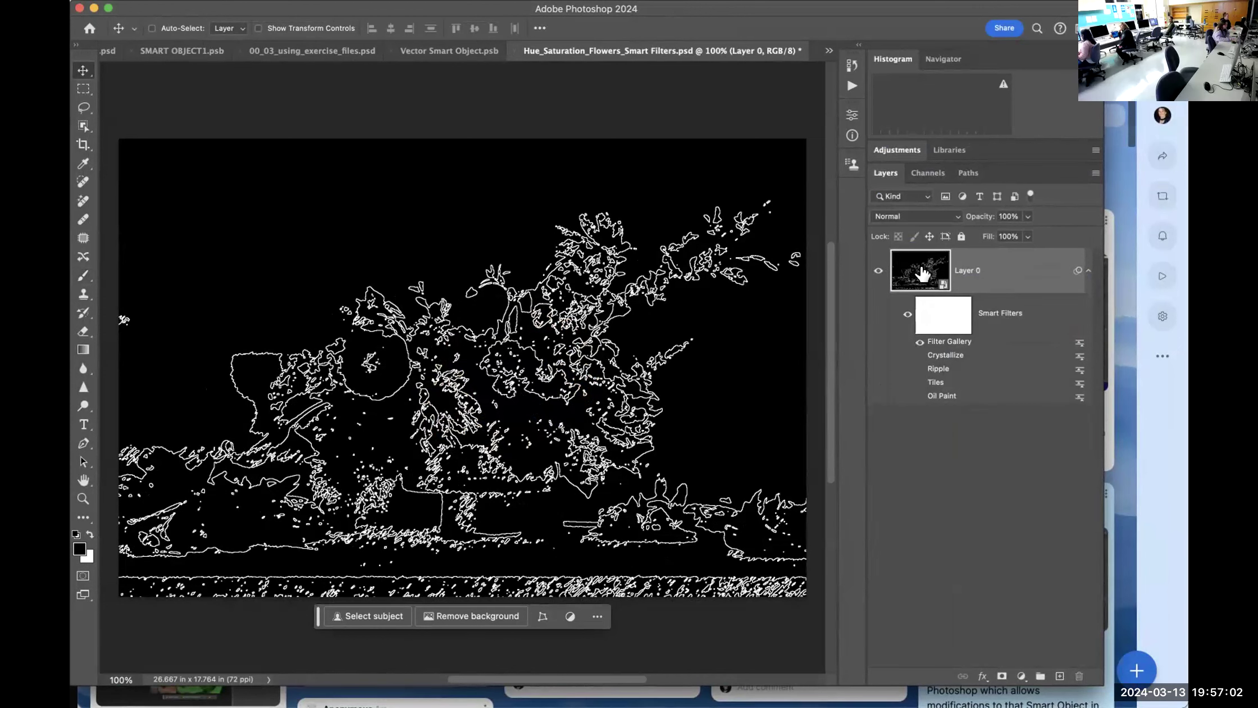
pyautogui.click(109, 50)
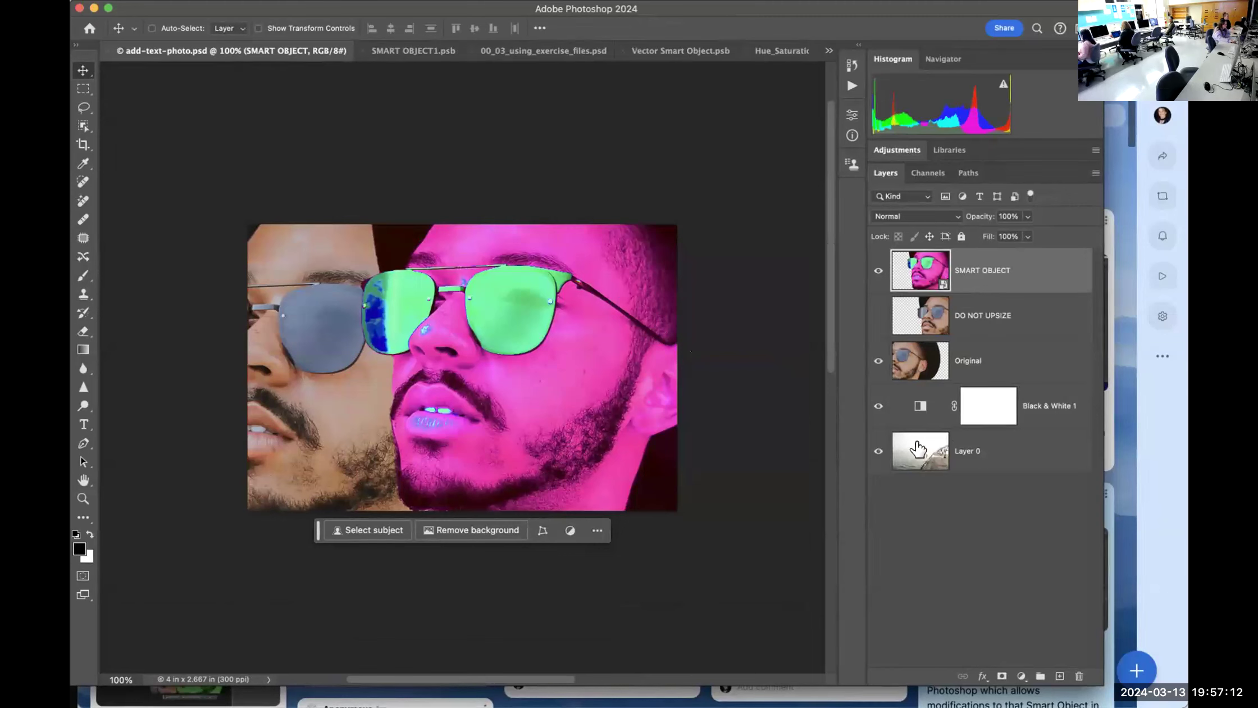
pyautogui.click(783, 52)
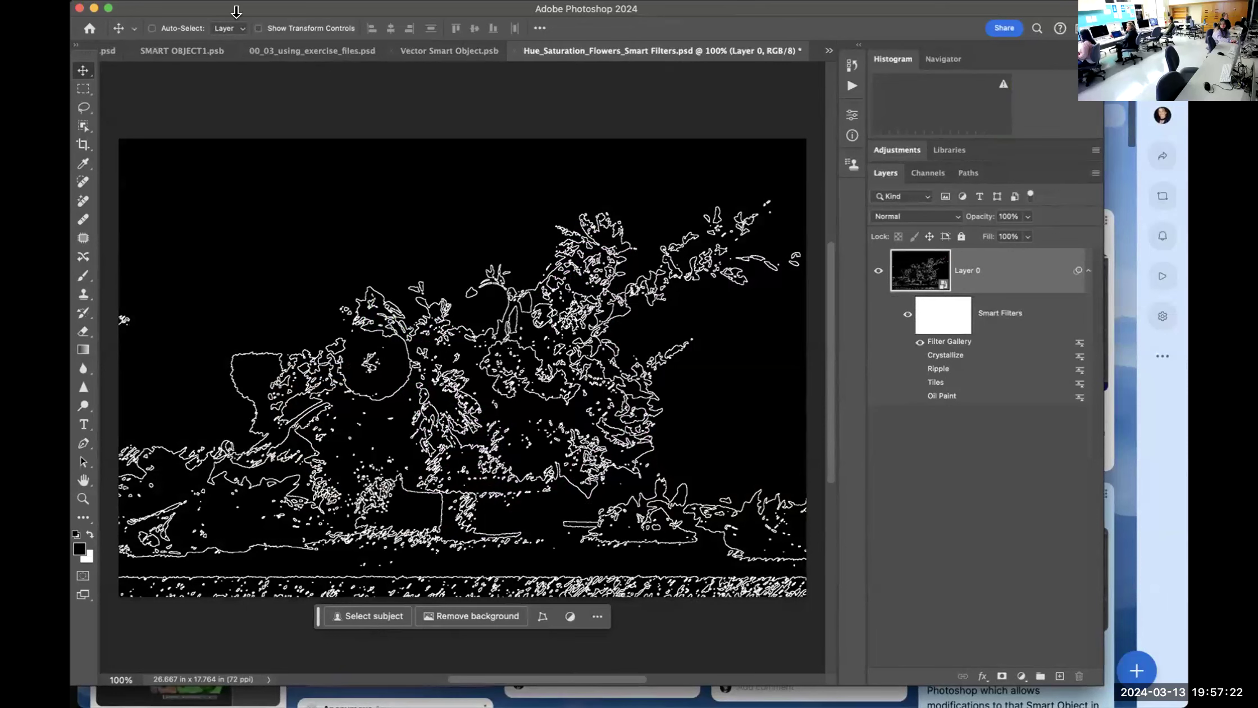
pyautogui.click(198, 0)
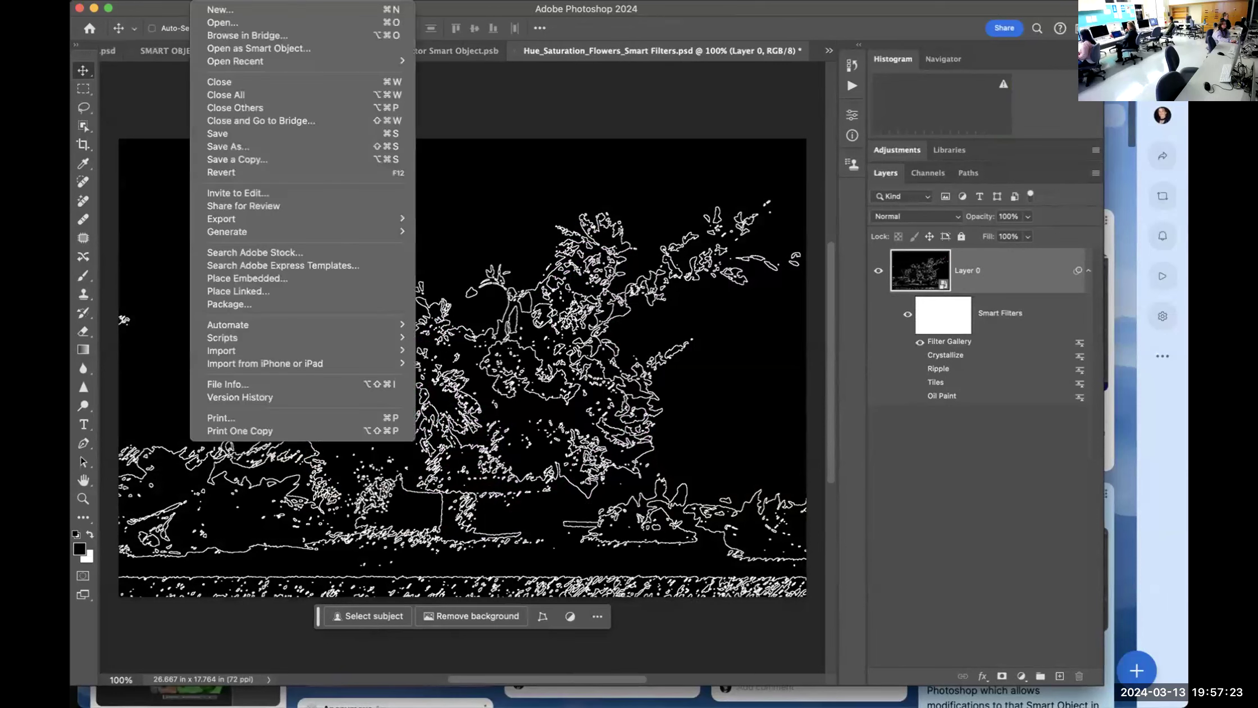
pyautogui.click(223, 133)
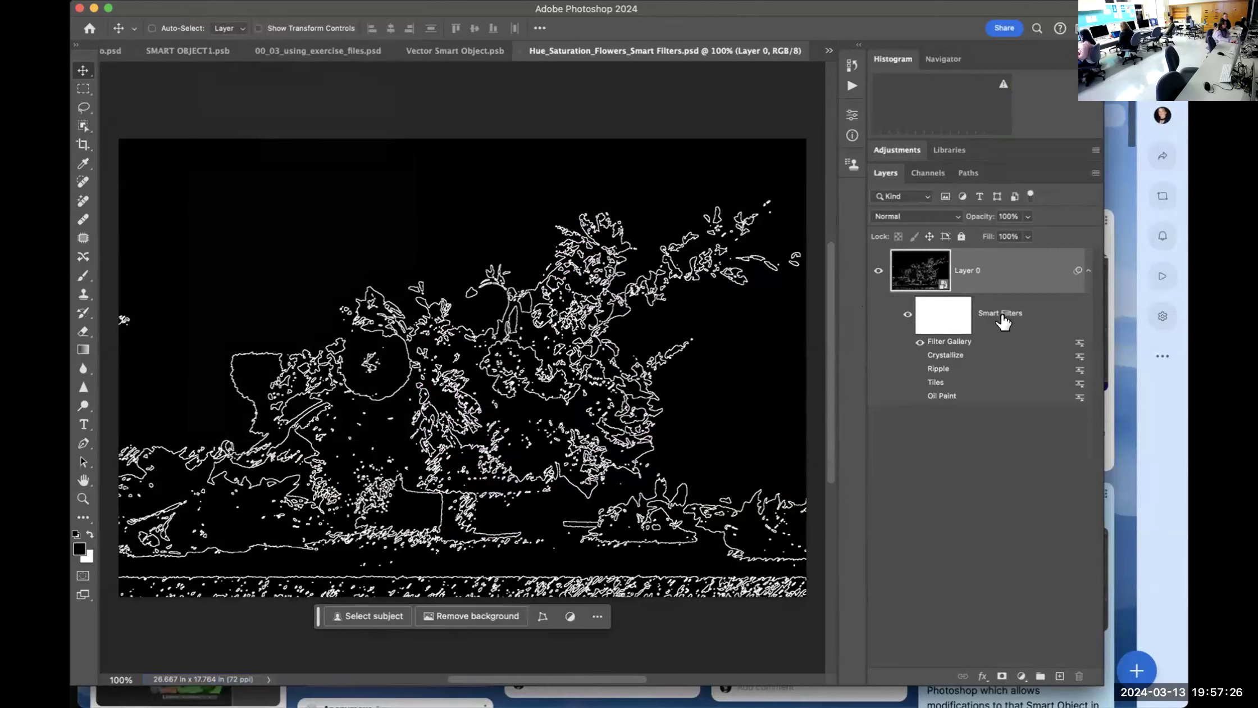
# Show the Crystallize, Ripple, Tiles and Oil Paint smart filters on Layer 0, and hide all four again
pyautogui.click(919, 356)
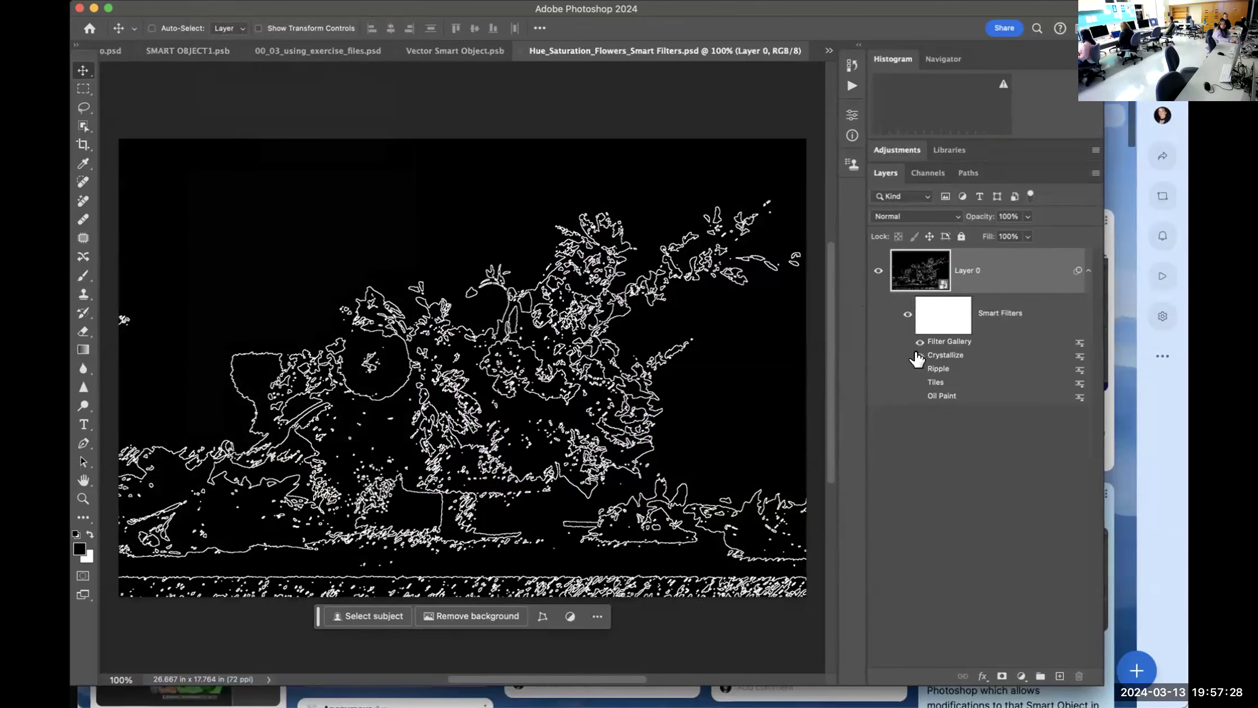
pyautogui.click(920, 369)
pyautogui.click(919, 383)
pyautogui.click(920, 397)
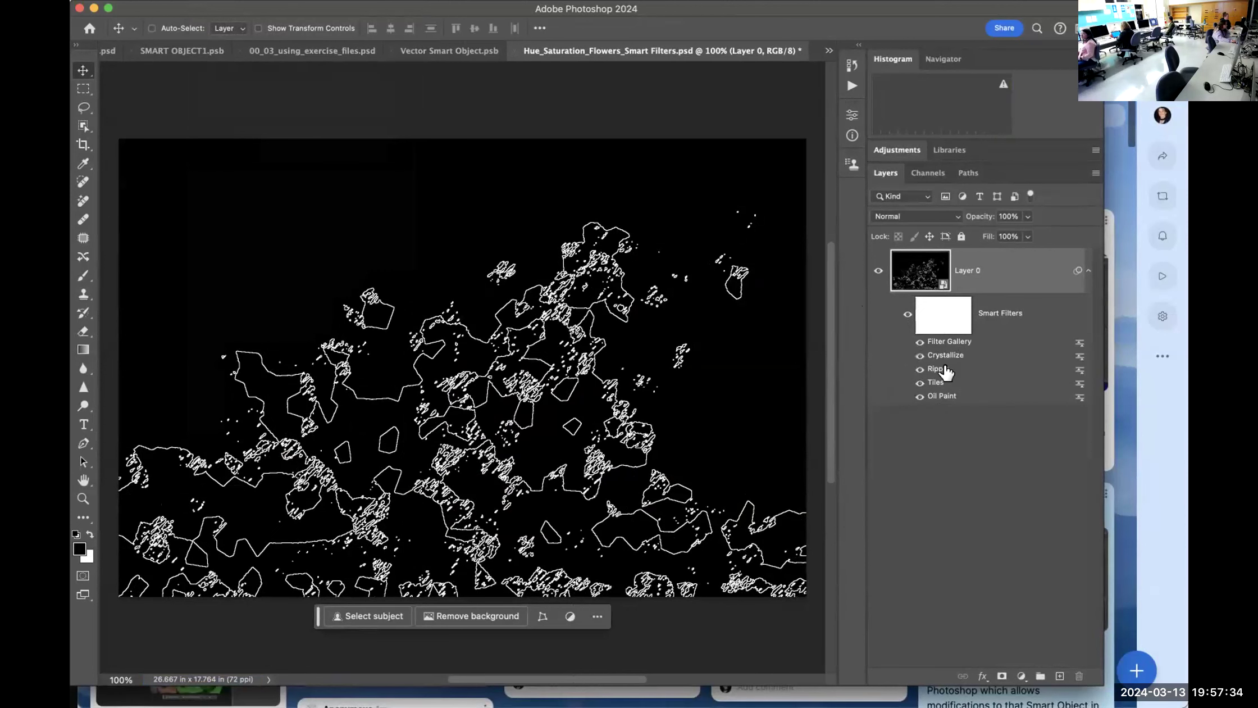
pyautogui.moveTo(918, 400); pyautogui.dragTo(919, 355)
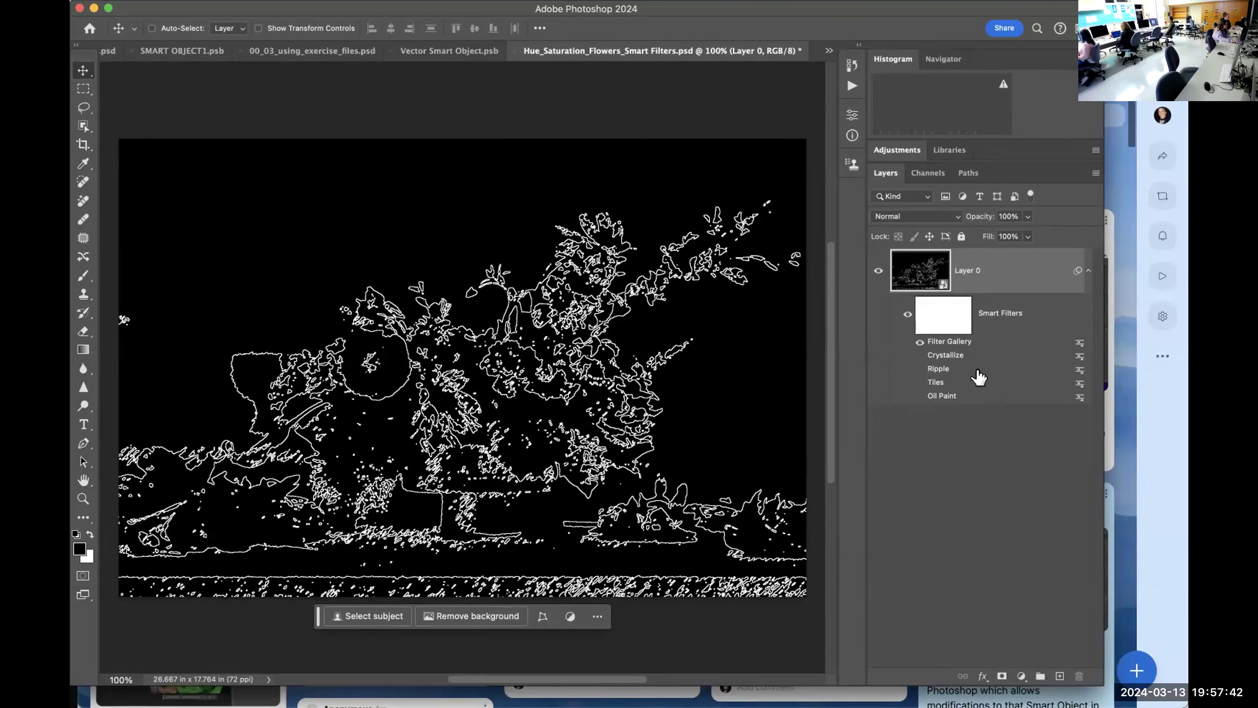
# Show the Ripple smart filter on Layer 0 and delete it from the filter list
pyautogui.click(919, 369)
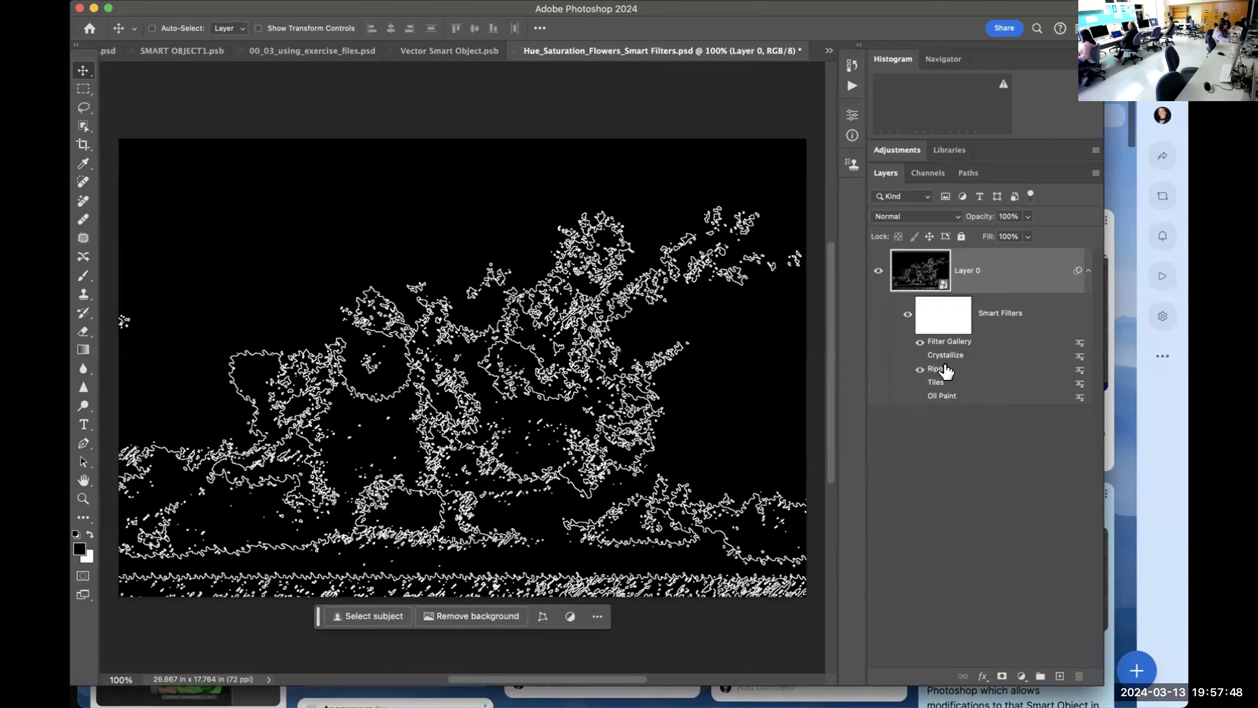
pyautogui.rightClick(947, 364)
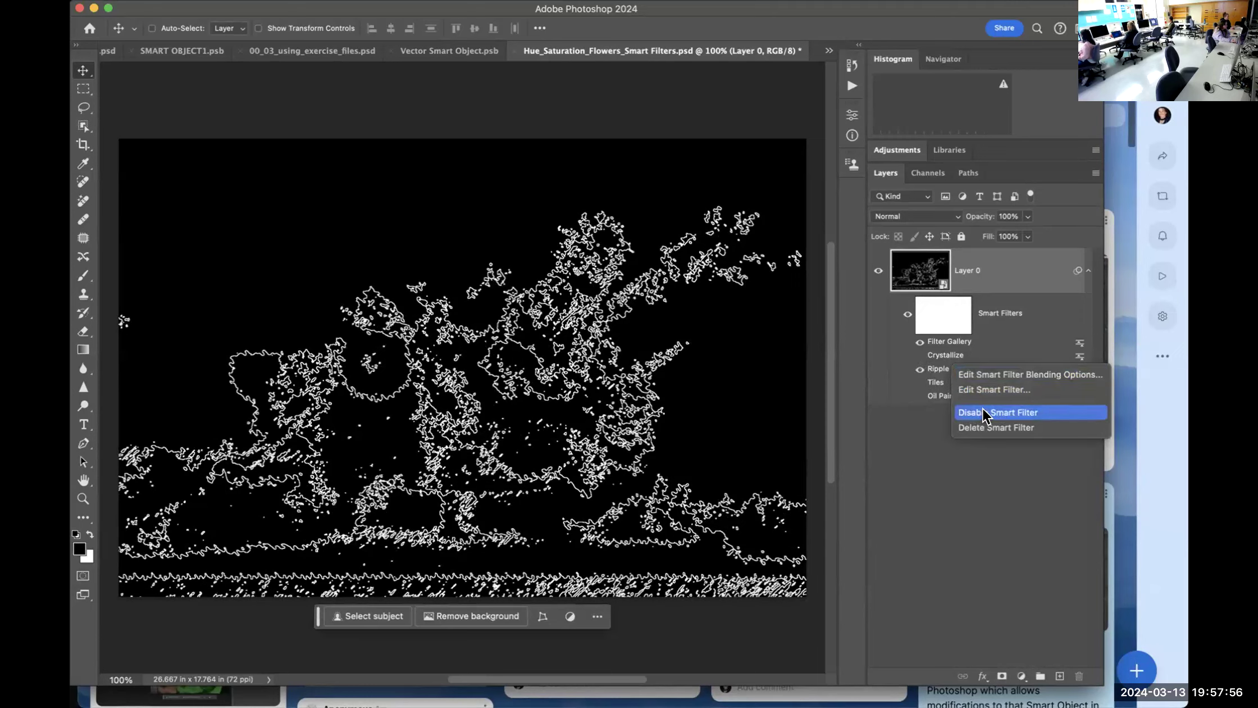
pyautogui.click(1004, 429)
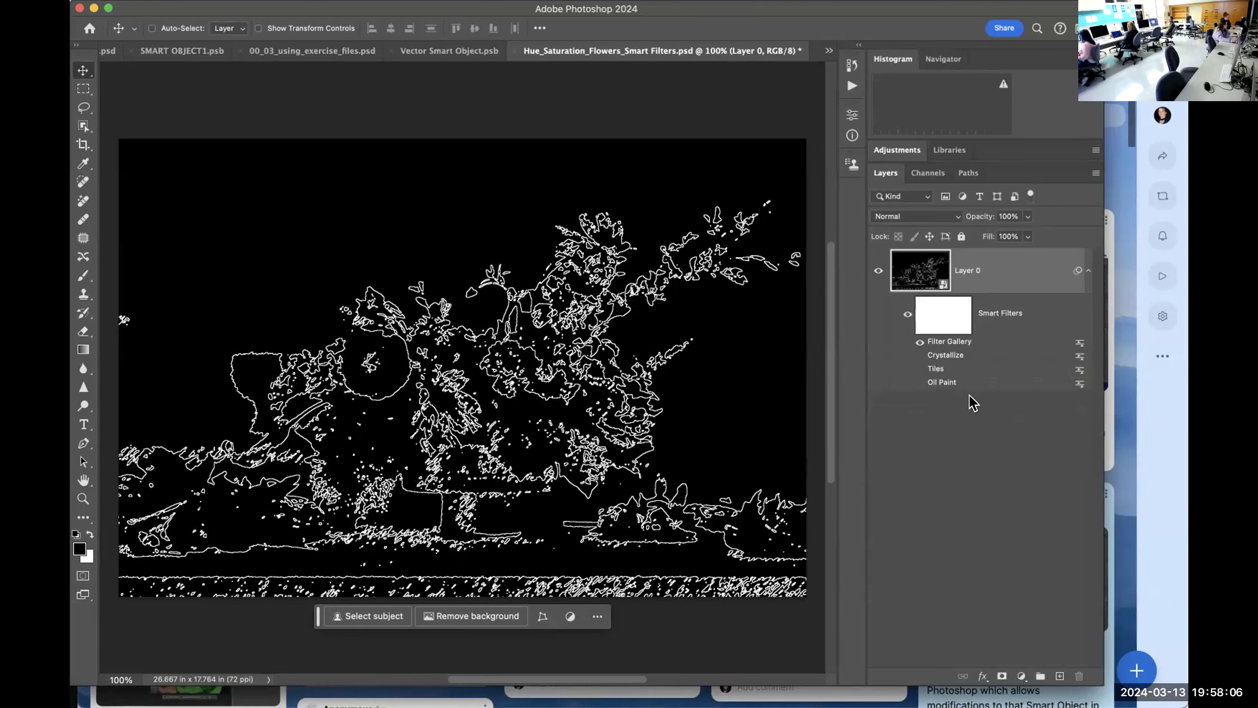
# Reopen the Filter Gallery smart filter to review its stacked effect layers and Glowing Edges settings, and close it without changes
pyautogui.doubleClick(942, 342)
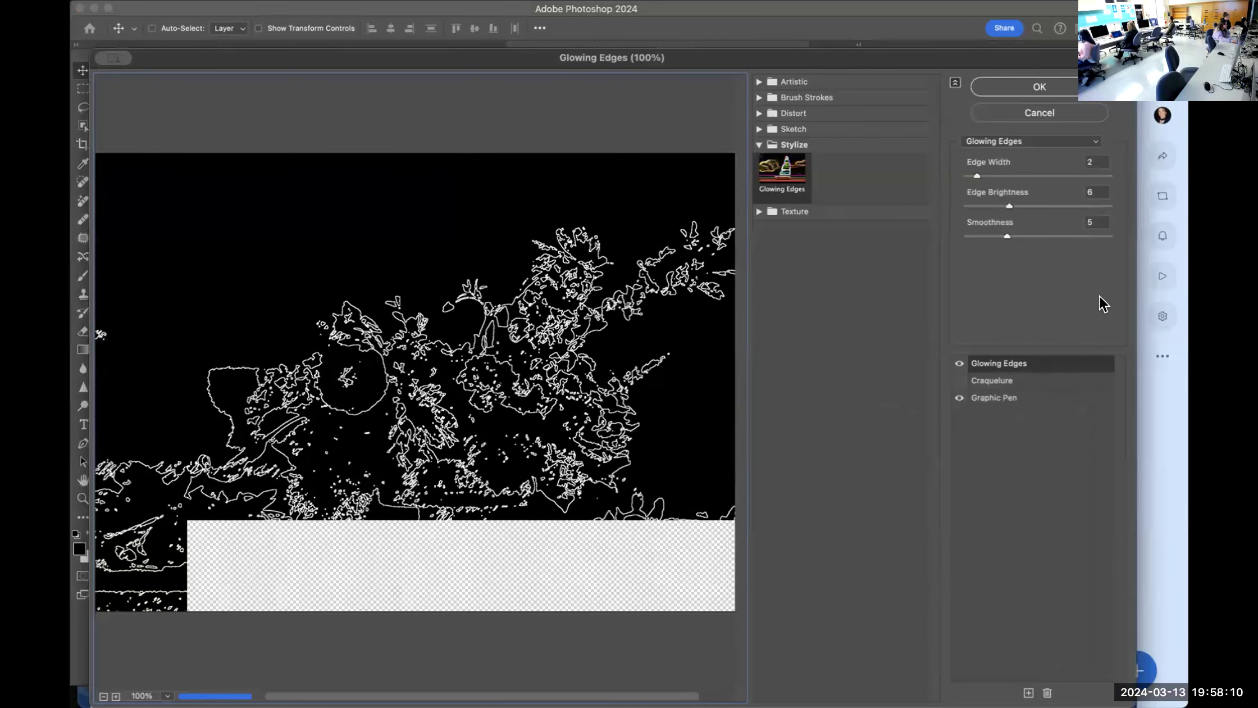
pyautogui.click(1038, 89)
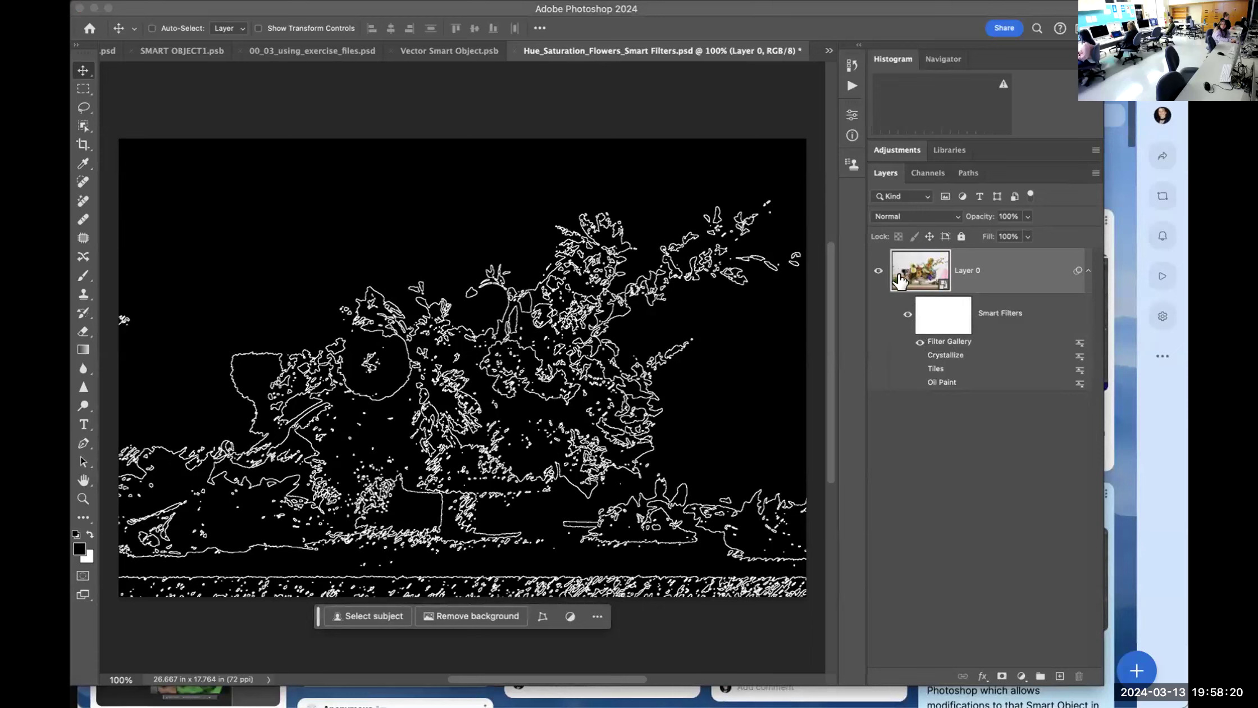
pyautogui.doubleClick(946, 340)
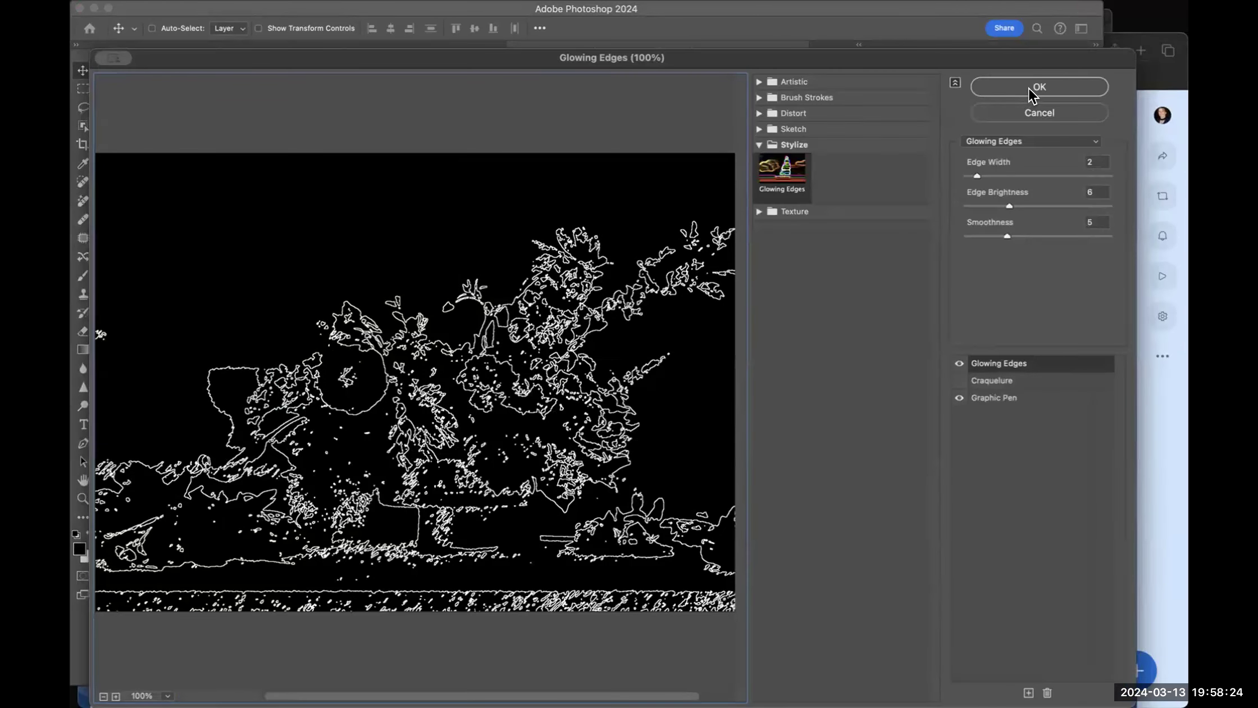
pyautogui.click(1028, 89)
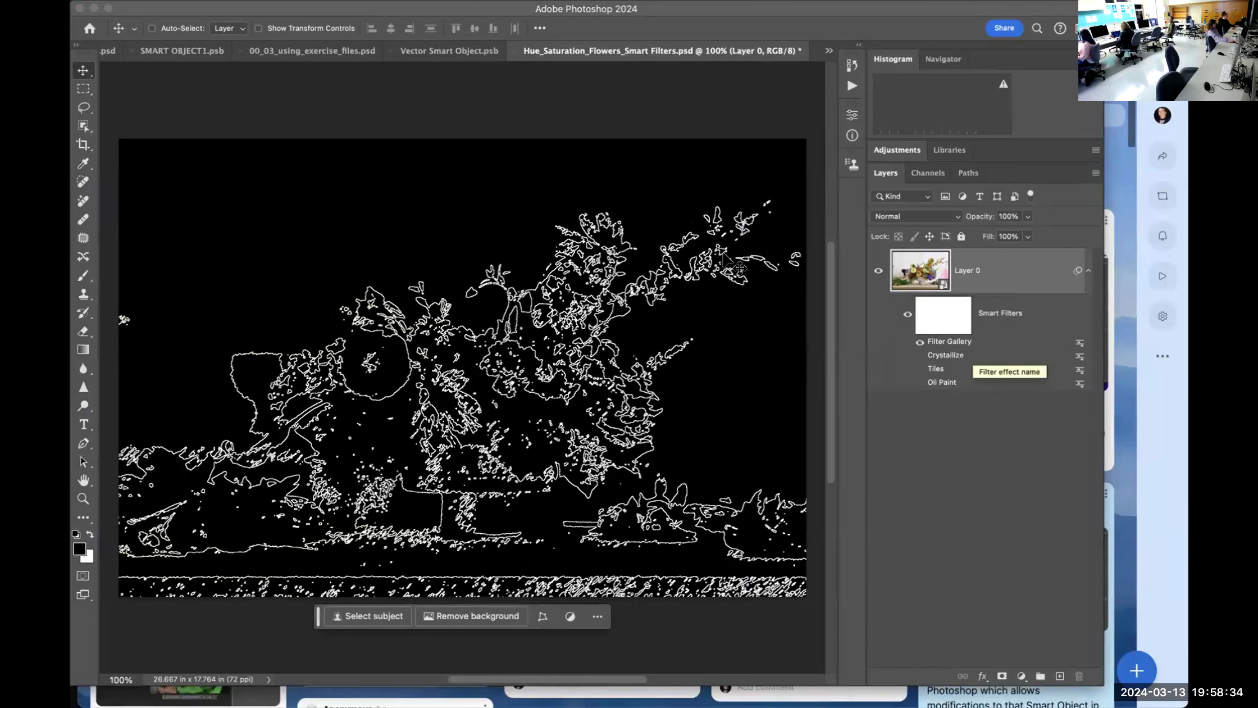
# Save the flower document and deselect Layer 0
pyautogui.click(205, 1)
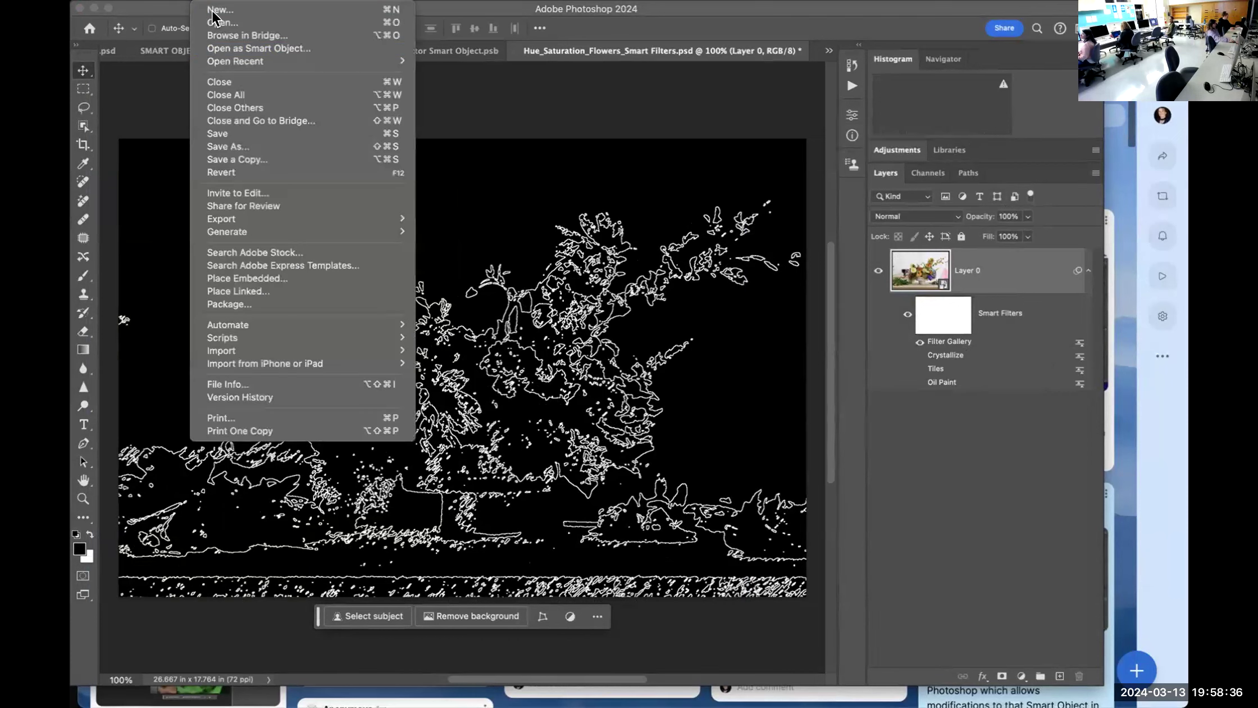
pyautogui.click(228, 133)
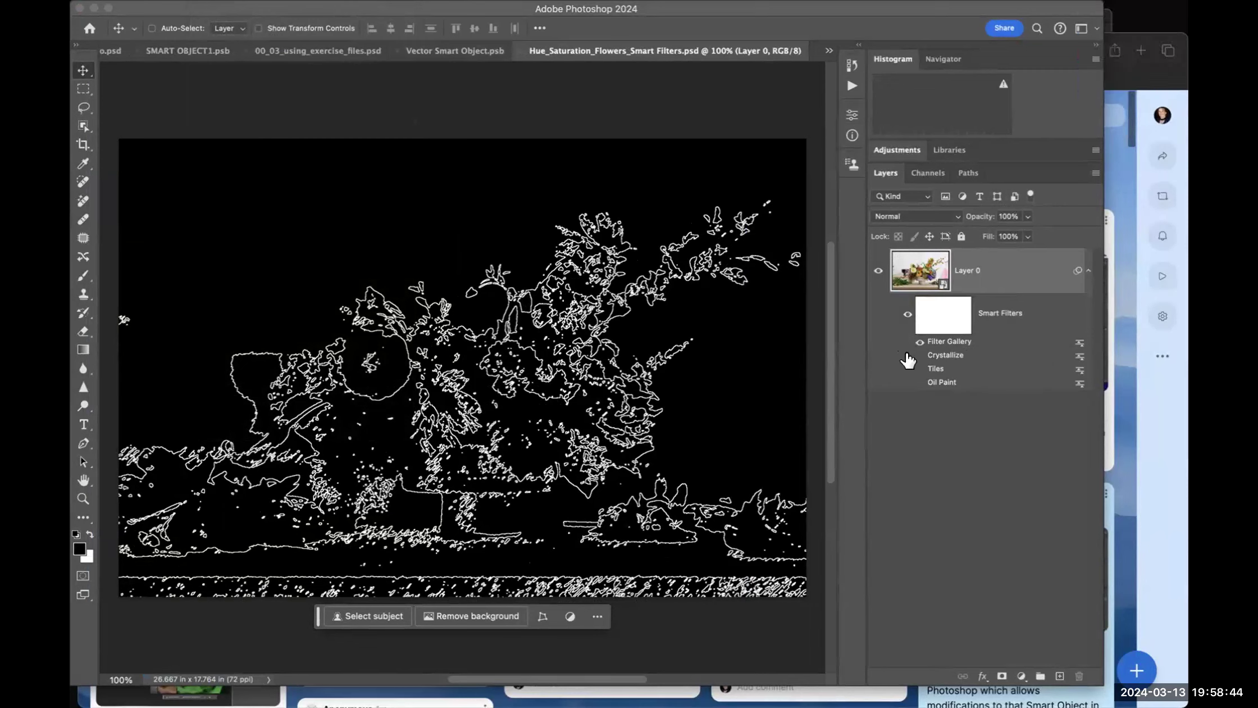
pyautogui.click(857, 337)
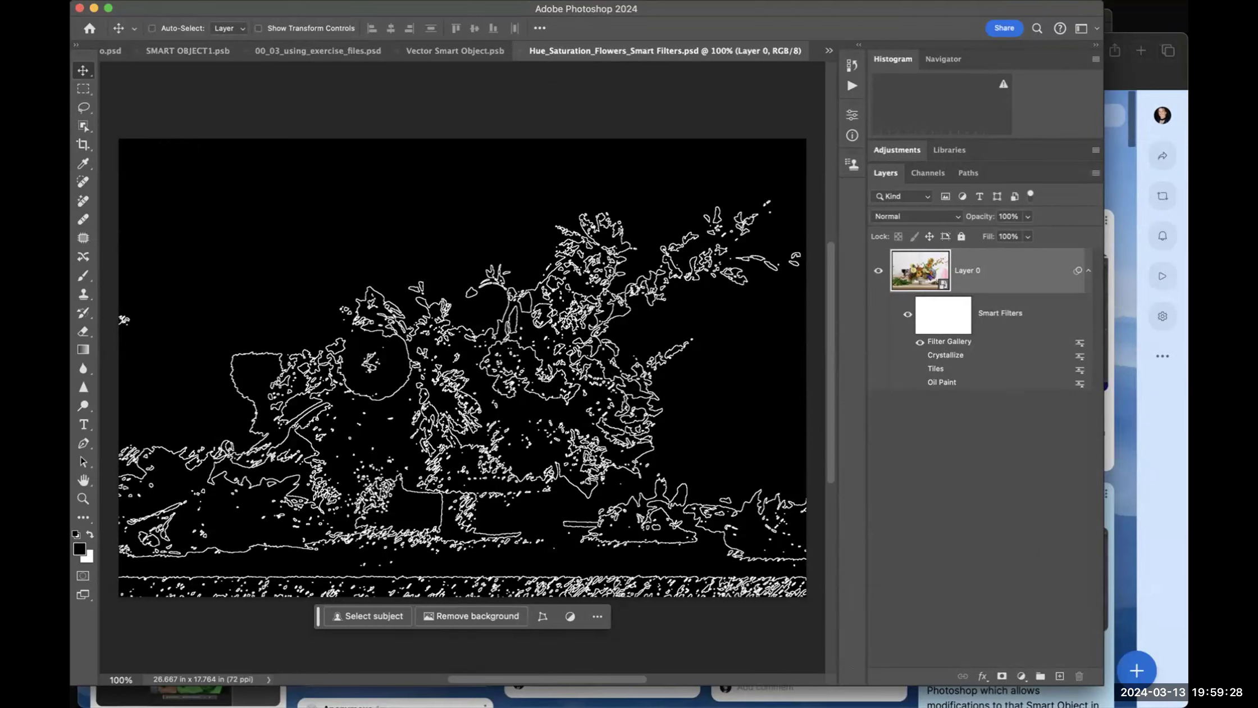
pyautogui.click(993, 446)
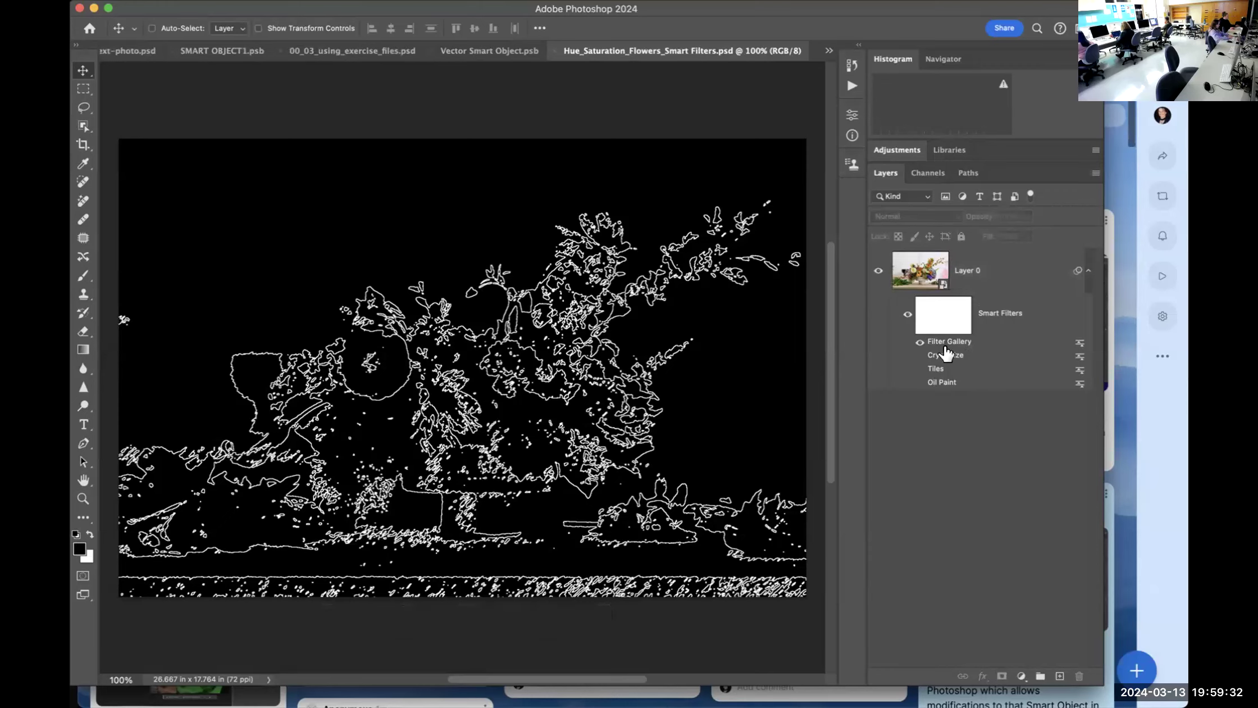
# Switch to Padlet and draft a post with the author's name as subject and "Smart Filters-convert to smart filters so the effects remain editable - nondestructive time"
pyautogui.click(1136, 671)
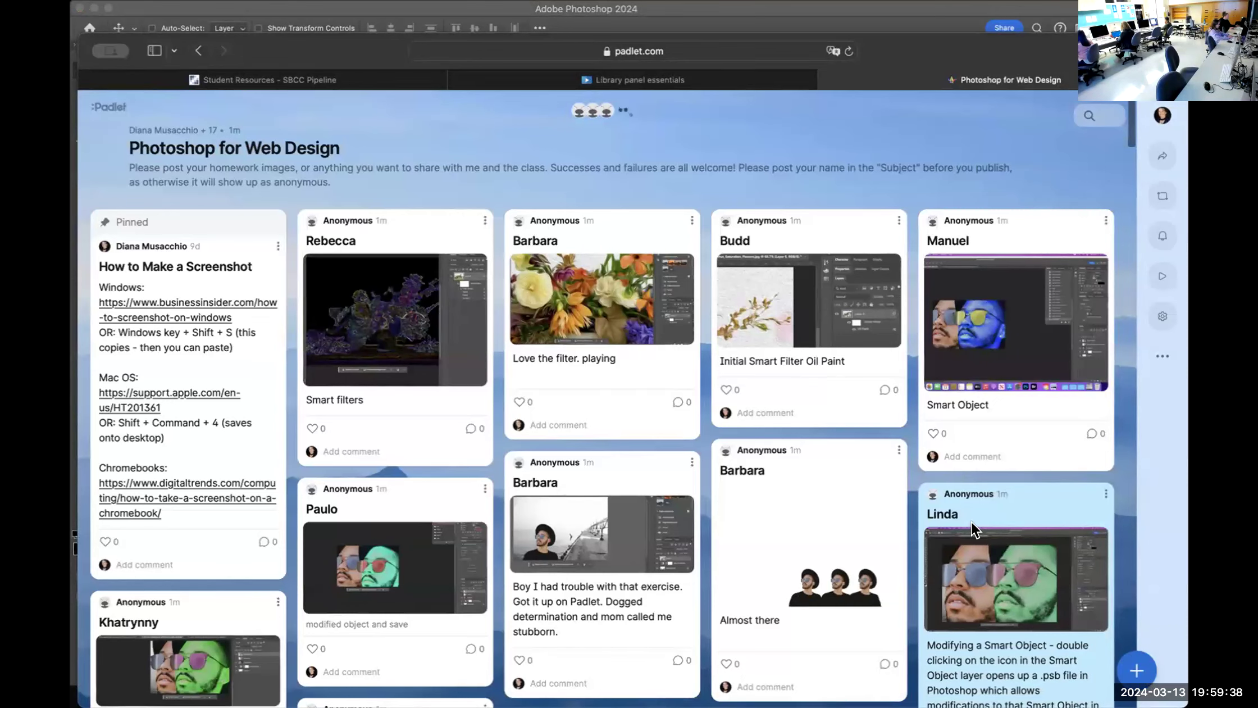
pyautogui.click(1134, 669)
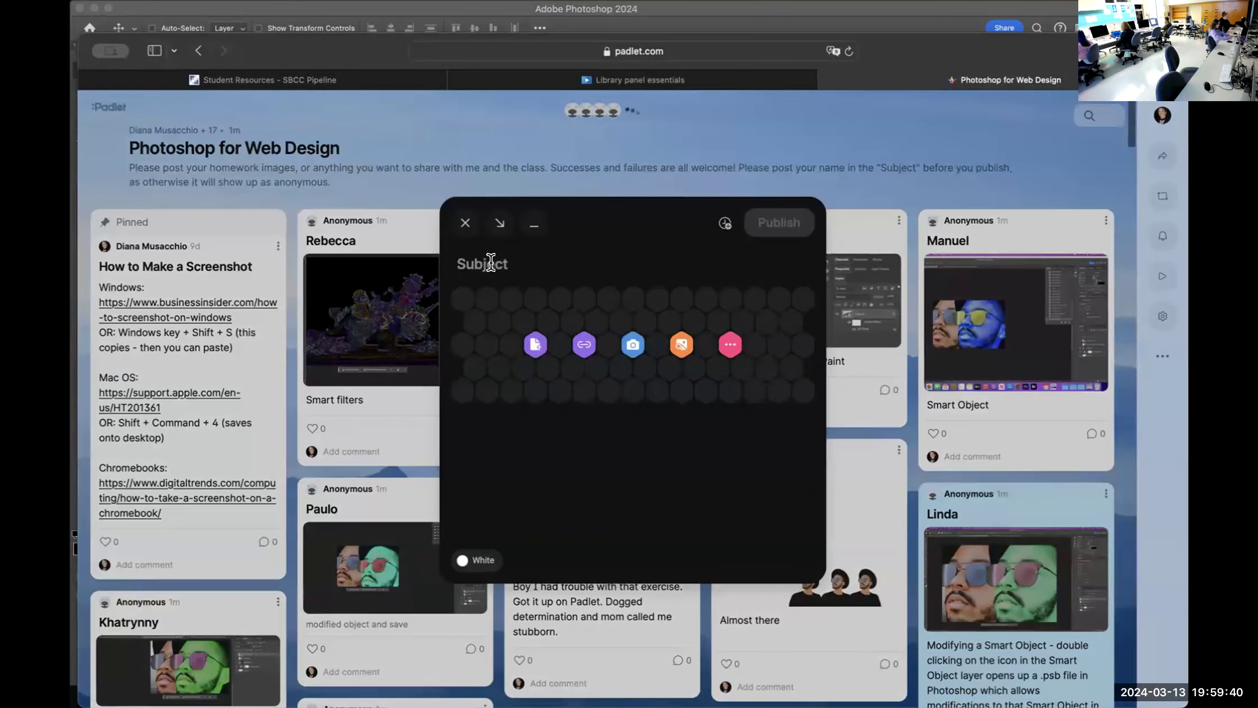
pyautogui.write('Diana')
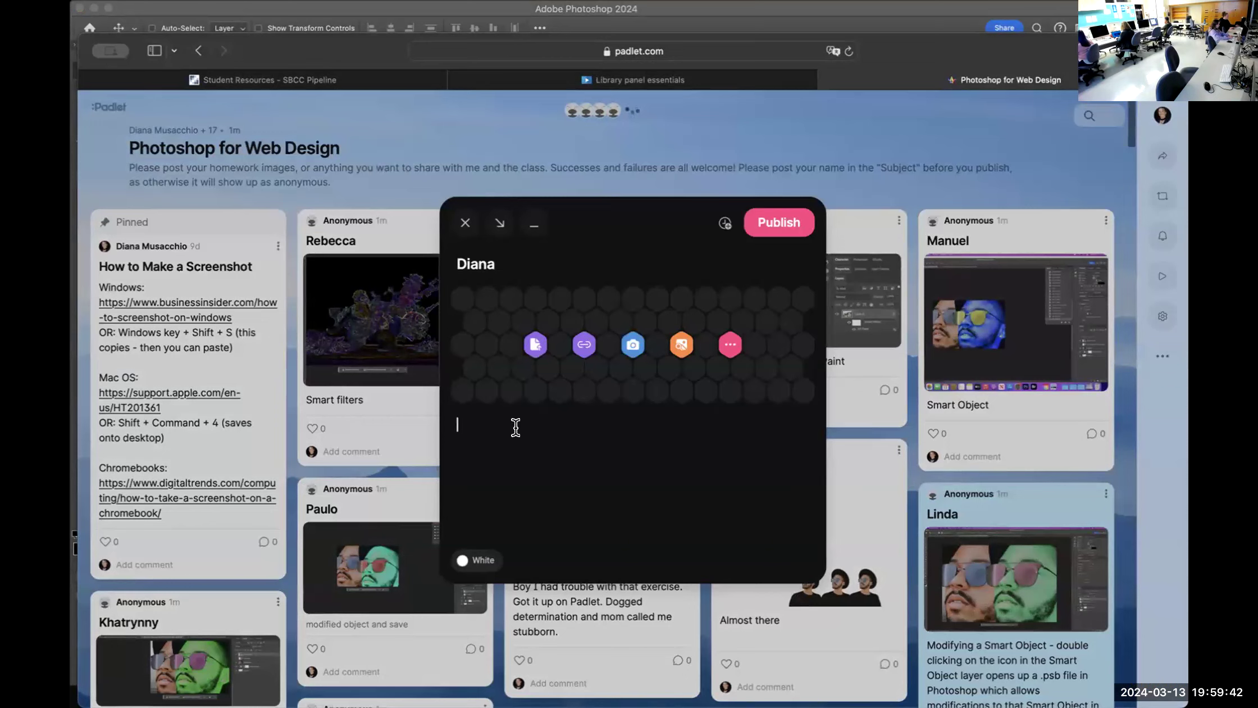
pyautogui.write('Smart FIlters-convert to smart filters so')
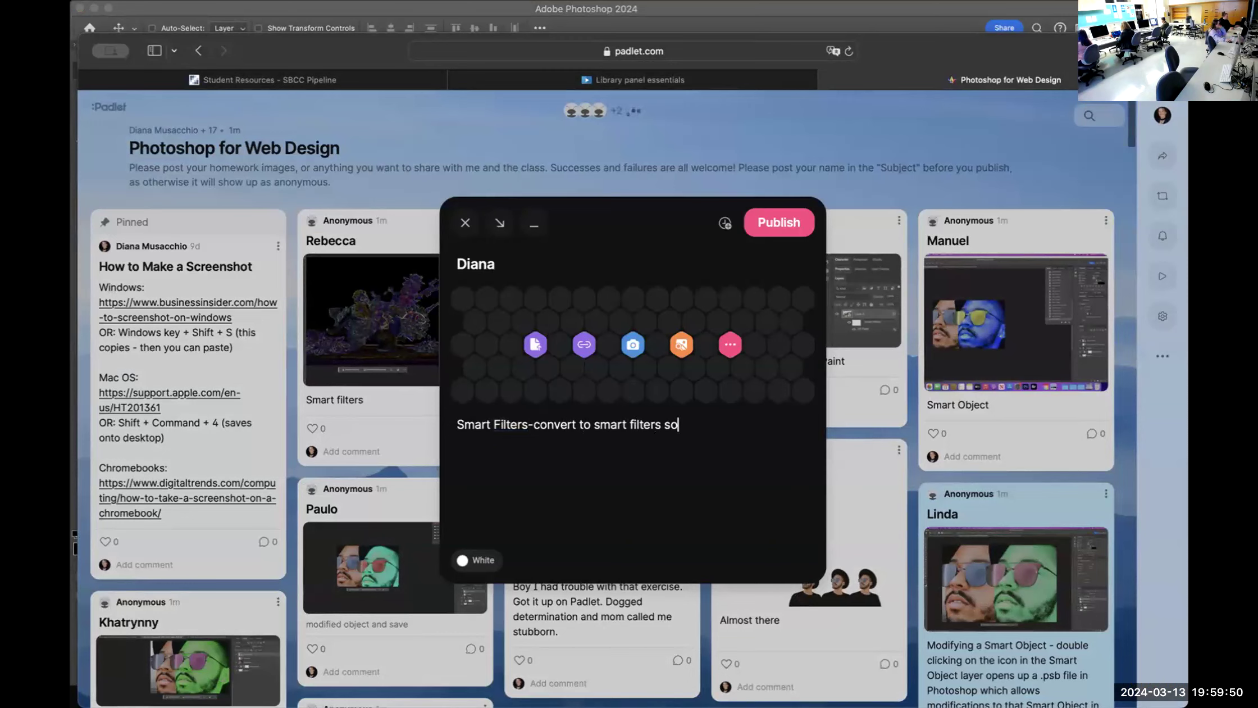
pyautogui.write(' the effects remain editable')
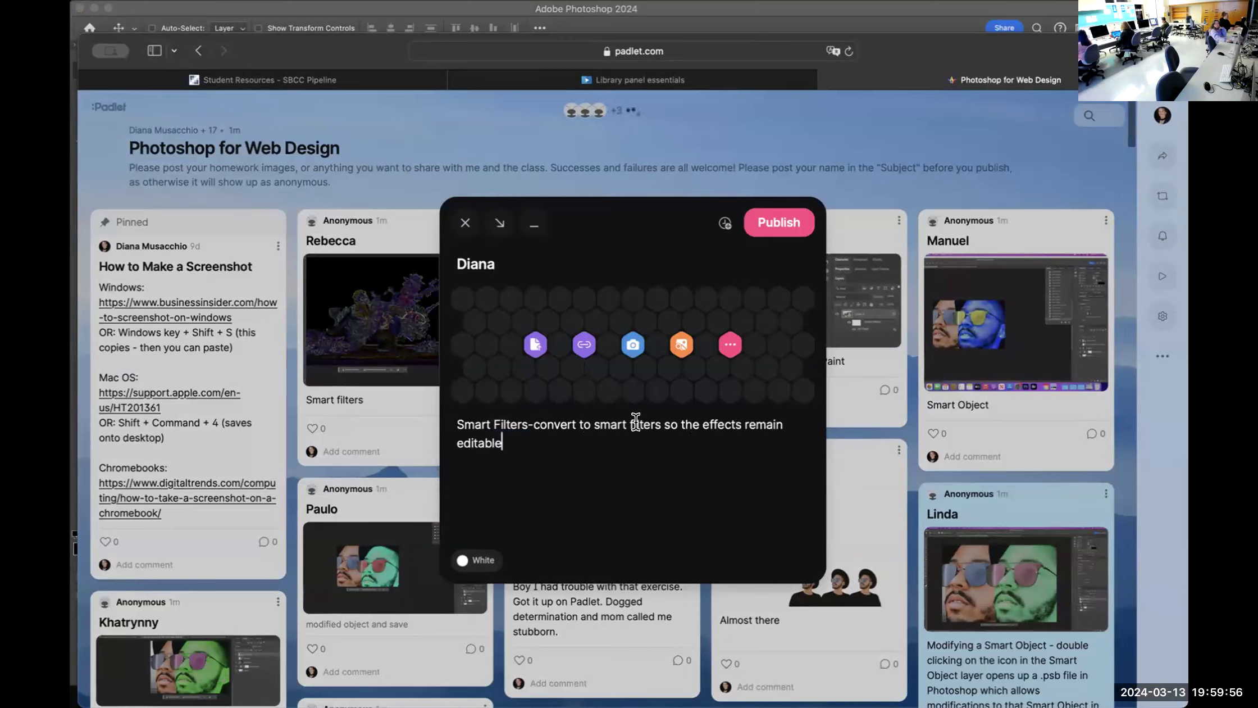
pyautogui.write(' - nondestructive tive')
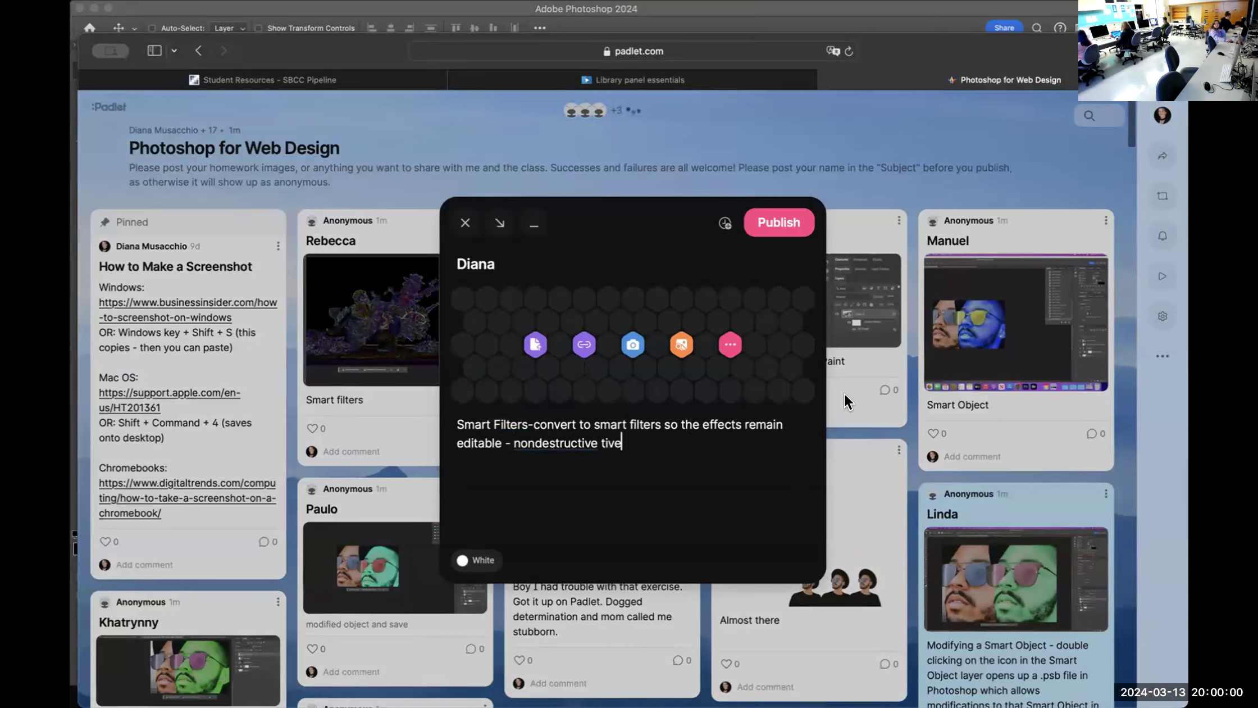
# Attach the screenshot of the filtered flower image to the Padlet post and publish it
pyautogui.click(533, 345)
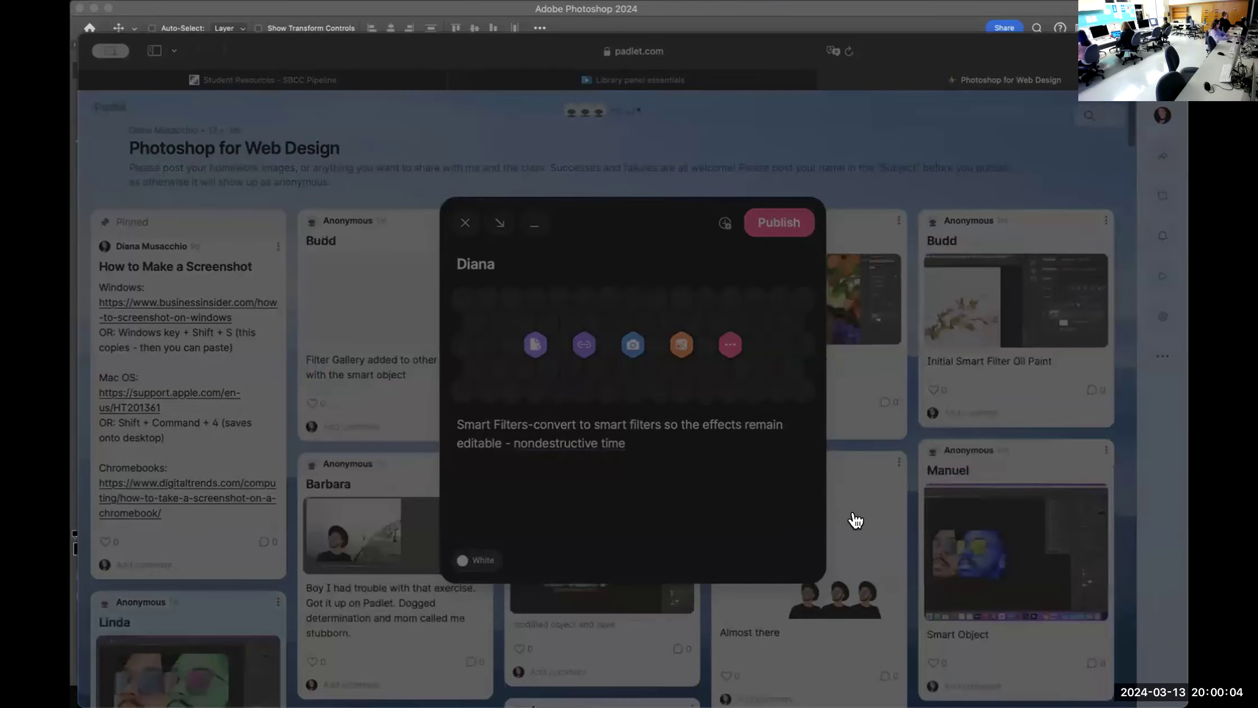
pyautogui.click(872, 513)
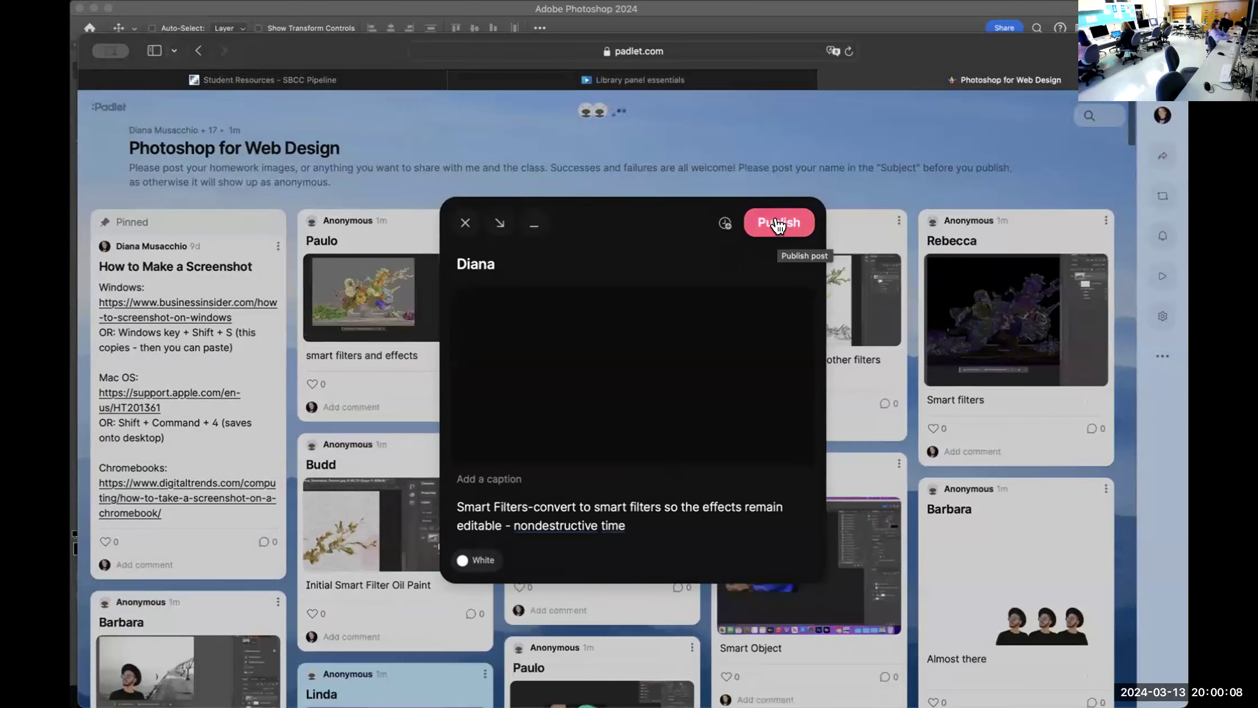
pyautogui.click(774, 225)
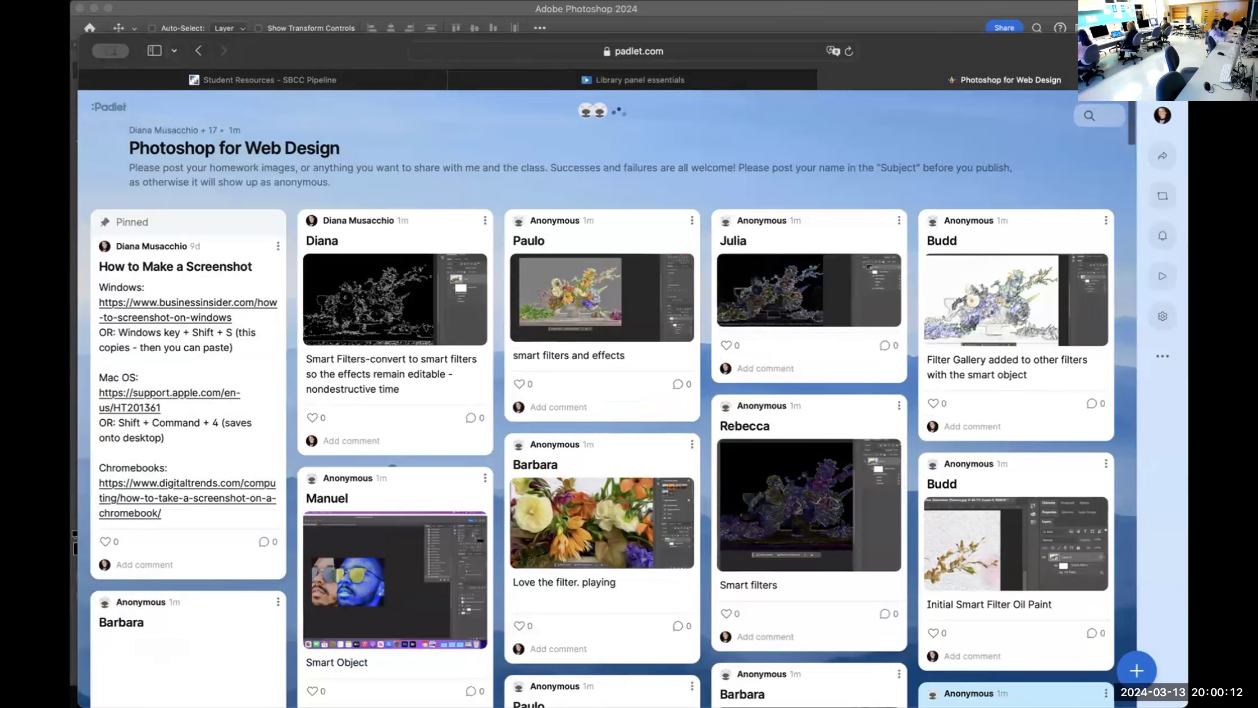
# Switch back to Photoshop and look through the open documents, including add-text-photo.psd, Vector Smart Object.psb and 00_03_using_exercise_files.psd
pyautogui.press('super+Tab')
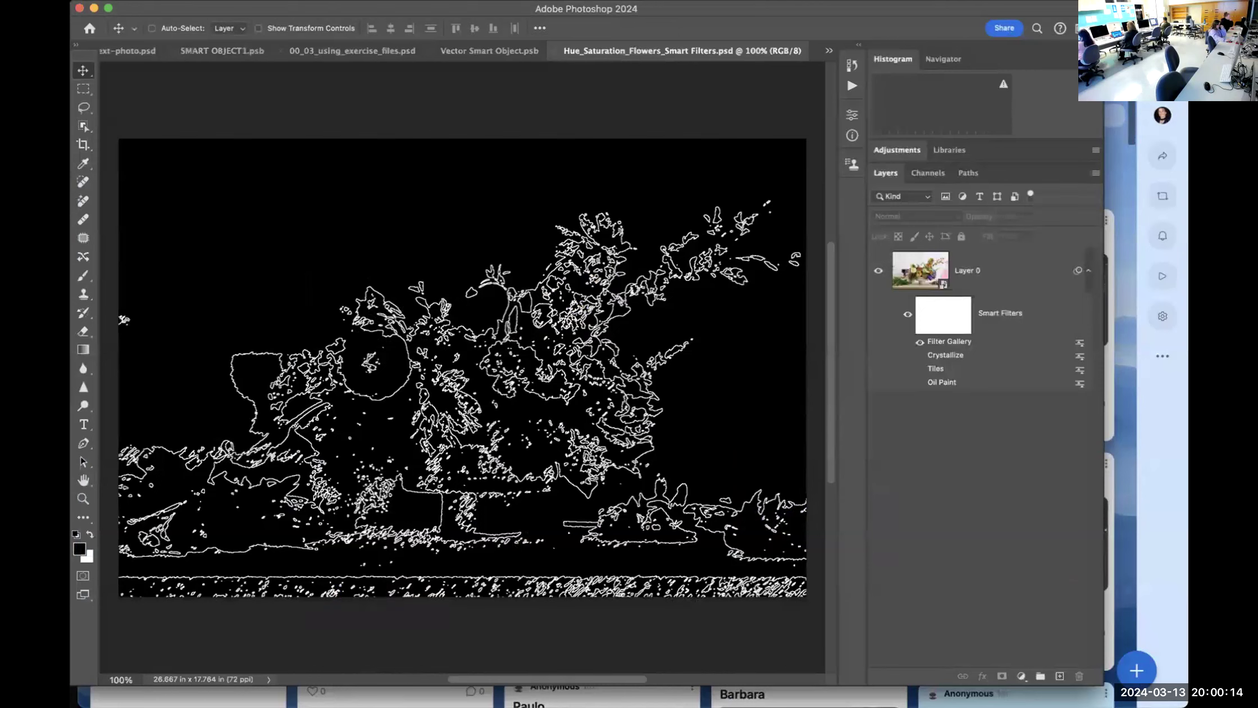
pyautogui.click(556, 49)
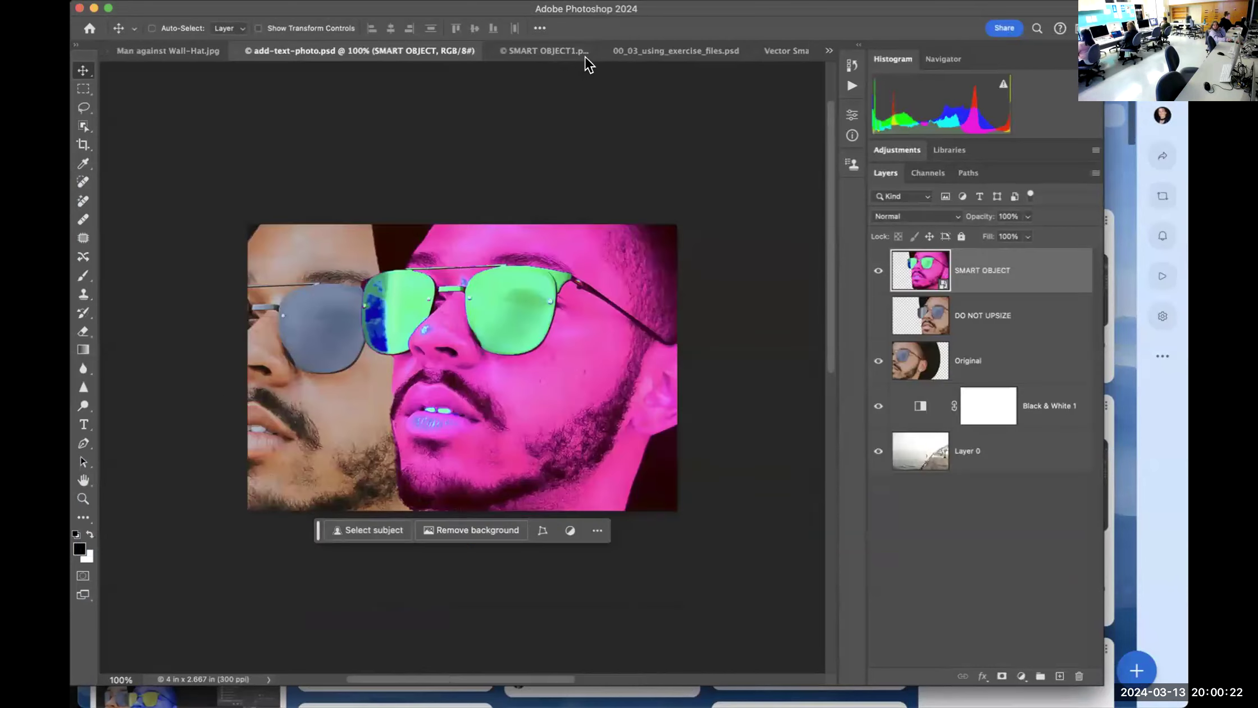
pyautogui.click(784, 50)
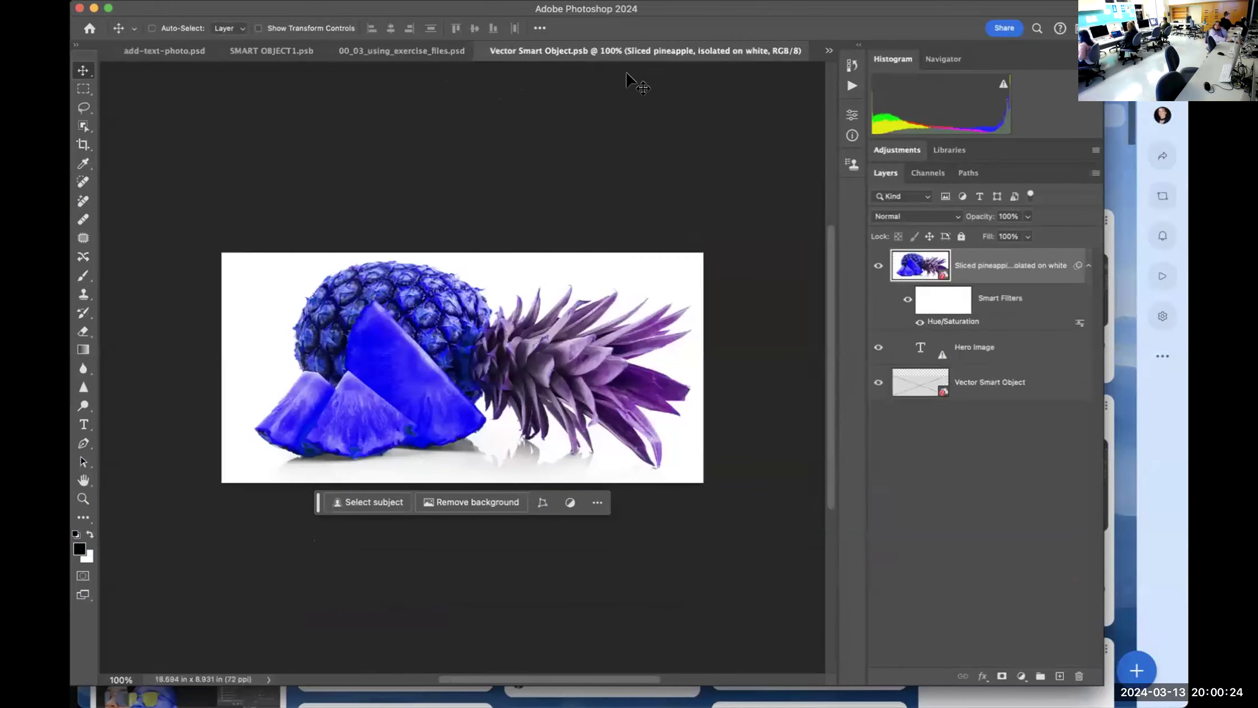
pyautogui.click(481, 50)
pyautogui.click(706, 53)
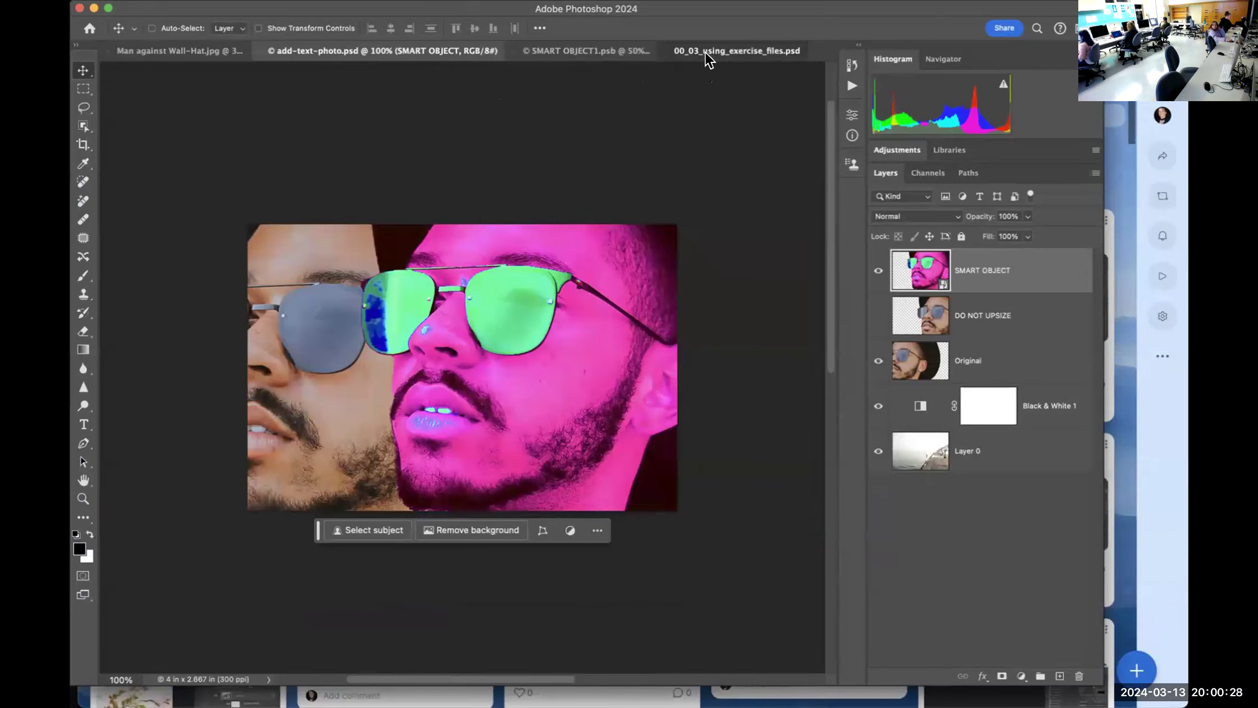
# Close 00_03_using_exercise_files.psd without saving its changes, and look at SMART OBJECT1.psb and Man against Wall-Hat.jpg
pyautogui.click(565, 51)
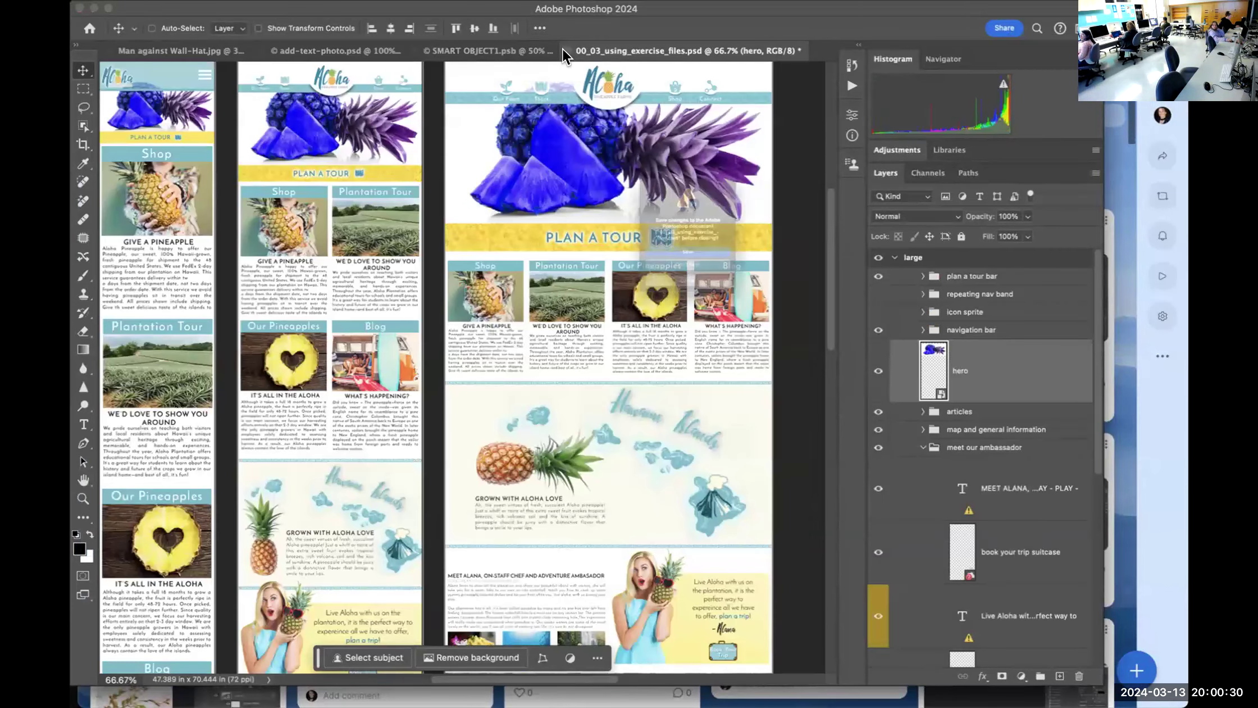
pyautogui.click(701, 298)
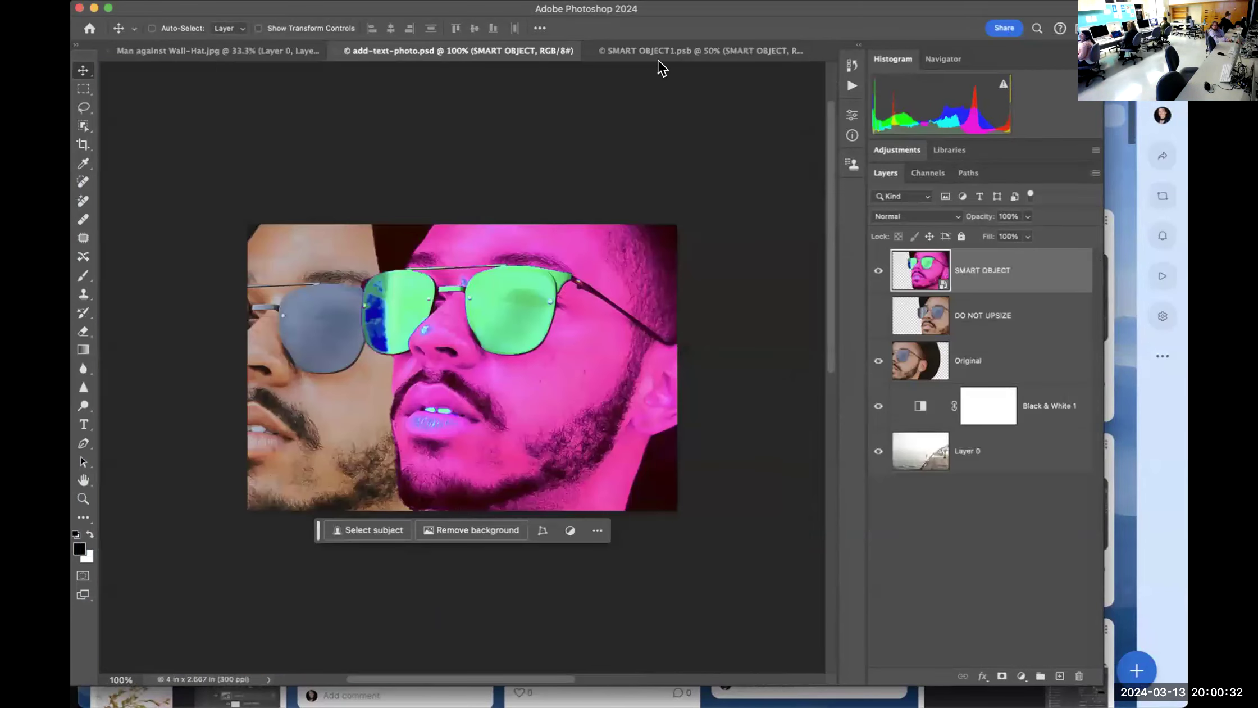
pyautogui.click(671, 53)
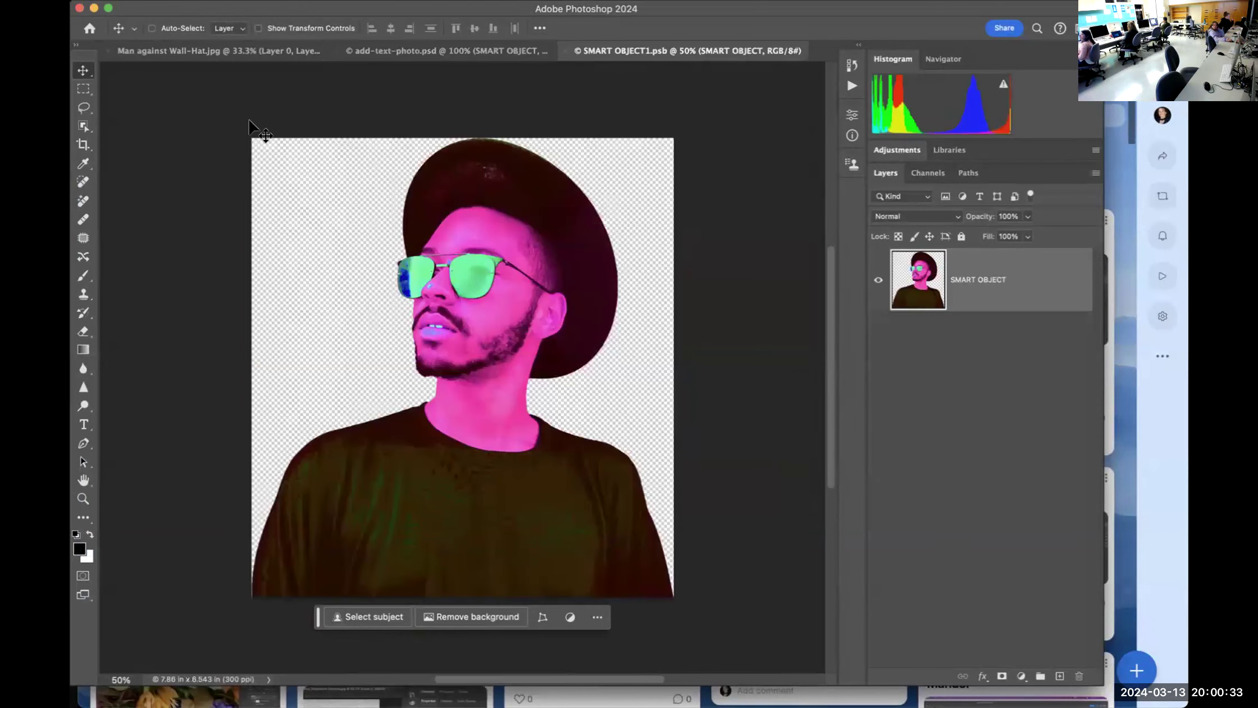
pyautogui.click(194, 52)
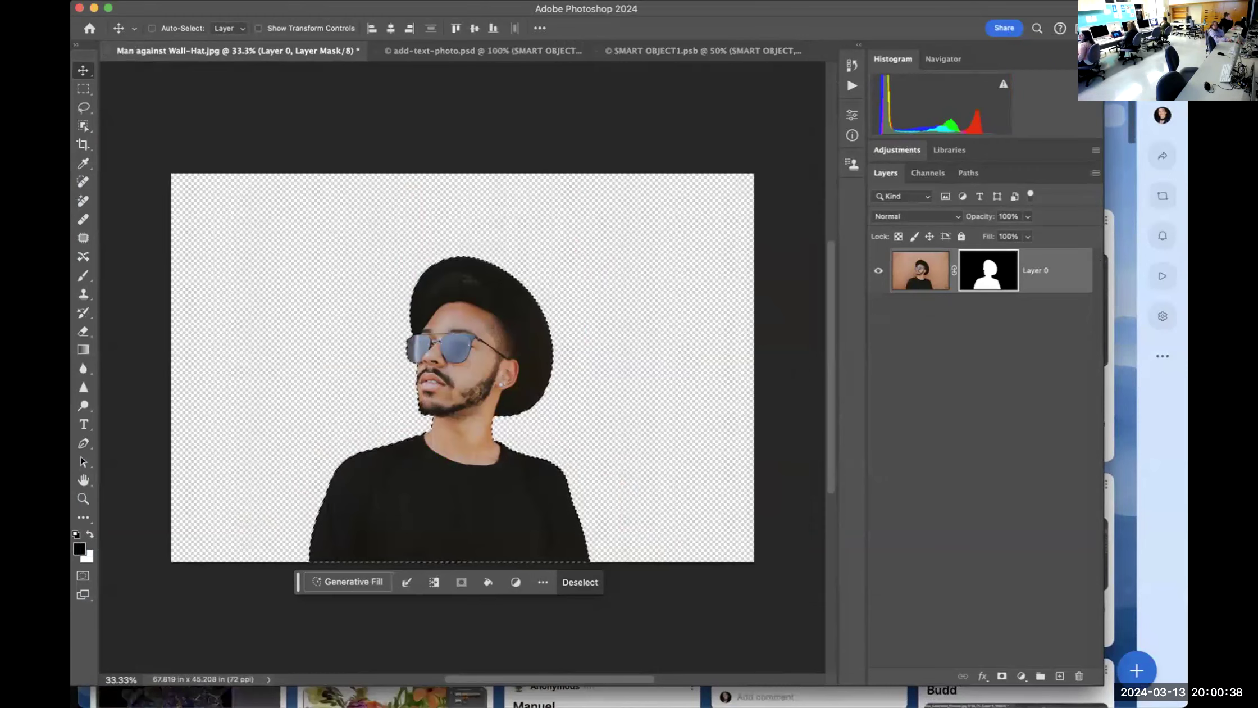
# Switch to Adobe Bridge, compare the two Hue_Saturation_Flowers files, and open Hue_Saturation_Flowers.jpg in Photoshop
pyautogui.press('super+Tab')
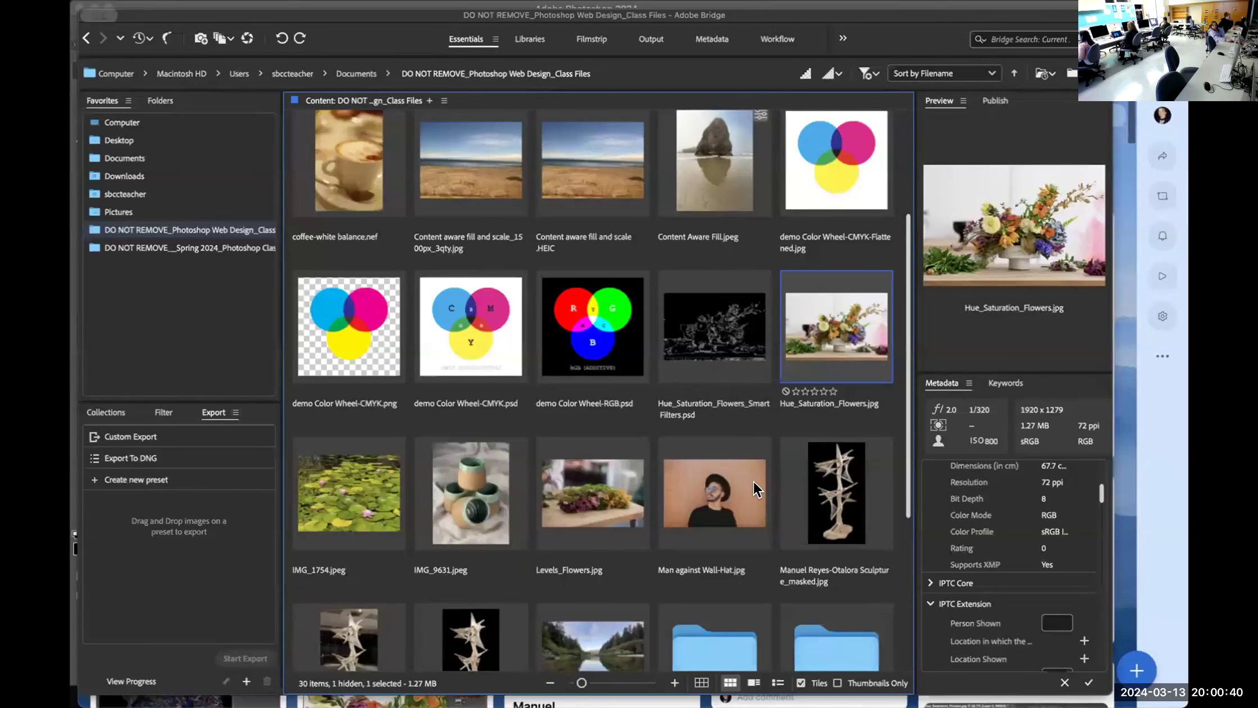
pyautogui.click(725, 322)
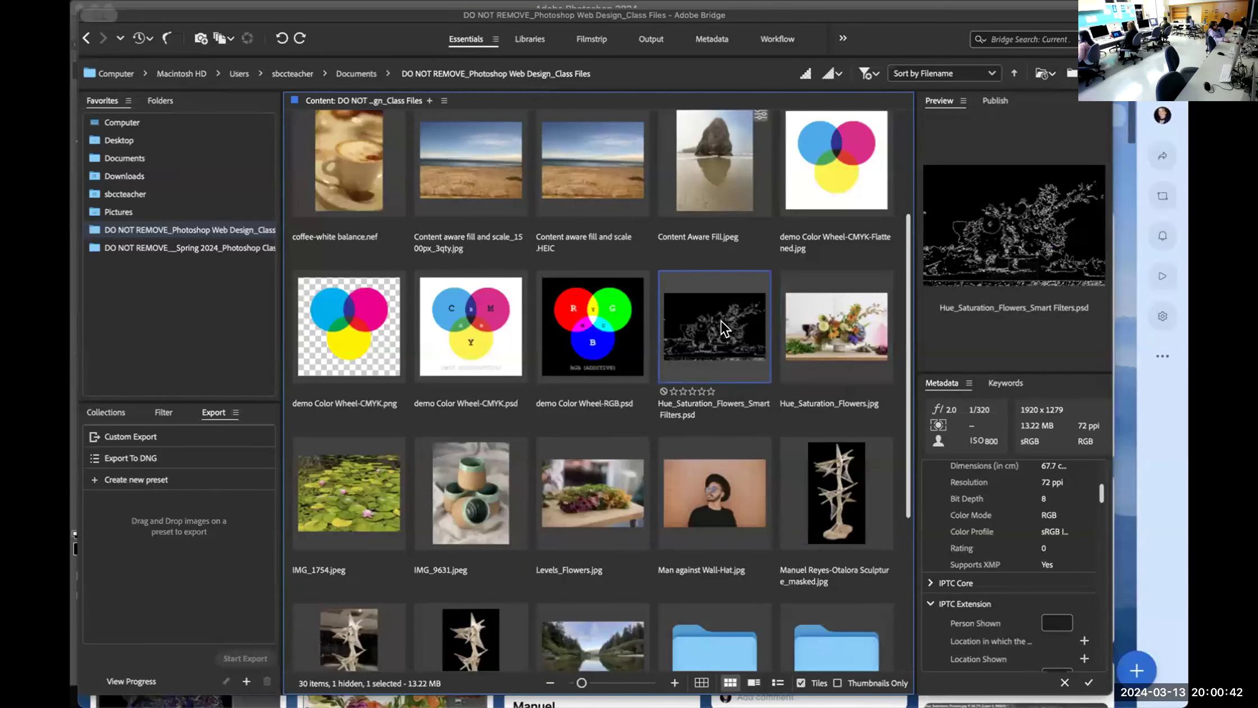
pyautogui.click(835, 325)
pyautogui.click(718, 325)
pyautogui.click(814, 322)
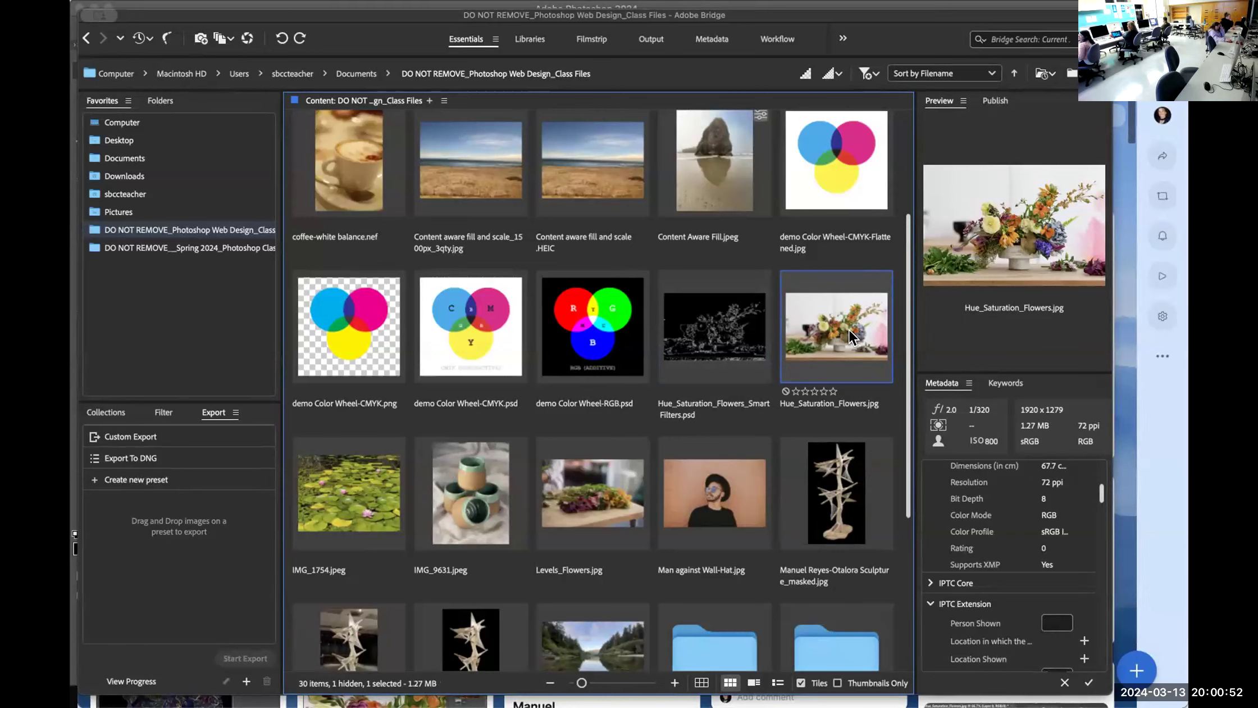
pyautogui.doubleClick(849, 330)
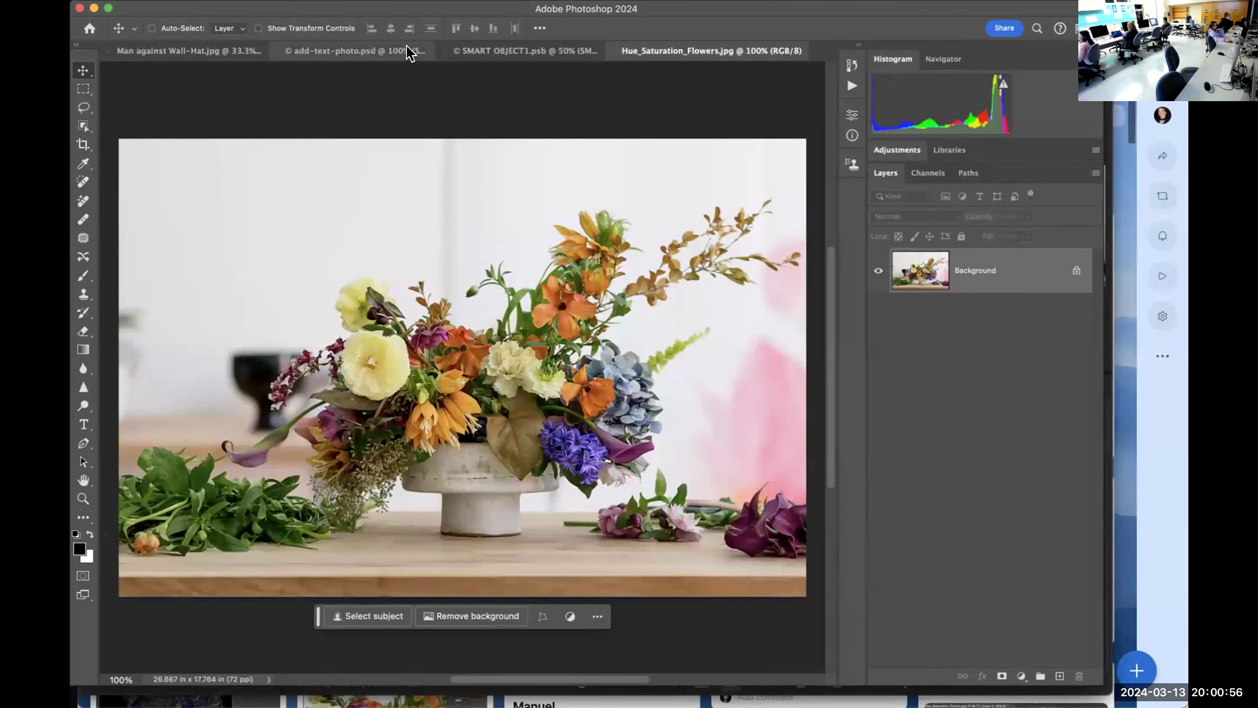
# Apply the last-used Filter Gallery effect directly to the Background layer and undo it
pyautogui.click(413, 9)
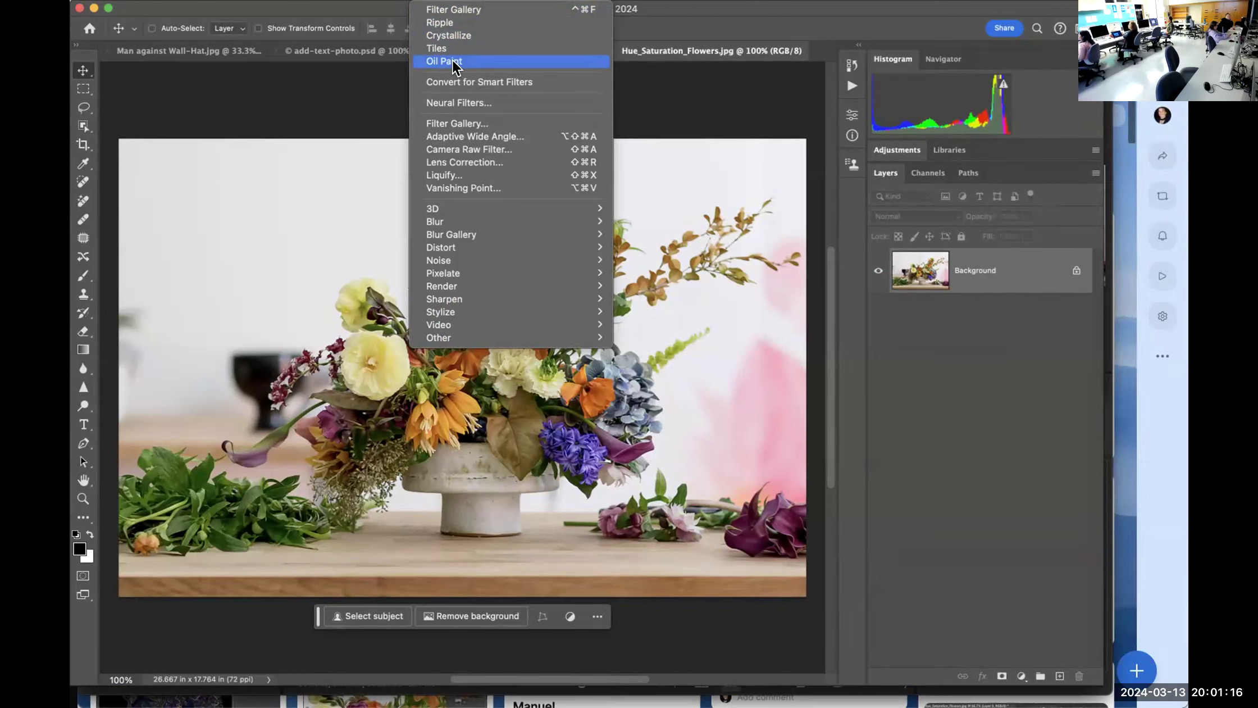
pyautogui.moveTo(456, 1)
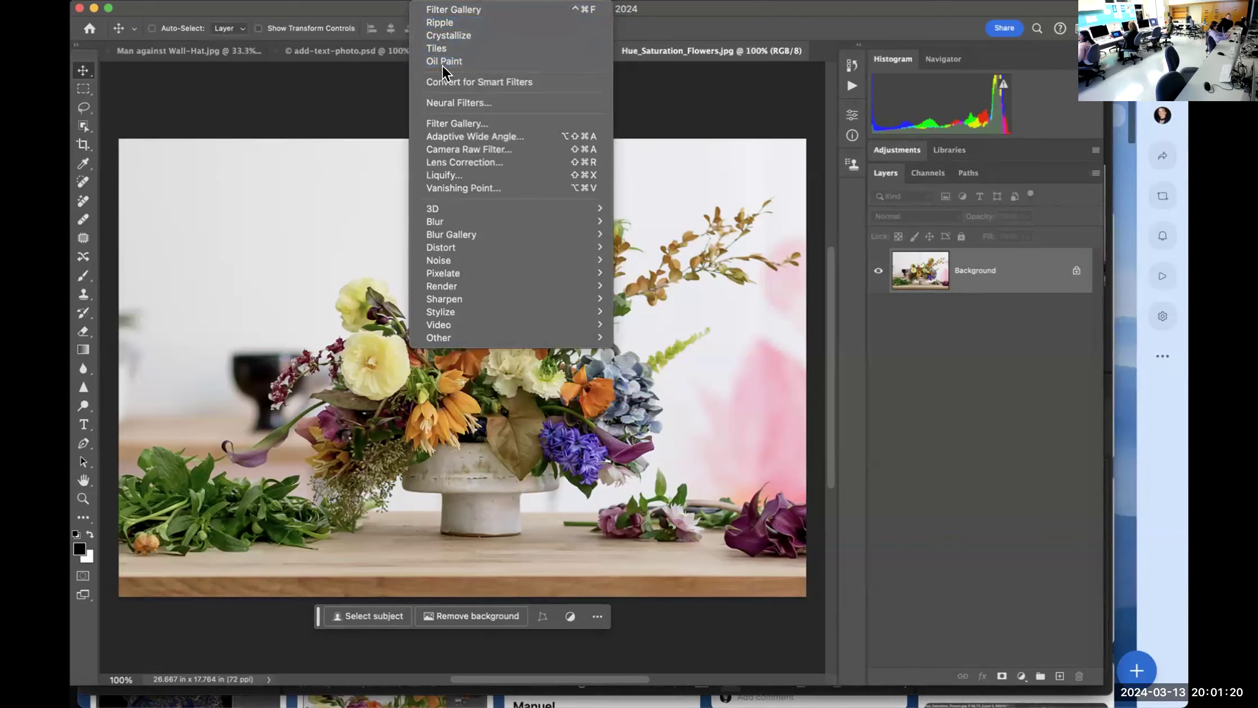
pyautogui.click(468, 10)
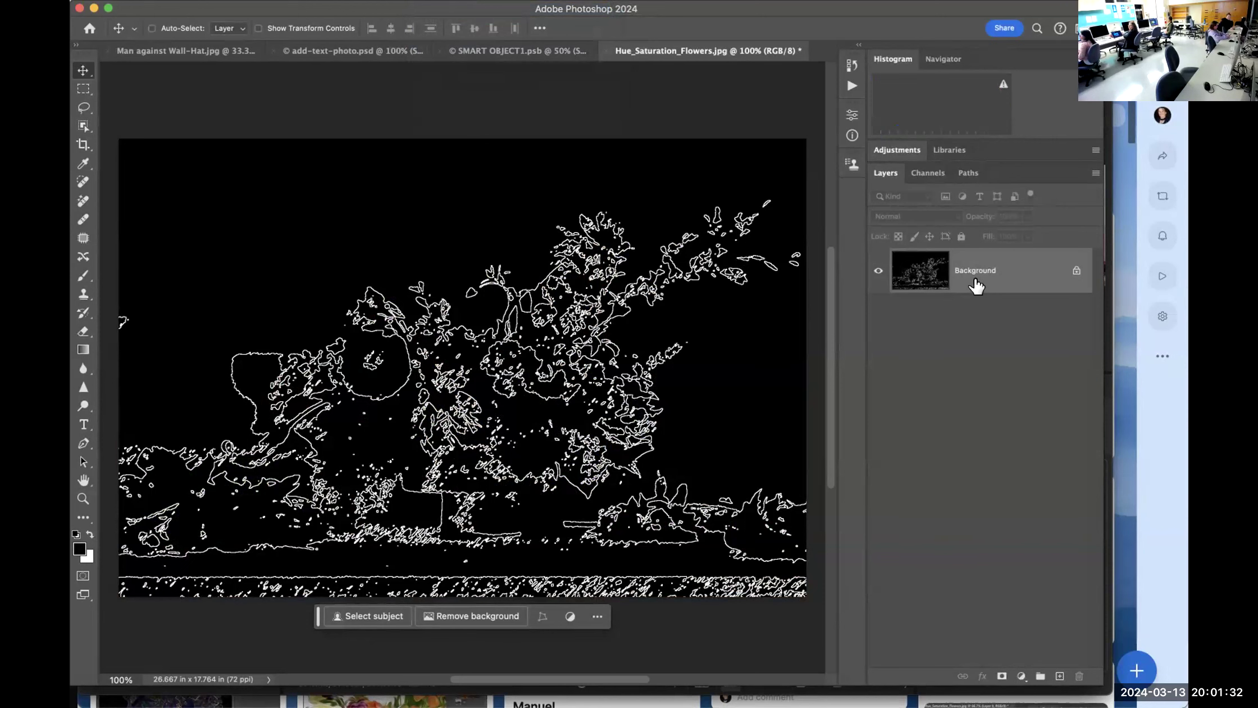
pyautogui.press('super+z')
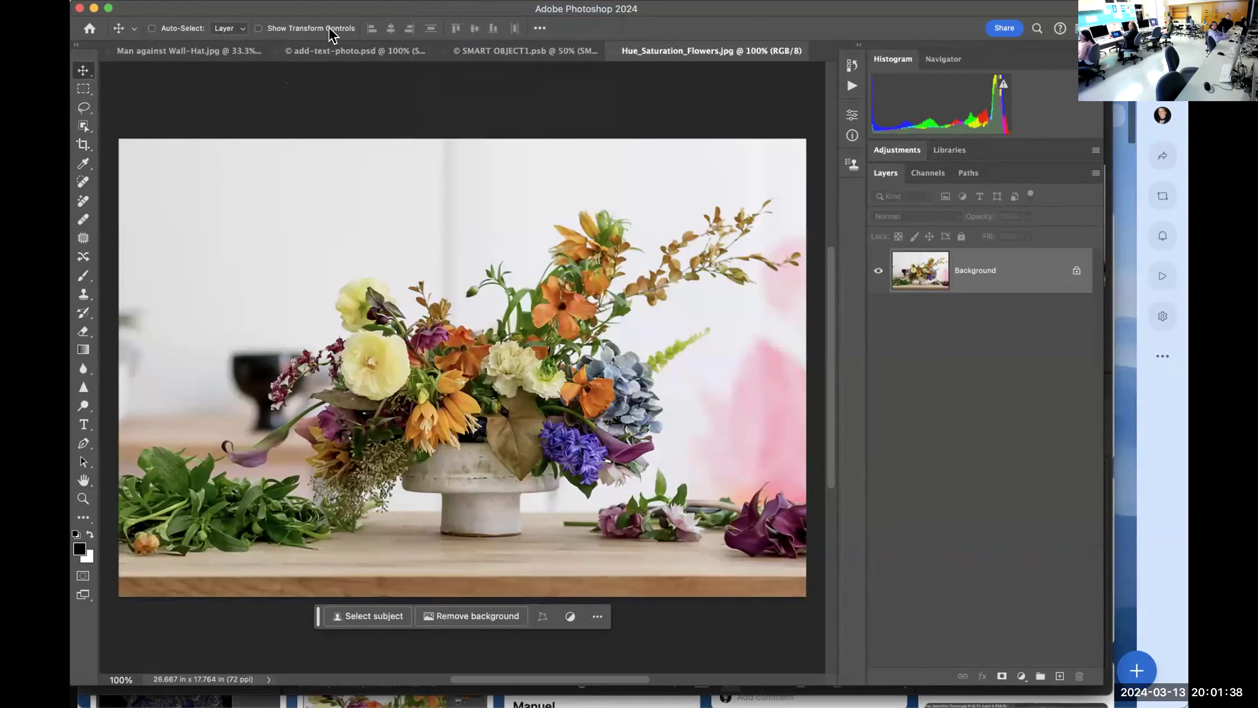
# Convert the flower photo's Background layer for smart filters and accept turning it into a smart object
pyautogui.click(432, 1)
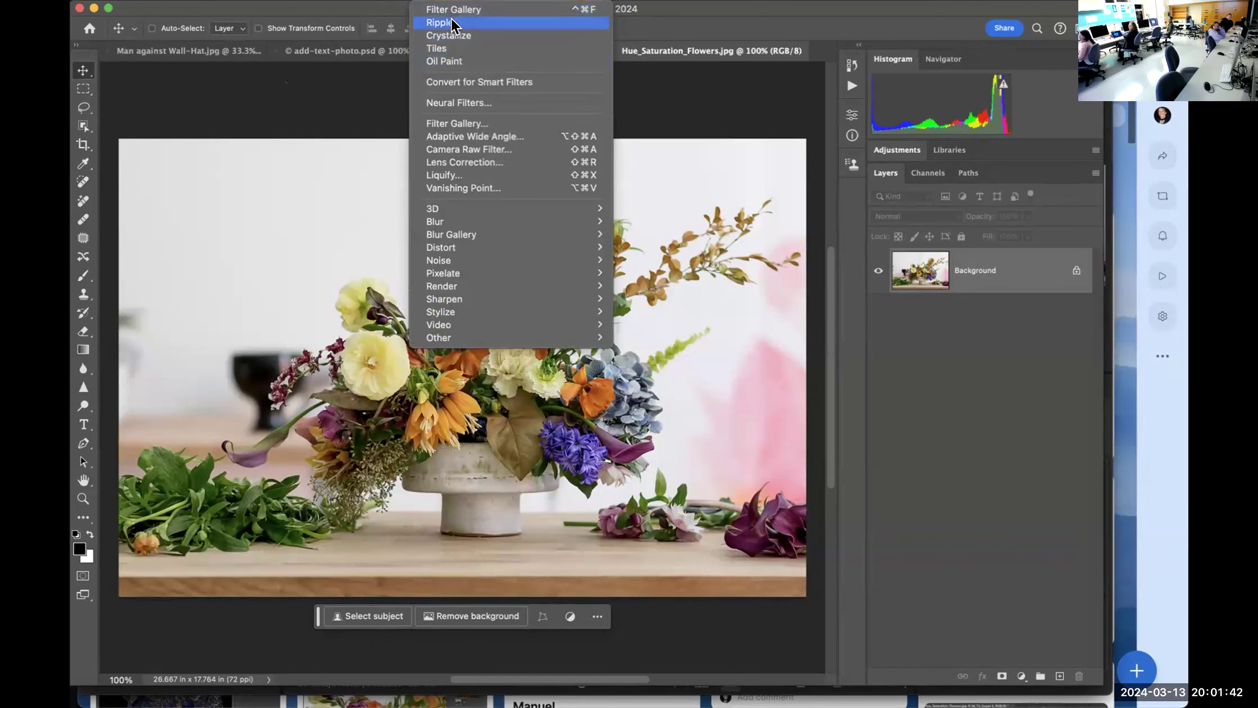
pyautogui.click(475, 84)
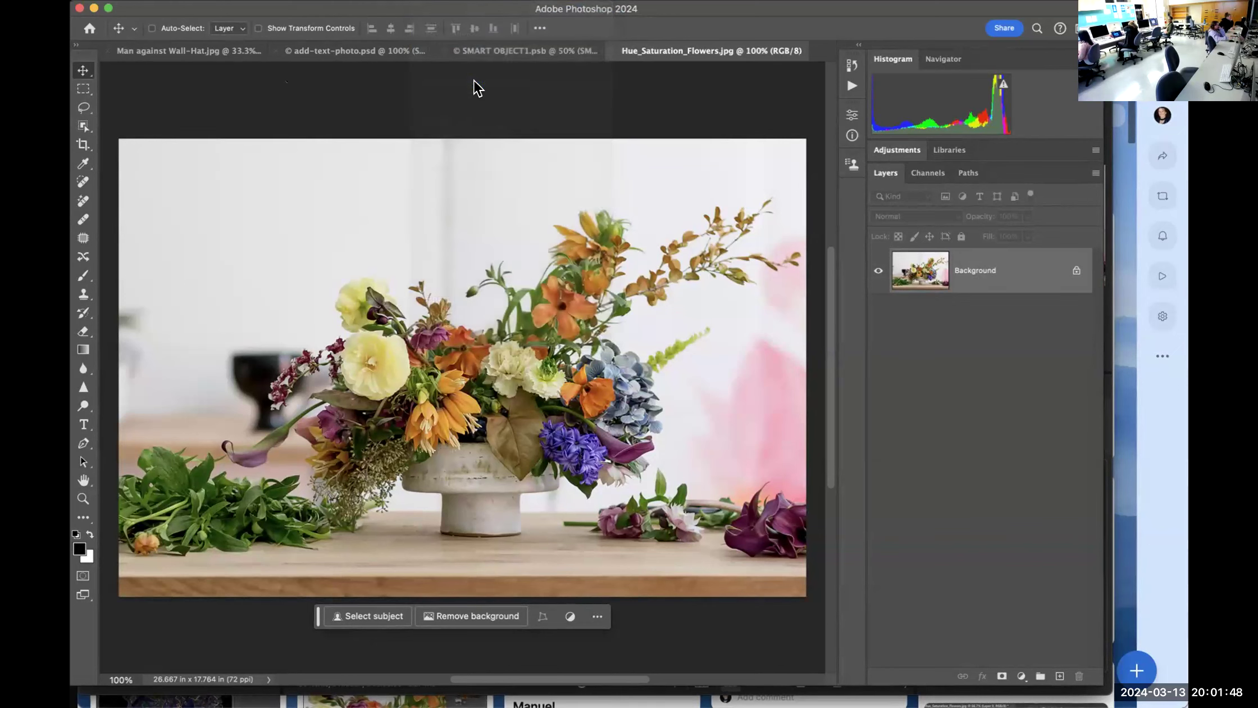
pyautogui.click(686, 268)
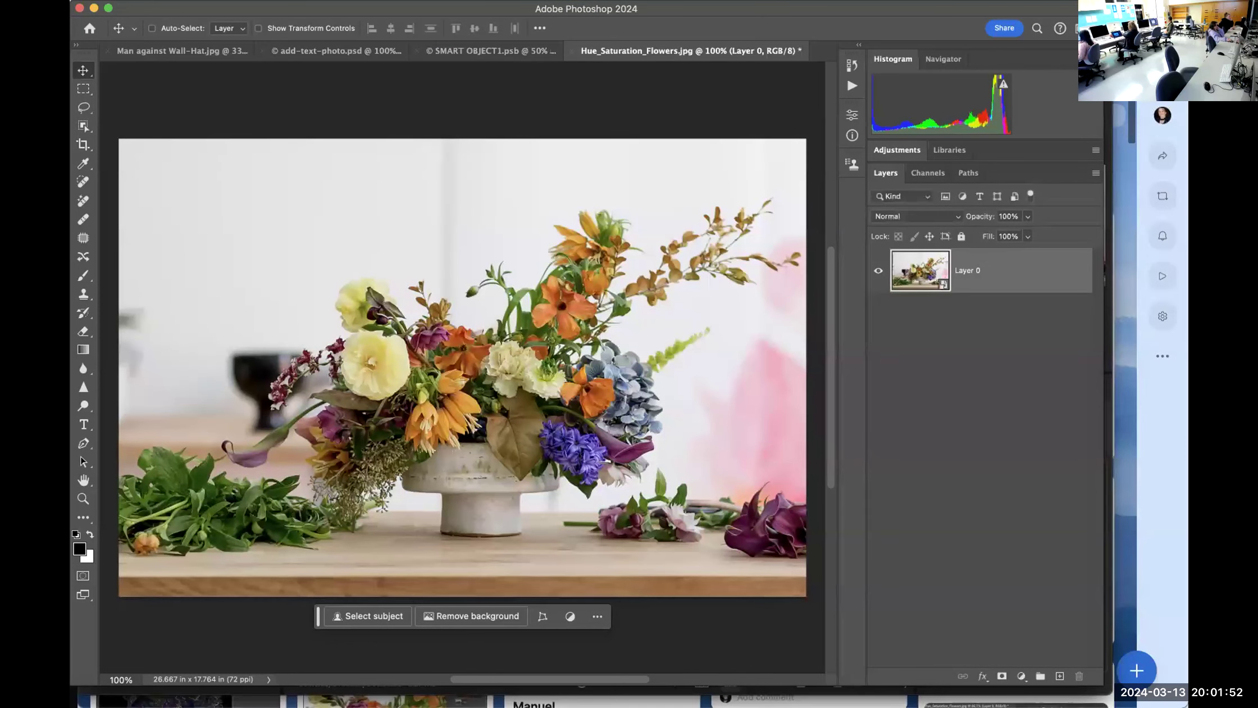
# Open Neural Filters for Layer 0 and skip the welcome tour
pyautogui.click(428, 1)
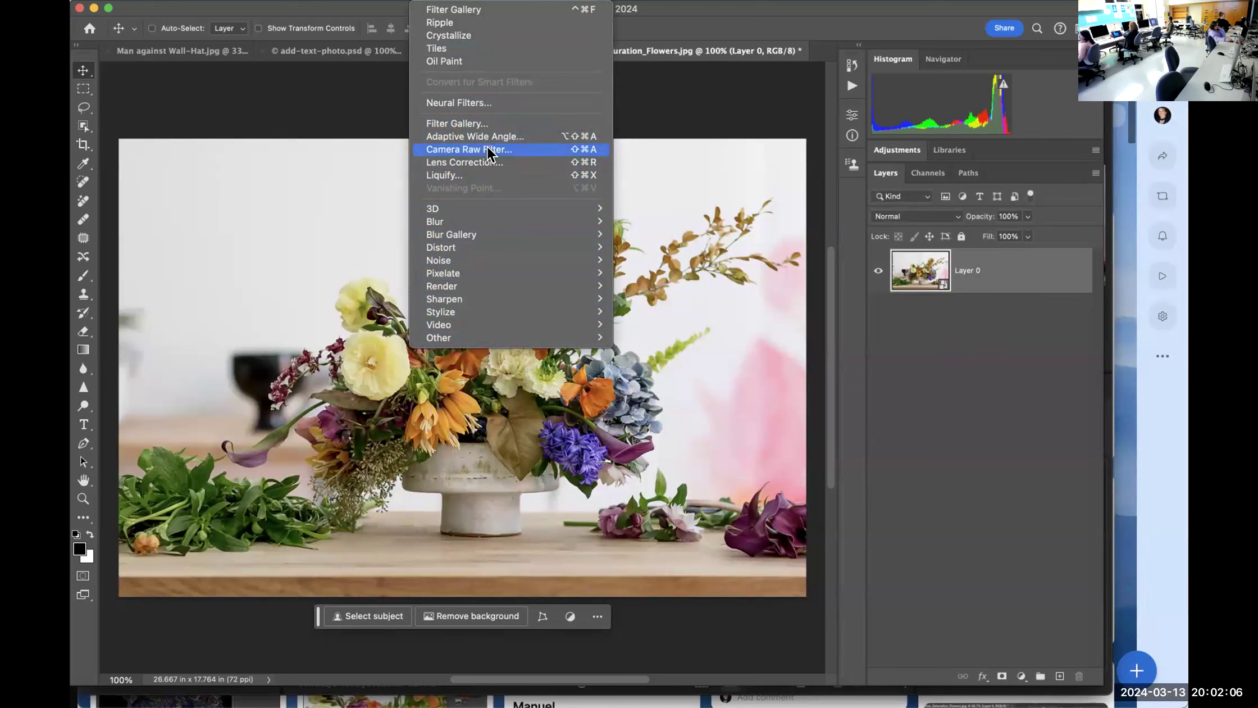
pyautogui.click(473, 105)
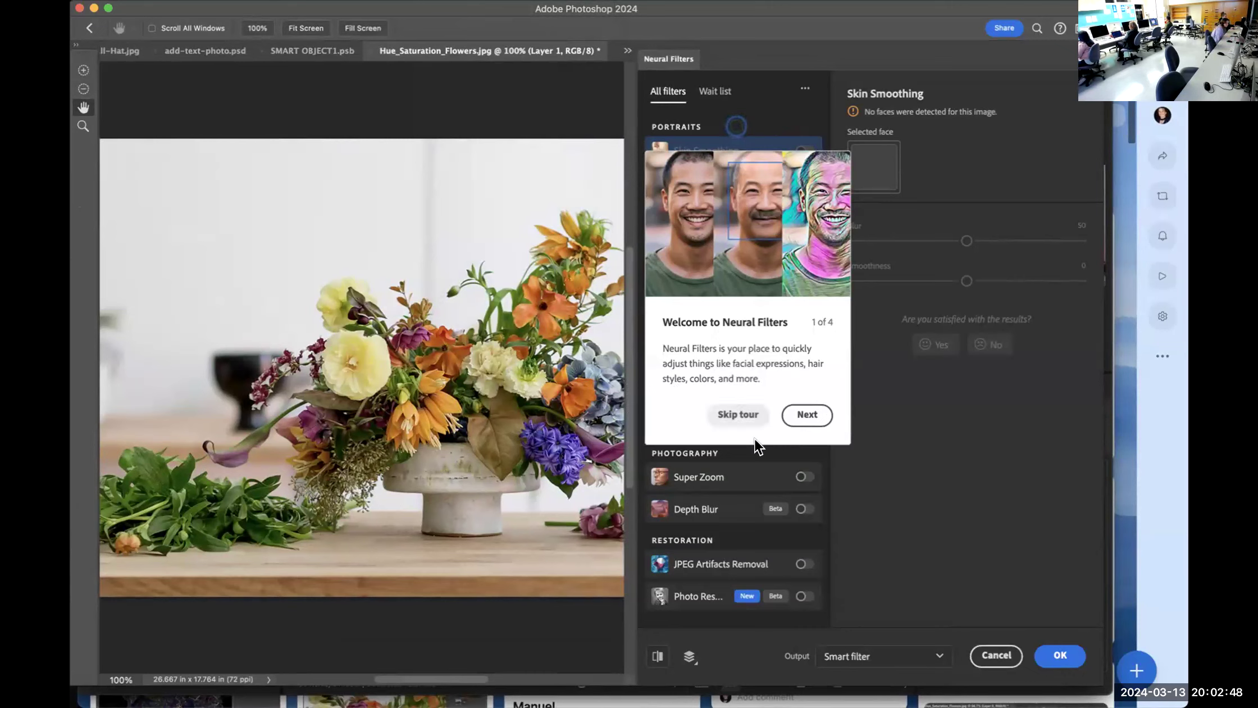
pyautogui.click(738, 415)
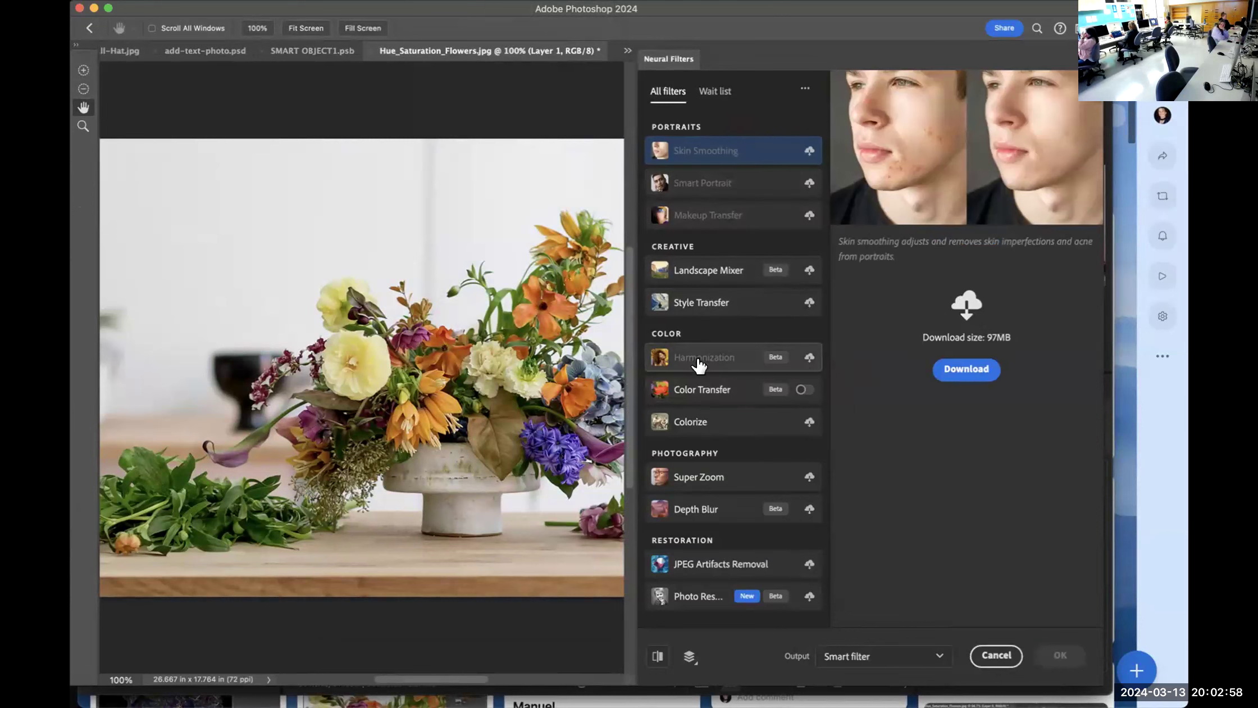
# Review the available neural filters on the flower photo, and download and enable Style Transfer
pyautogui.scroll(-5, 727, 527)
pyautogui.scroll(6, 727, 527)
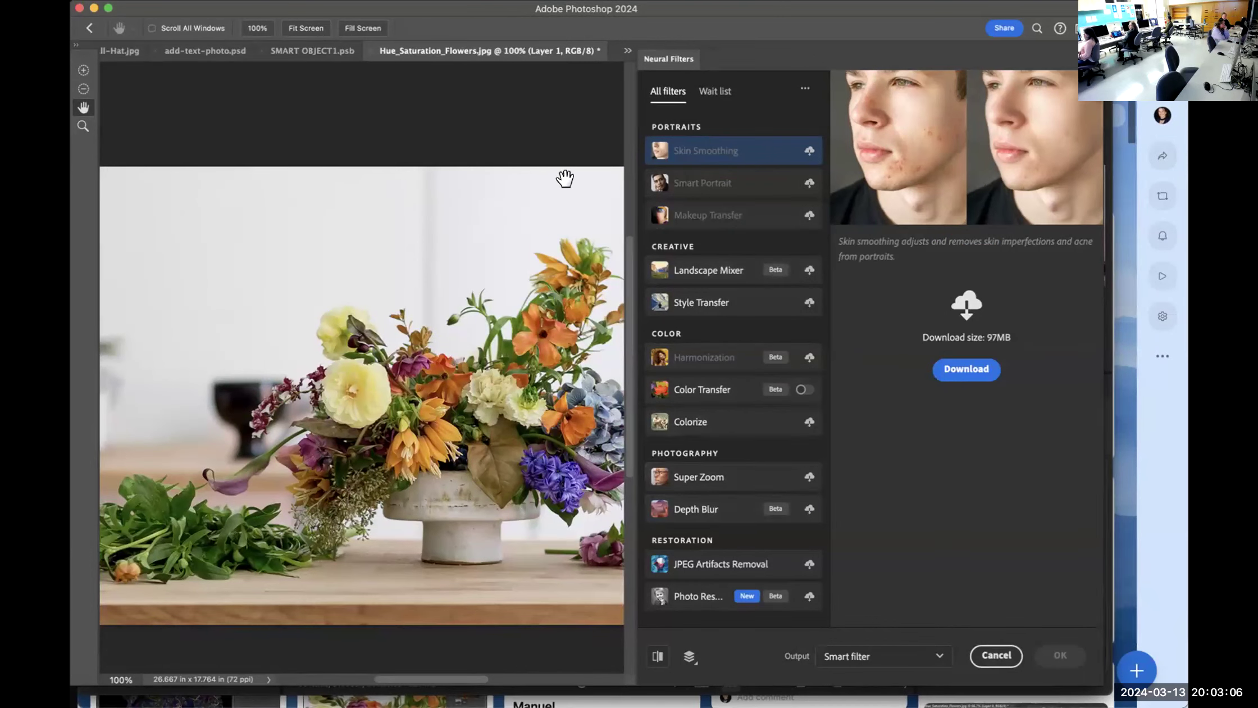
pyautogui.scroll(-2, 538, 250)
pyautogui.hscroll(2, 538, 249)
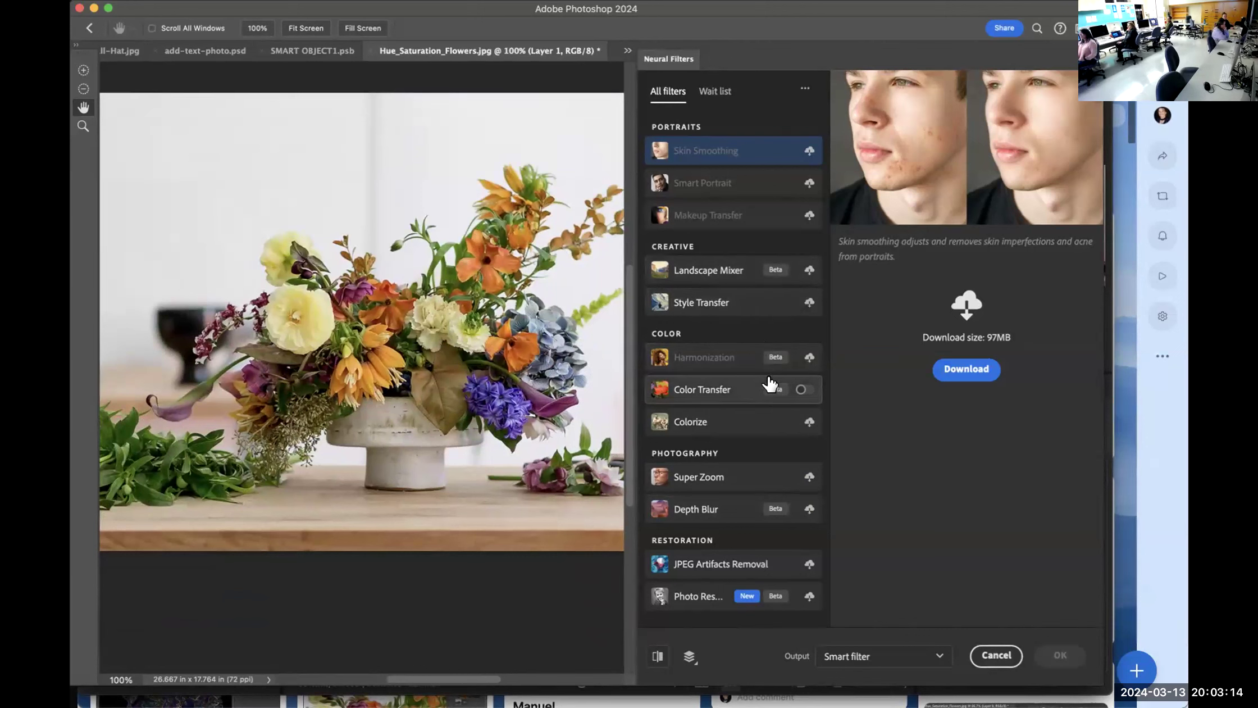
pyautogui.moveTo(770, 384)
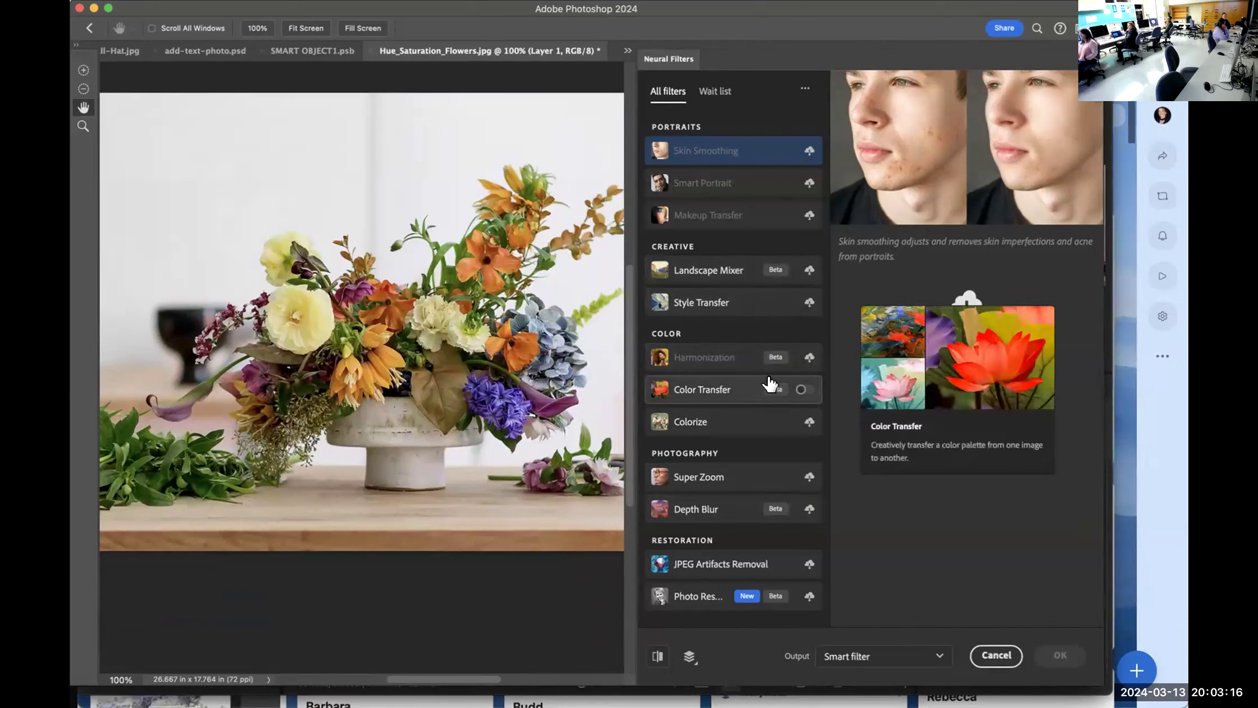
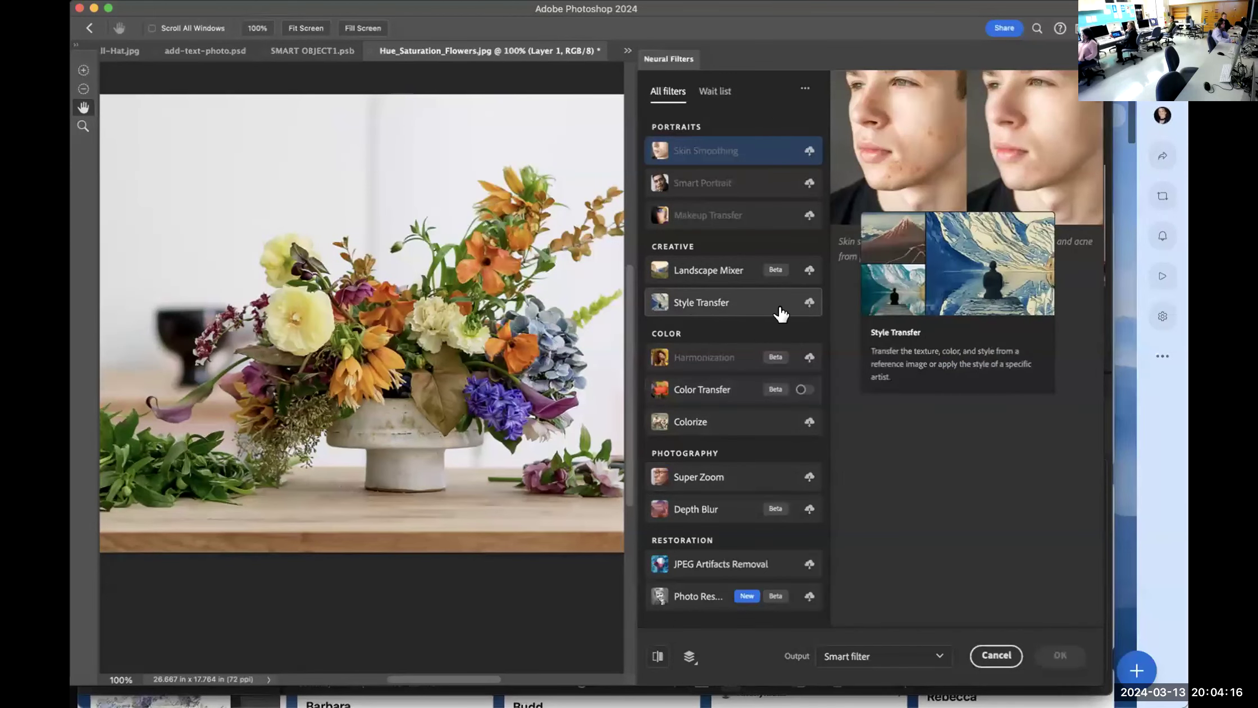
pyautogui.click(808, 304)
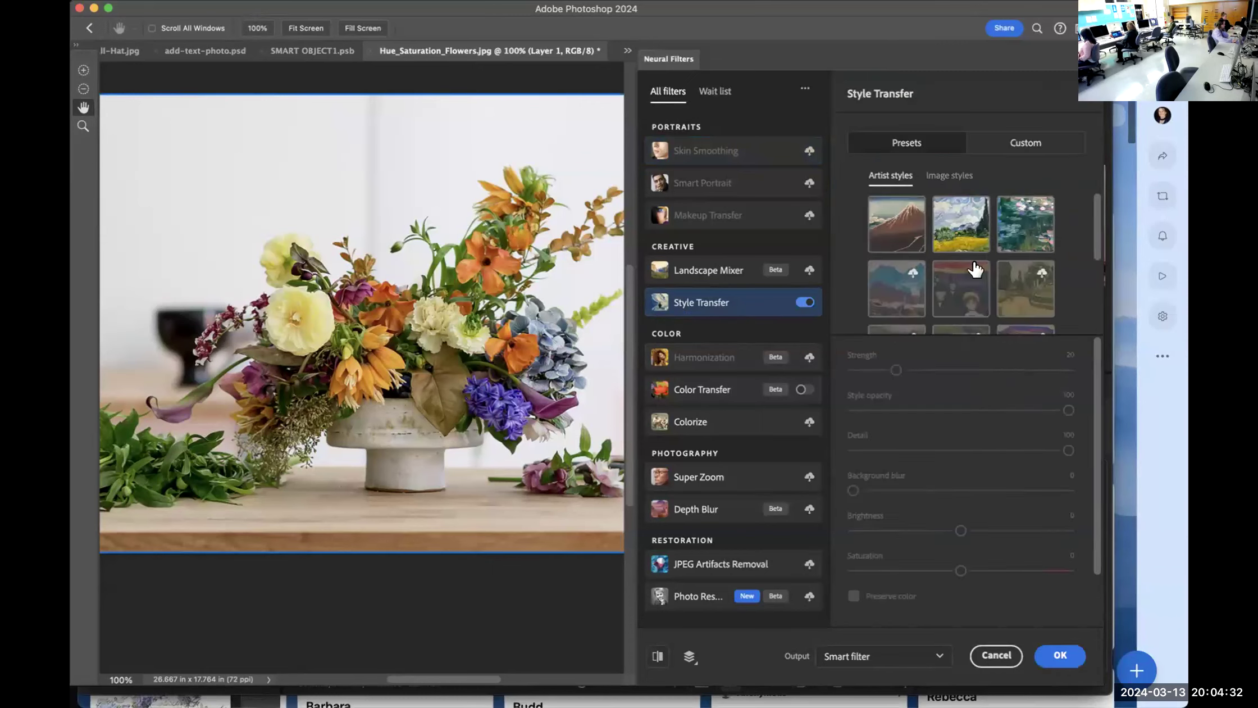
# Apply the red mountain artist style to the flower photo and set its strength to 22
pyautogui.scroll(-5, 974, 298)
pyautogui.scroll(5, 974, 298)
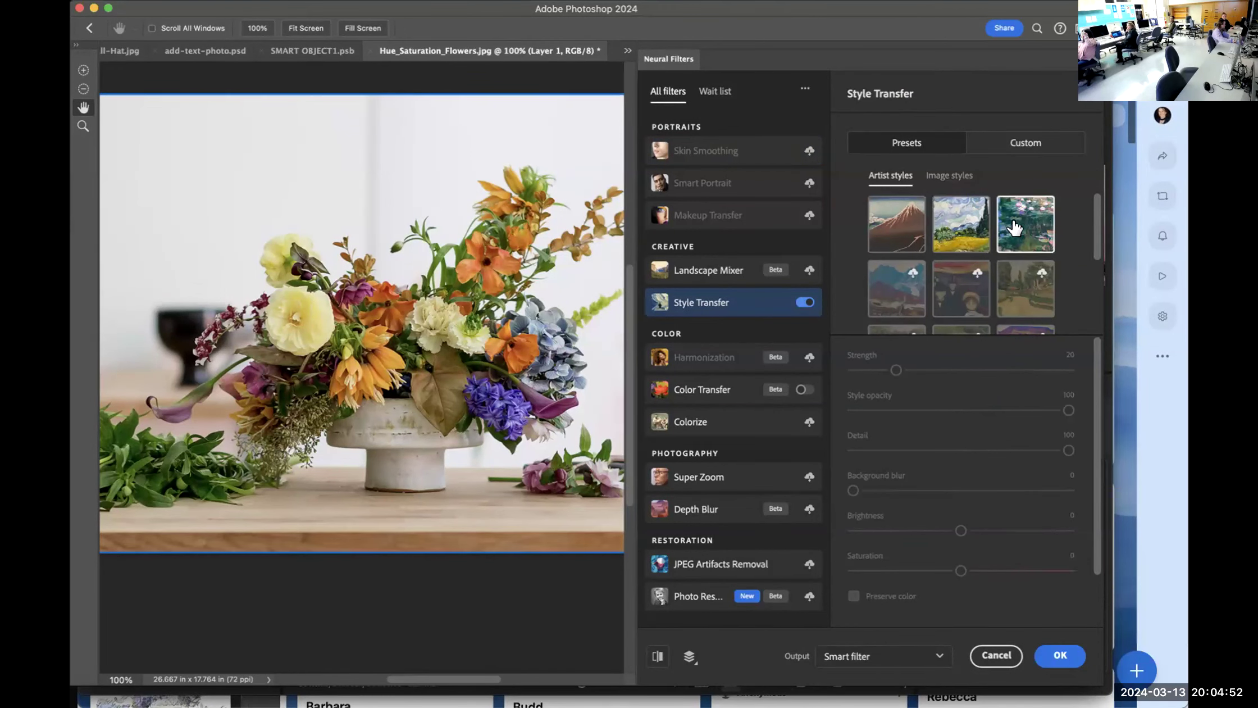
pyautogui.click(895, 228)
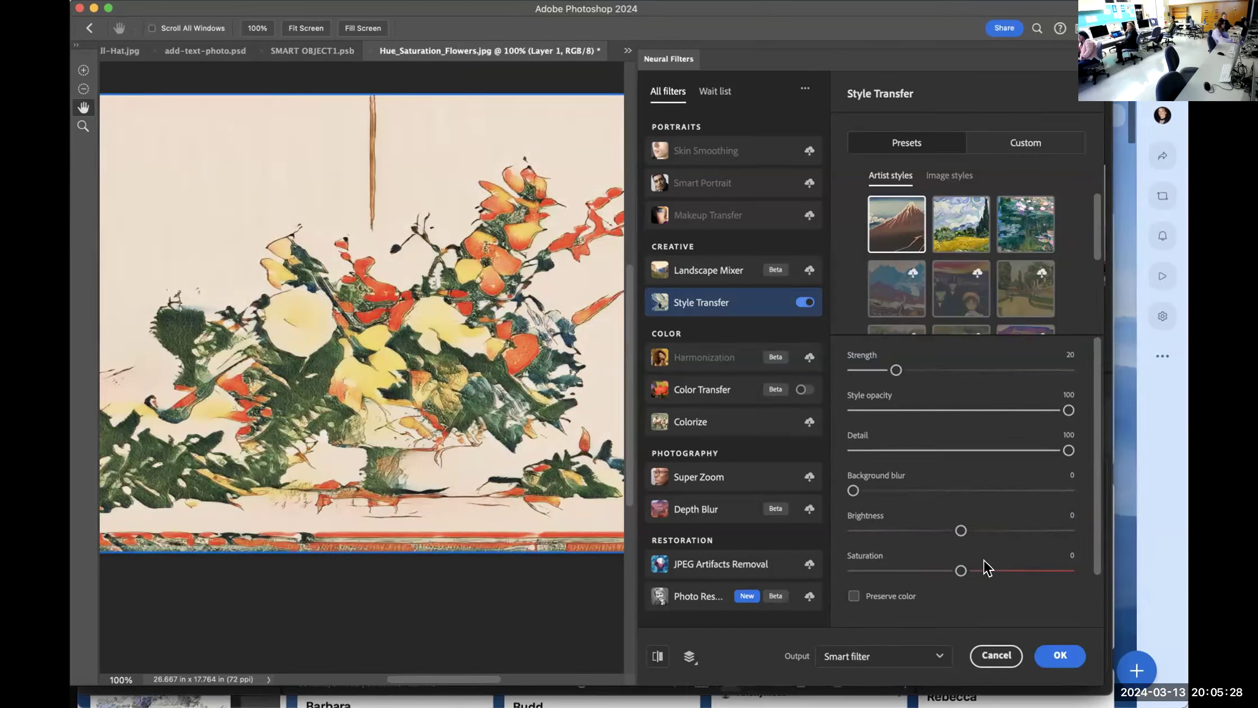
pyautogui.moveTo(896, 370); pyautogui.dragTo(901, 370)
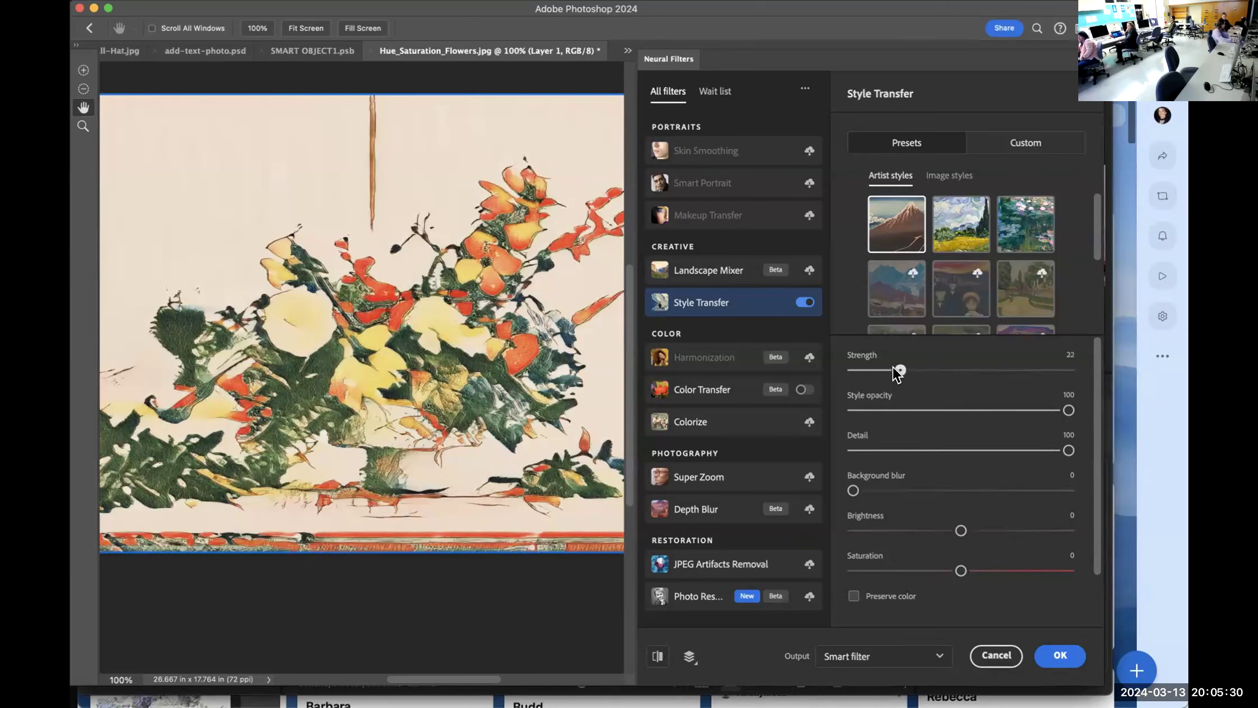
# Try the wheat field and water lily artist styles on the flowers, and return to the red mountain style
pyautogui.click(961, 233)
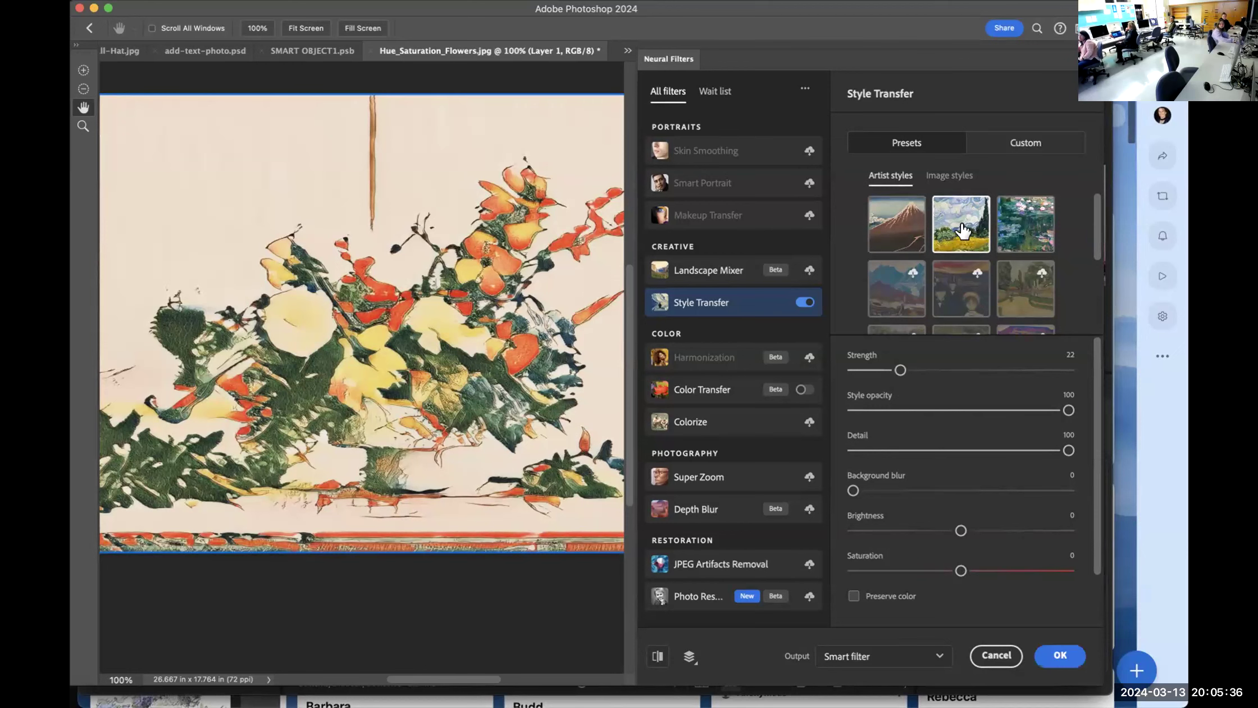
pyautogui.click(1030, 231)
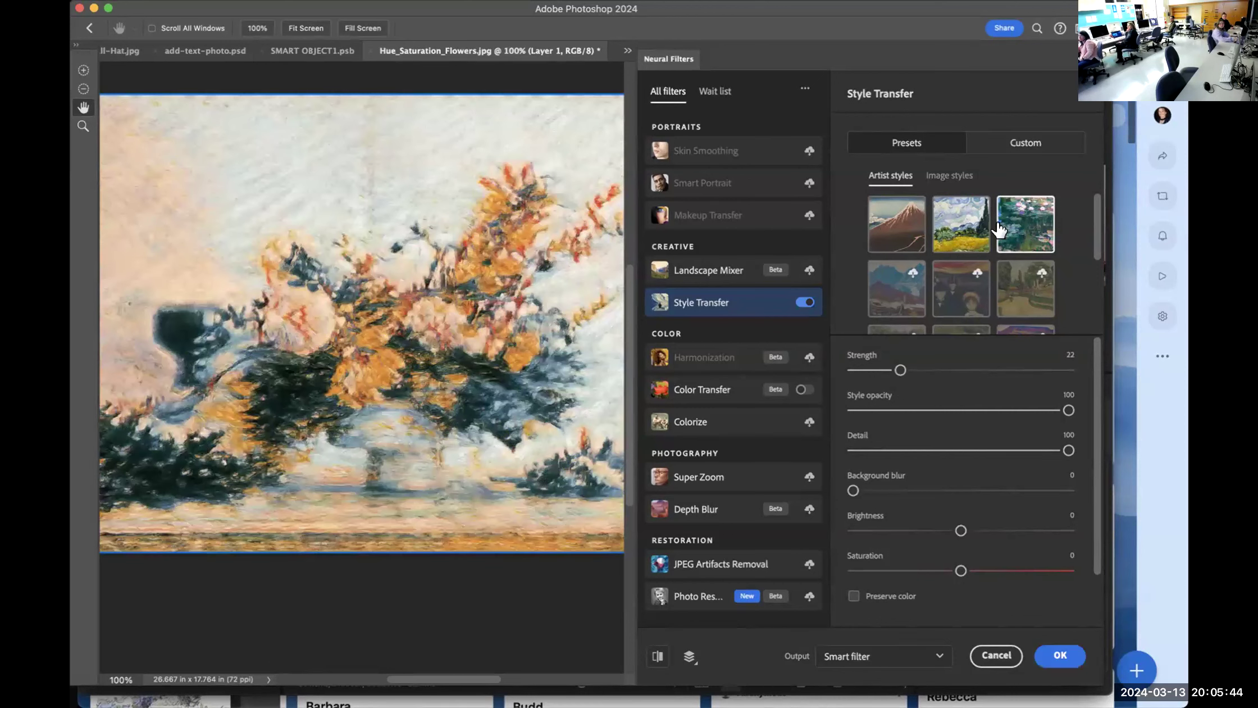
pyautogui.click(894, 222)
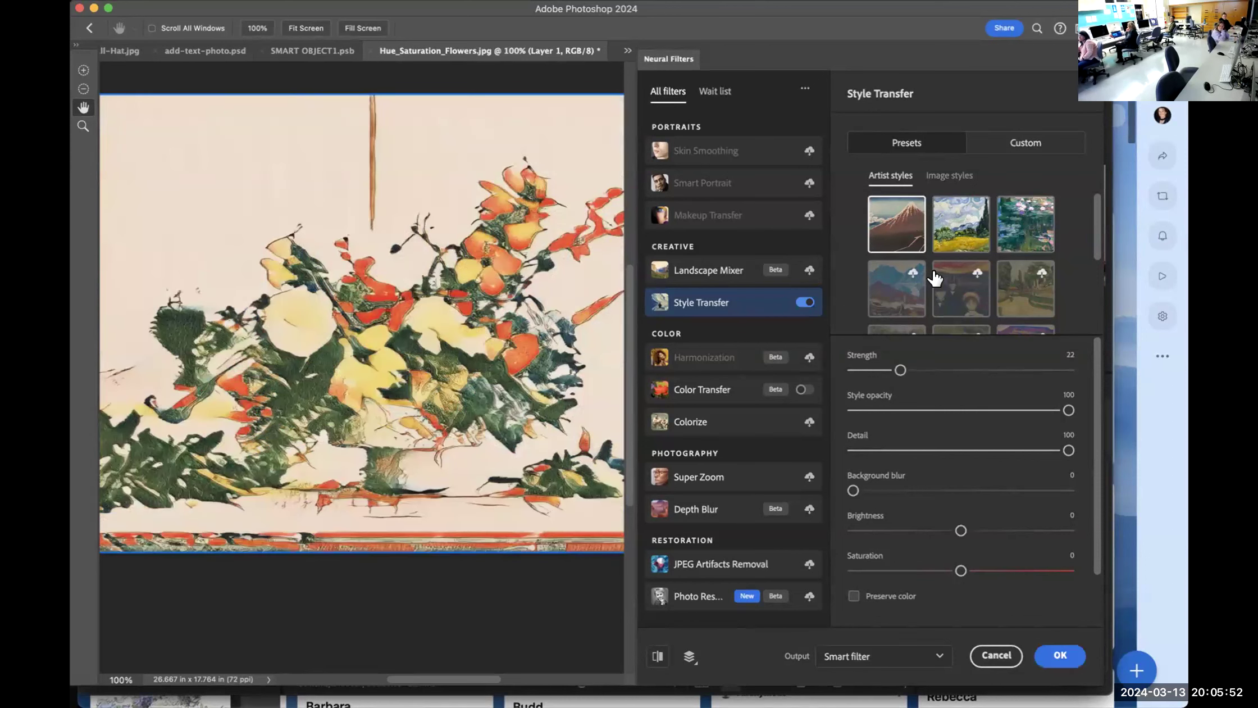
# Look through the remaining artist style presets available for Style Transfer
pyautogui.scroll(-3, 1011, 318)
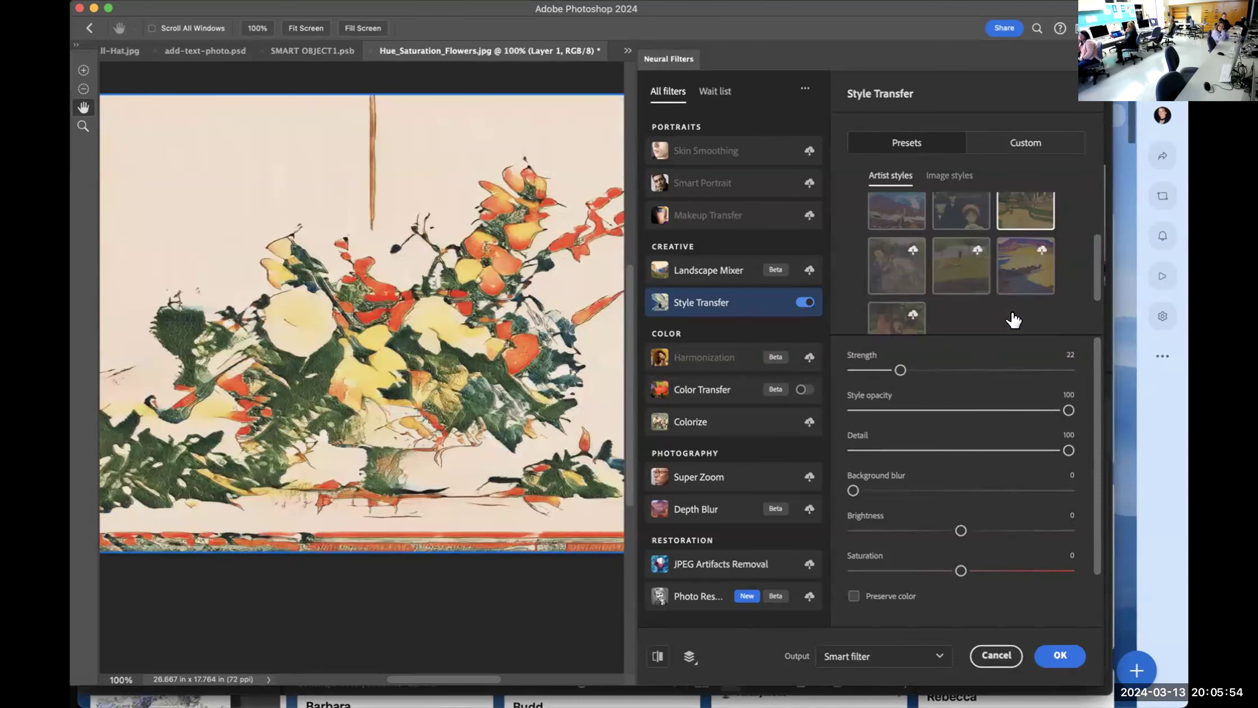
pyautogui.scroll(-2, 933, 298)
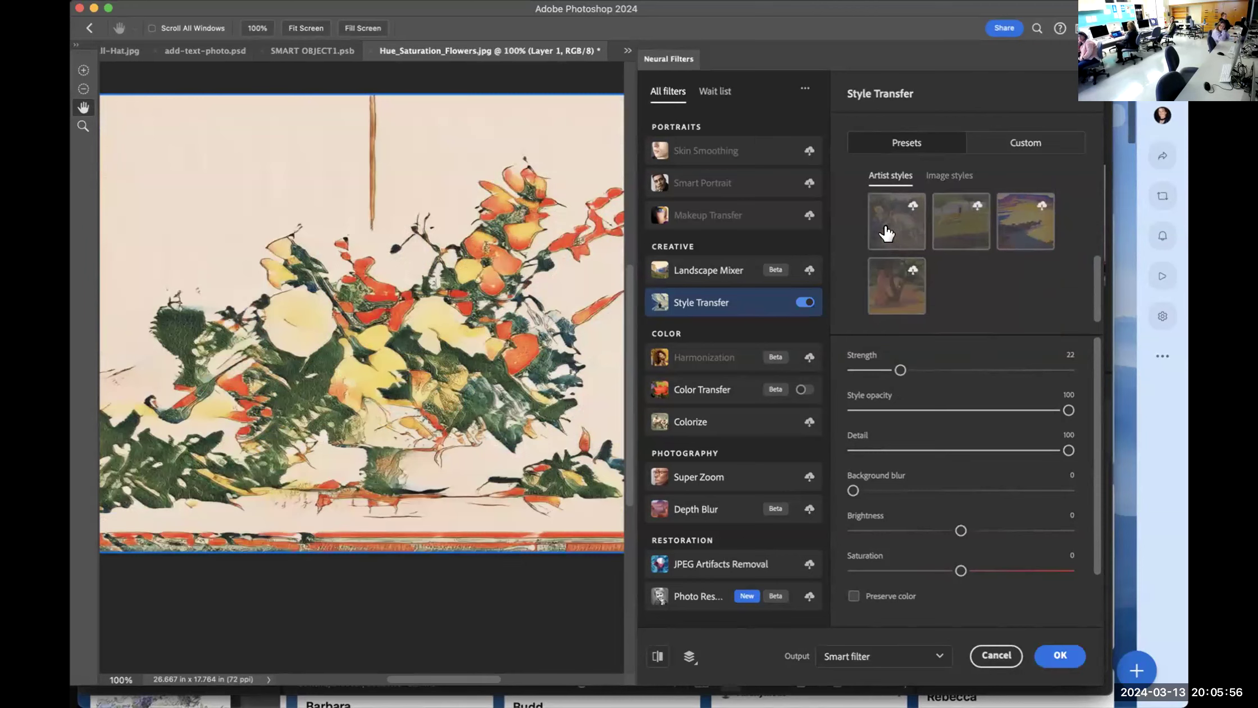
pyautogui.scroll(1, 982, 263)
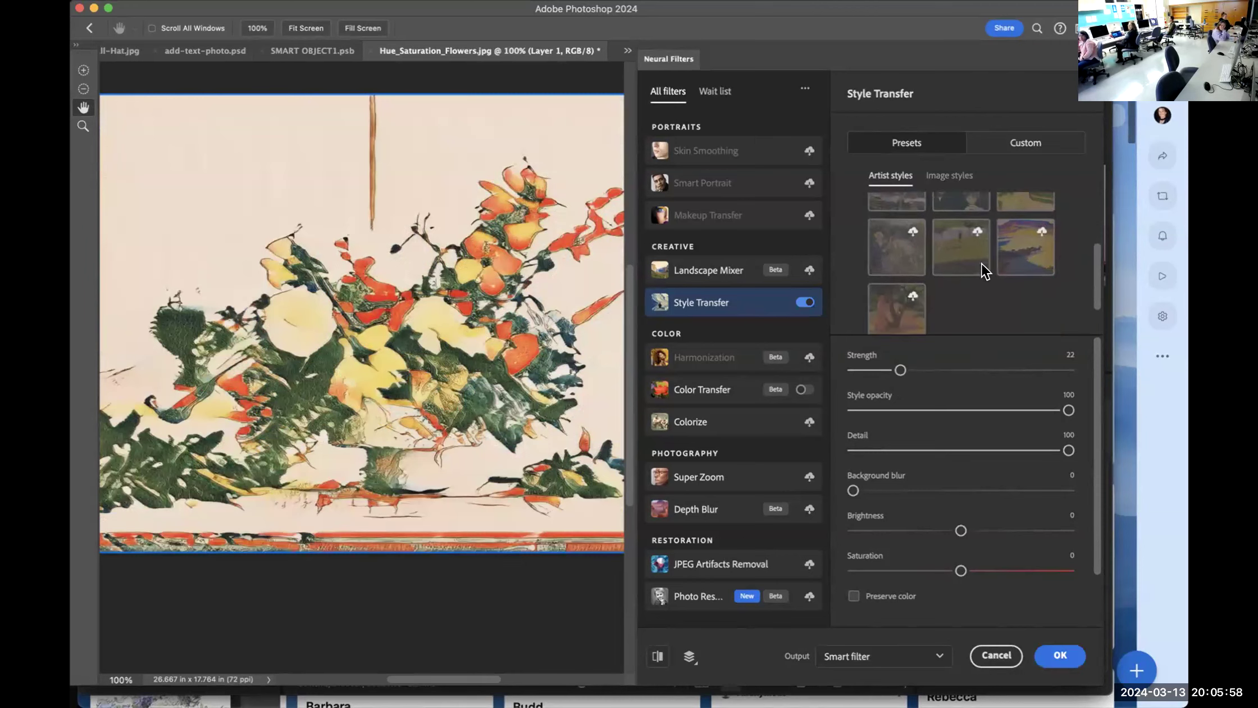
pyautogui.scroll(2, 981, 264)
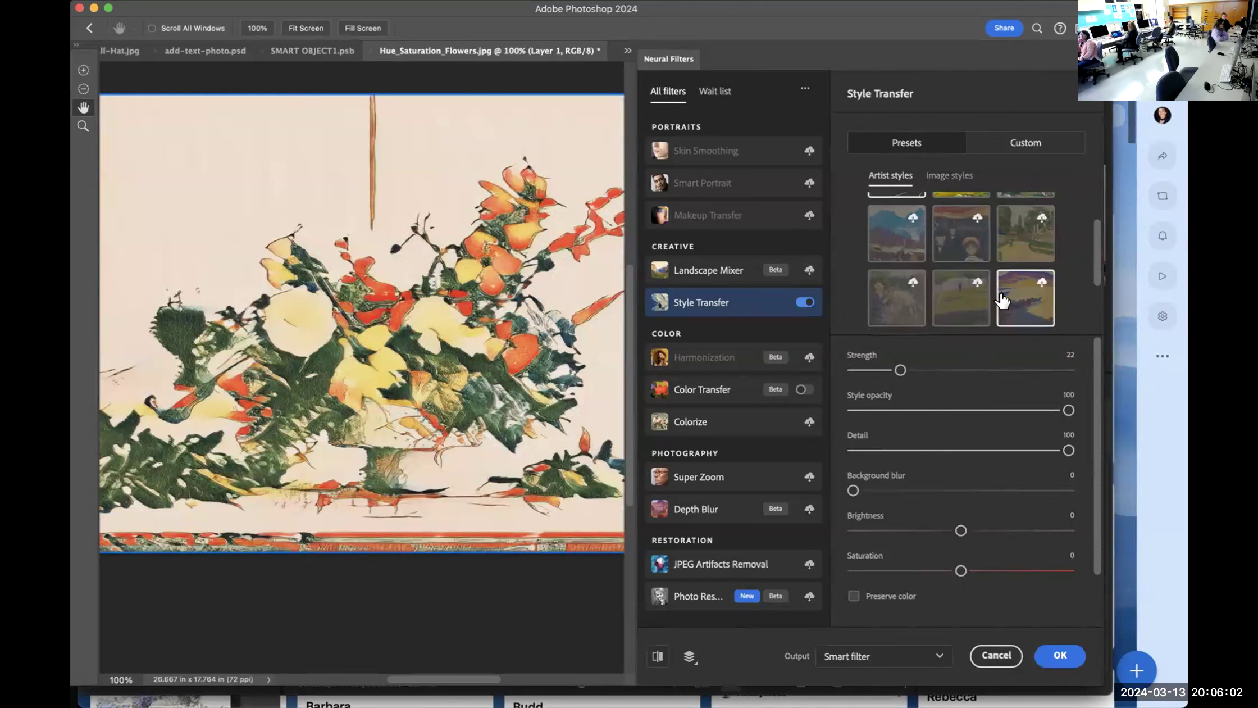
pyautogui.scroll(-3, 1003, 301)
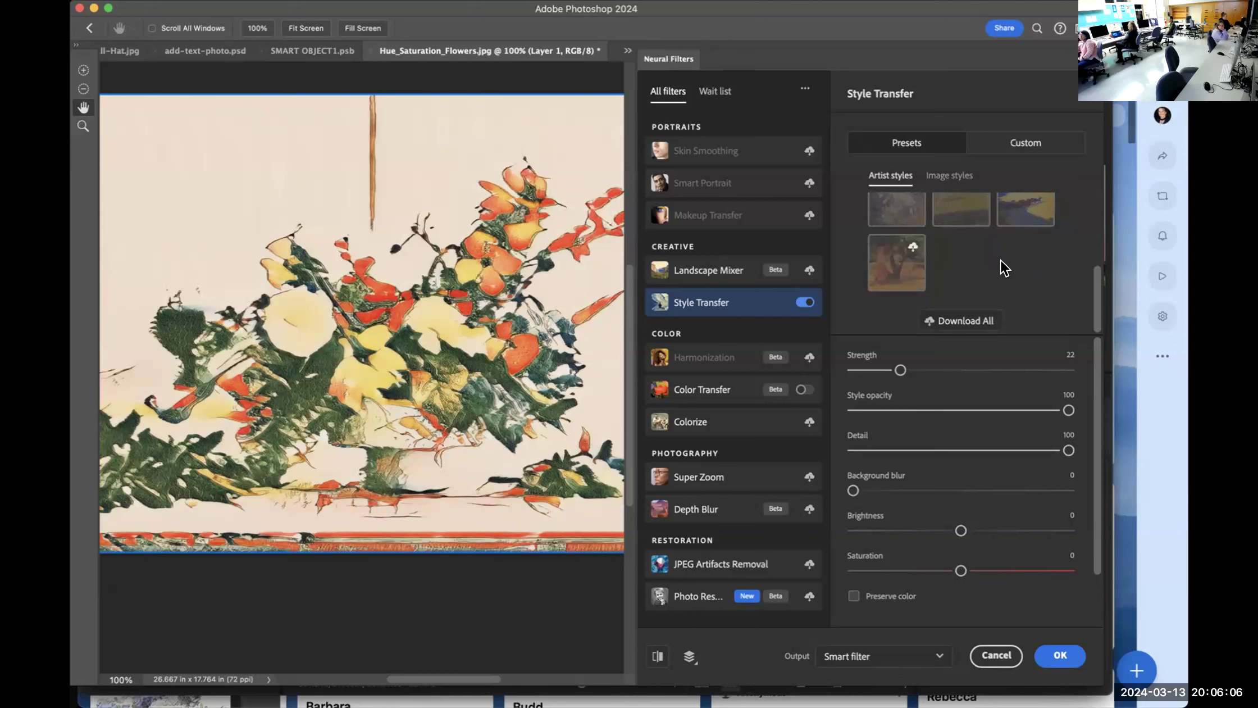
pyautogui.scroll(5, 1001, 261)
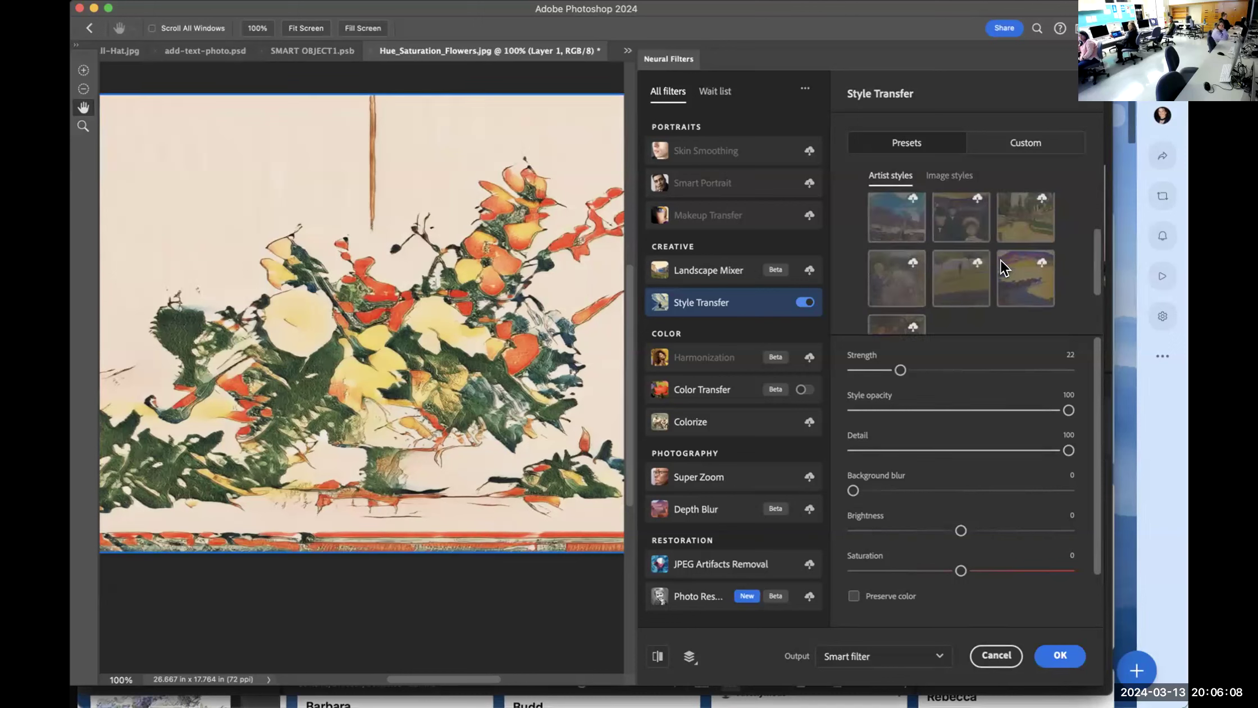
# Apply Style Transfer to the flower photo with Smart filter as the output, and toggle its visibility to compare with the original
pyautogui.scroll(2, 976, 243)
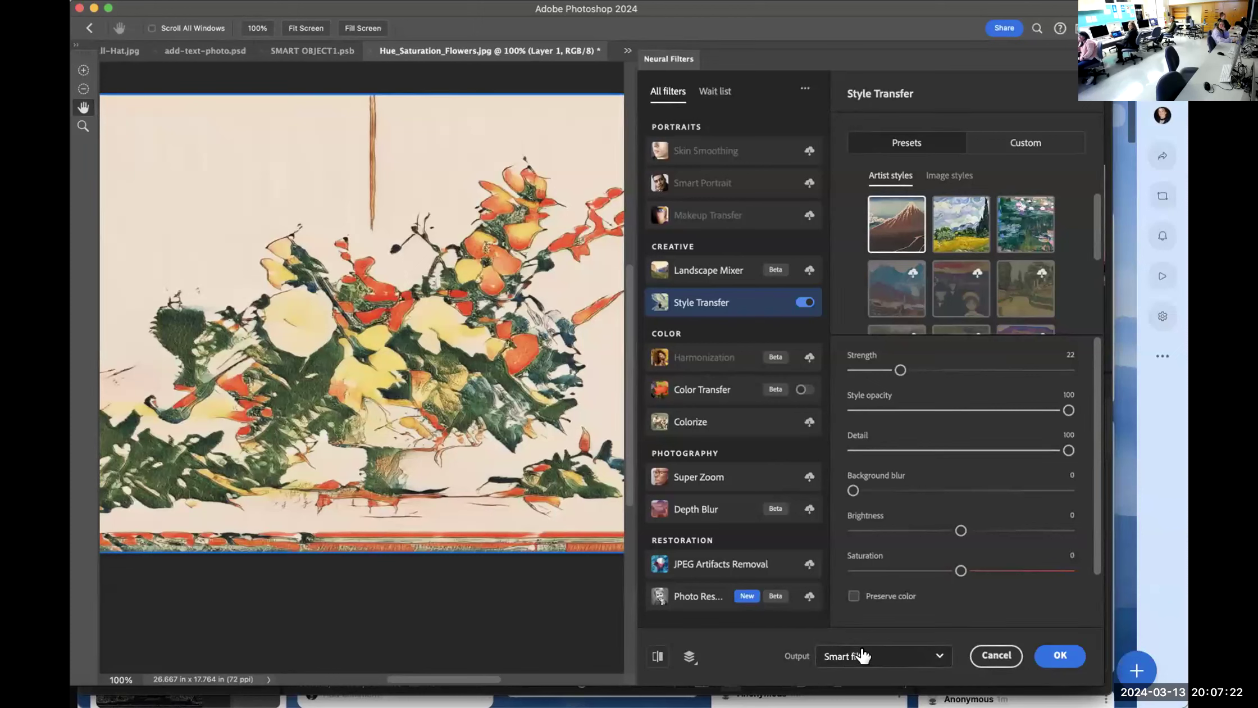
pyautogui.click(896, 656)
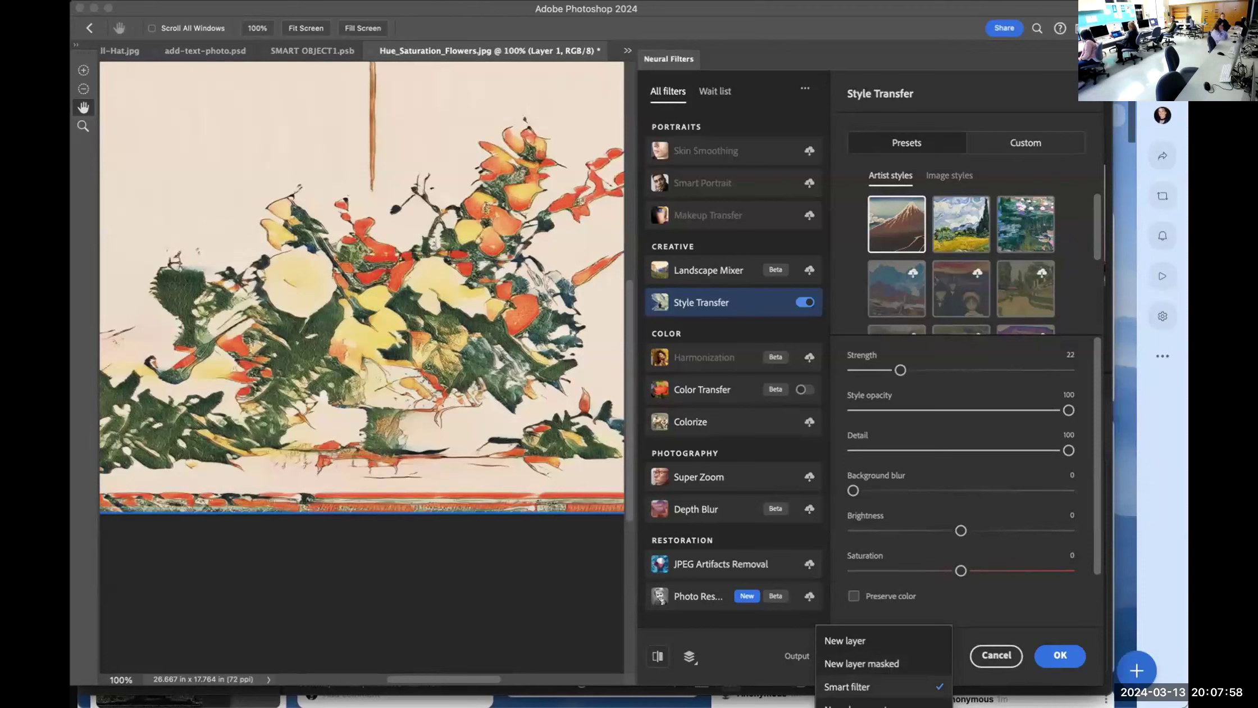
pyautogui.click(849, 686)
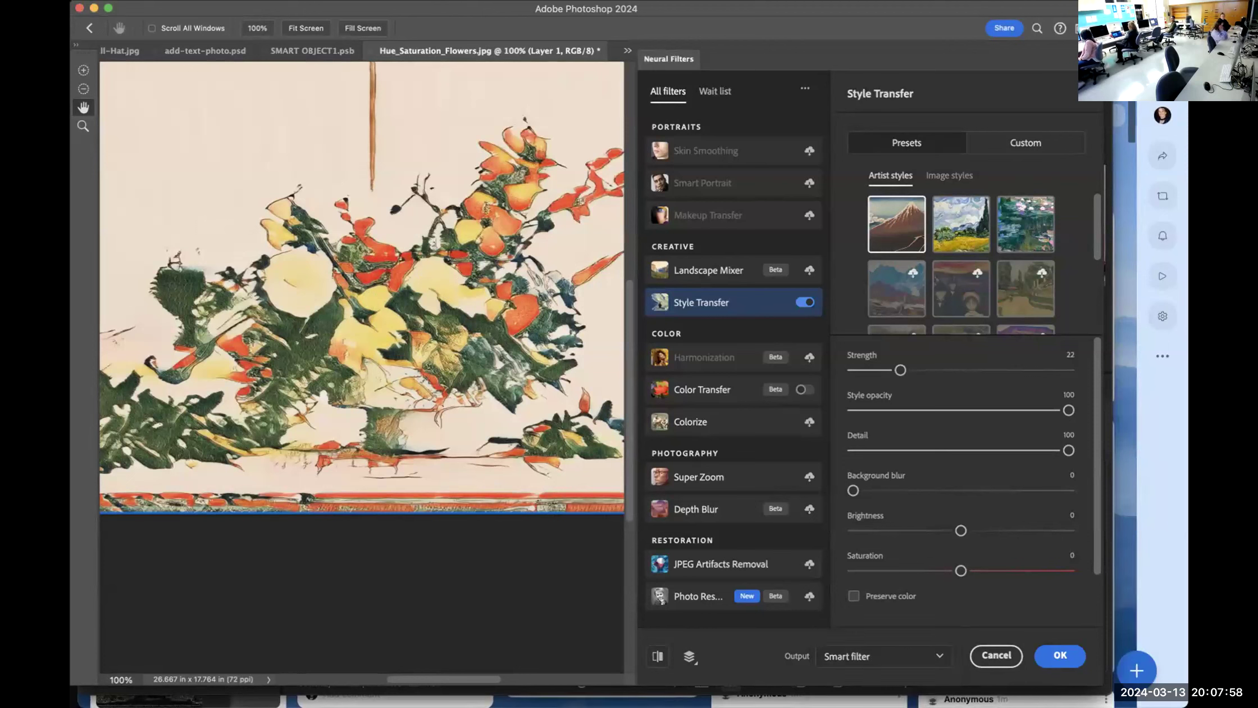
pyautogui.click(1055, 656)
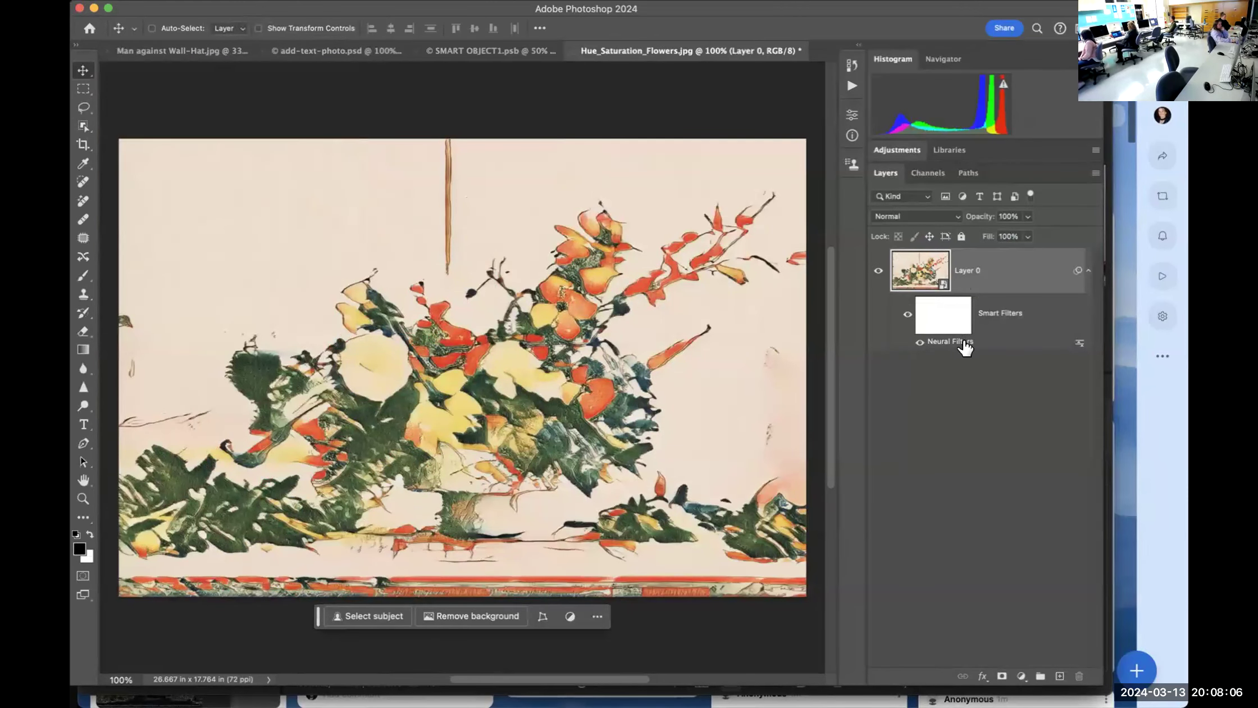
pyautogui.click(918, 340)
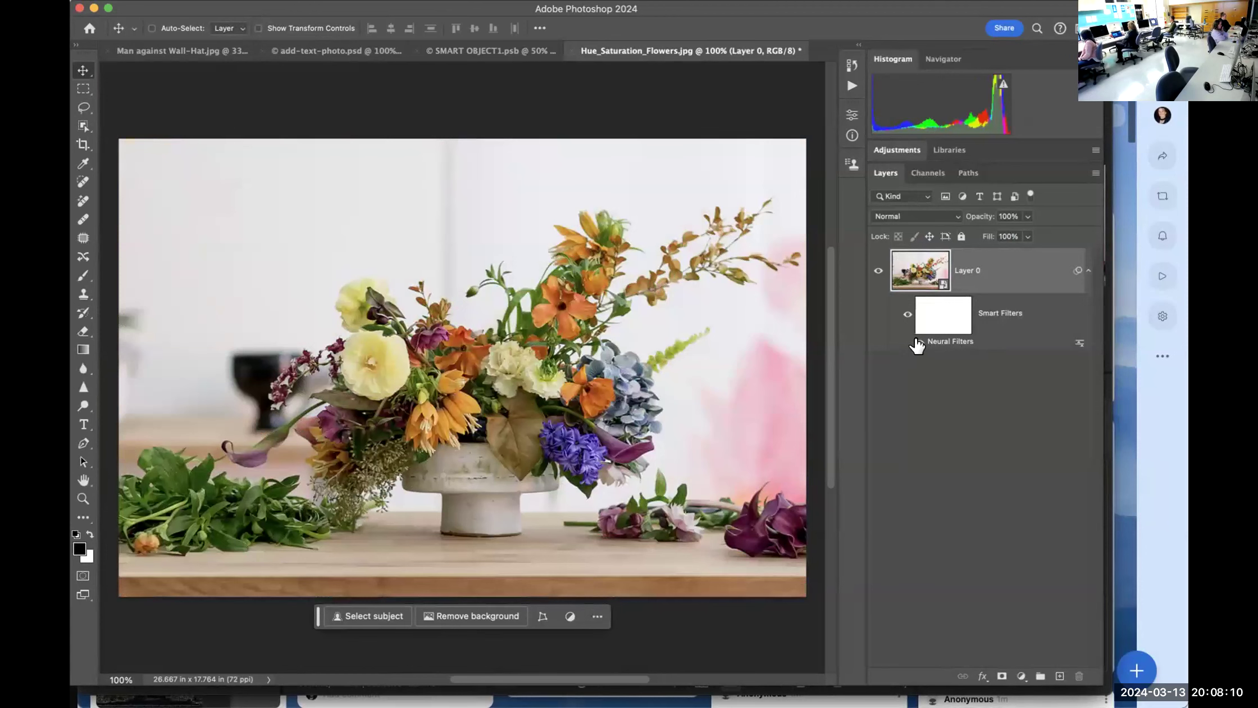
pyautogui.click(919, 342)
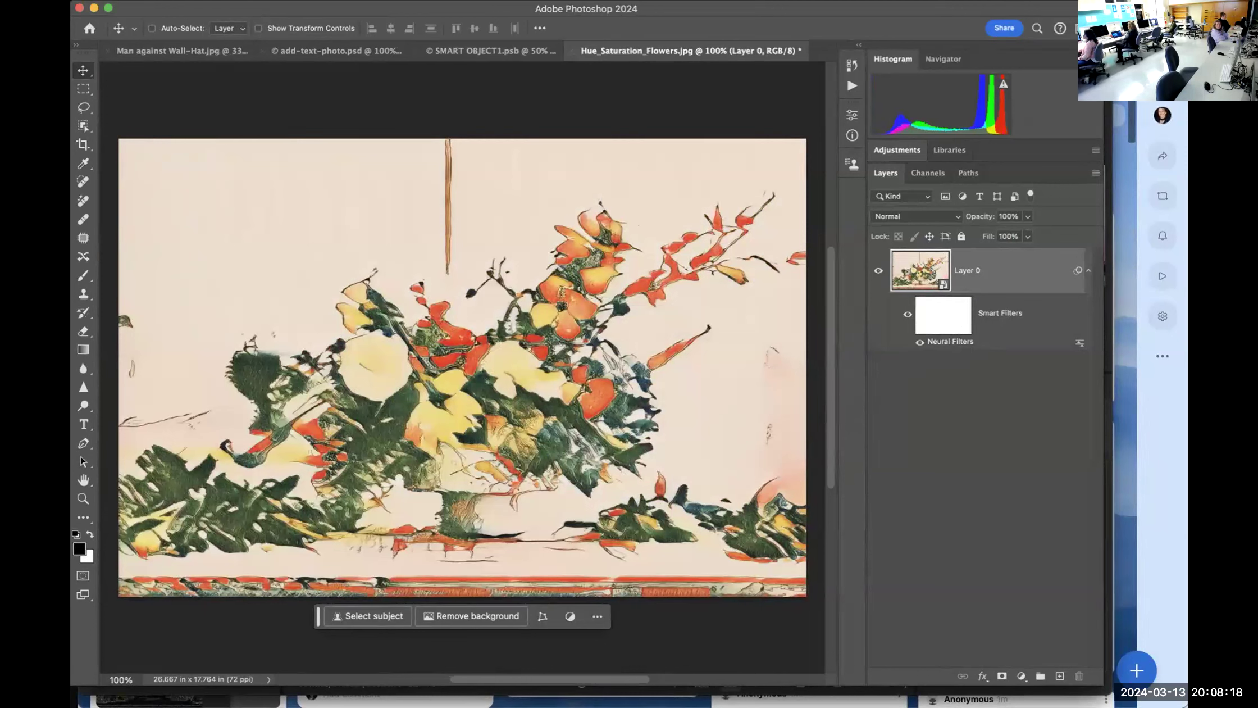
pyautogui.click(429, 0)
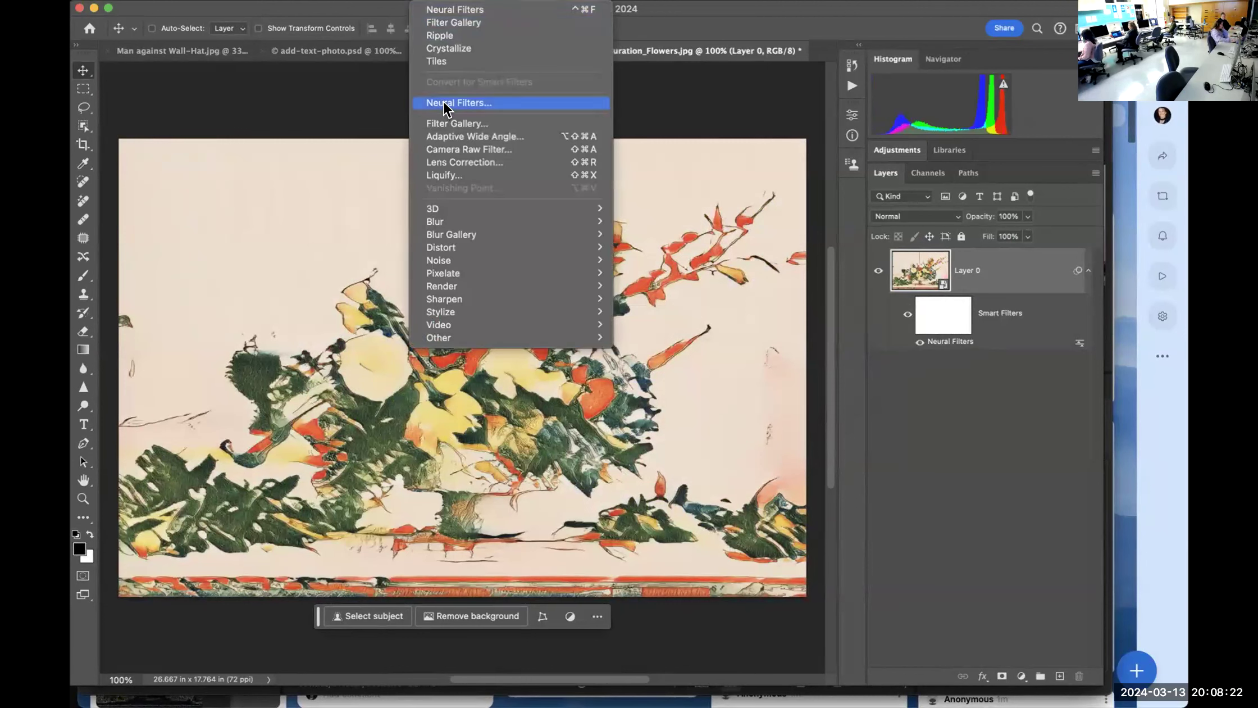
pyautogui.click(887, 444)
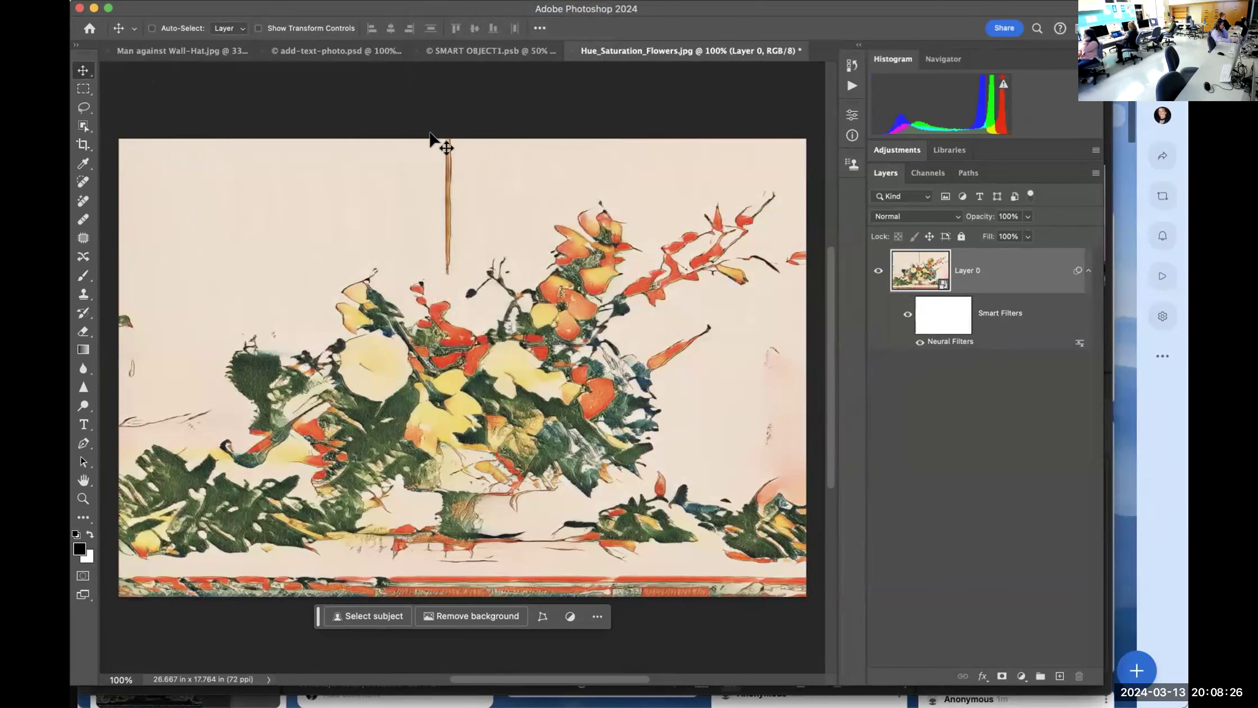
pyautogui.hscroll(-5, 314, 83)
pyautogui.hscroll(10, 313, 83)
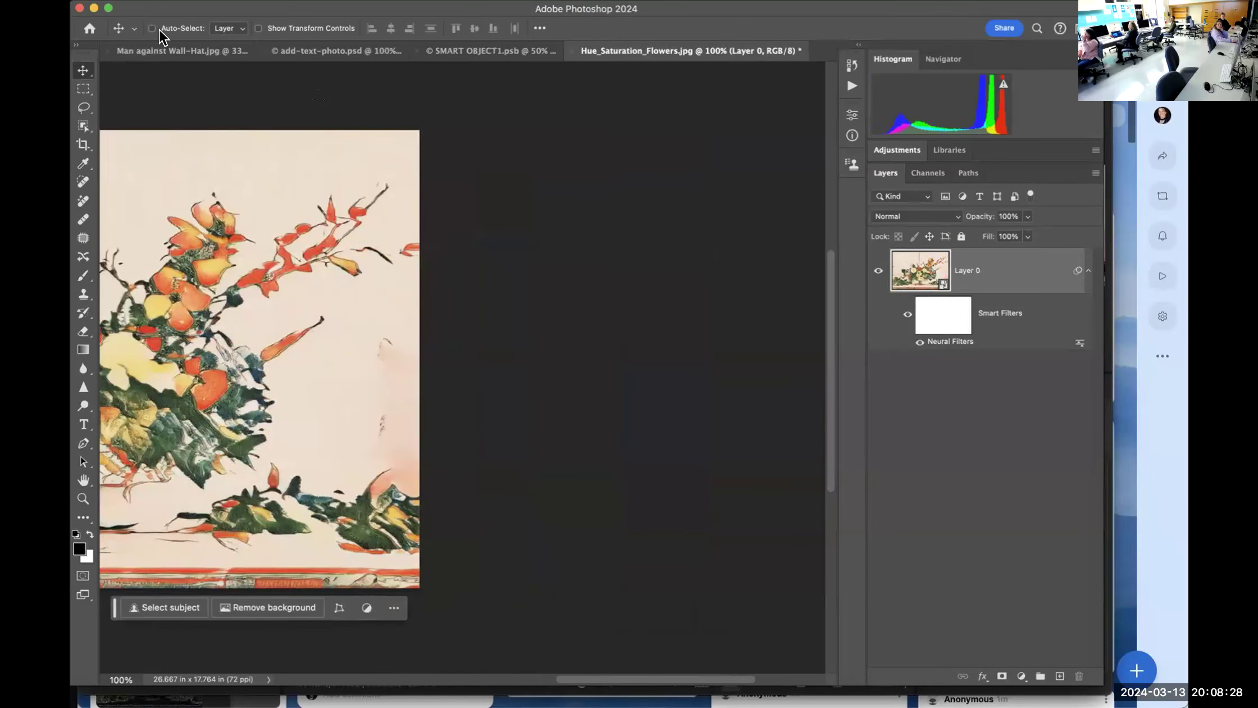
pyautogui.click(168, 51)
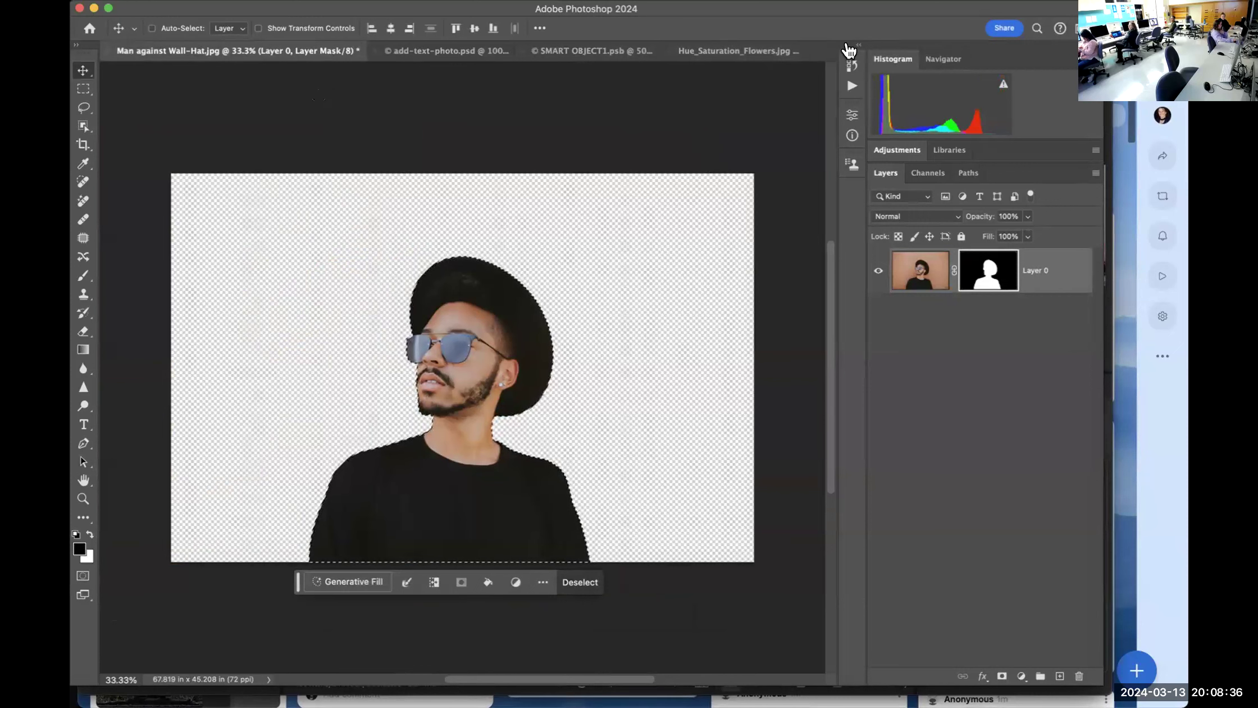
pyautogui.click(754, 53)
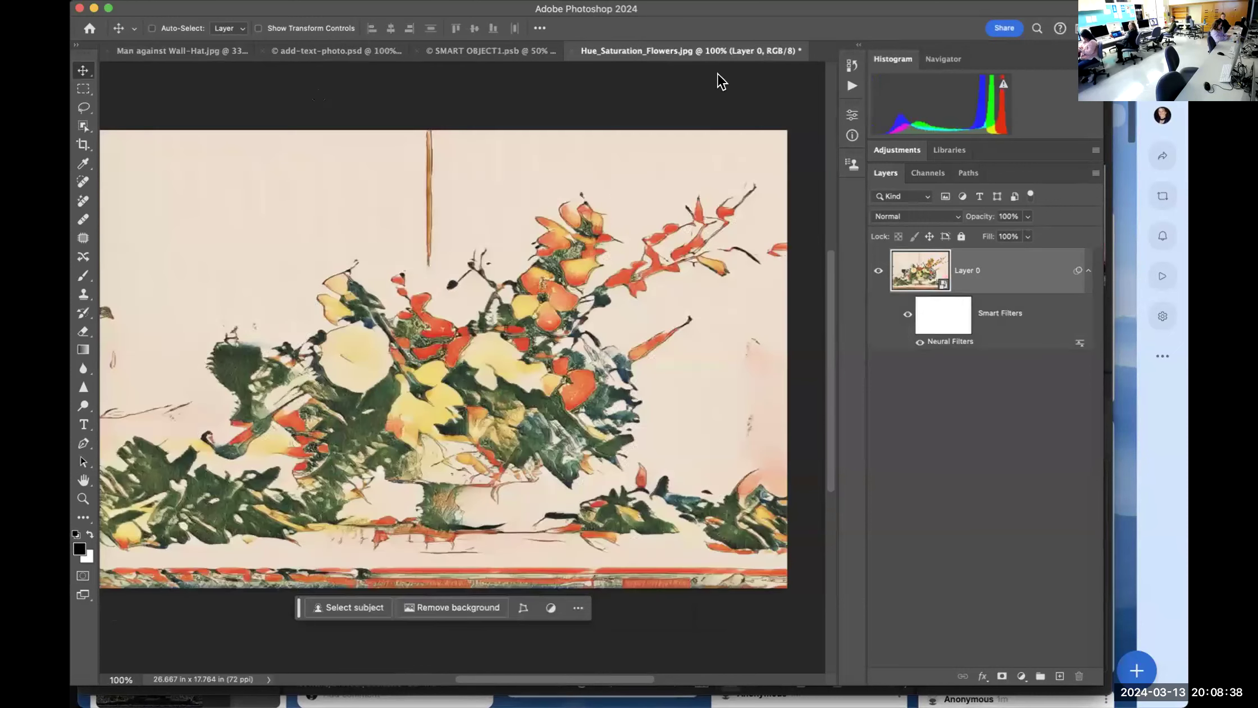
# Reopen Neural Filters on the stylized flower photo and look over the filter list
pyautogui.click(427, 1)
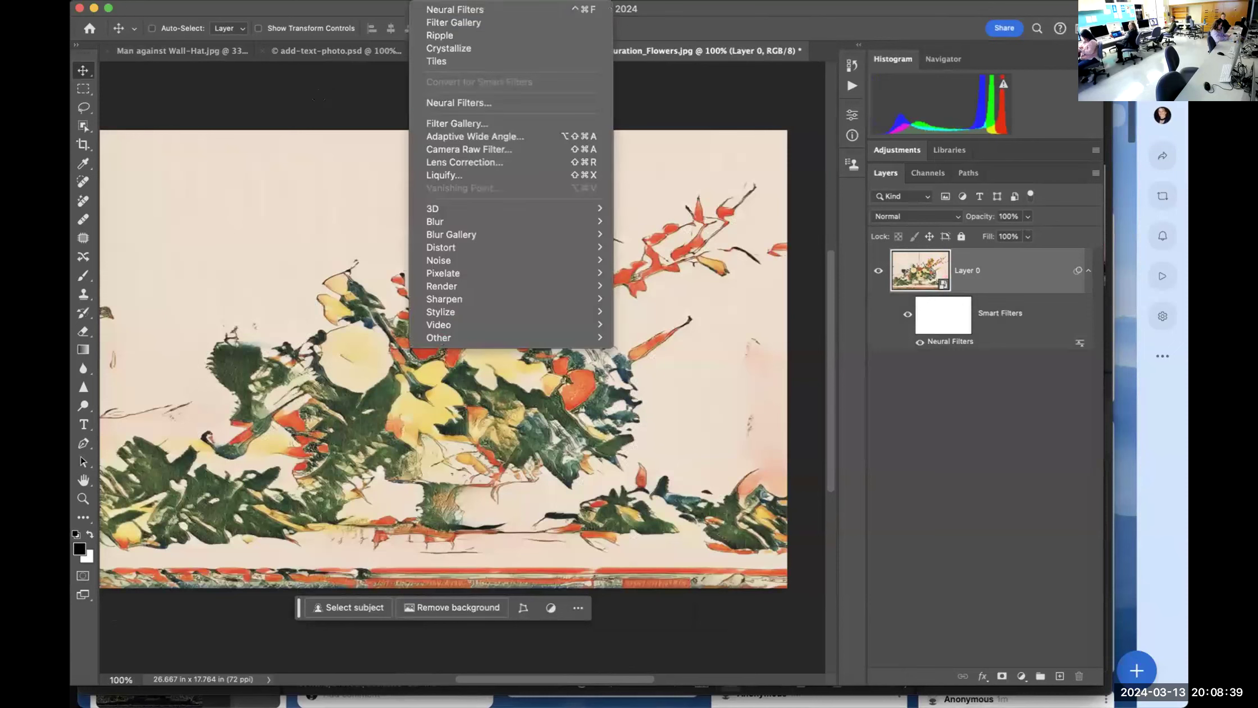
pyautogui.click(455, 102)
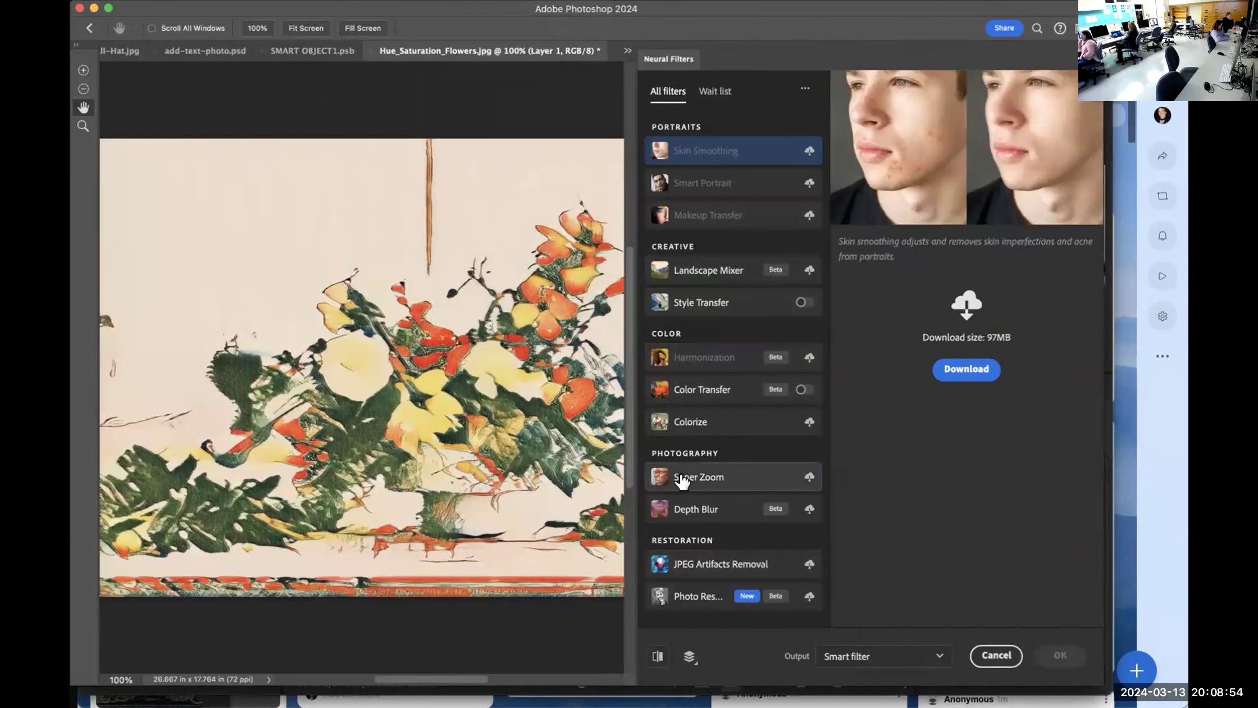
pyautogui.moveTo(694, 481)
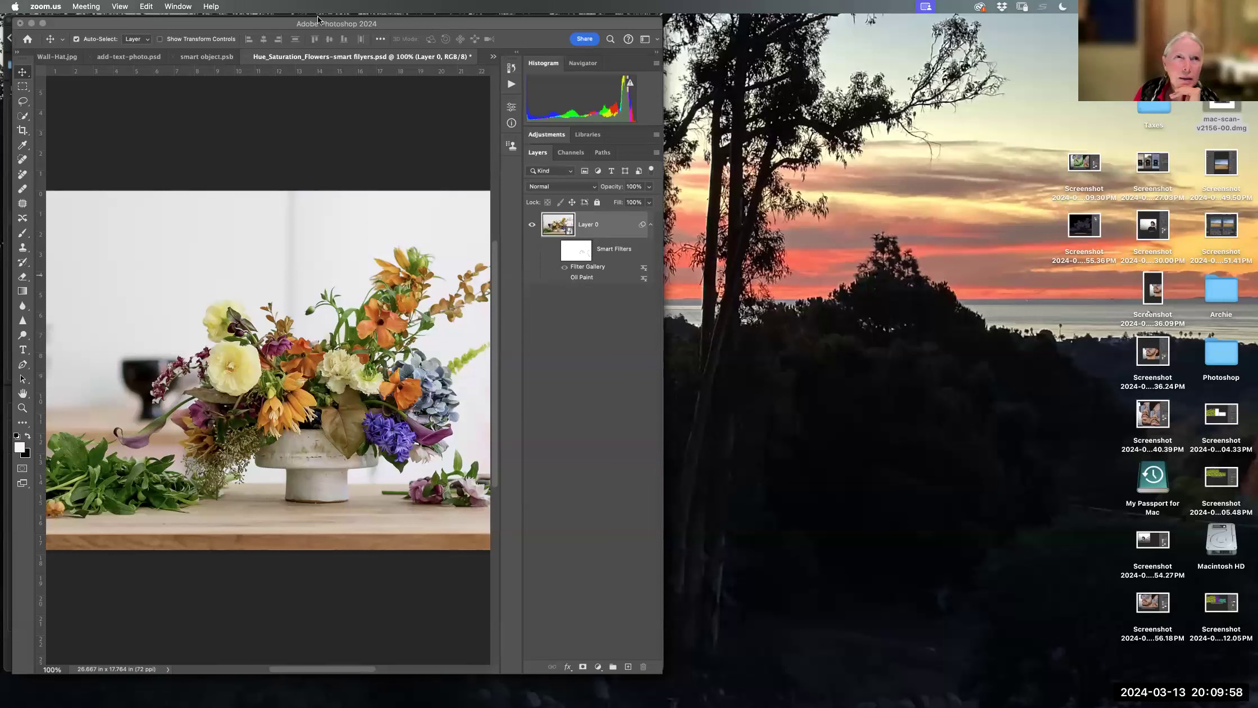
# Check the Neural Filters offered for the flower PSD that already has smart filters, without applying any
pyautogui.click(324, 119)
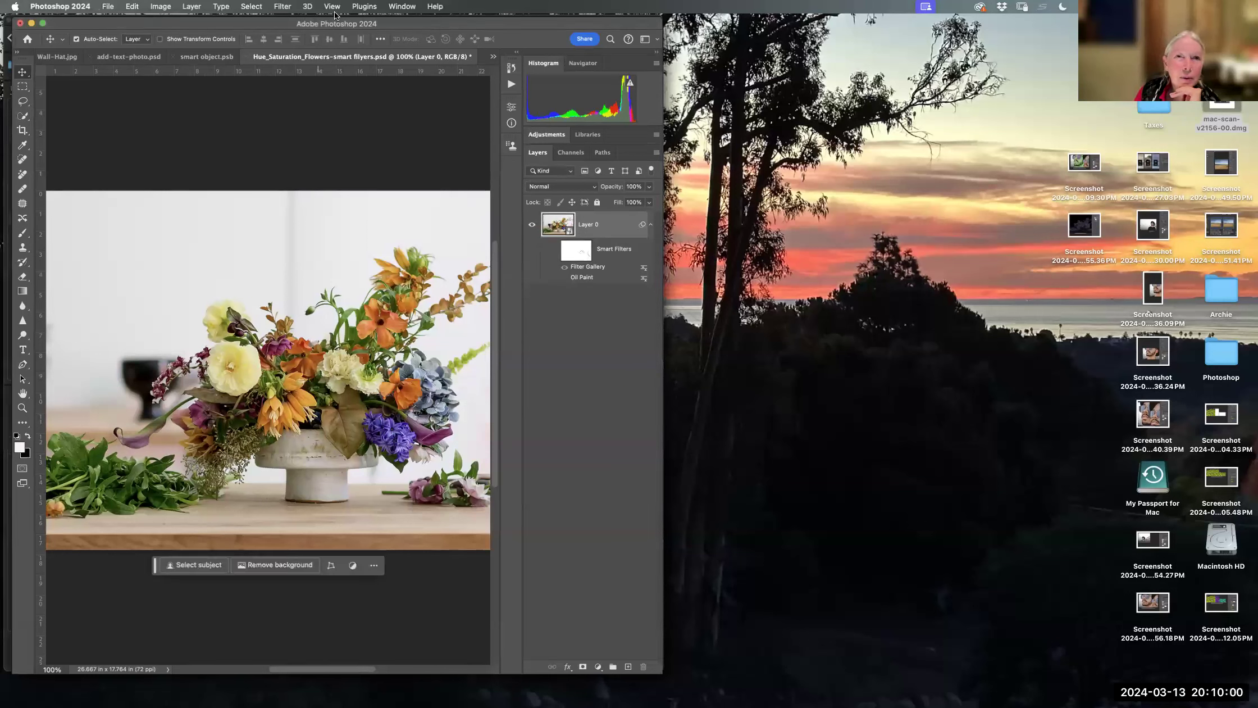
pyautogui.click(283, 7)
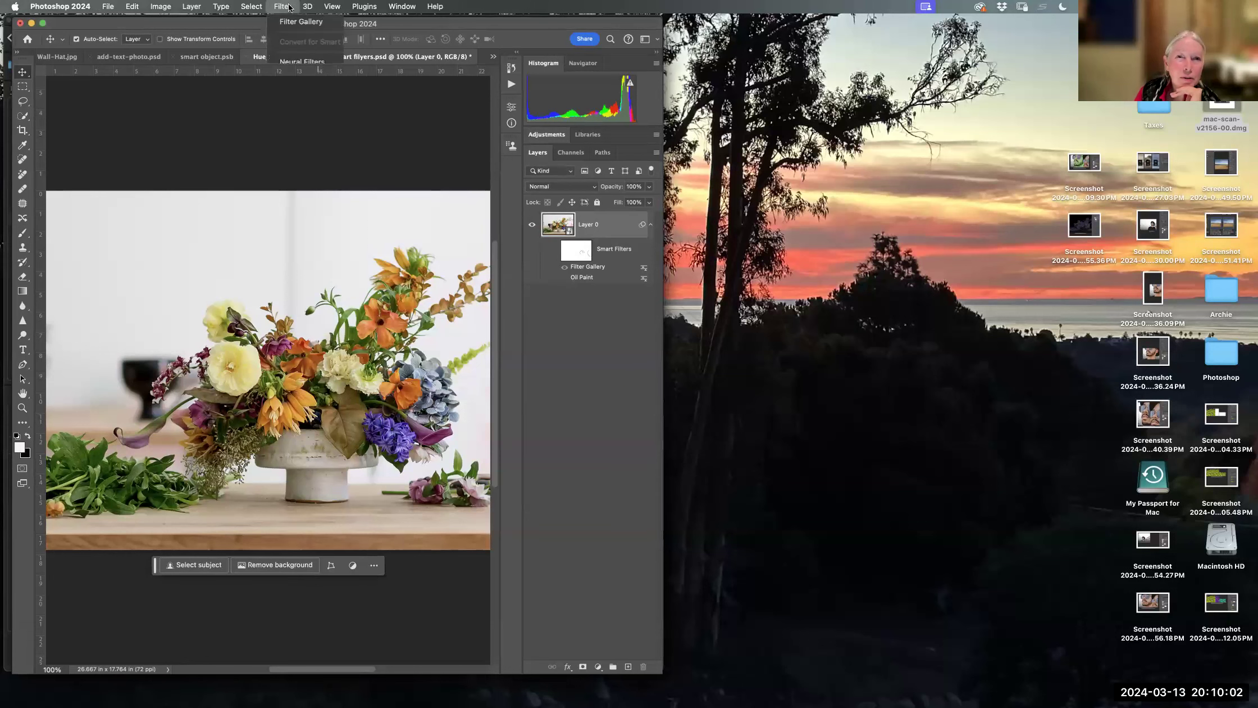
pyautogui.click(320, 61)
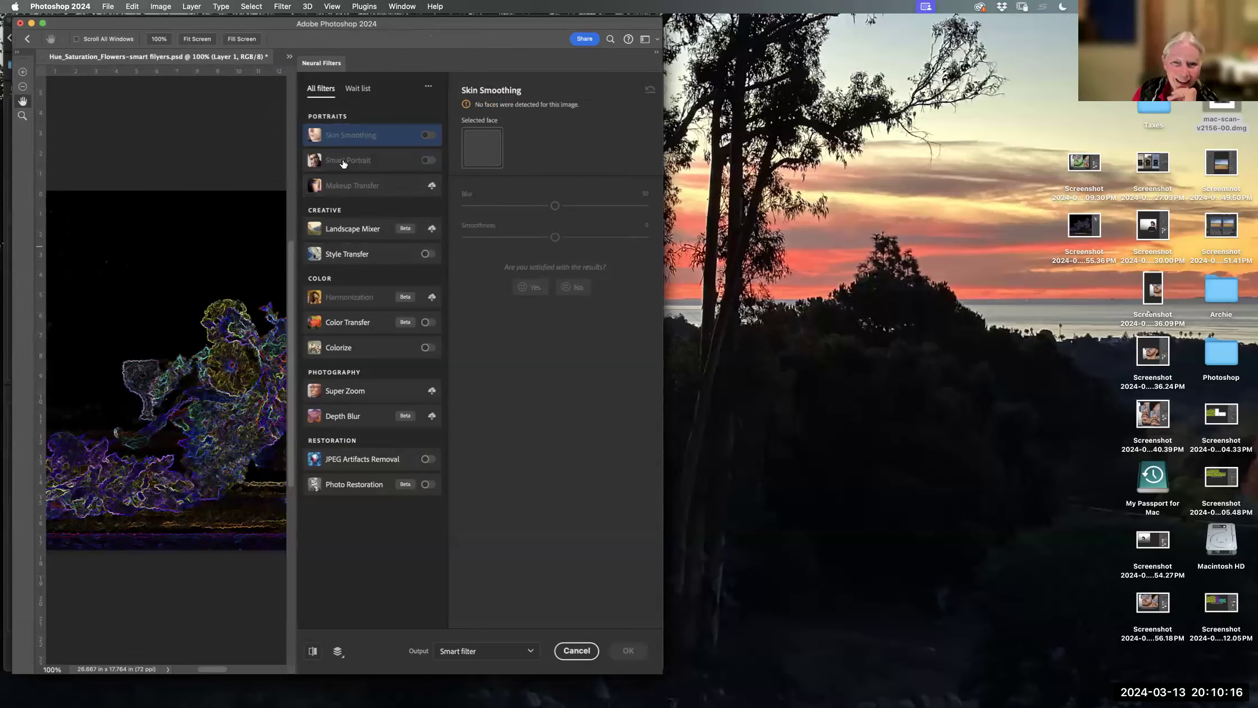
pyautogui.click(566, 649)
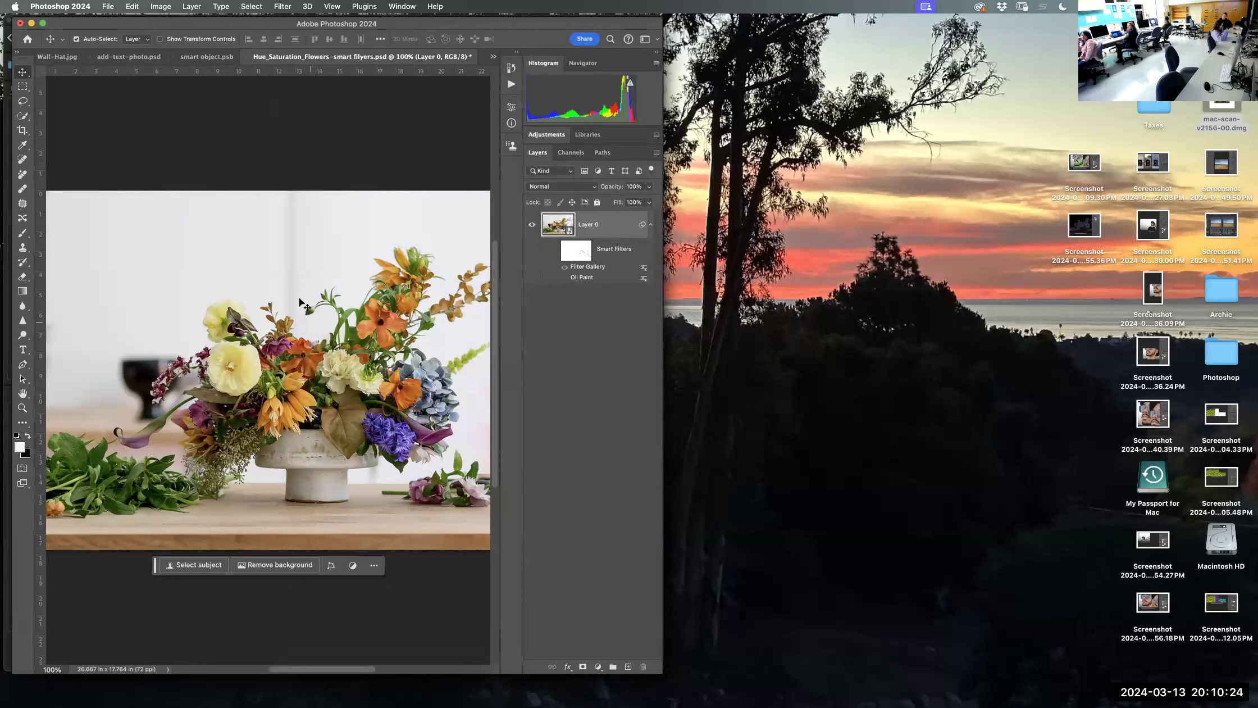
# Close the flower smart filters PSD with its changes saved, and open Hue_Saturation_Flowers.jpg from Adobe Bridge
pyautogui.click(249, 57)
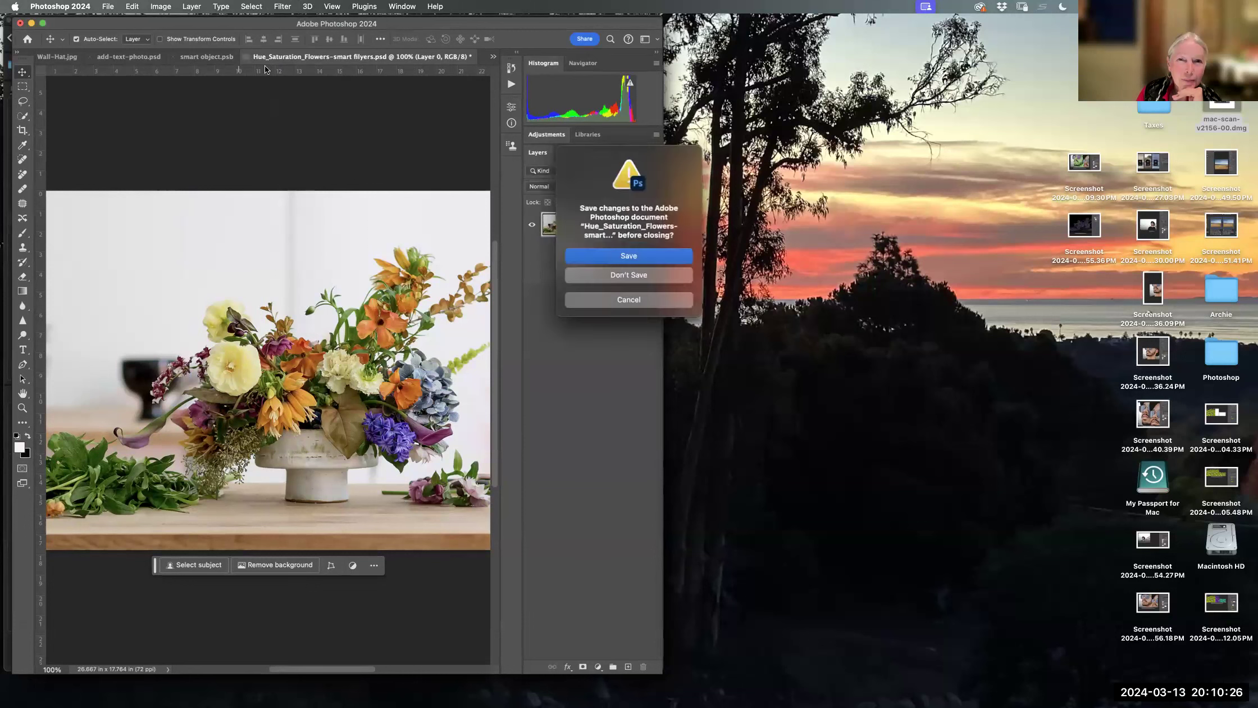
pyautogui.click(596, 255)
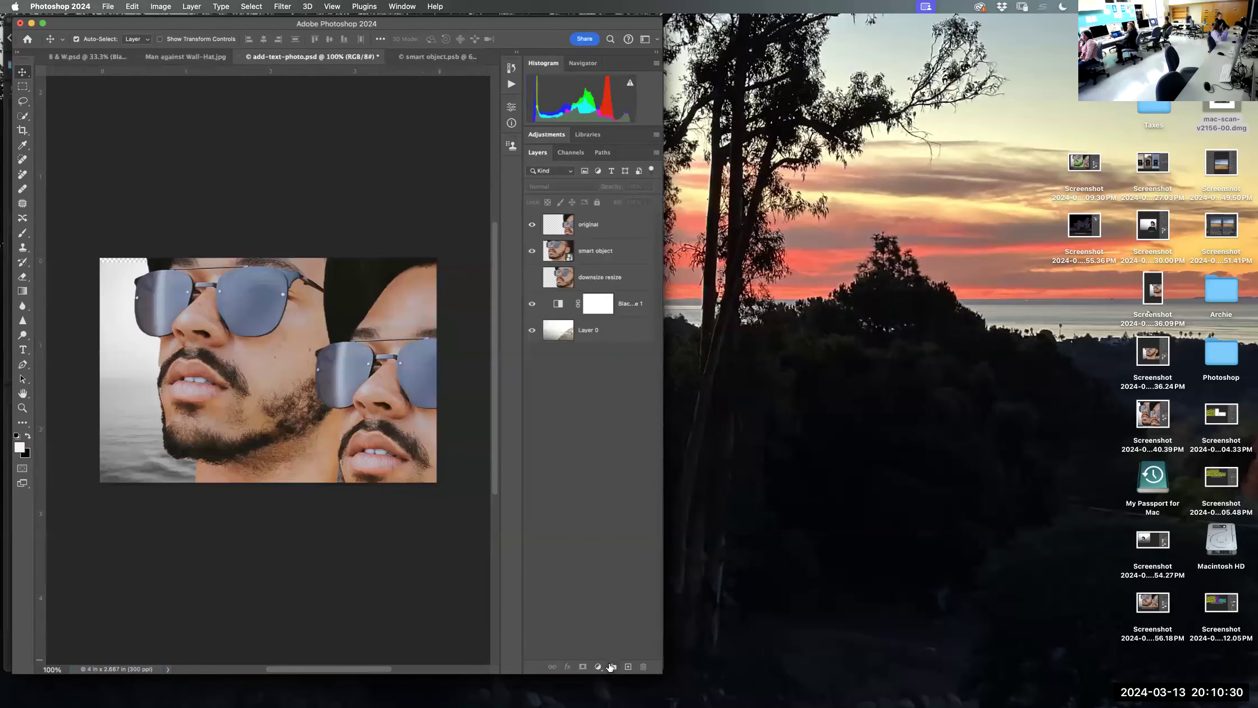
pyautogui.moveTo(789, 699)
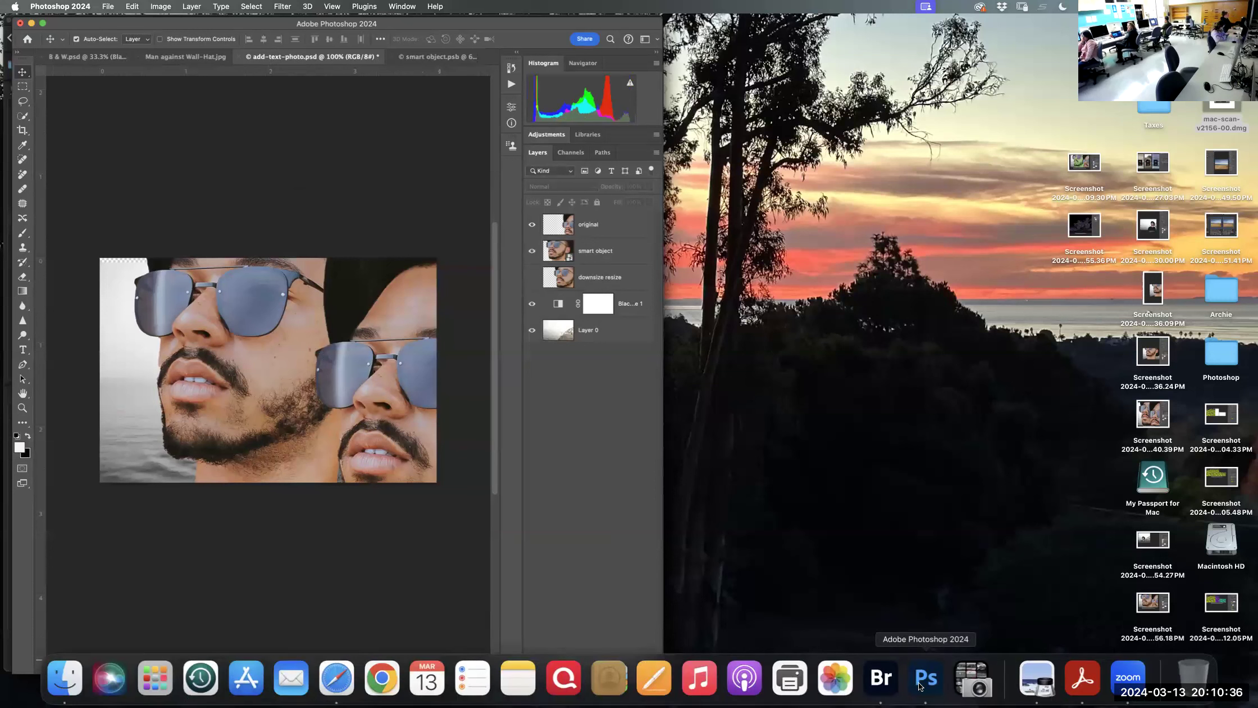
pyautogui.click(884, 680)
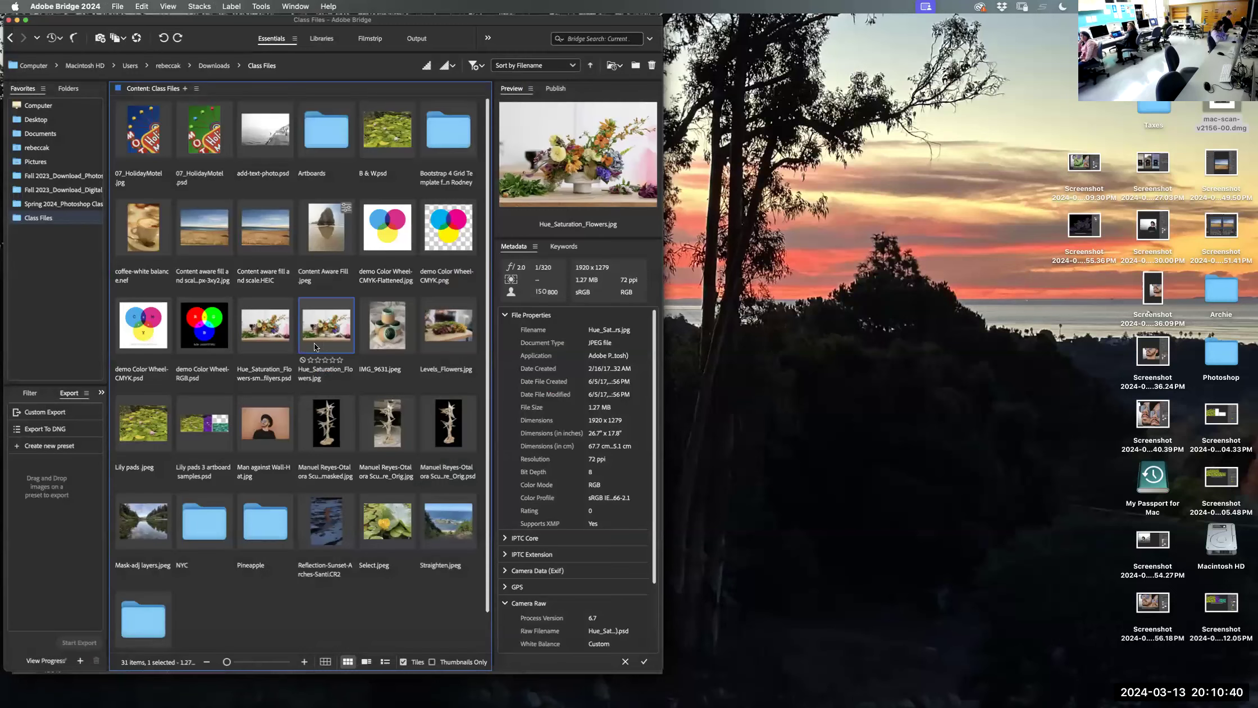
pyautogui.doubleClick(324, 342)
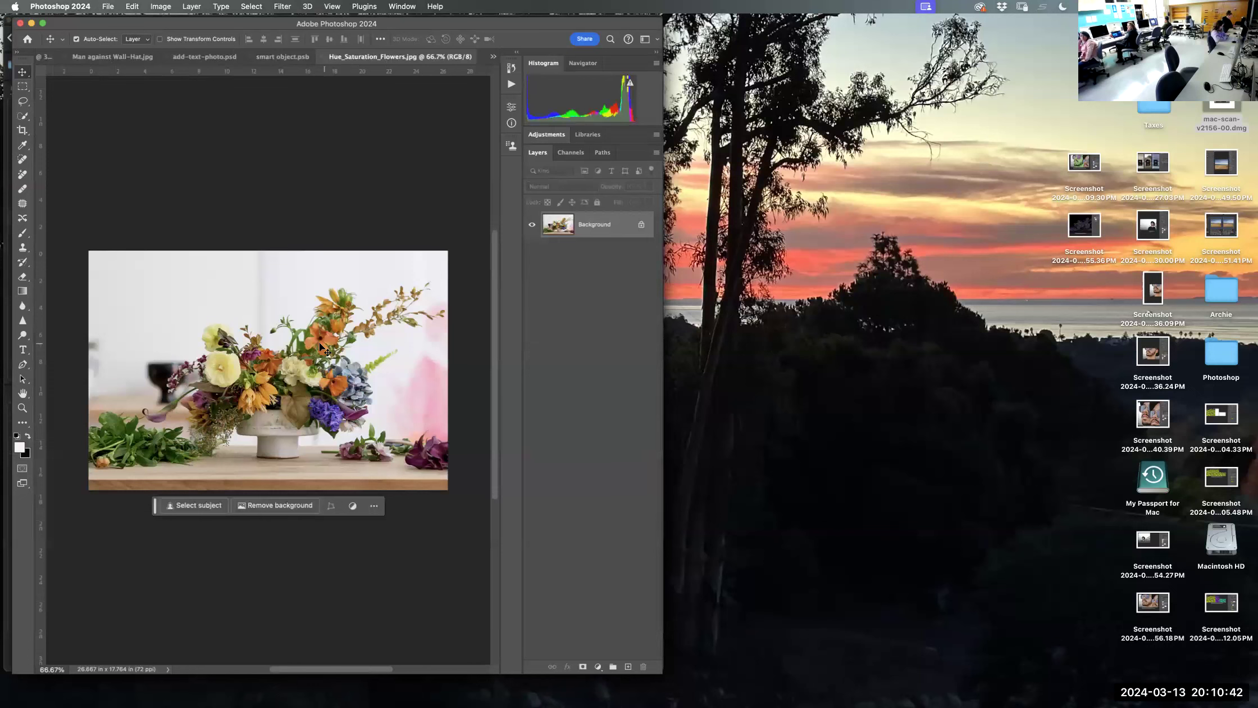
# Review the Neural Filters available for the original flower JPG without applying any, and switch to Zoom
pyautogui.click(287, 7)
pyautogui.click(322, 57)
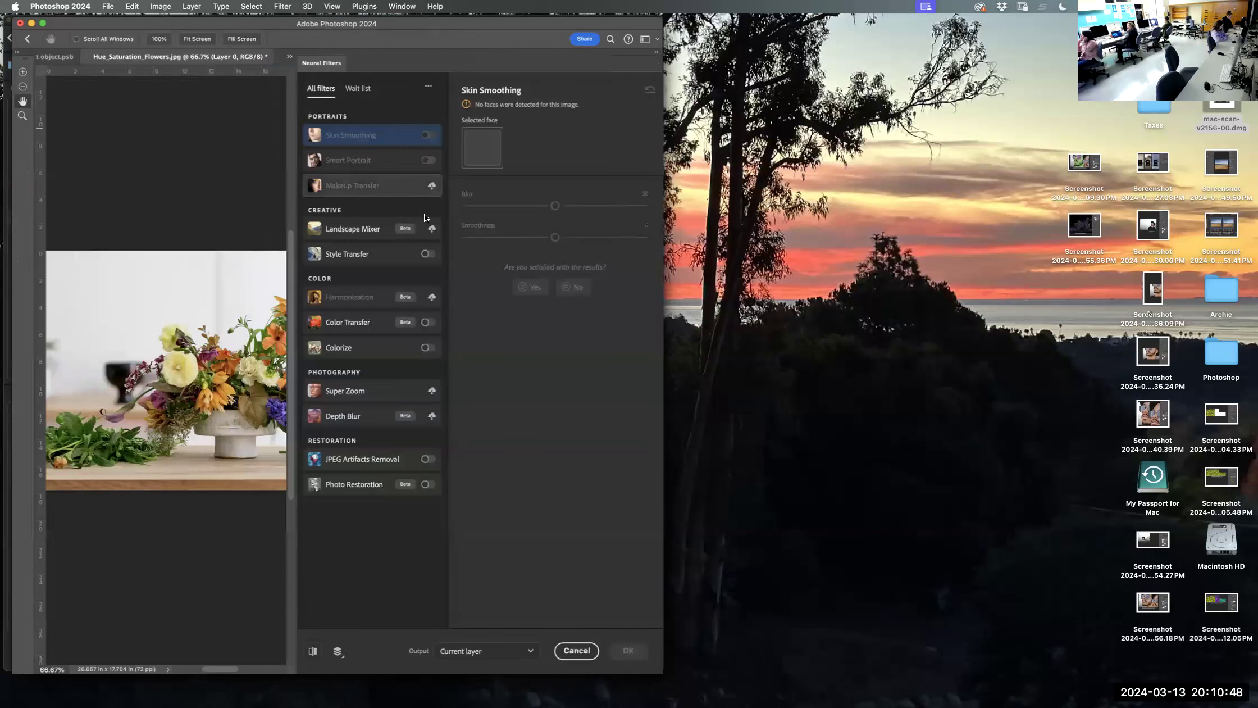
pyautogui.moveTo(391, 297)
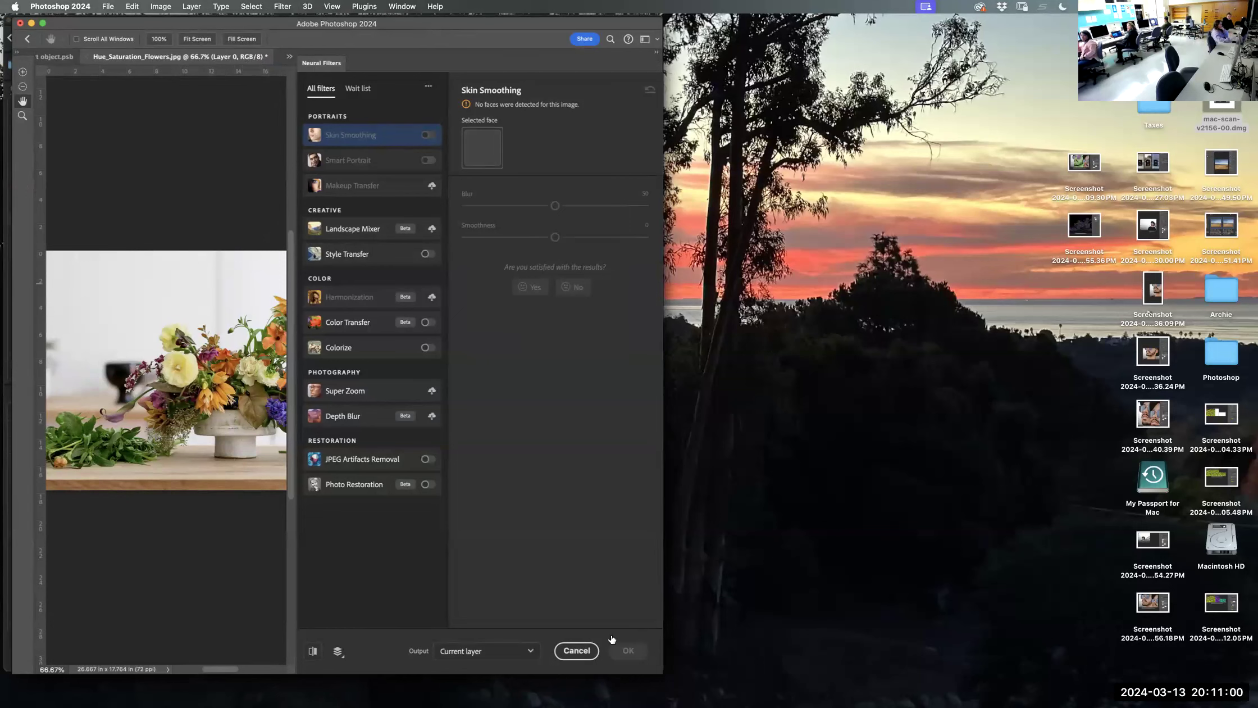
pyautogui.click(575, 651)
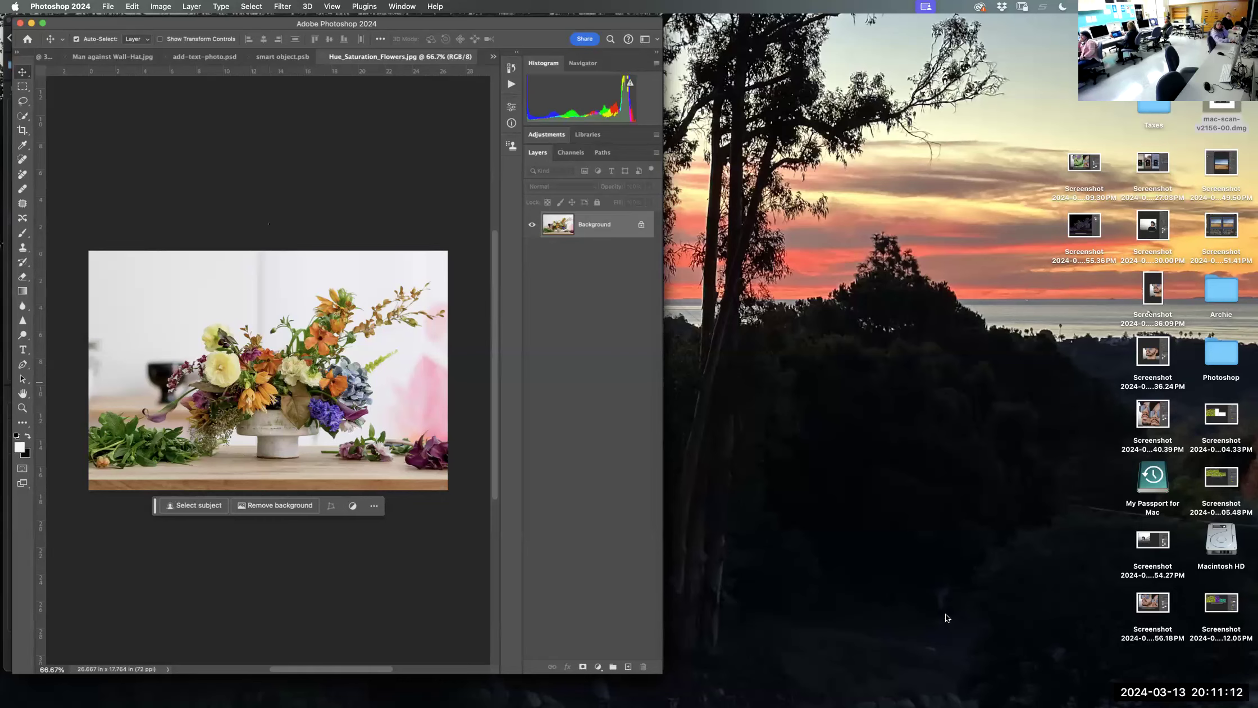
pyautogui.moveTo(1082, 706)
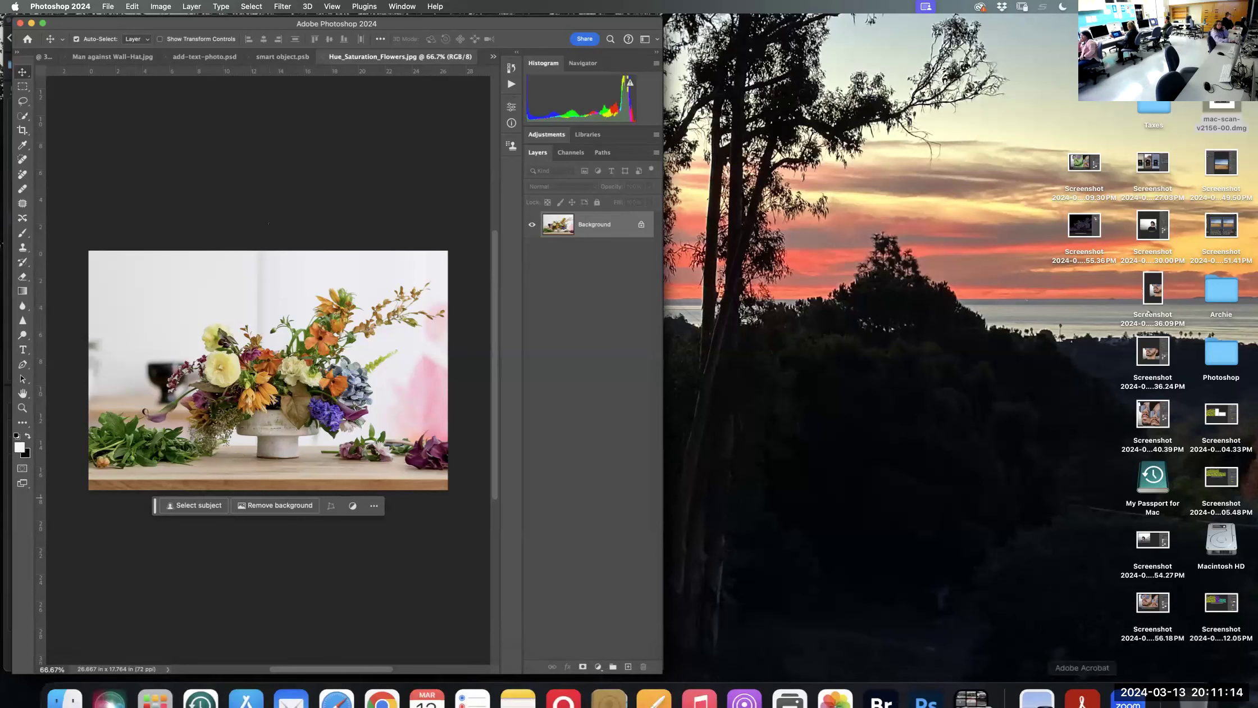
pyautogui.click(1135, 680)
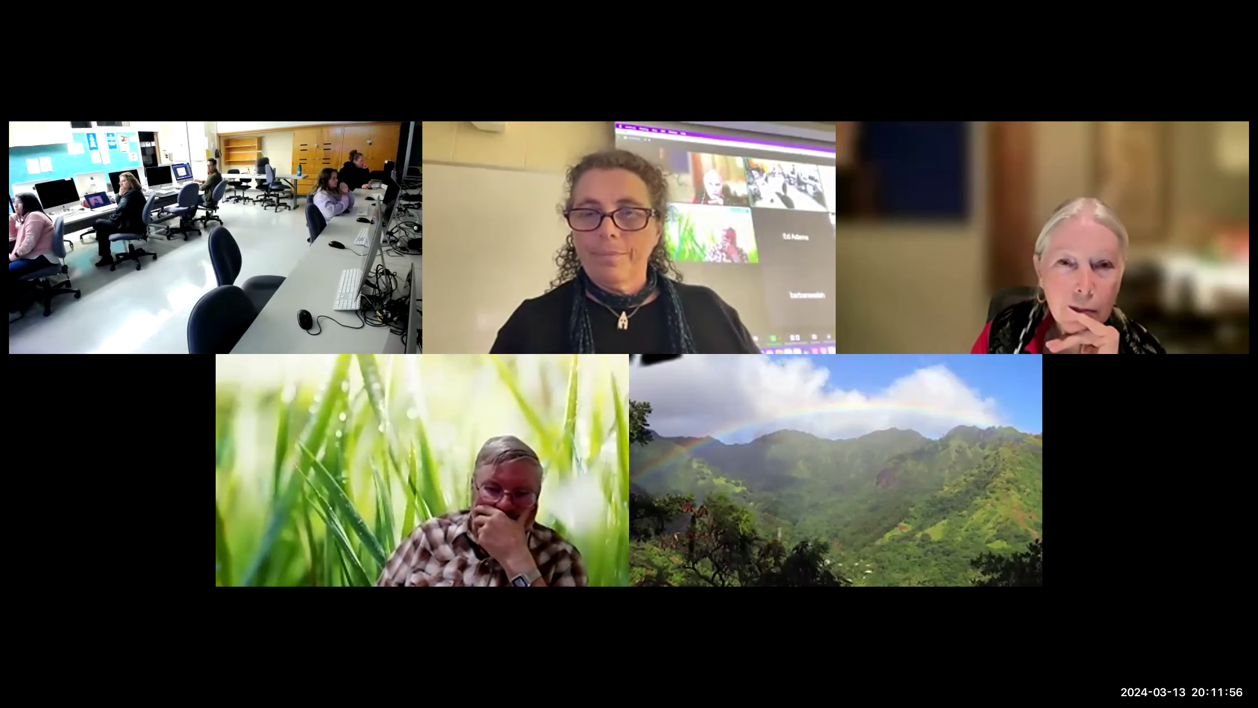
# Switch to Adobe Bridge and open Man against Wall-Hat.jpg in Photoshop
pyautogui.press('super+Tab')
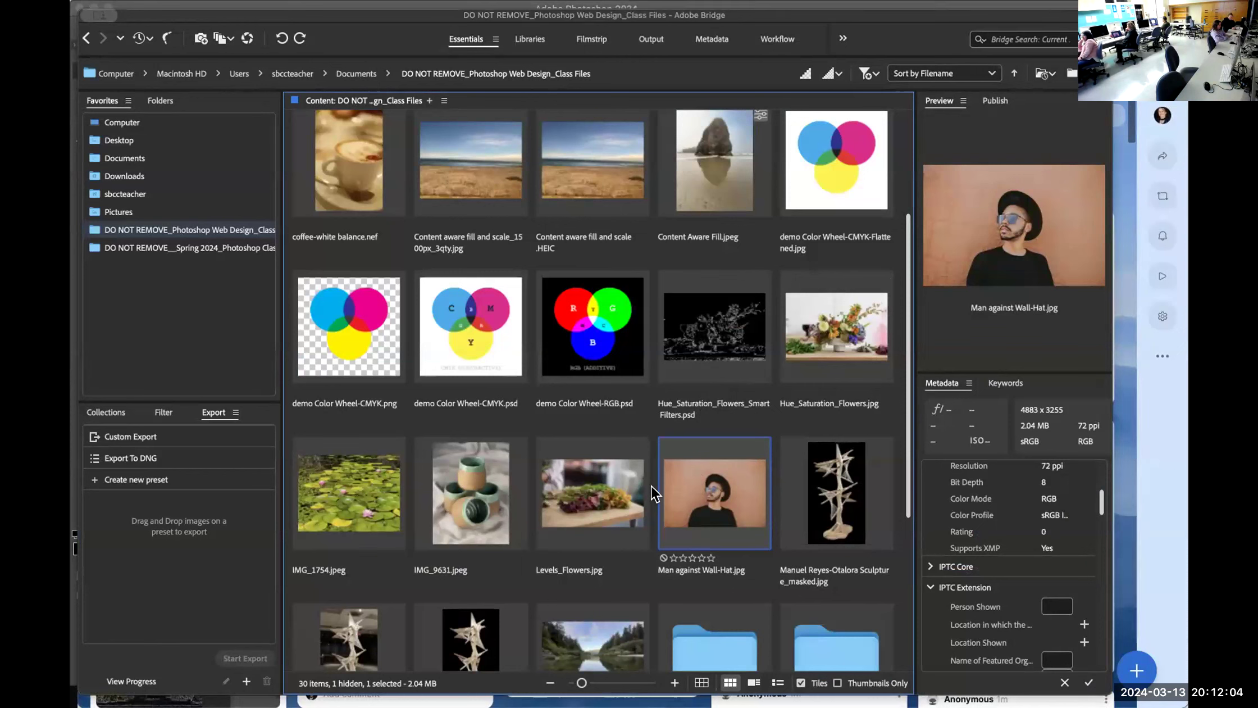
pyautogui.doubleClick(710, 497)
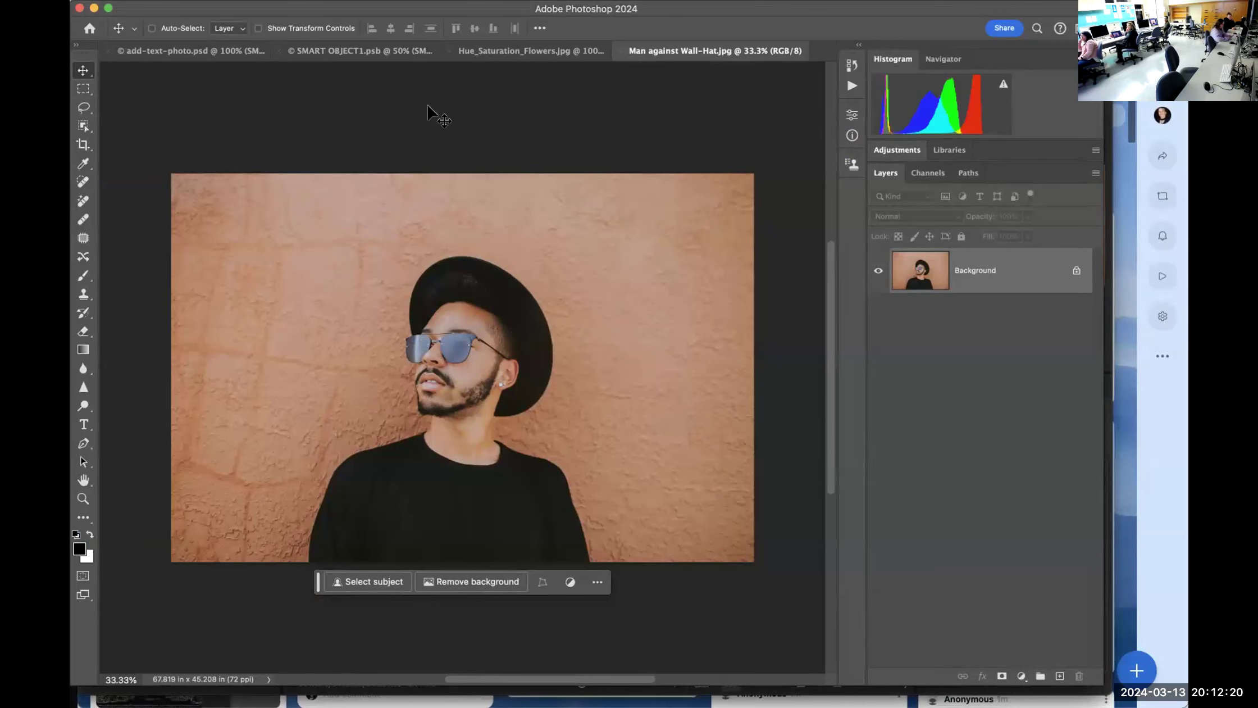
pyautogui.click(428, 1)
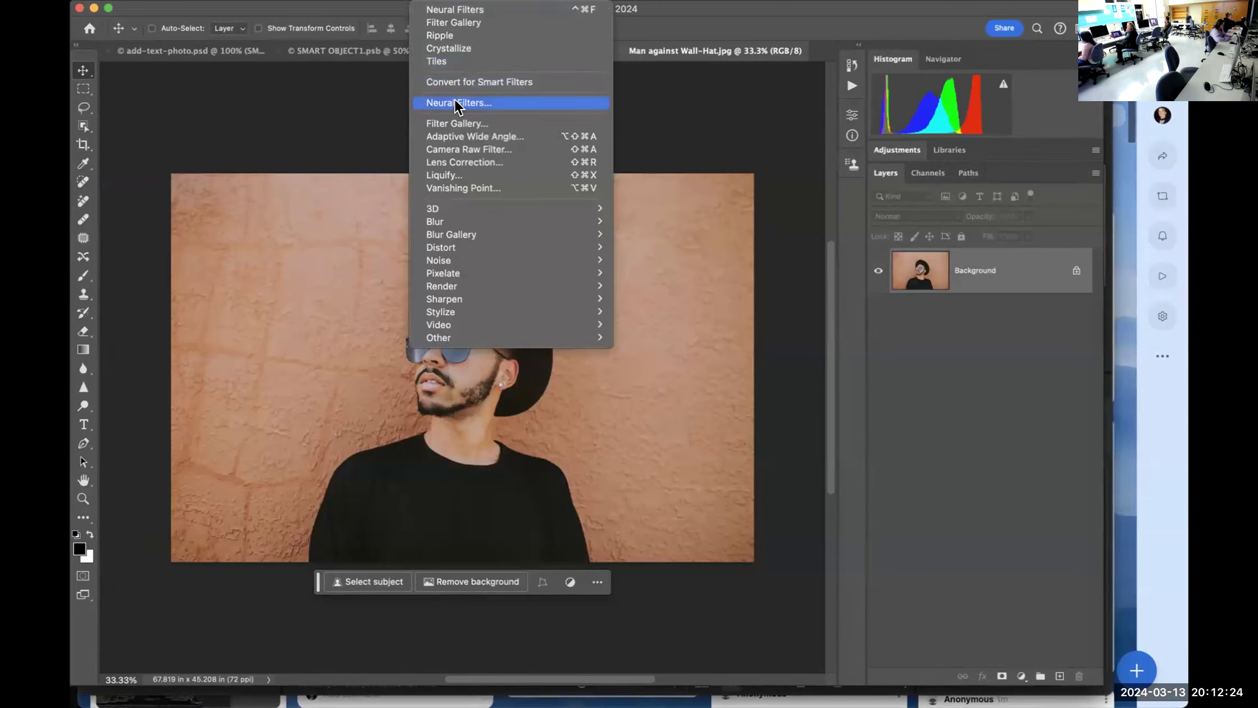
pyautogui.click(442, 8)
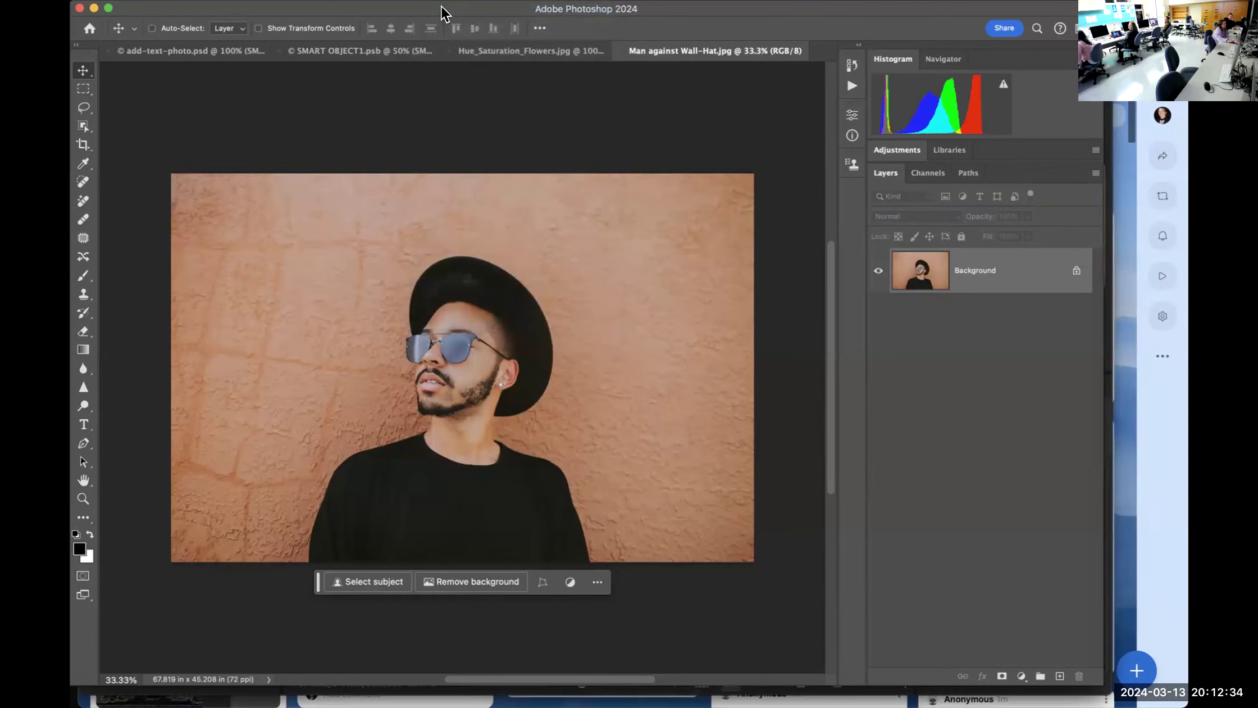
pyautogui.press('super')
pyautogui.press('super+z')
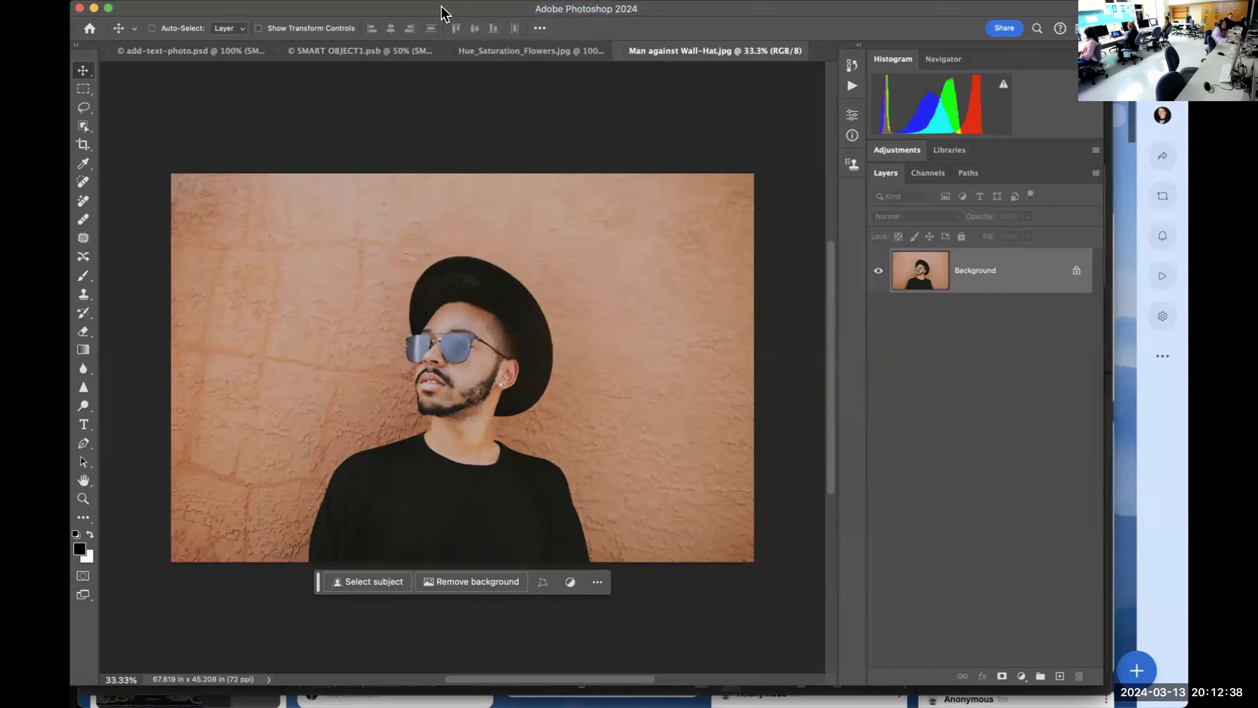
# Open Neural Filters on the portrait of the man in the hat
pyautogui.click(430, 1)
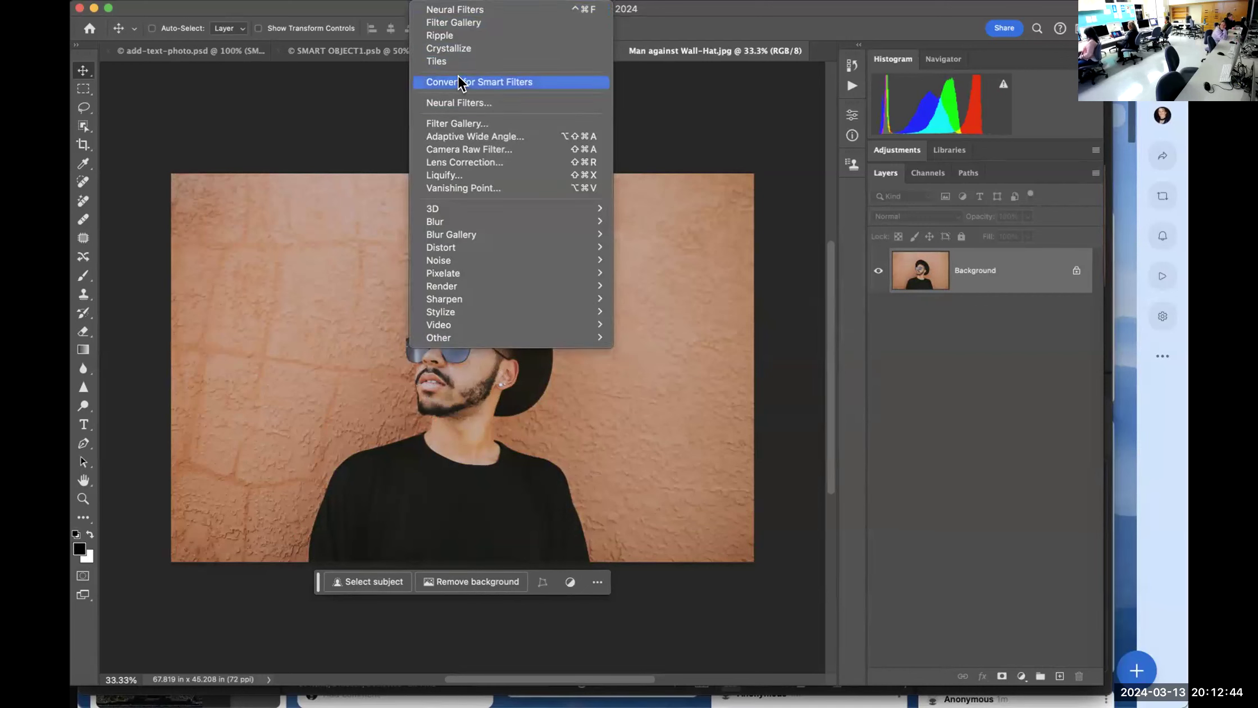
pyautogui.click(457, 103)
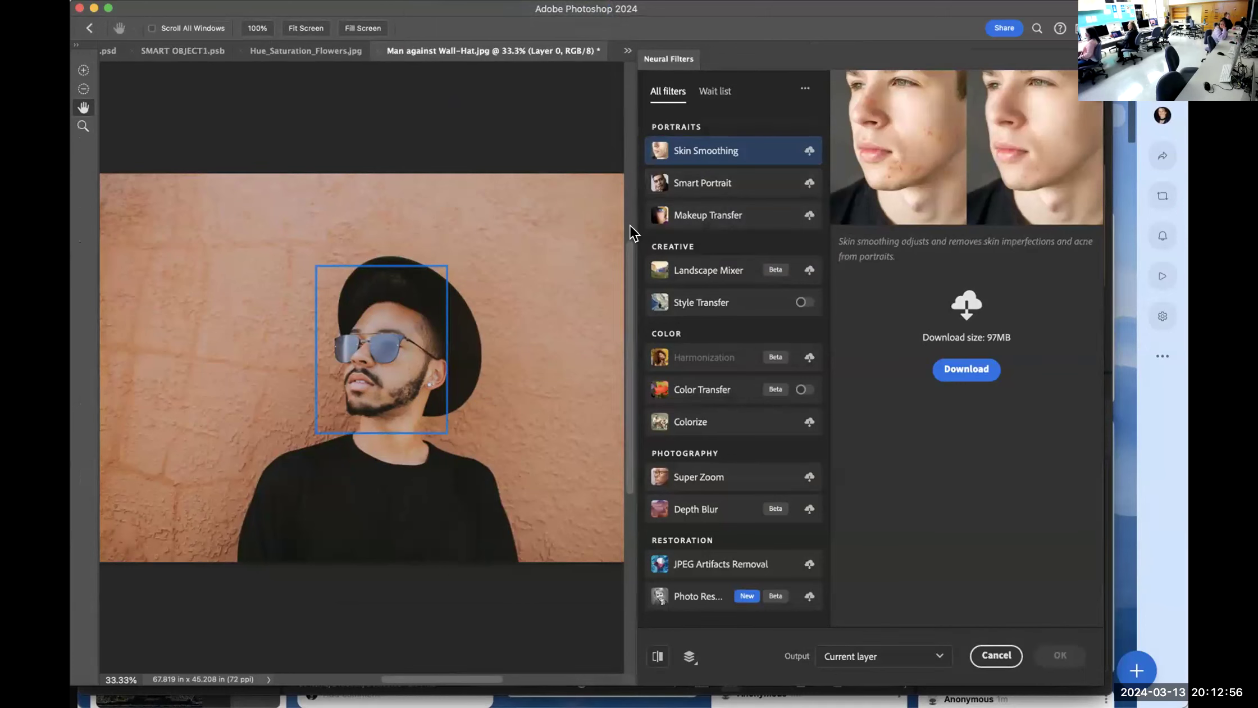
# Zoom in on the man's face at 100% and download and enable the Smart Portrait filter
pyautogui.click(450, 490)
pyautogui.click(450, 490)
pyautogui.click(450, 489)
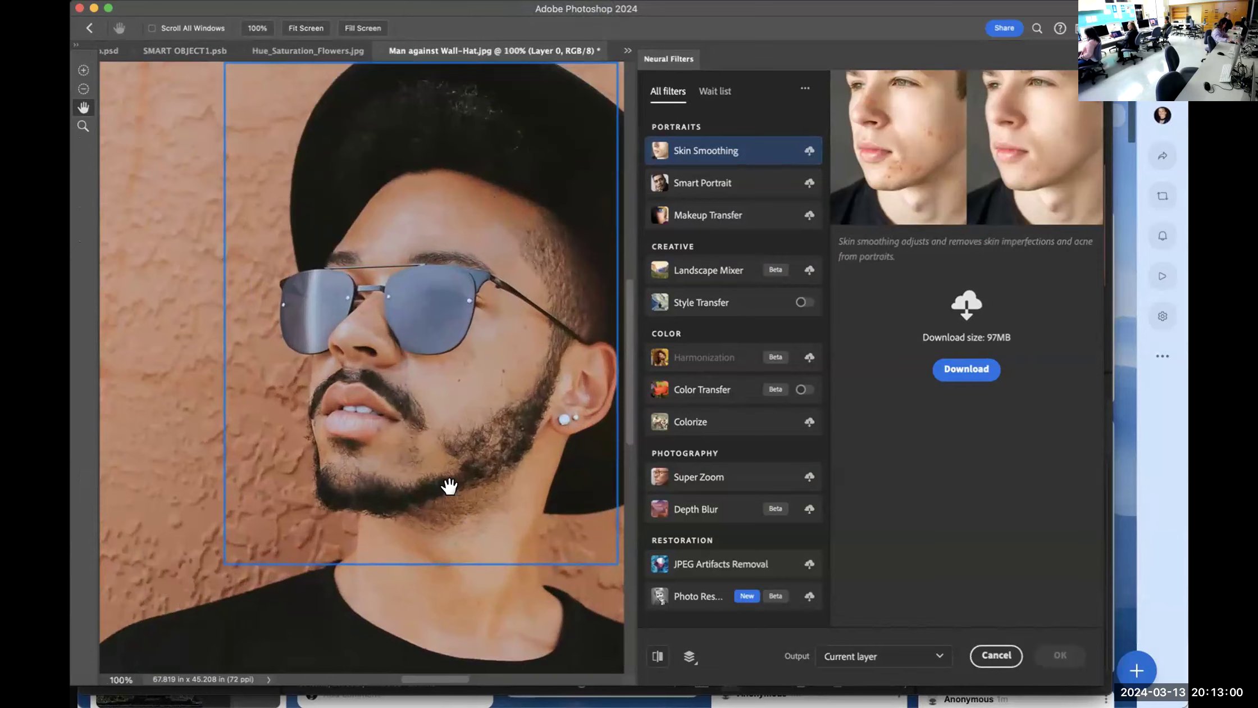
pyautogui.moveTo(450, 485); pyautogui.dragTo(329, 483)
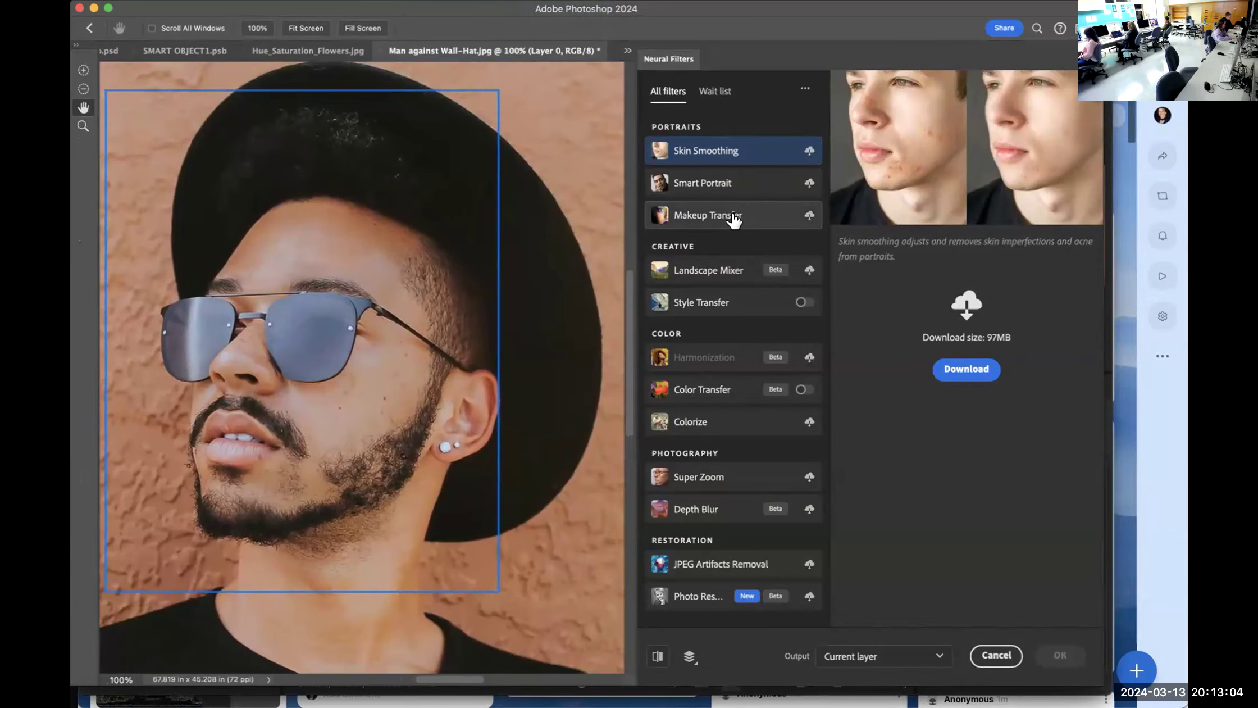
pyautogui.moveTo(753, 212)
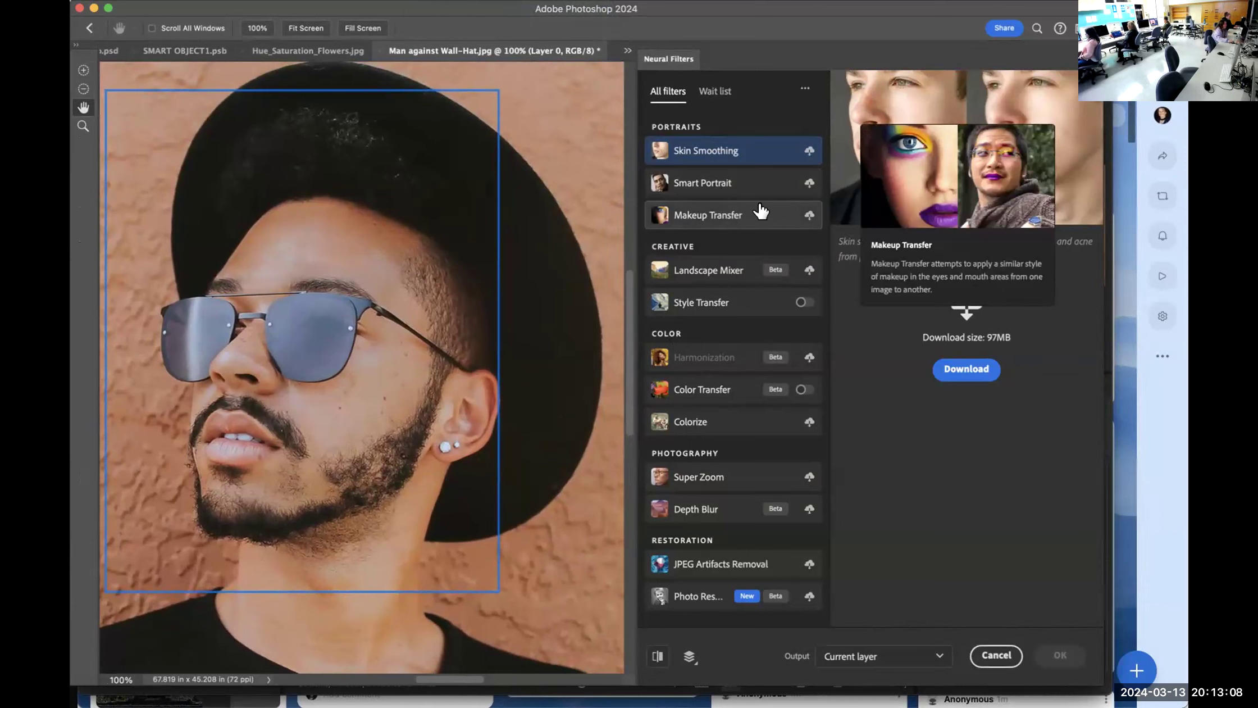
pyautogui.moveTo(751, 185)
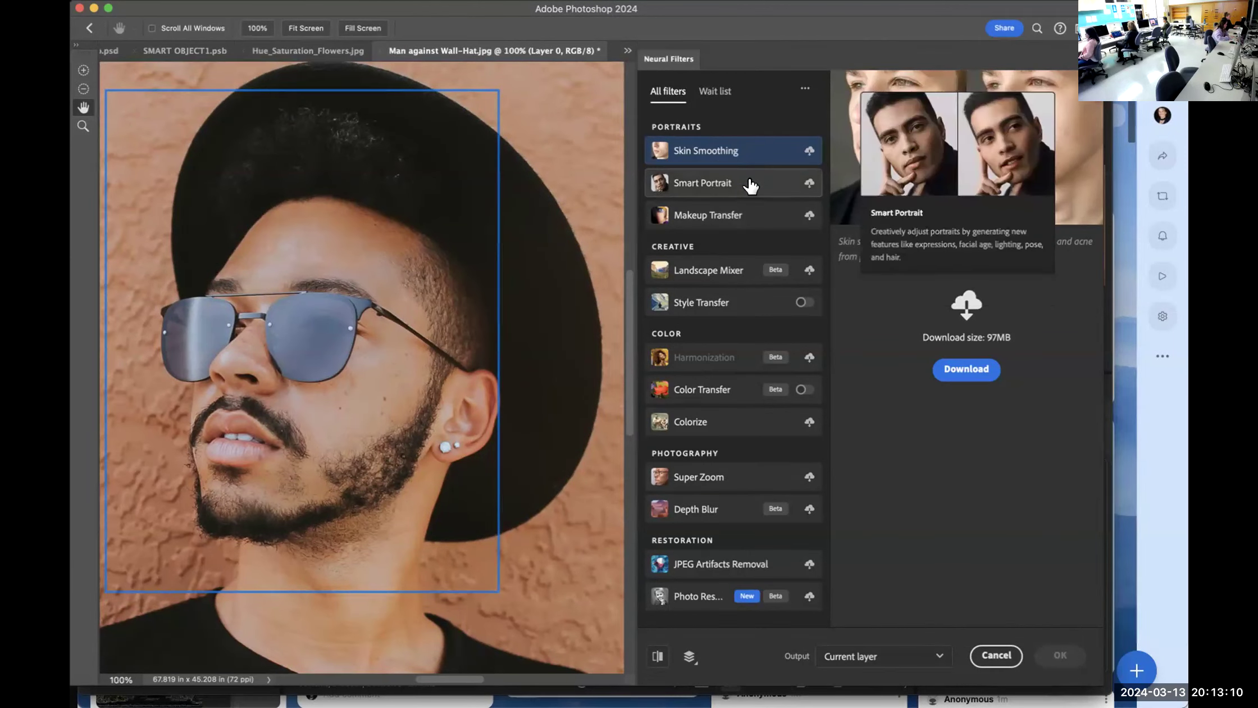
pyautogui.click(809, 183)
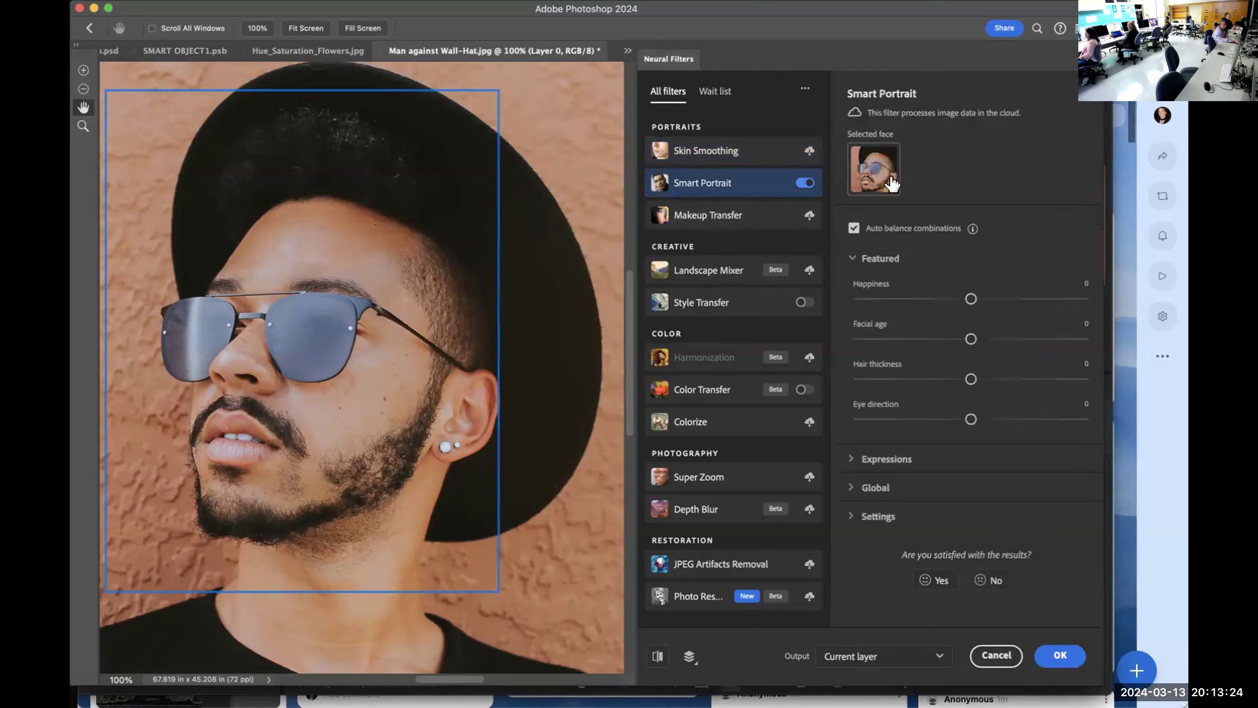
# Try Smart Portrait's Happiness at +47 on the face, rate the result negatively and skip the feedback form
pyautogui.moveTo(378, 320); pyautogui.dragTo(452, 313)
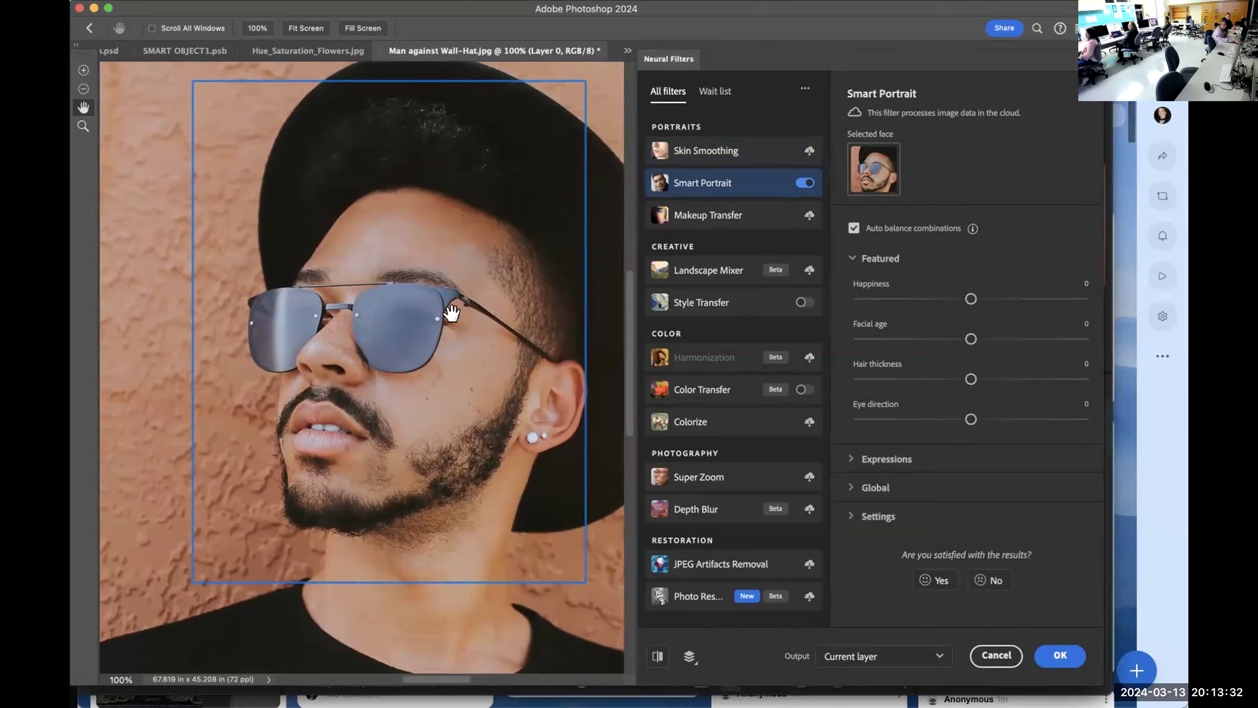
pyautogui.moveTo(385, 345); pyautogui.dragTo(360, 374)
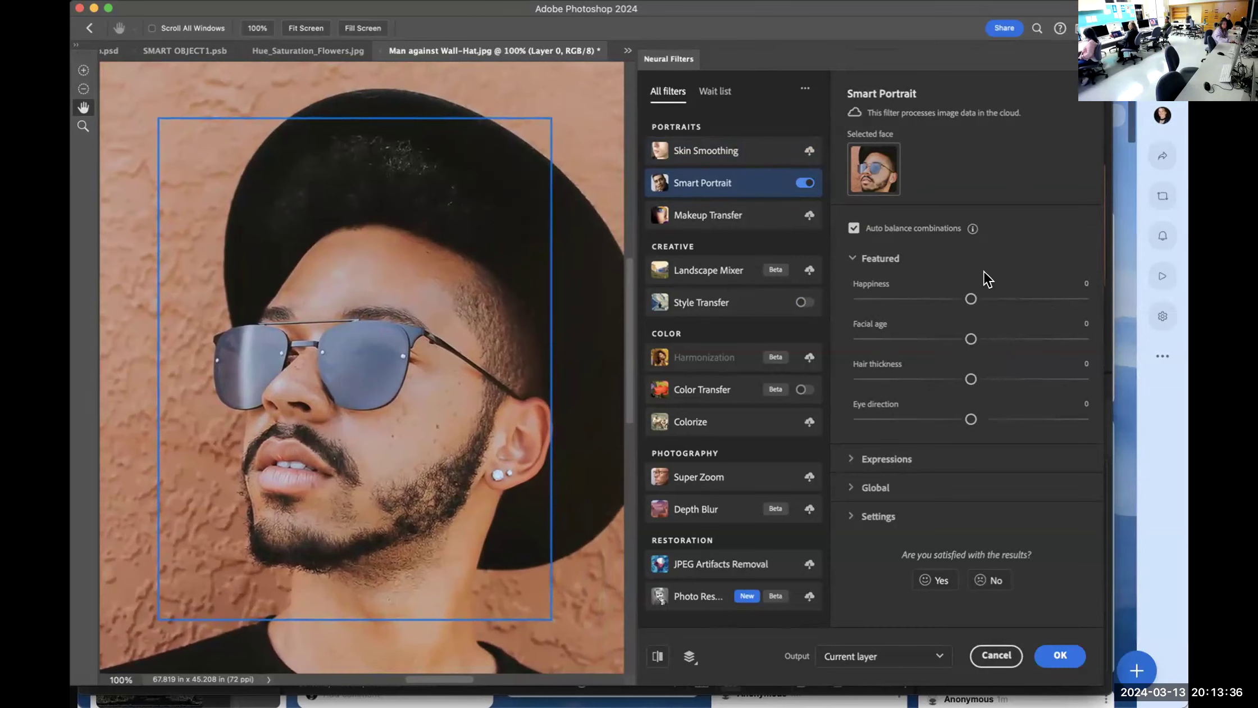
pyautogui.moveTo(972, 299); pyautogui.dragTo(1076, 299)
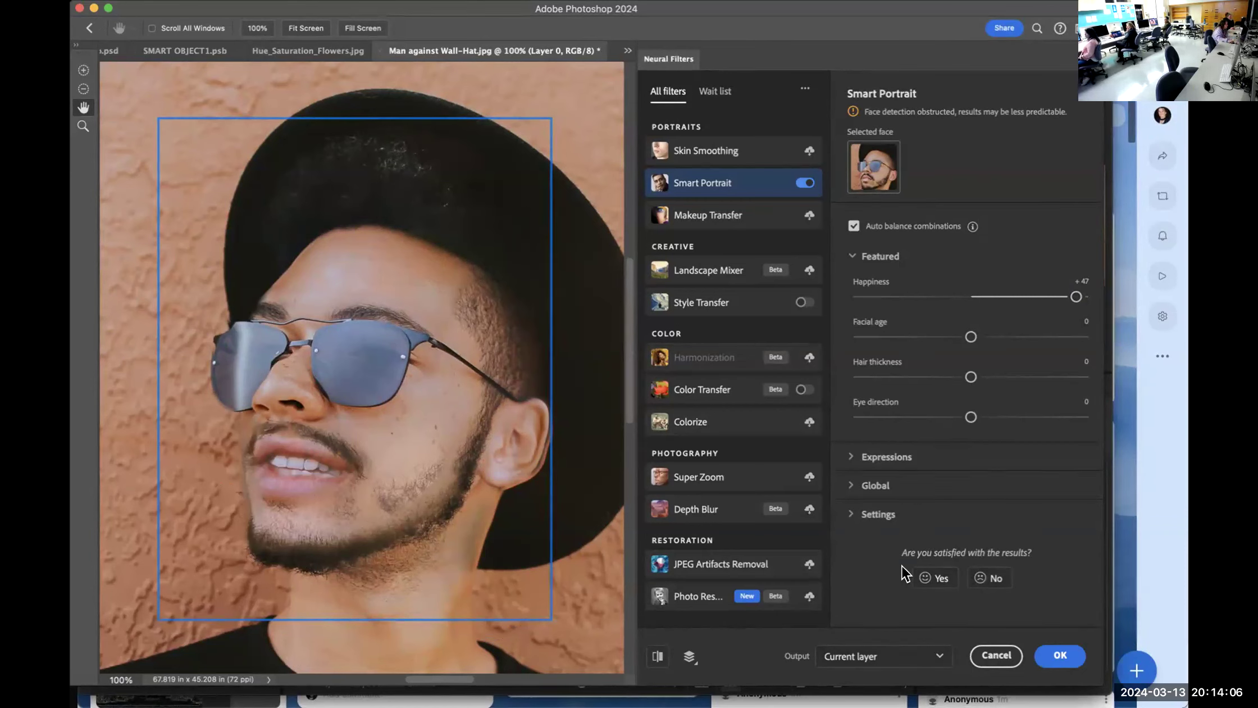
pyautogui.click(993, 579)
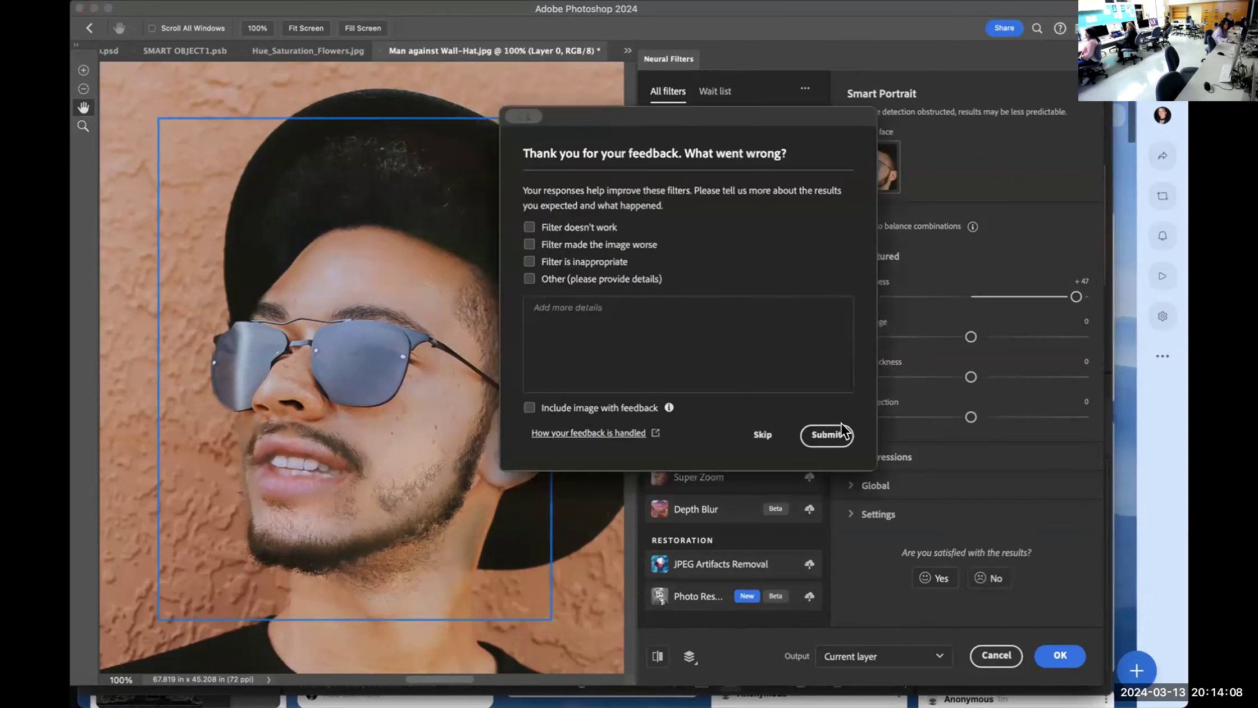
pyautogui.click(763, 436)
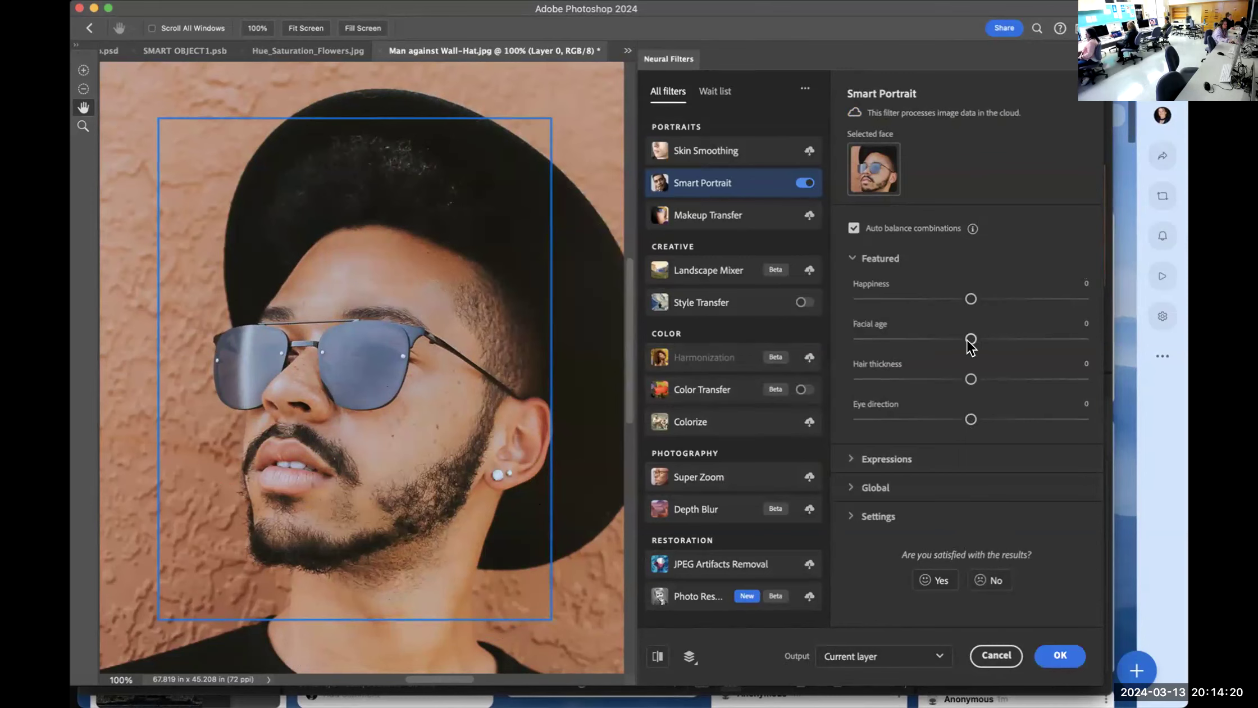
# Set Smart Portrait's Facial age to +15, then try Anger at +19 and undo the Anger change
pyautogui.moveTo(970, 339); pyautogui.dragTo(1004, 339)
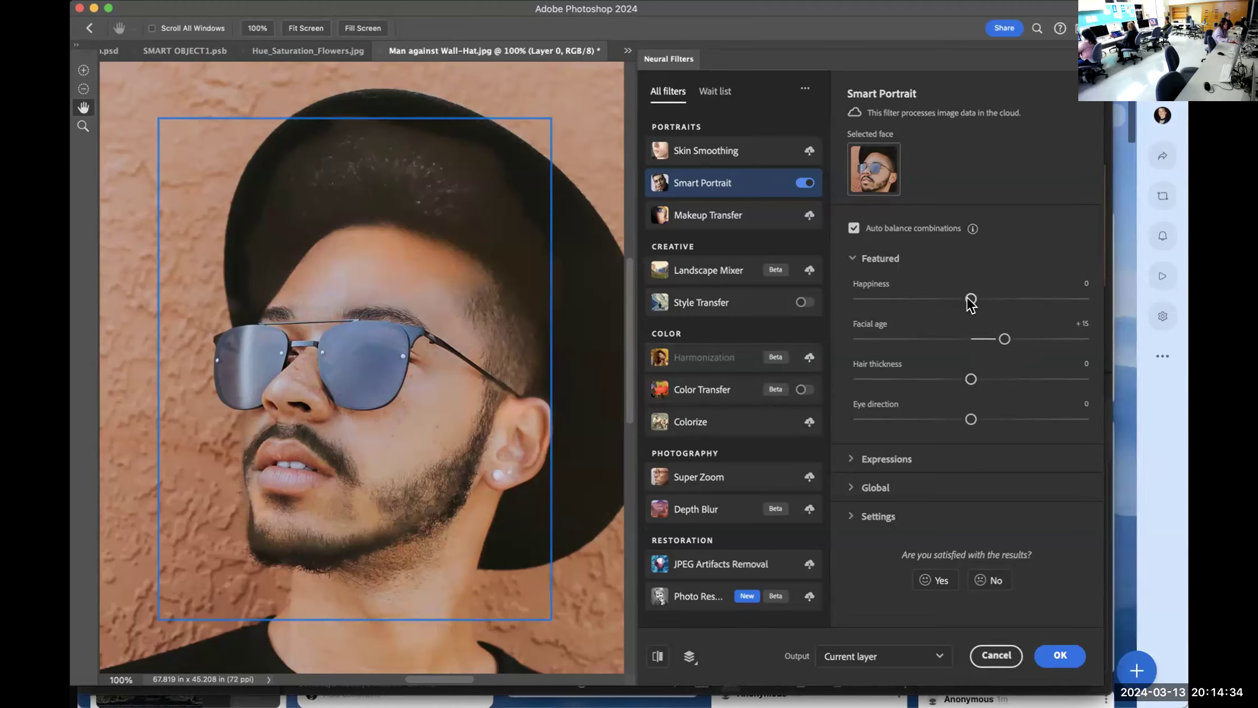
pyautogui.click(850, 459)
pyautogui.scroll(-2, 850, 458)
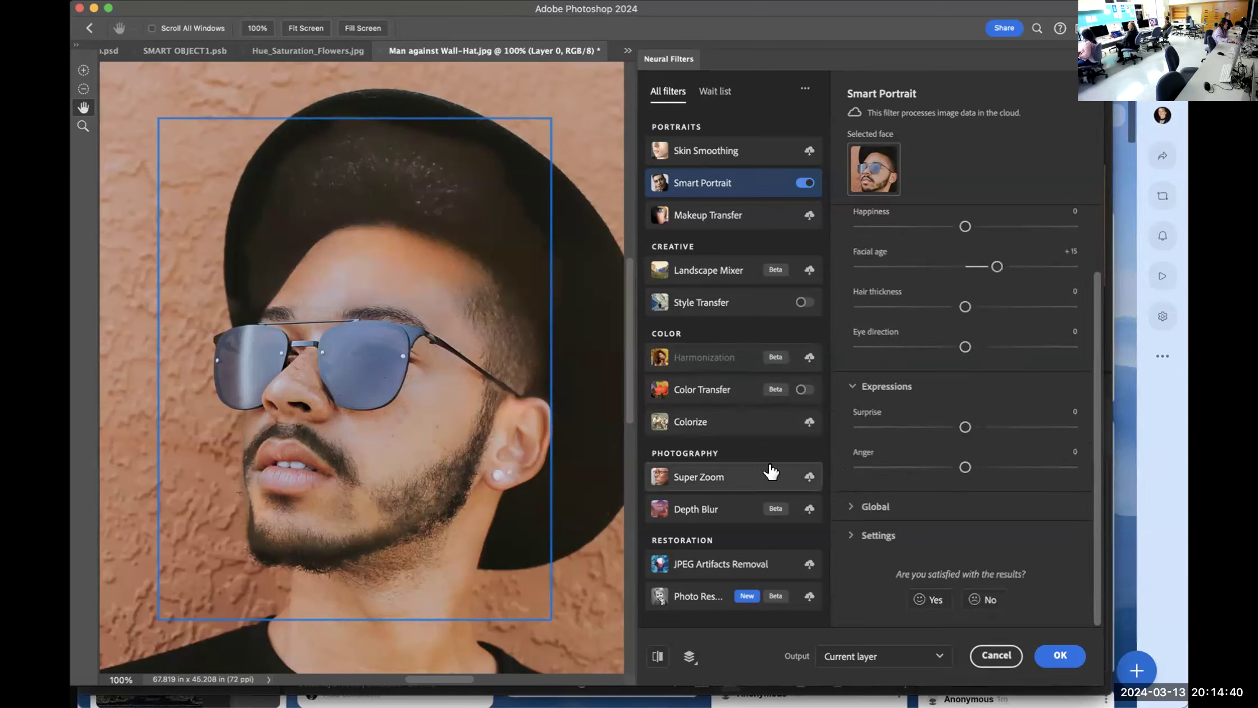
pyautogui.moveTo(965, 467); pyautogui.dragTo(1005, 469)
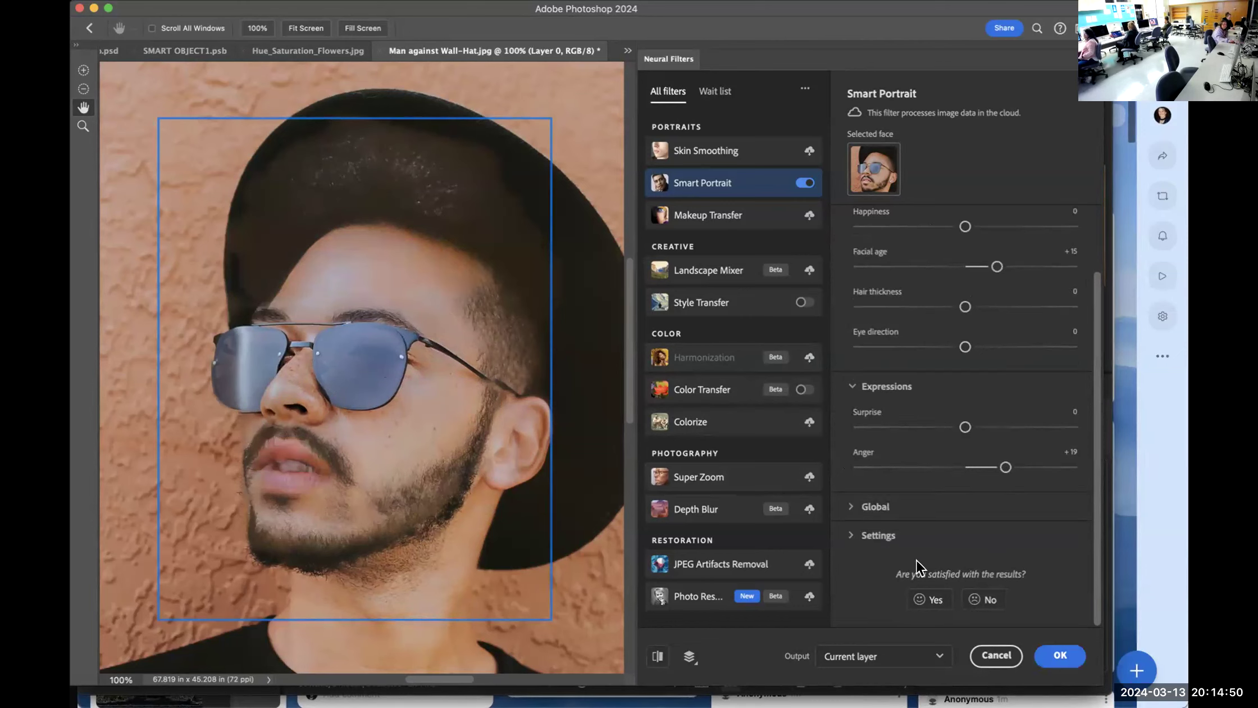
pyautogui.press('super+z')
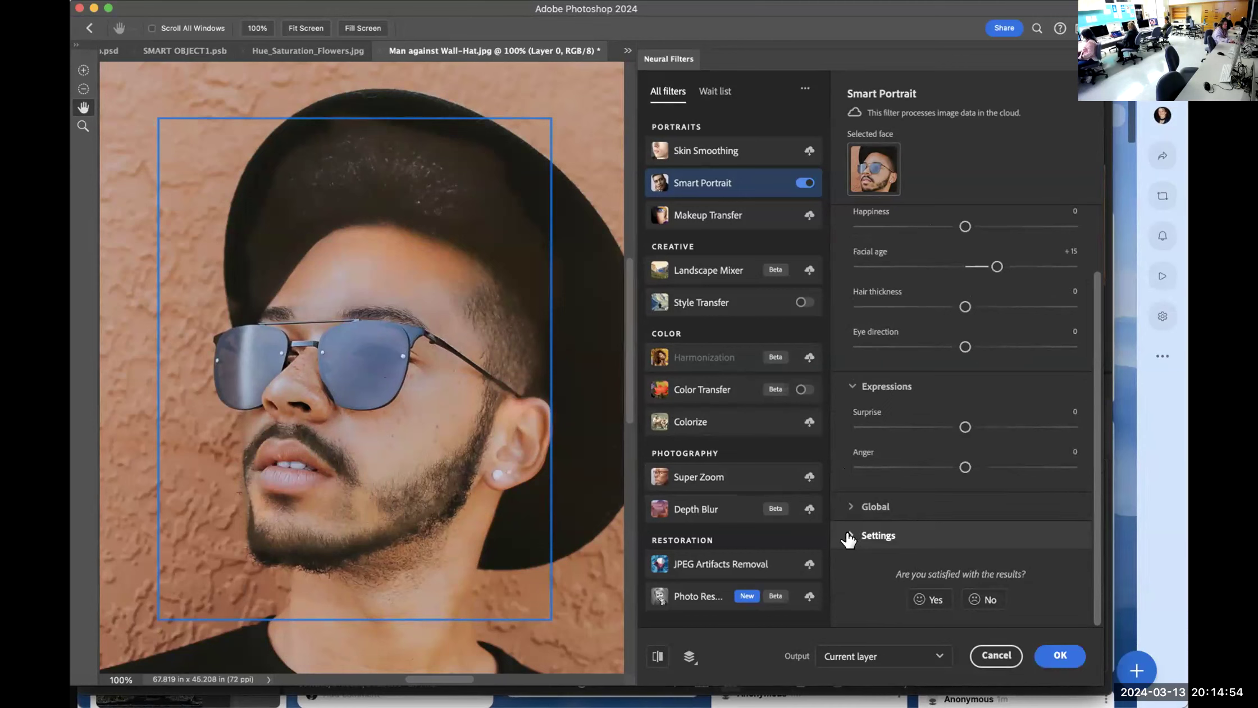
# Reduce Facial age to +2, then try Happiness at +5 and undo the Happiness change
pyautogui.click(967, 263)
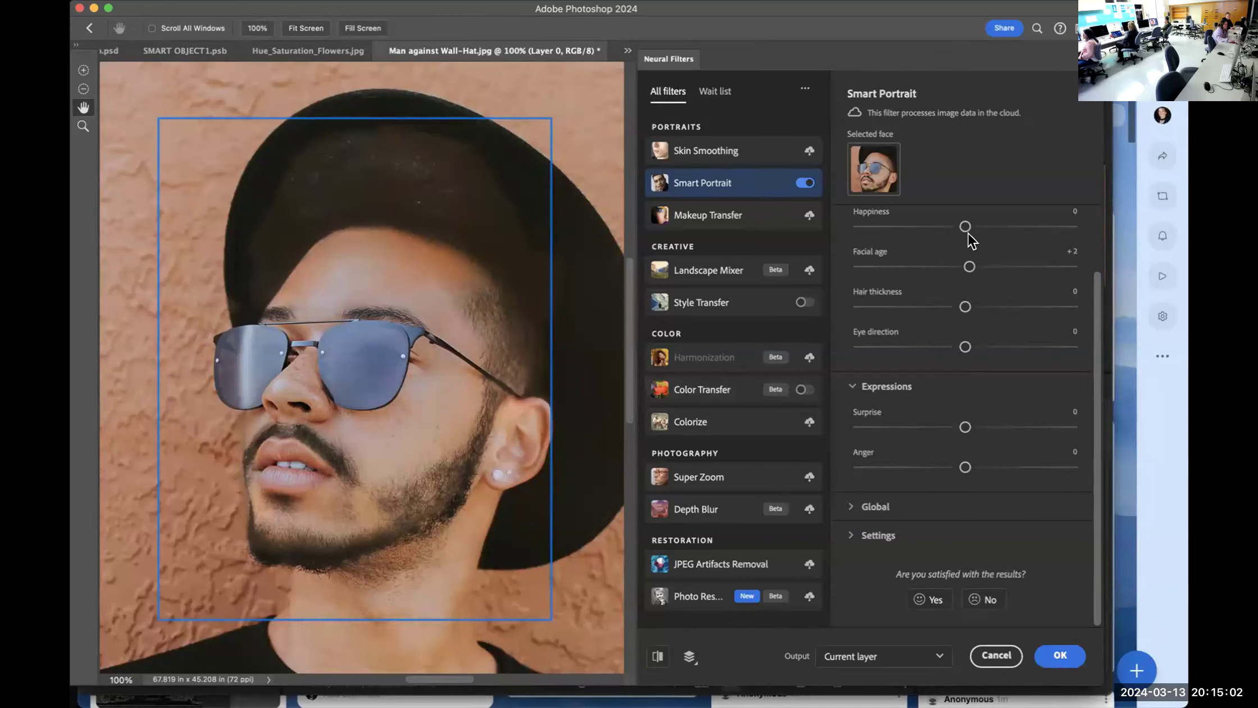
pyautogui.moveTo(973, 226); pyautogui.dragTo(976, 227)
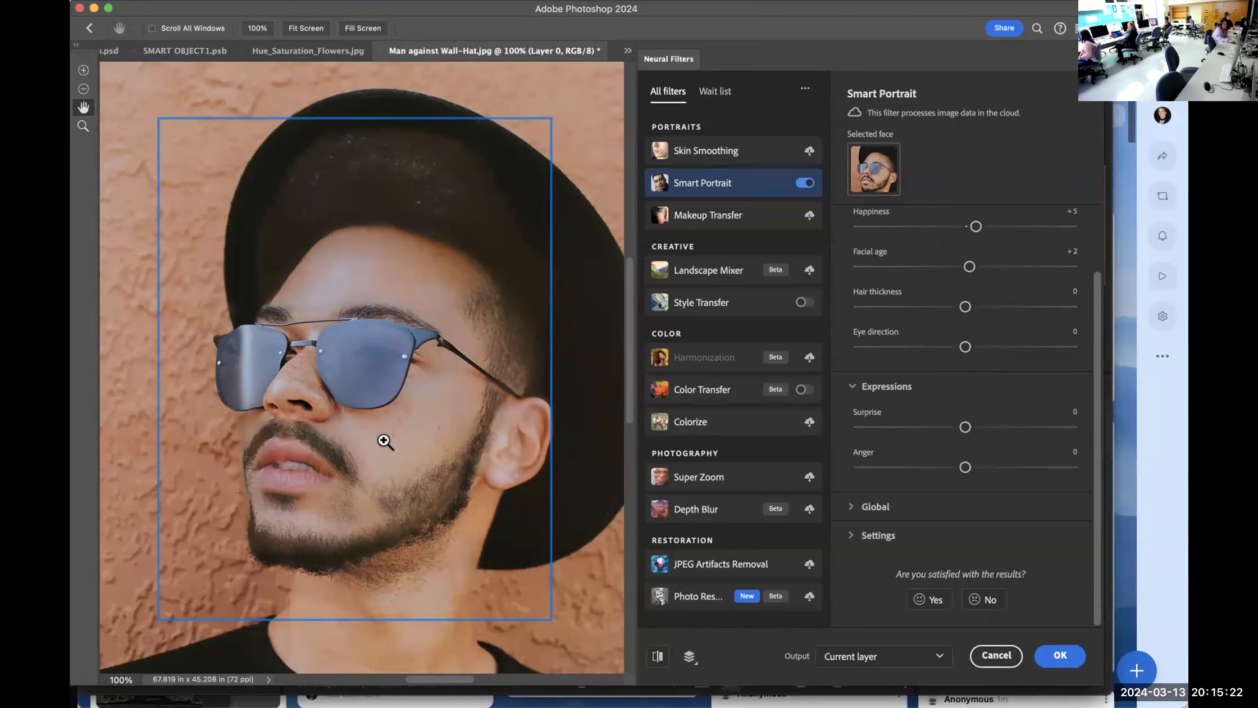
pyautogui.press('super+z')
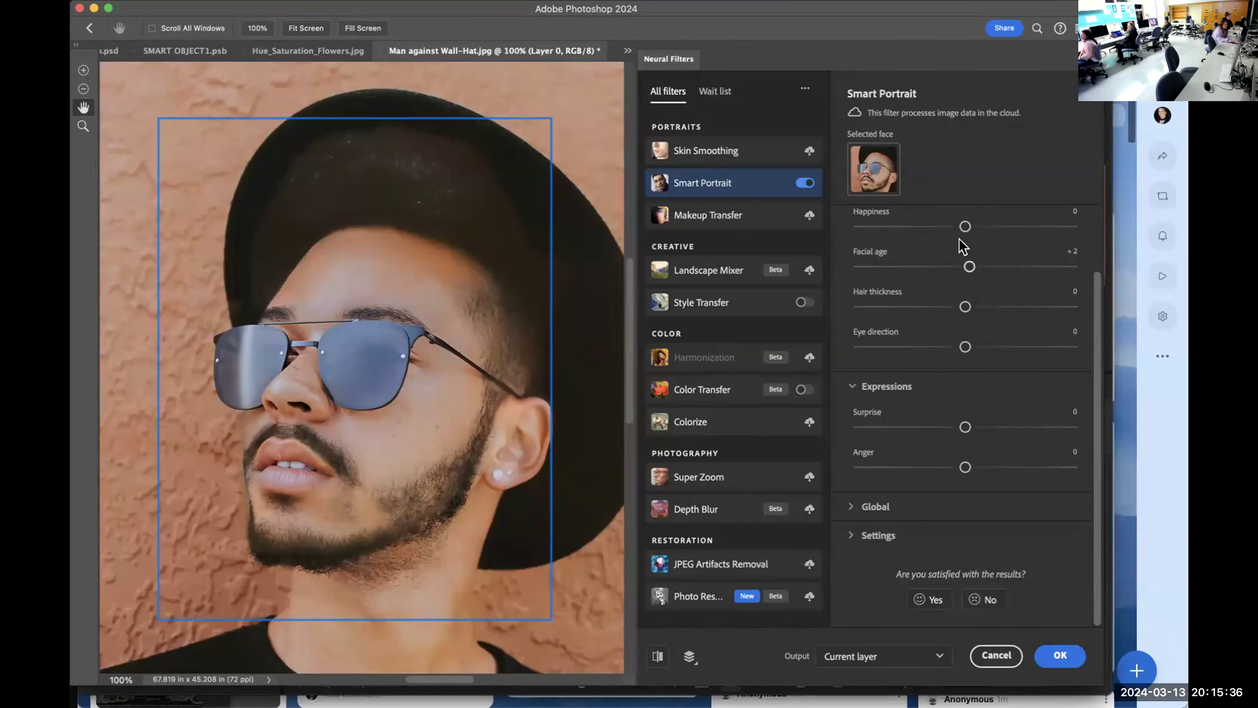
# Set Facial age to +50 and apply Smart Portrait with the output as New layer masked
pyautogui.moveTo(1106, 265); pyautogui.dragTo(1106, 265)
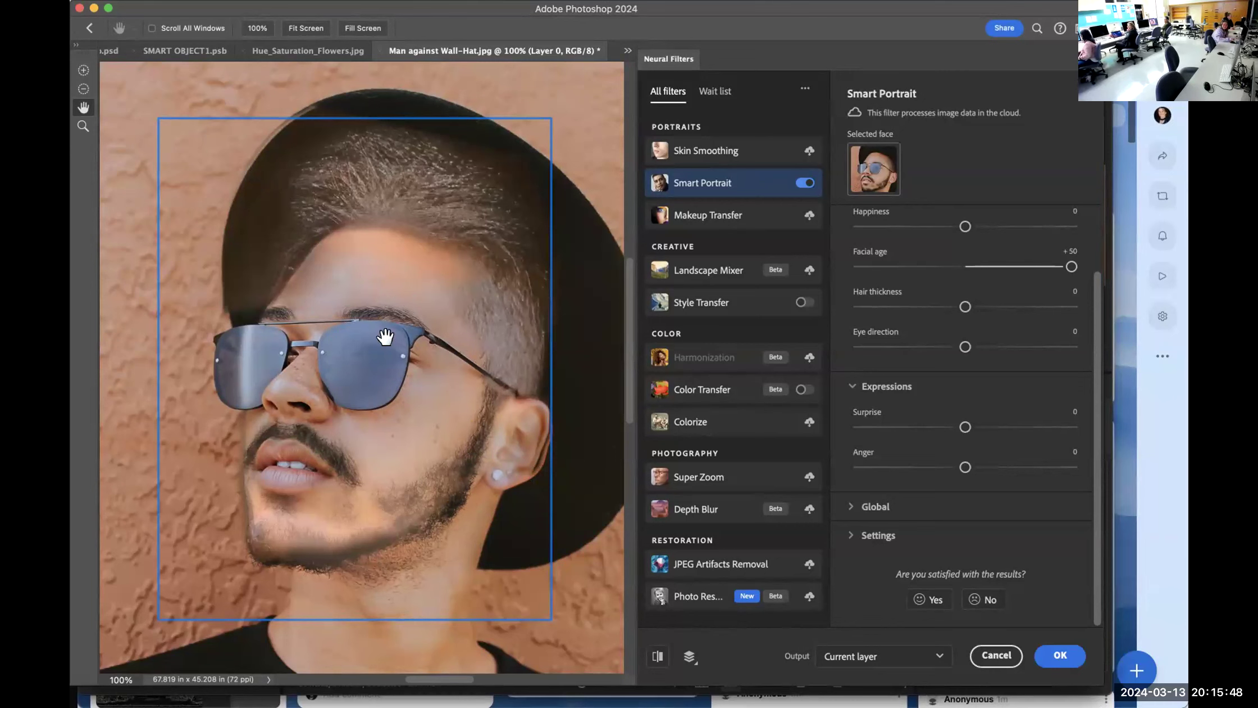
pyautogui.click(854, 657)
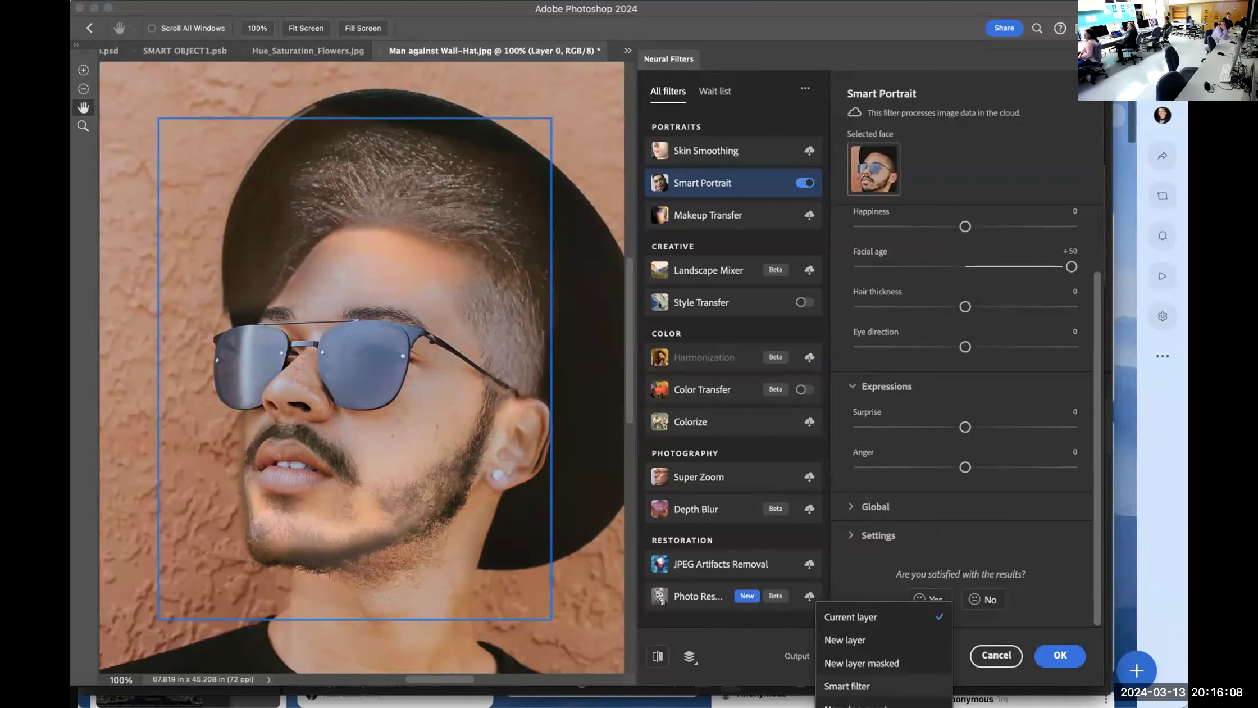
pyautogui.click(884, 663)
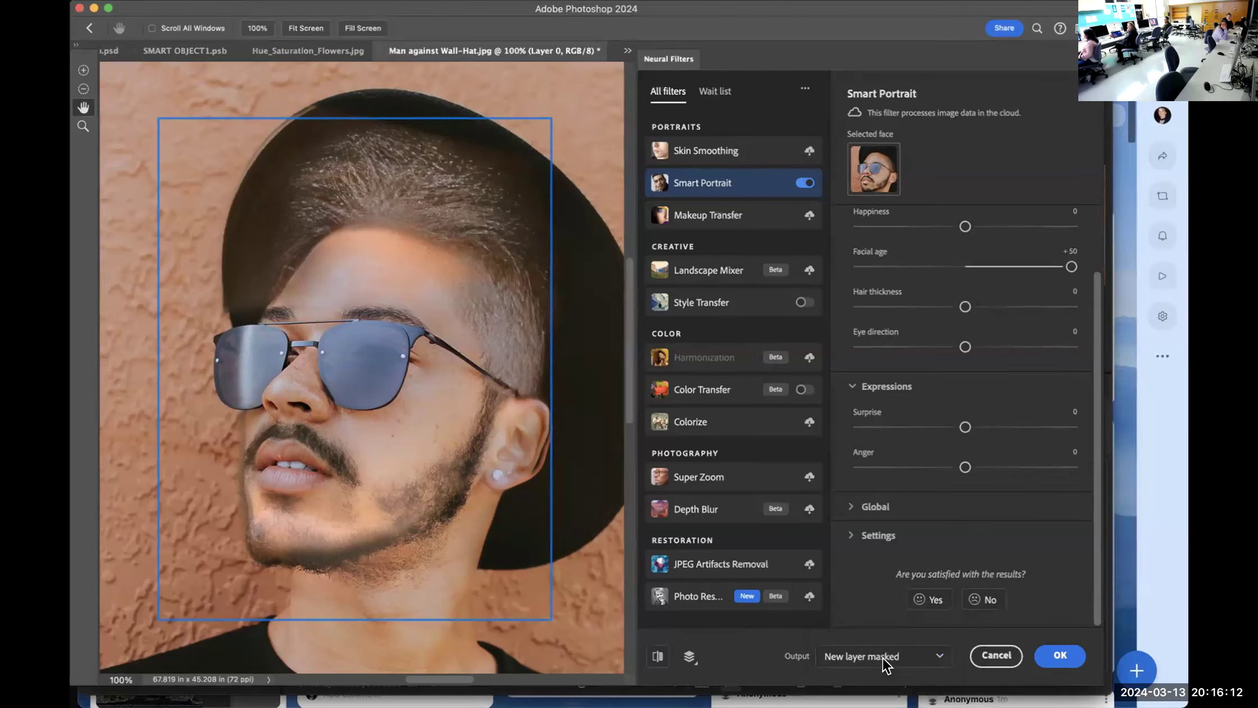
pyautogui.click(1060, 656)
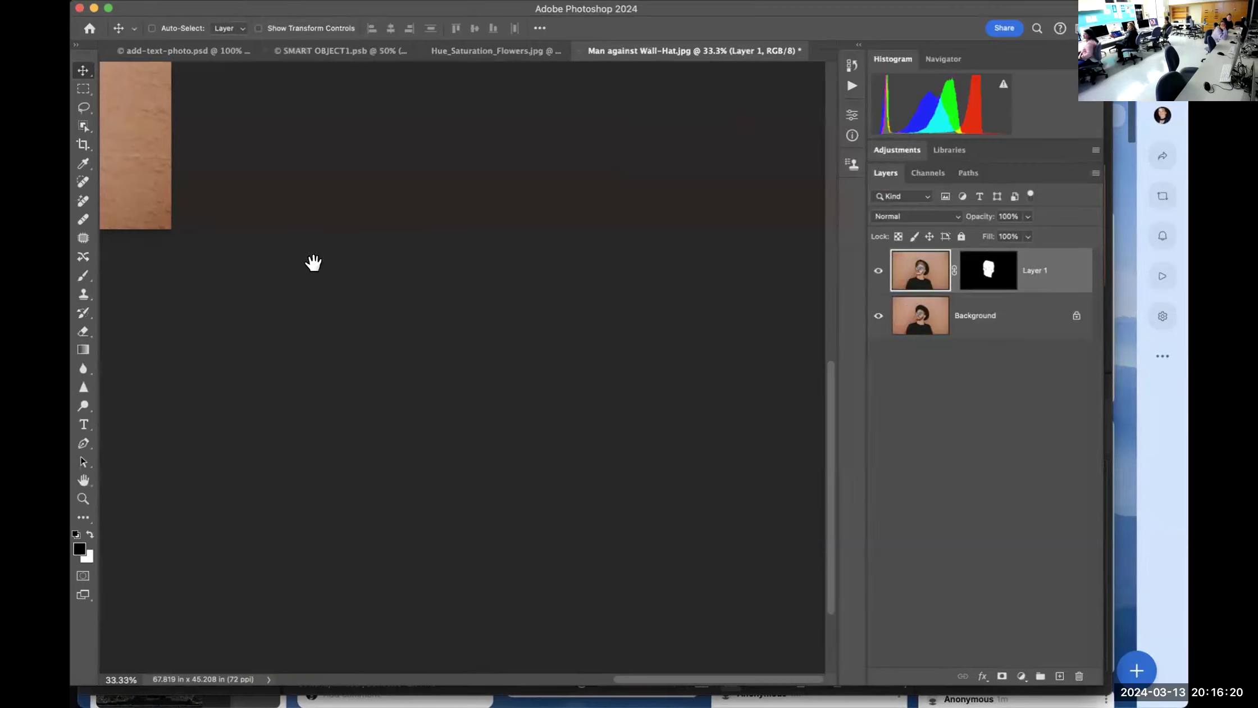
# Examine the masked Smart Portrait layer by toggling the visibility of Layer 1 and Background, leaving both visible
pyautogui.moveTo(312, 261); pyautogui.dragTo(590, 400)
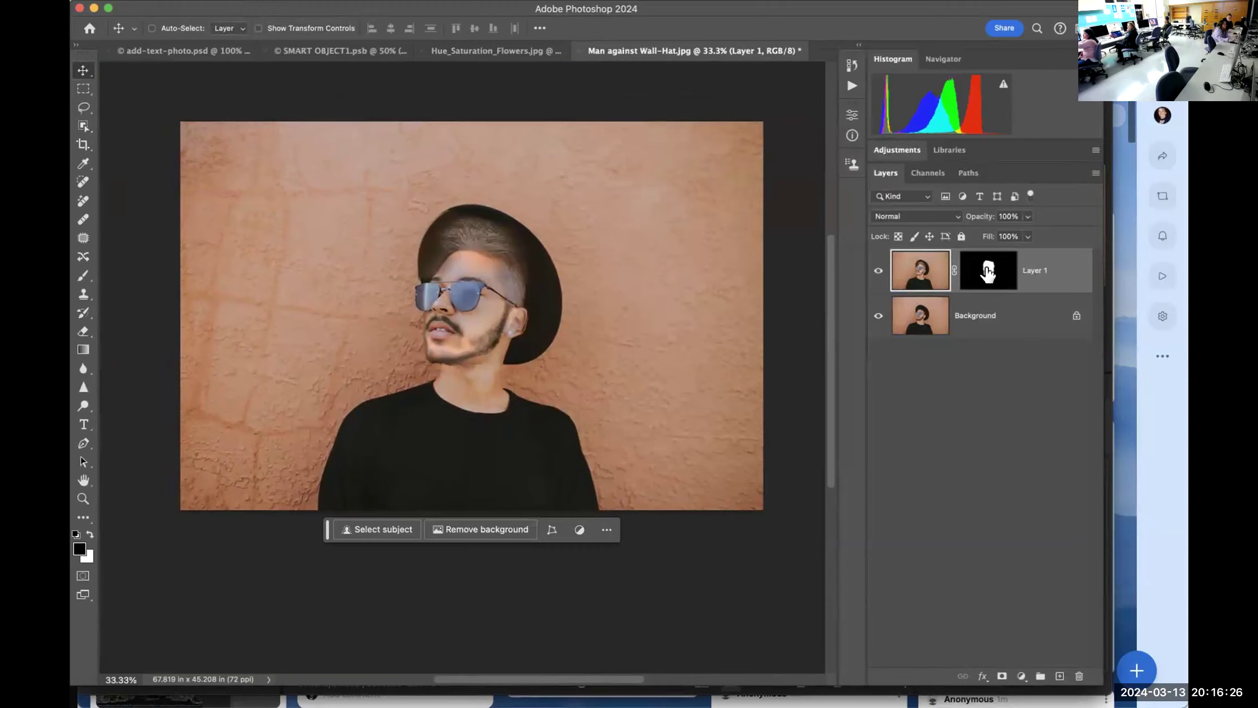
pyautogui.click(988, 274)
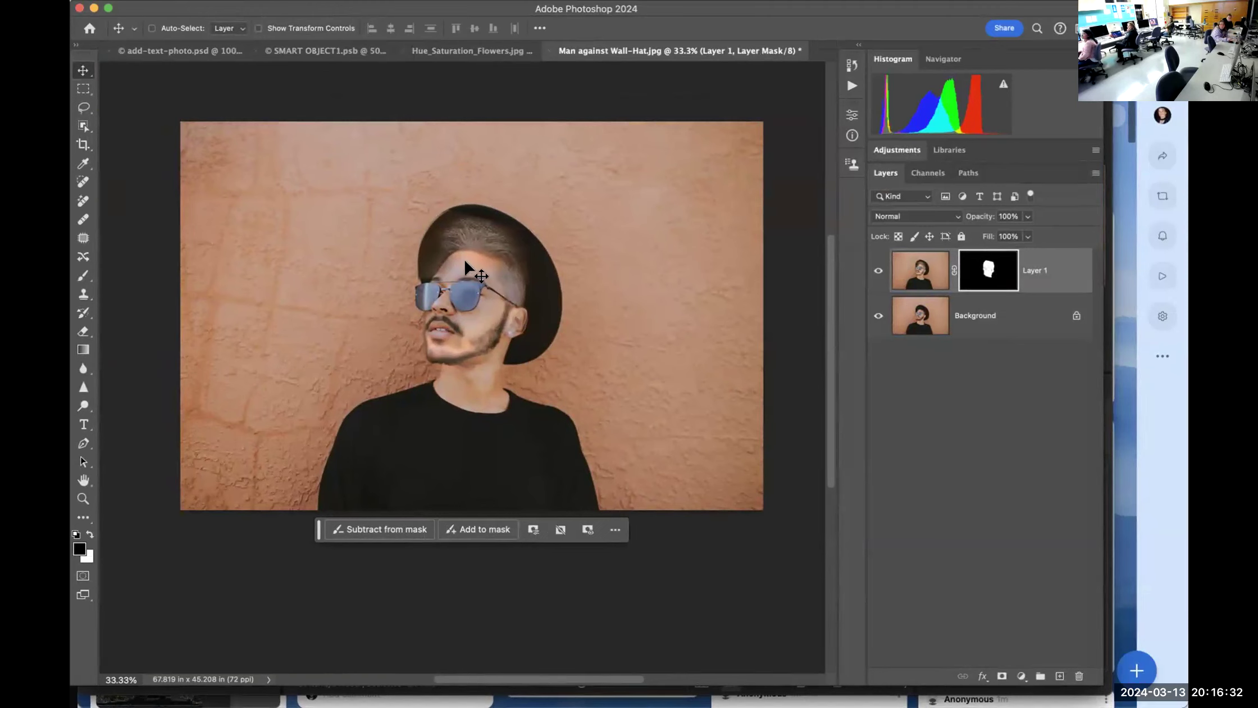
pyautogui.click(874, 271)
pyautogui.click(874, 272)
pyautogui.click(877, 316)
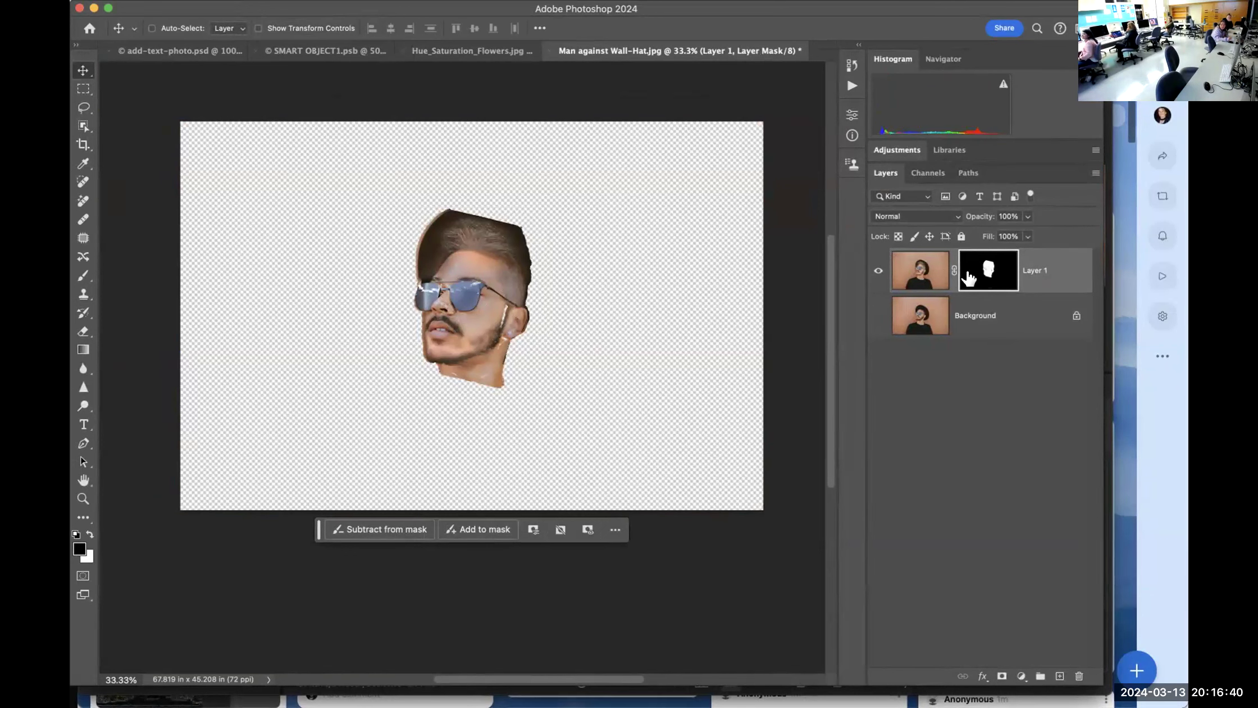
pyautogui.click(877, 316)
pyautogui.click(877, 316)
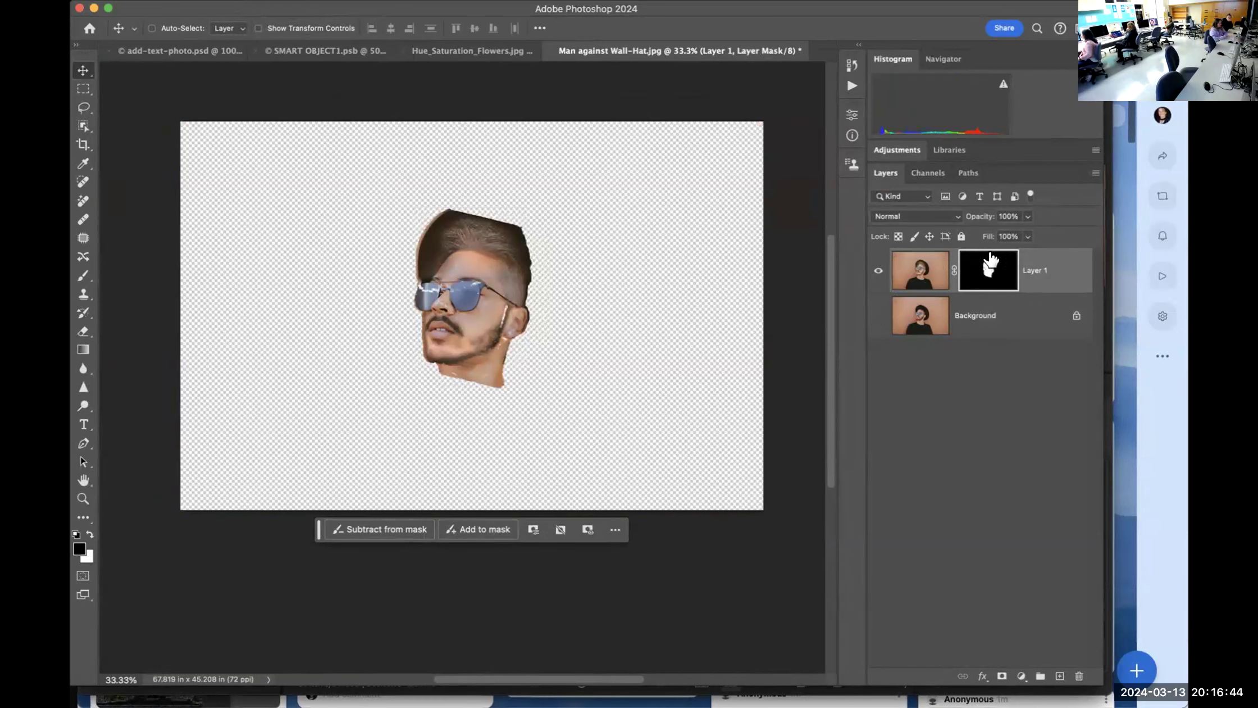
pyautogui.click(878, 315)
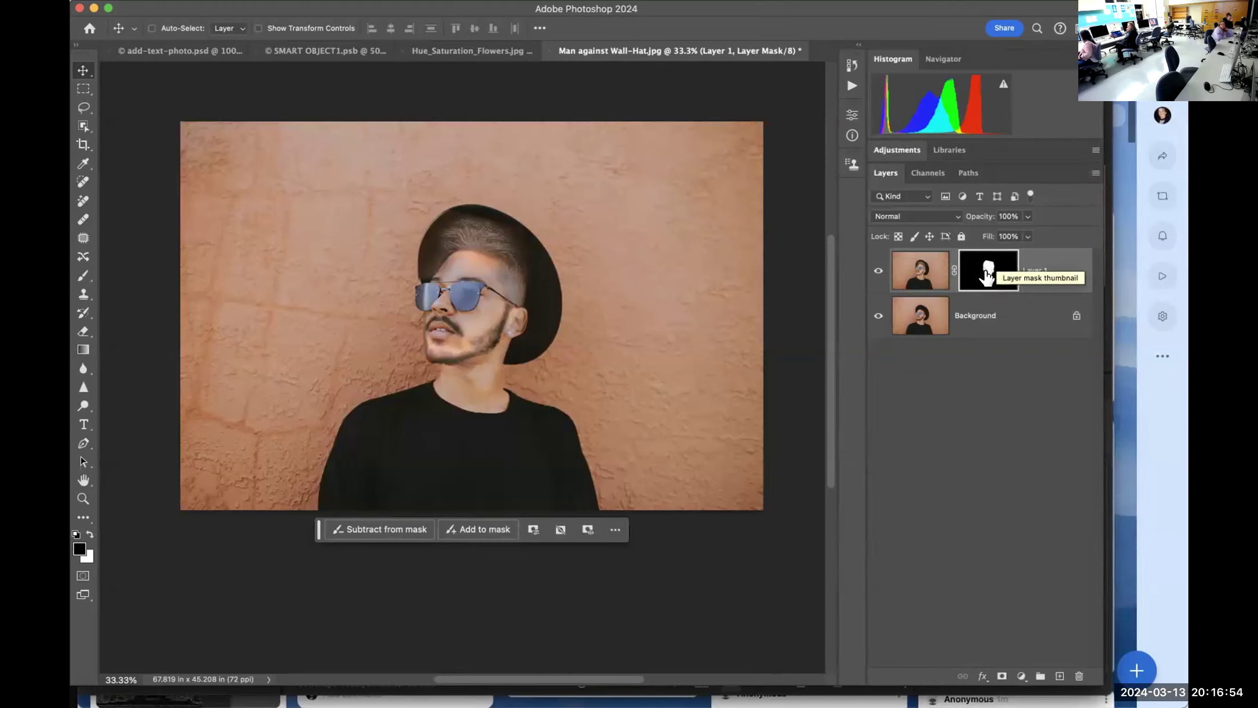
# Hide Layer 1, select the Background layer, and open Neural Filters on it
pyautogui.click(875, 270)
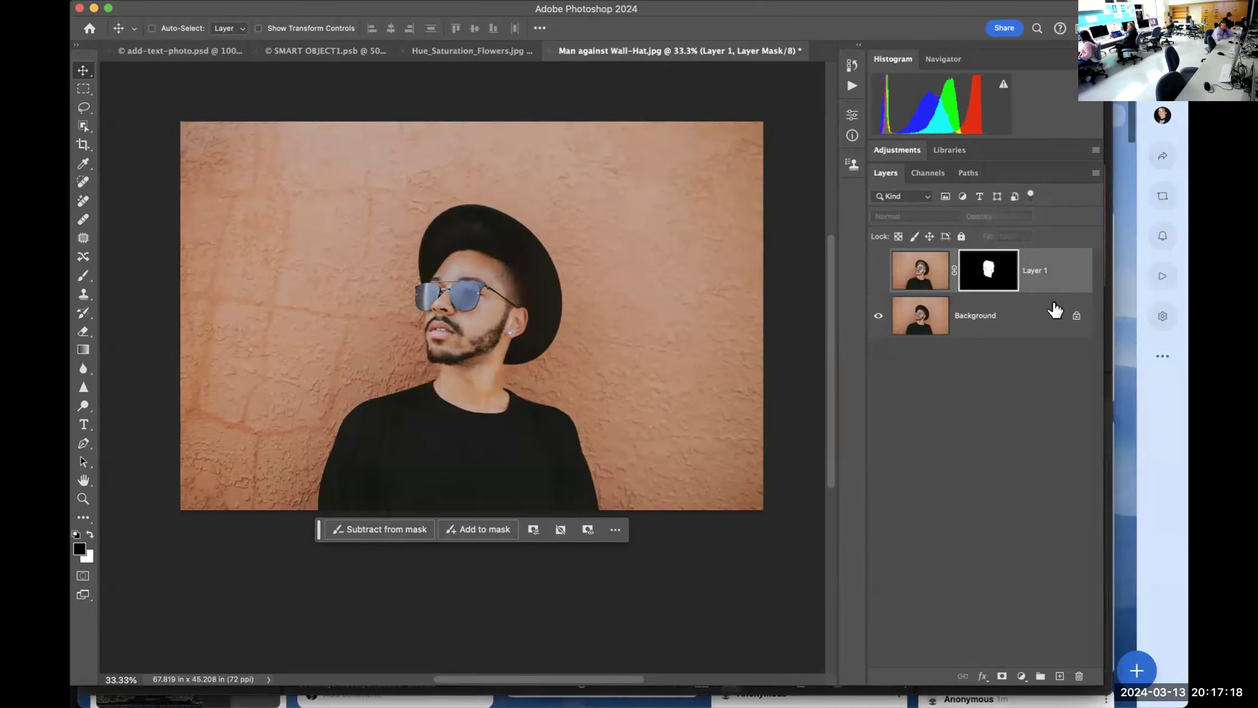
pyautogui.click(1008, 325)
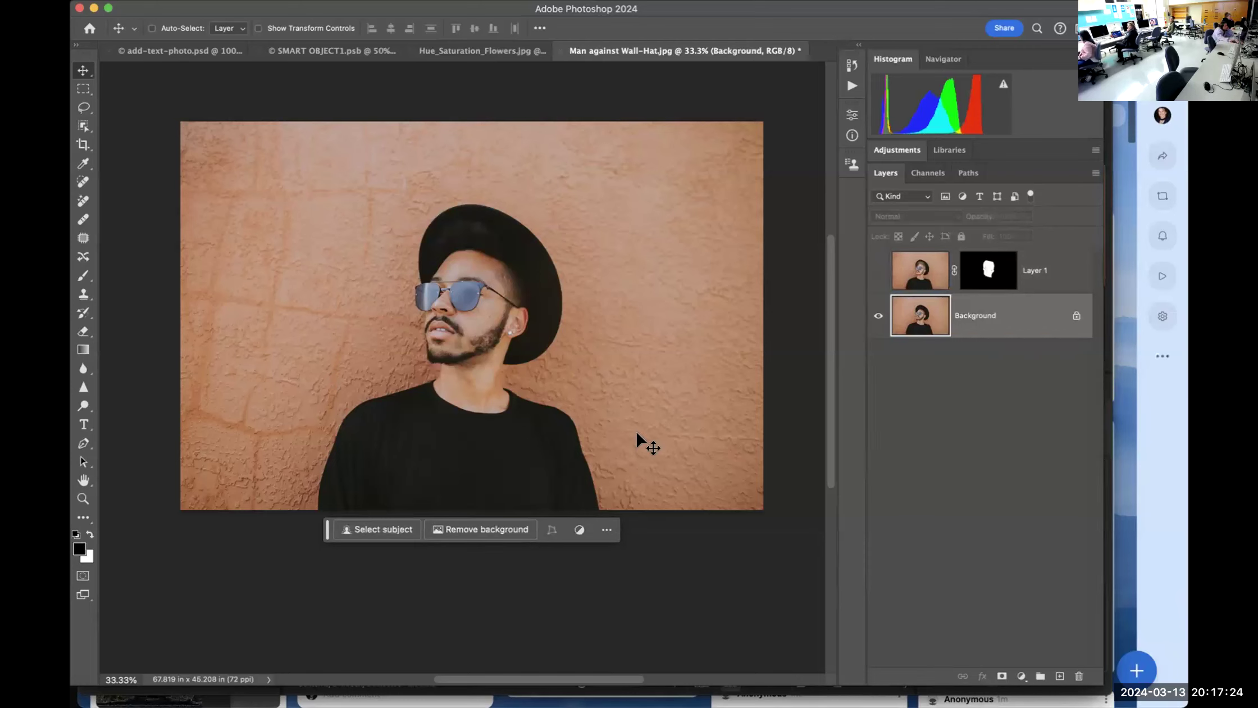
pyautogui.click(427, 0)
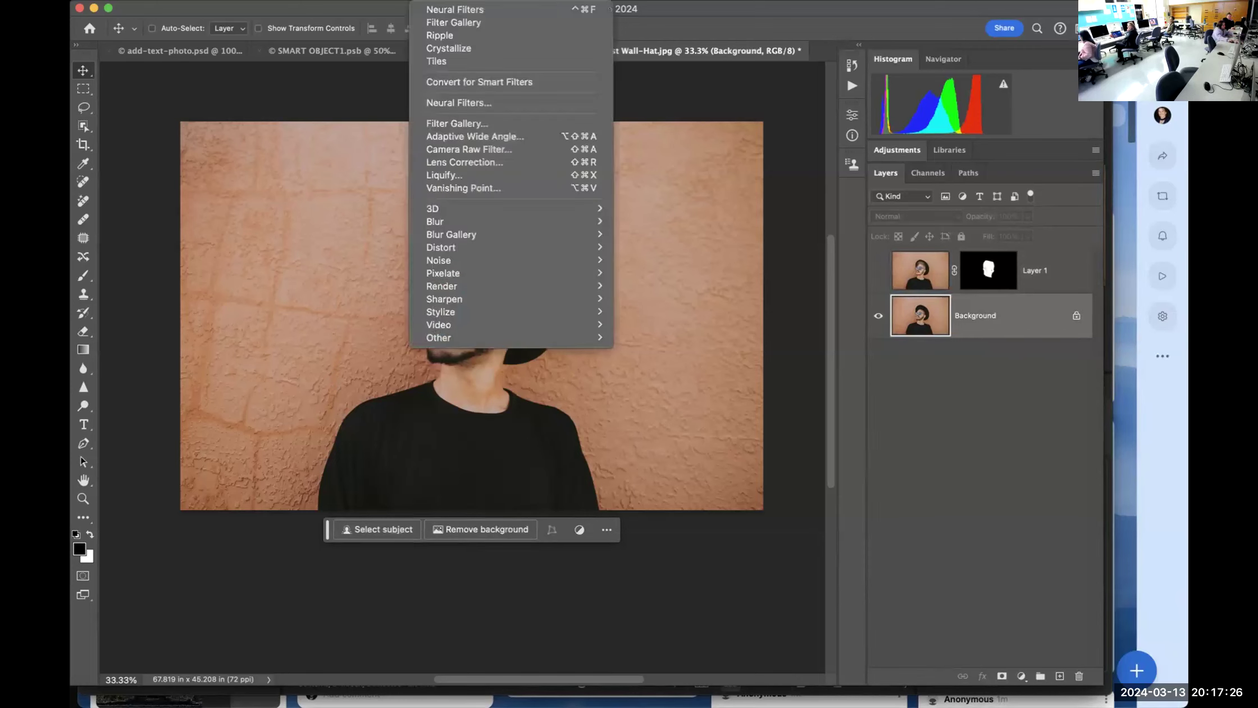
pyautogui.click(458, 103)
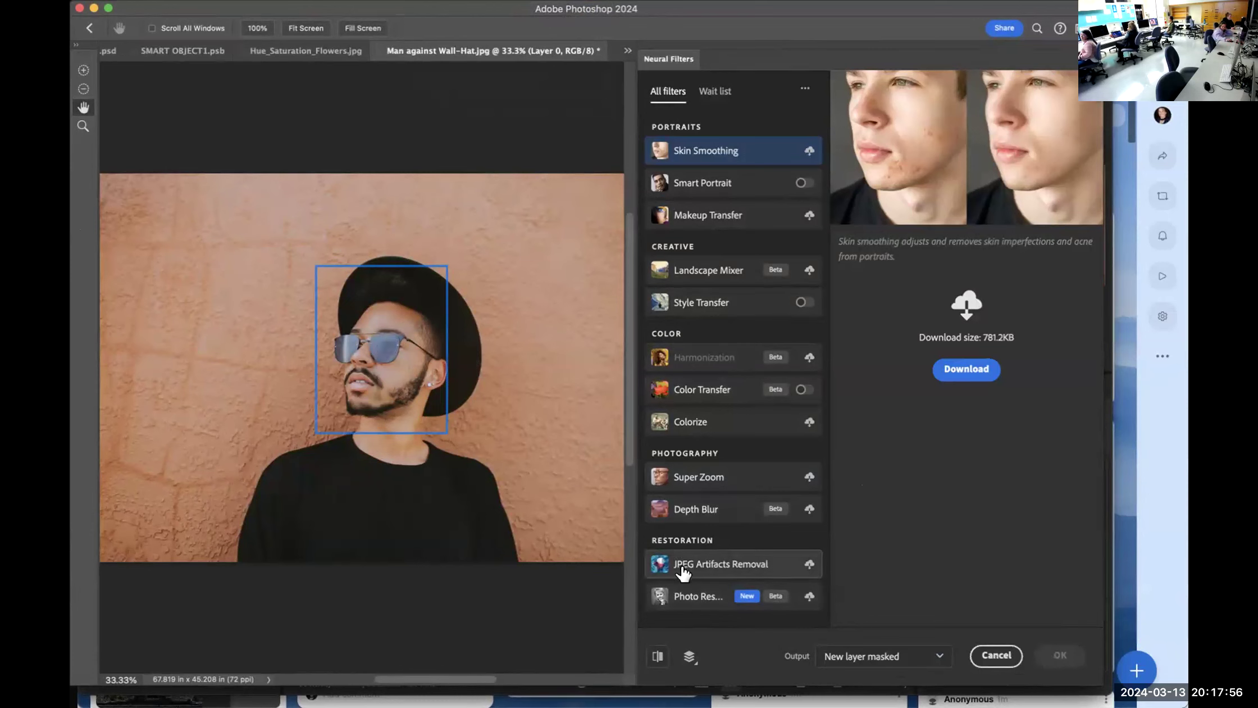
# Review the descriptions of the restoration filters and the list of wait-listed Neural Filters
pyautogui.moveTo(702, 568)
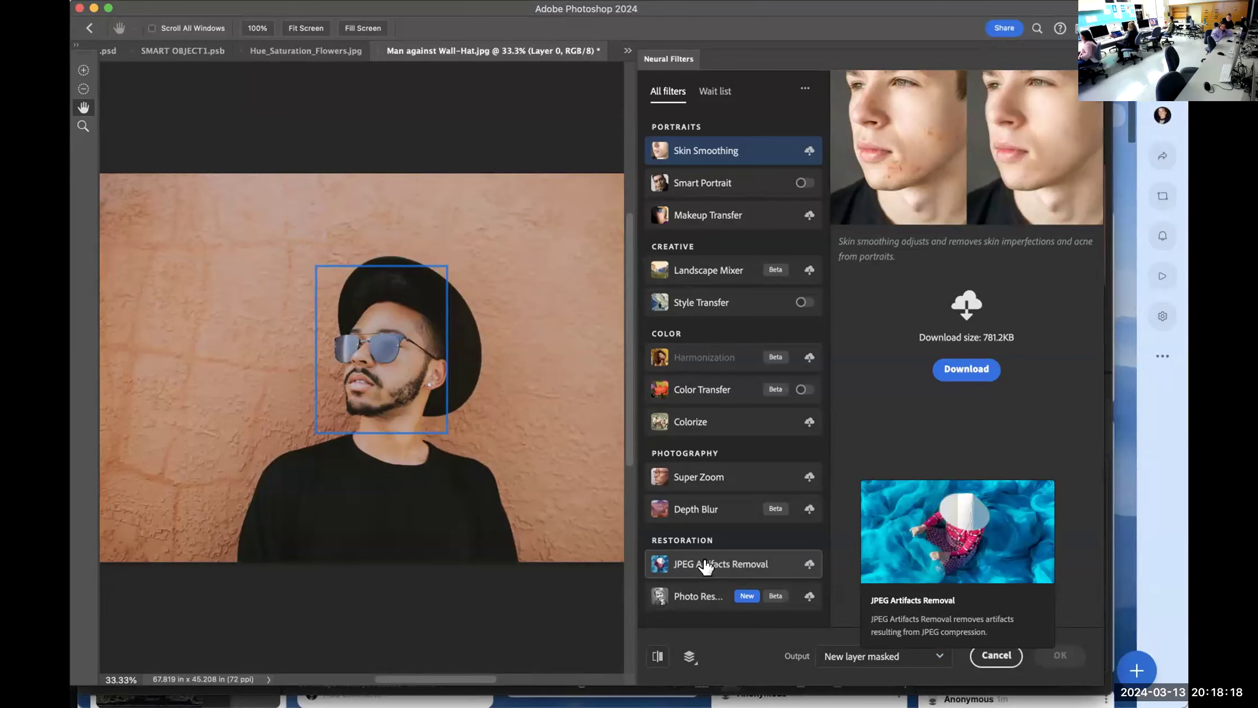
pyautogui.moveTo(708, 483)
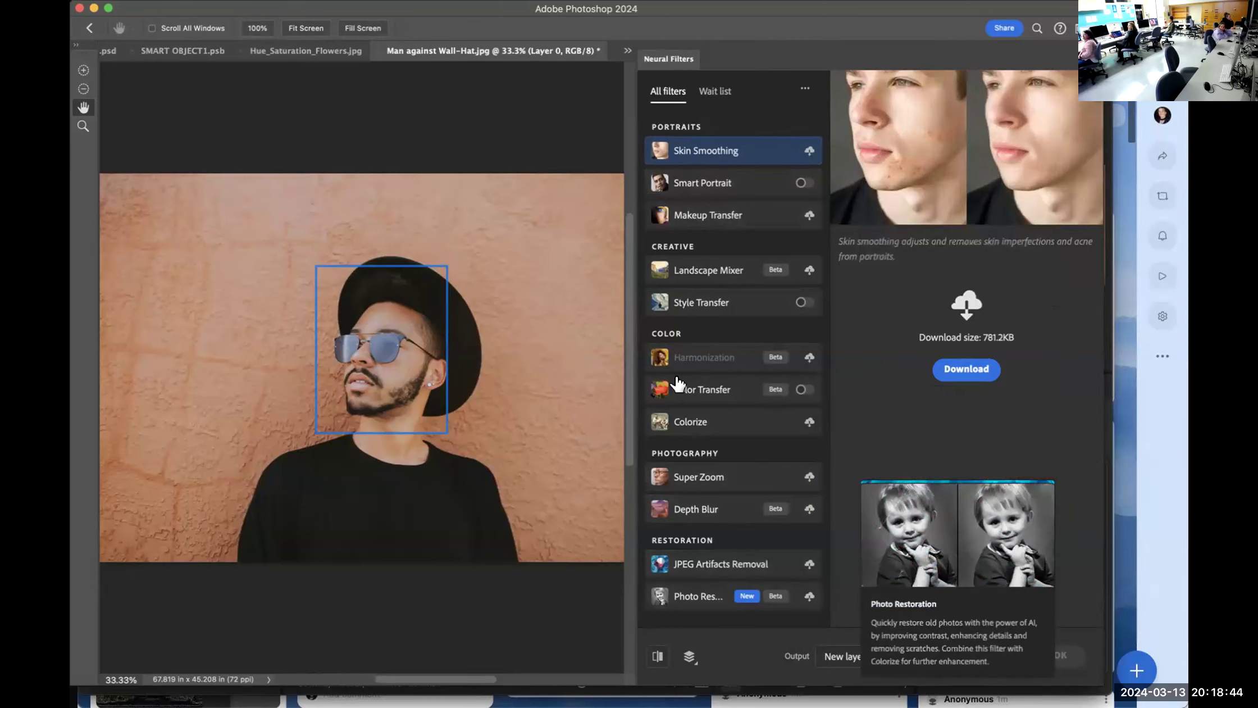
pyautogui.scroll(-3, 737, 593)
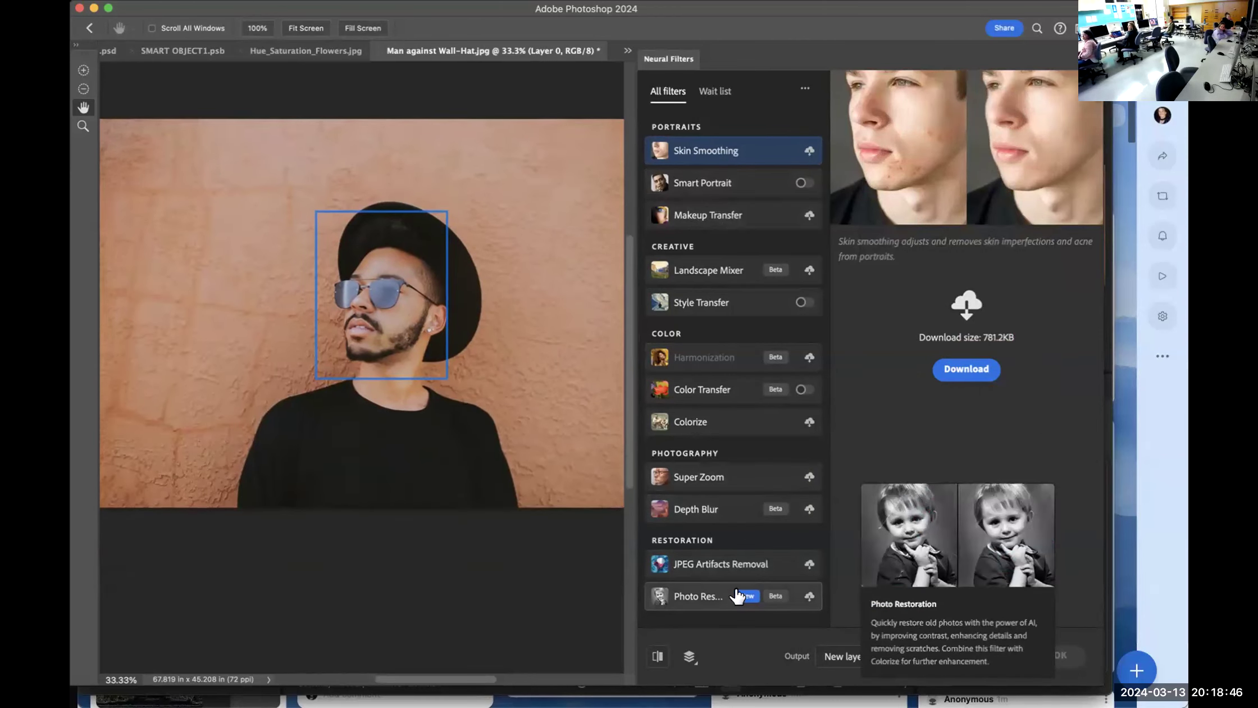
pyautogui.hscroll(-2, 737, 593)
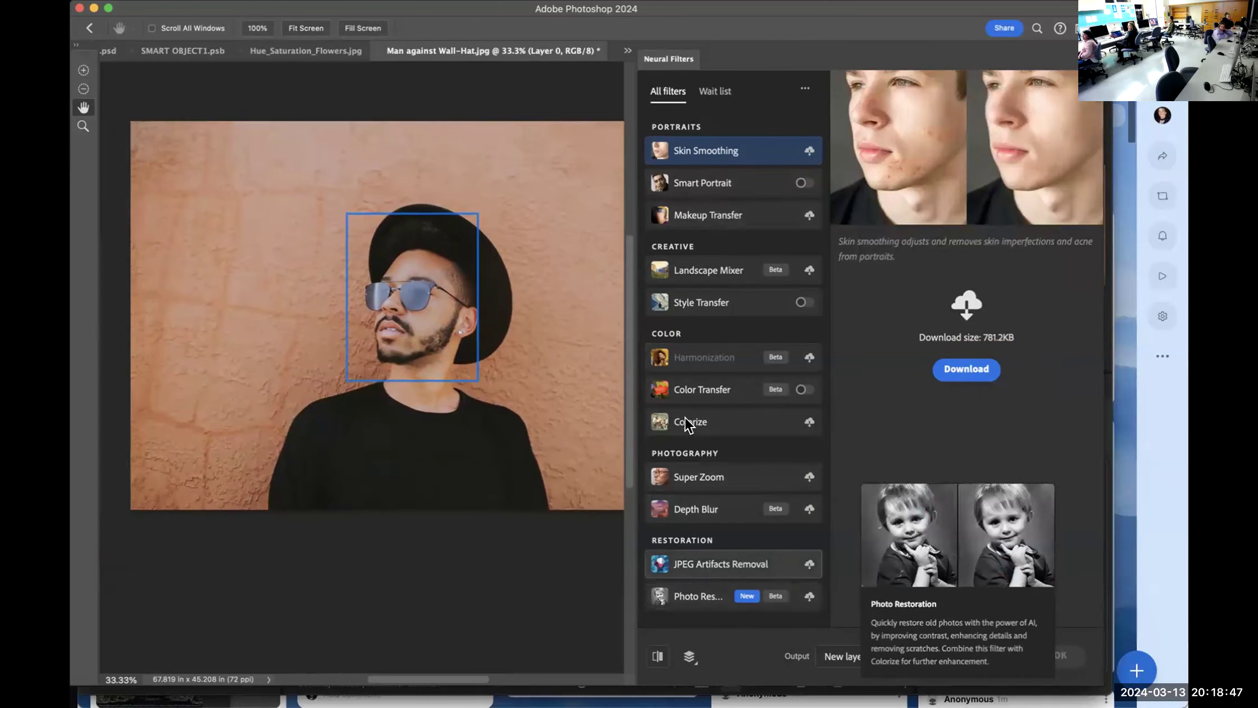
pyautogui.click(713, 93)
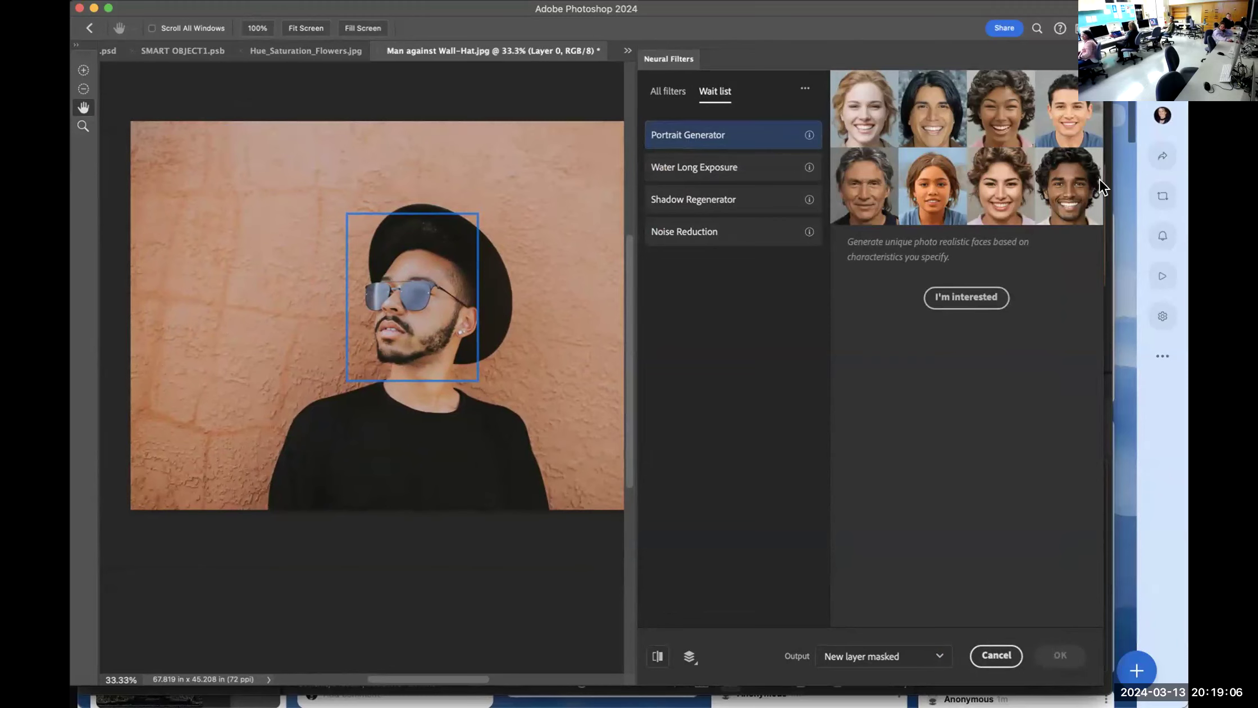
# Review the wait-listed Water Long Exposure and Shadow Regenerator filters, skip the interest feedback form, and close Neural Filters without applying anything
pyautogui.click(761, 169)
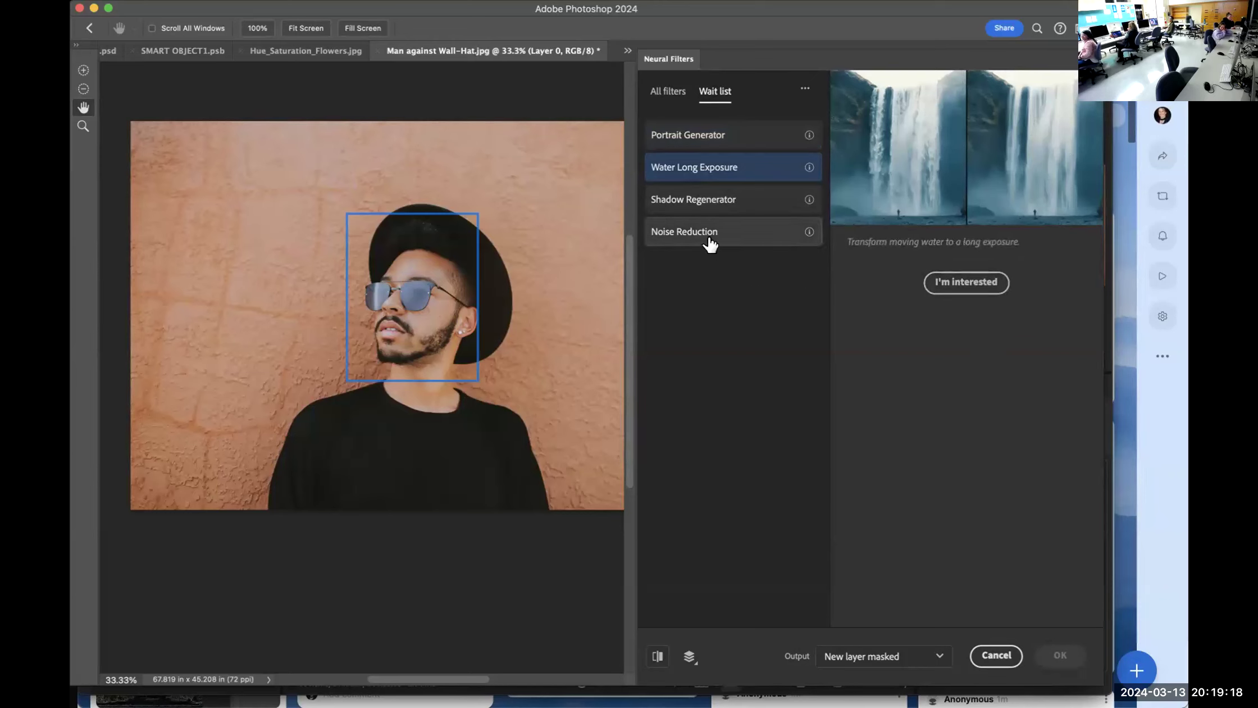
pyautogui.click(734, 201)
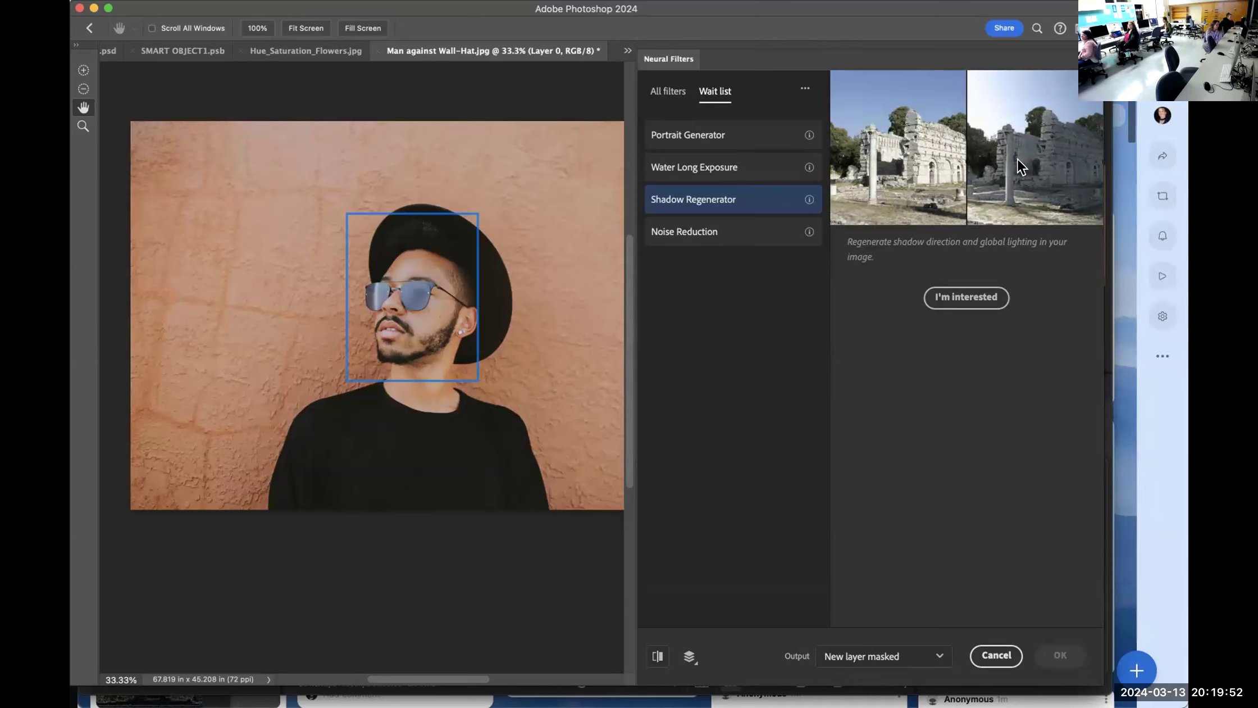
pyautogui.click(968, 297)
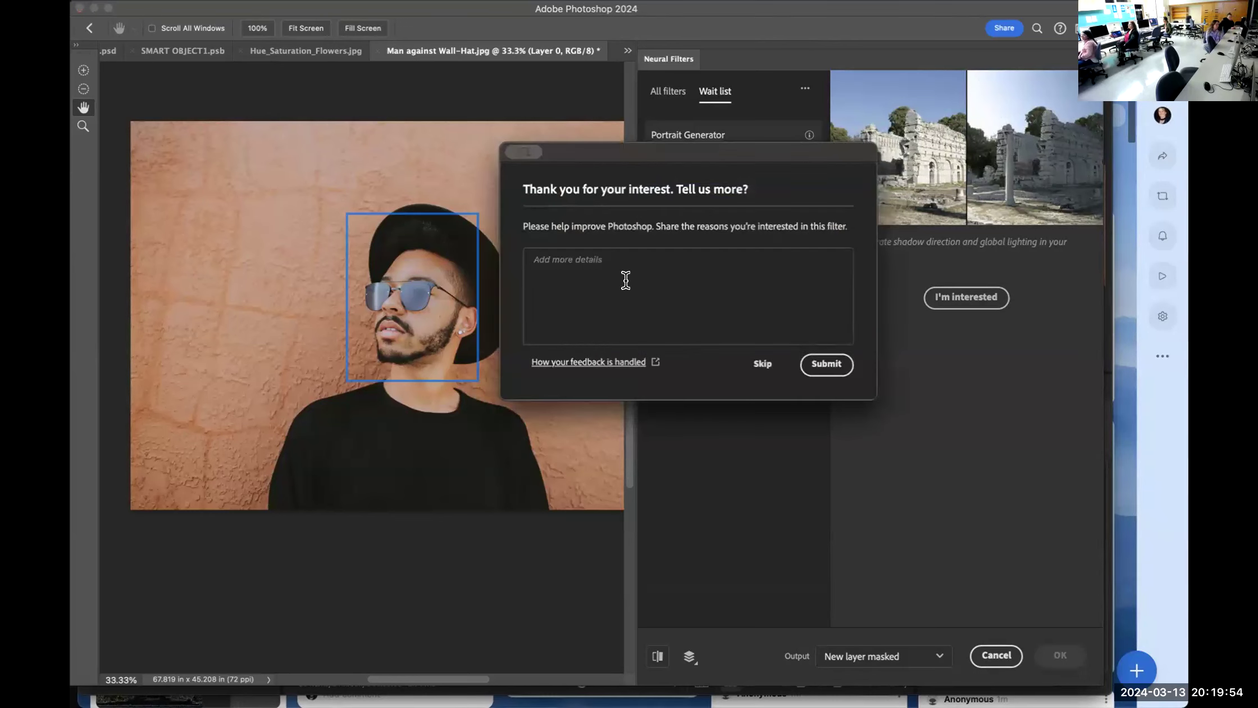
pyautogui.click(559, 268)
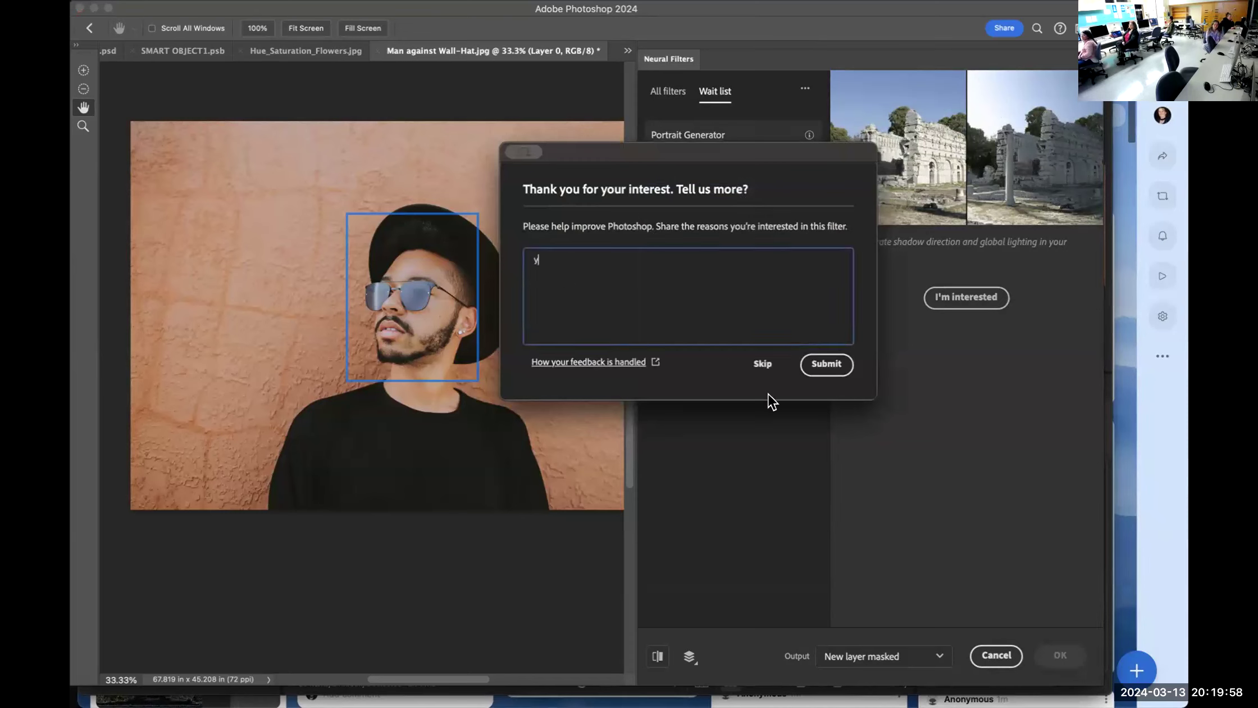
pyautogui.click(762, 364)
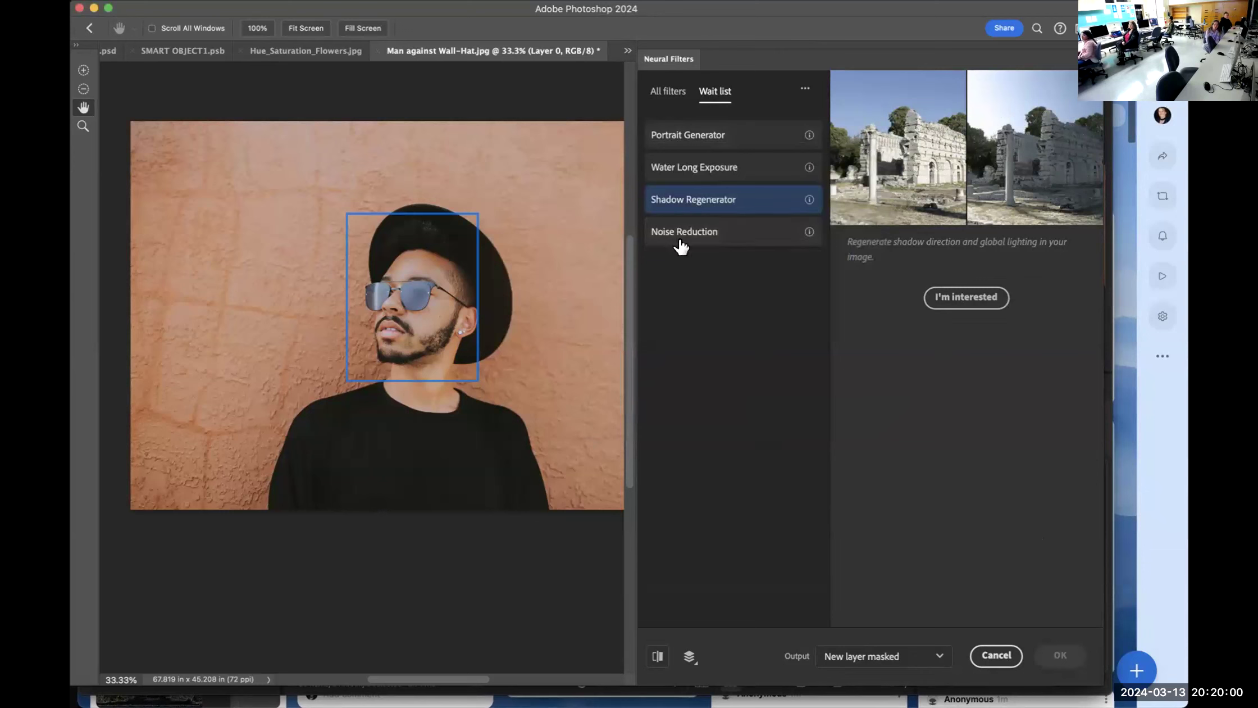
pyautogui.click(659, 93)
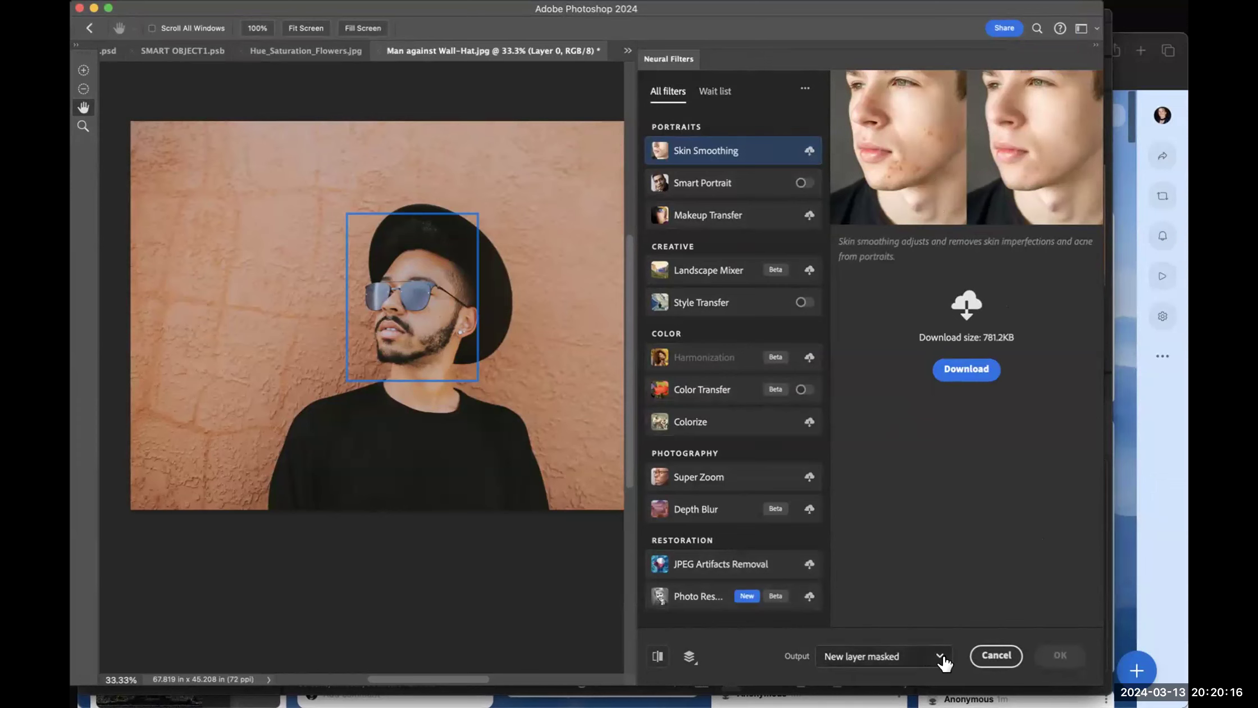
pyautogui.click(997, 655)
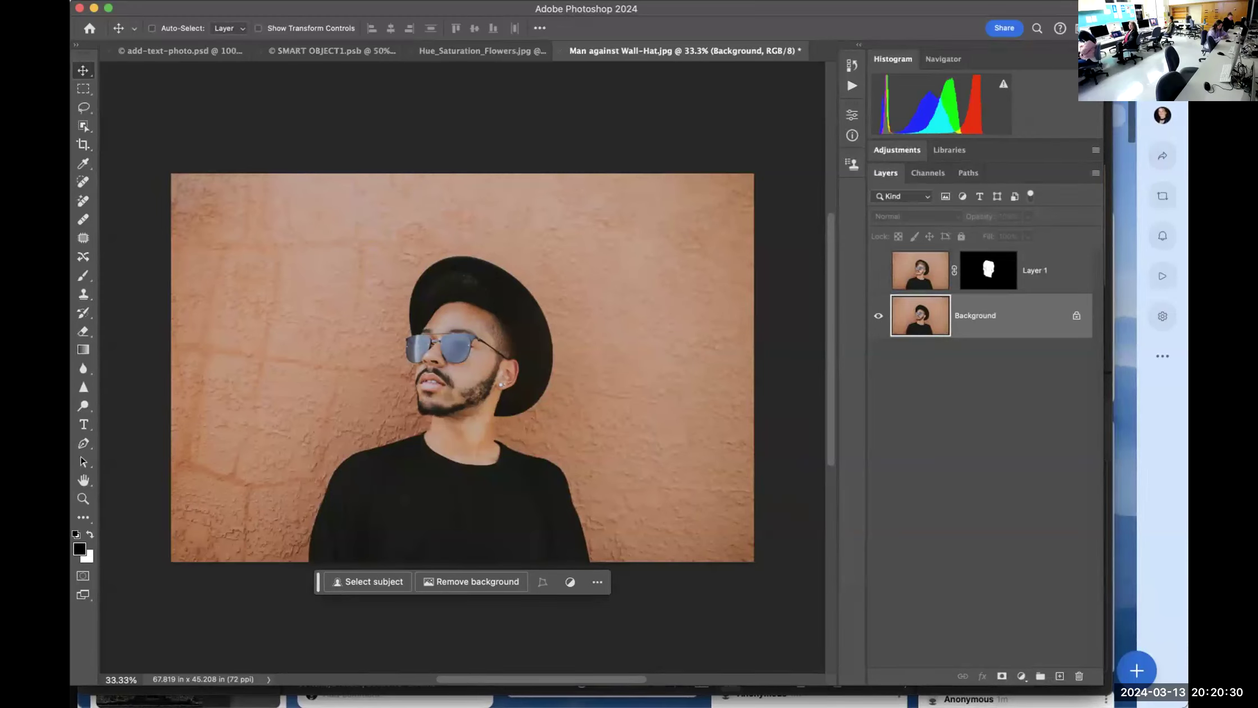
# Reopen Neural Filters on the Background layer and enable Style Transfer
pyautogui.click(429, 2)
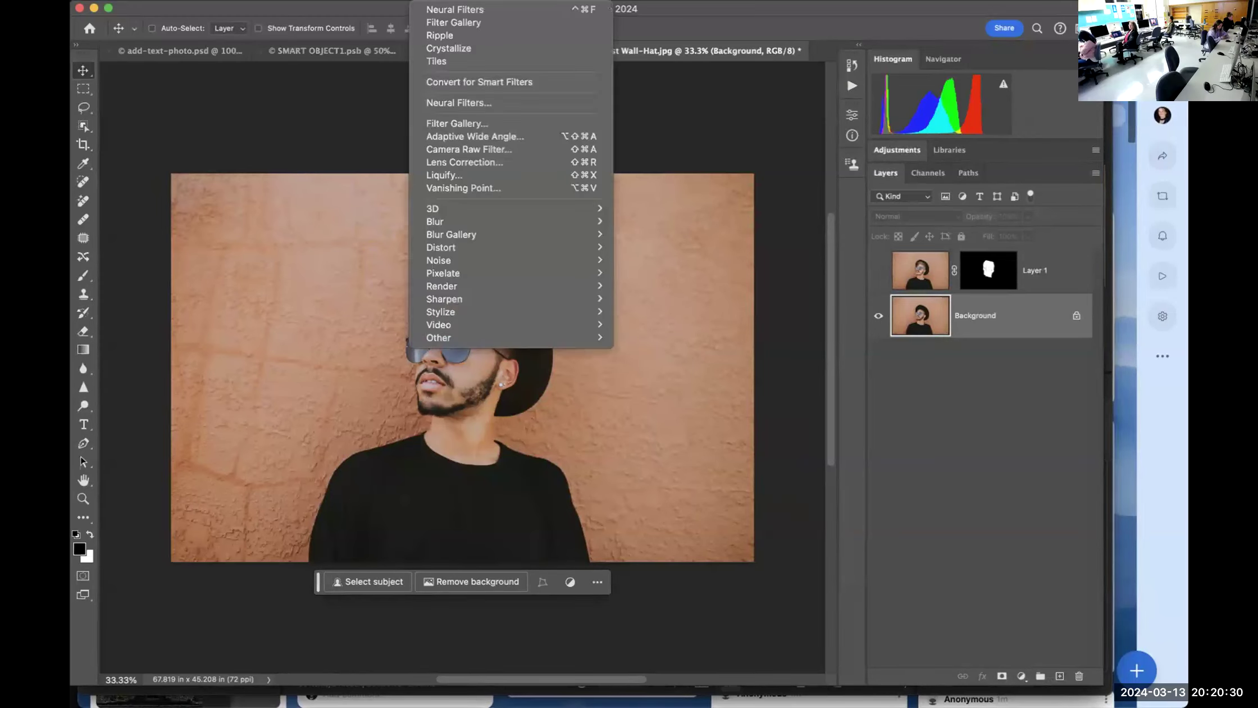
pyautogui.click(453, 101)
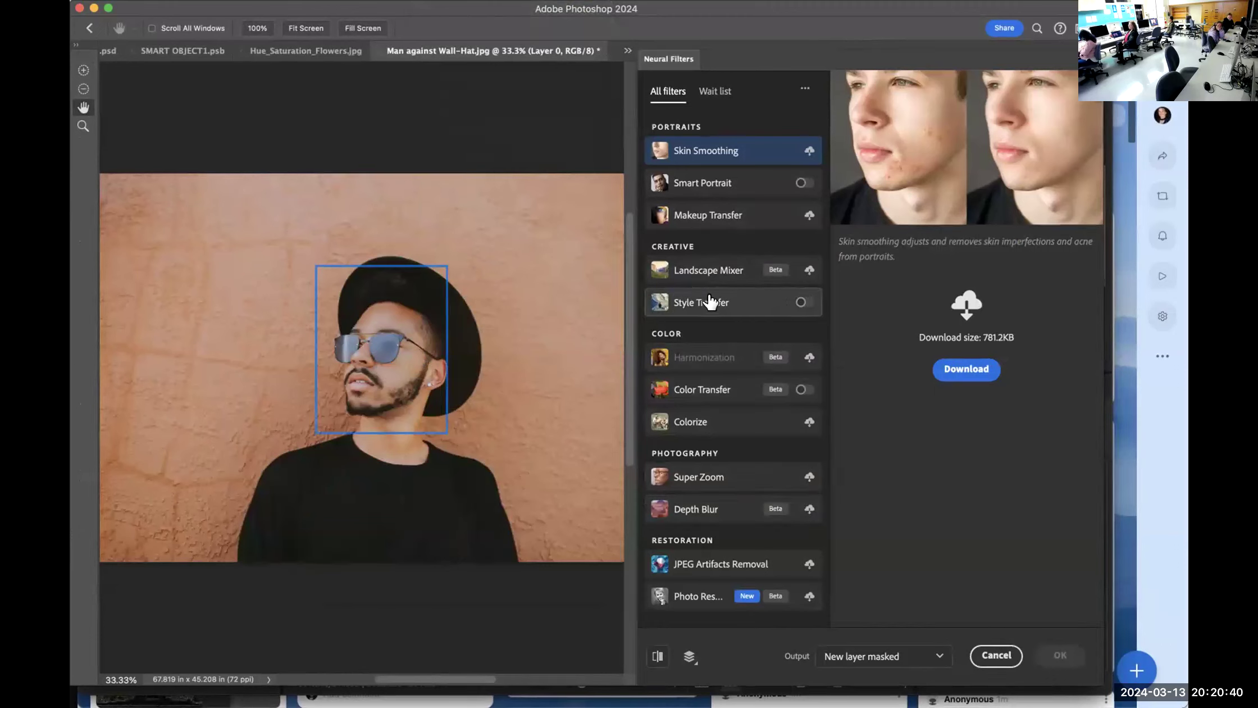
pyautogui.moveTo(709, 302)
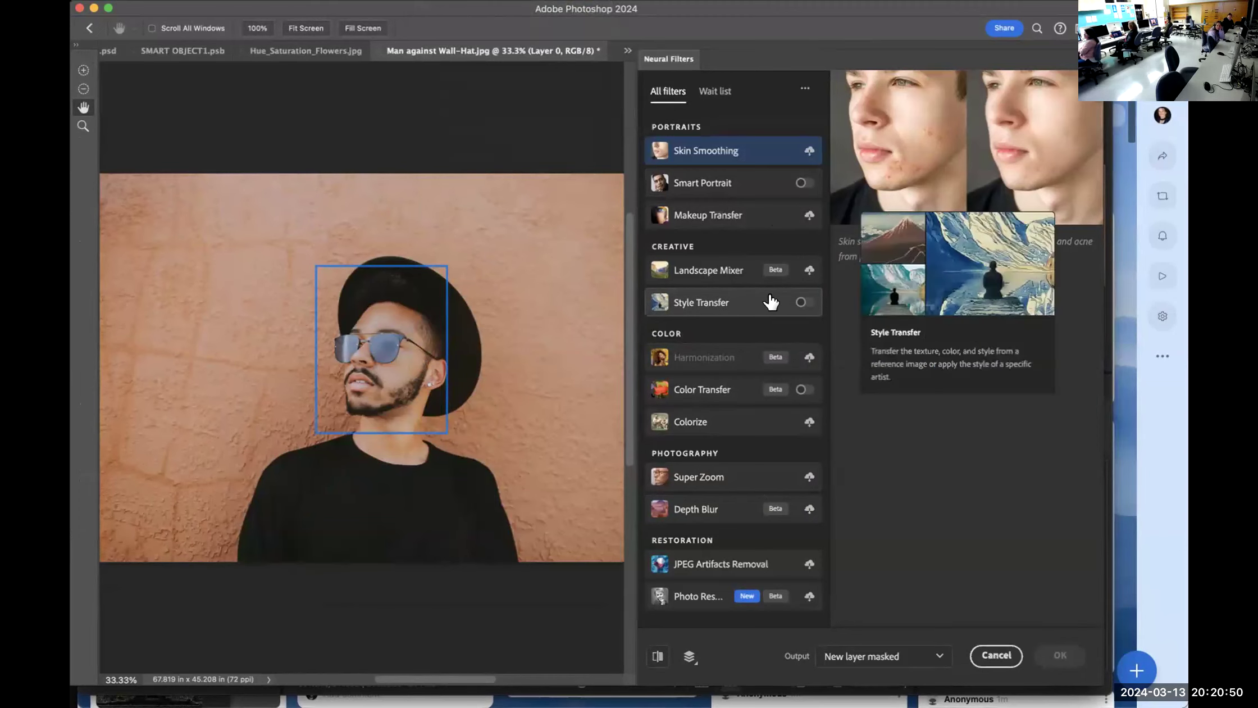
pyautogui.click(800, 305)
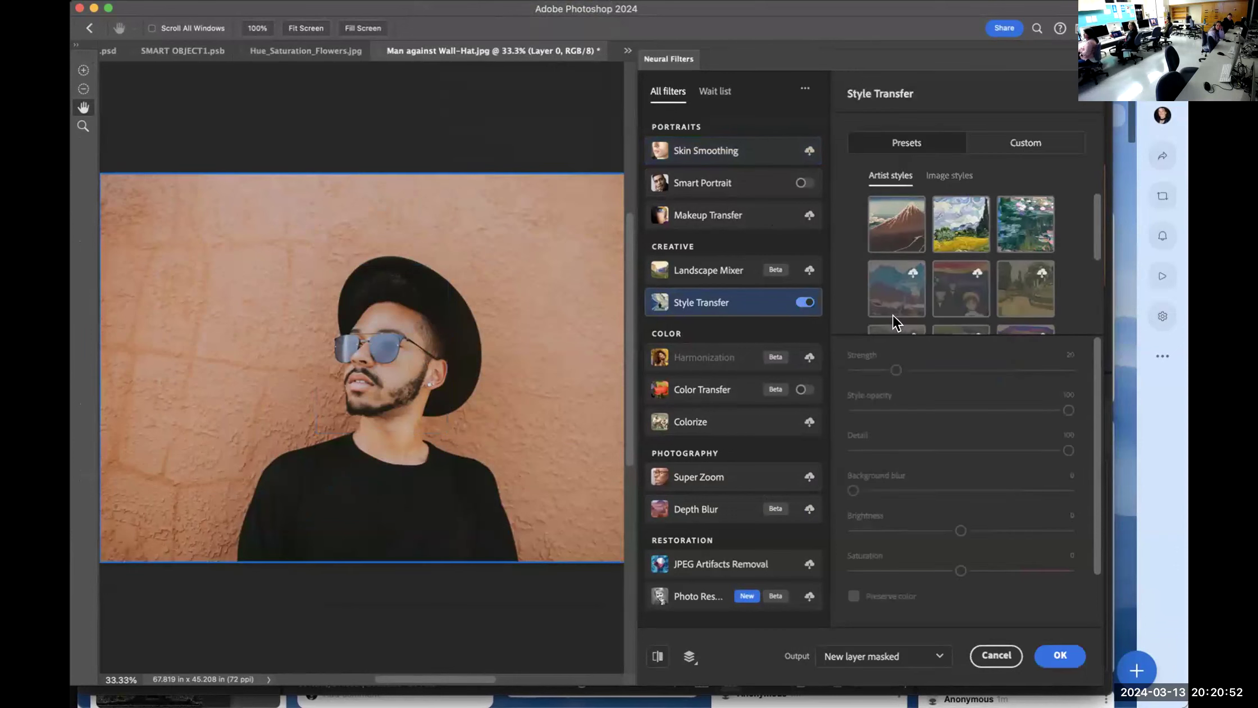
pyautogui.click(805, 304)
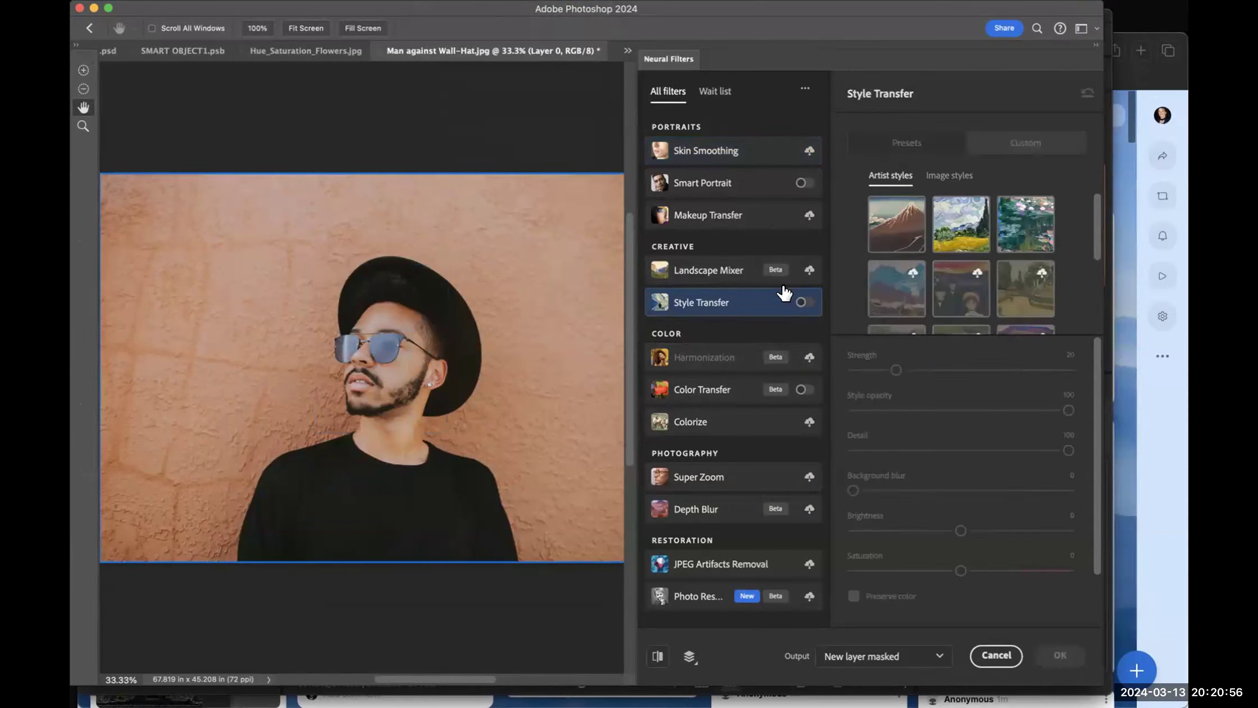
pyautogui.click(805, 303)
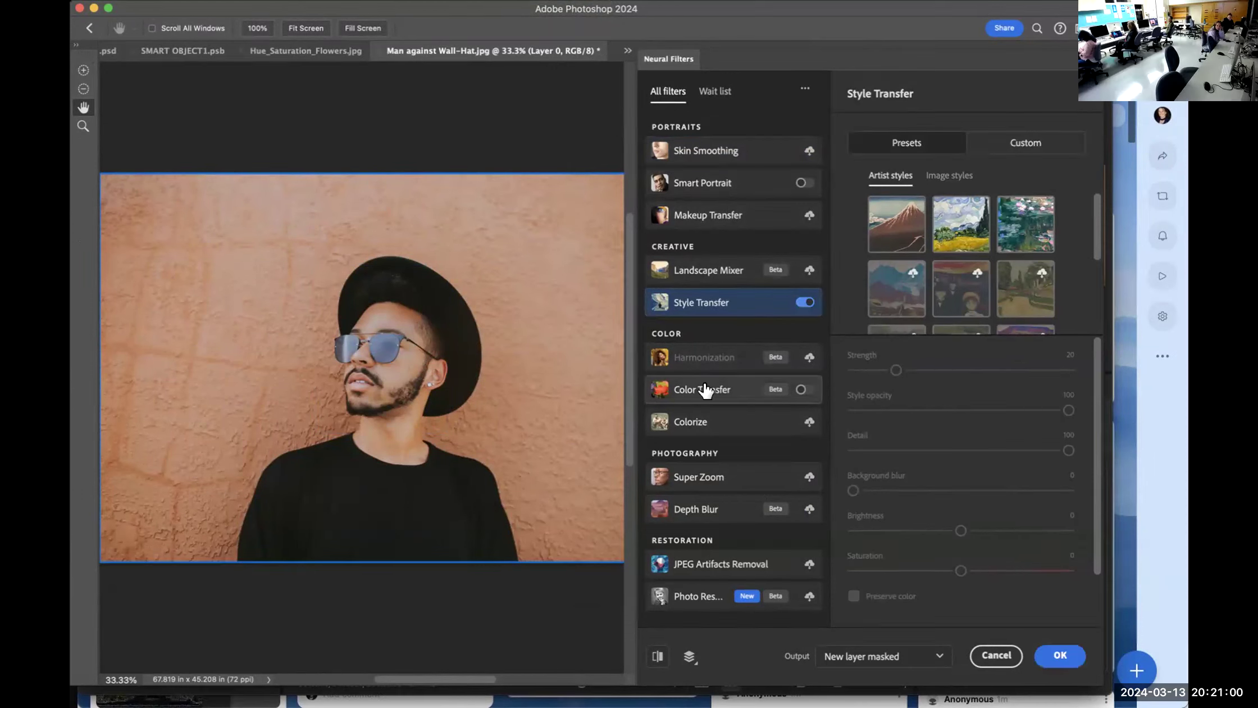
# Try Color Transfer without Style Transfer, previewing several presets up to the purple flowers, and compare the effect off and on
pyautogui.click(799, 389)
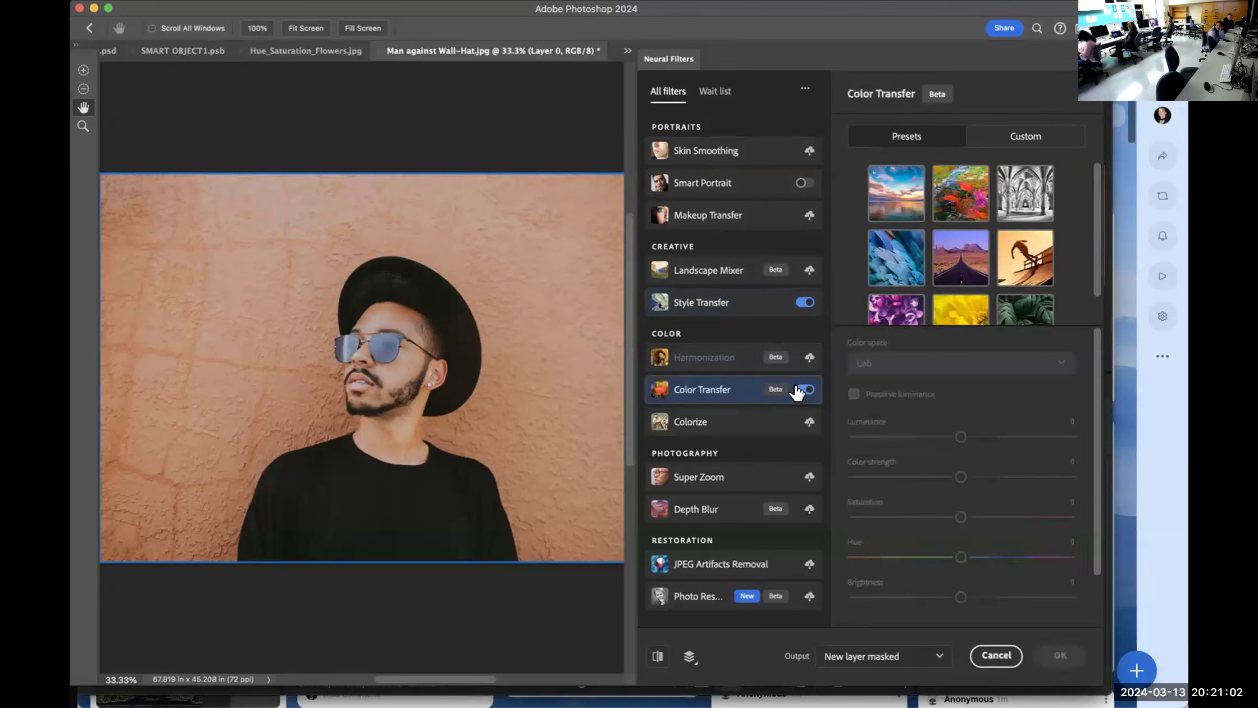
pyautogui.click(804, 302)
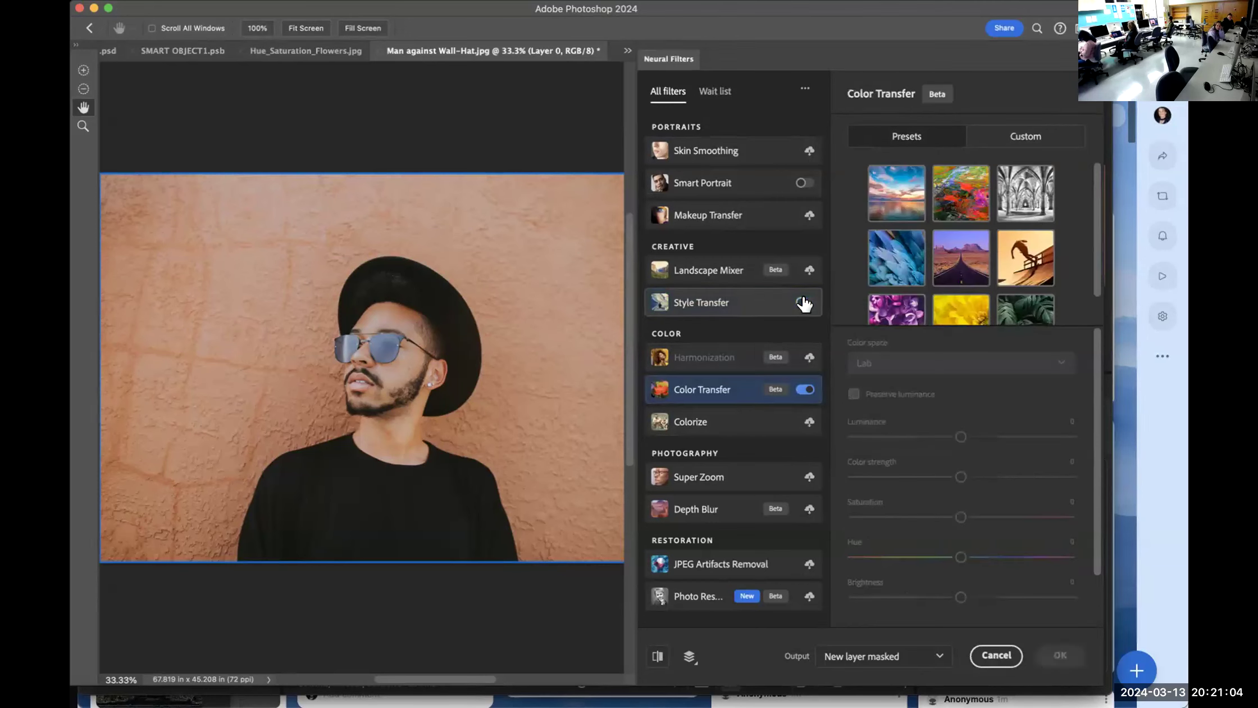
pyautogui.click(898, 257)
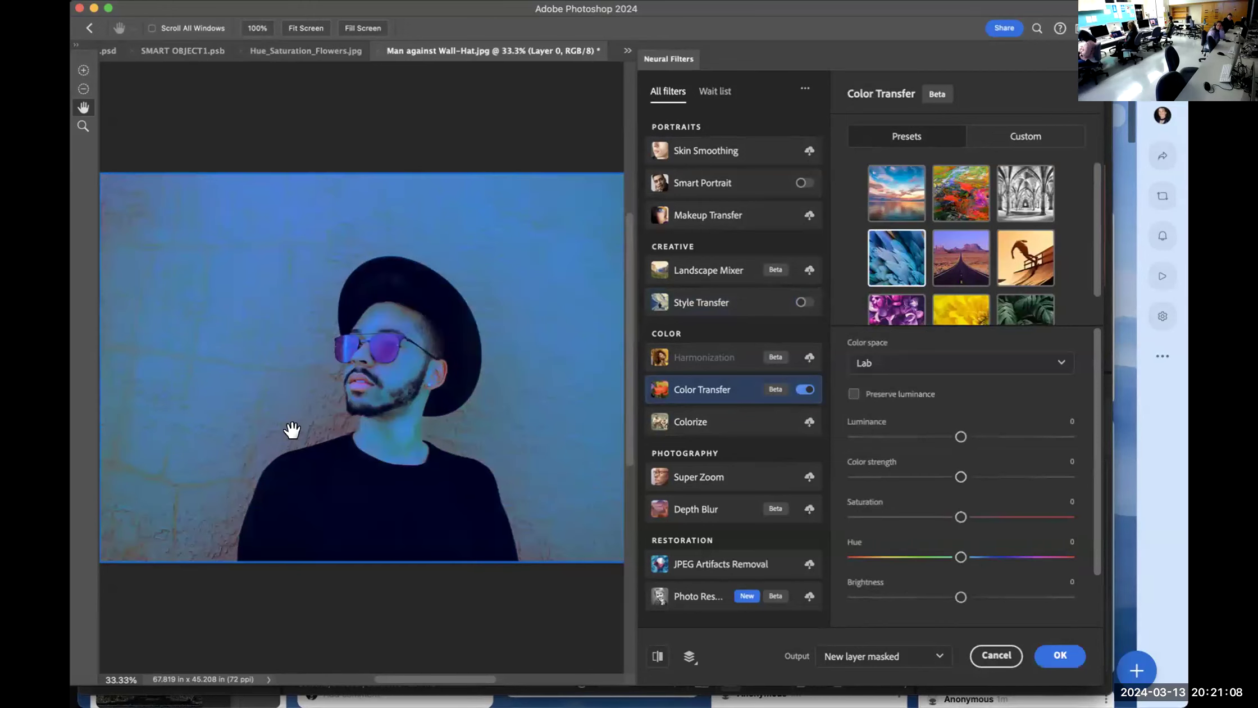
pyautogui.click(1025, 256)
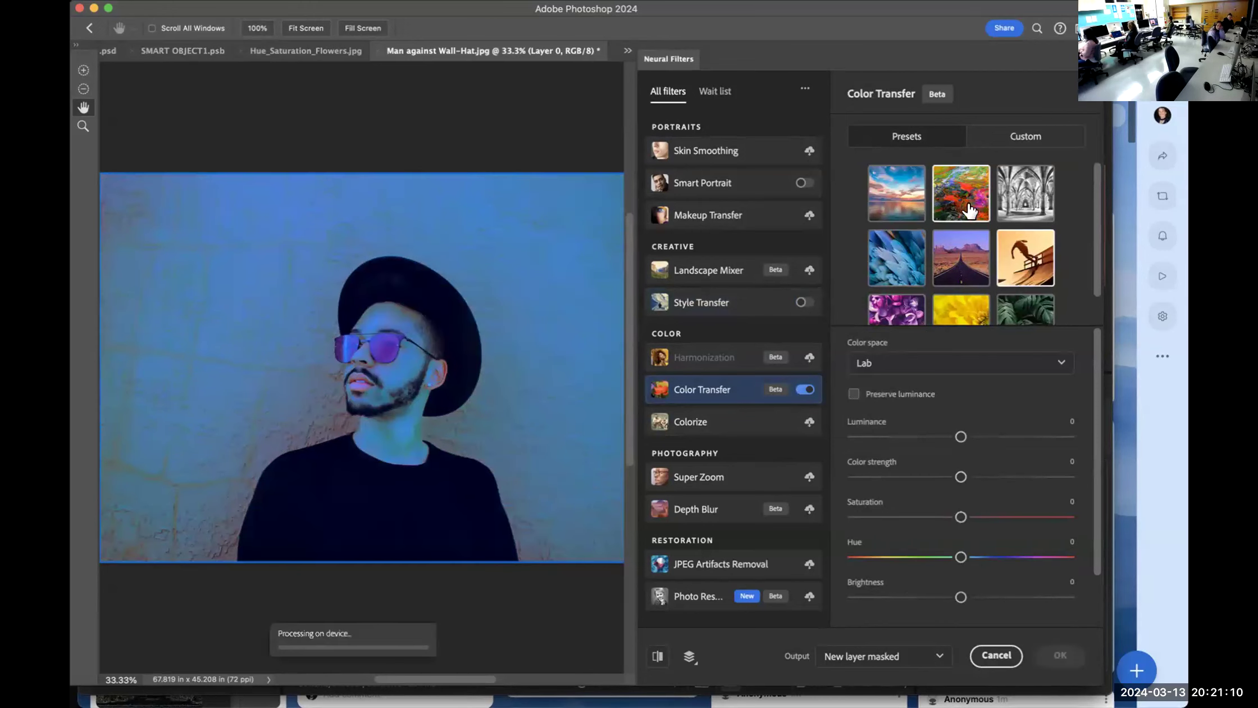
pyautogui.click(960, 197)
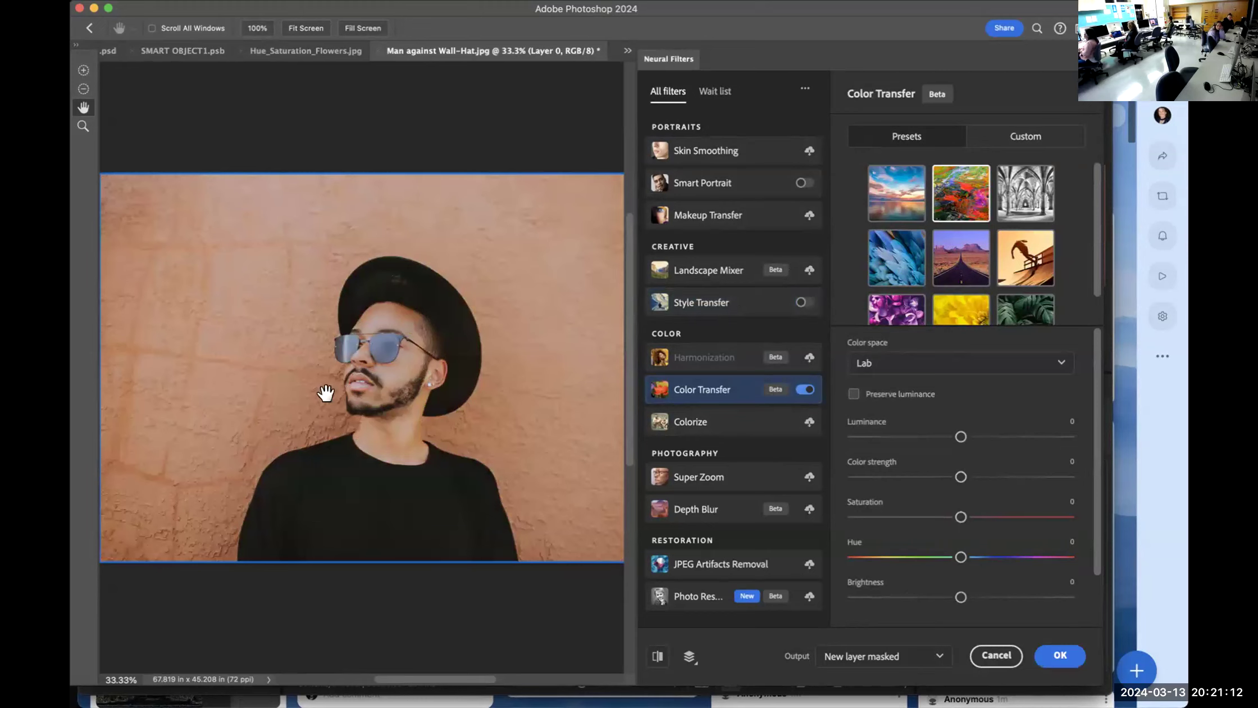
pyautogui.scroll(-1, 943, 286)
pyautogui.click(897, 290)
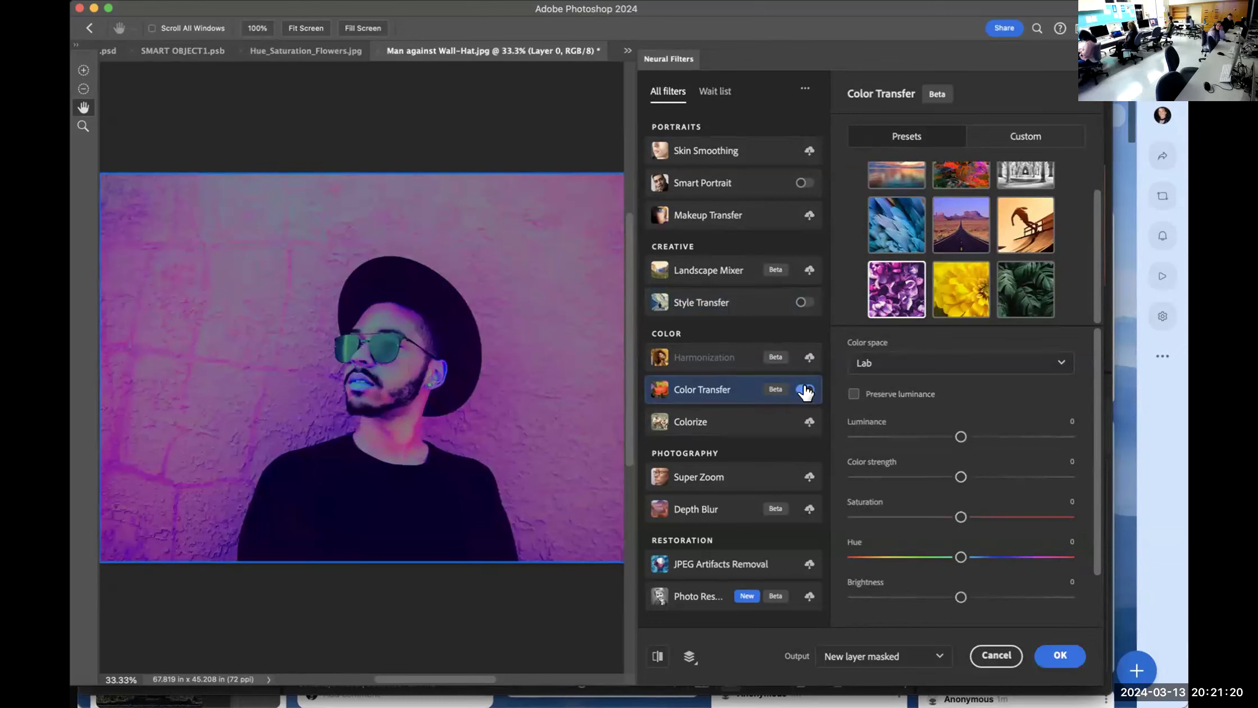
pyautogui.click(805, 390)
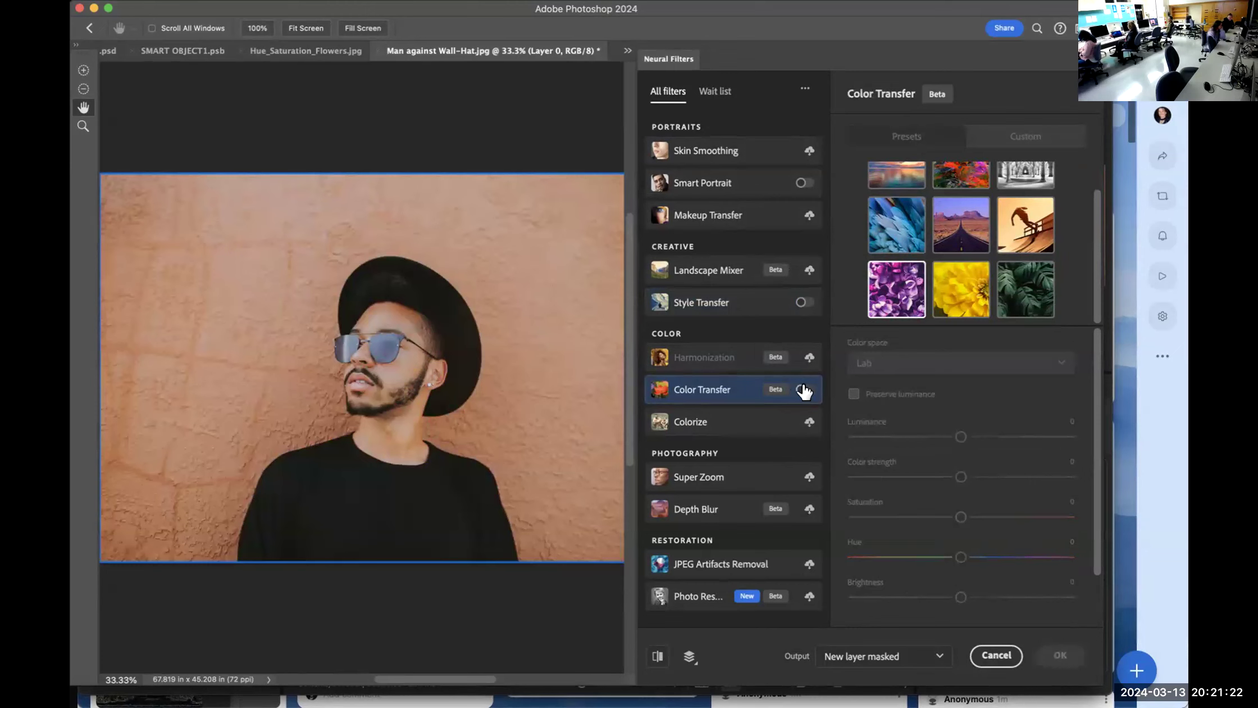
pyautogui.click(804, 390)
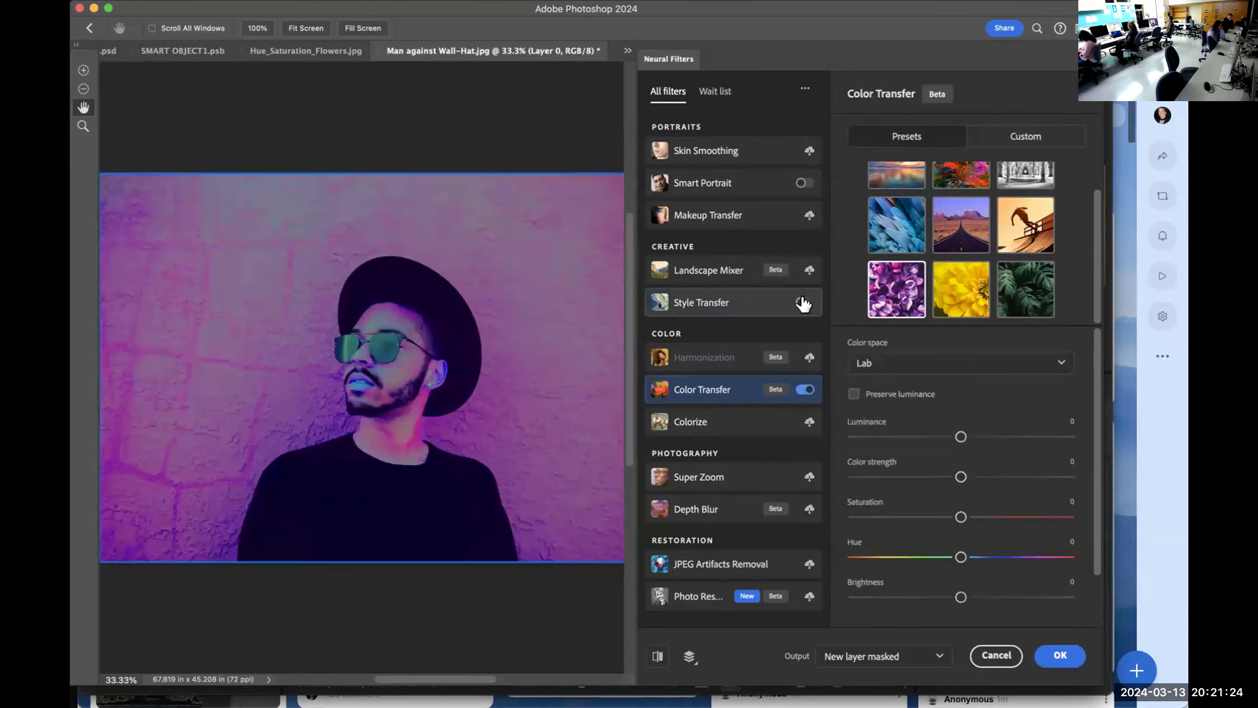
# Try the red mountain artist style in Style Transfer, disable Color Transfer, and cancel Neural Filters
pyautogui.click(800, 304)
pyautogui.click(898, 228)
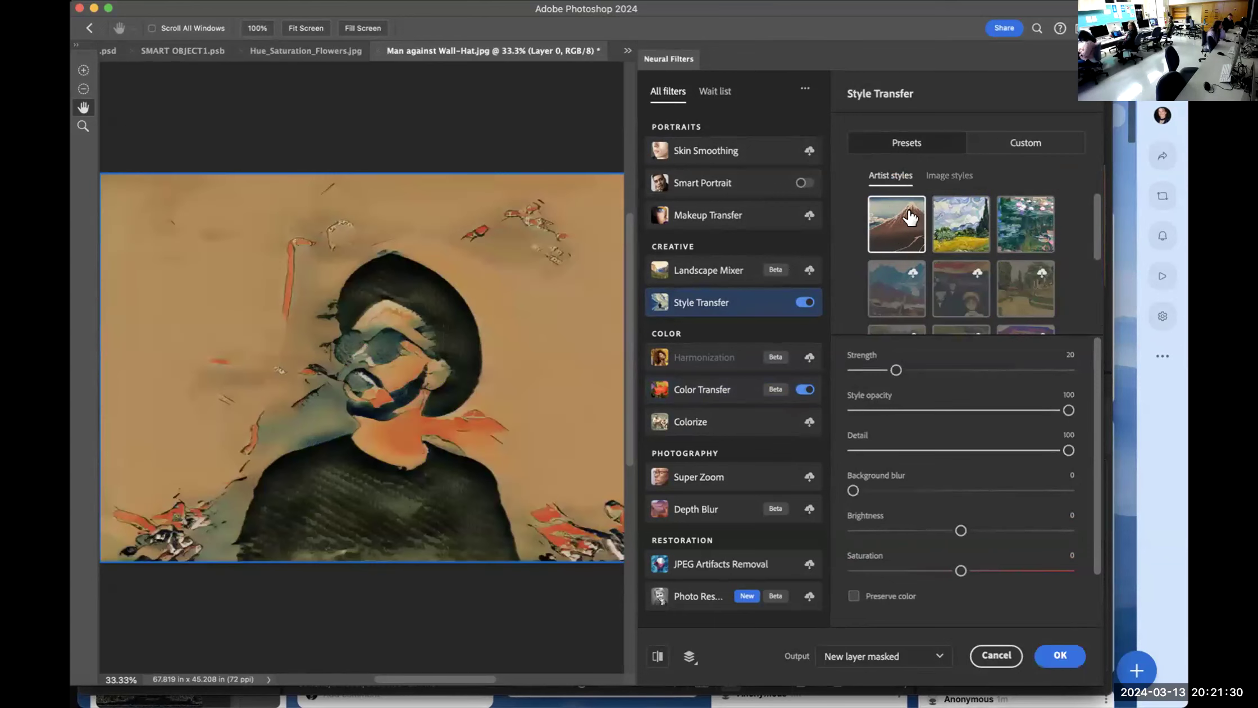
pyautogui.click(803, 389)
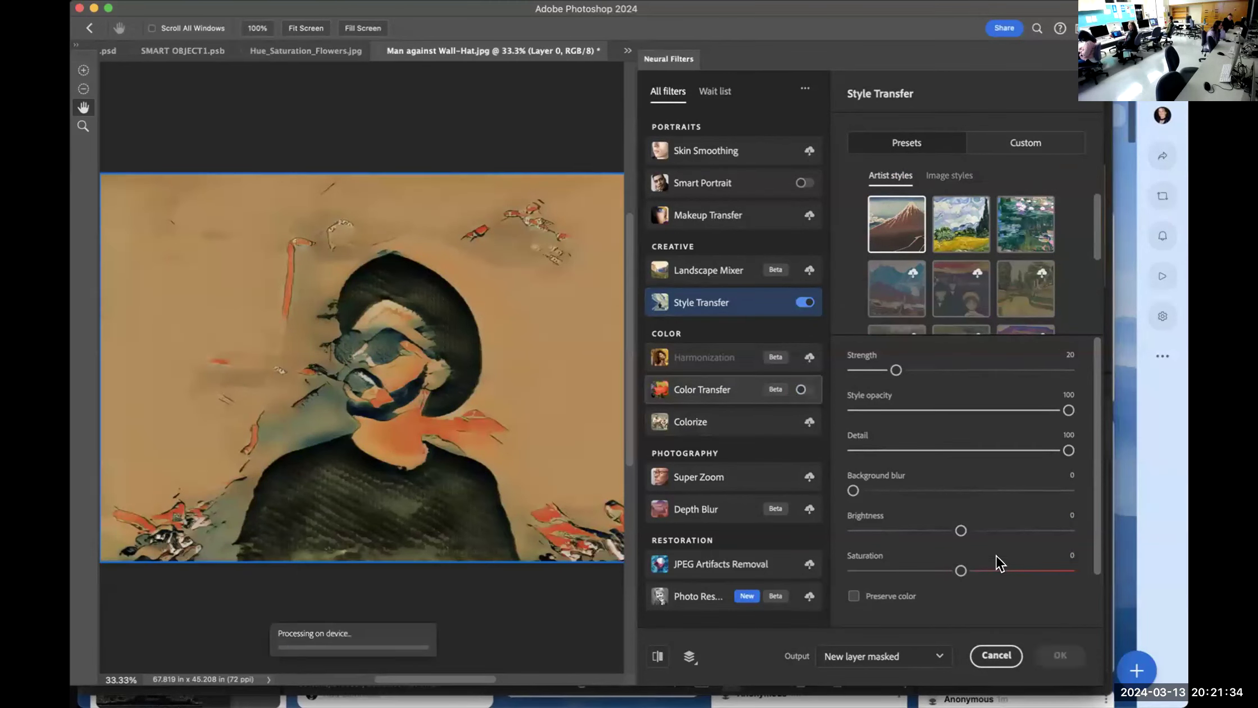
pyautogui.click(998, 658)
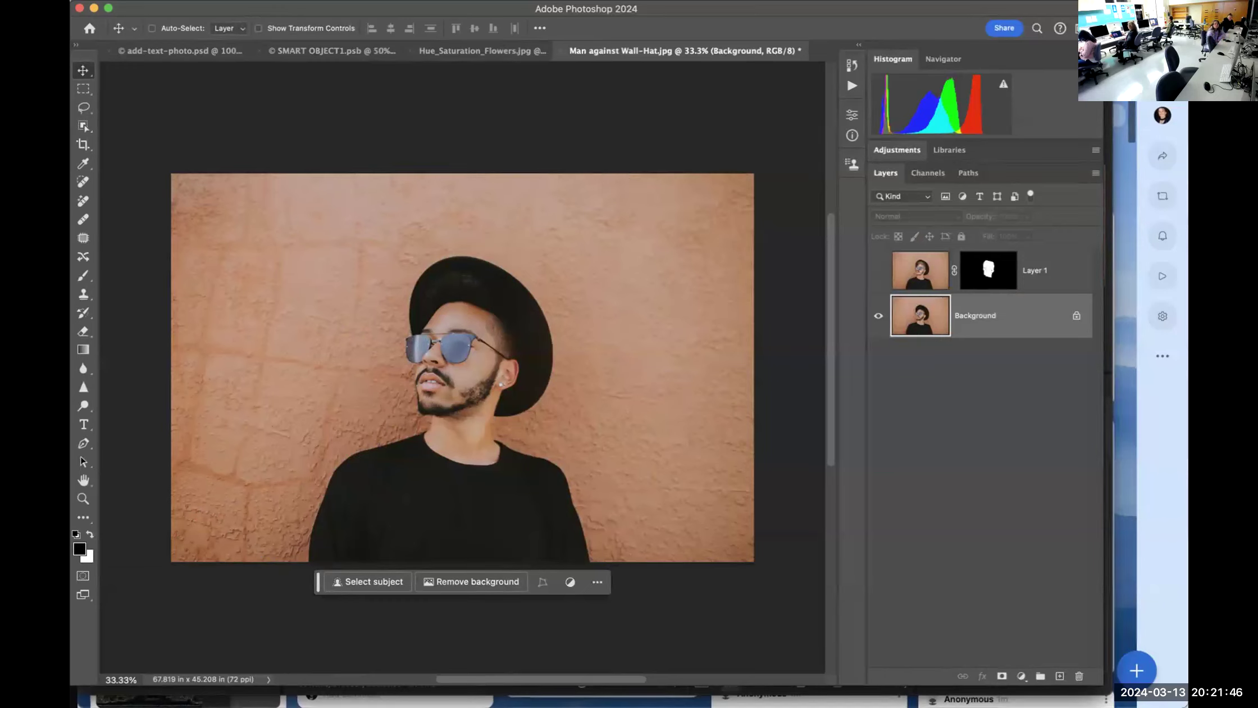
# Open Liquify on the Background layer and resize and reposition its window so all its options fit on screen
pyautogui.click(427, 0)
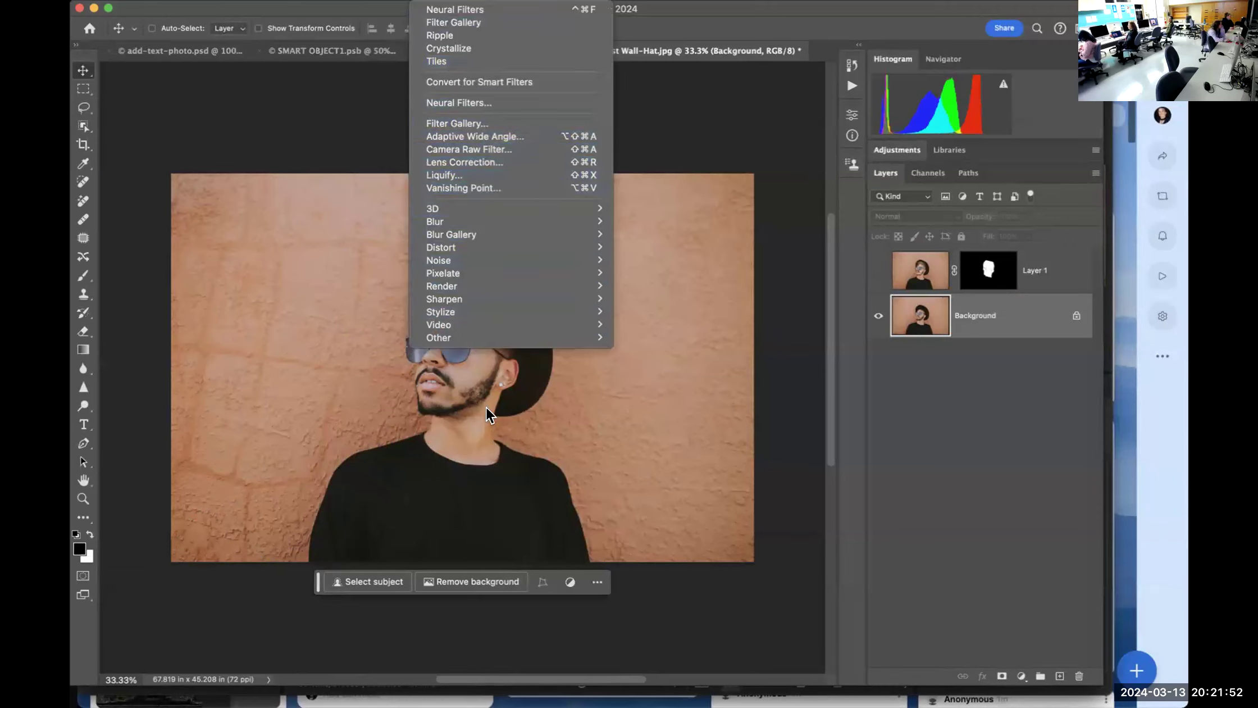
pyautogui.click(452, 174)
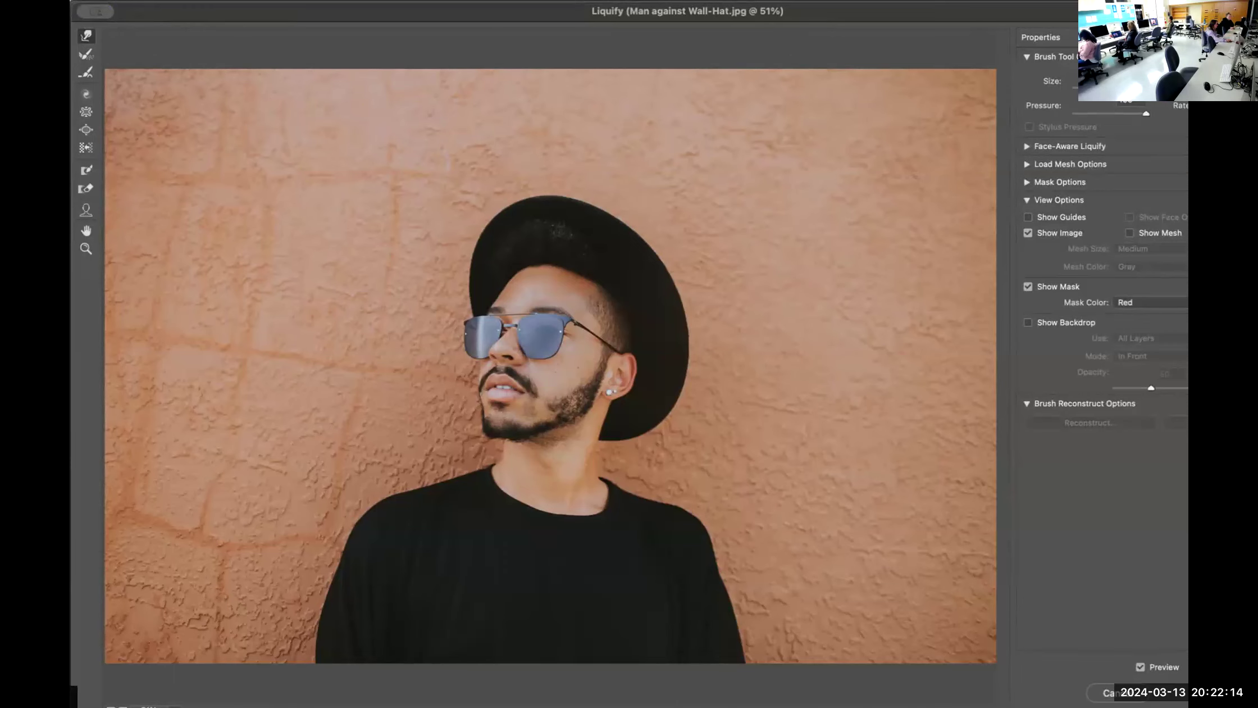
pyautogui.moveTo(1256, 706)
pyautogui.mouseDown()
pyautogui.moveTo(1123, 696)
pyautogui.moveTo(1117, 670)
pyautogui.mouseUp()
pyautogui.moveTo(339, 11); pyautogui.dragTo(341, 26)
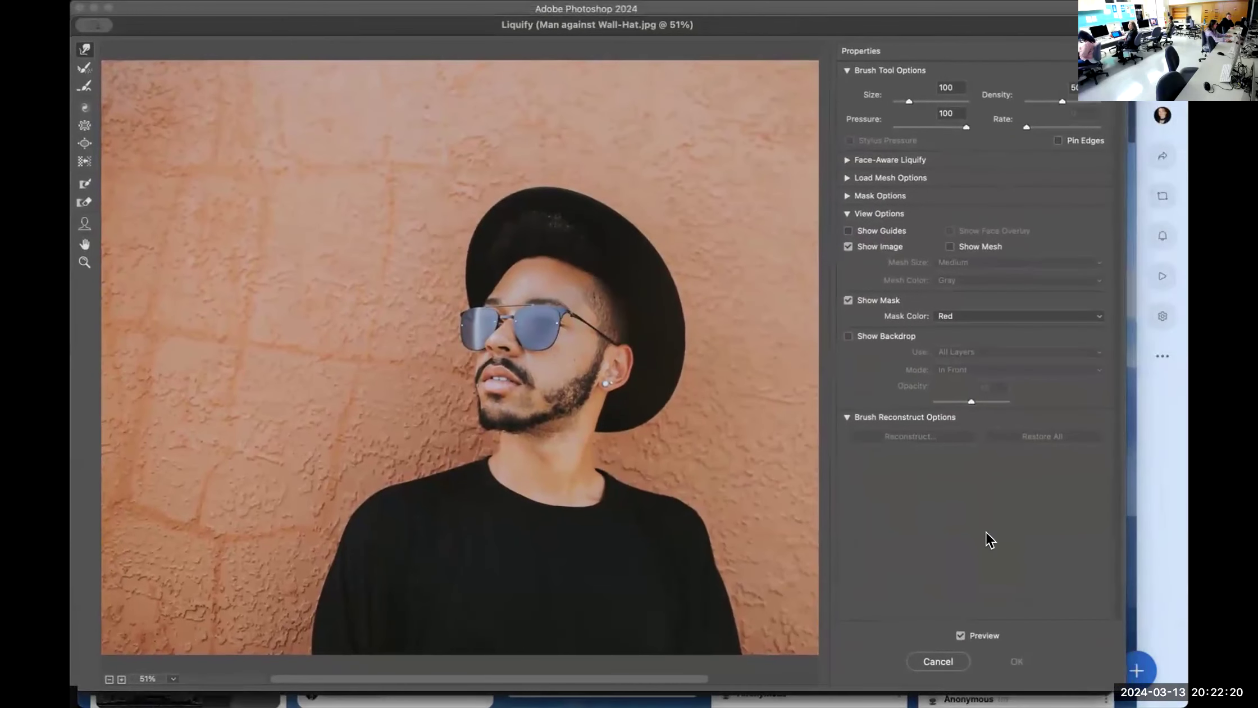
pyautogui.moveTo(1122, 684); pyautogui.dragTo(1126, 704)
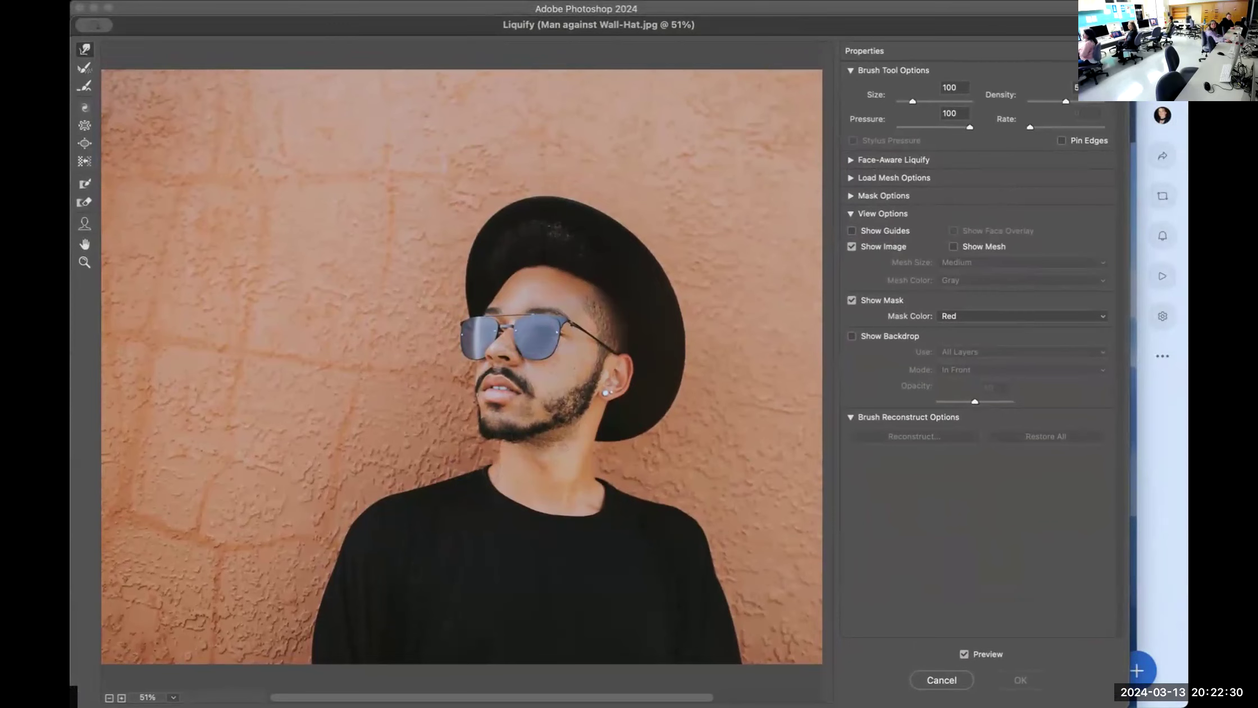
# Switch to Adobe Bridge and look through the class files, including the Artboards and Bootstrap 4 Grid Template folders
pyautogui.press('super+Tab')
pyautogui.scroll(-5, 754, 339)
pyautogui.scroll(8, 754, 339)
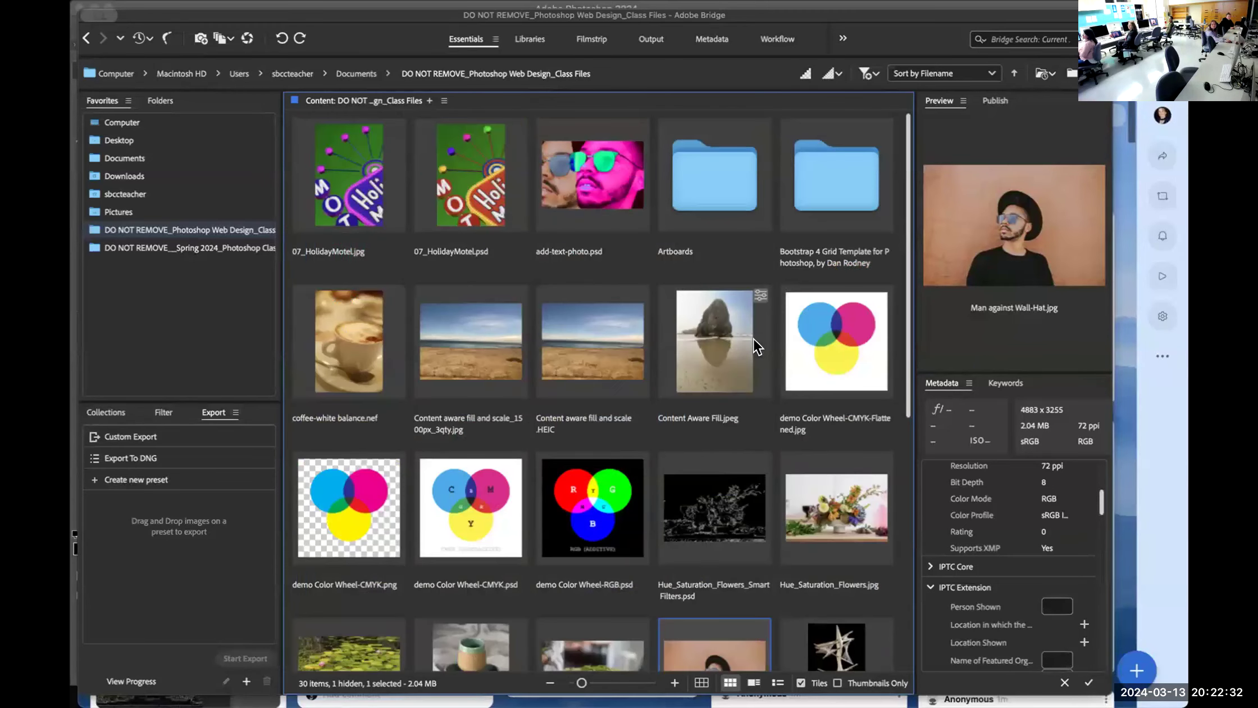
pyautogui.doubleClick(752, 170)
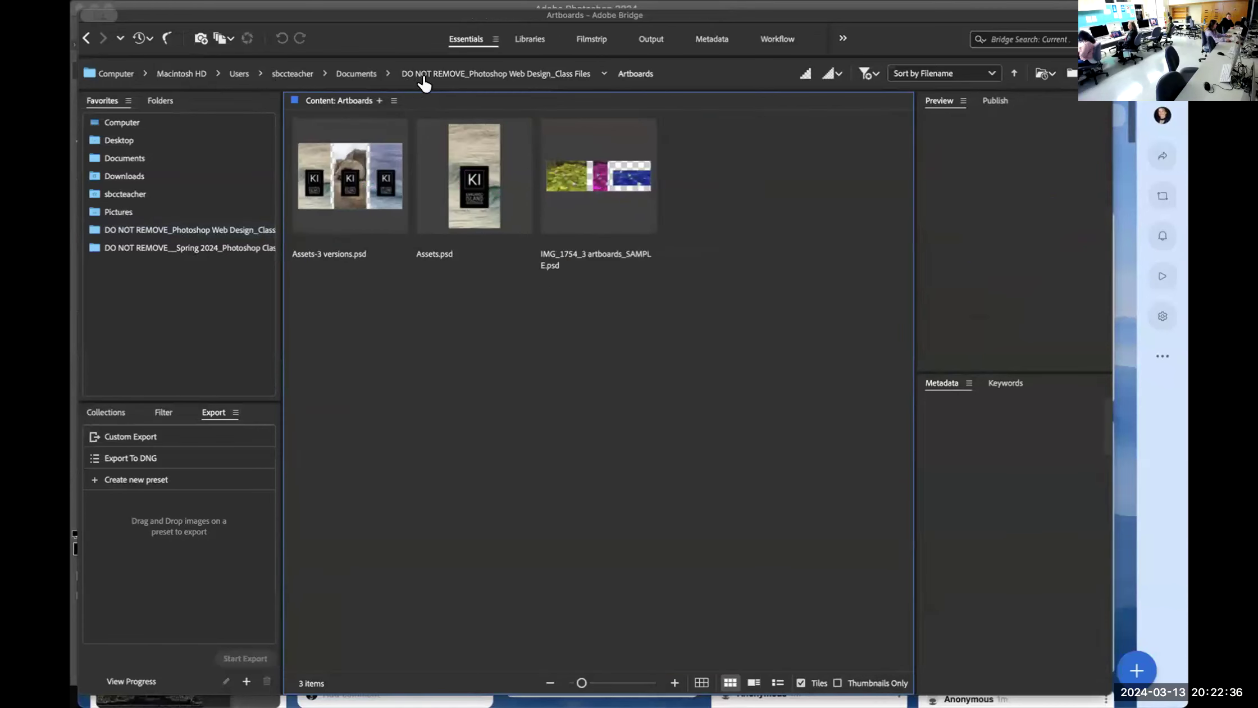
pyautogui.click(449, 75)
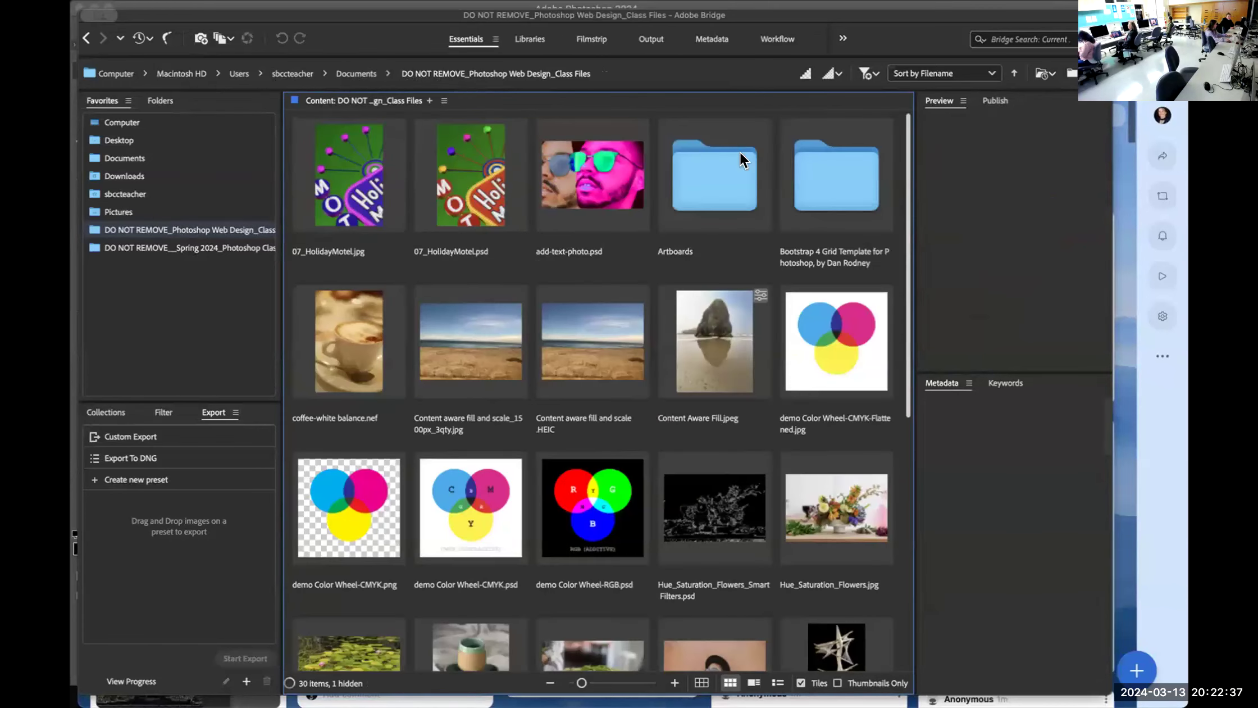
pyautogui.doubleClick(846, 182)
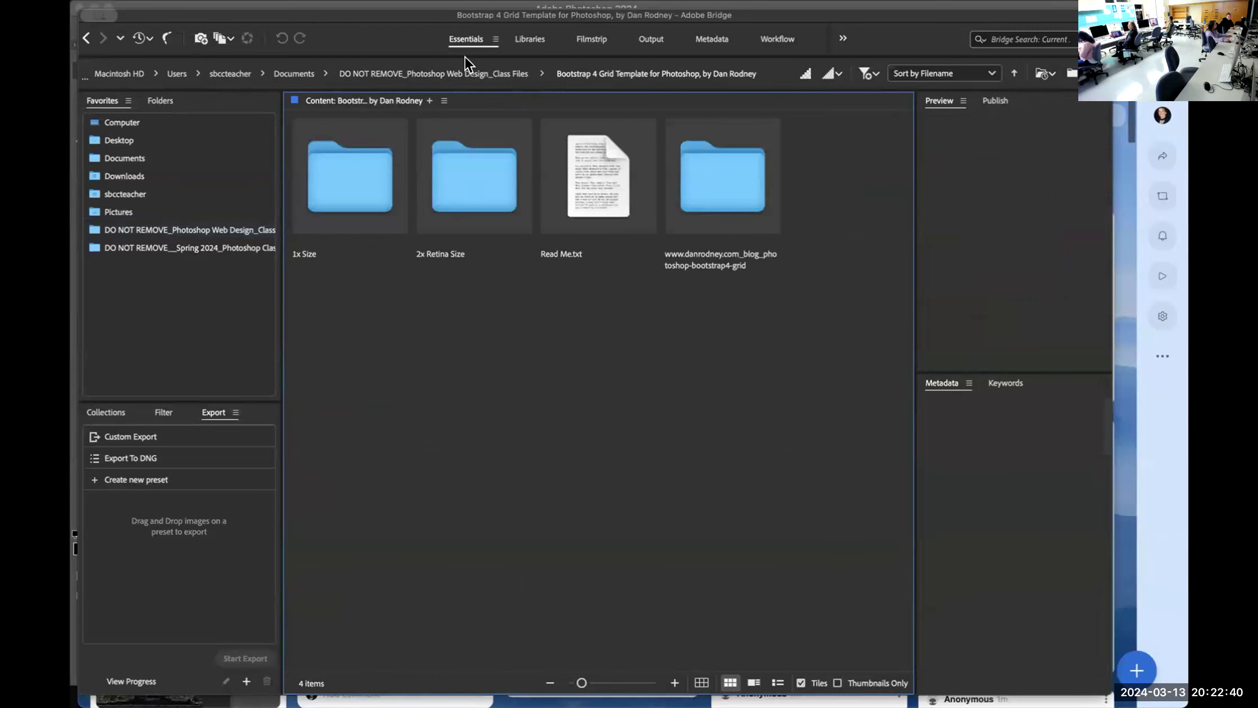
pyautogui.click(465, 73)
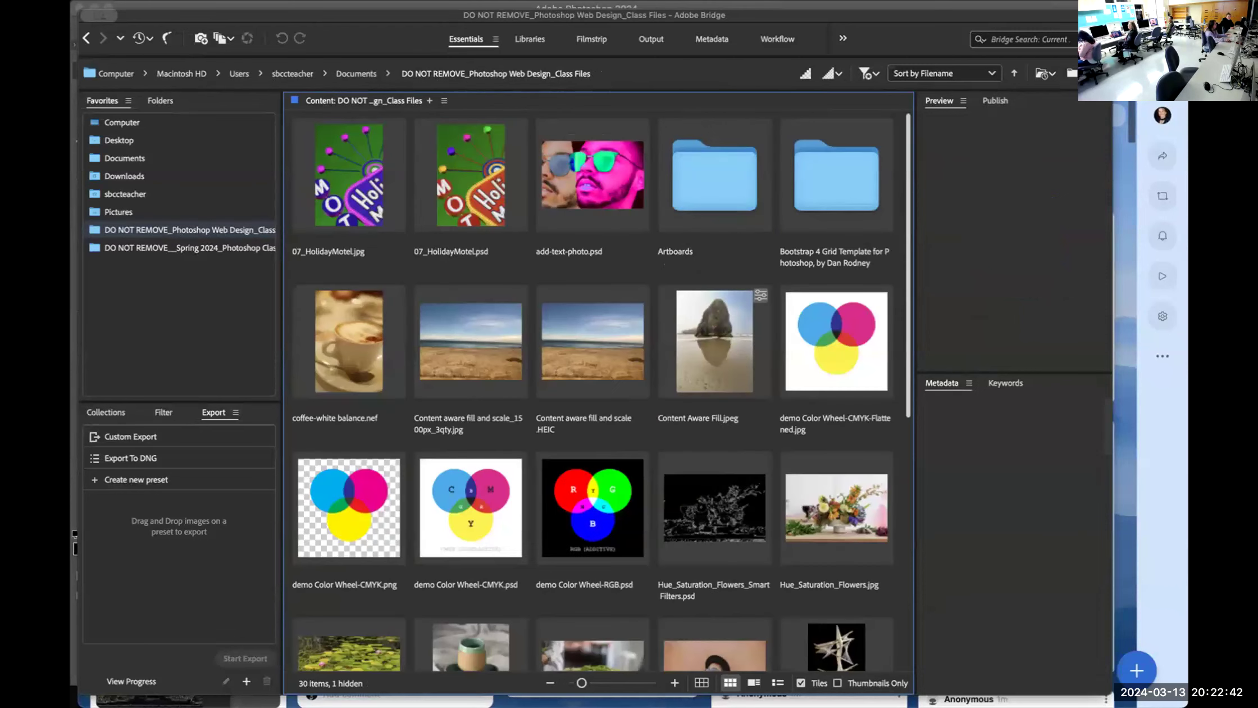
# Switch to Photoshop's Liquify window and expand the Mouth settings under Face-Aware Liquify
pyautogui.press('super+Tab')
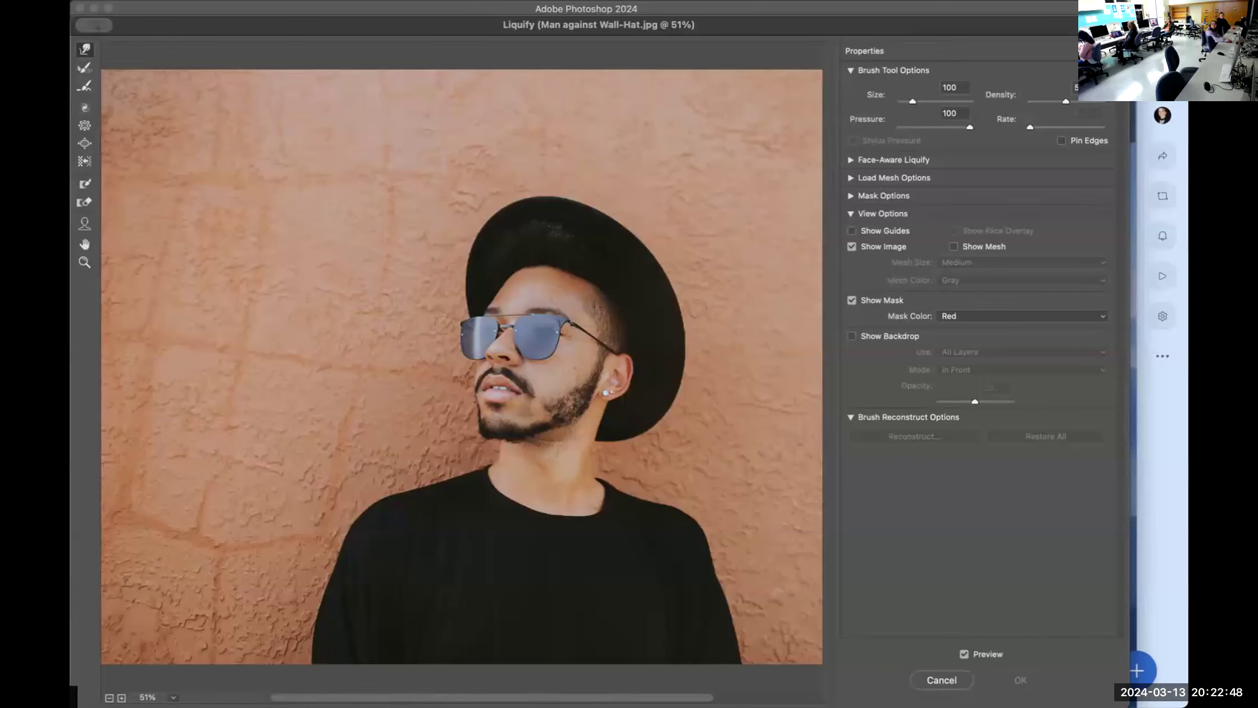
pyautogui.click(849, 160)
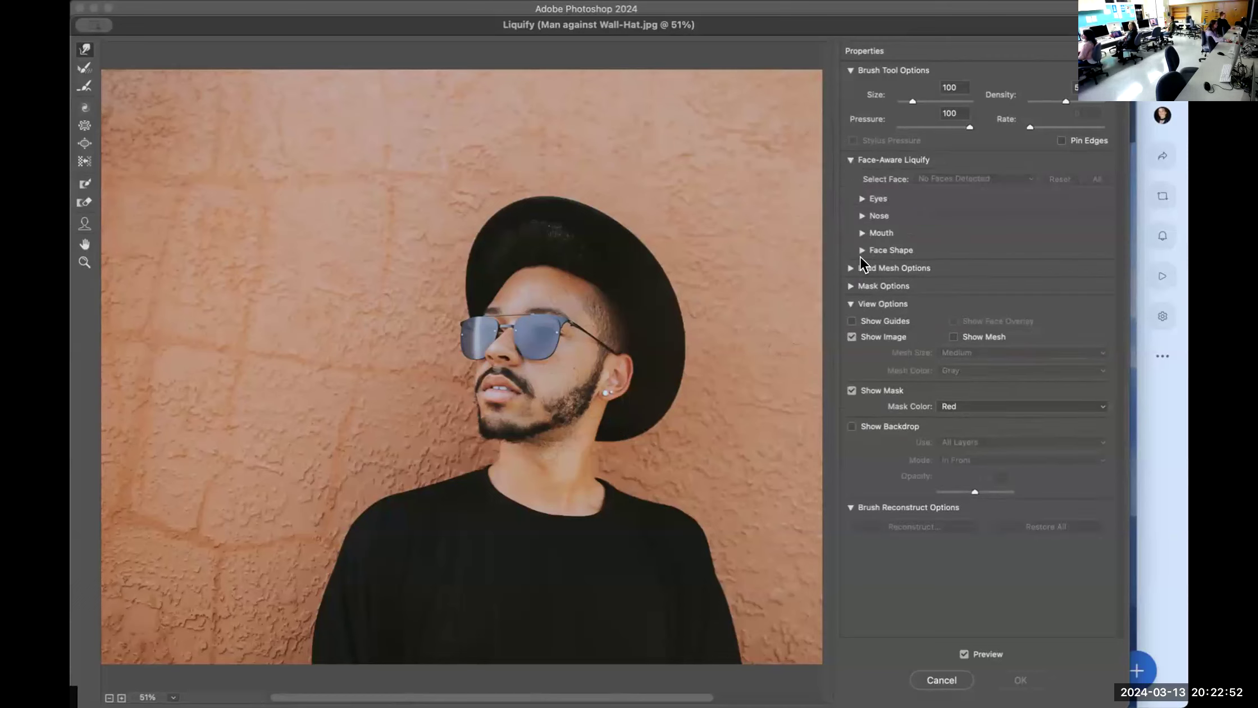
pyautogui.click(861, 232)
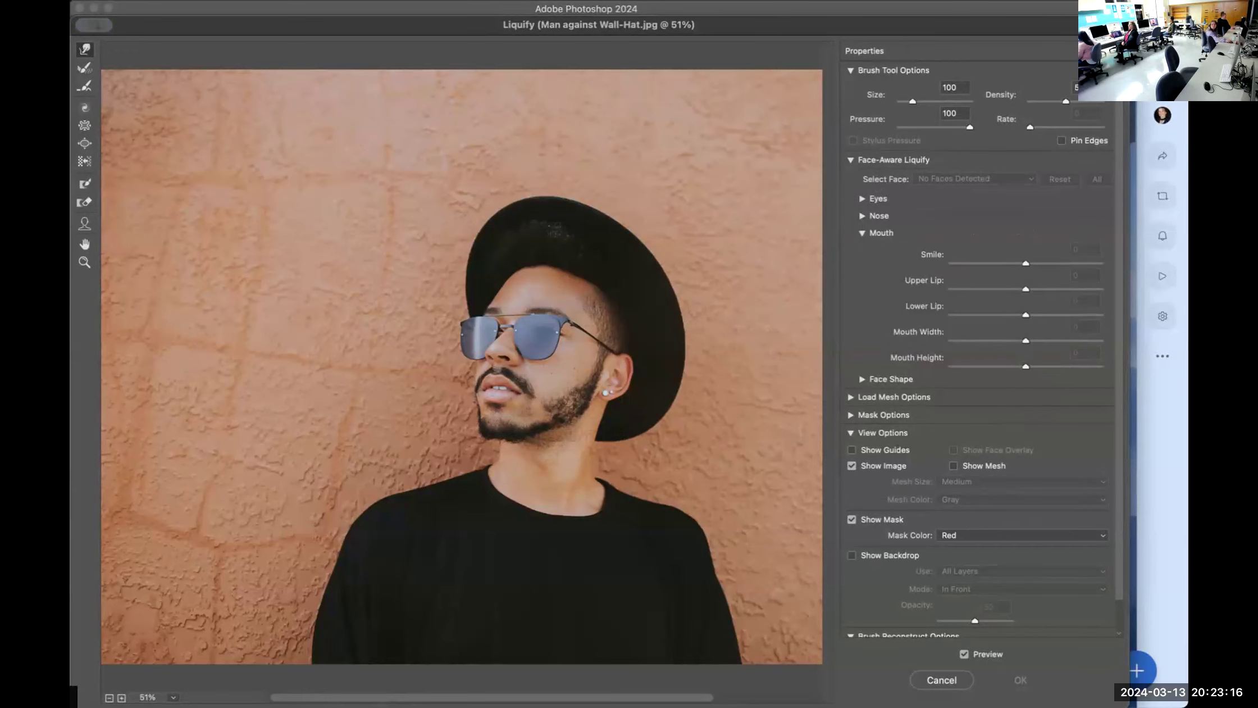
# Examine the man's mouth and face up close in the Liquify preview, alongside the Mouth settings
pyautogui.press('super+plus')
pyautogui.press('super+plus')
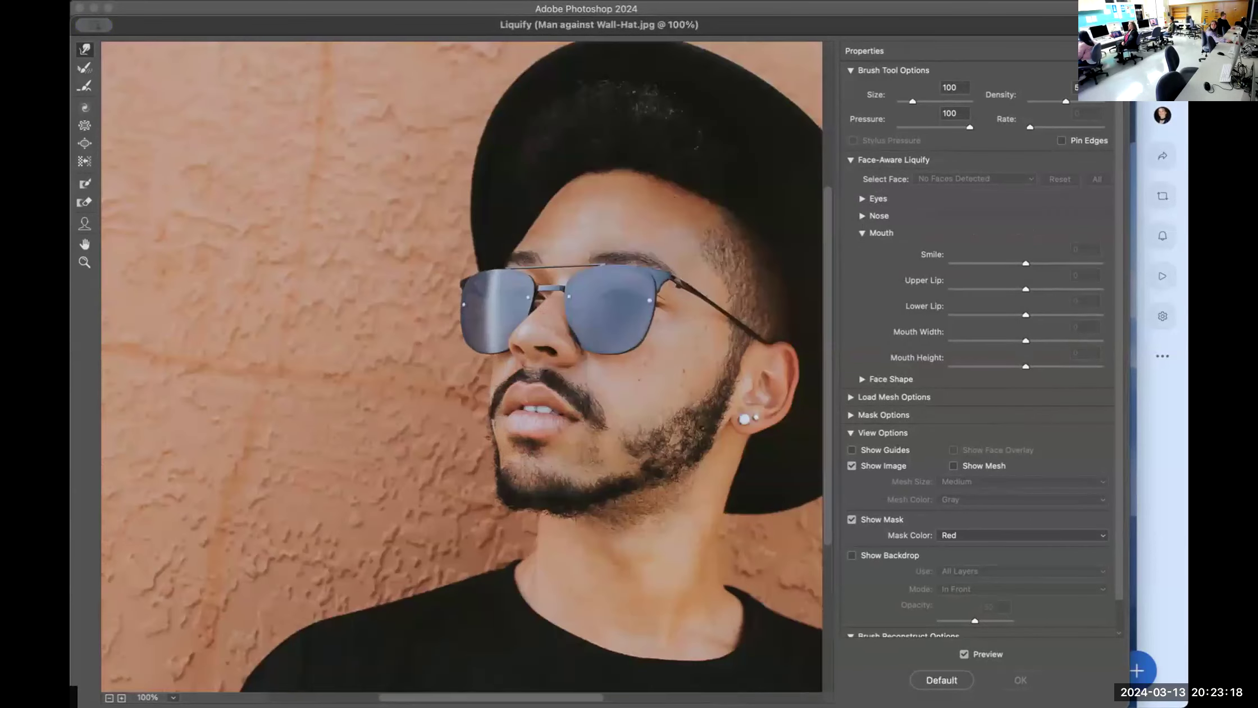
pyautogui.moveTo(614, 323); pyautogui.dragTo(451, 351)
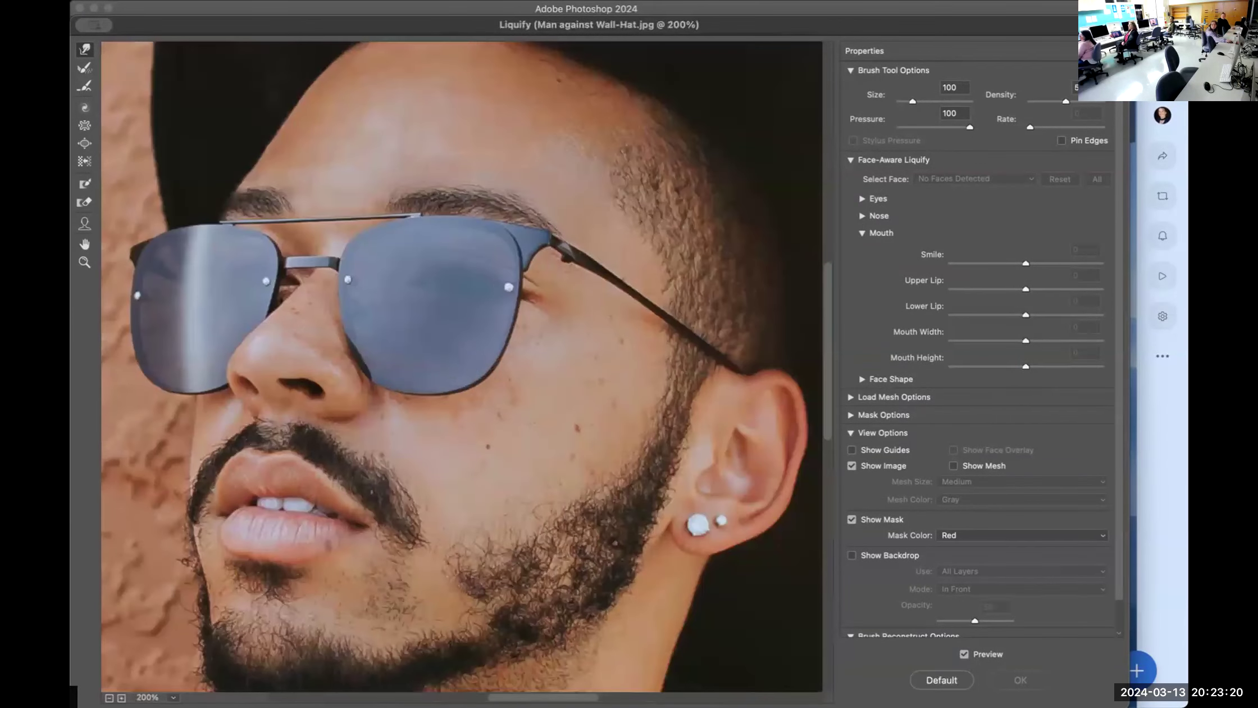
pyautogui.press('super+plus')
pyautogui.moveTo(336, 448); pyautogui.dragTo(412, 314)
pyautogui.moveTo(415, 361); pyautogui.dragTo(415, 432)
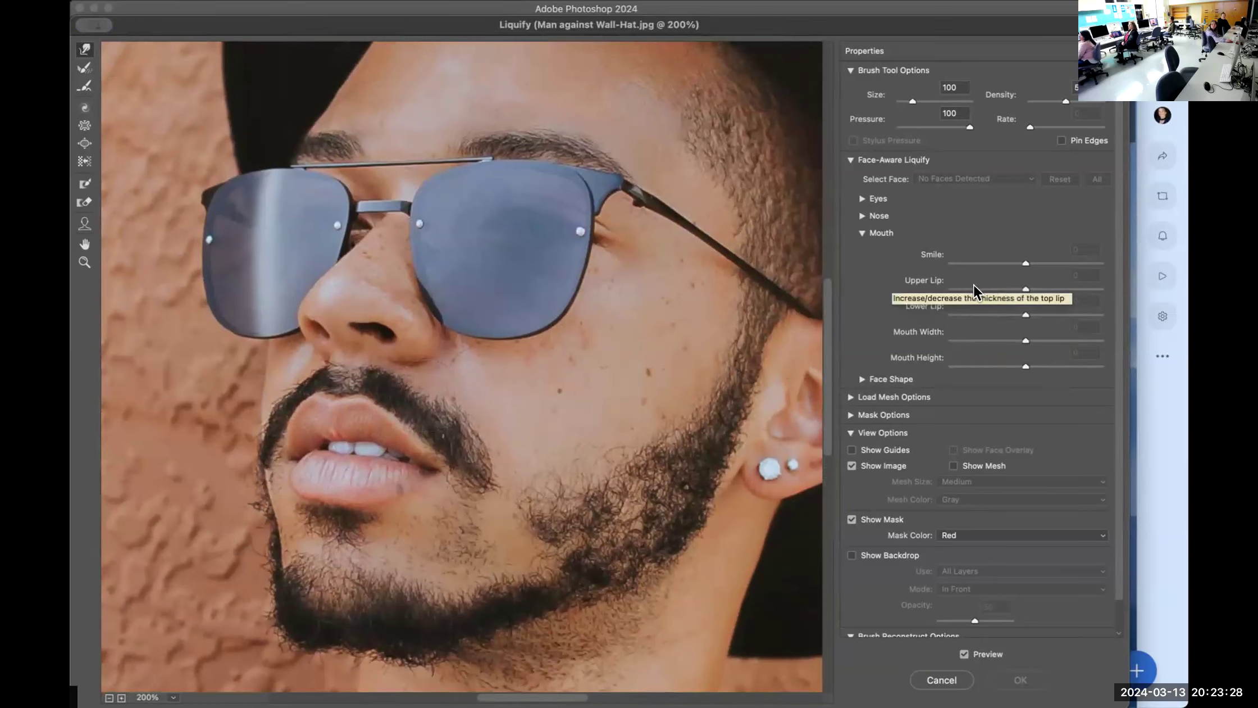
pyautogui.scroll(-1, 1001, 519)
pyautogui.scroll(1, 1000, 519)
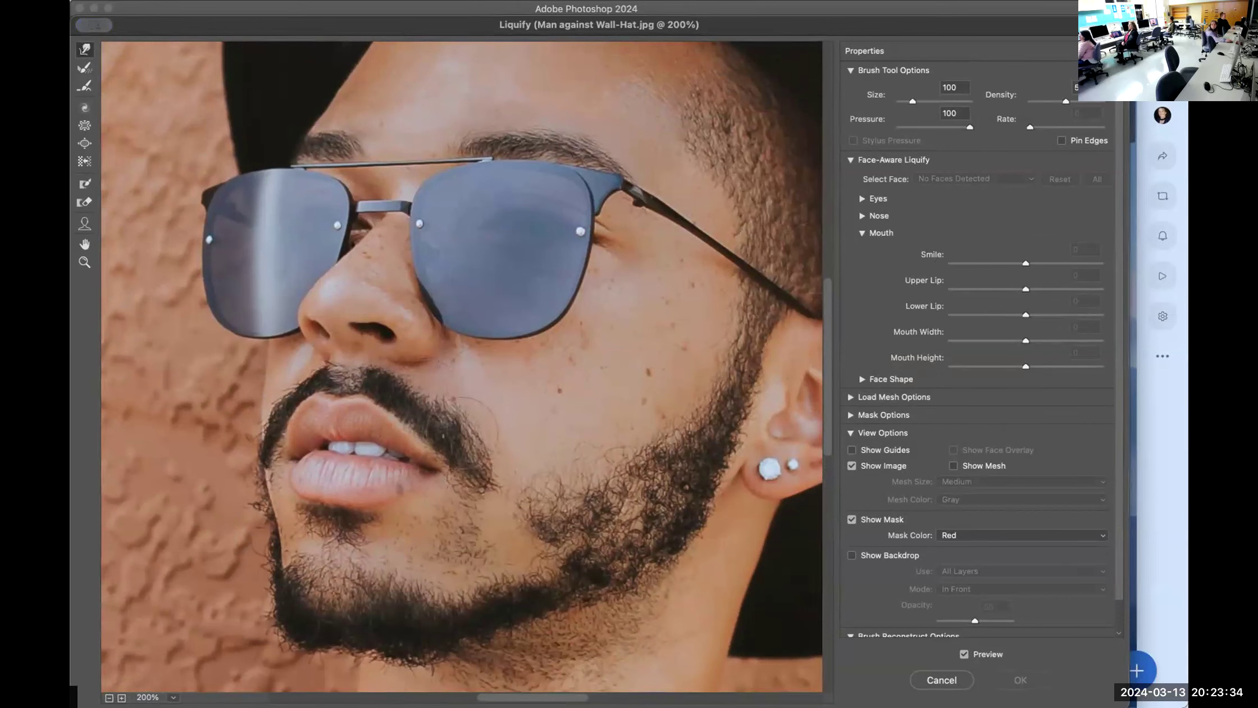
pyautogui.scroll(-2, 432, 247)
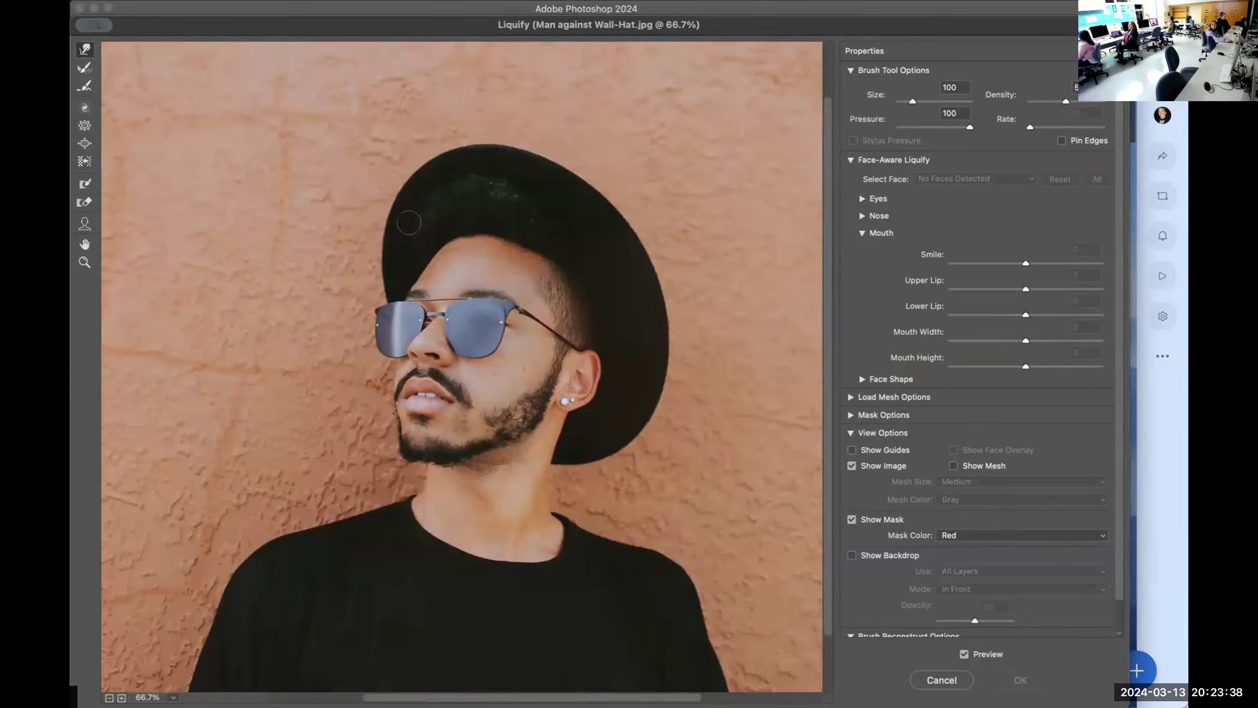
# Collapse Face-Aware Liquify and look through the Mask Options and Load Mesh Options
pyautogui.click(861, 233)
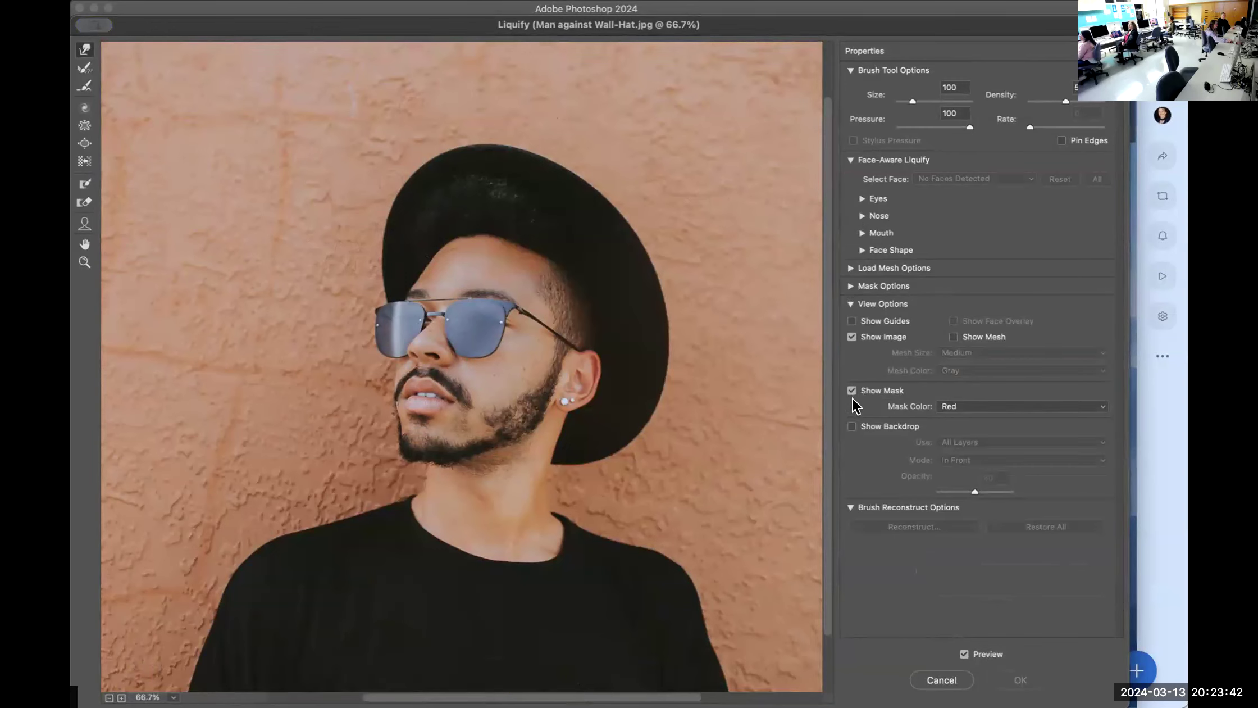
pyautogui.click(850, 159)
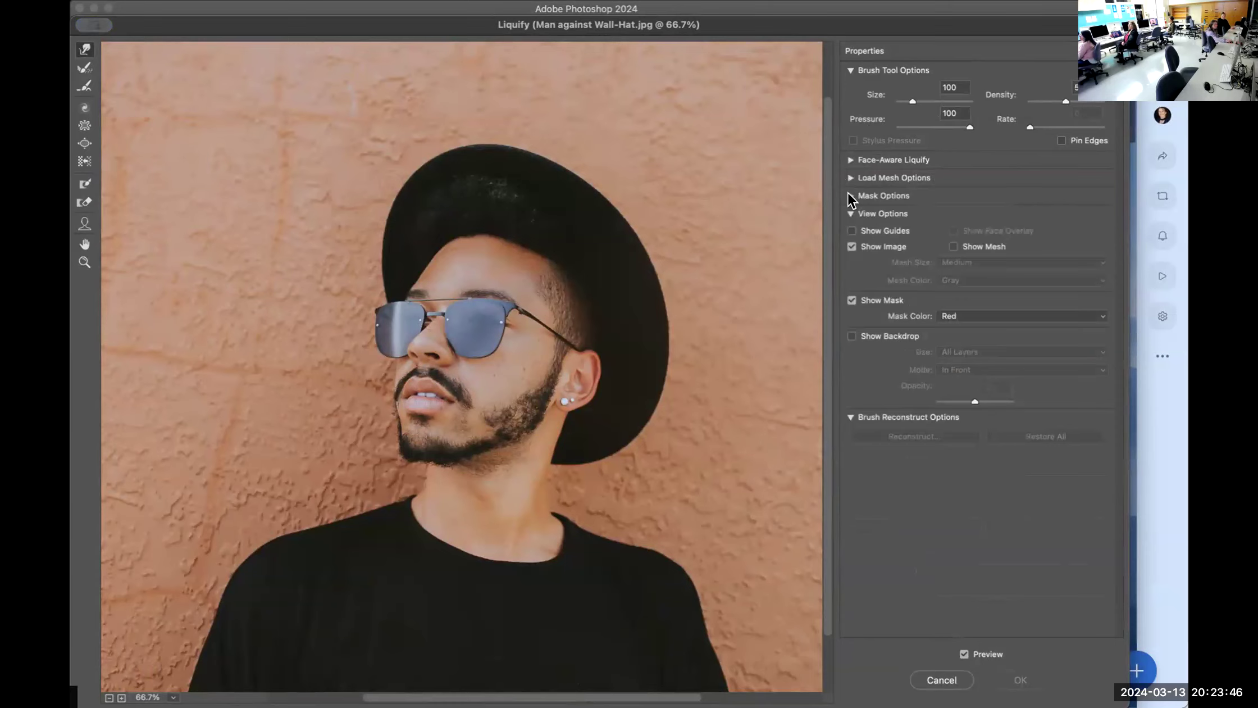
pyautogui.click(848, 194)
pyautogui.click(848, 194)
pyautogui.click(850, 178)
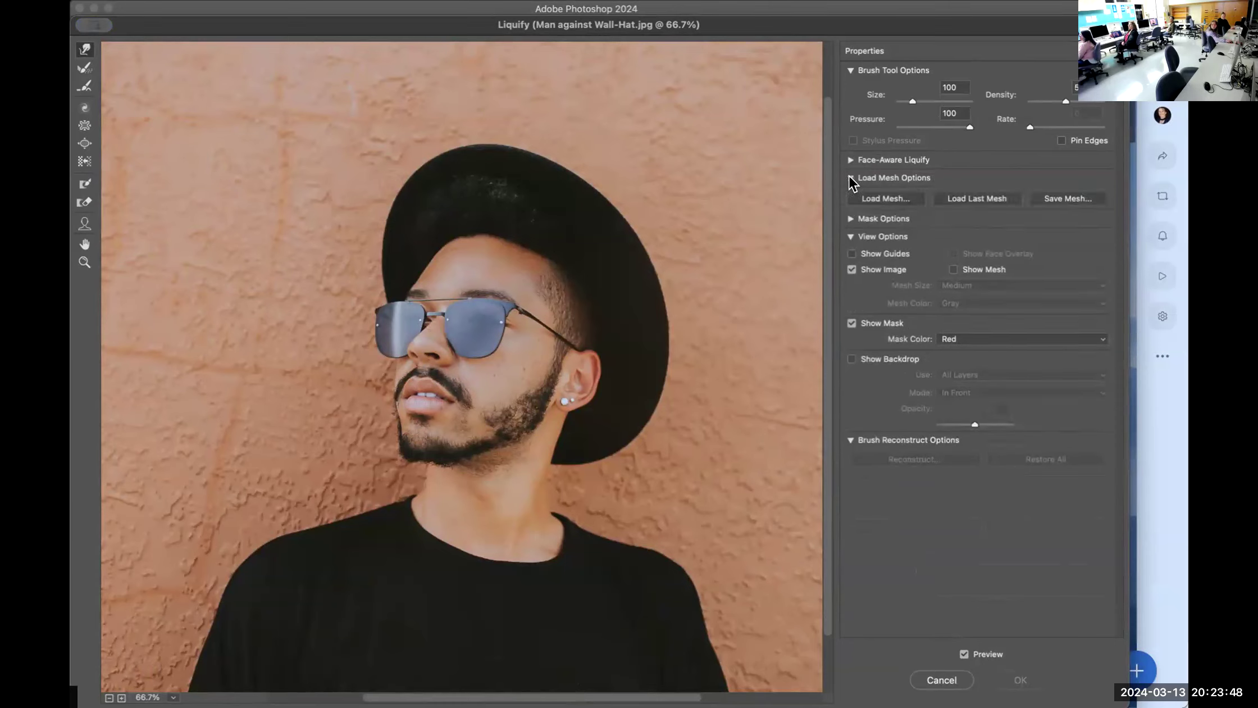
pyautogui.click(848, 178)
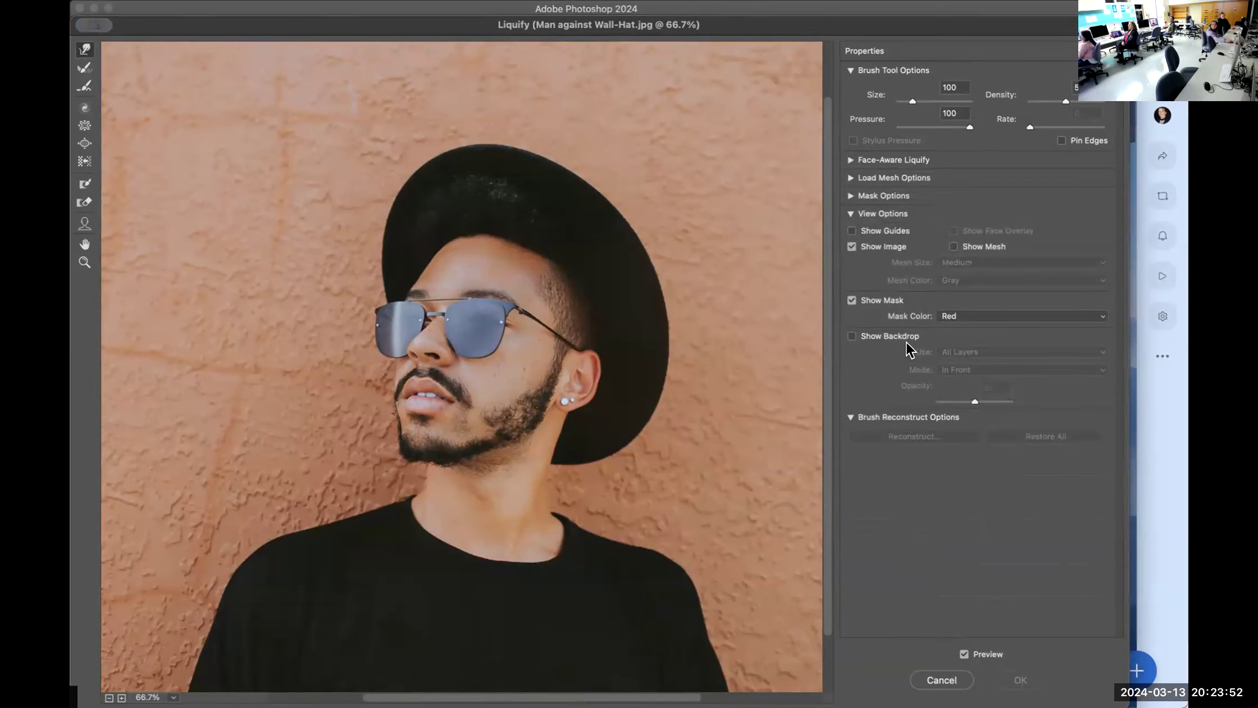
# Review the Mouth and Face Shape settings of Face-Aware Liquify and try the Face tool on the photo
pyautogui.click(848, 160)
pyautogui.click(862, 233)
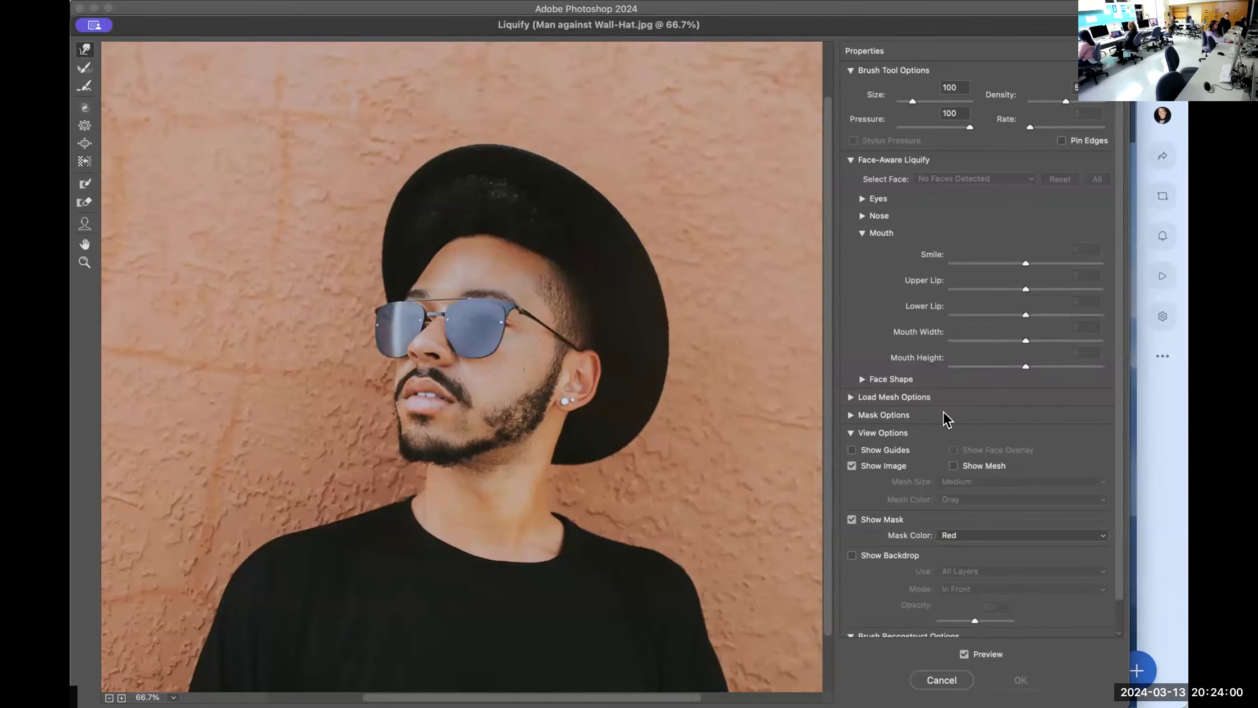
pyautogui.click(861, 380)
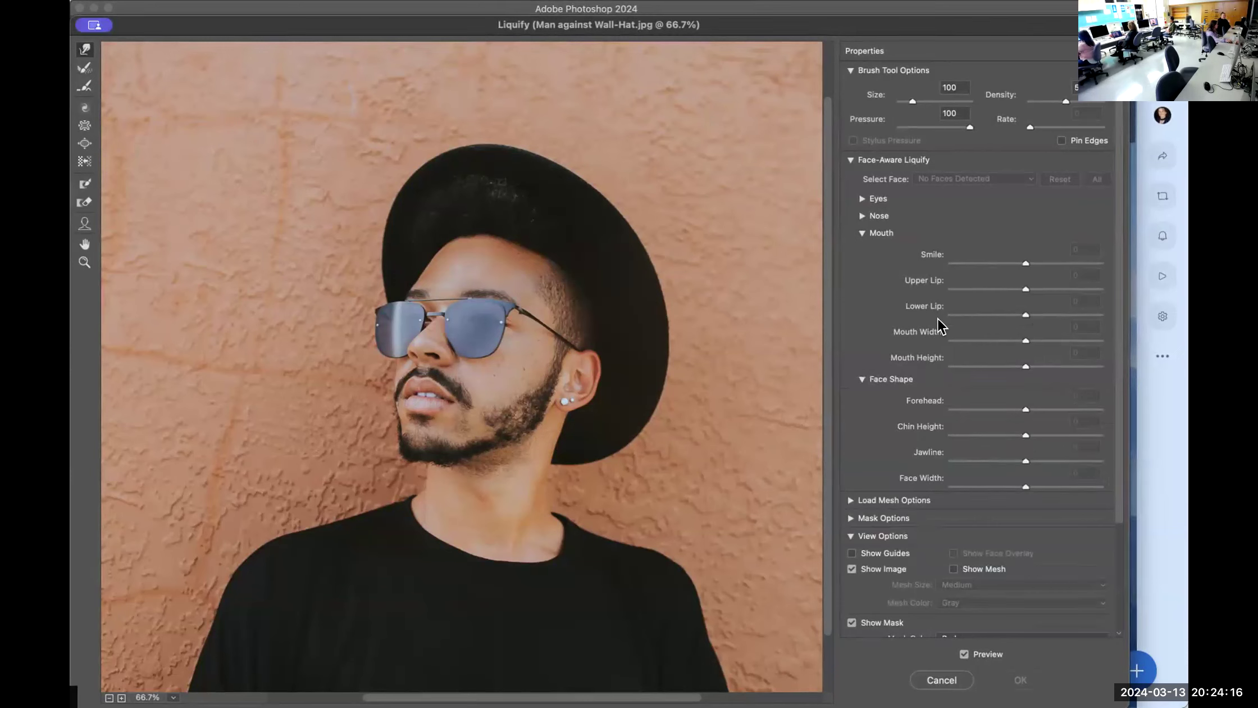
pyautogui.click(849, 161)
pyautogui.click(849, 161)
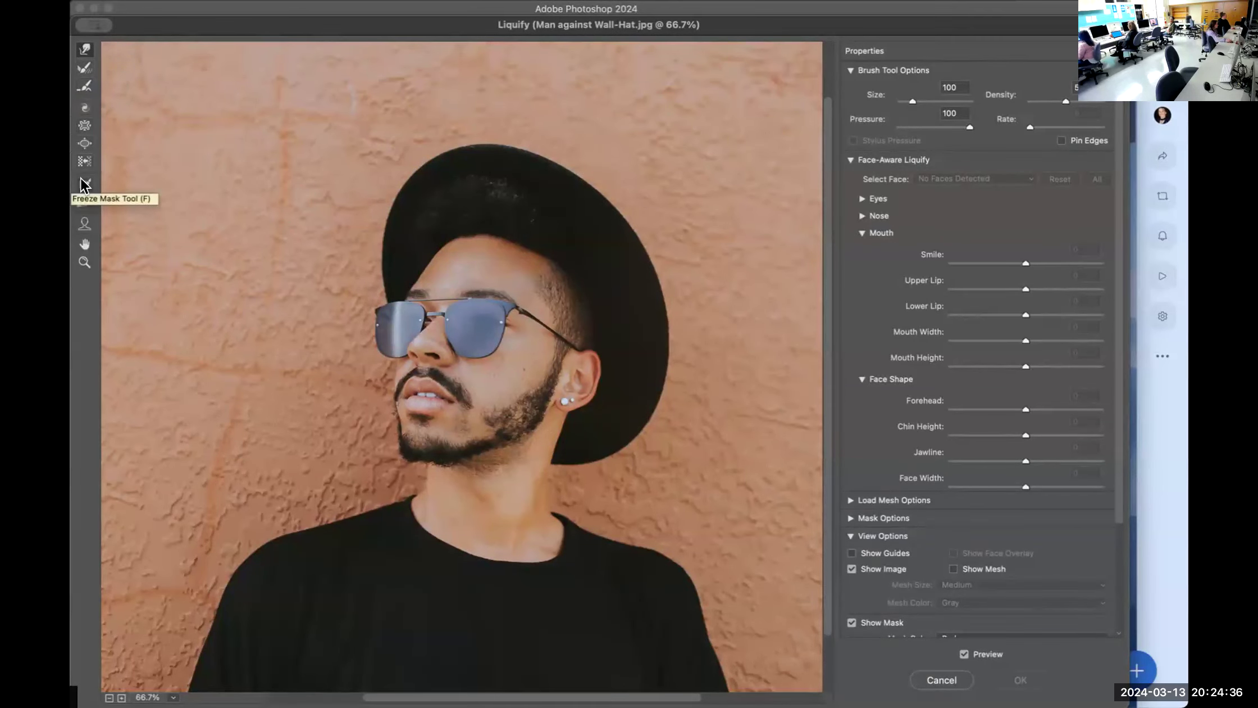
pyautogui.click(83, 225)
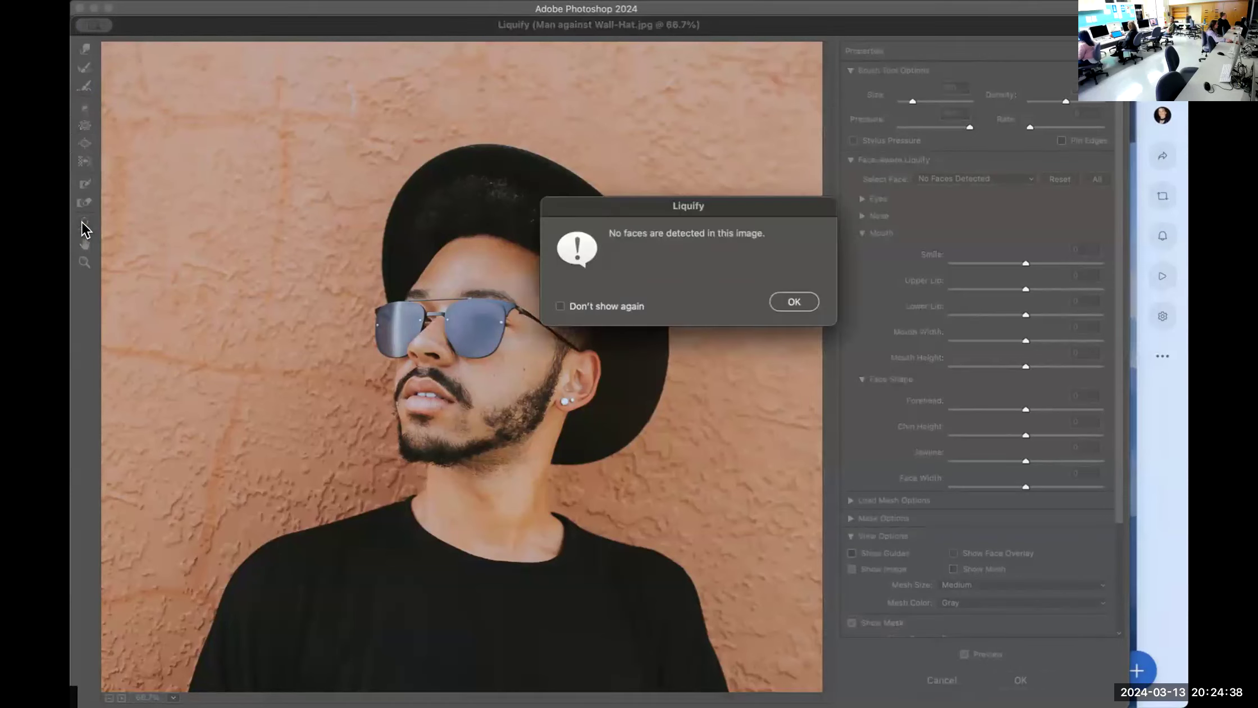
pyautogui.click(794, 302)
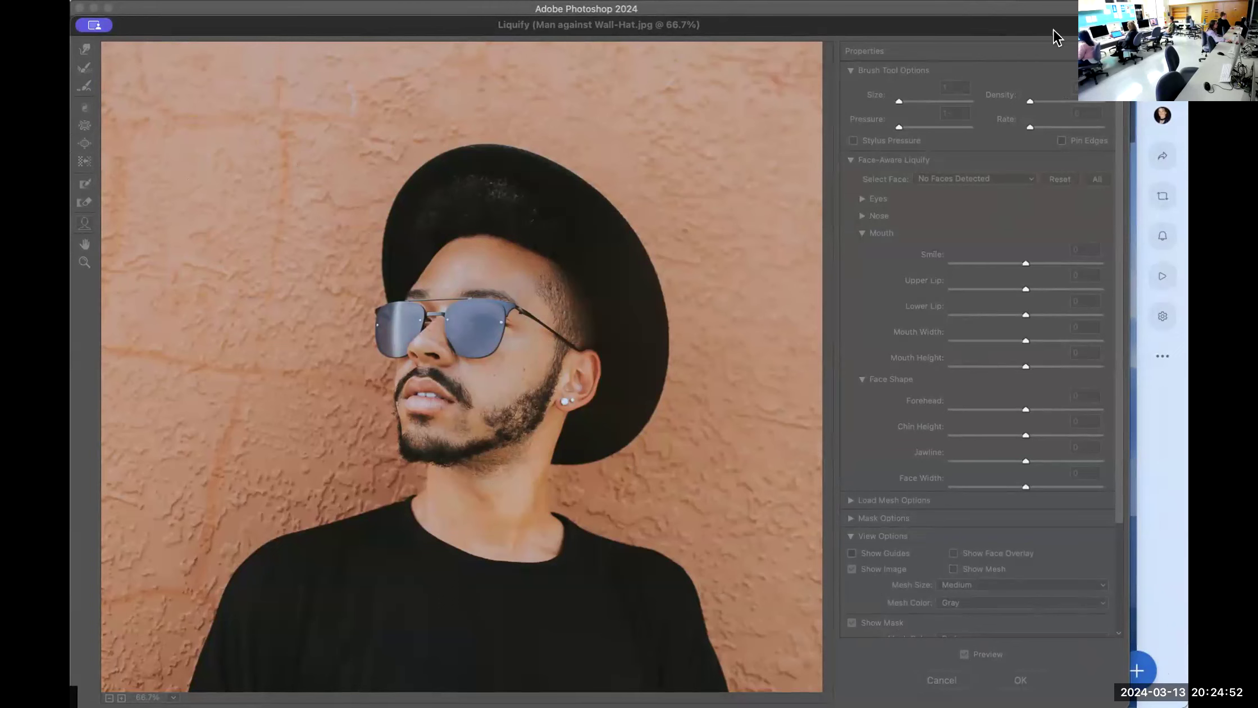
# Shrink and reposition the Liquify window, leave Liquify, and switch from the browser to the Photoshop document
pyautogui.moveTo(471, 21)
pyautogui.mouseDown()
pyautogui.moveTo(525, 26)
pyautogui.moveTo(438, 141)
pyautogui.moveTo(446, 13)
pyautogui.moveTo(447, 34)
pyautogui.moveTo(498, 55)
pyautogui.moveTo(477, 9)
pyautogui.moveTo(463, 14)
pyautogui.mouseUp()
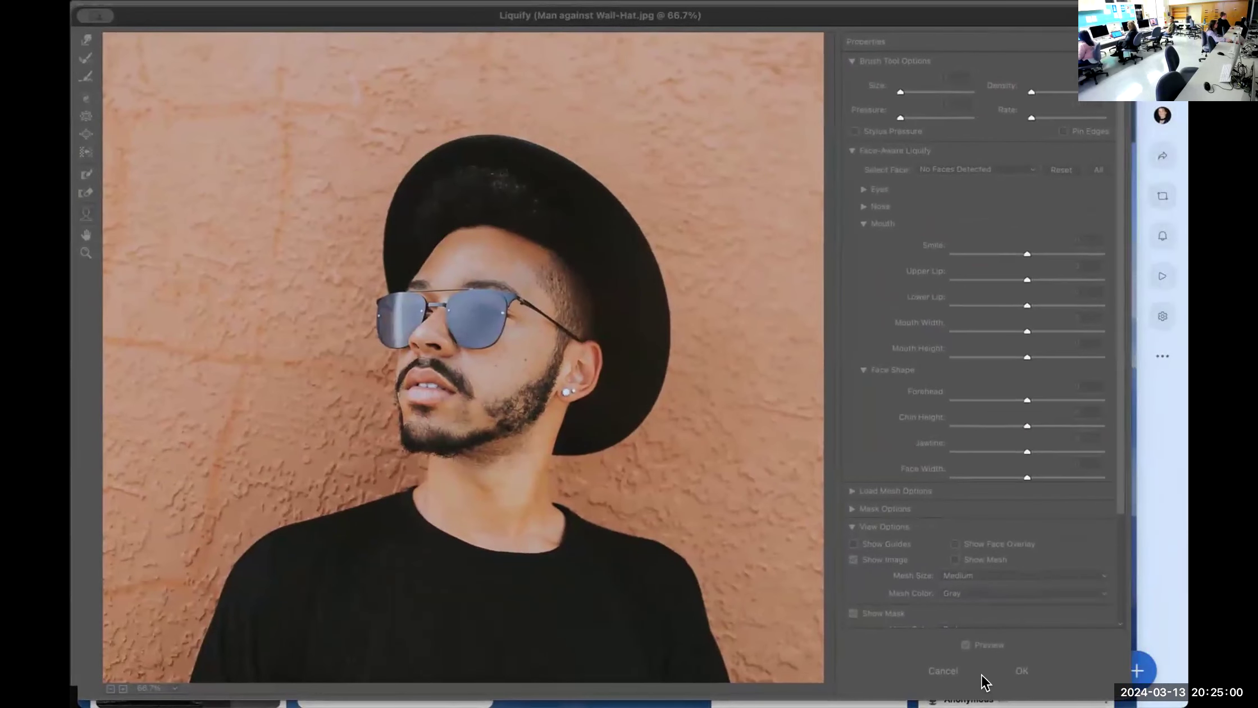
pyautogui.moveTo(1129, 698)
pyautogui.mouseDown()
pyautogui.moveTo(1022, 610)
pyautogui.moveTo(919, 550)
pyautogui.mouseUp()
pyautogui.moveTo(366, 16); pyautogui.dragTo(439, 110)
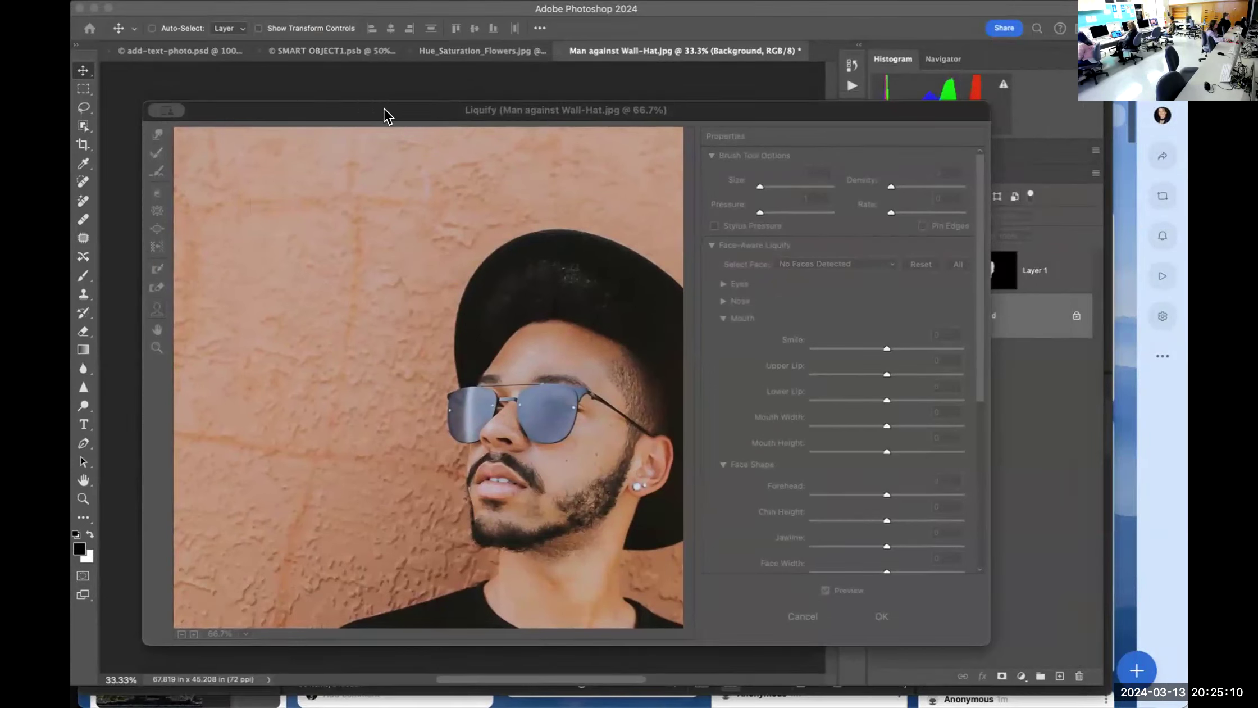
pyautogui.moveTo(963, 102); pyautogui.dragTo(945, 103)
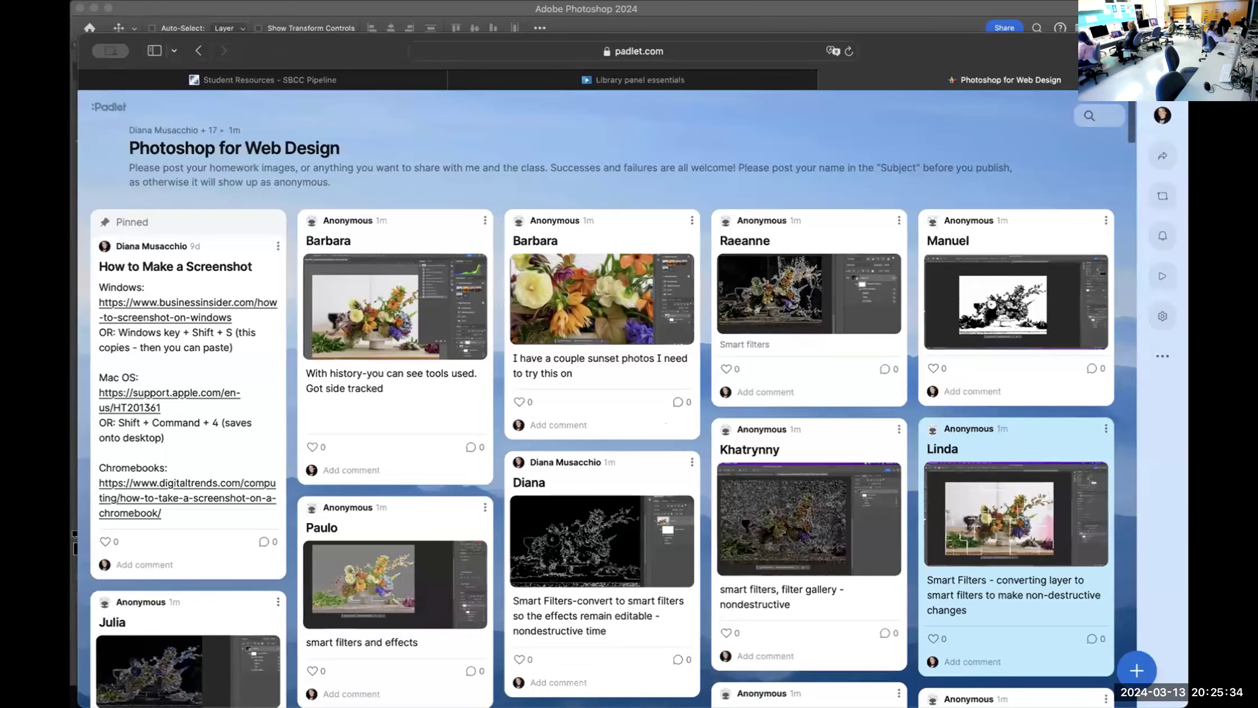
pyautogui.press('super+Tab')
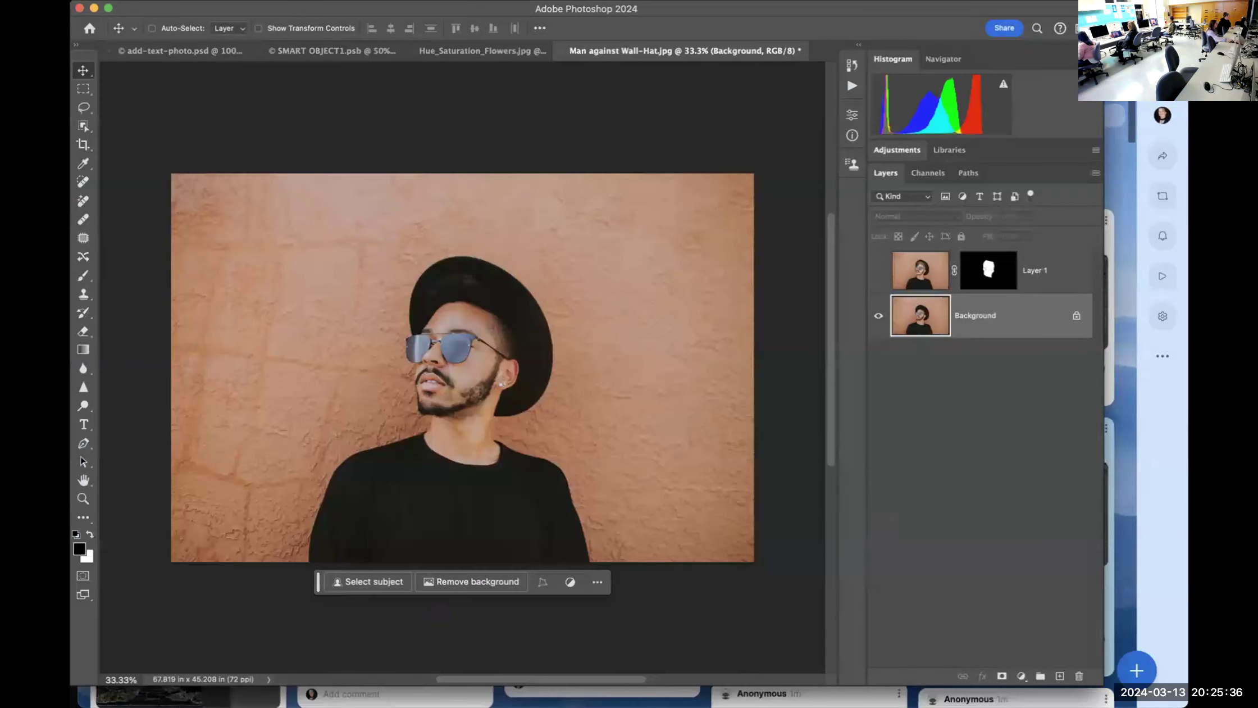
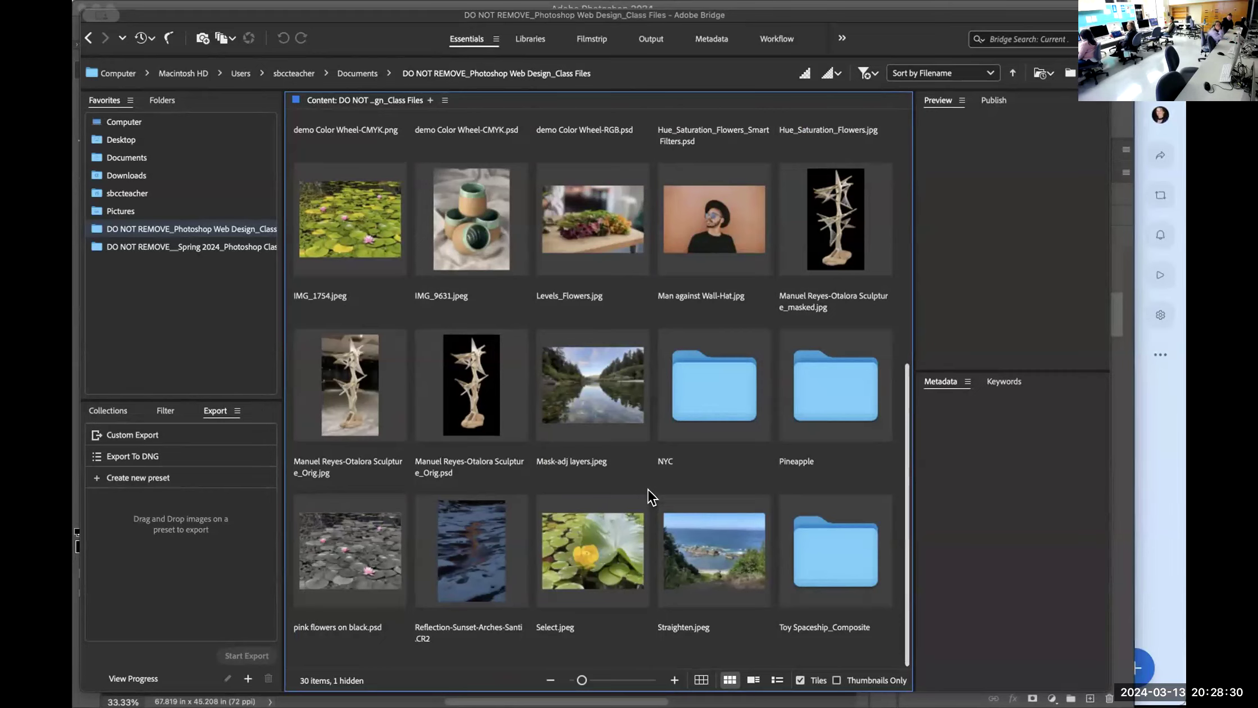
# Open coffee-white balance.nef from the class files in Camera Raw and dismiss the welcome screen
pyautogui.scroll(8, 494, 313)
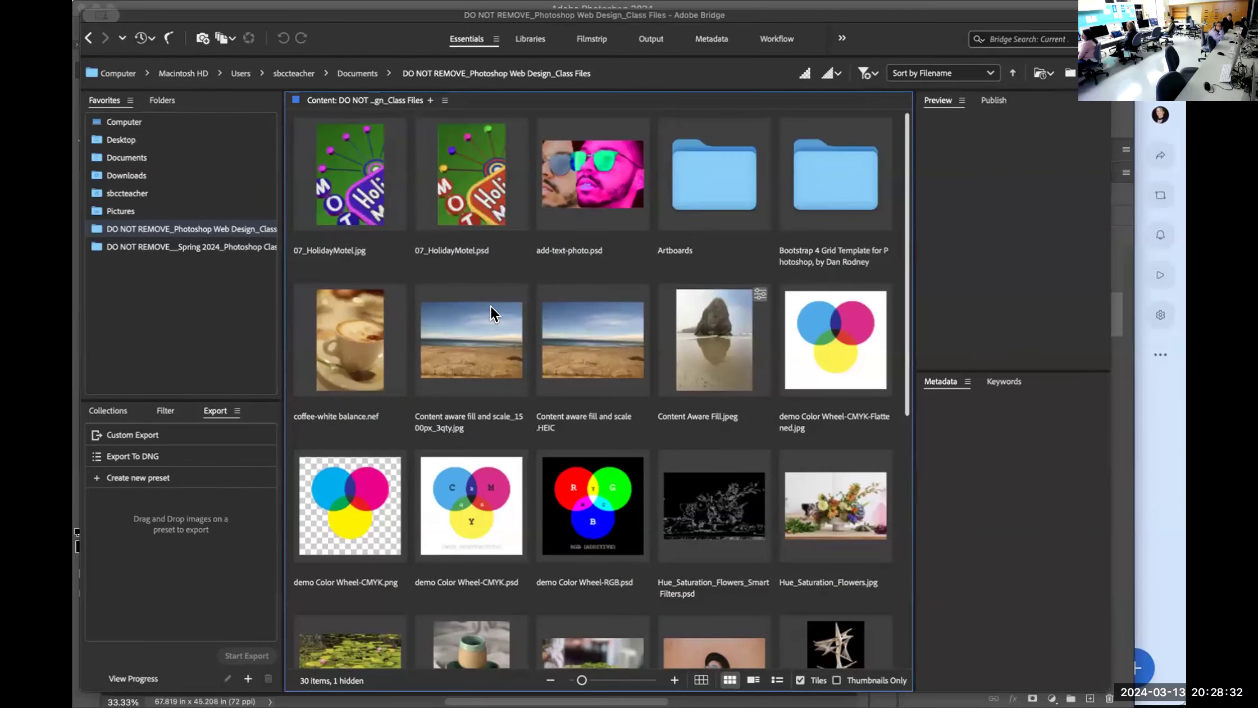
pyautogui.click(355, 350)
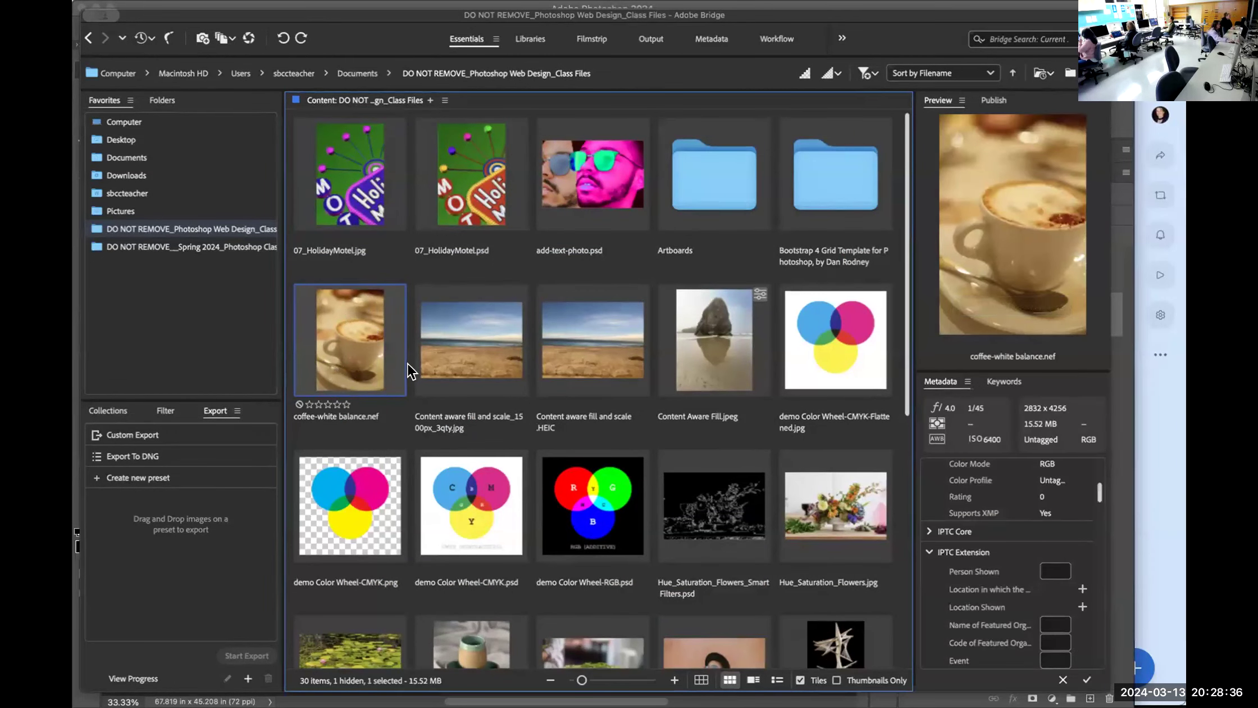
pyautogui.scroll(-2, 463, 414)
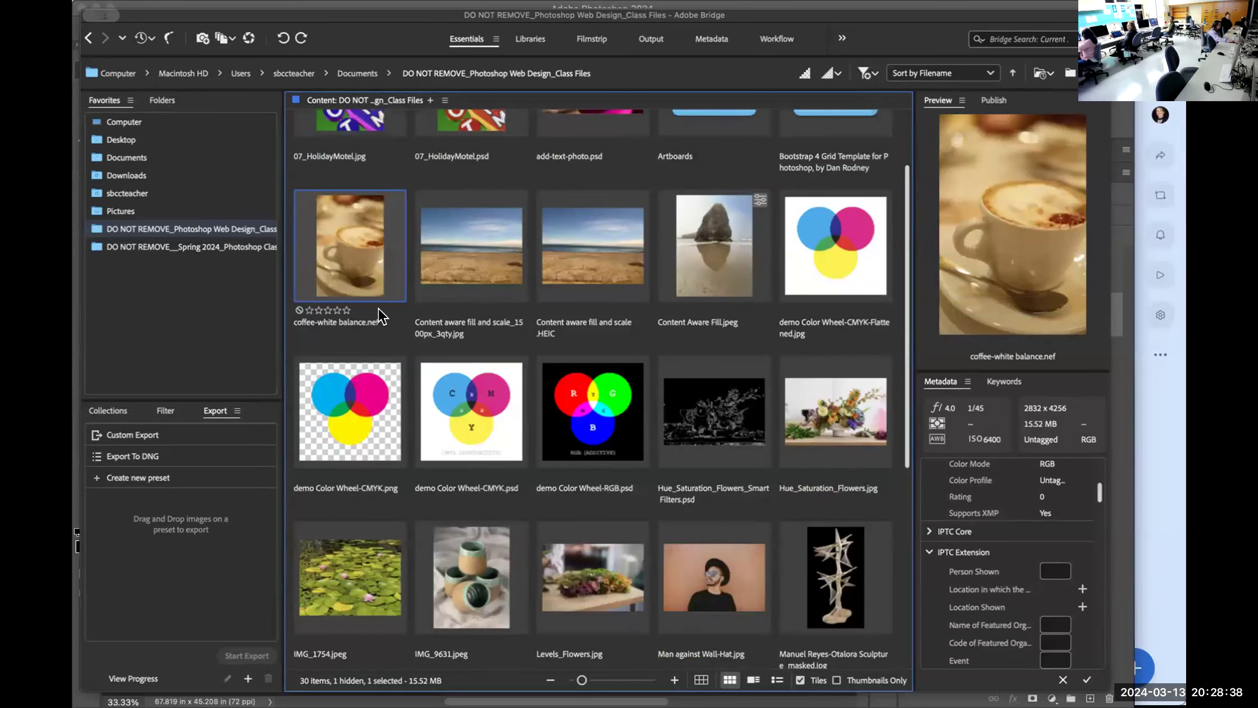
pyautogui.scroll(3, 353, 278)
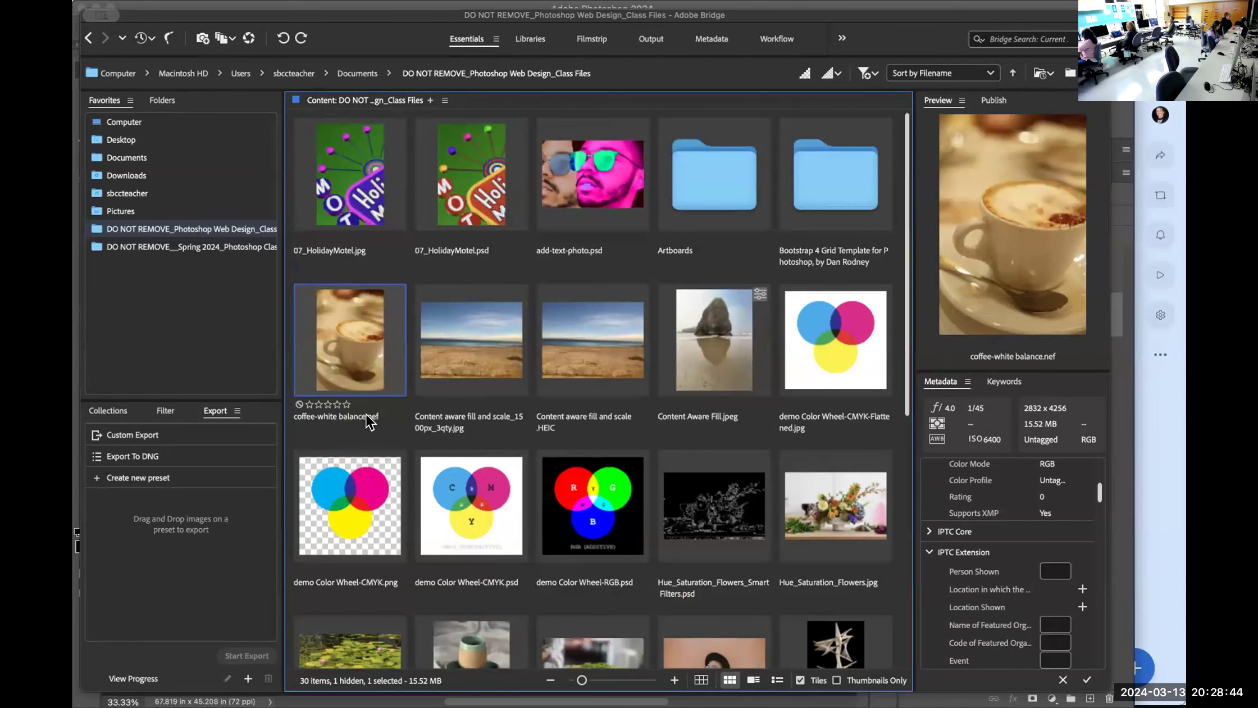
pyautogui.doubleClick(352, 343)
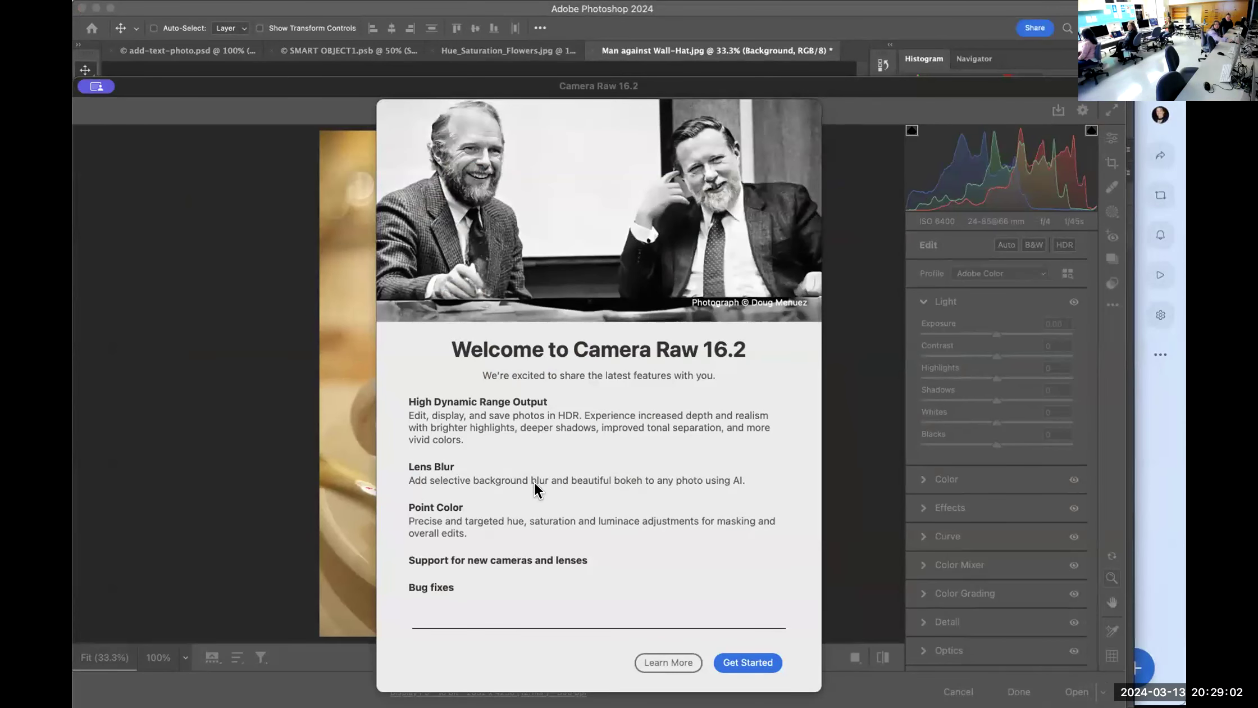
pyautogui.click(744, 654)
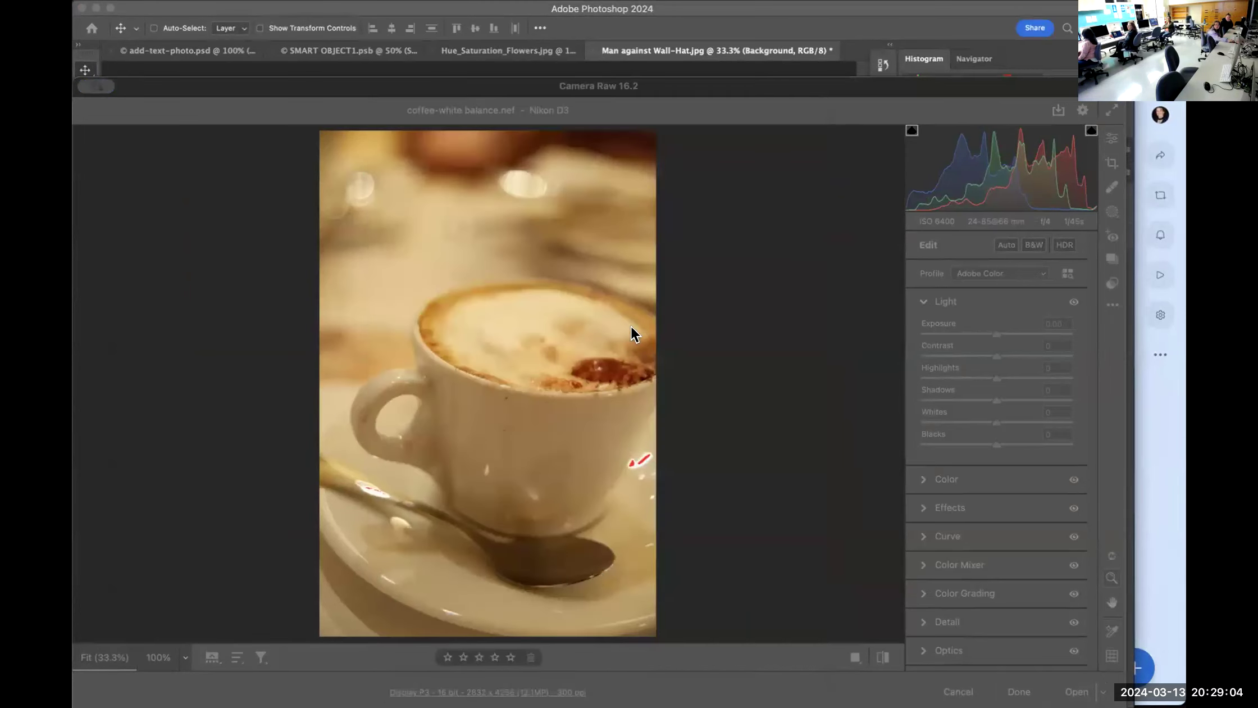
# Reposition and narrow the Camera Raw window to fit the screen, and collapse the Light settings
pyautogui.moveTo(903, 87)
pyautogui.mouseDown()
pyautogui.moveTo(935, 88)
pyautogui.moveTo(902, 87)
pyautogui.mouseUp()
pyautogui.click(519, 508)
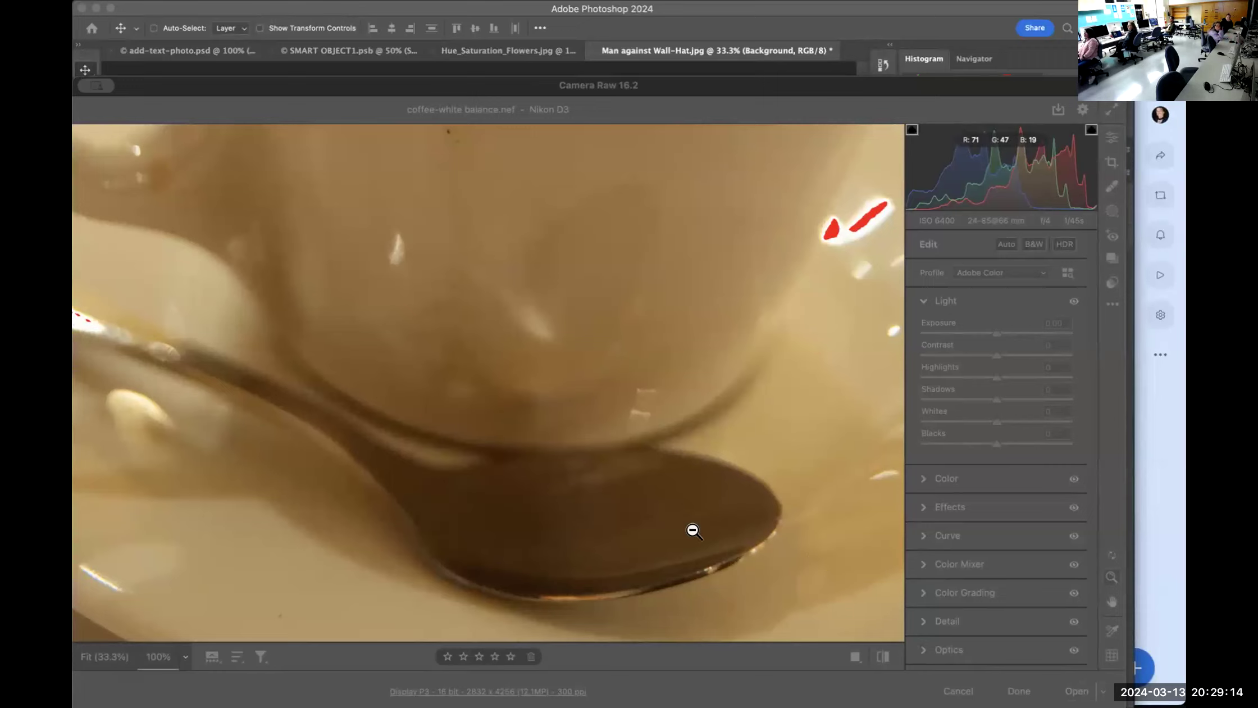
pyautogui.moveTo(385, 513); pyautogui.dragTo(261, 393)
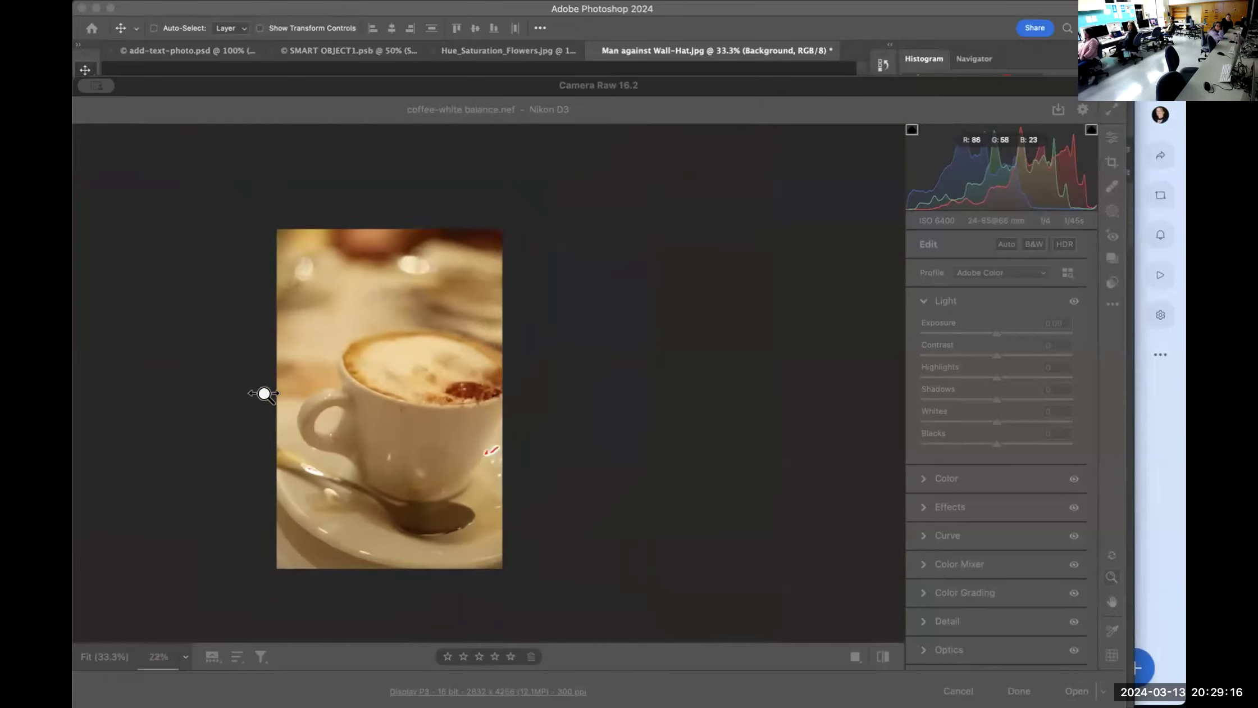
pyautogui.moveTo(728, 84)
pyautogui.mouseDown()
pyautogui.moveTo(779, 60)
pyautogui.moveTo(738, 65)
pyautogui.mouseUp()
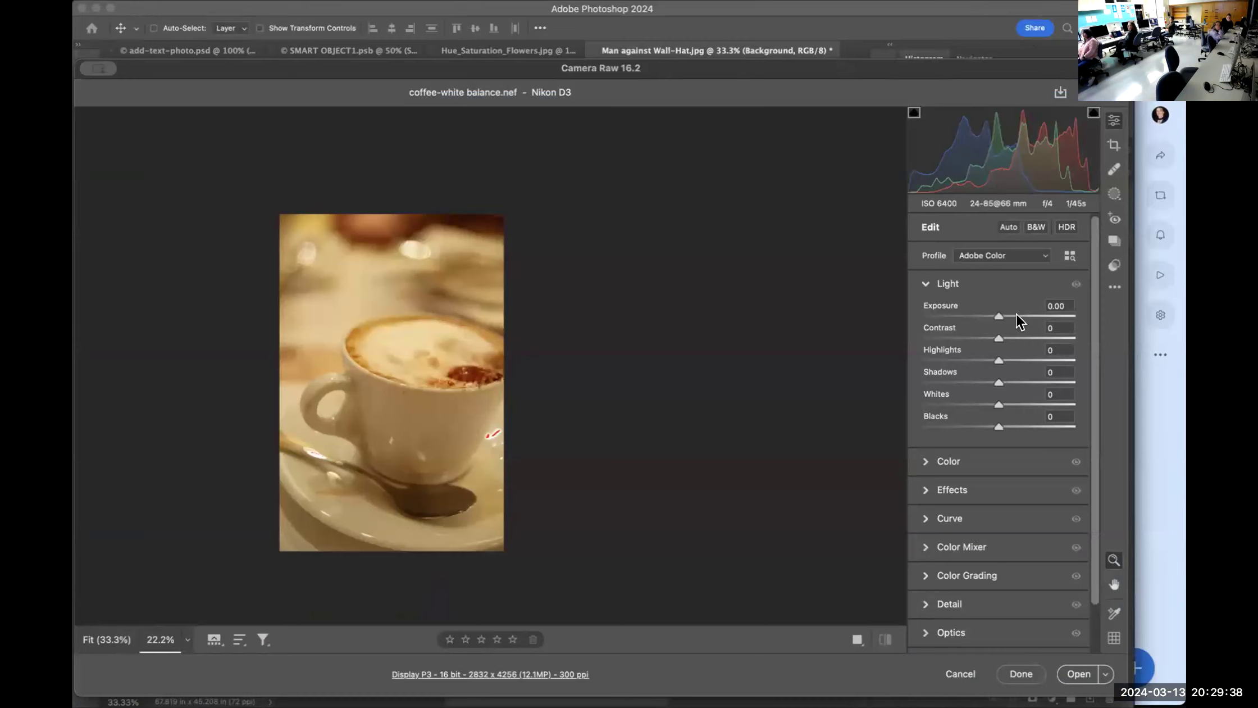
pyautogui.moveTo(243, 68); pyautogui.dragTo(244, 71)
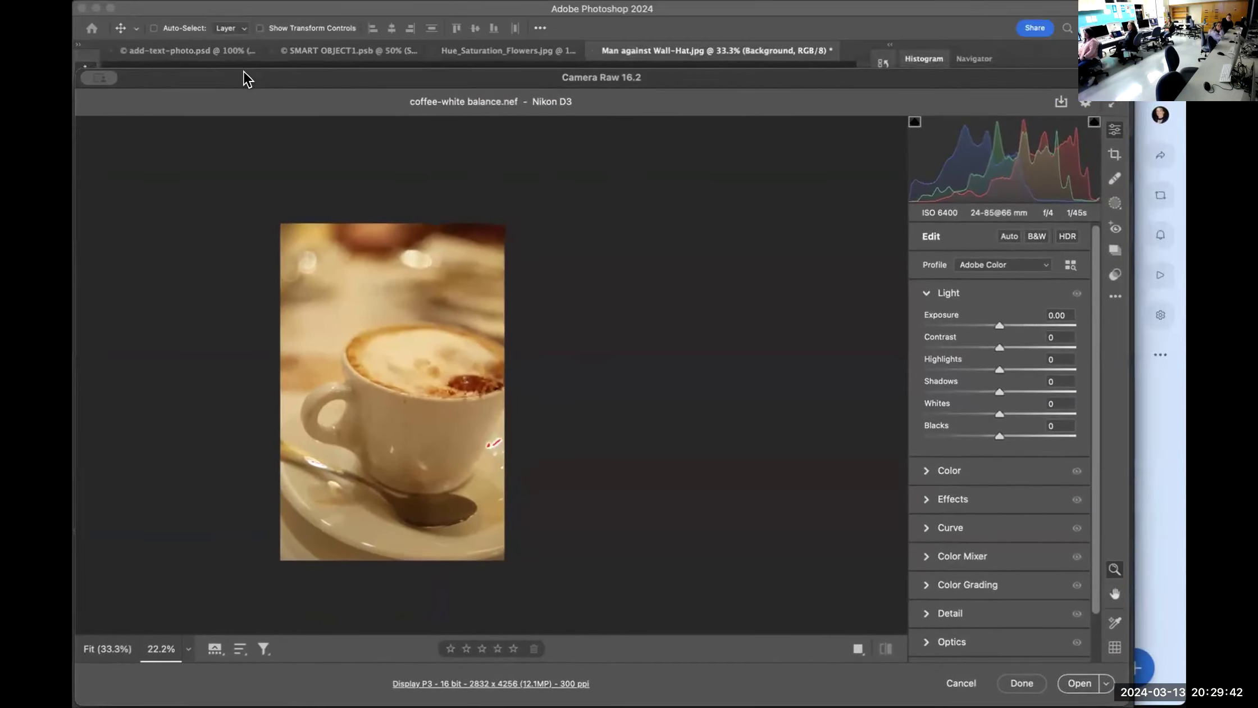
pyautogui.moveTo(1129, 69); pyautogui.dragTo(1111, 66)
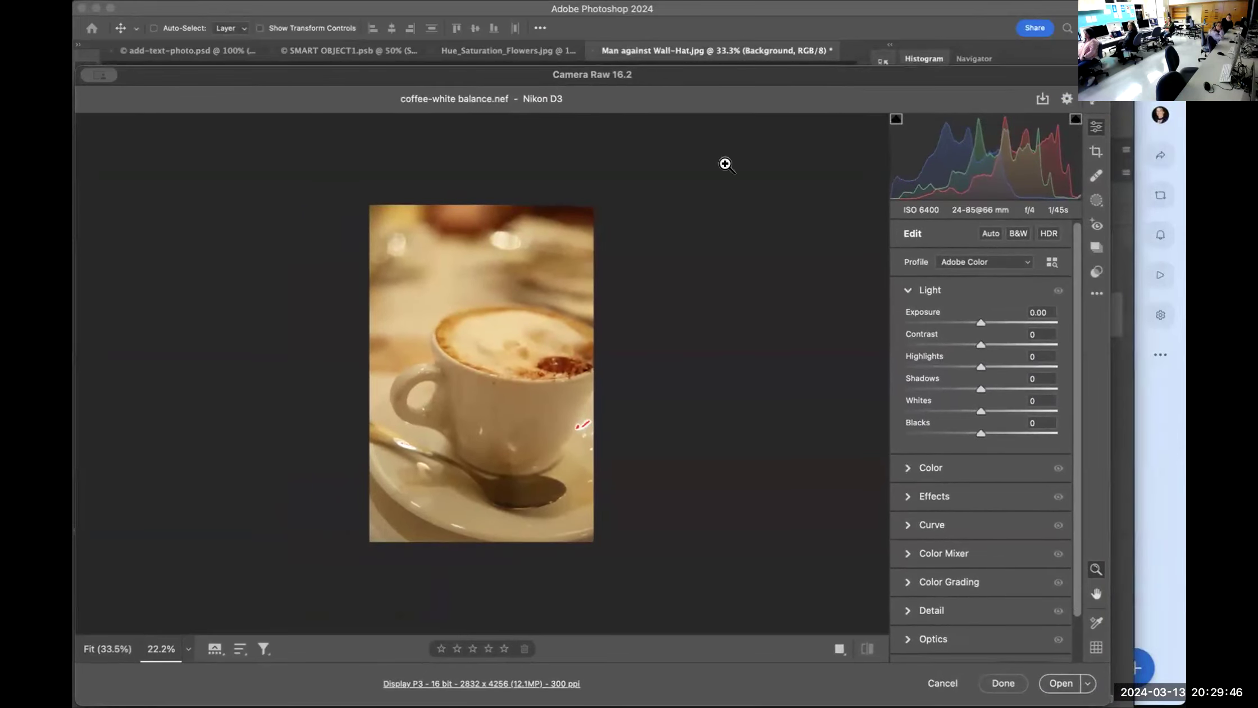
pyautogui.click(901, 464)
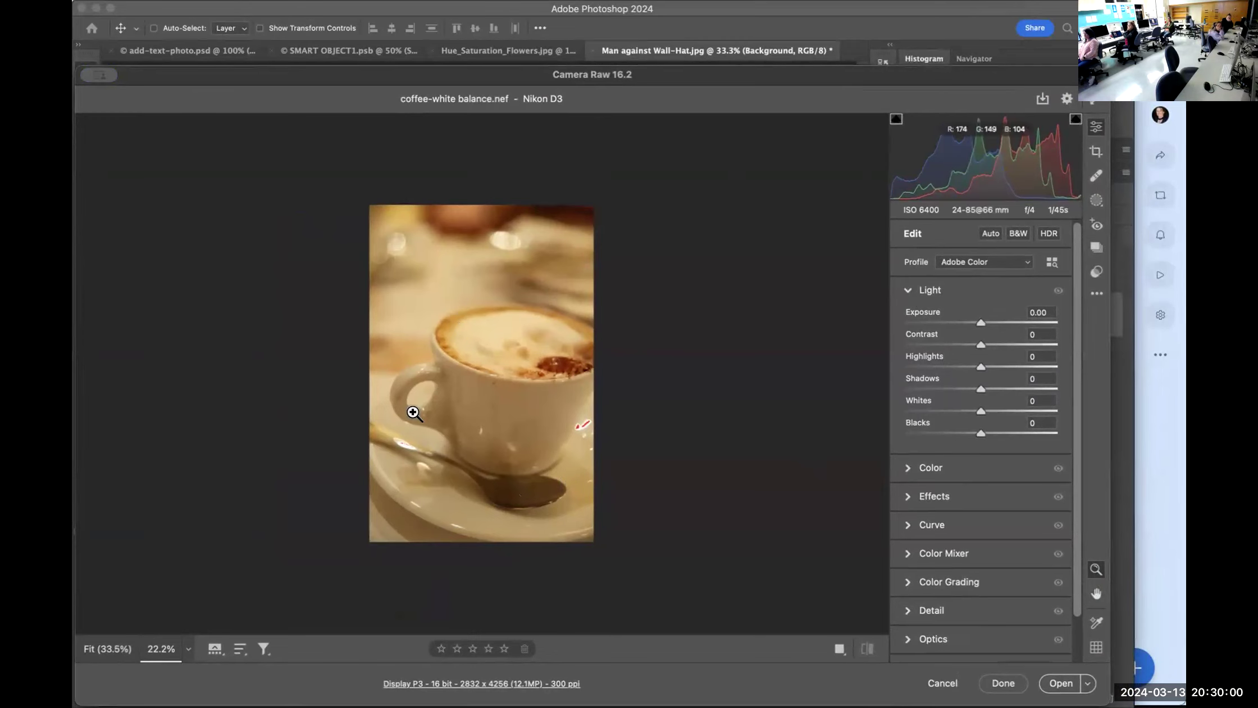
pyautogui.click(905, 290)
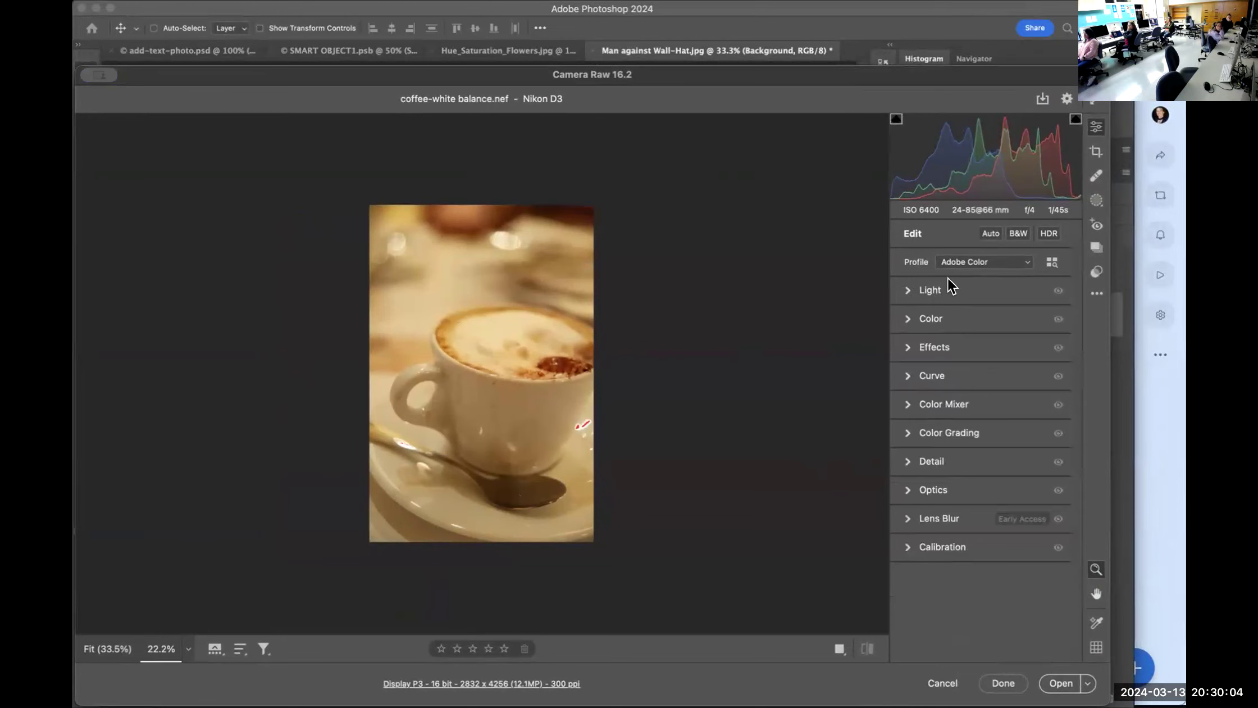
# Look through the Light and Color settings and try raising the white balance Tint of the coffee photo
pyautogui.click(907, 290)
pyautogui.moveTo(980, 323)
pyautogui.mouseDown()
pyautogui.moveTo(1003, 325)
pyautogui.moveTo(930, 323)
pyautogui.moveTo(977, 325)
pyautogui.mouseUp()
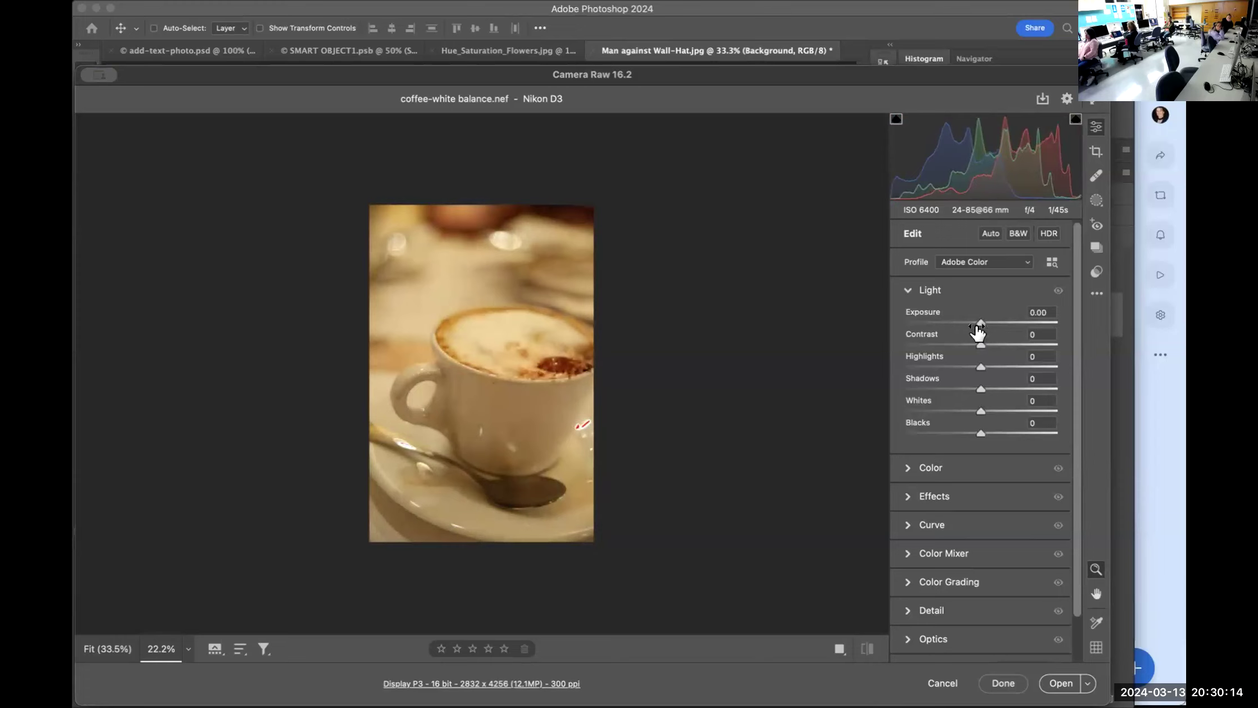
pyautogui.click(906, 290)
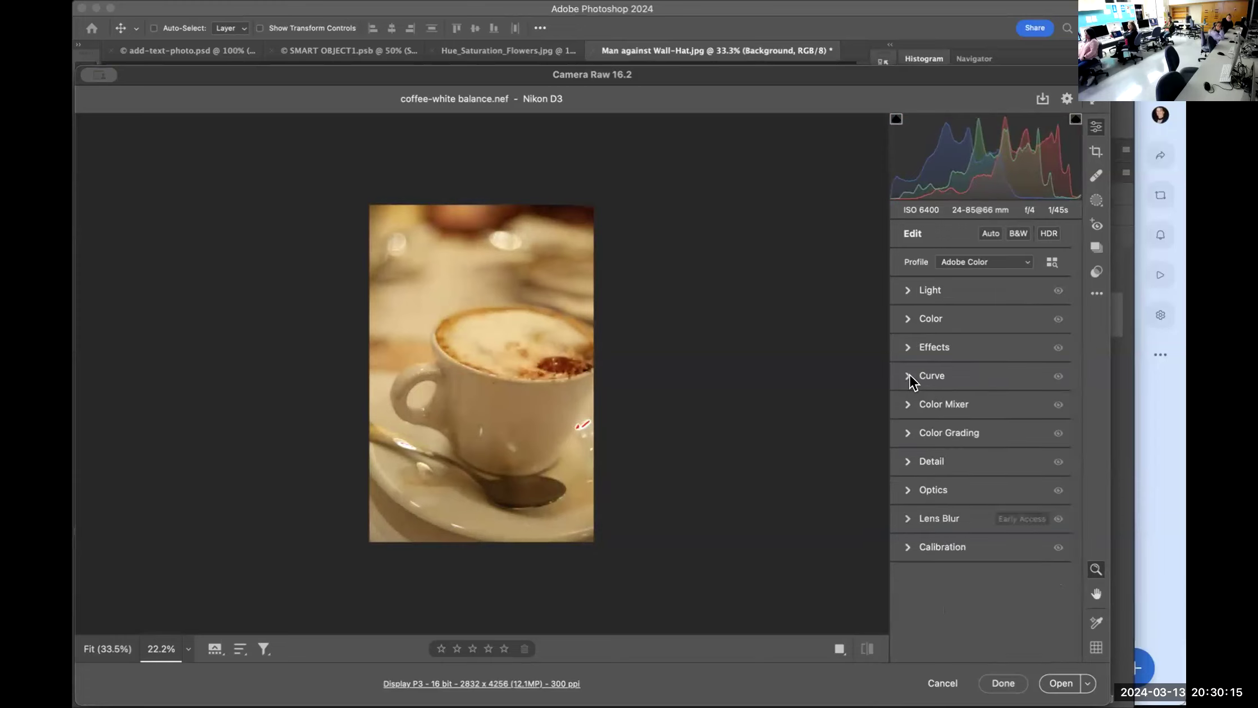
pyautogui.click(907, 319)
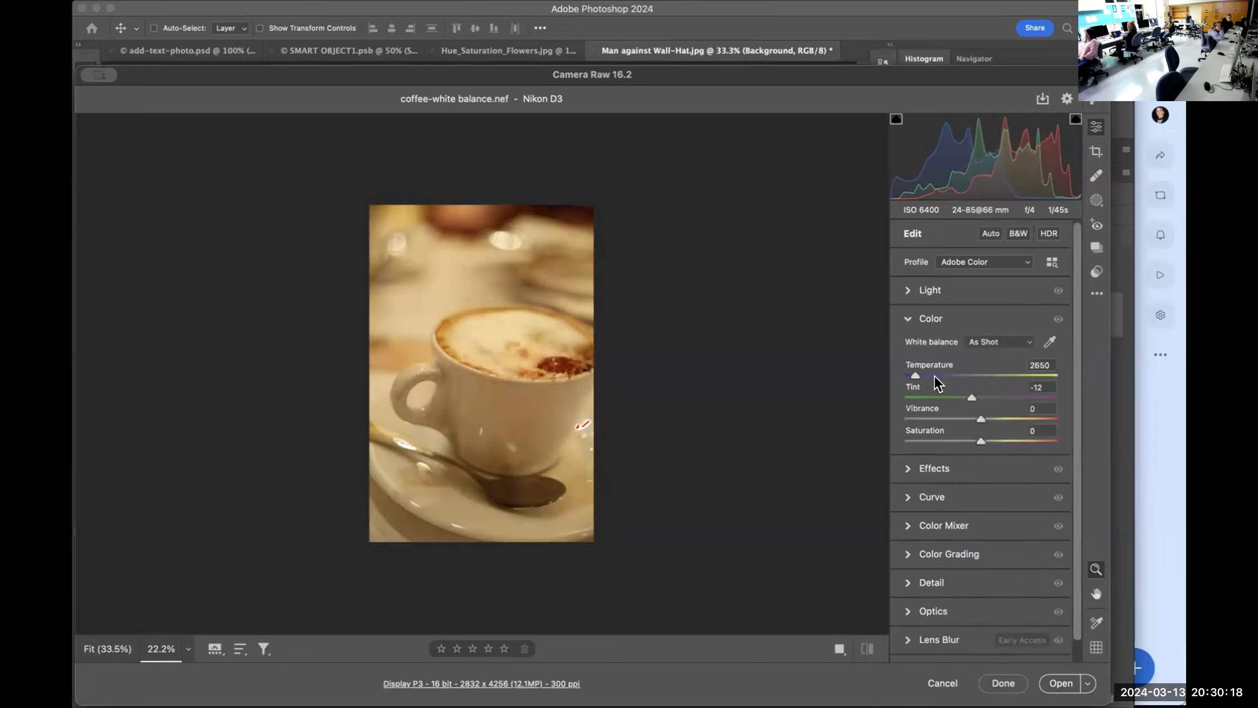
pyautogui.moveTo(971, 396); pyautogui.dragTo(995, 441)
pyautogui.moveTo(973, 396)
pyautogui.mouseDown()
pyautogui.moveTo(947, 397)
pyautogui.moveTo(994, 396)
pyautogui.mouseUp()
# Try Highlights -80, Shadows +60 and Blacks -88 on the coffee photo, and cancel Camera Raw, discarding all changes
pyautogui.click(909, 289)
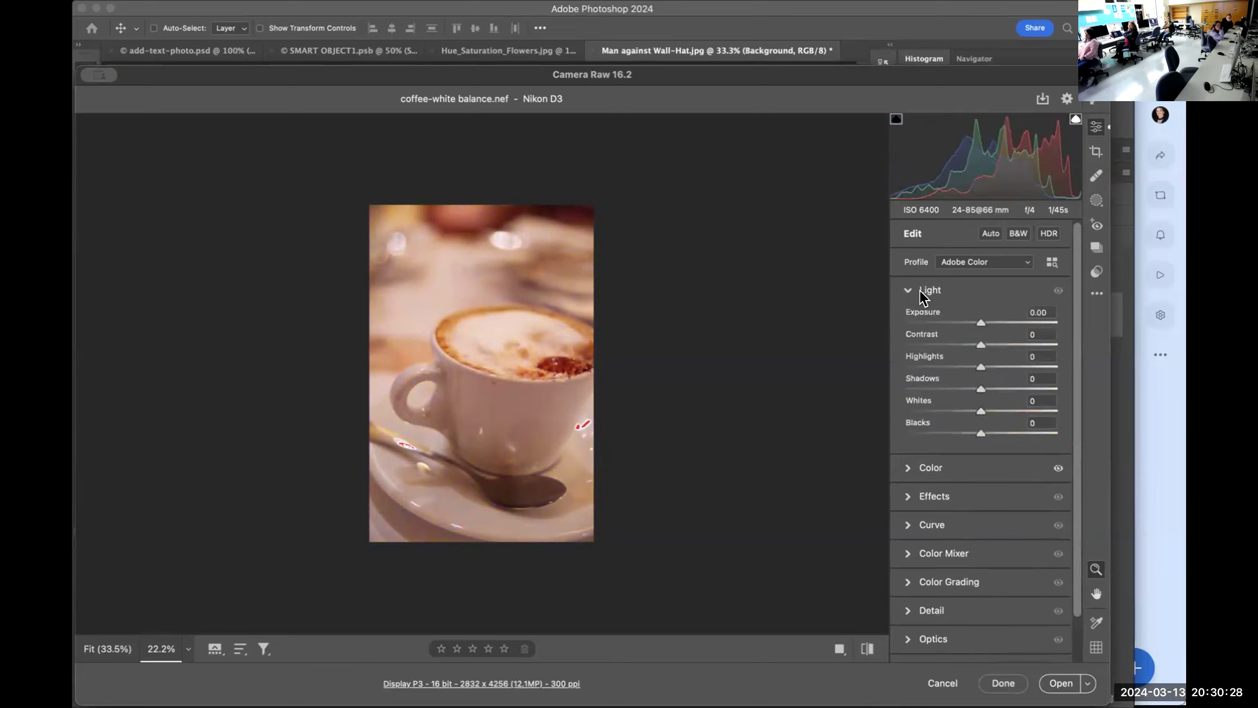
pyautogui.moveTo(982, 388); pyautogui.dragTo(920, 367)
pyautogui.moveTo(981, 433); pyautogui.dragTo(915, 425)
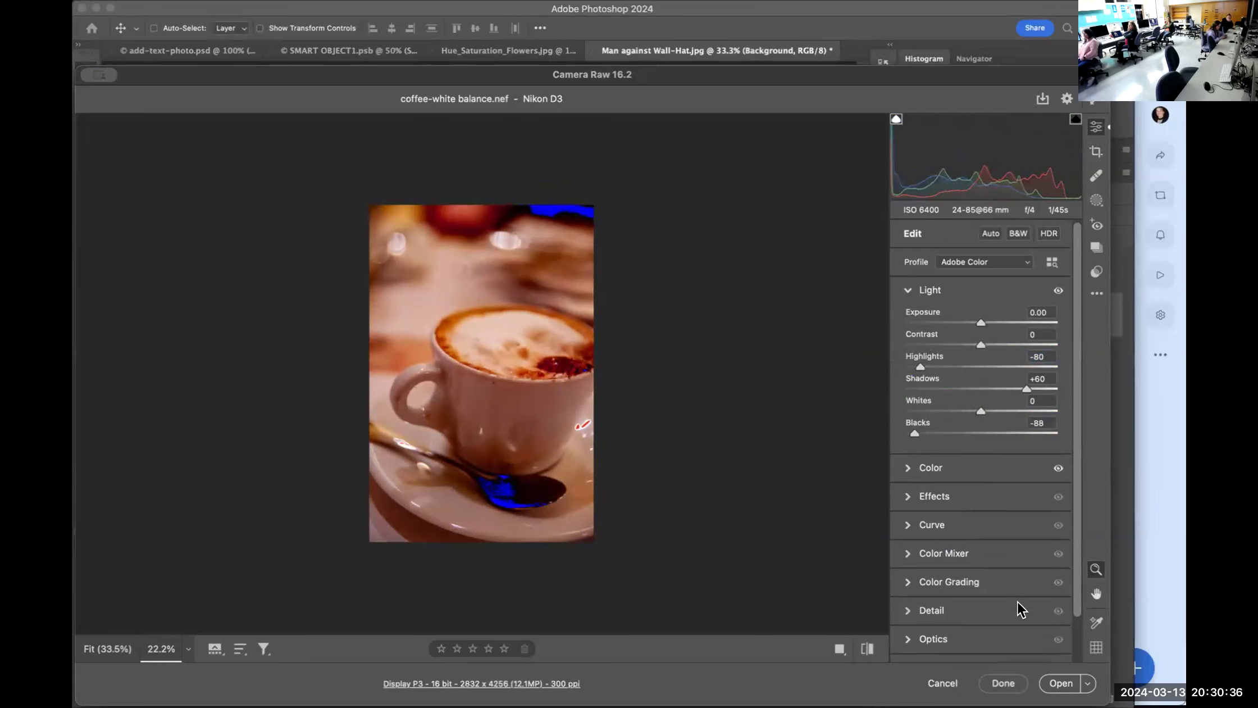
pyautogui.click(943, 683)
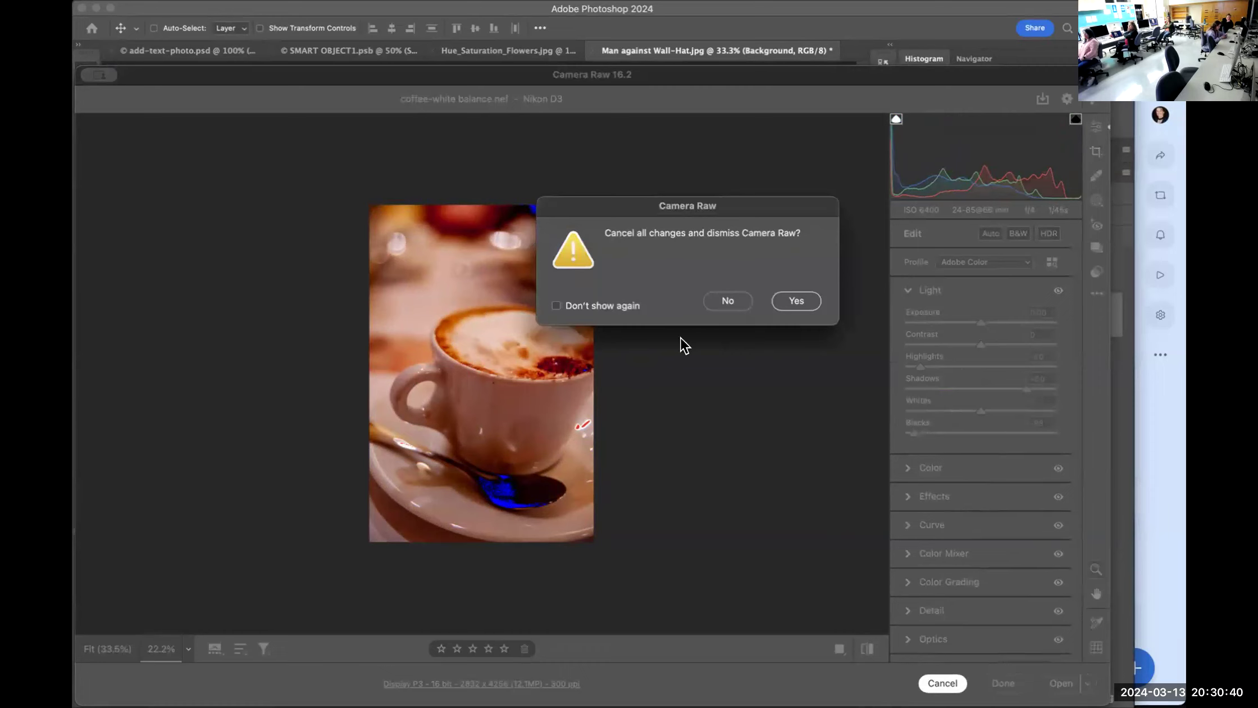
pyautogui.click(796, 300)
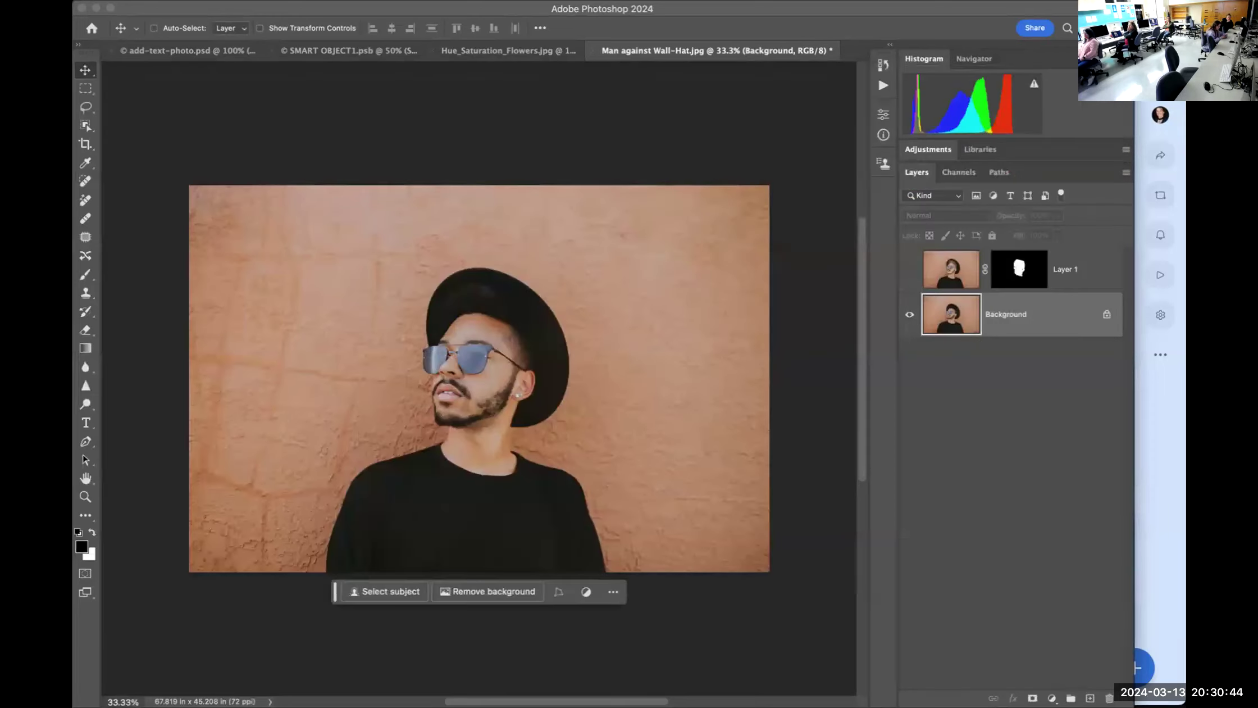
# Reopen coffee-white balance.nef from Adobe Bridge, apply Auto and the B&W treatment, and open it as a normal image in Photoshop
pyautogui.press('super+Tab')
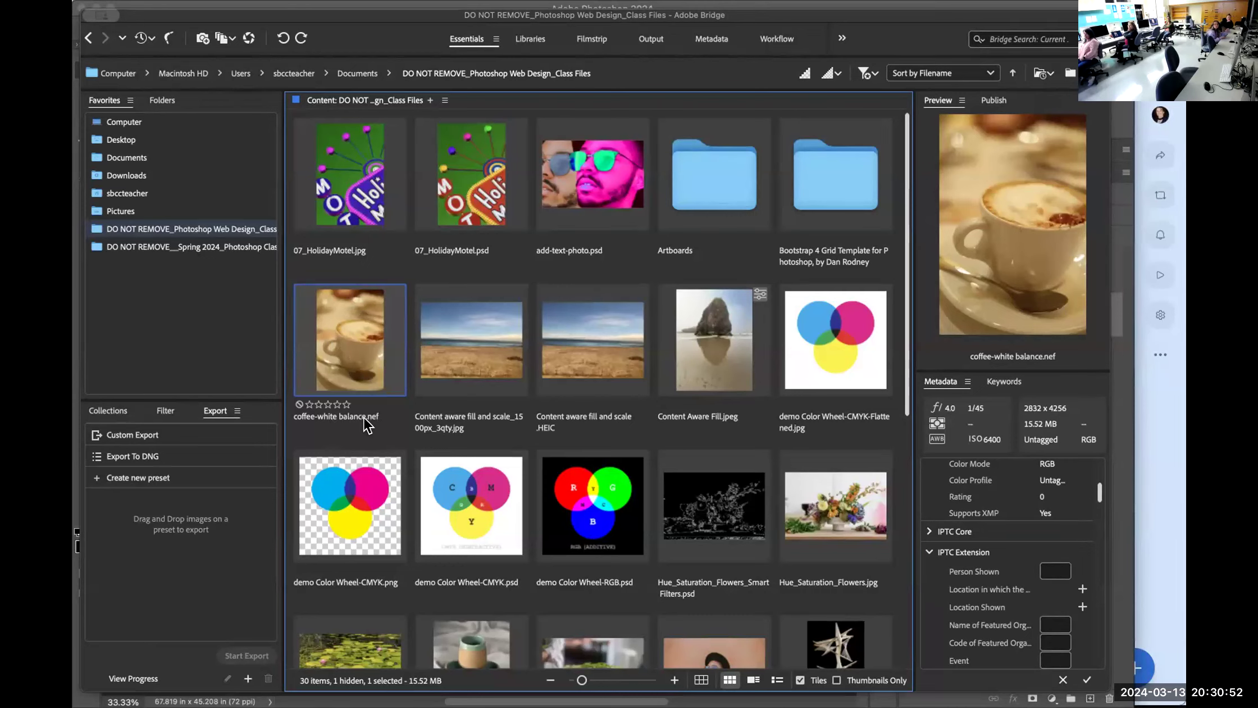
pyautogui.doubleClick(351, 339)
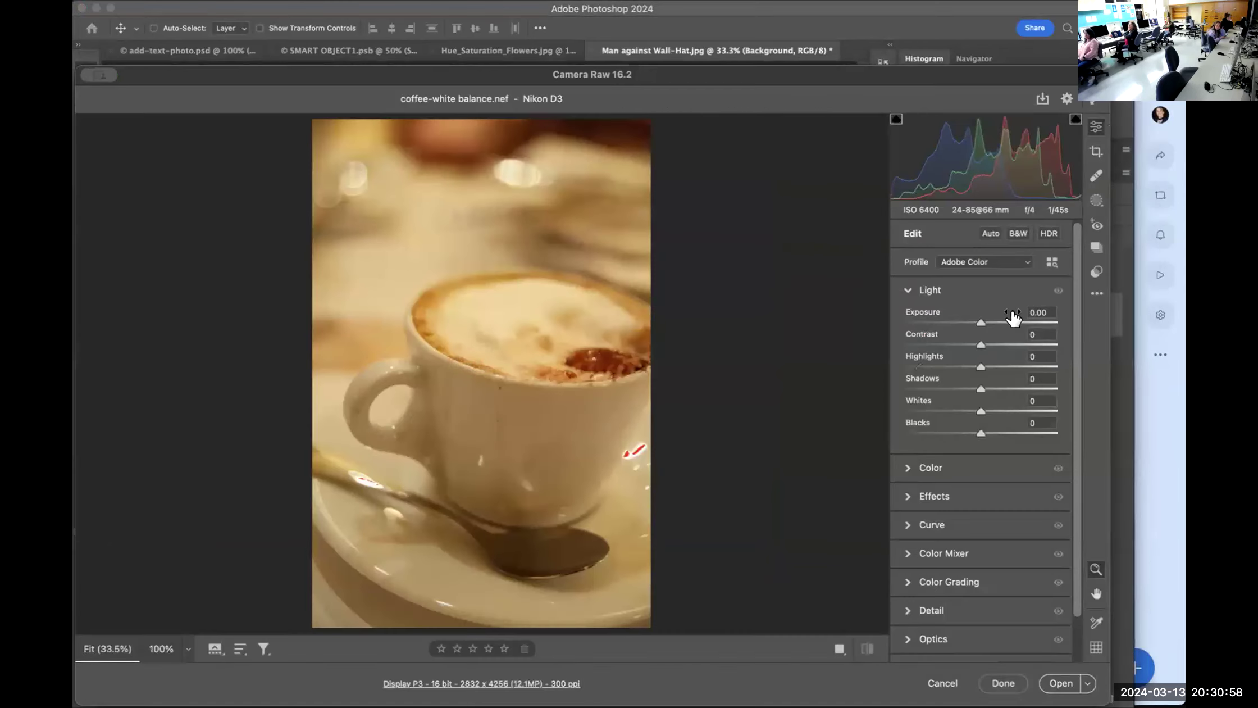
pyautogui.click(905, 289)
pyautogui.click(992, 234)
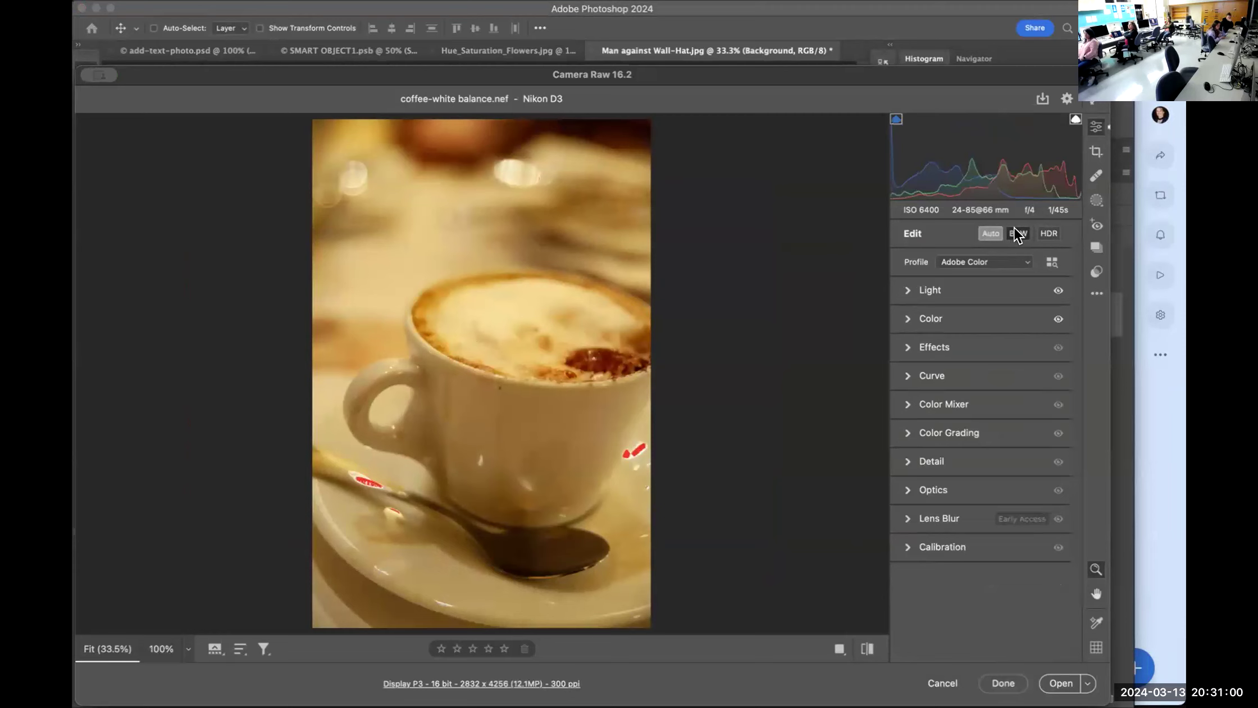
pyautogui.click(1015, 231)
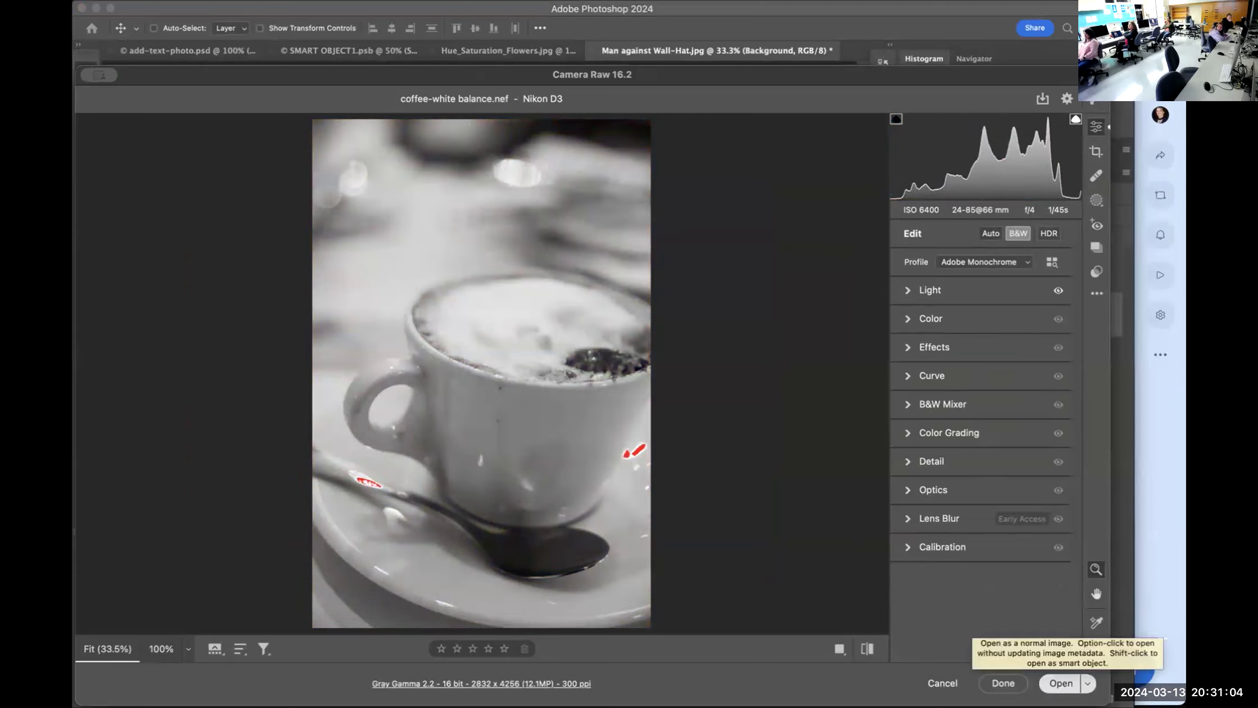
pyautogui.click(1061, 683)
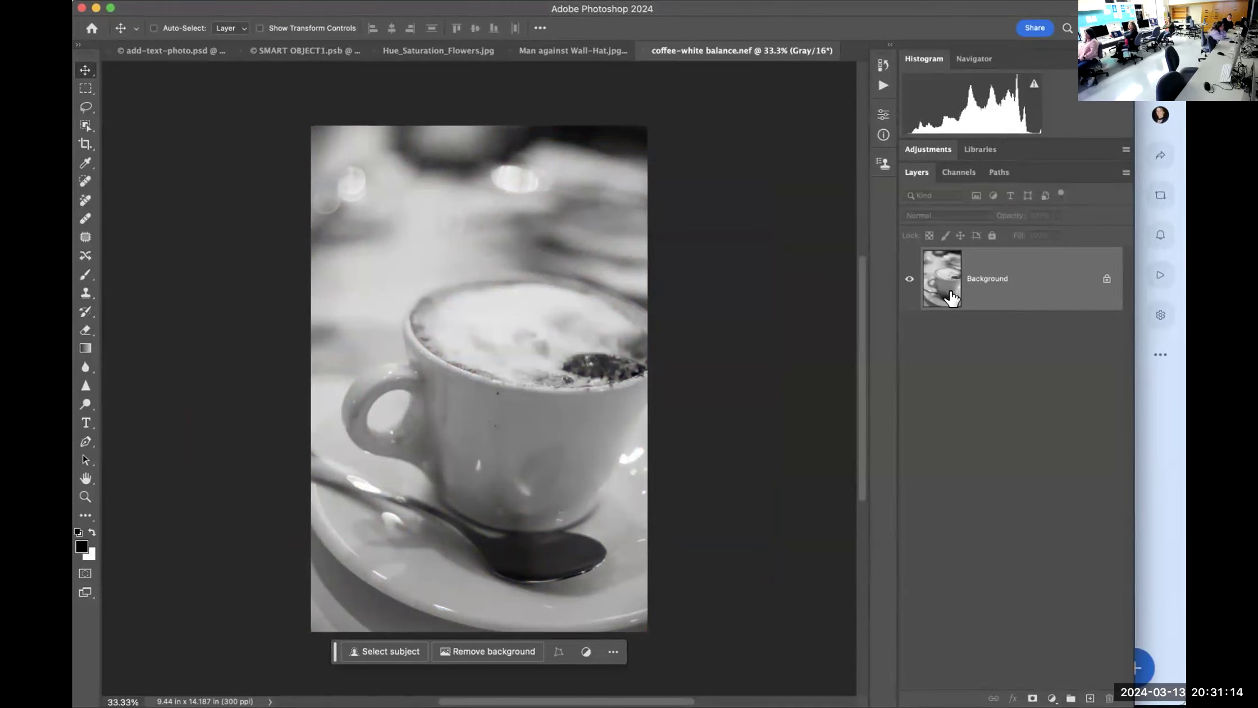
# Close the coffee image without saving, reopen the raw file from Adobe Bridge and open it as an object
pyautogui.press('super+w')
pyautogui.click(683, 296)
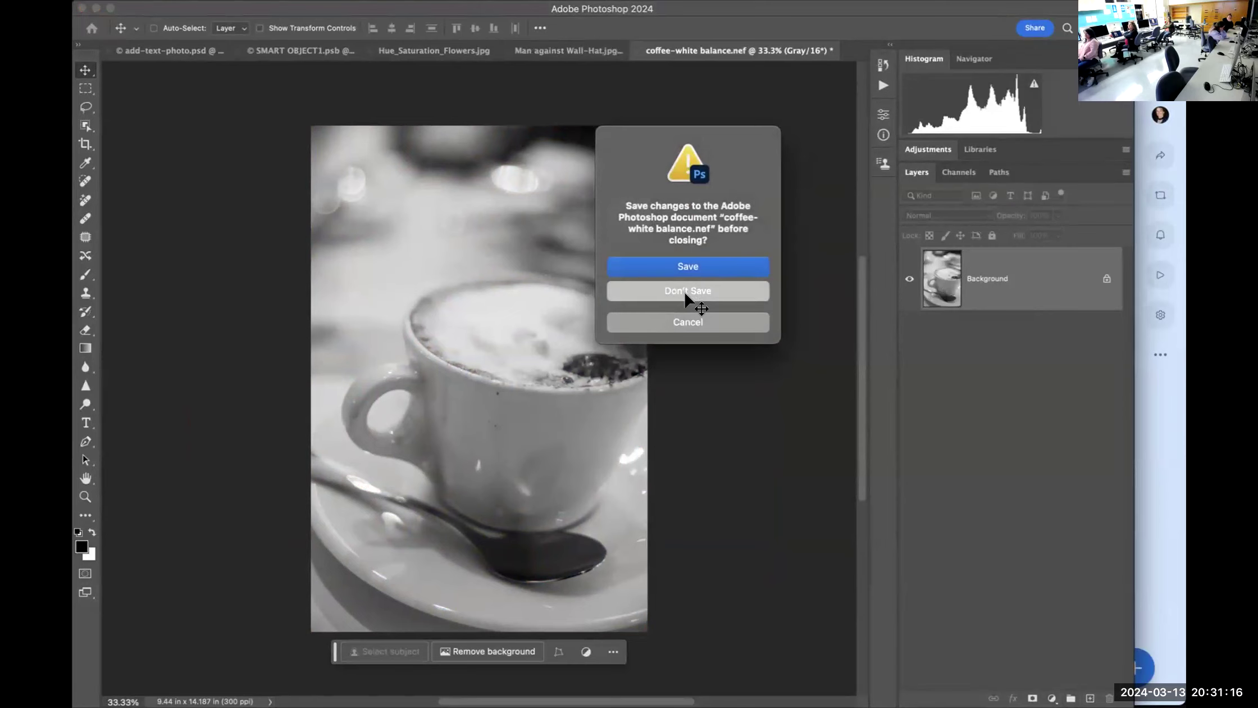
pyautogui.press('super+Tab')
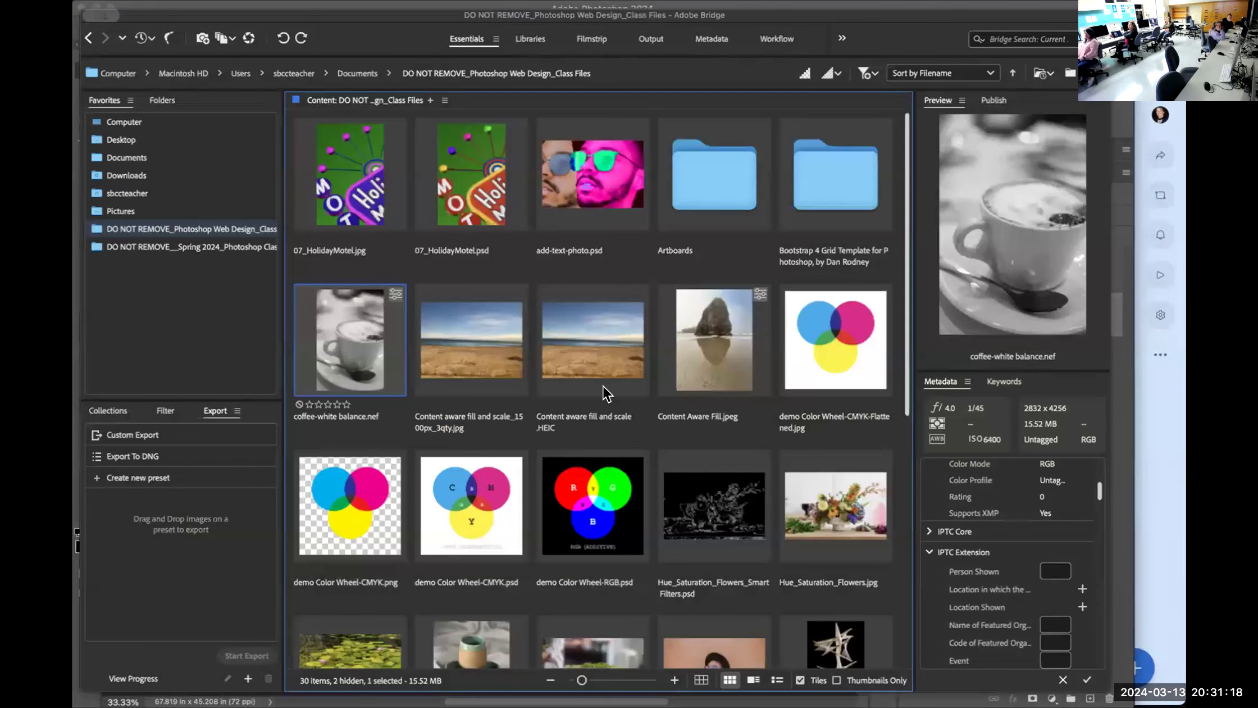
pyautogui.doubleClick(359, 349)
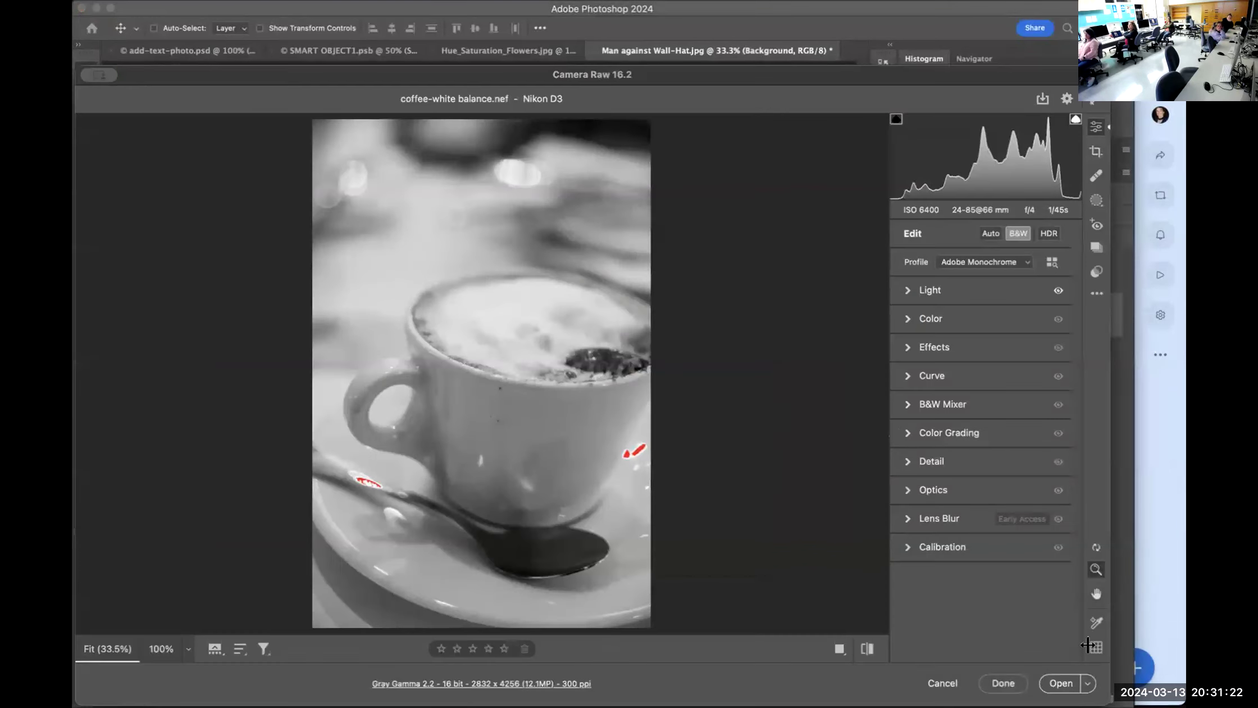
pyautogui.click(1088, 683)
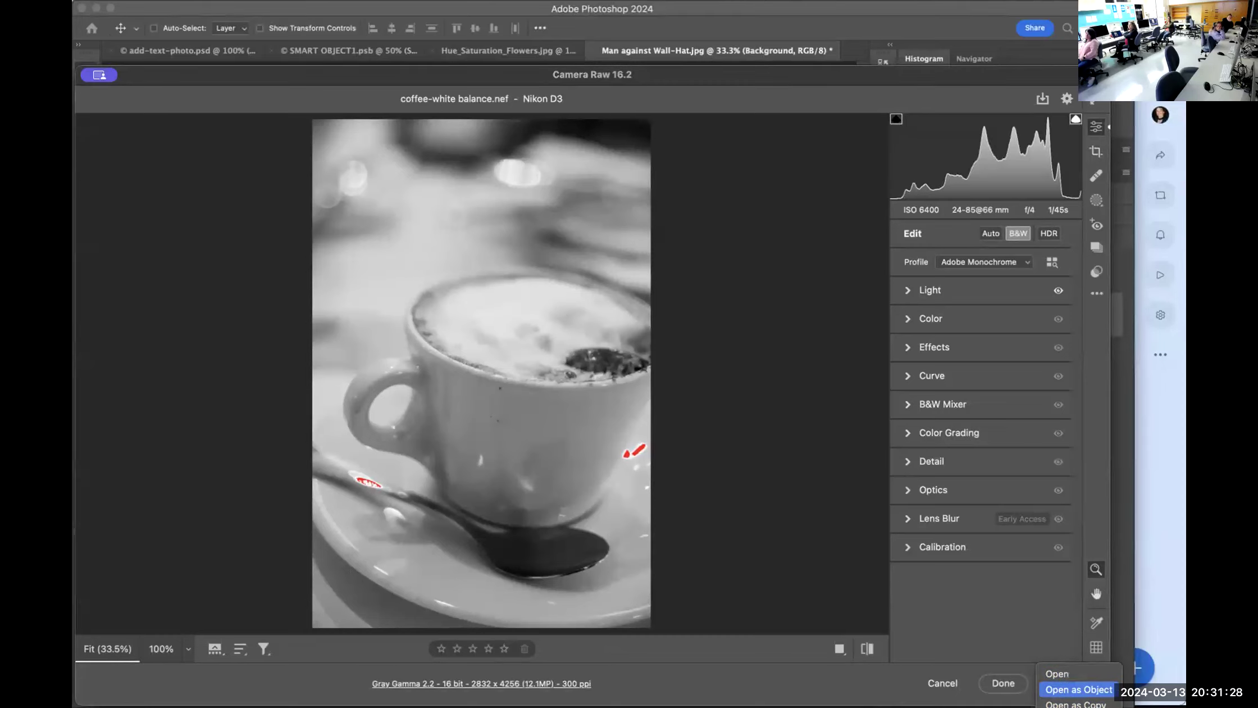
pyautogui.click(1077, 689)
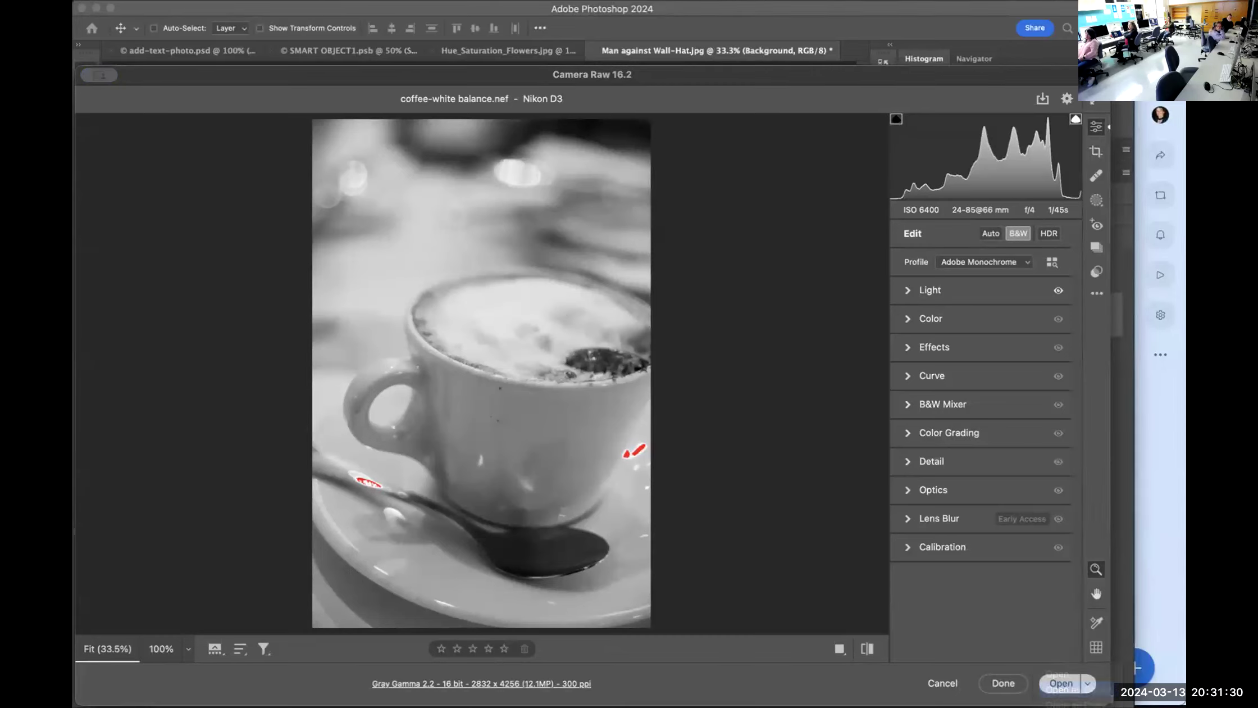
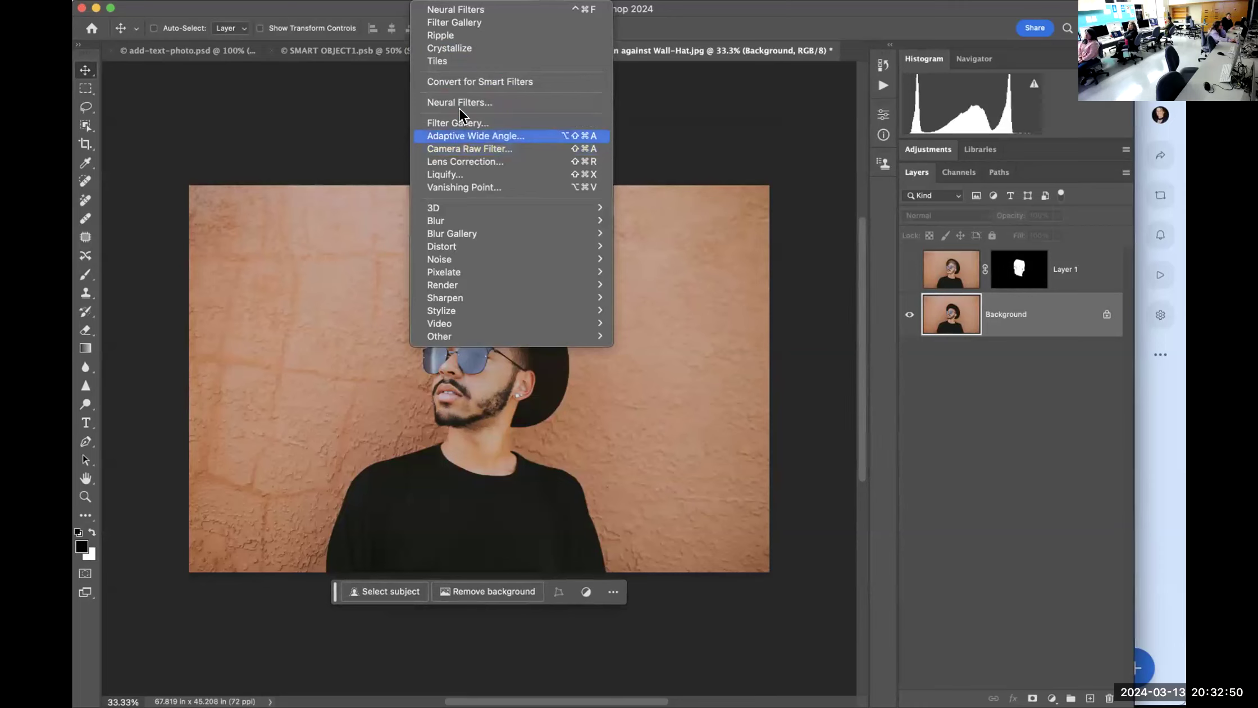
# Convert the Background layer of the man's photo for smart filters and open the Camera Raw Filter on it
pyautogui.click(460, 82)
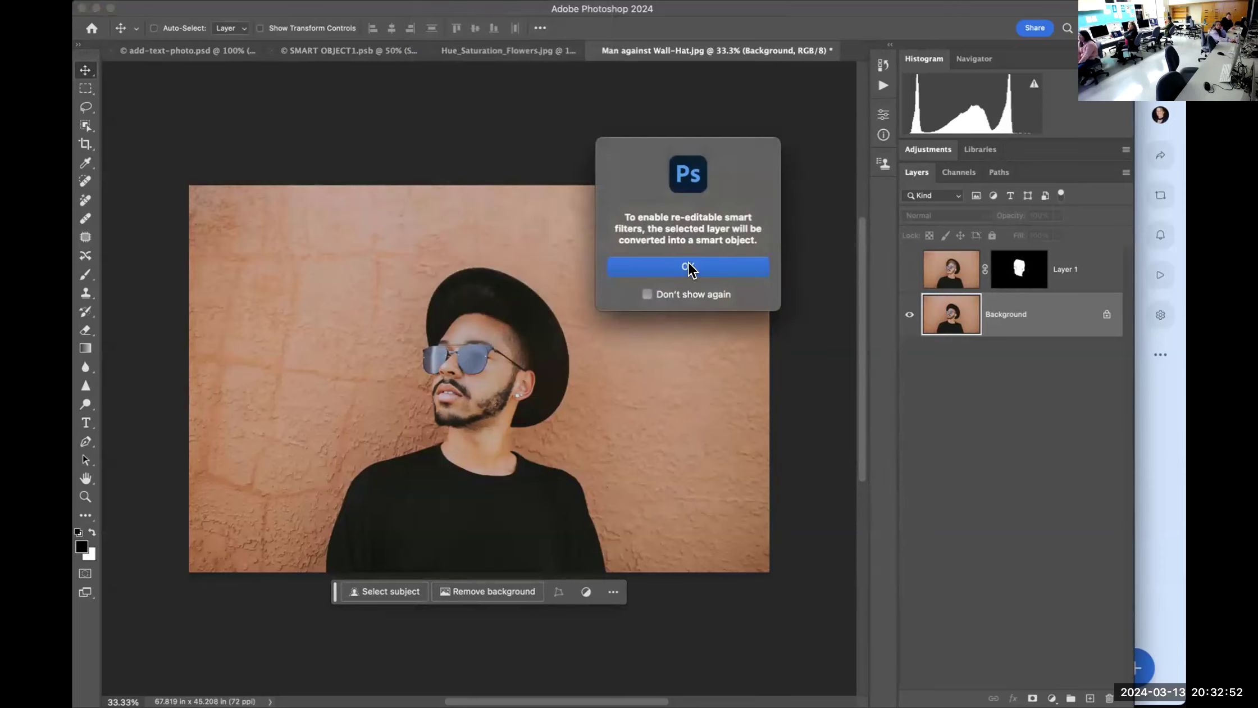
pyautogui.click(687, 266)
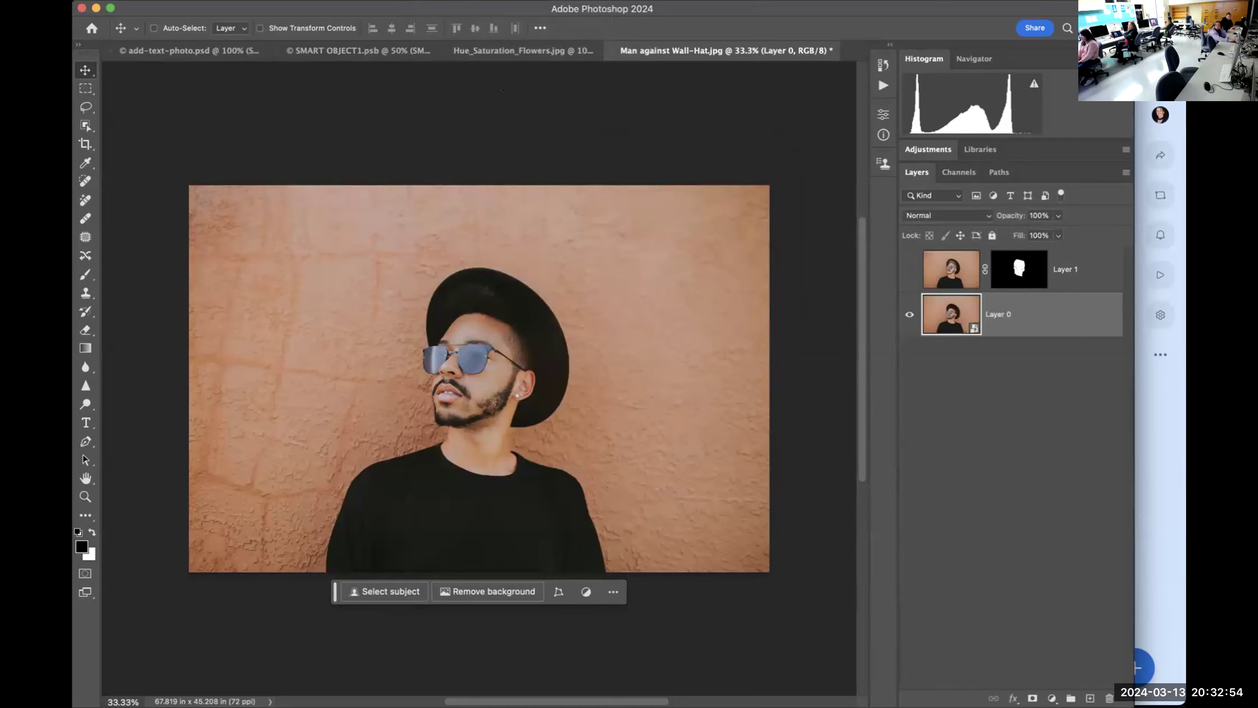
pyautogui.click(432, 0)
pyautogui.click(478, 147)
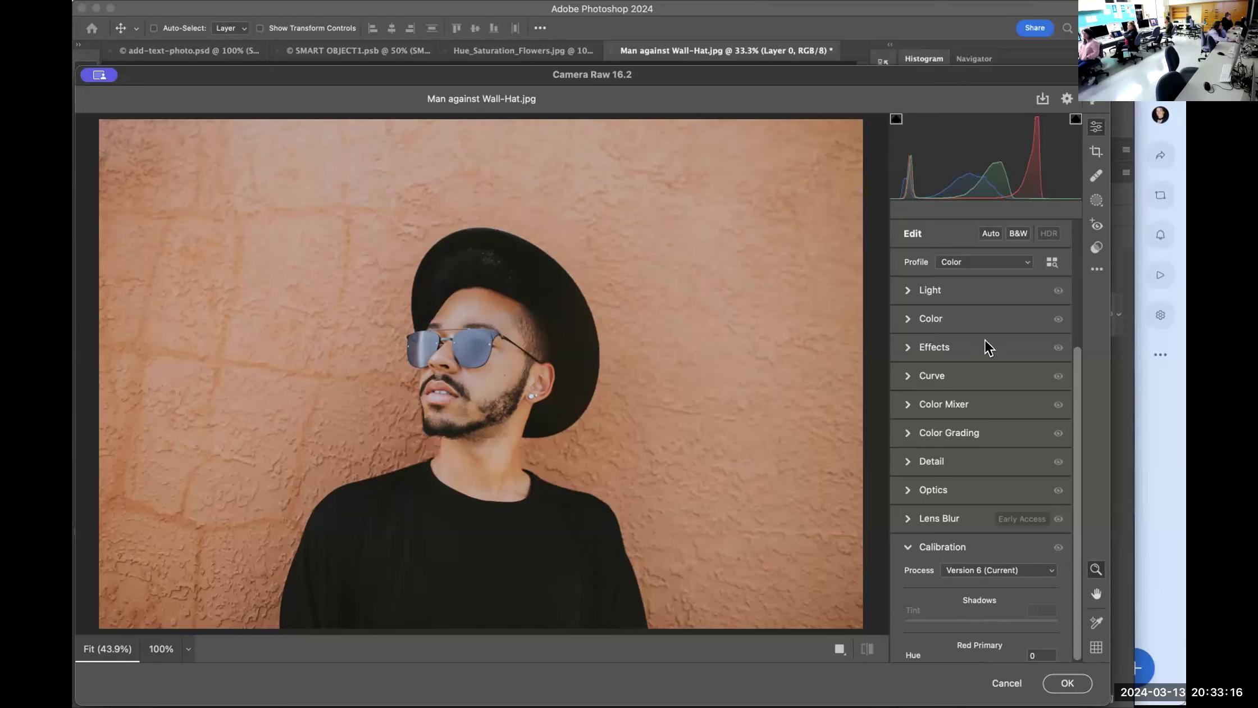
# Set Contrast to -3, Blacks to +3 and Shadows to +74 in the Light settings
pyautogui.click(907, 290)
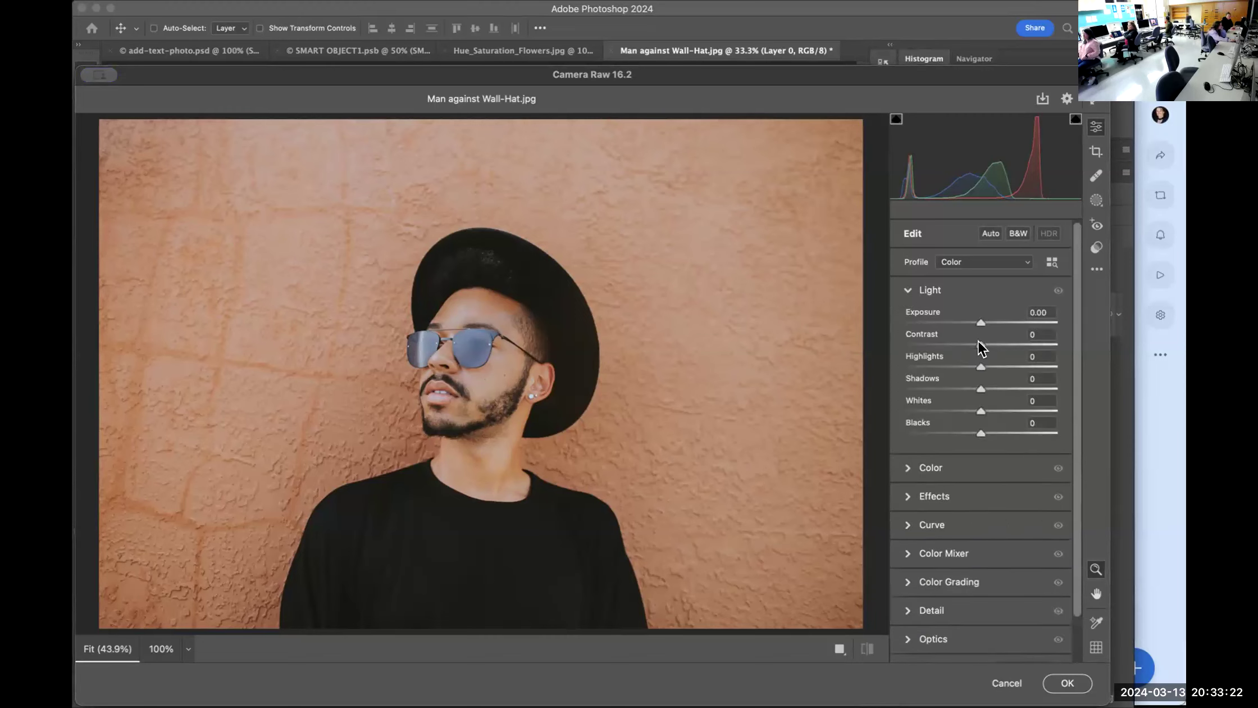
pyautogui.moveTo(980, 344)
pyautogui.mouseDown()
pyautogui.moveTo(938, 349)
pyautogui.moveTo(1057, 351)
pyautogui.moveTo(978, 351)
pyautogui.mouseUp()
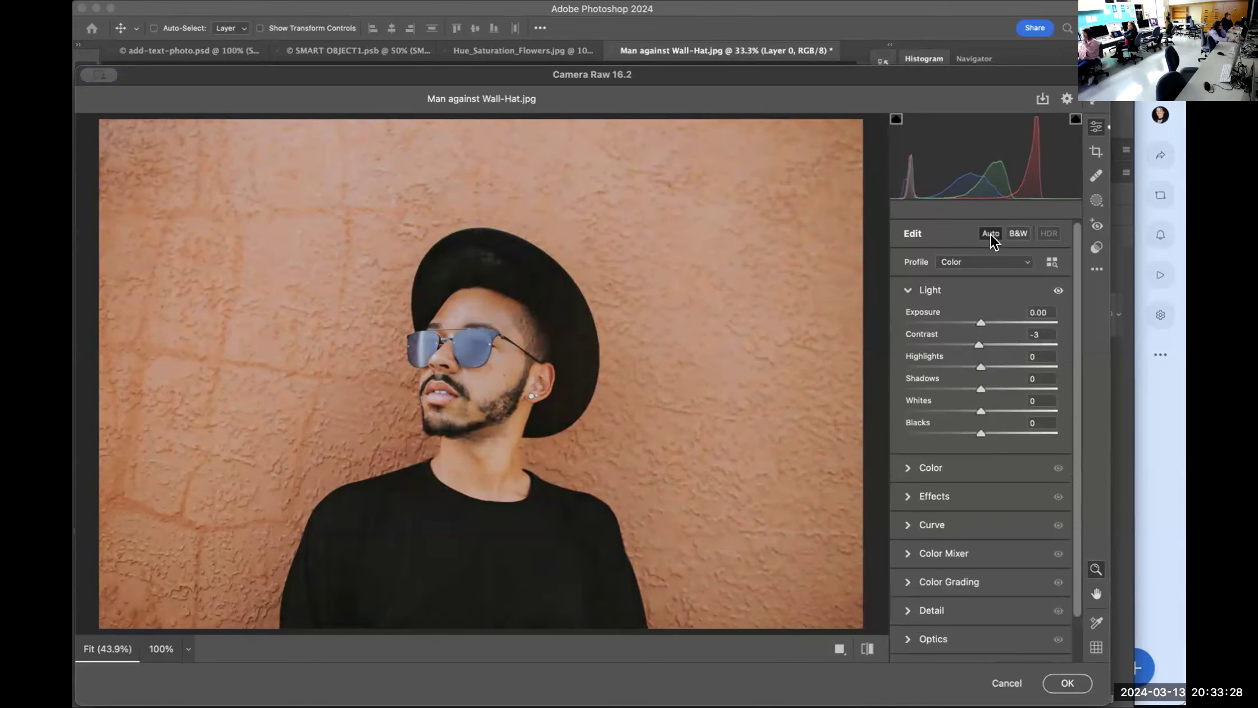
pyautogui.moveTo(982, 387)
pyautogui.mouseDown()
pyautogui.moveTo(1035, 387)
pyautogui.moveTo(955, 401)
pyautogui.moveTo(1015, 396)
pyautogui.moveTo(981, 395)
pyautogui.mouseUp()
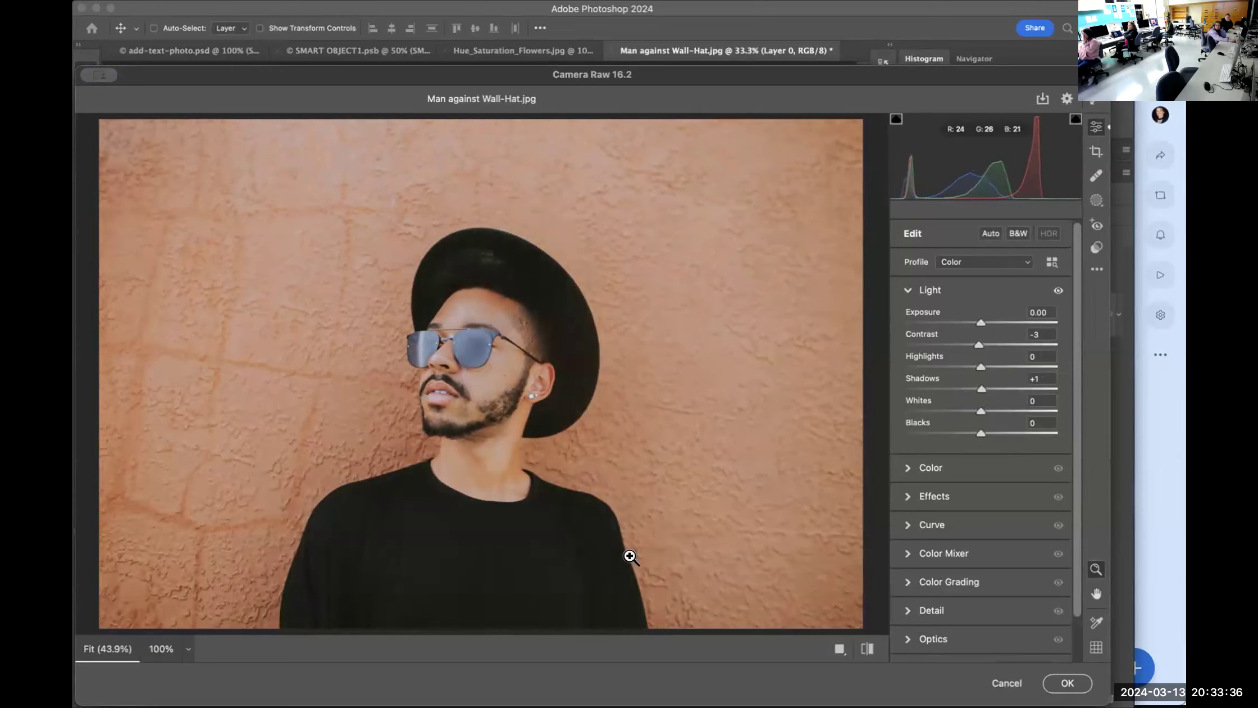
pyautogui.moveTo(978, 430); pyautogui.dragTo(1017, 387)
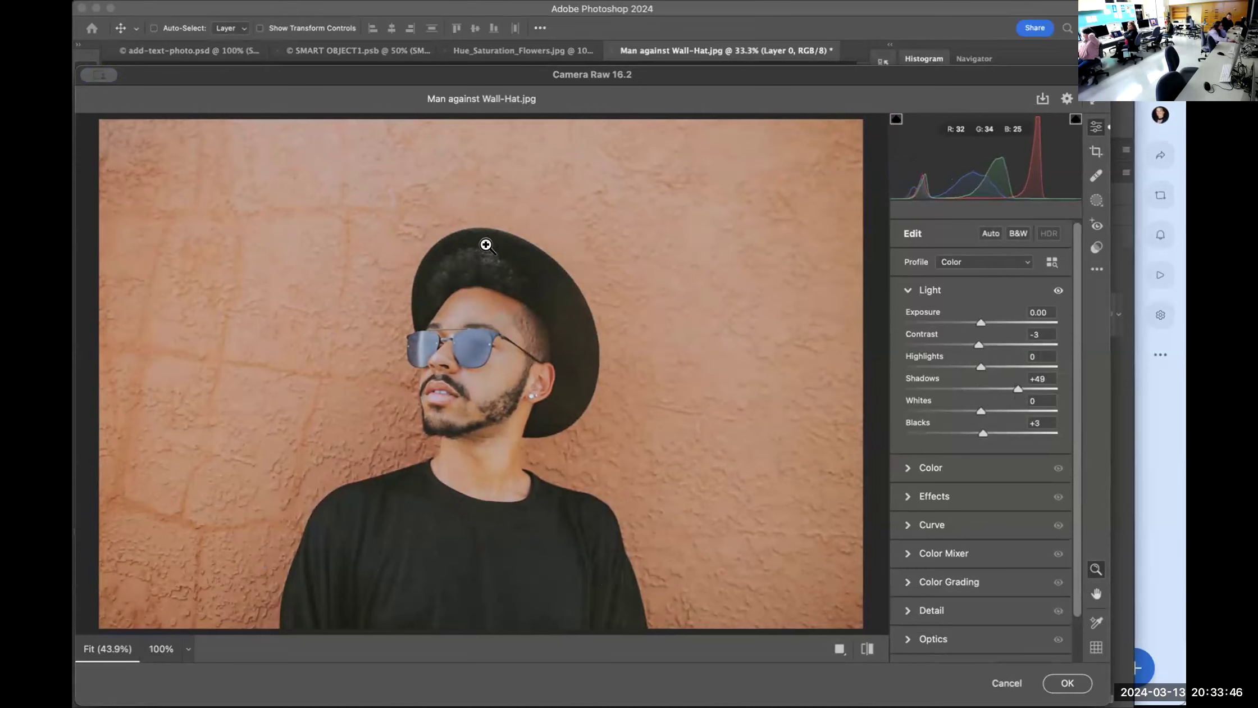
pyautogui.doubleClick(1015, 387)
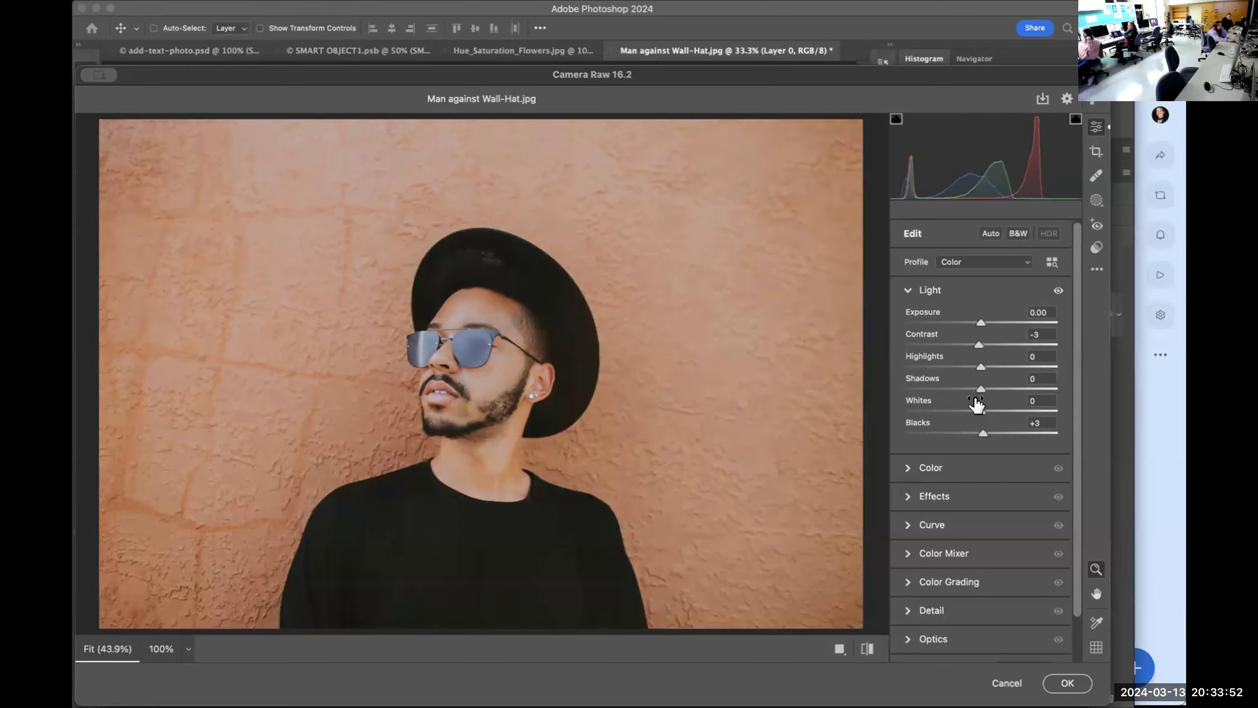
pyautogui.moveTo(981, 388); pyautogui.dragTo(1036, 388)
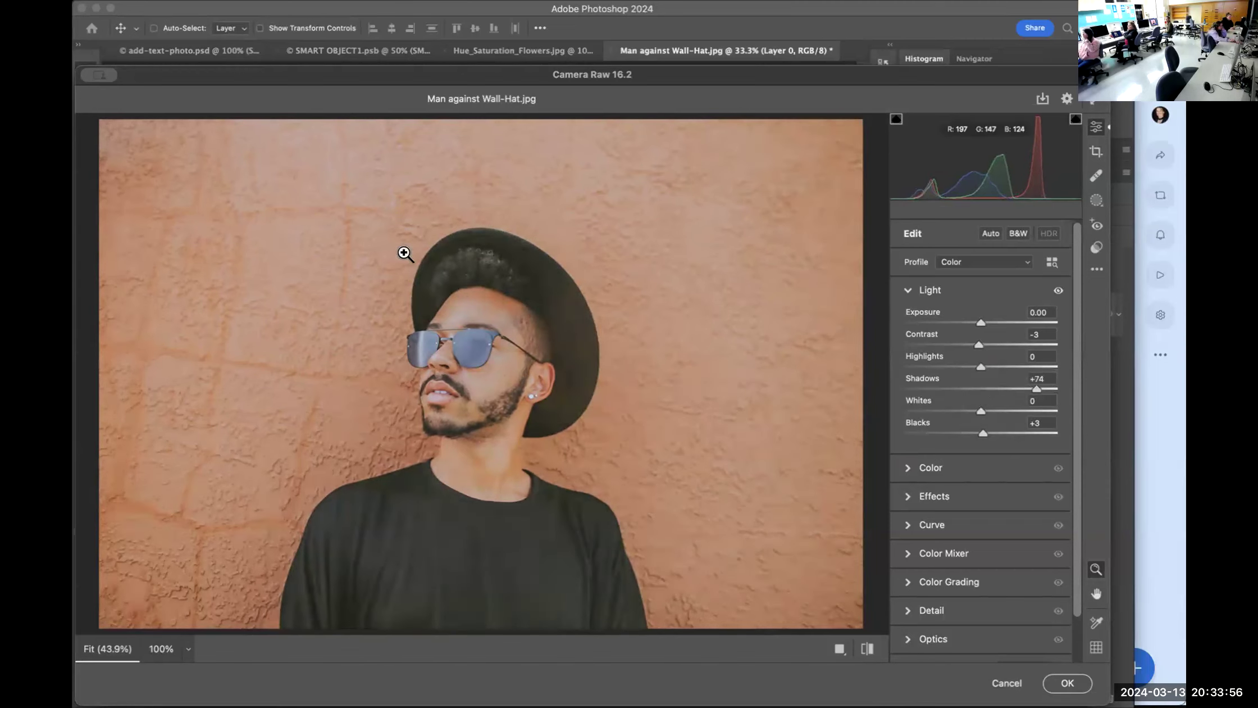
# Inspect the hair under the hat up close and set Blacks to -43, Whites to -13 and Highlights to +20
pyautogui.click(475, 303)
pyautogui.moveTo(567, 302); pyautogui.dragTo(536, 268)
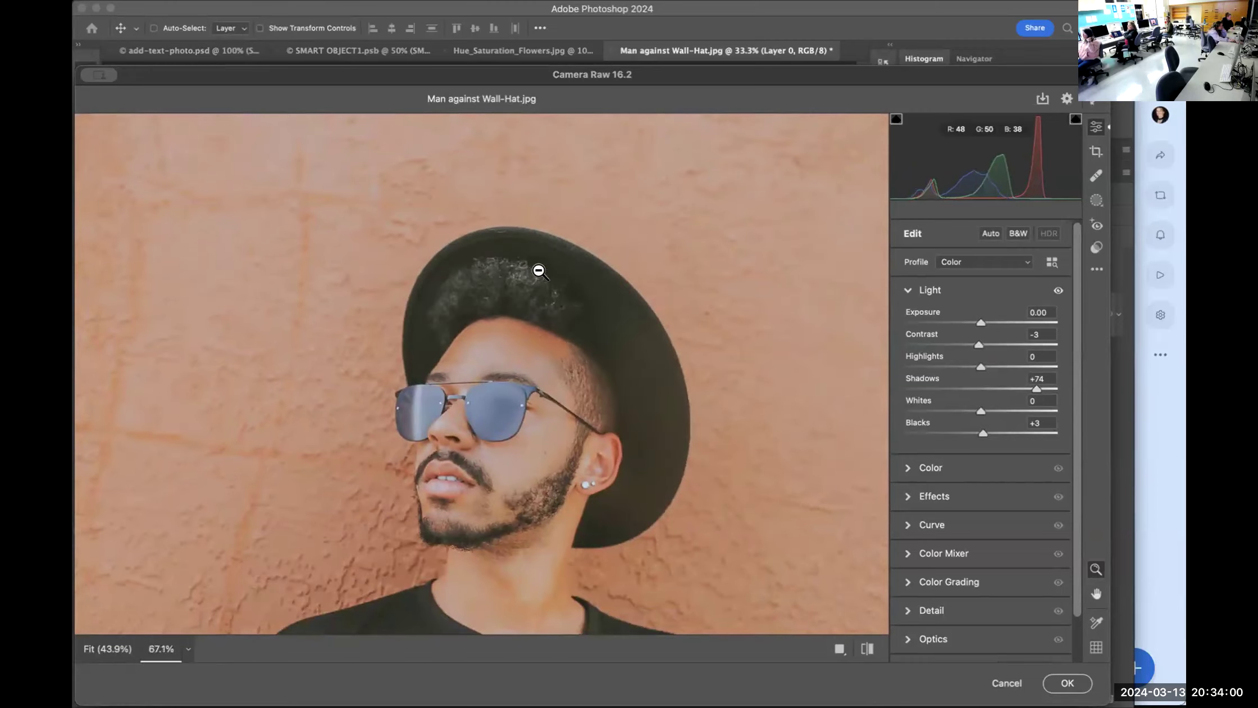
pyautogui.moveTo(981, 438); pyautogui.dragTo(970, 411)
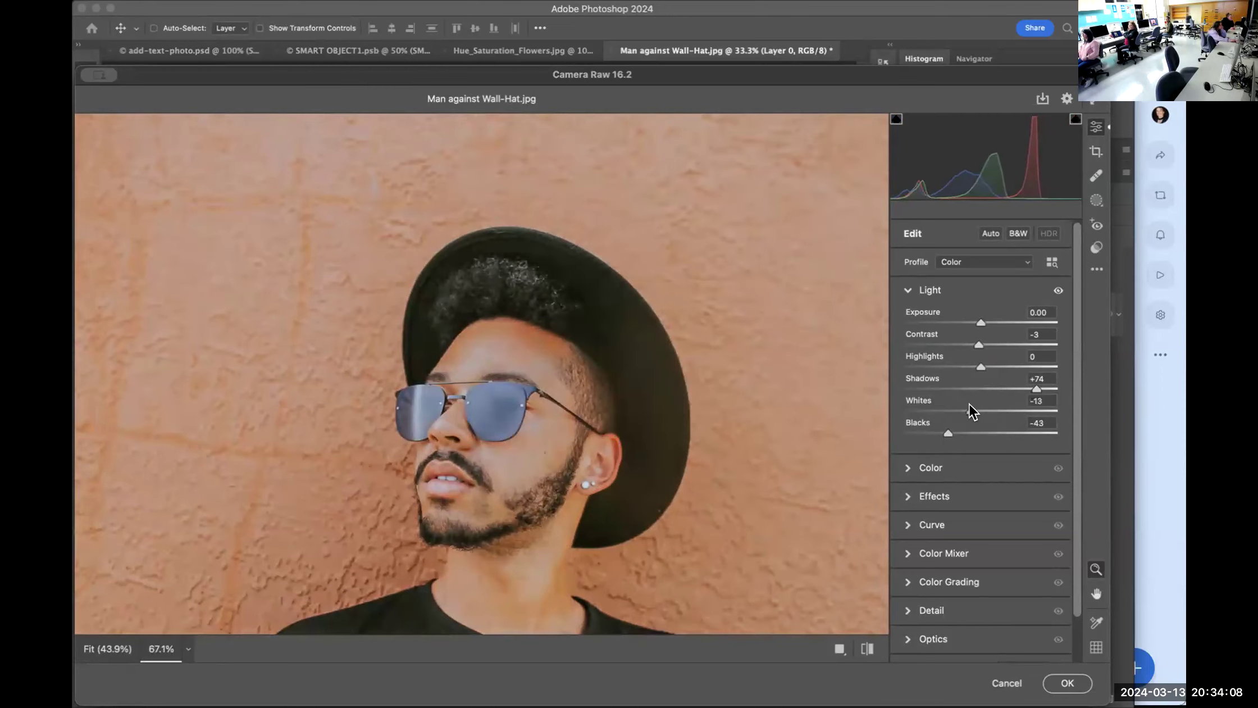
pyautogui.moveTo(975, 364)
pyautogui.mouseDown()
pyautogui.moveTo(957, 368)
pyautogui.moveTo(1039, 366)
pyautogui.moveTo(993, 363)
pyautogui.mouseUp()
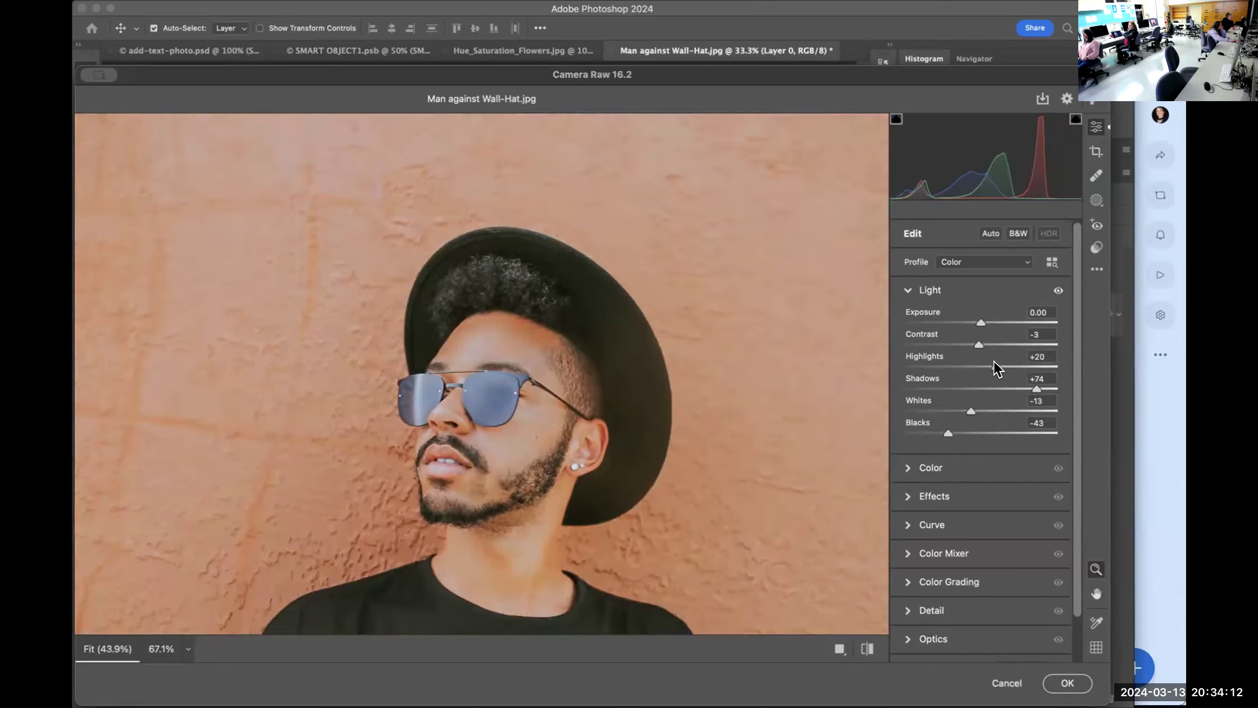
pyautogui.press('super+0')
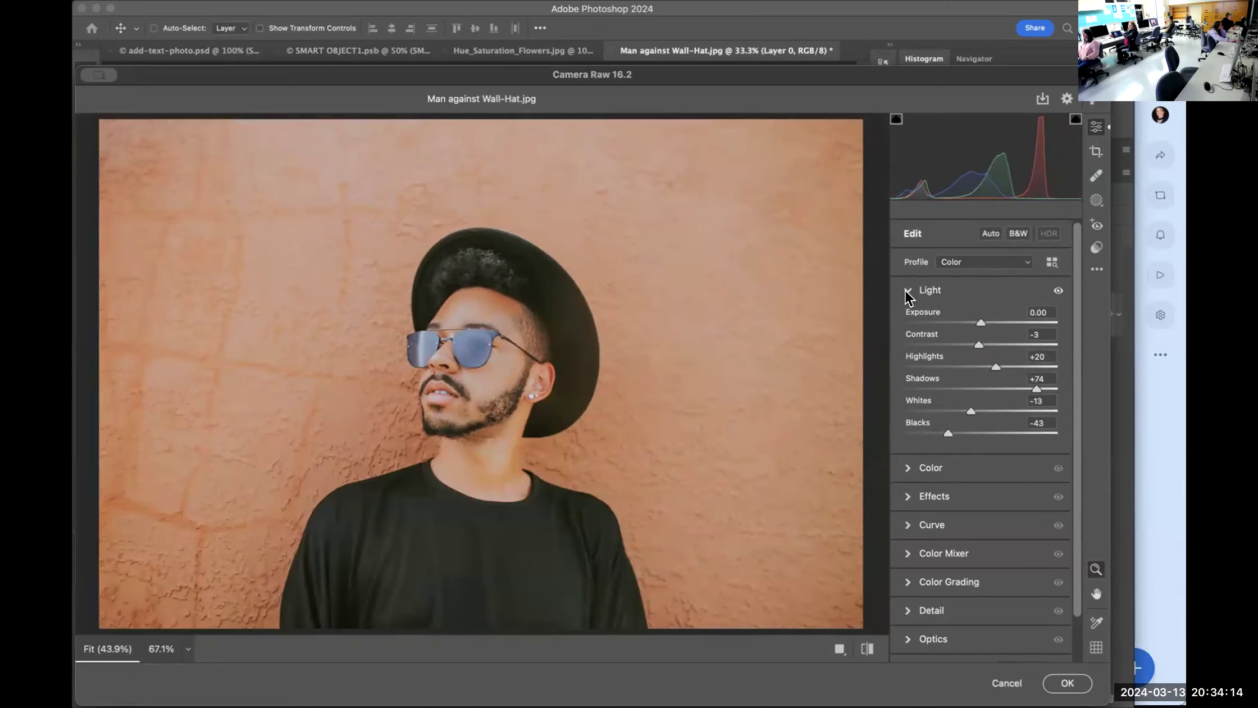
# Toggle the visibility of the Light adjustments several times to compare the photo before and after
pyautogui.click(1056, 291)
pyautogui.click(1055, 291)
pyautogui.click(1058, 287)
pyautogui.click(1058, 290)
pyautogui.click(1058, 289)
pyautogui.click(1058, 289)
# Review the Color Grading wheels and the Light settings, and collapse both sections
pyautogui.click(1003, 574)
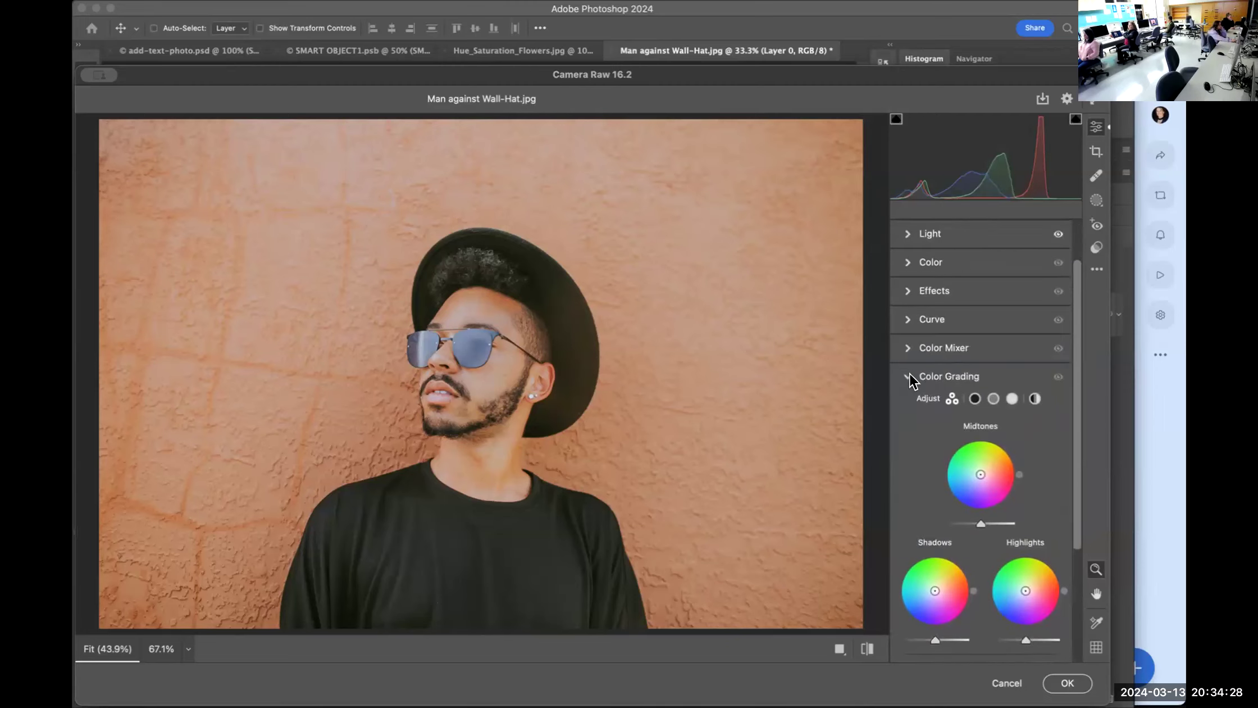
pyautogui.click(907, 376)
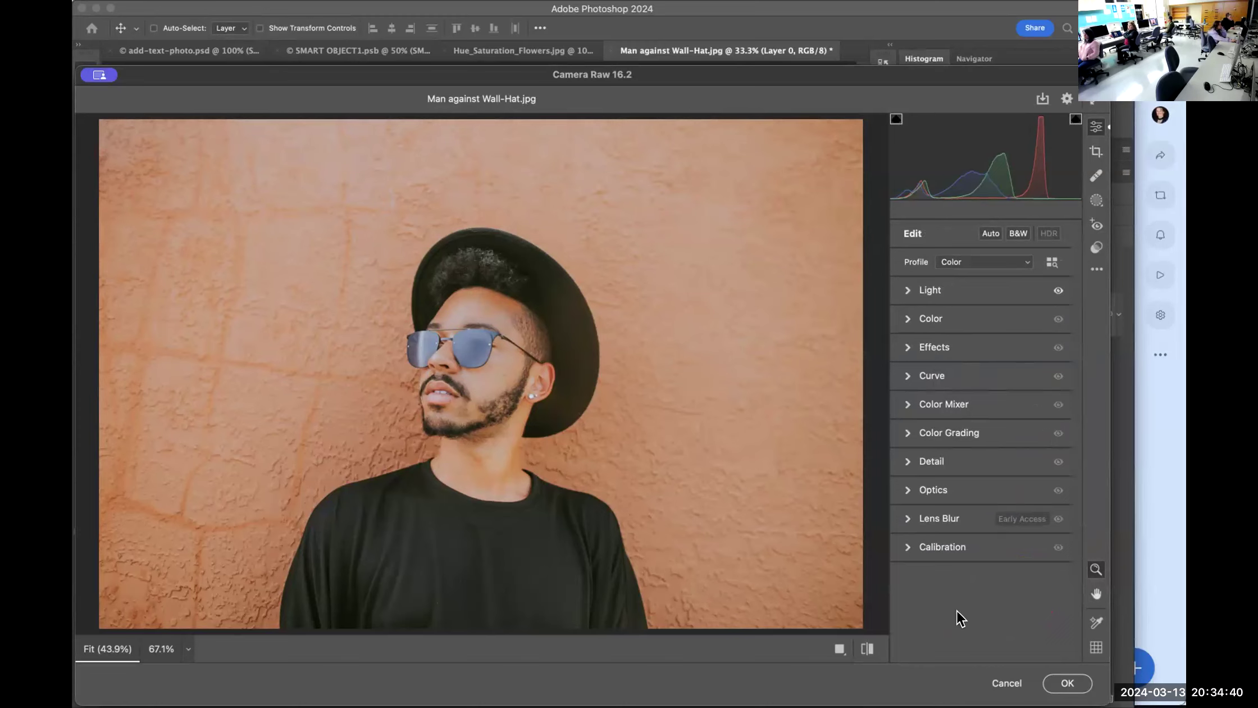
pyautogui.click(906, 290)
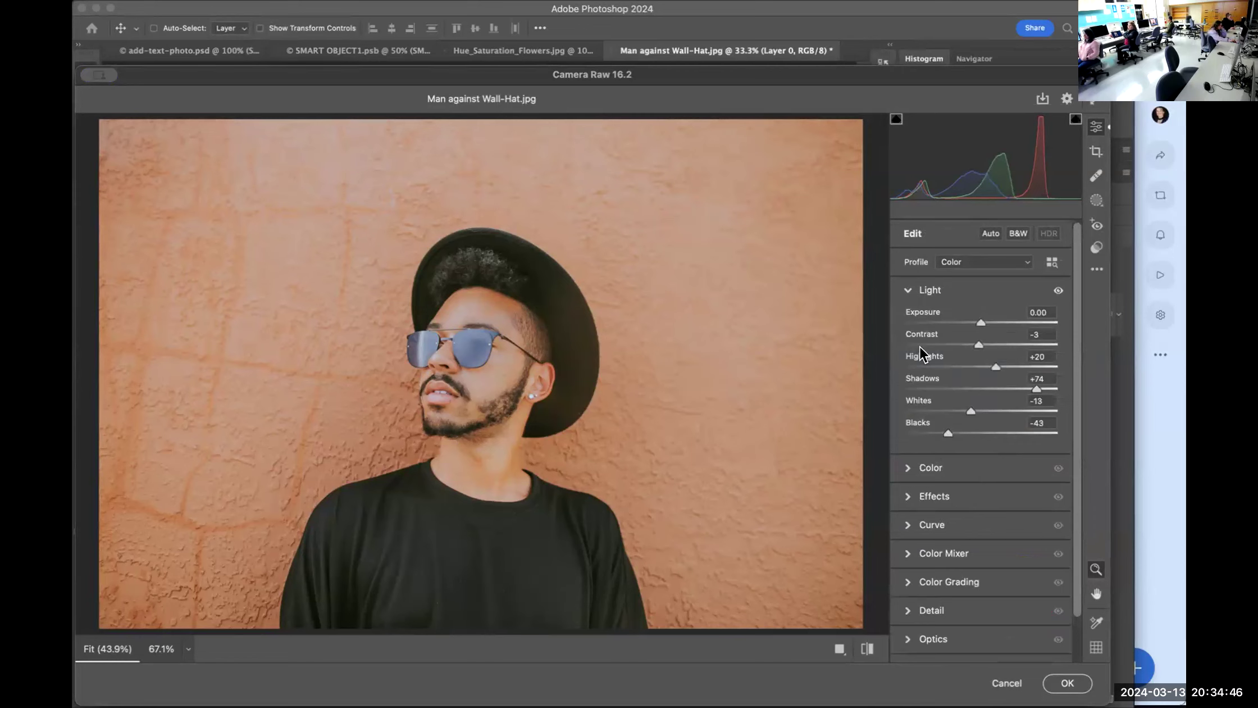
pyautogui.click(905, 291)
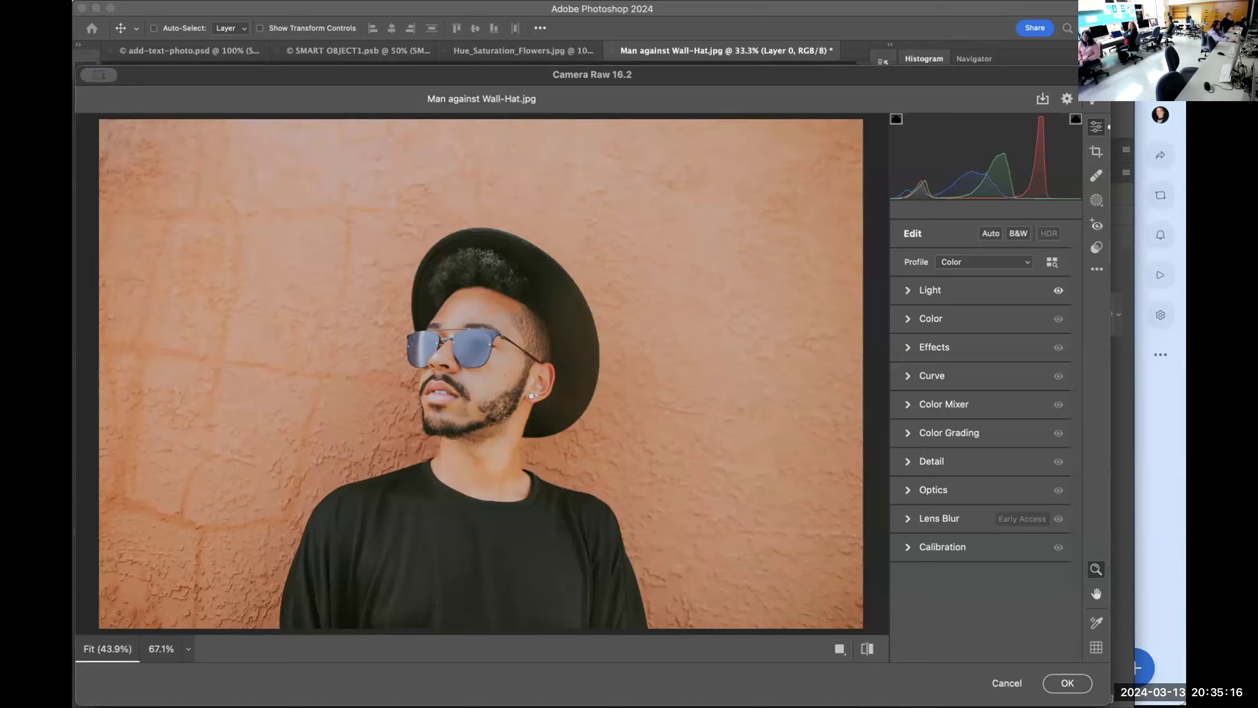
# Apply the Camera Raw adjustments to Layer 0 as a smart filter
pyautogui.click(1067, 682)
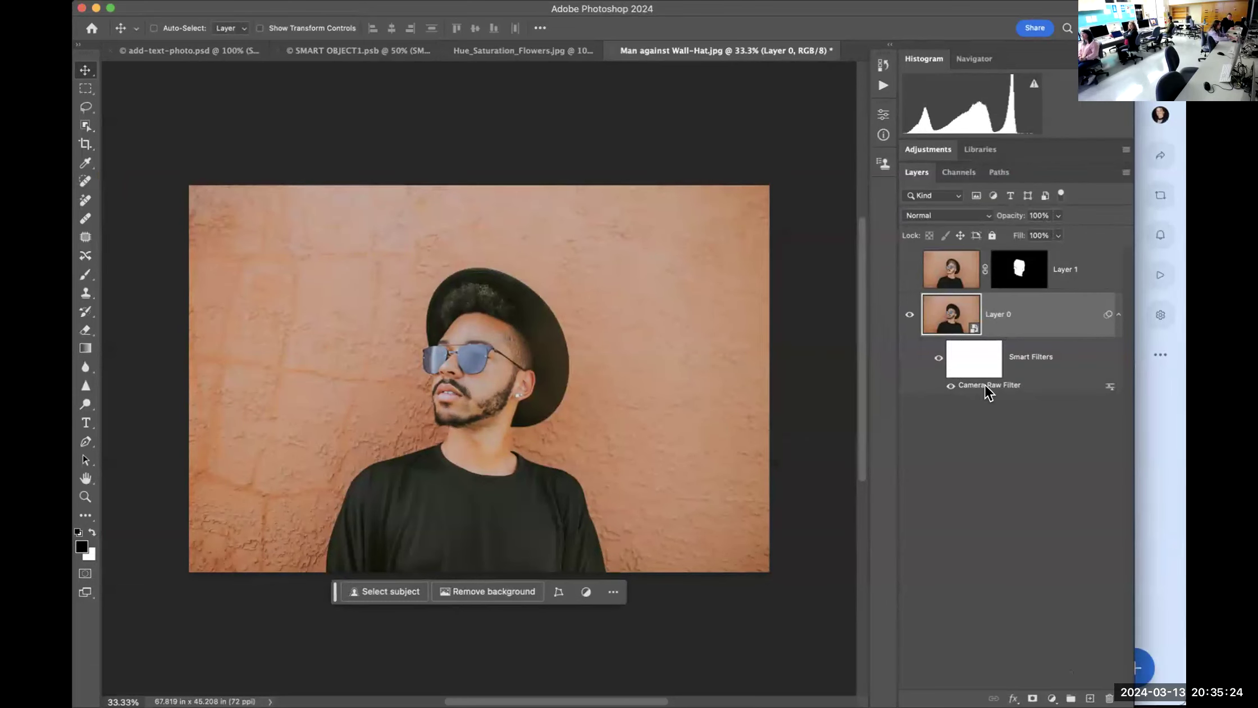
# Reopen the Camera Raw smart filter on Layer 0 several times to review its editable settings, closing it each time without changes
pyautogui.doubleClick(985, 385)
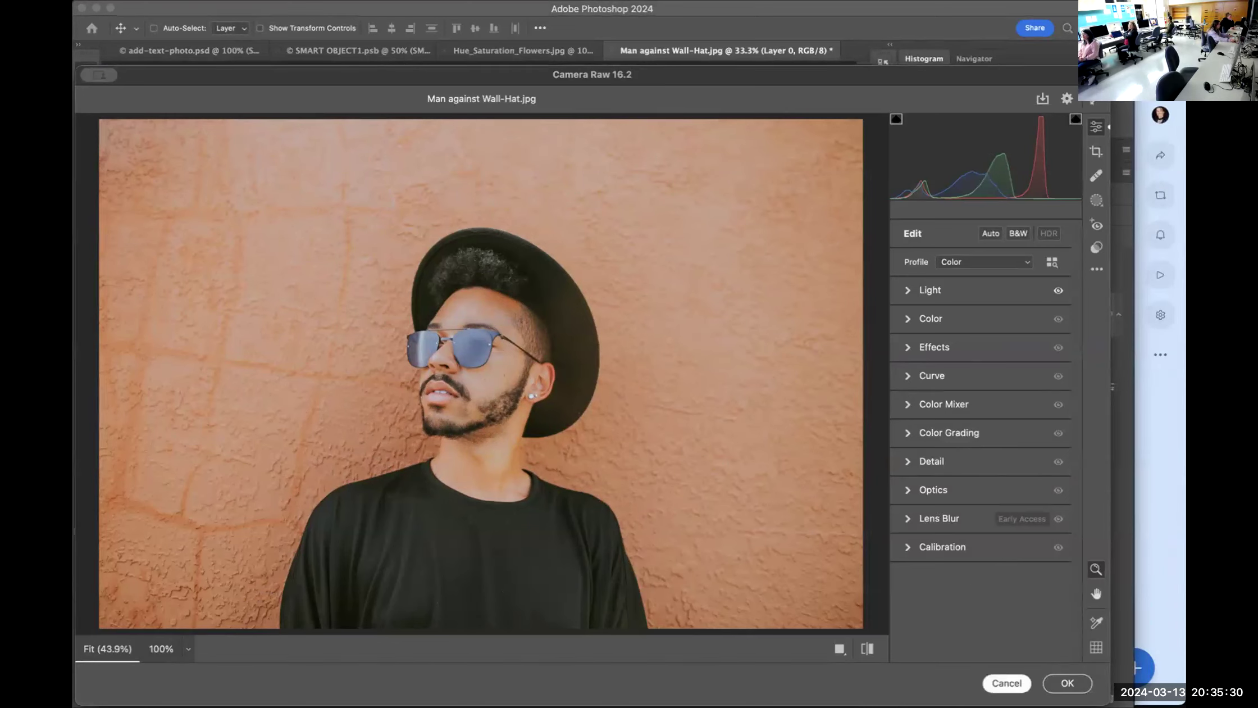
pyautogui.click(1003, 683)
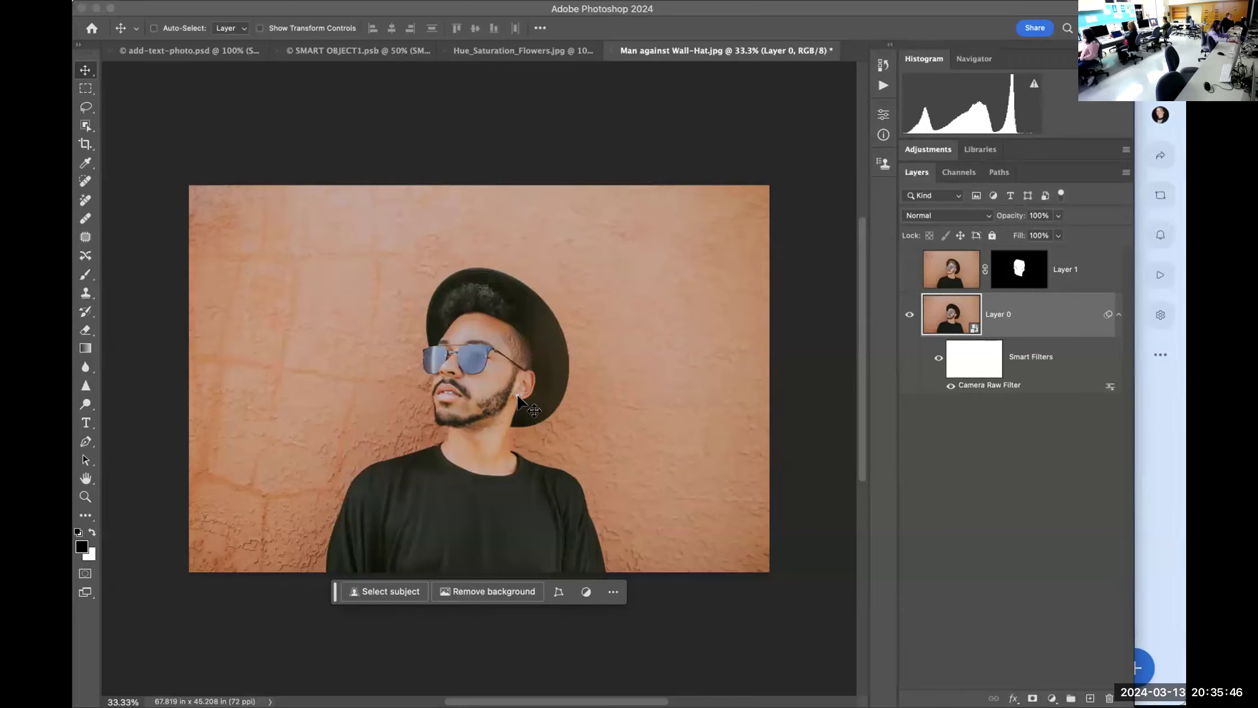
pyautogui.click(1024, 425)
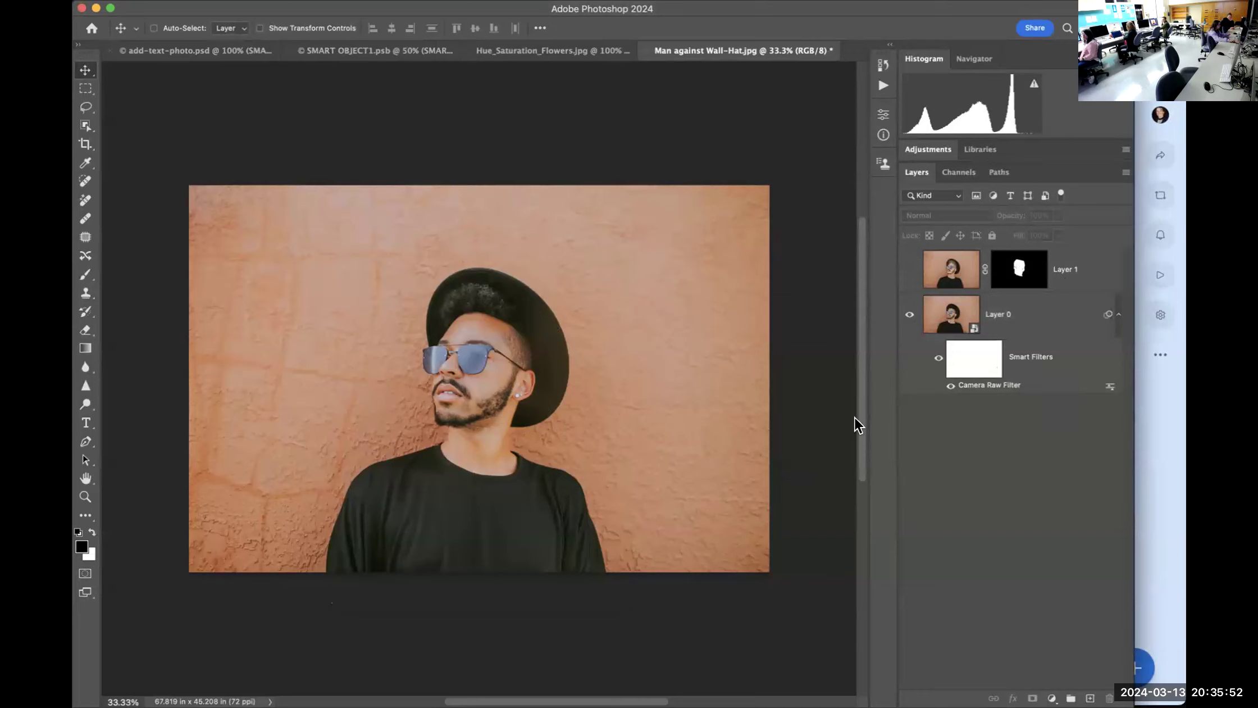
pyautogui.doubleClick(983, 386)
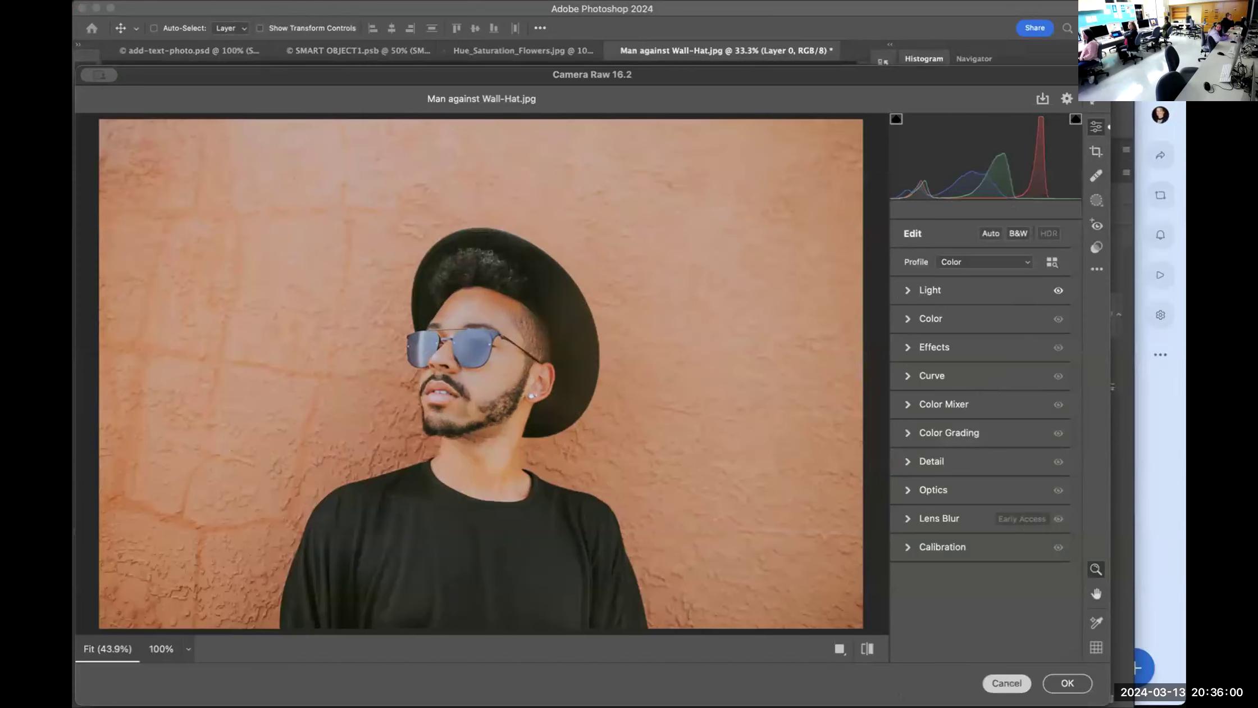
pyautogui.click(1007, 683)
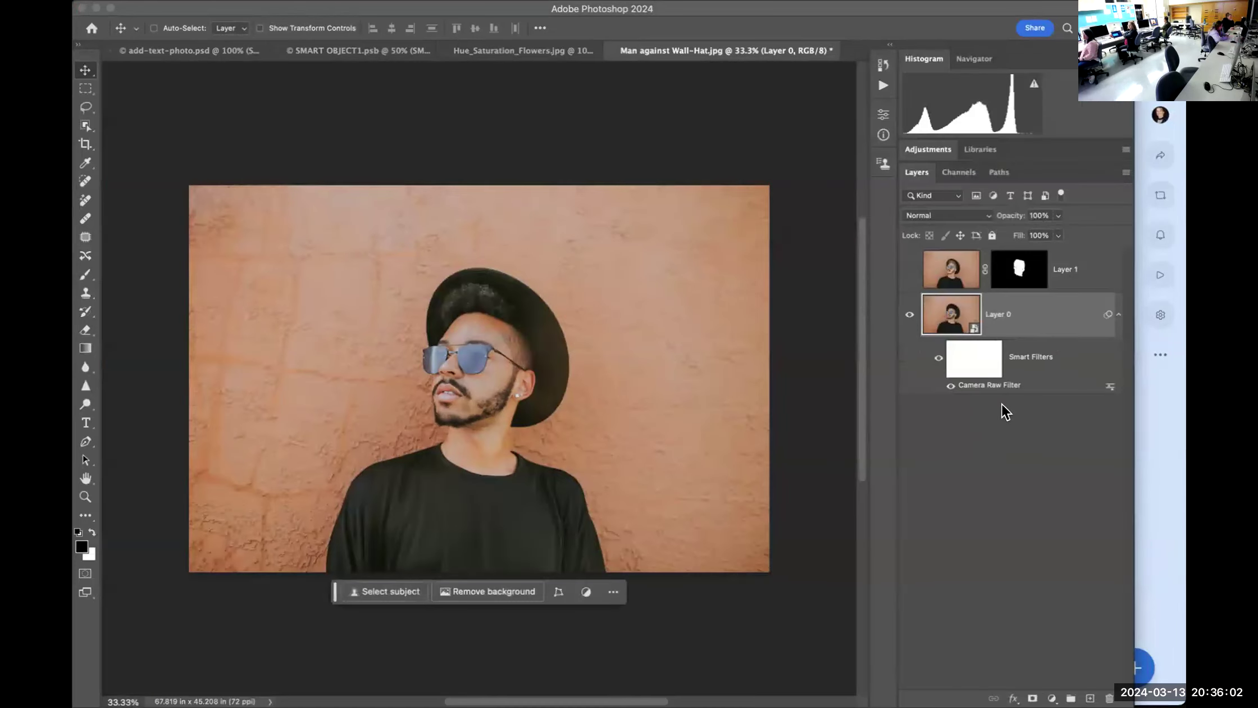
pyautogui.doubleClick(970, 385)
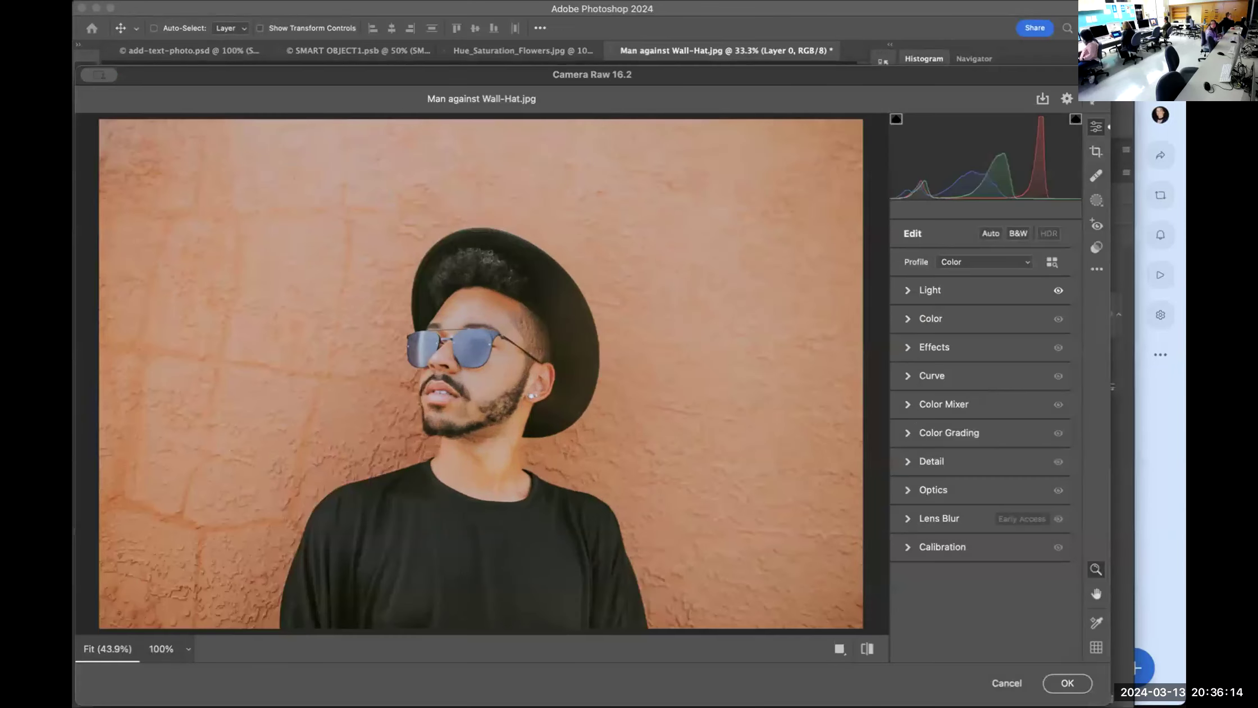
pyautogui.press('super+shift+4')
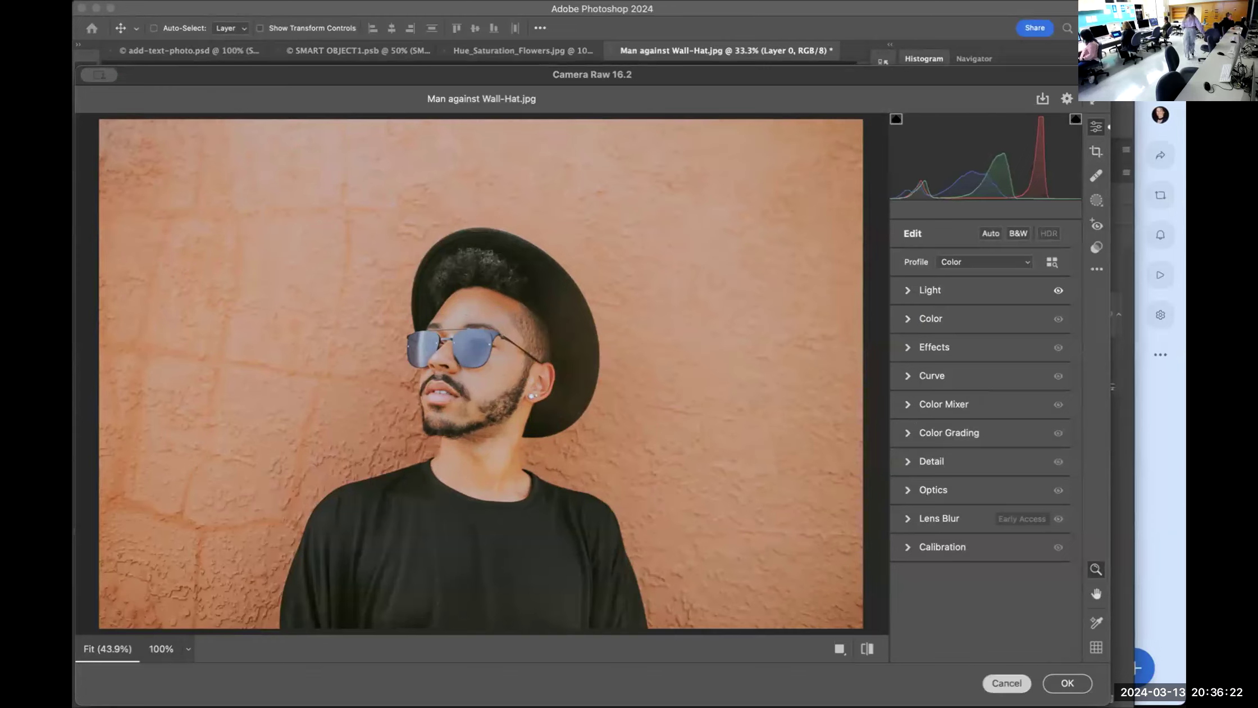
pyautogui.click(1007, 683)
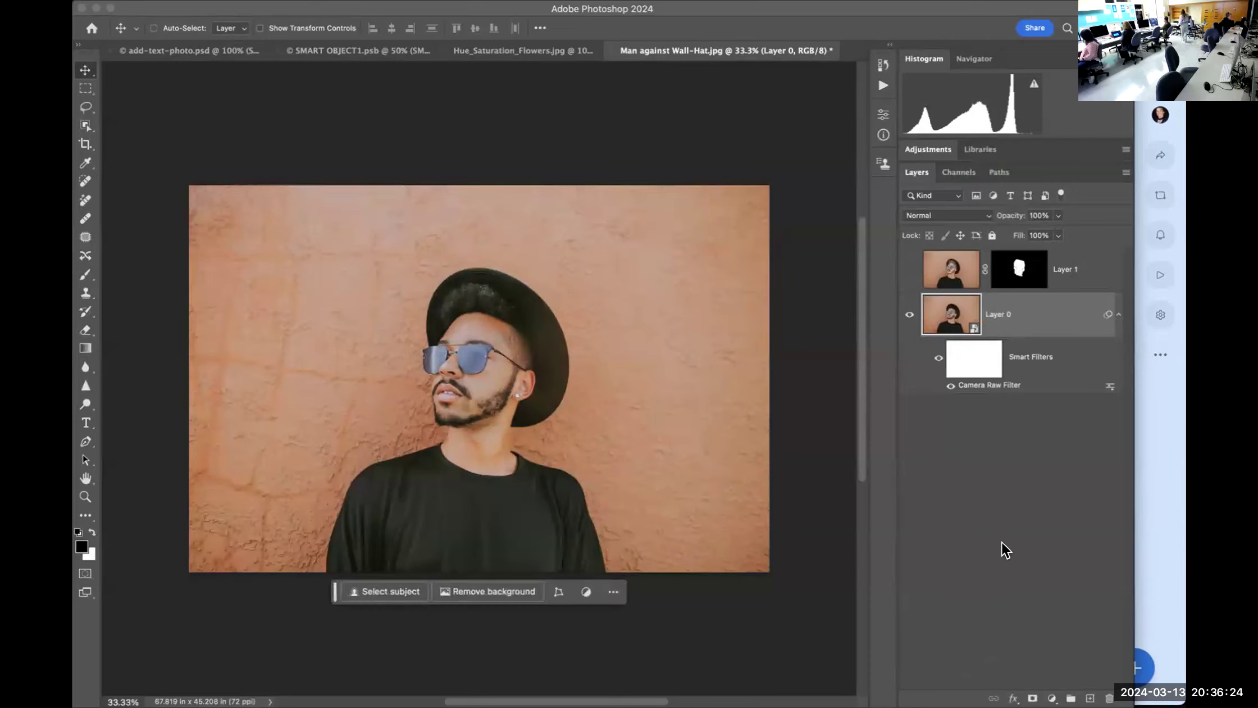
# Bring up the filters available for the Layer 0 smart object
pyautogui.press('super+shift+4')
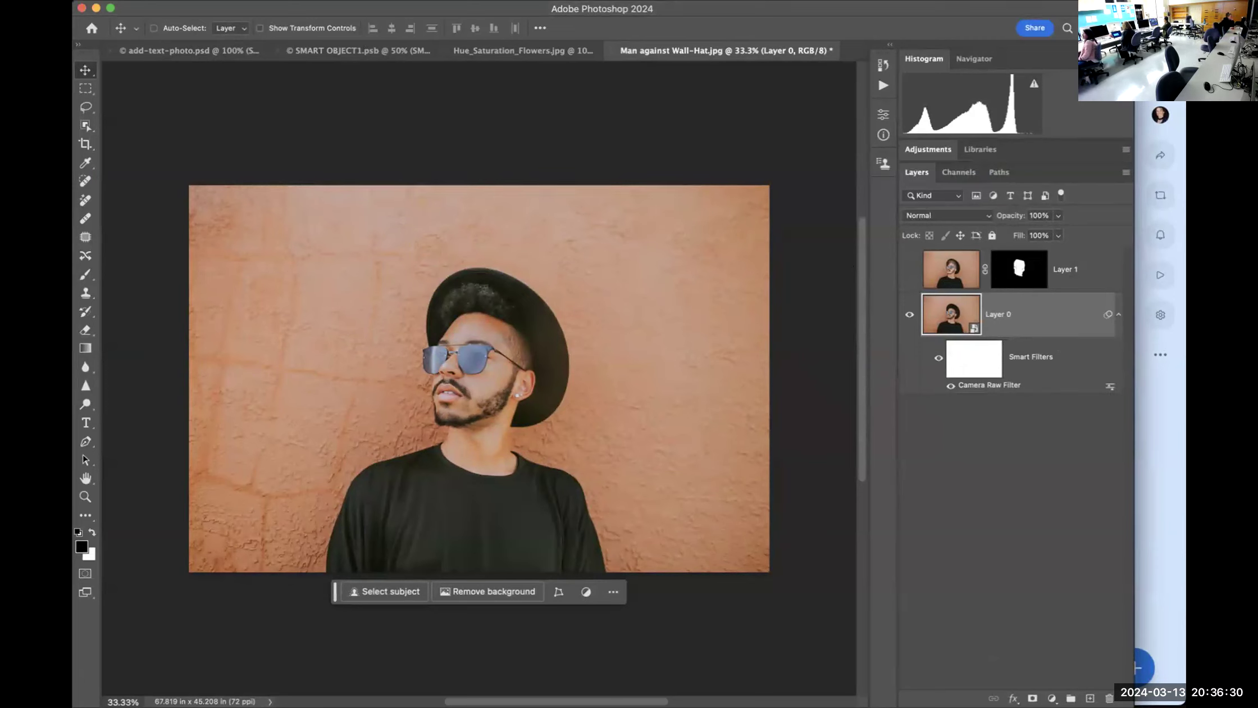
pyautogui.click(428, 0)
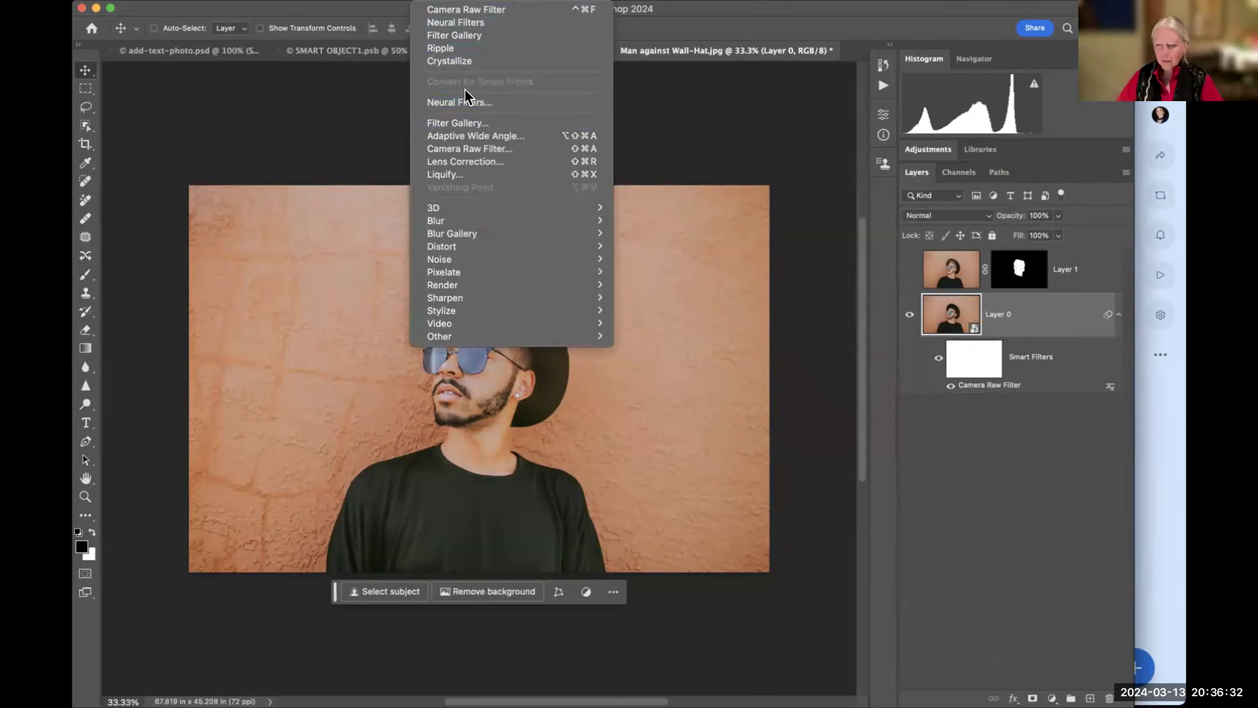